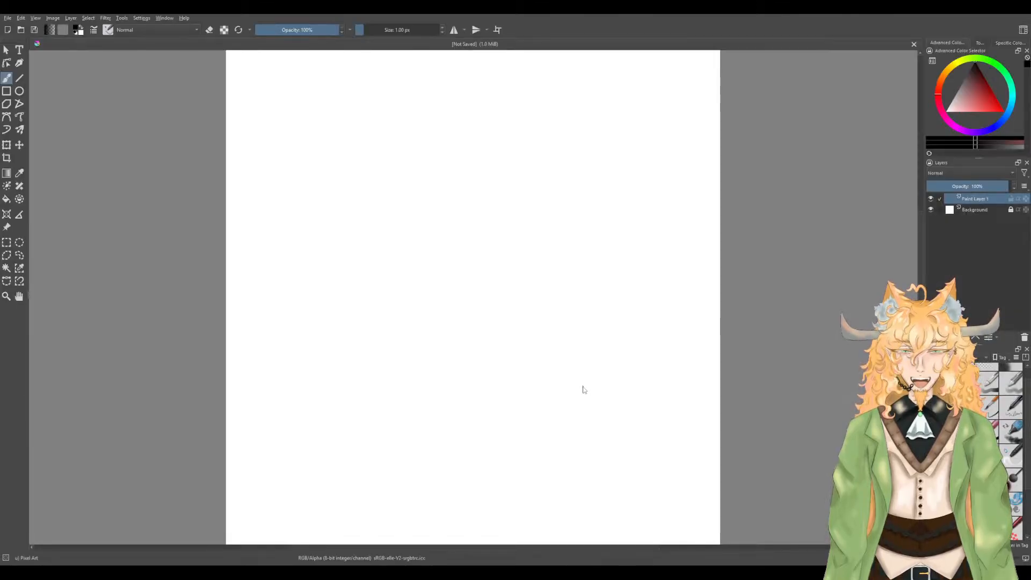
# Step: Try to draw a small black circle outline with one-pixel brush strokes near the canvas's upper-left corner
pyautogui.scroll(4, 290, 145)
pyautogui.moveTo(237, 110); pyautogui.dragTo(279, 262)
pyautogui.moveTo(279, 166)
pyautogui.mouseDown()
pyautogui.moveTo(270, 215)
pyautogui.moveTo(298, 268)
pyautogui.mouseUp()
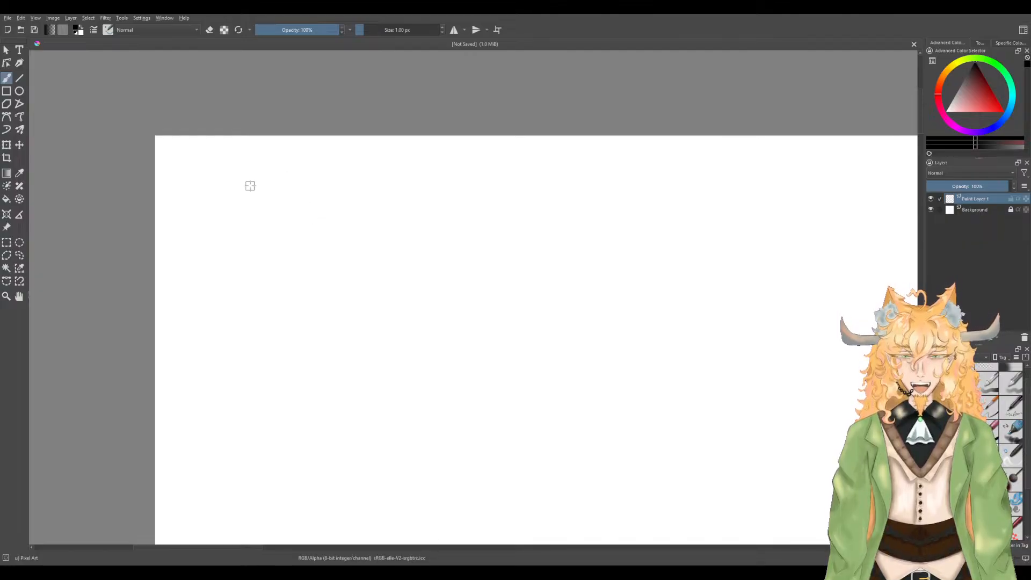
pyautogui.moveTo(298, 183)
pyautogui.mouseDown()
pyautogui.moveTo(260, 192)
pyautogui.moveTo(245, 211)
pyautogui.moveTo(237, 244)
pyautogui.moveTo(253, 262)
pyautogui.mouseUp()
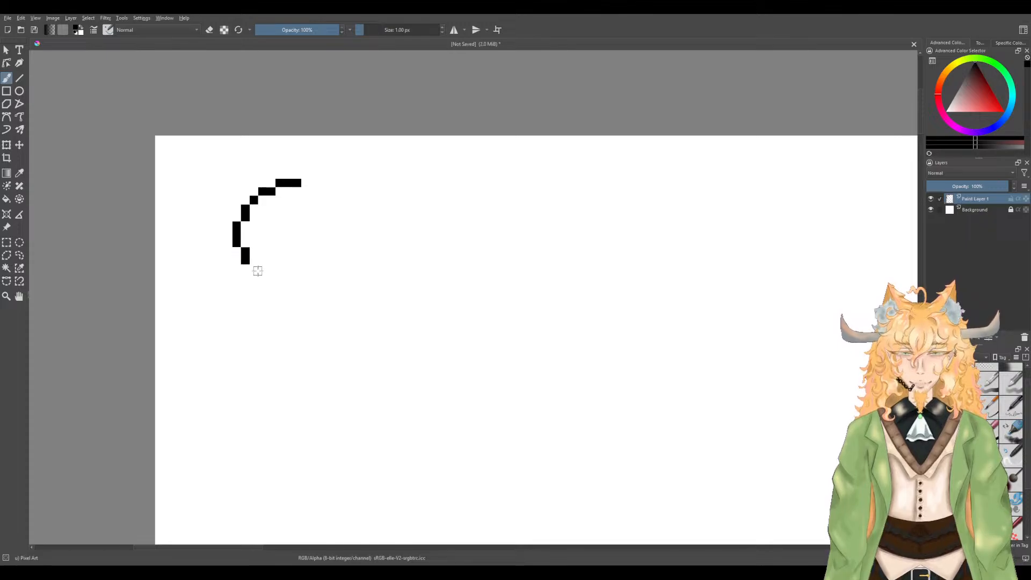
pyautogui.click(254, 271)
pyautogui.moveTo(261, 277)
pyautogui.mouseDown()
pyautogui.moveTo(293, 285)
pyautogui.moveTo(315, 269)
pyautogui.mouseUp()
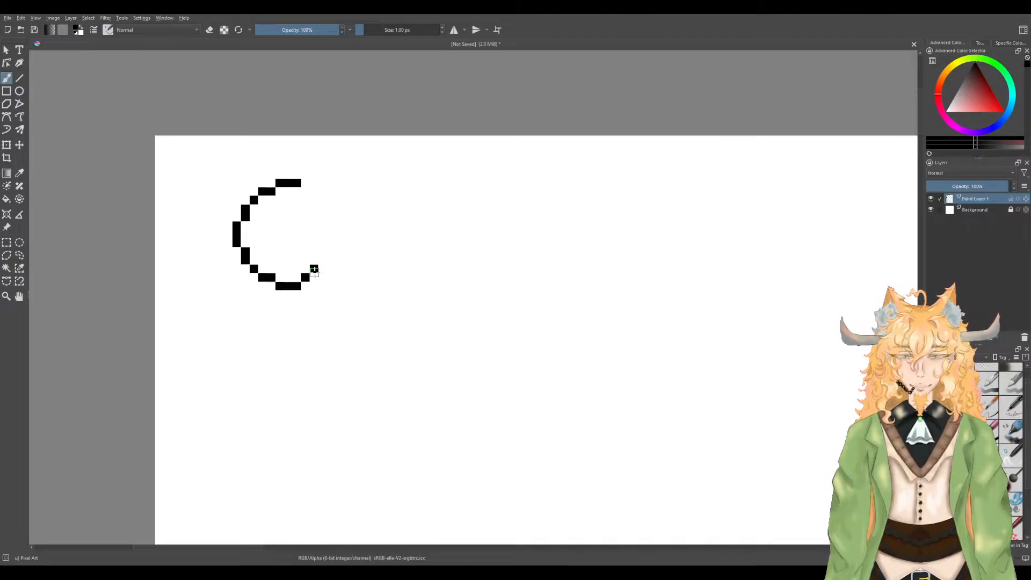
pyautogui.moveTo(313, 273); pyautogui.dragTo(337, 246)
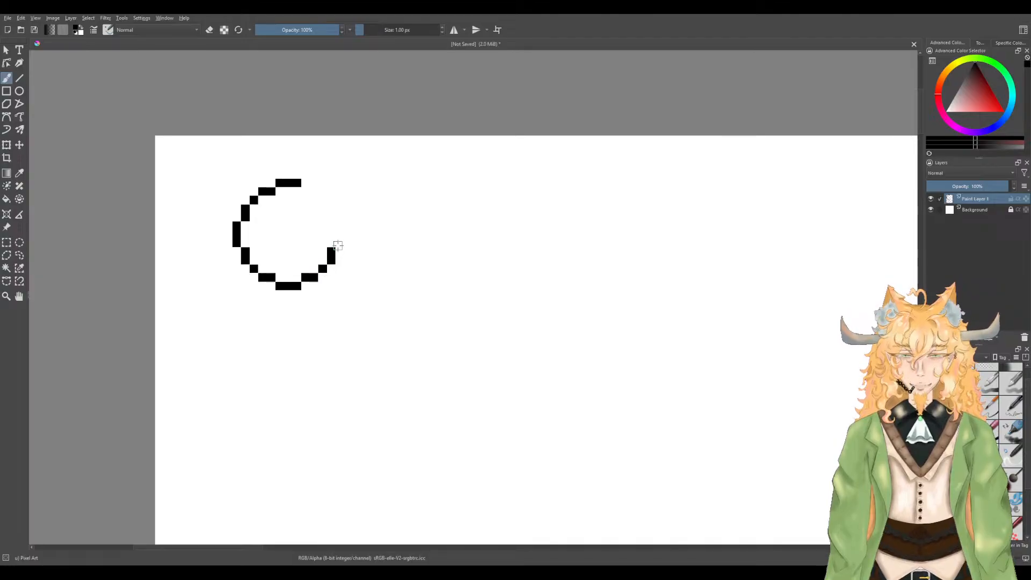
# Step: Undo all strokes of the partial circle outline
pyautogui.hotkey('ctrl', 'z')
pyautogui.hotkey('ctrl', 'z')
pyautogui.hotkey('ctrl', 'z')
pyautogui.hotkey('ctrl', 'z')
pyautogui.hotkey('ctrl', 'z')
pyautogui.hotkey('ctrl', 'z')
pyautogui.hotkey('ctrl', 'z')
pyautogui.hotkey('ctrl', 'z')
pyautogui.hotkey('ctrl', 'z')
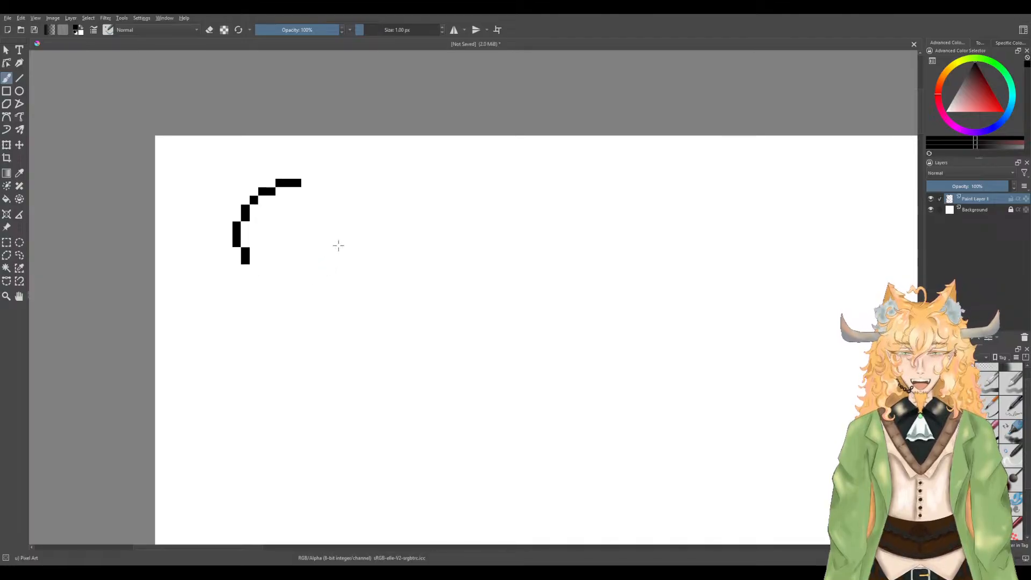
pyautogui.hotkey('ctrl', 'z')
pyautogui.hotkey('ctrl', 'z')
pyautogui.hotkey('ctrl', 'z')
pyautogui.hotkey('ctrl', 'z')
pyautogui.hotkey('ctrl', 'z')
pyautogui.hotkey('ctrl', 'z')
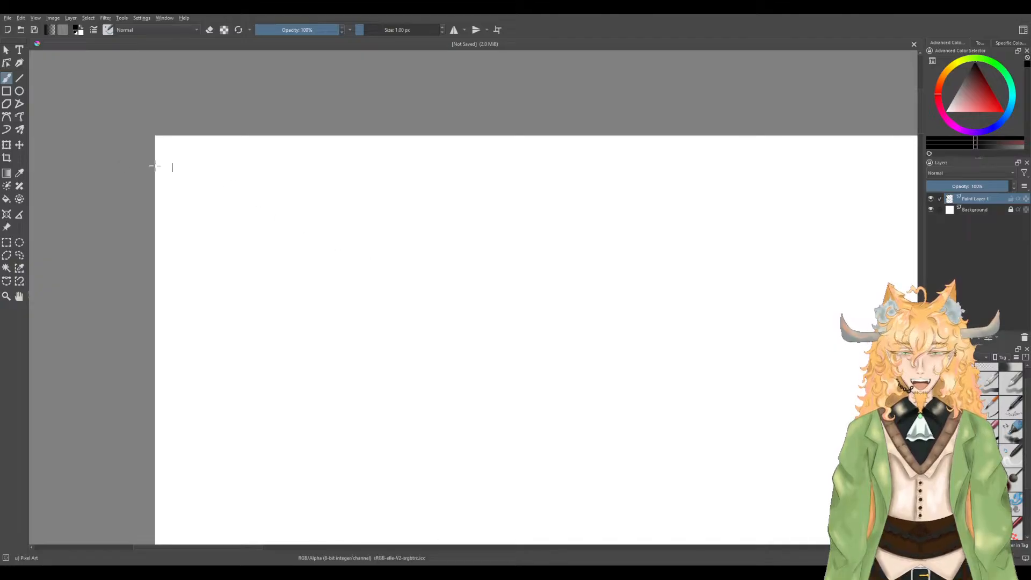
# Step: Draw a black square outline starting at the canvas's upper-left corner, with a straight line along its upper edge
pyautogui.click(6, 91)
pyautogui.moveTo(157, 138); pyautogui.dragTo(363, 339)
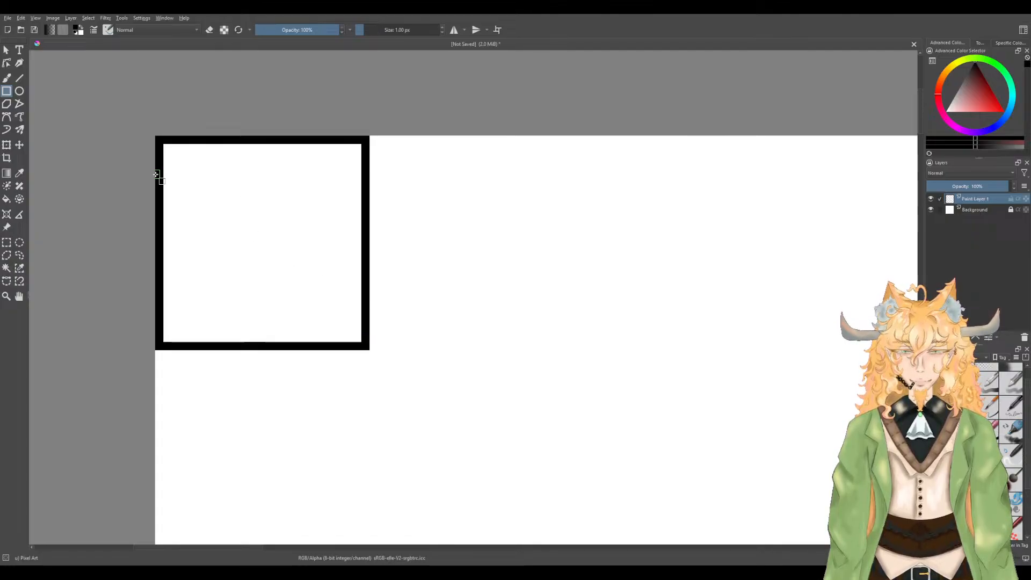
pyautogui.click(20, 78)
pyautogui.moveTo(157, 141); pyautogui.dragTo(366, 141)
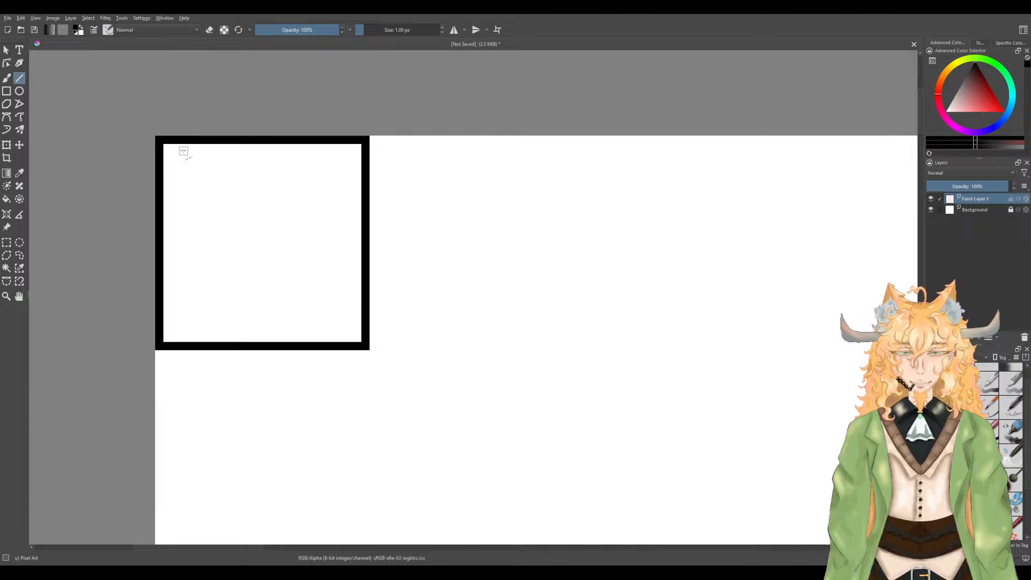
# Step: Try a straight diagonal between the square's upper-left and lower-right inner corners, undoing each attempt
pyautogui.moveTo(165, 154); pyautogui.dragTo(236, 210)
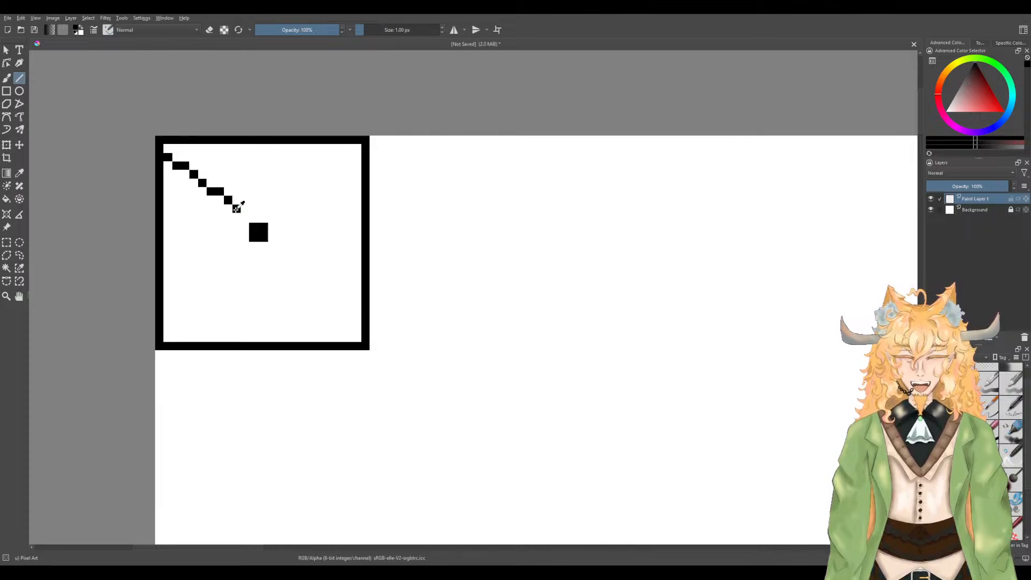
pyautogui.hotkey('ctrl', 'z')
pyautogui.moveTo(167, 148); pyautogui.dragTo(358, 338)
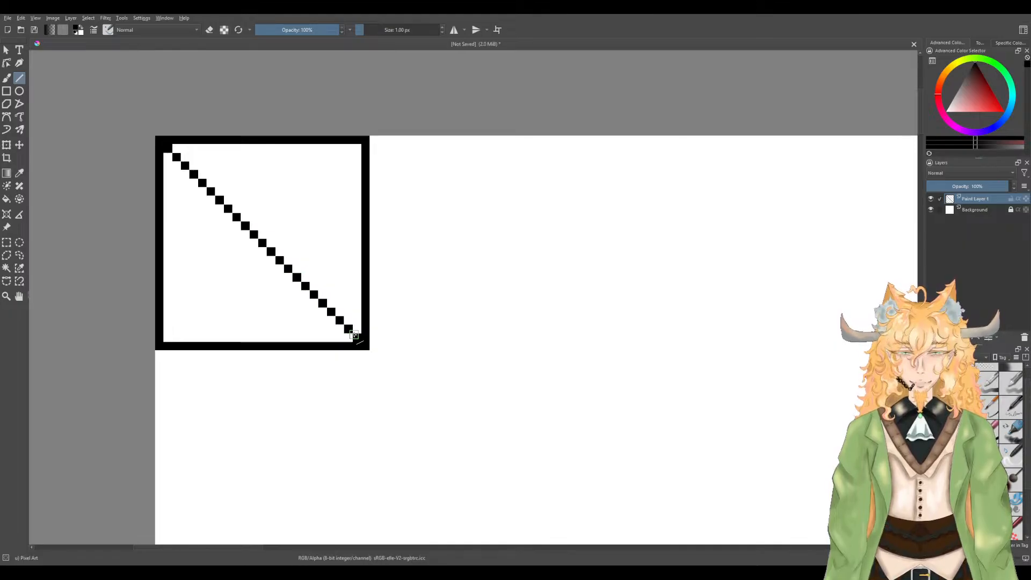
pyautogui.hotkey('ctrl', 'z')
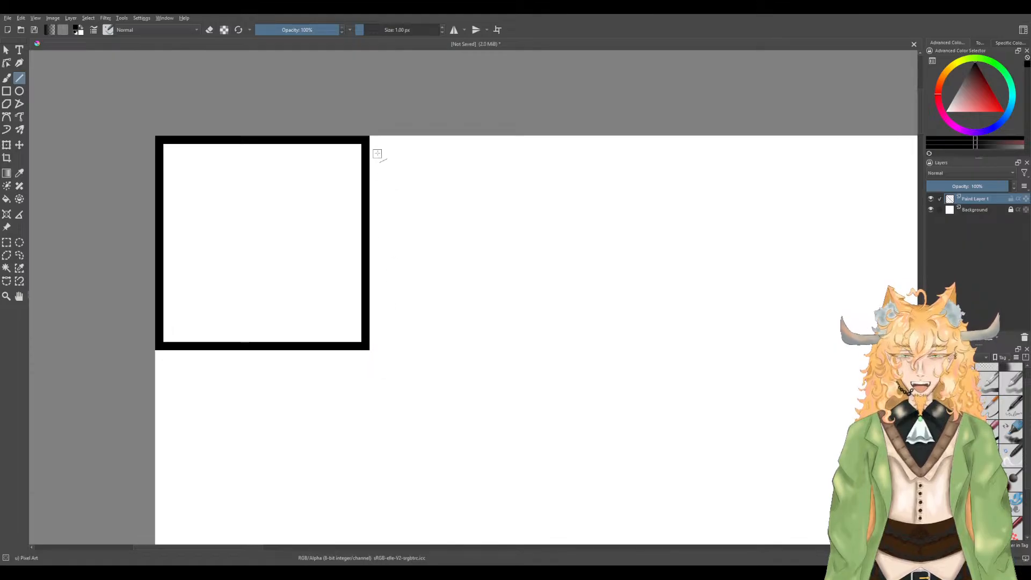
# Step: Enlarge the square outline by one pixel to the right and downward with straight lines, erasing the old inner edges
pyautogui.moveTo(375, 141)
pyautogui.mouseDown()
pyautogui.moveTo(393, 355)
pyautogui.moveTo(160, 354)
pyautogui.moveTo(363, 344)
pyautogui.mouseUp()
pyautogui.press('e')
pyautogui.moveTo(366, 344); pyautogui.dragTo(367, 150)
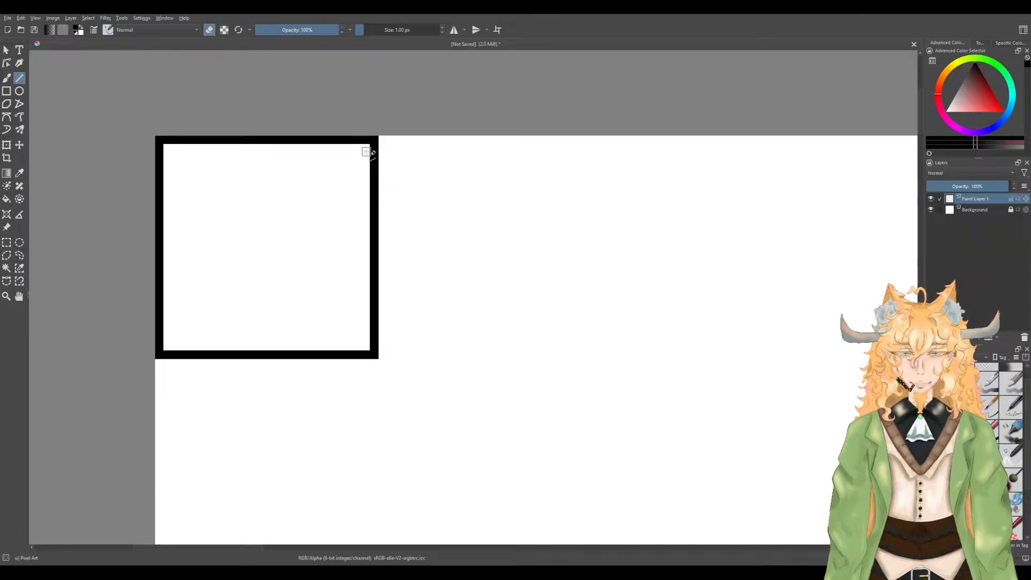
# Step: Fill both the square's interior and its outline with light gray
pyautogui.click(5, 79)
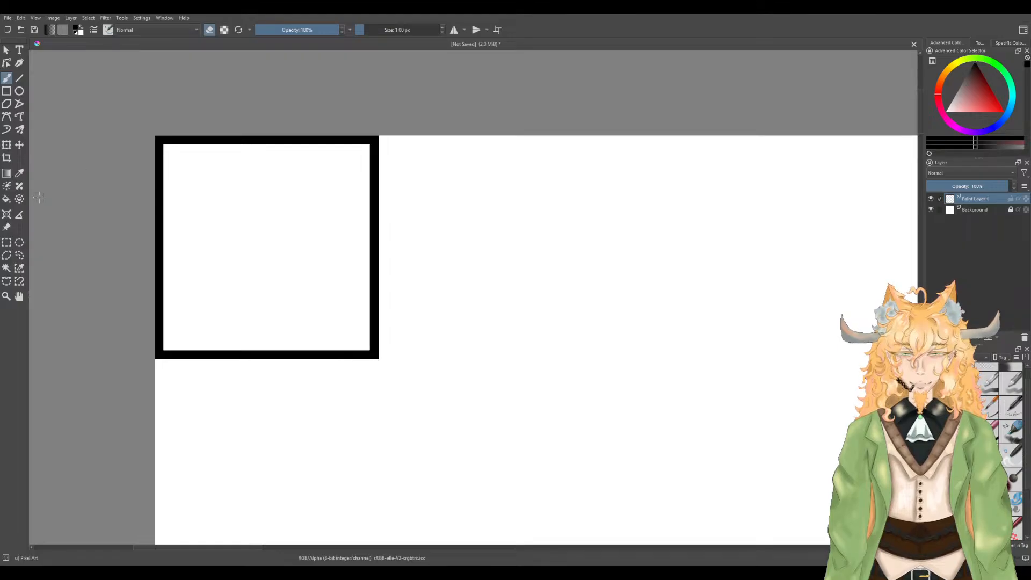
pyautogui.click(10, 201)
pyautogui.moveTo(961, 93)
pyautogui.mouseDown()
pyautogui.moveTo(946, 87)
pyautogui.moveTo(933, 99)
pyautogui.mouseUp()
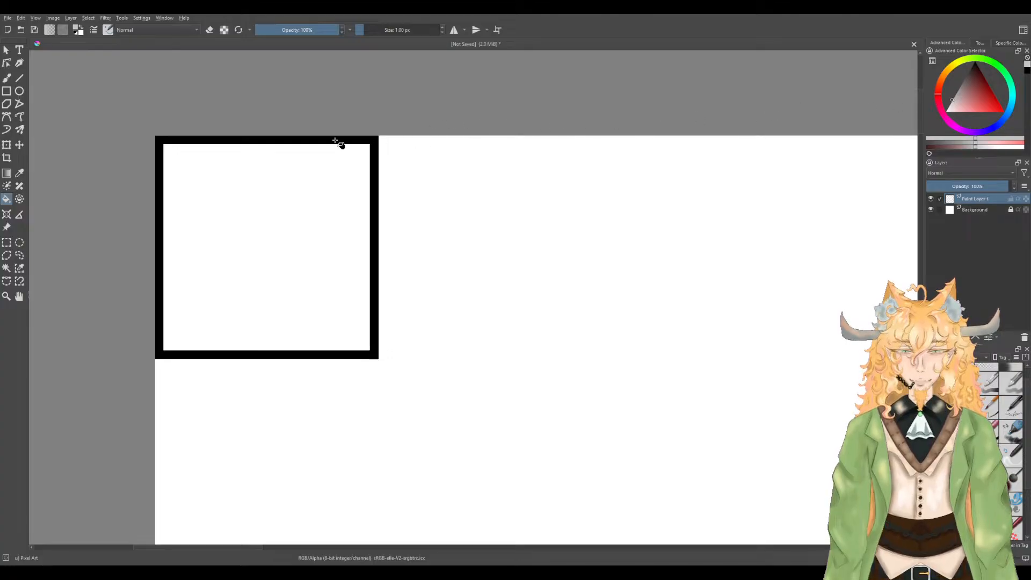
pyautogui.click(326, 161)
pyautogui.click(324, 155)
# Step: Switch to the freehand brush and set the foreground color to black
pyautogui.click(5, 78)
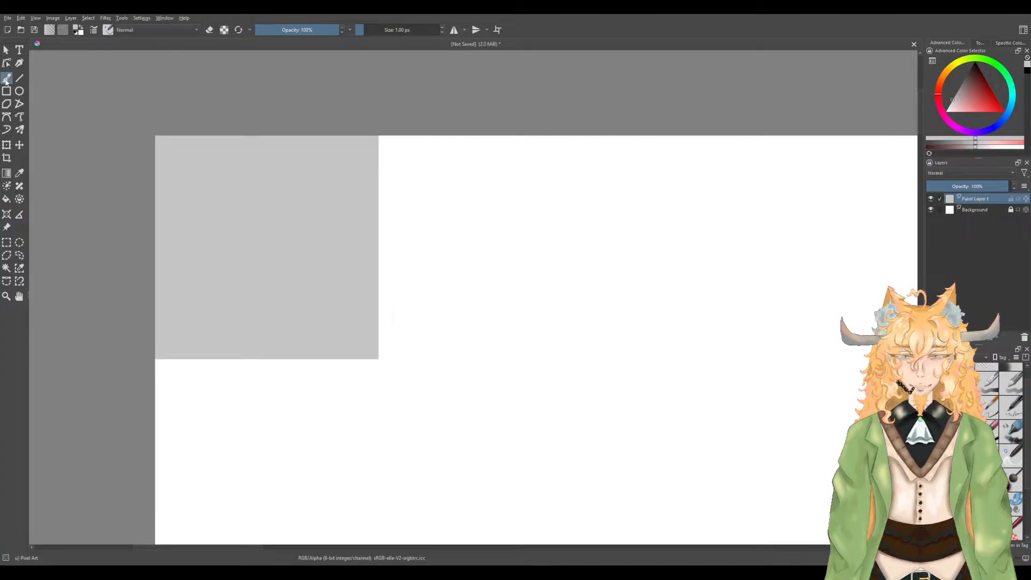
pyautogui.click(978, 101)
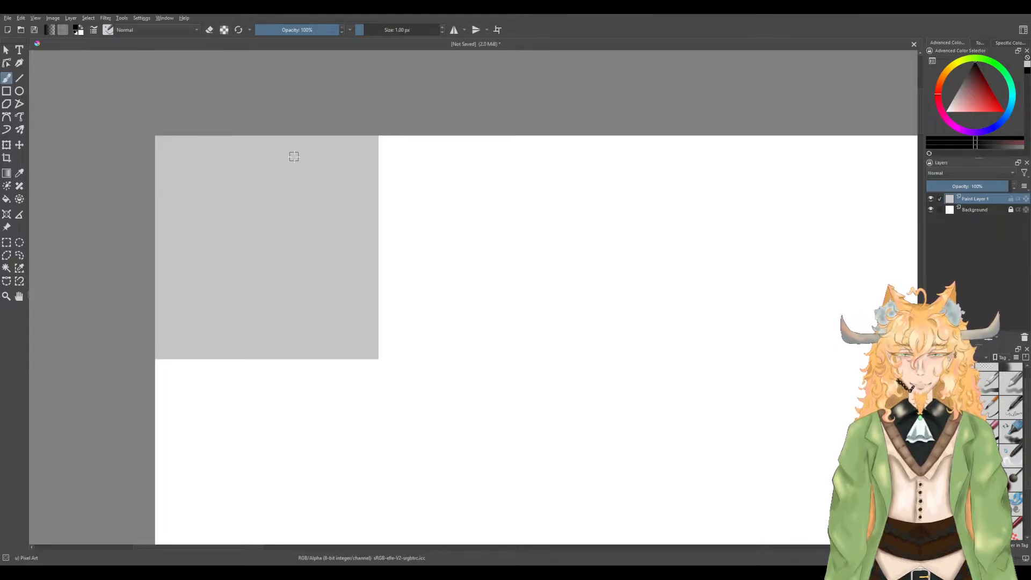
# Step: Try to draw a black arc directly on the gray square's layer, and undo its strokes
pyautogui.moveTo(253, 148)
pyautogui.mouseDown()
pyautogui.moveTo(280, 151)
pyautogui.moveTo(250, 151)
pyautogui.moveTo(306, 160)
pyautogui.mouseUp()
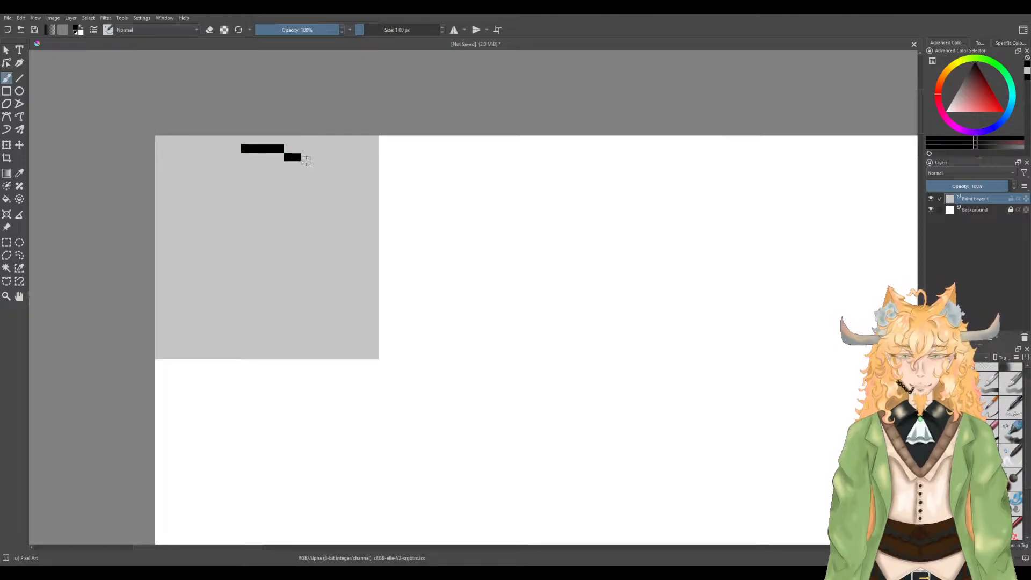
pyautogui.click(307, 165)
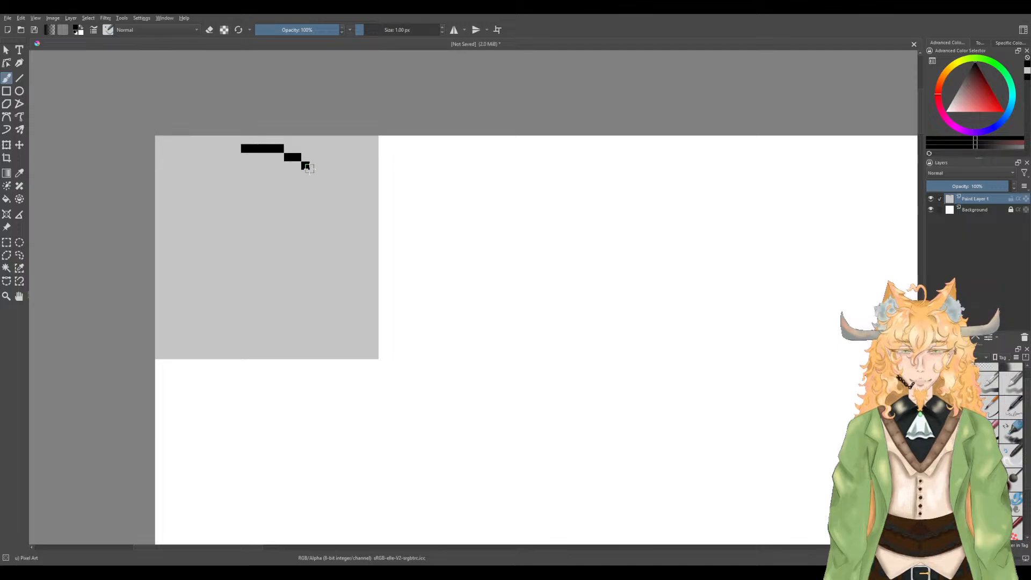
pyautogui.moveTo(316, 178); pyautogui.dragTo(319, 194)
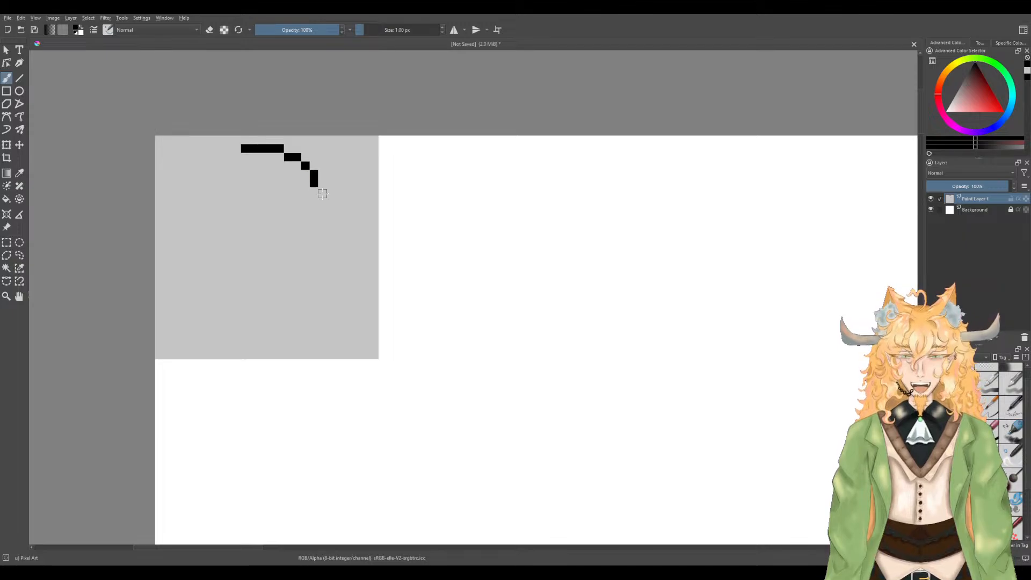
pyautogui.hotkey('ctrl', 'z')
pyautogui.hotkey('ctrl', 'z')
pyautogui.hotkey('ctrl', 'z')
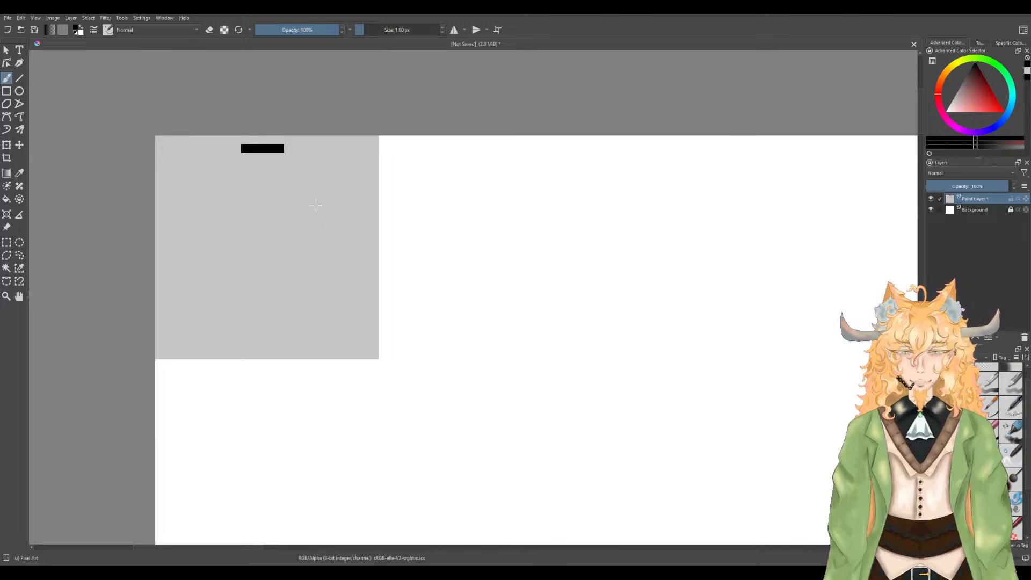
pyautogui.hotkey('ctrl', 'z')
# Step: Add a paint layer above the gray square and draw the black arc forming the circle's upper and right side
pyautogui.press('Insert')
pyautogui.moveTo(237, 148); pyautogui.dragTo(288, 182)
pyautogui.hotkey('ctrl', 'z')
pyautogui.hotkey('ctrl', 'z')
pyautogui.moveTo(238, 151)
pyautogui.mouseDown()
pyautogui.moveTo(276, 150)
pyautogui.moveTo(299, 167)
pyautogui.moveTo(312, 212)
pyautogui.moveTo(306, 260)
pyautogui.mouseUp()
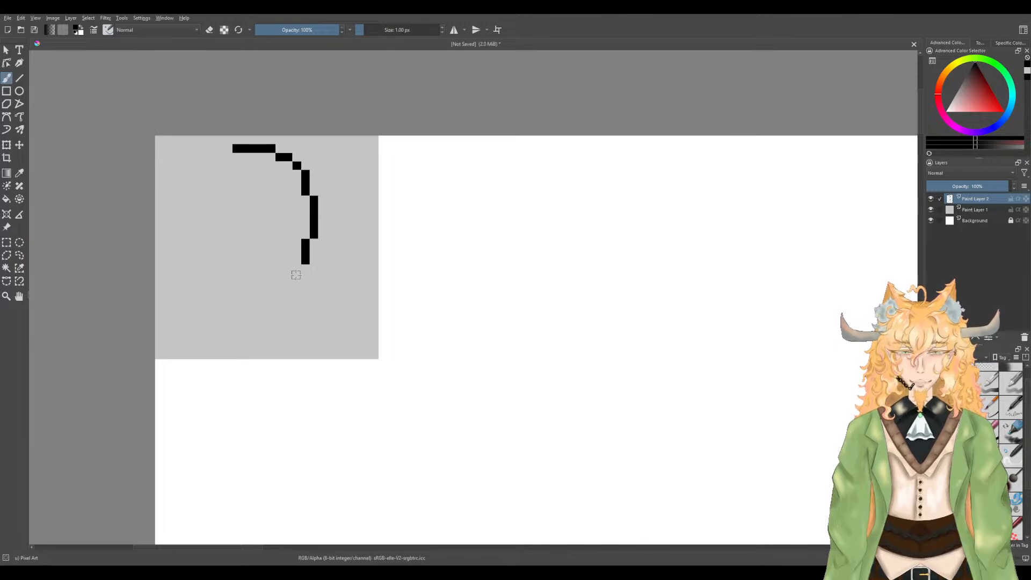
# Step: Continue the pixel outline from the right side along the circle's bottom and up its left side
pyautogui.click(295, 271)
pyautogui.moveTo(288, 278); pyautogui.dragTo(282, 279)
pyautogui.moveTo(272, 288); pyautogui.dragTo(240, 287)
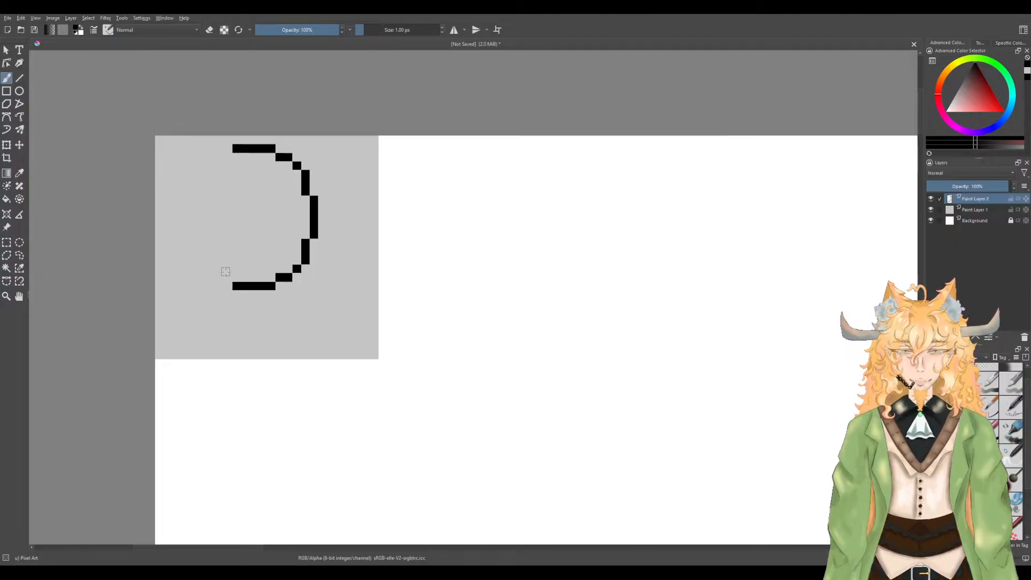
pyautogui.moveTo(226, 278)
pyautogui.mouseDown()
pyautogui.moveTo(174, 250)
pyautogui.moveTo(167, 198)
pyautogui.mouseUp()
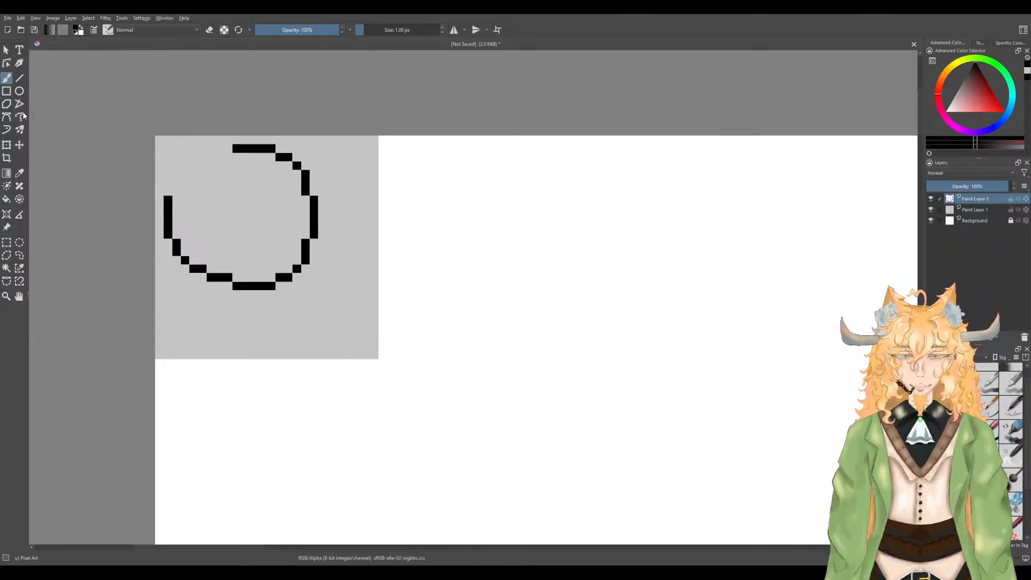
# Step: Select the outline below the upper arc and move it two pixels down and one pixel right
pyautogui.click(7, 243)
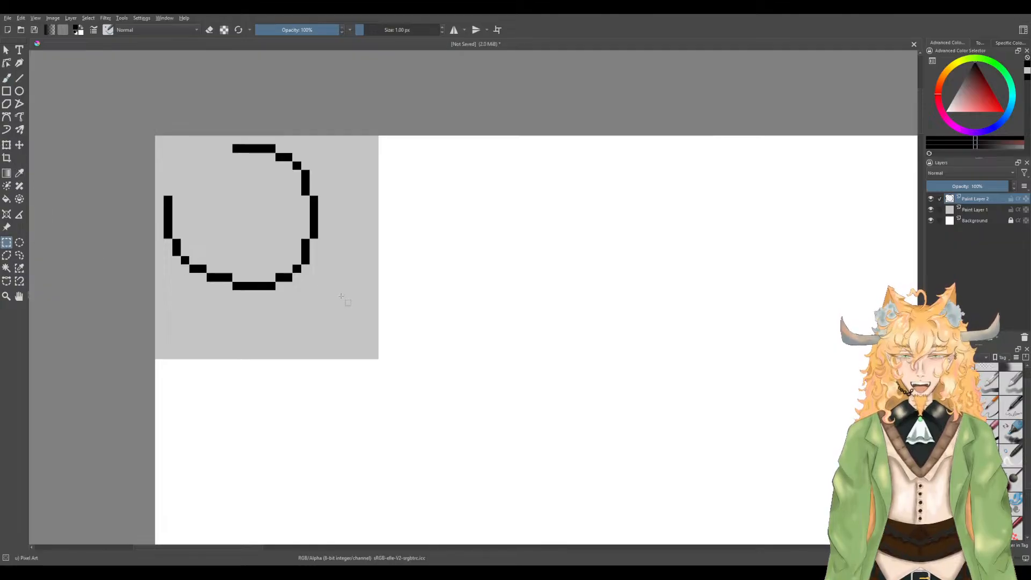
pyautogui.moveTo(349, 318); pyautogui.dragTo(164, 170)
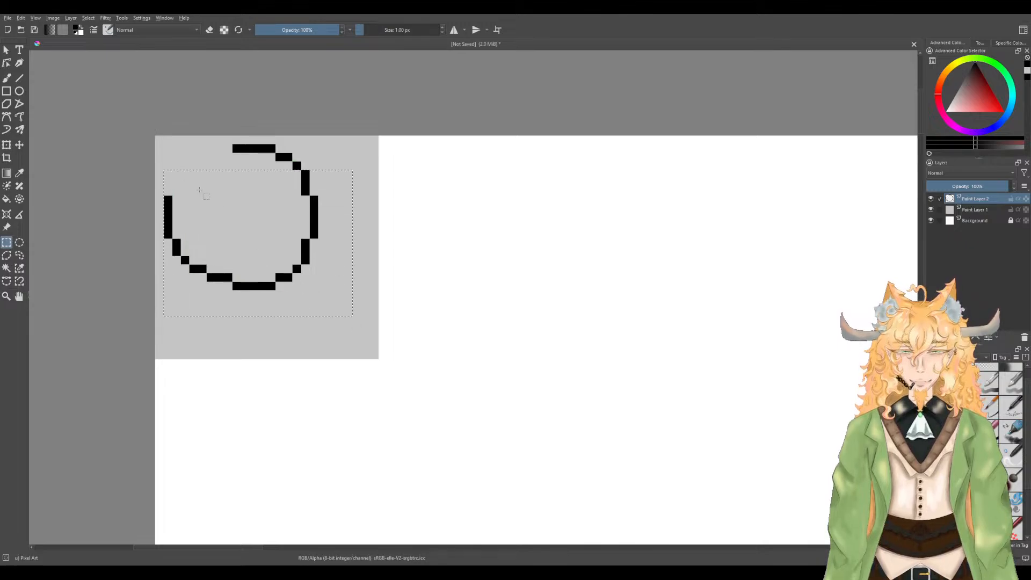
pyautogui.click(234, 220)
pyautogui.moveTo(306, 172); pyautogui.dragTo(216, 255)
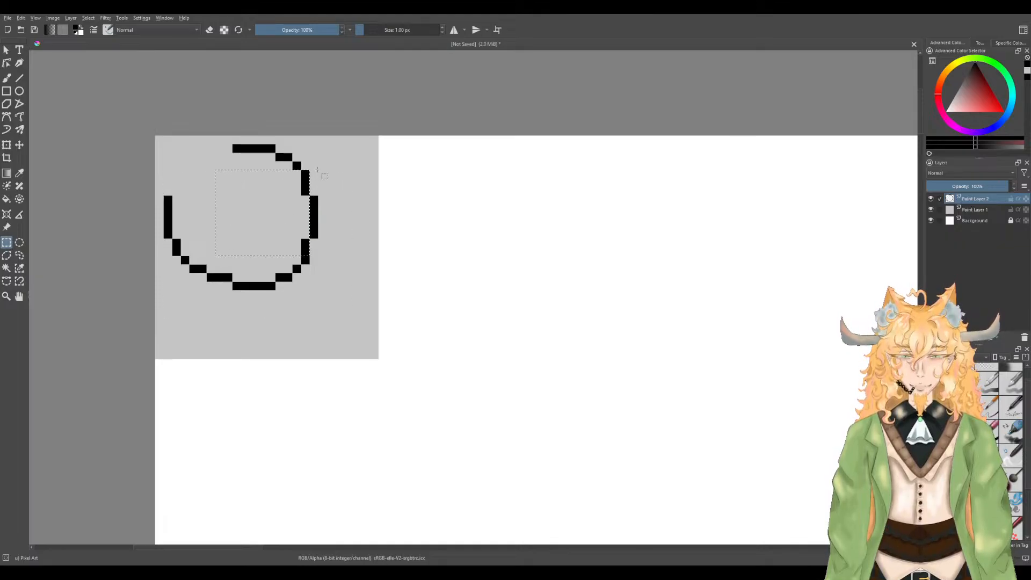
pyautogui.moveTo(326, 170); pyautogui.dragTo(163, 291)
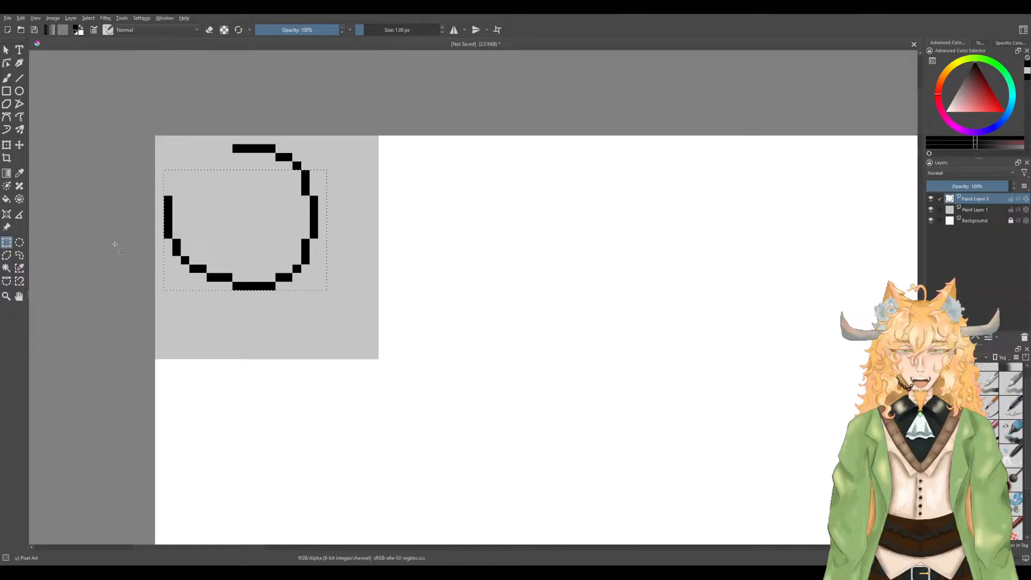
pyautogui.click(19, 145)
pyautogui.moveTo(261, 203); pyautogui.dragTo(275, 221)
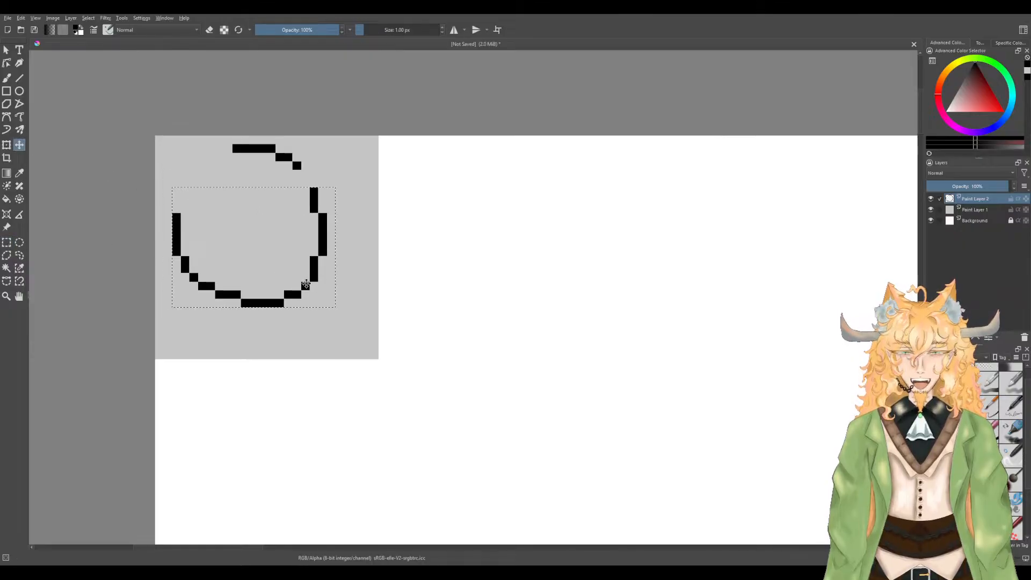
# Step: Select the circle's bottom curve and move it two pixels down and one pixel left
pyautogui.hotkey('ctrl', 'r')
pyautogui.moveTo(333, 319); pyautogui.dragTo(174, 258)
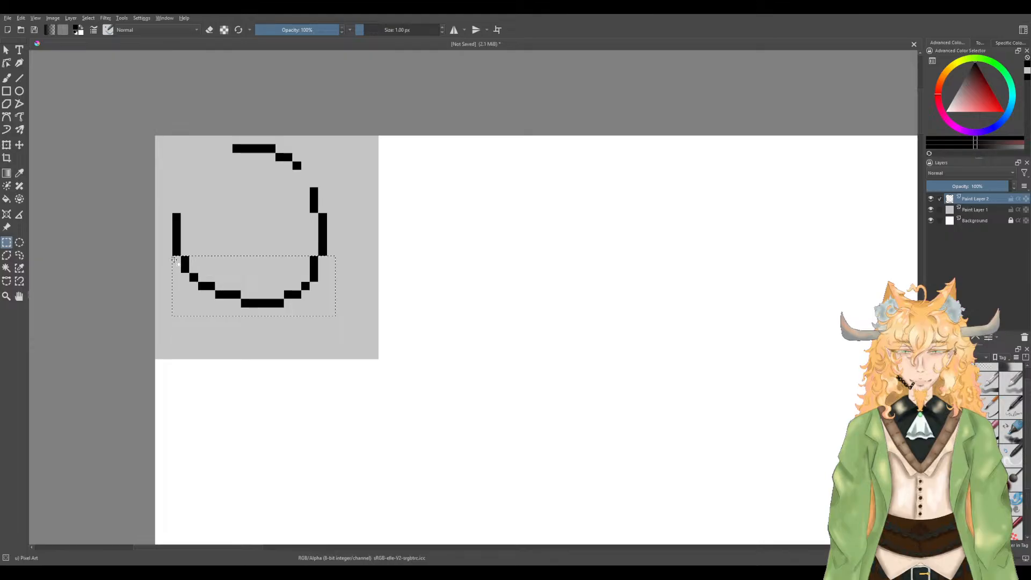
pyautogui.press('m')
pyautogui.press('m')
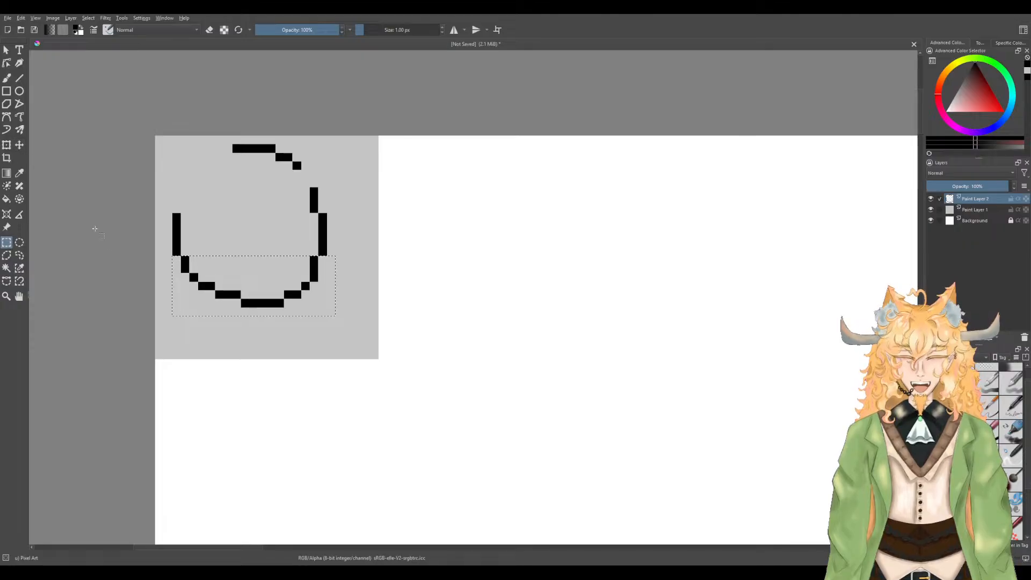
pyautogui.press('t')
pyautogui.moveTo(247, 303); pyautogui.dragTo(245, 314)
pyautogui.moveTo(245, 312); pyautogui.dragTo(243, 314)
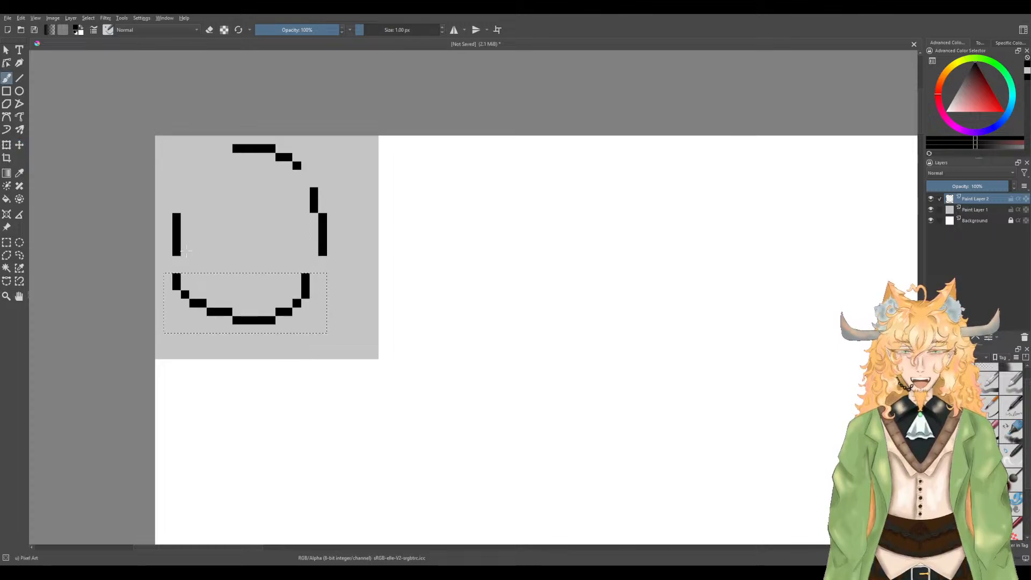
# Step: Erase the vertical segment on the circle's left side and the extra pixel atop the bottom curve's right end
pyautogui.press('b')
pyautogui.press('e')
pyautogui.moveTo(175, 215); pyautogui.dragTo(178, 255)
pyautogui.click(303, 277)
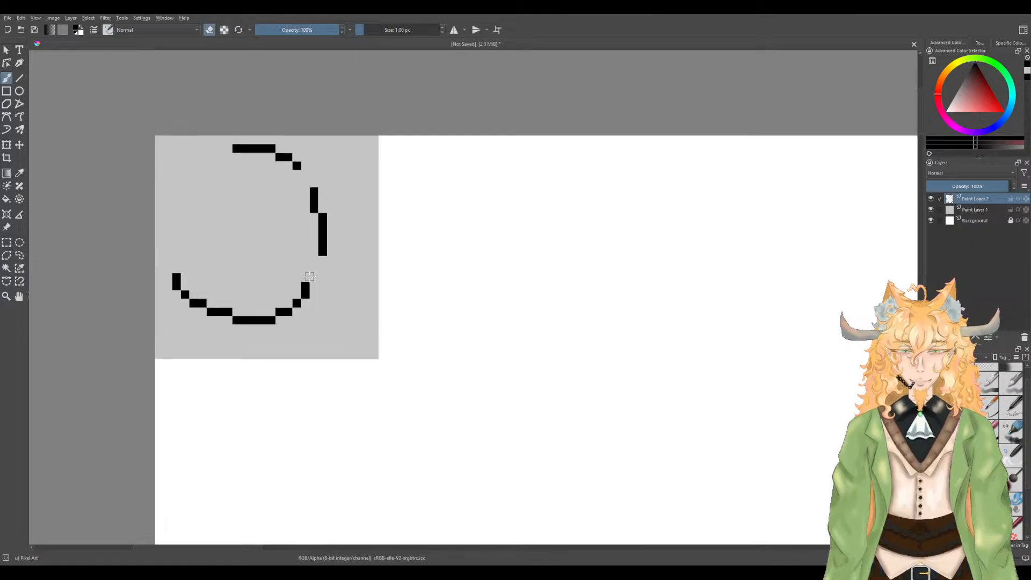
# Step: Draw the missing right-side segments, extend the lower-left curve upward and add the upper-left arc of the circle
pyautogui.press('e')
pyautogui.moveTo(314, 279); pyautogui.dragTo(313, 257)
pyautogui.moveTo(308, 177); pyautogui.dragTo(306, 186)
pyautogui.moveTo(169, 270); pyautogui.dragTo(167, 249)
pyautogui.click(227, 158)
pyautogui.moveTo(224, 157)
pyautogui.mouseDown()
pyautogui.moveTo(180, 179)
pyautogui.moveTo(163, 220)
pyautogui.mouseUp()
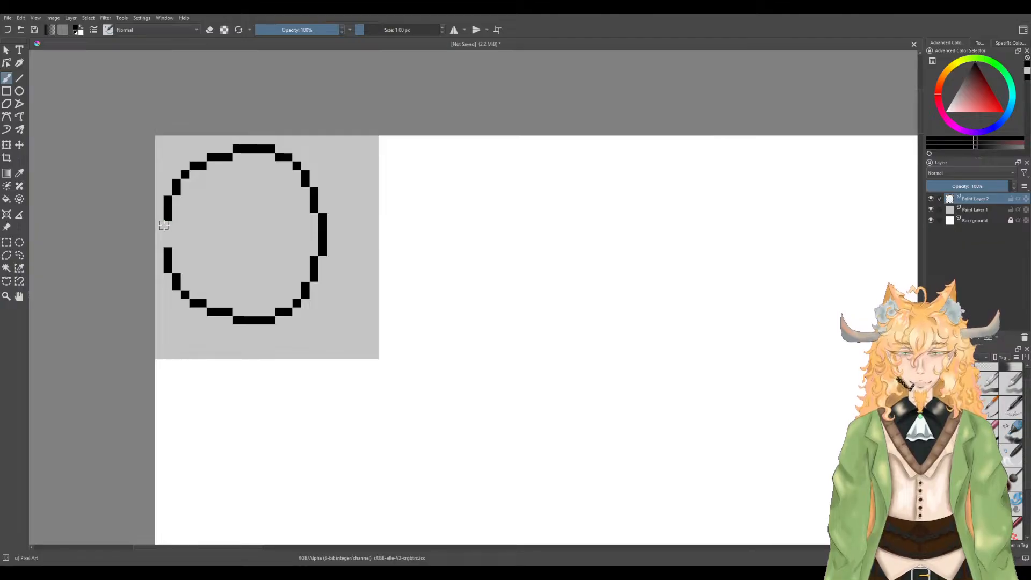
# Step: Move the circle outline toward the center of the gray square and close the gap on its left side
pyautogui.press('t')
pyautogui.moveTo(197, 225); pyautogui.dragTo(236, 232)
pyautogui.press('b')
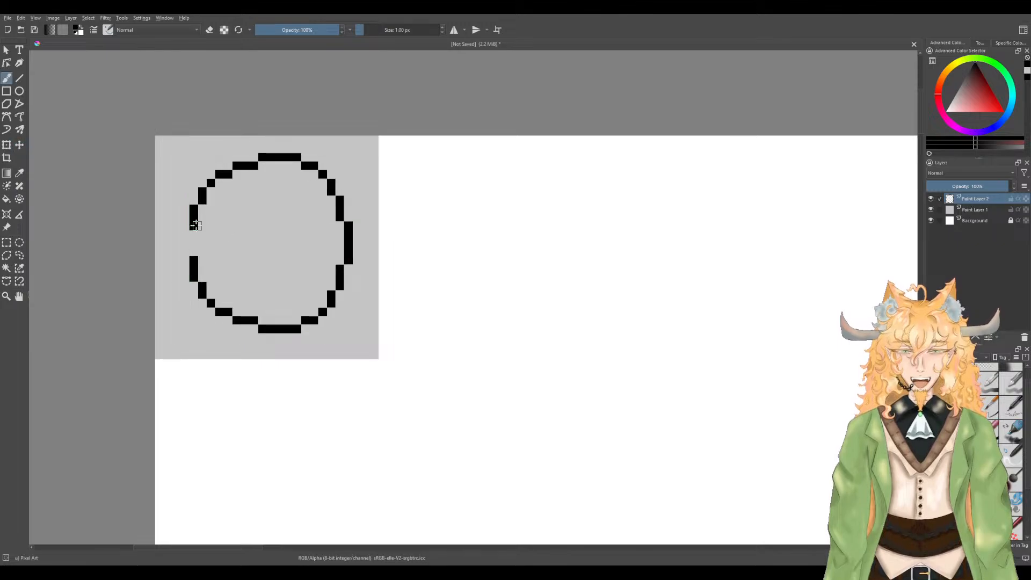
pyautogui.moveTo(184, 232); pyautogui.dragTo(185, 255)
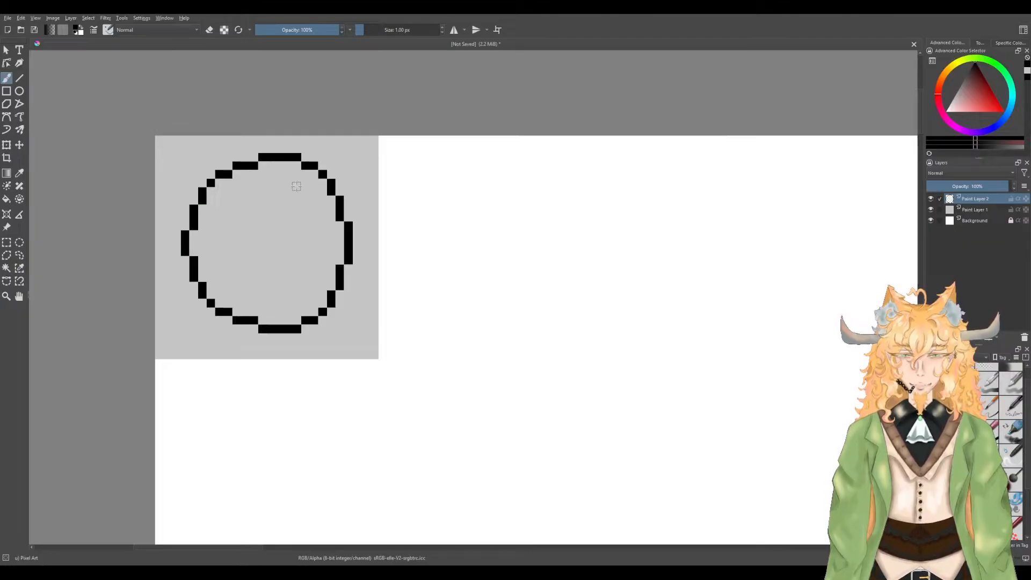
# Step: Draw a curved inner edge inside the circle's left side, running from the top outline down to the bottom outline
pyautogui.click(246, 174)
pyautogui.click(237, 184)
pyautogui.moveTo(229, 202)
pyautogui.mouseDown()
pyautogui.moveTo(218, 255)
pyautogui.moveTo(246, 317)
pyautogui.mouseUp()
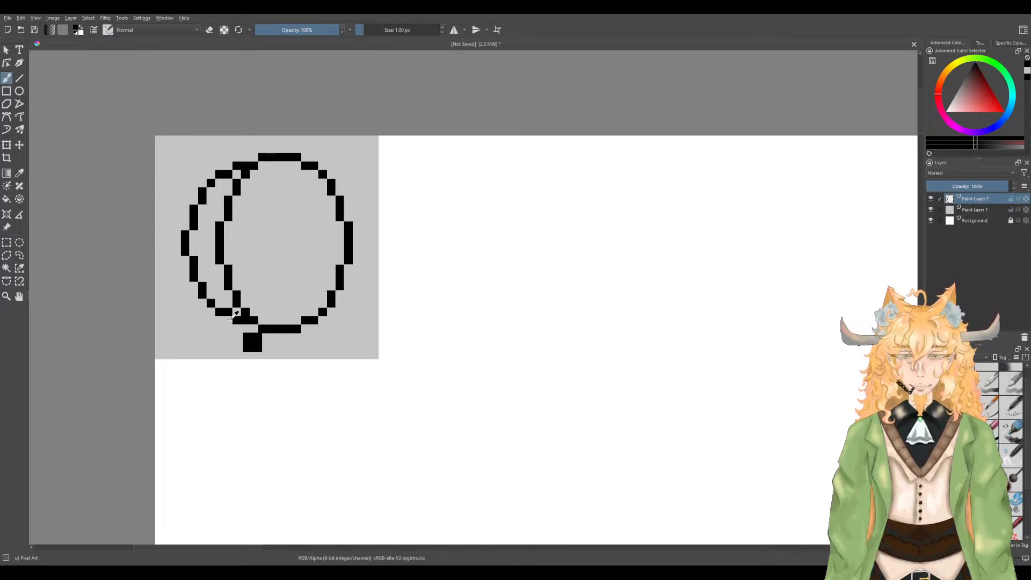
# Step: Select the circle's outer left arc and move it one pixel to the left
pyautogui.hotkey('ctrl', 'r')
pyautogui.moveTo(217, 324); pyautogui.dragTo(182, 161)
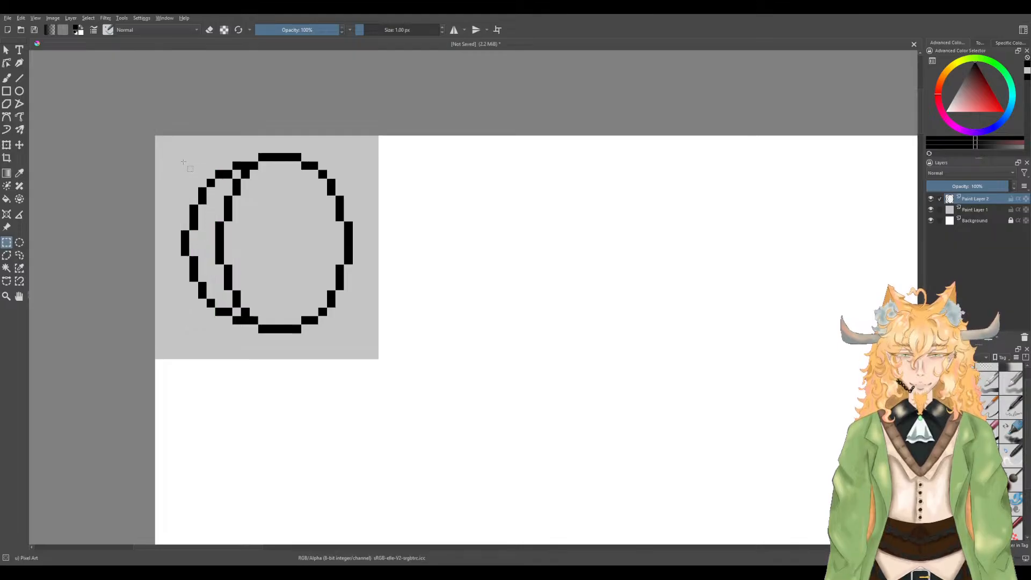
pyautogui.press('t')
pyautogui.moveTo(204, 222); pyautogui.dragTo(198, 222)
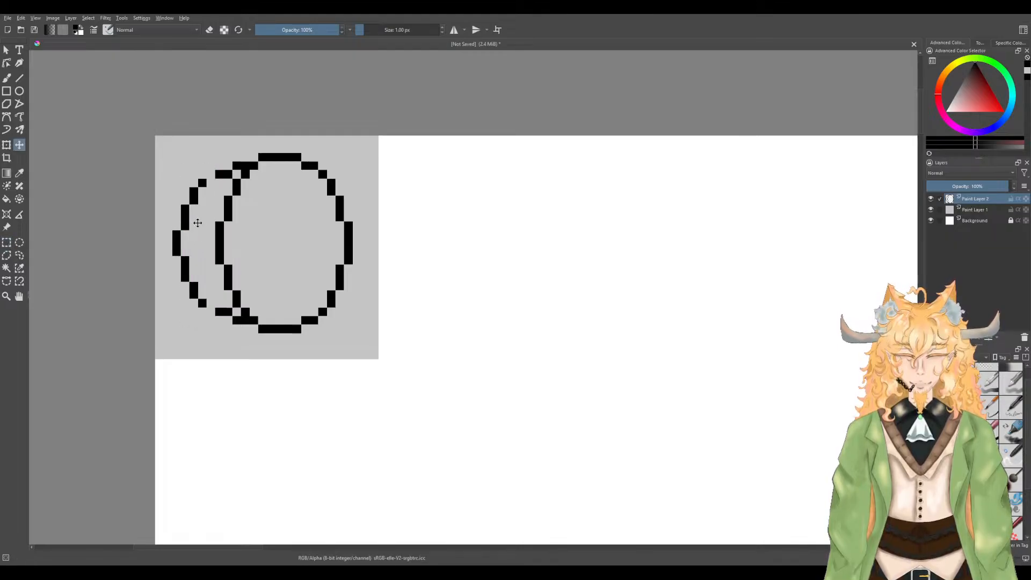
# Step: Bridge the gaps between the shifted left arc and the outline's top and bottom edges with black pixels
pyautogui.press('b')
pyautogui.click(211, 174)
pyautogui.click(211, 311)
pyautogui.click(229, 322)
pyautogui.moveTo(246, 329); pyautogui.dragTo(252, 328)
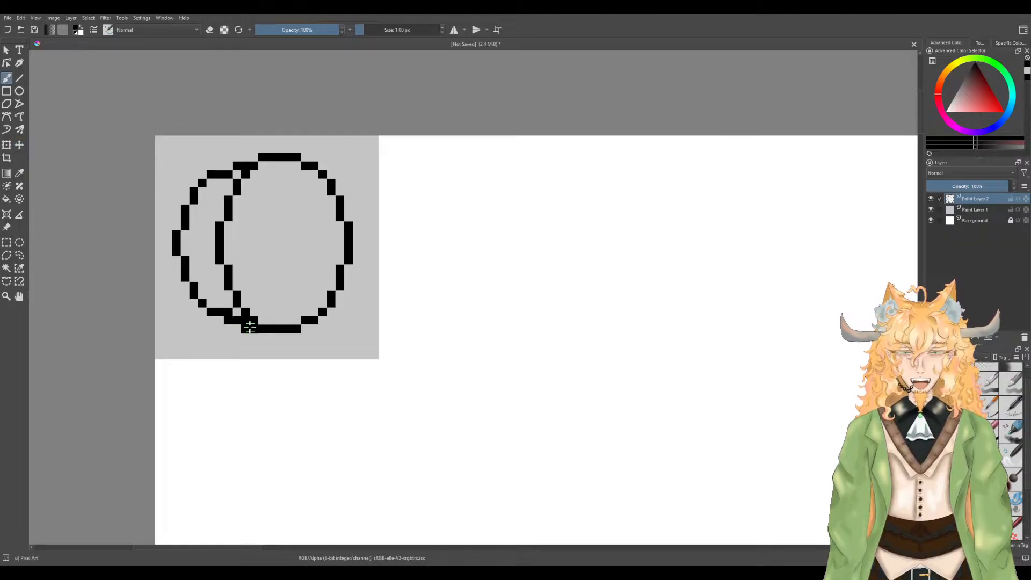
pyautogui.click(229, 166)
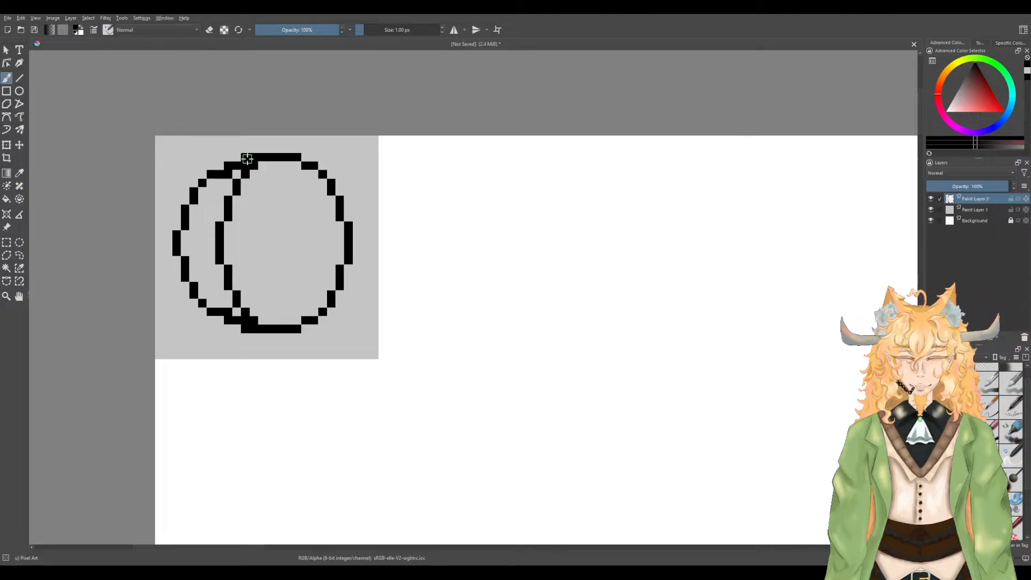
pyautogui.click(247, 157)
# Step: Erase the surplus pixels where the left arc meets the outline's upper-left and lower-left sections
pyautogui.press('e')
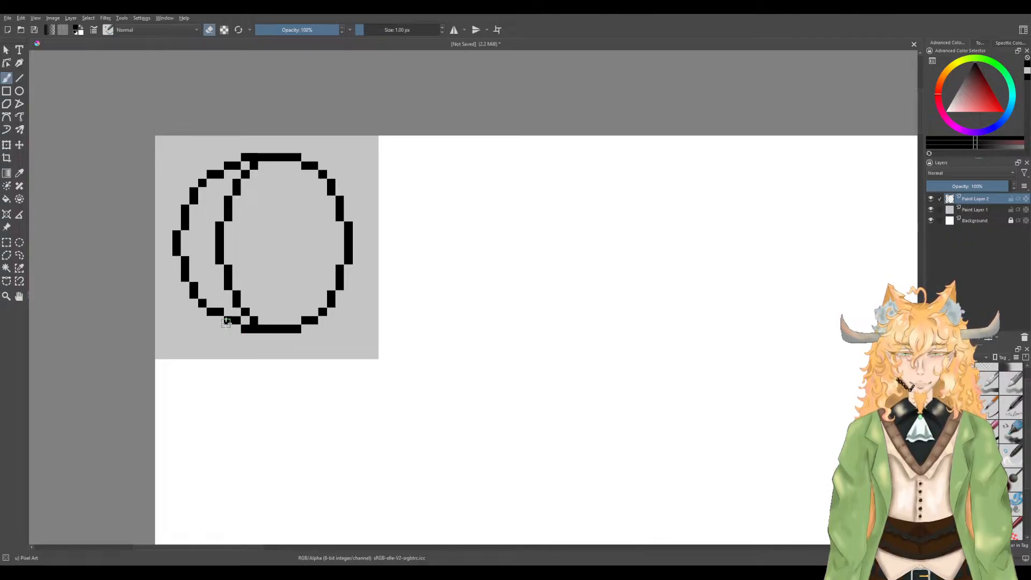
pyautogui.click(236, 321)
pyautogui.click(219, 312)
pyautogui.click(219, 174)
pyautogui.click(236, 165)
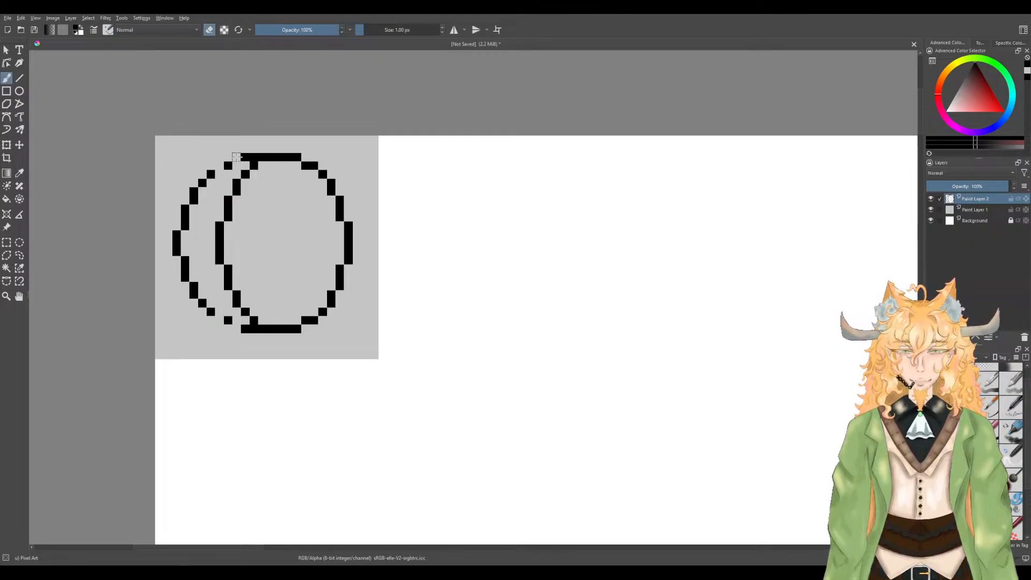
# Step: Close the outline's upper-left and lower-left steps and extend the inner edge one pixel right at both ends
pyautogui.press('e')
pyautogui.click(237, 157)
pyautogui.click(219, 166)
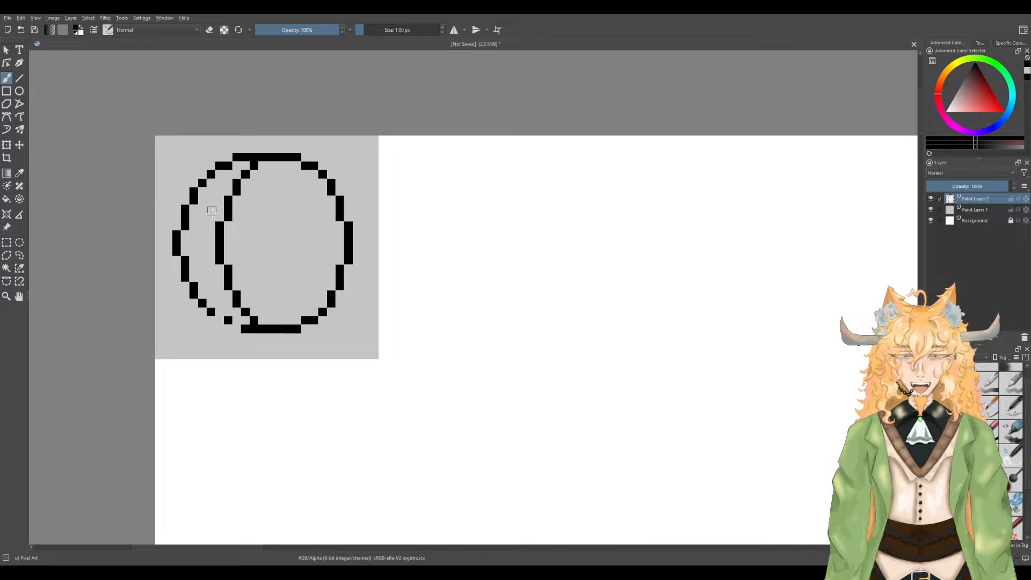
pyautogui.click(220, 320)
pyautogui.click(236, 329)
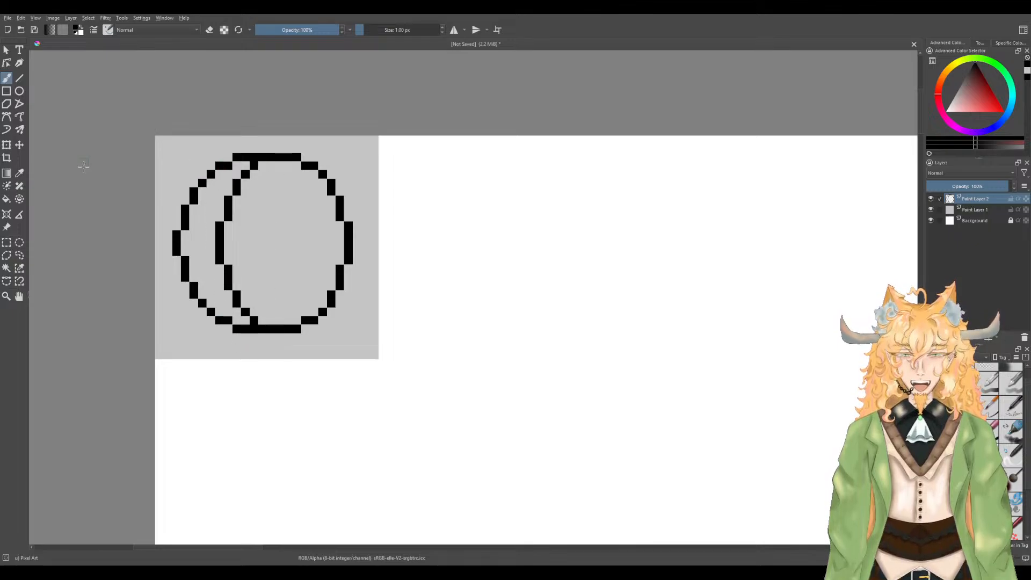
pyautogui.click(262, 320)
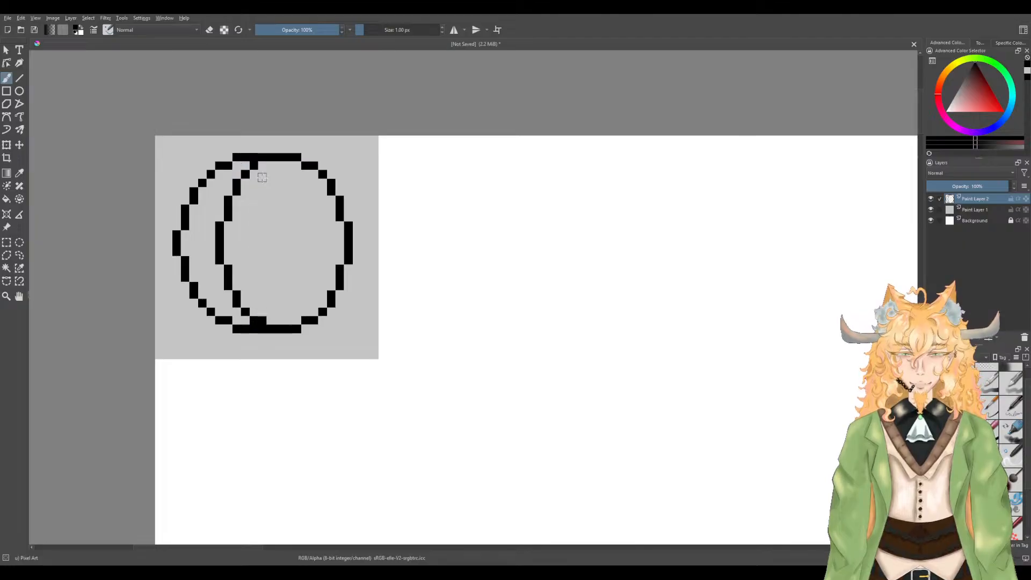
pyautogui.click(259, 163)
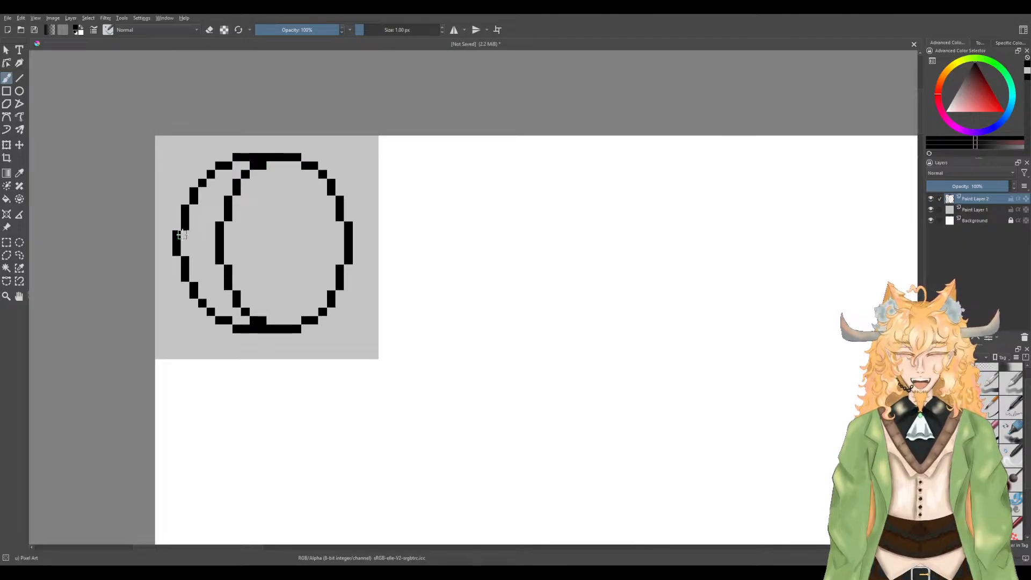
# Step: Choose a golden orange and flood-fill both the large oval face and the crescent-shaped left side
pyautogui.click(947, 70)
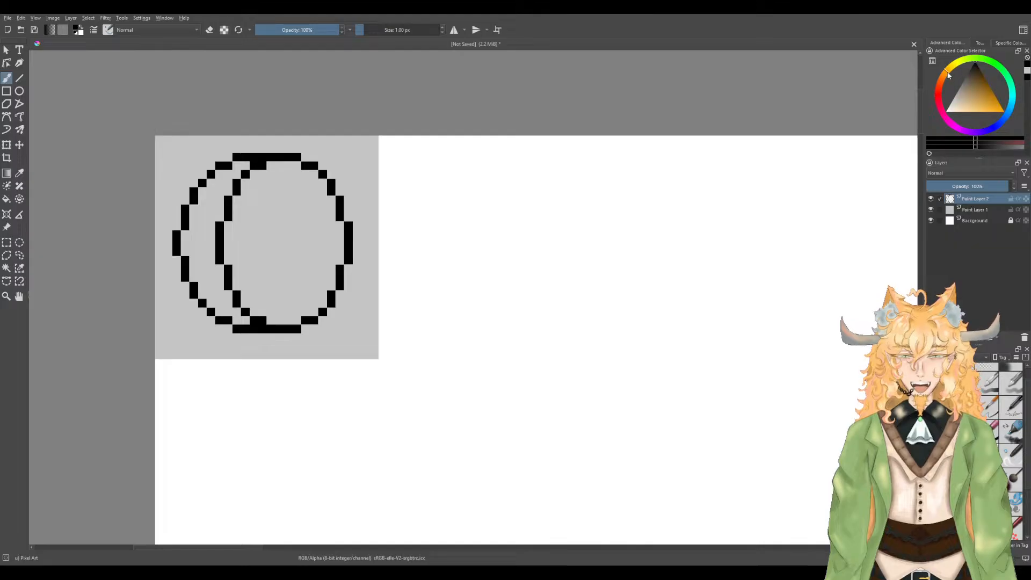
pyautogui.moveTo(973, 82)
pyautogui.mouseDown()
pyautogui.moveTo(992, 75)
pyautogui.moveTo(1015, 103)
pyautogui.mouseUp()
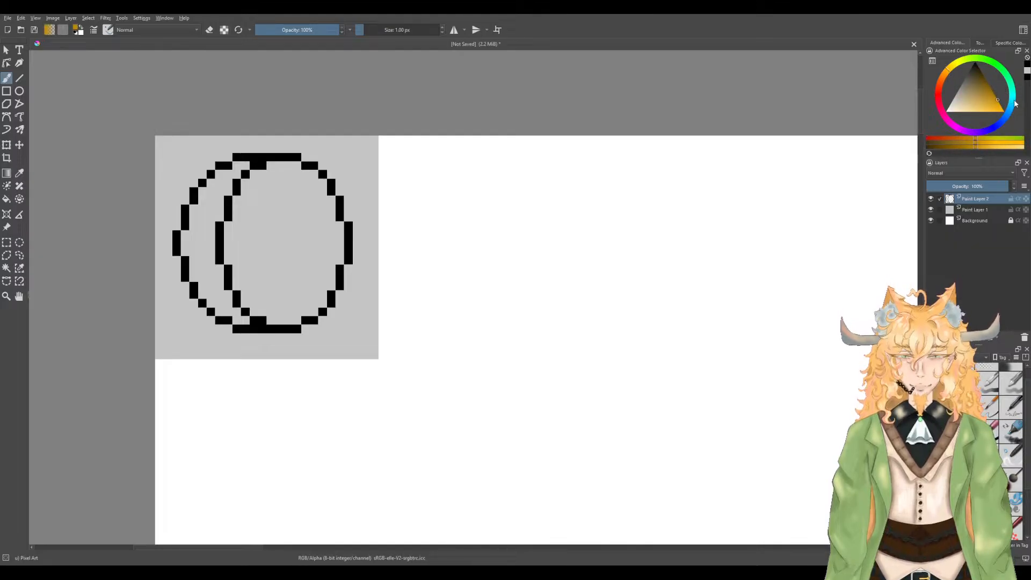
pyautogui.press('f')
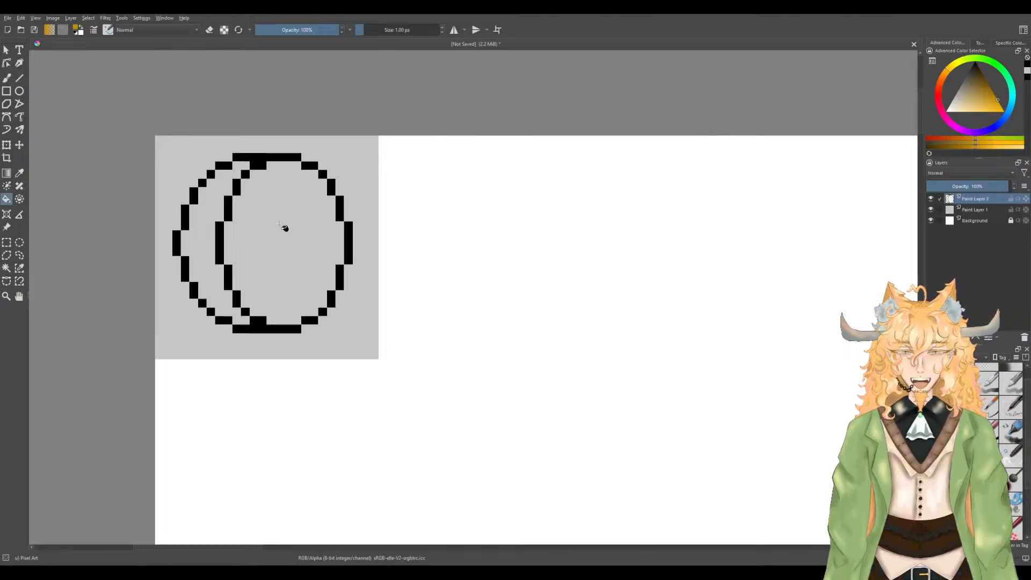
pyautogui.click(260, 241)
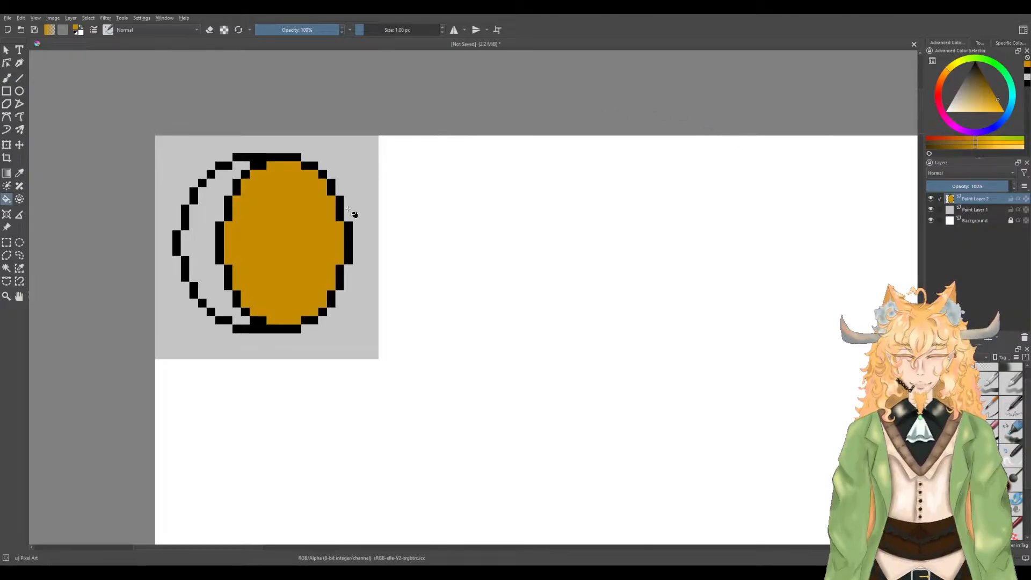
pyautogui.click(208, 267)
# Step: Choose a slightly darker gold and start a checkered shading pattern on the lower part of the crescent
pyautogui.click(996, 95)
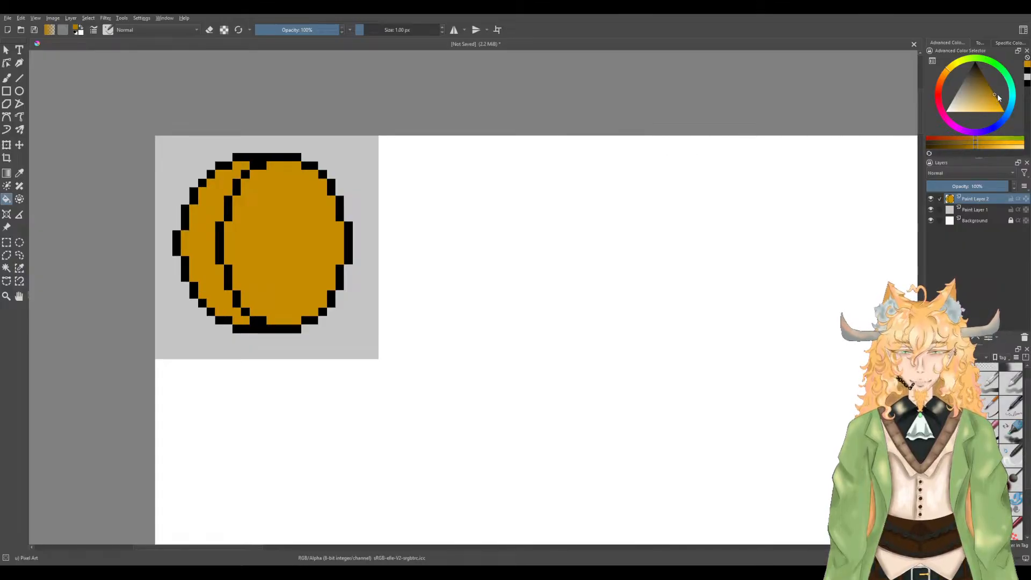
pyautogui.press('b')
pyautogui.click(229, 311)
pyautogui.click(226, 297)
pyautogui.click(219, 297)
pyautogui.click(210, 304)
pyautogui.click(222, 277)
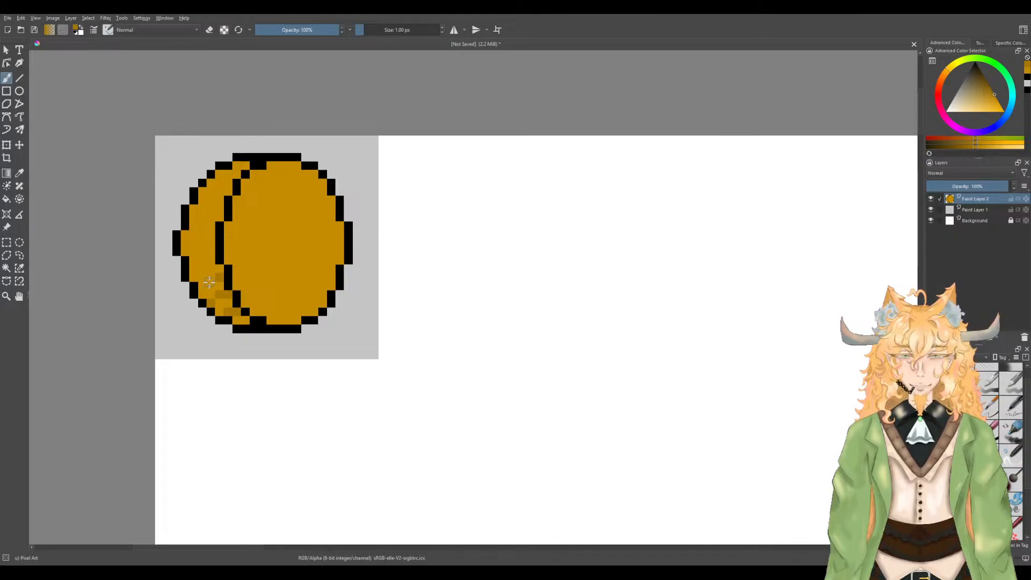
pyautogui.click(211, 295)
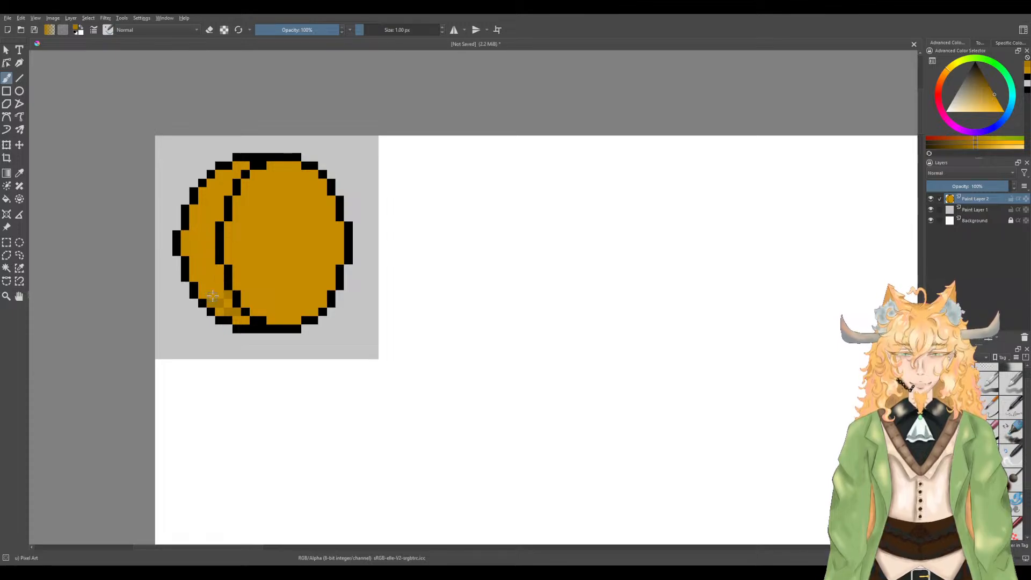
pyautogui.click(203, 294)
# Step: Continue the checkered darker-gold shading up through the middle of the crescent
pyautogui.click(221, 270)
pyautogui.click(212, 270)
pyautogui.click(203, 276)
pyautogui.click(194, 272)
pyautogui.click(203, 264)
pyautogui.click(195, 263)
pyautogui.click(210, 251)
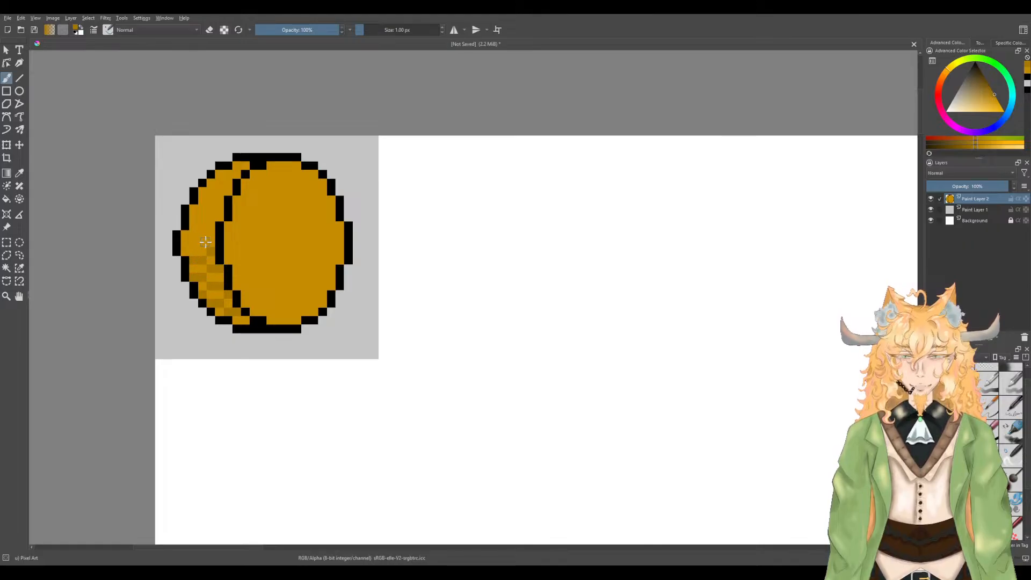
pyautogui.click(207, 245)
pyautogui.click(198, 241)
pyautogui.click(189, 250)
pyautogui.click(186, 237)
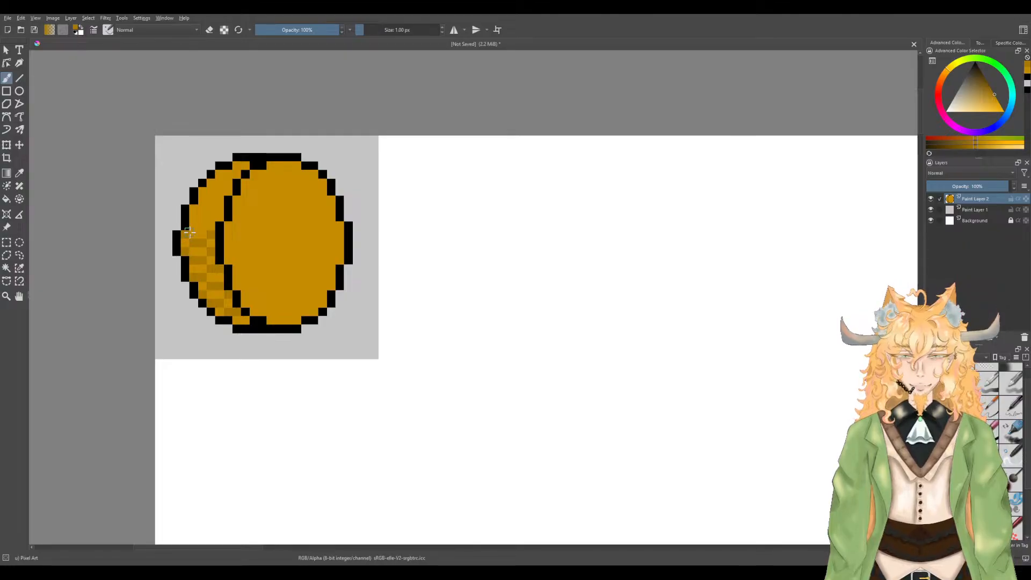
# Step: Extend the checkered darker-gold shading over the upper part of the crescent
pyautogui.click(210, 217)
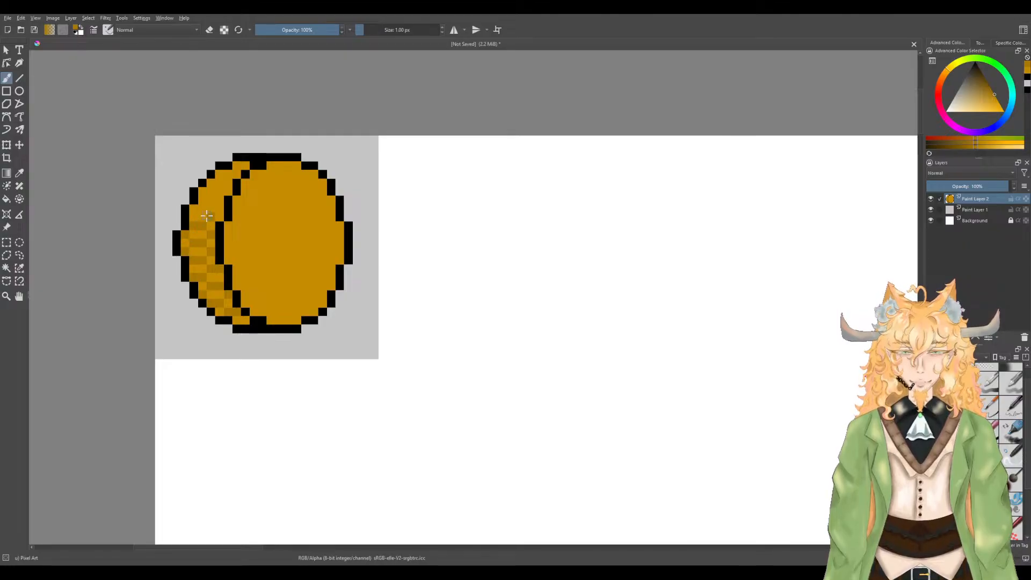
pyautogui.moveTo(202, 209); pyautogui.dragTo(192, 208)
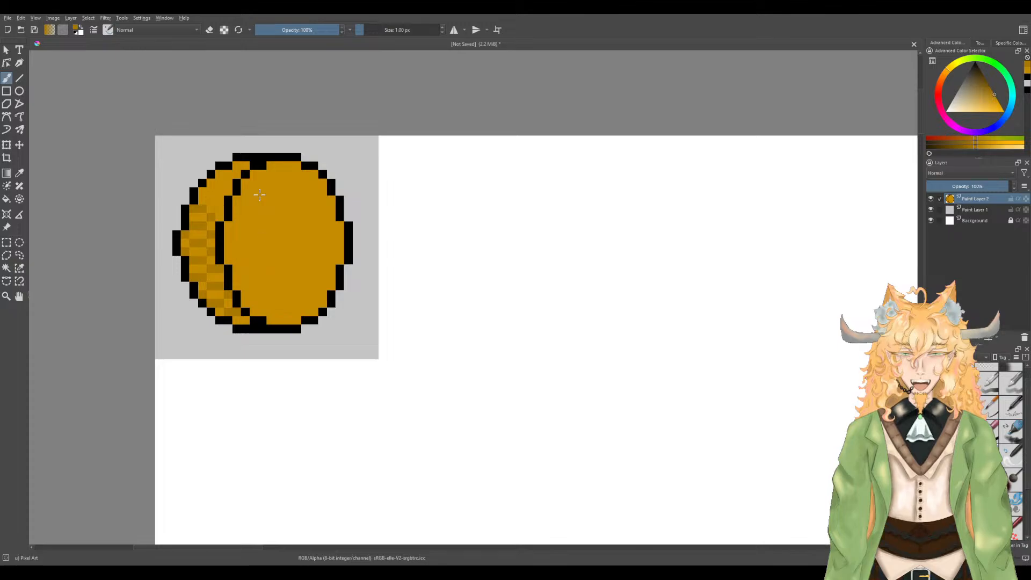
pyautogui.click(229, 177)
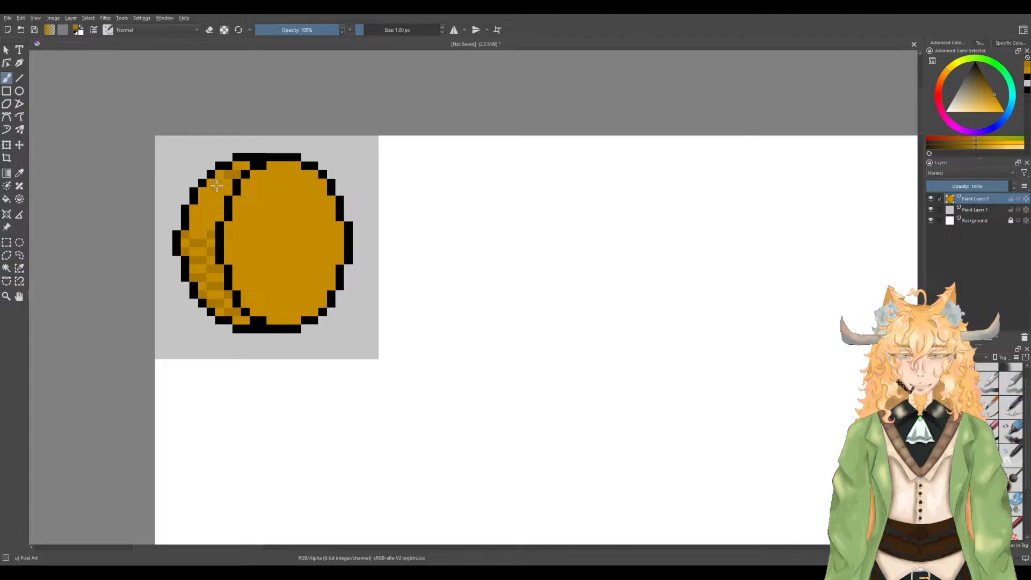
pyautogui.moveTo(215, 183); pyautogui.dragTo(214, 200)
pyautogui.click(228, 192)
pyautogui.click(202, 193)
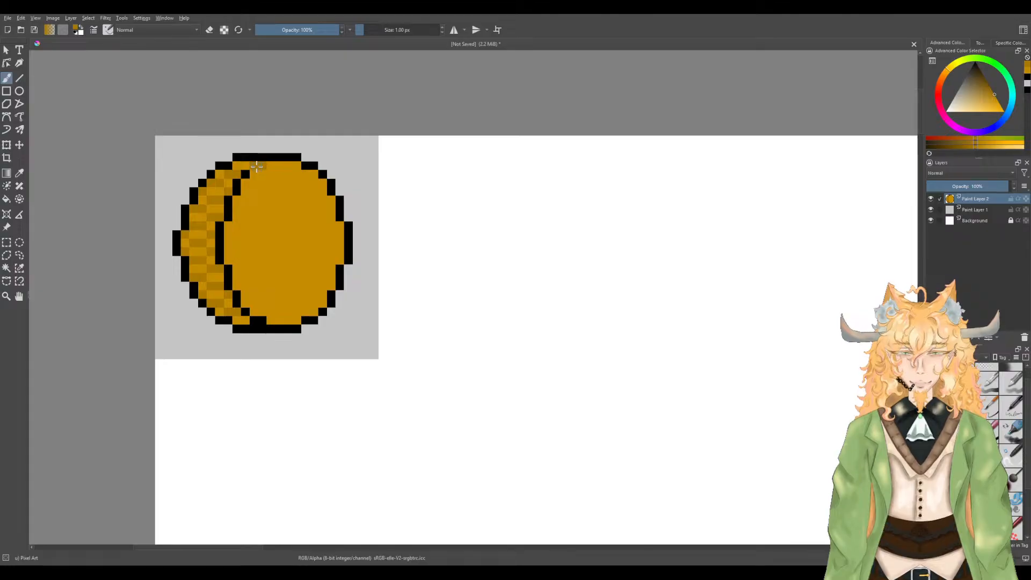
# Step: Recolor the black inner edge and the whole outer outline in a darker gold than the shading
pyautogui.moveTo(239, 179); pyautogui.dragTo(237, 178)
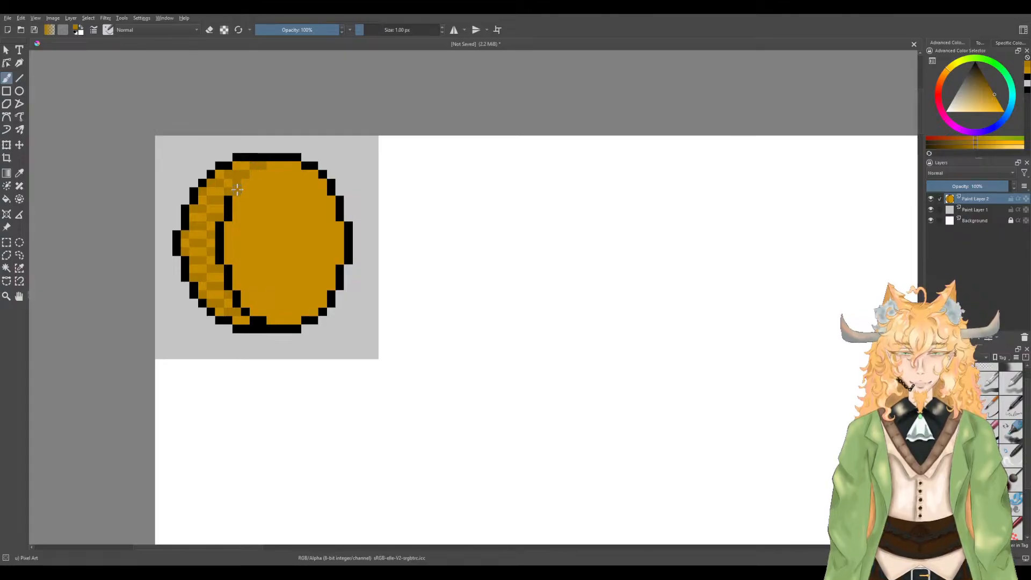
pyautogui.moveTo(994, 94); pyautogui.dragTo(992, 92)
pyautogui.moveTo(260, 164); pyautogui.dragTo(252, 165)
pyautogui.click(237, 183)
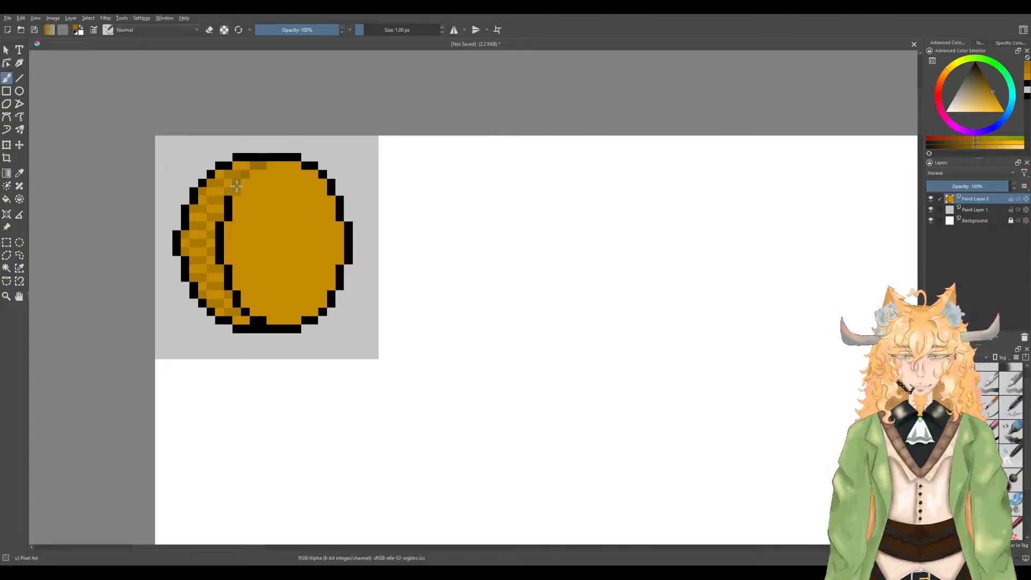
pyautogui.moveTo(229, 213)
pyautogui.mouseDown()
pyautogui.moveTo(219, 250)
pyautogui.moveTo(238, 299)
pyautogui.moveTo(275, 328)
pyautogui.moveTo(312, 321)
pyautogui.mouseUp()
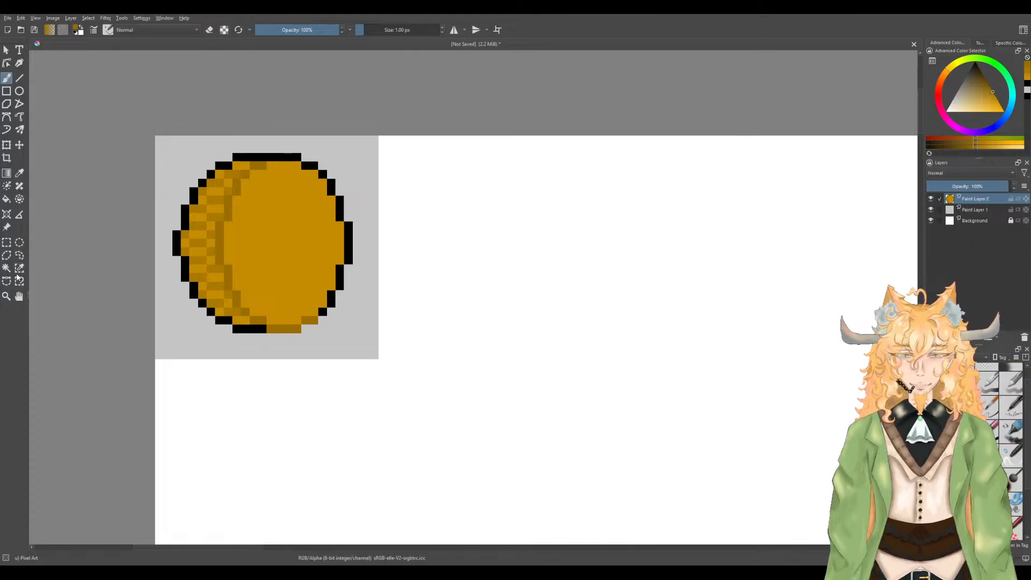
pyautogui.click(7, 200)
pyautogui.moveTo(337, 301)
pyautogui.mouseDown()
pyautogui.moveTo(349, 244)
pyautogui.moveTo(323, 176)
pyautogui.moveTo(290, 155)
pyautogui.moveTo(196, 170)
pyautogui.moveTo(218, 165)
pyautogui.moveTo(195, 192)
pyautogui.moveTo(180, 259)
pyautogui.moveTo(240, 329)
pyautogui.mouseUp()
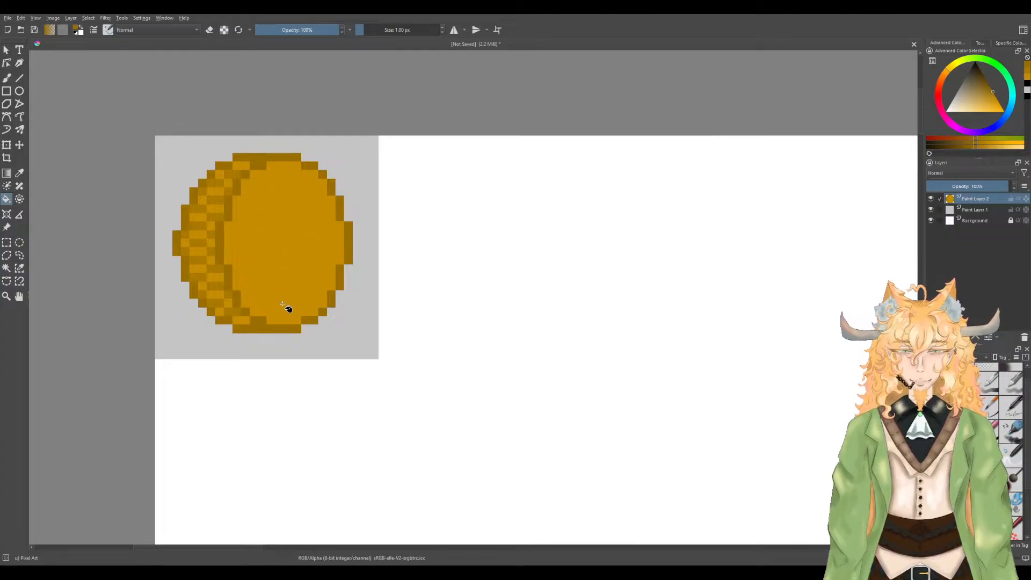
# Step: Go over the bottom and lower-left outline with the brush in a slightly darker gold
pyautogui.press('b')
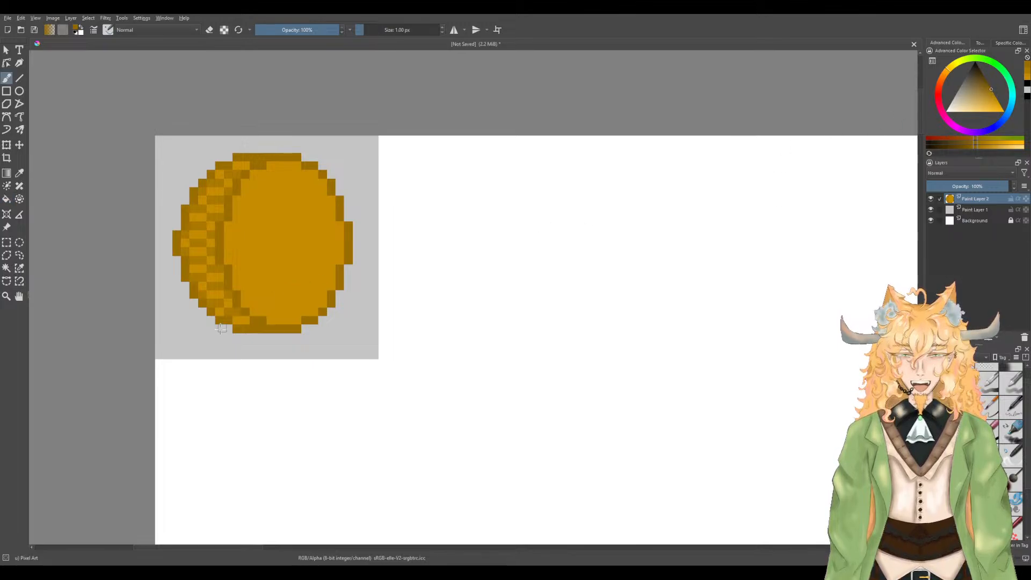
pyautogui.moveTo(236, 330); pyautogui.dragTo(299, 331)
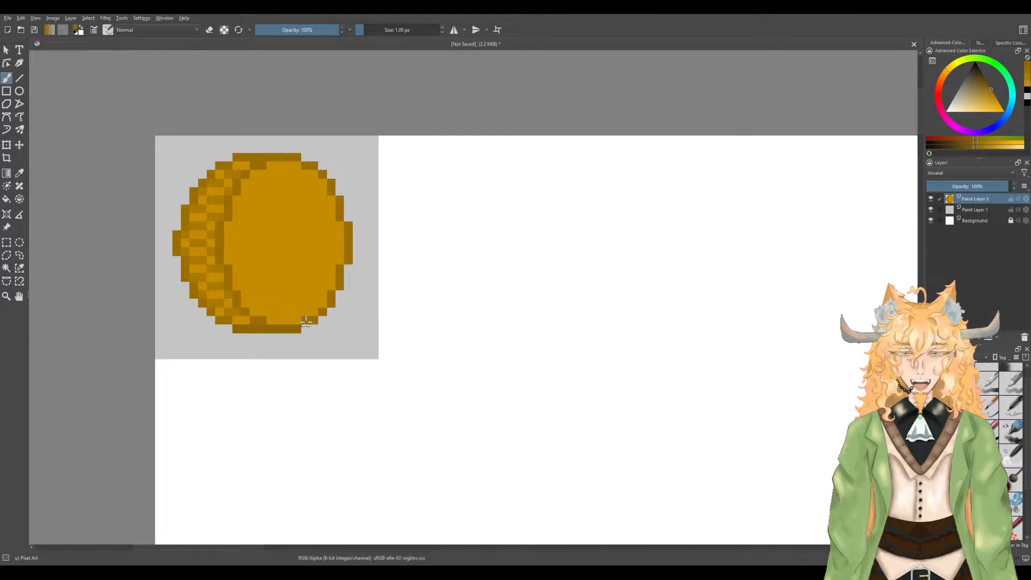
pyautogui.moveTo(233, 322); pyautogui.dragTo(203, 304)
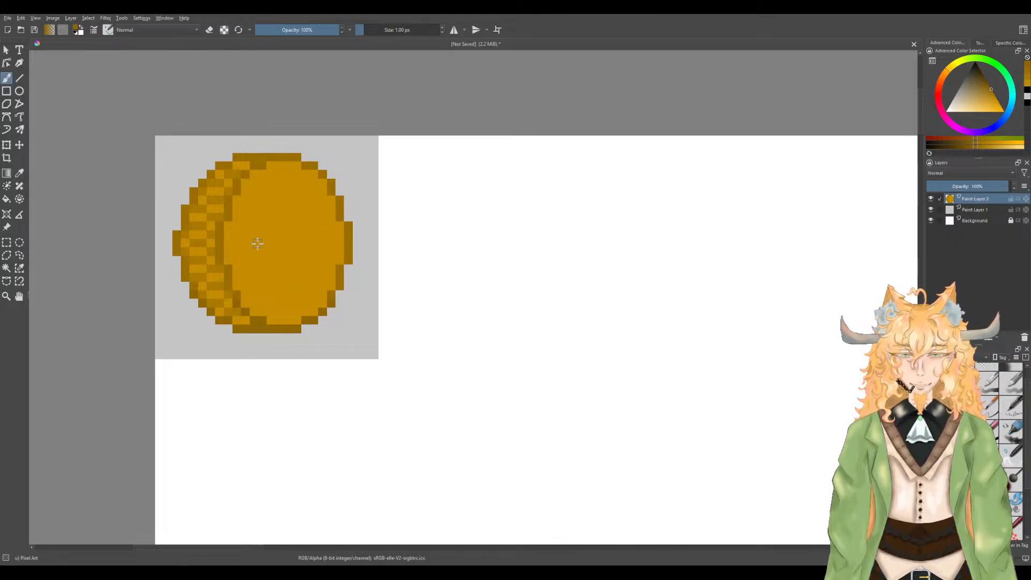
# Step: Sample the dark gold from the outline's right edge as the brush color, with erasing turned off
pyautogui.press('i')
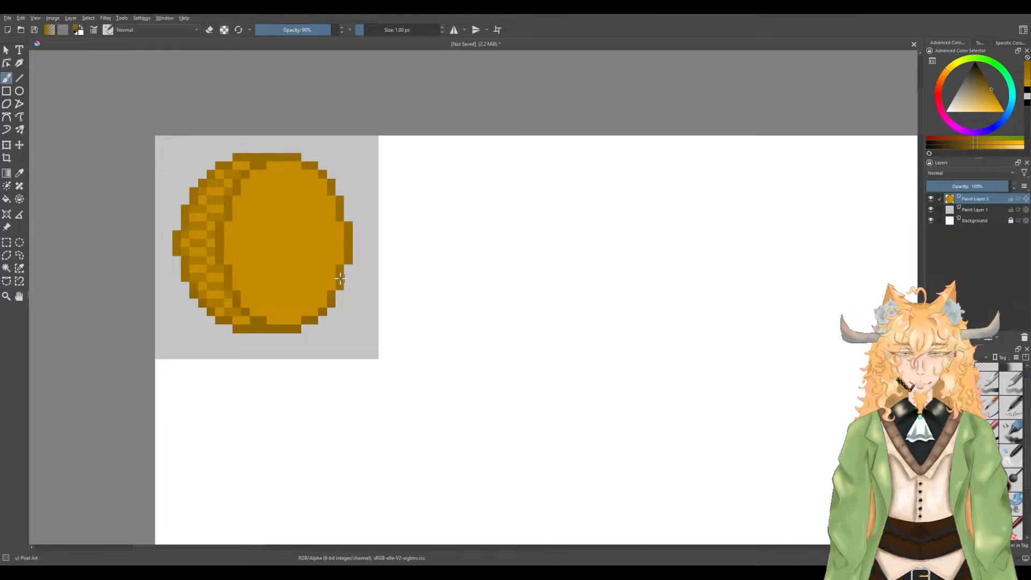
pyautogui.press('o')
pyautogui.press('e')
pyautogui.click(19, 173)
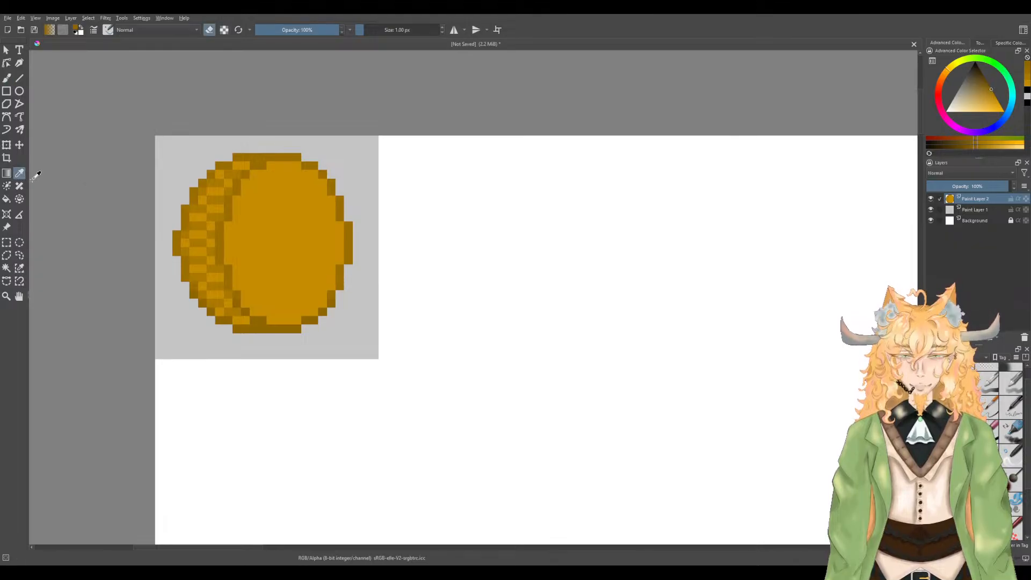
pyautogui.click(355, 245)
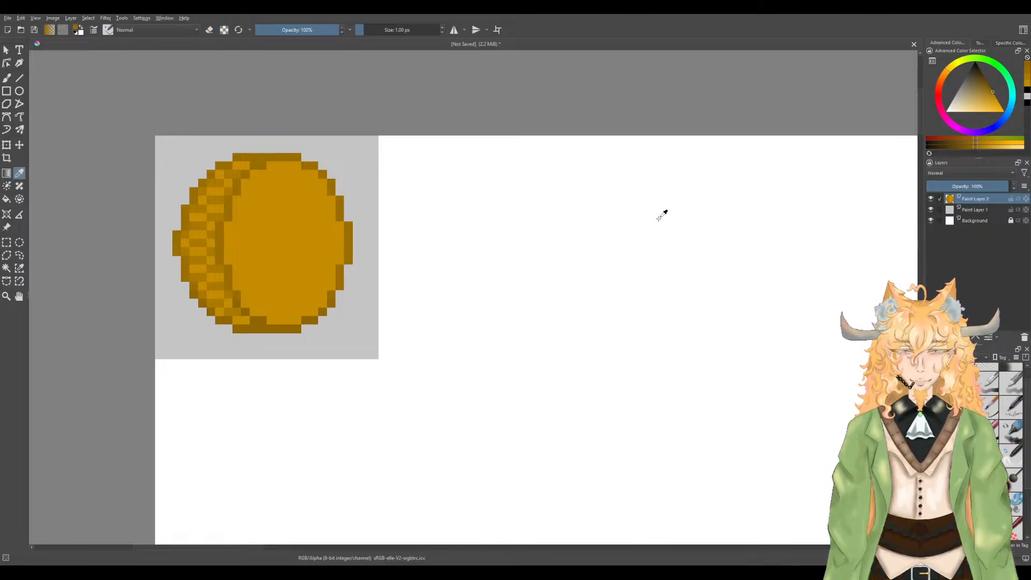
pyautogui.press('b')
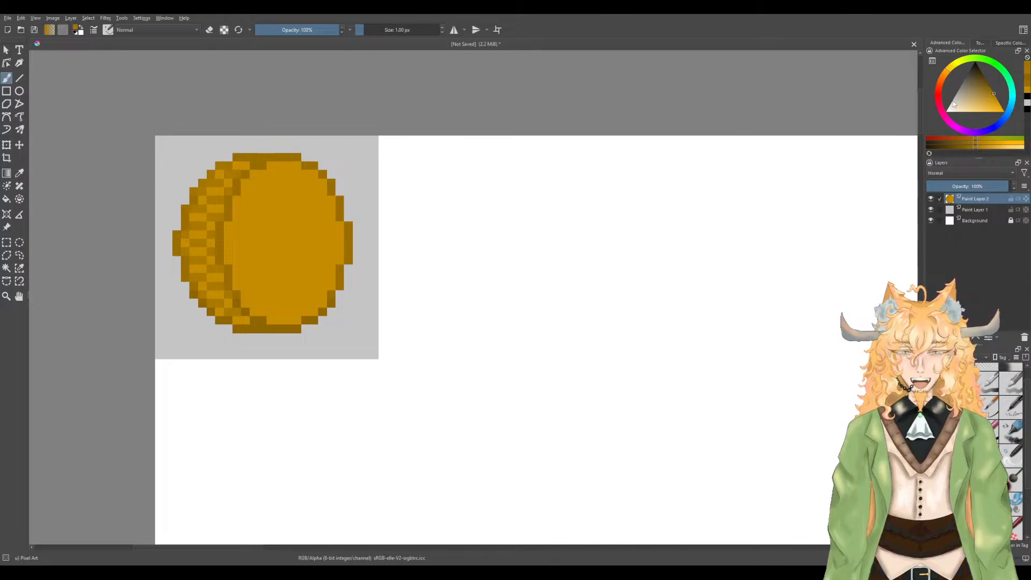
# Step: Repaint the top and upper corners of the coin's outer outline in a slightly lighter gold
pyautogui.moveTo(992, 101); pyautogui.dragTo(1002, 100)
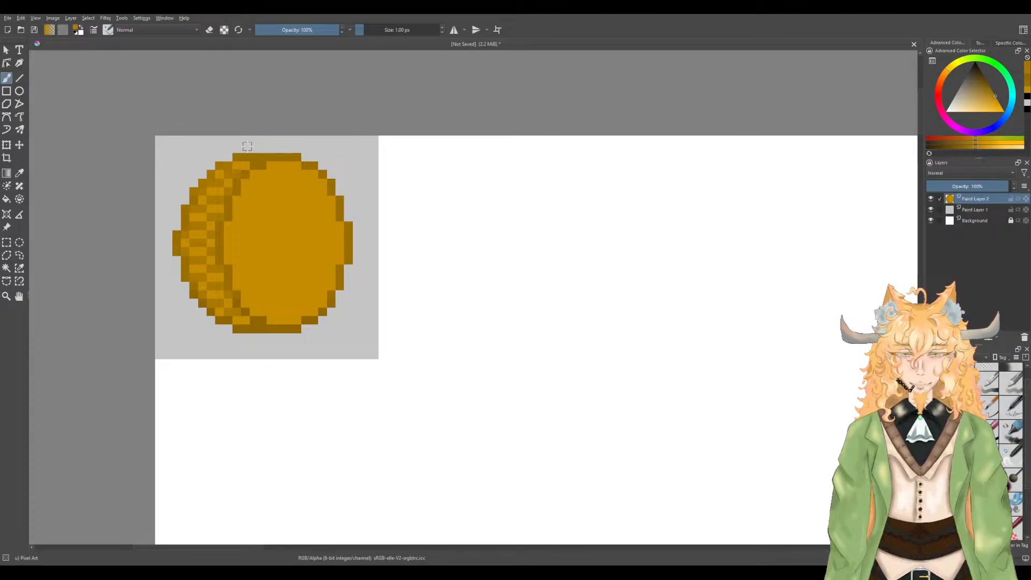
pyautogui.moveTo(294, 157)
pyautogui.mouseDown()
pyautogui.moveTo(252, 153)
pyautogui.moveTo(261, 157)
pyautogui.moveTo(205, 182)
pyautogui.mouseUp()
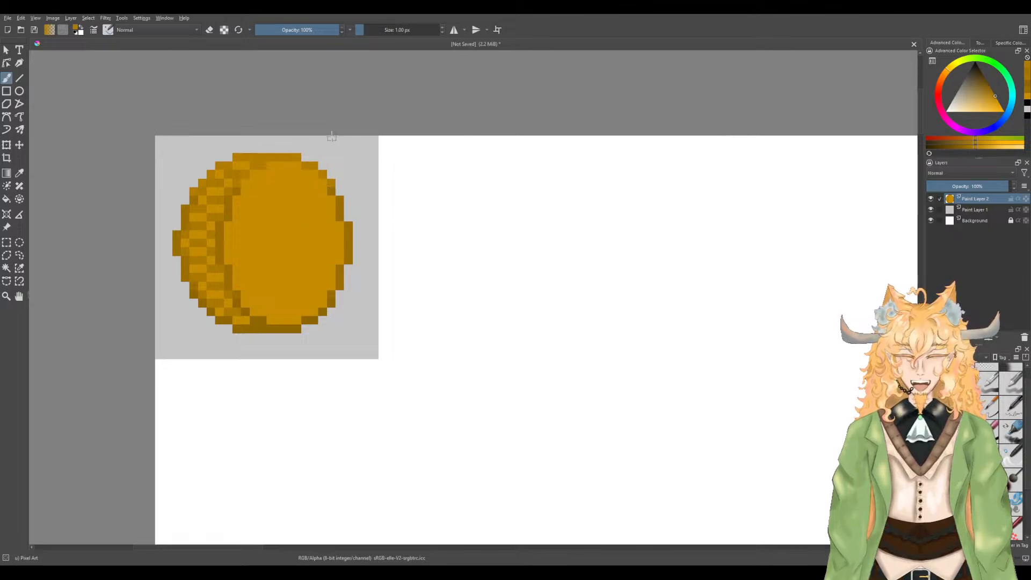
# Step: Draw a black vertical bar two pixels wide and about 17 pixels tall down the middle of the coin face
pyautogui.moveTo(976, 97); pyautogui.dragTo(977, 67)
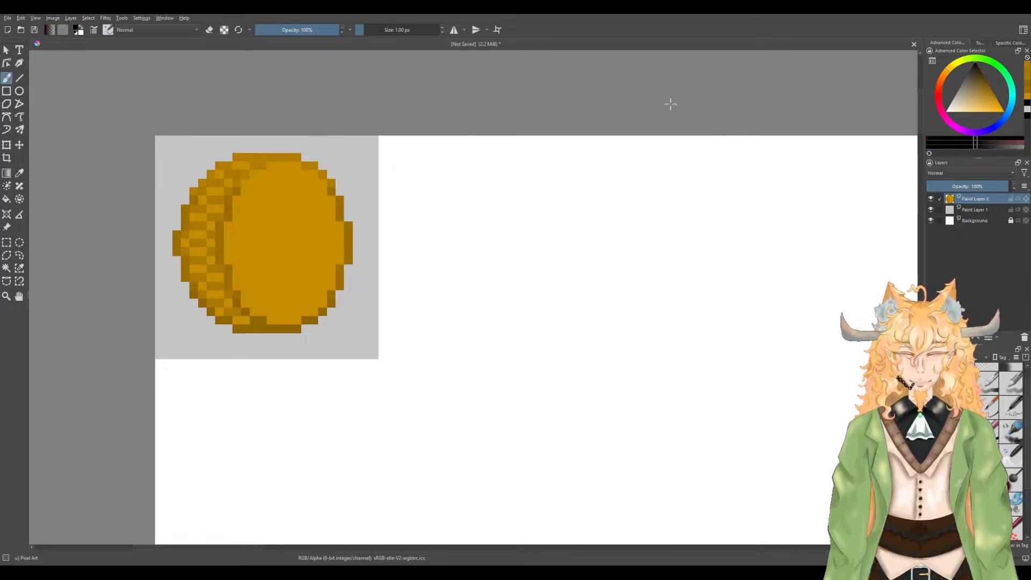
pyautogui.click(288, 191)
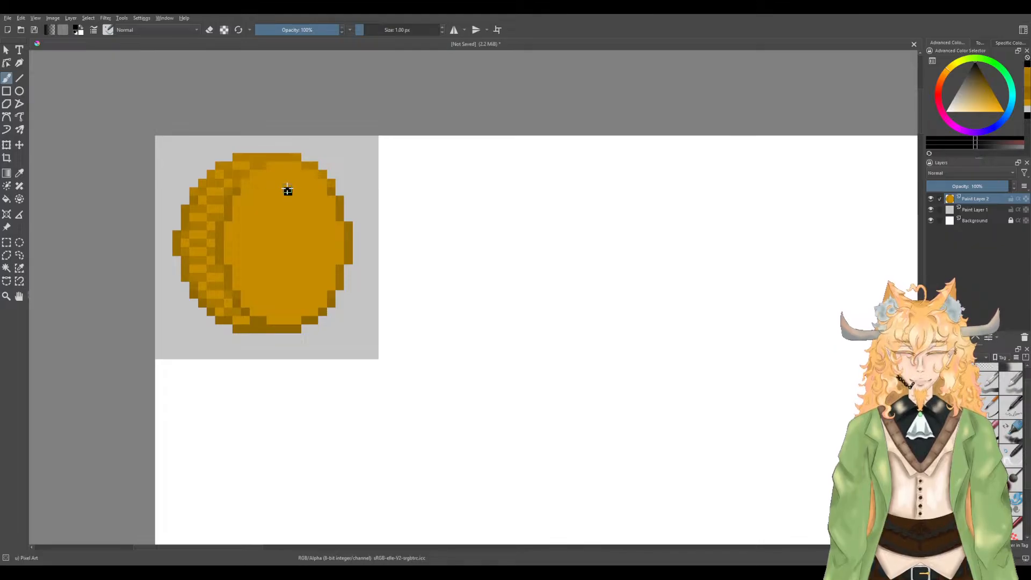
pyautogui.moveTo(288, 183)
pyautogui.mouseDown()
pyautogui.moveTo(280, 307)
pyautogui.moveTo(288, 309)
pyautogui.moveTo(290, 198)
pyautogui.mouseUp()
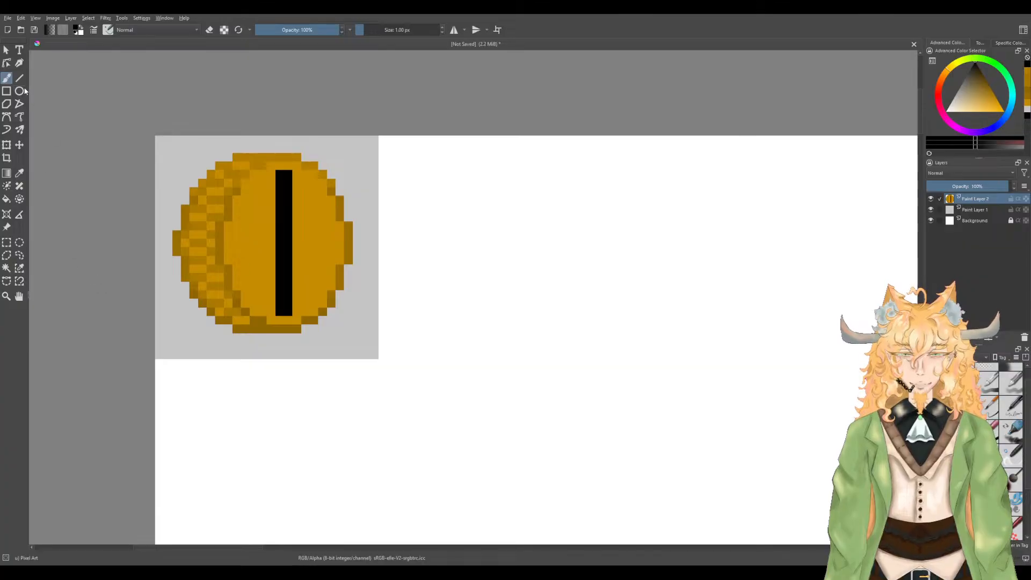
# Step: Shorten the black bar by two pixels at each end, painting over it with the coin face's gold
pyautogui.click(19, 173)
pyautogui.click(231, 206)
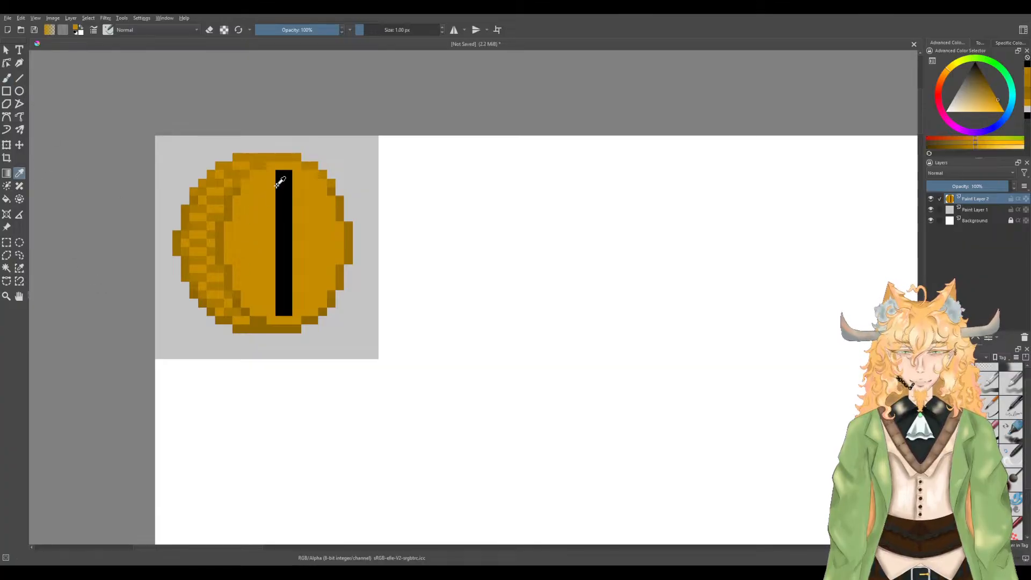
pyautogui.press('b')
pyautogui.click(283, 174)
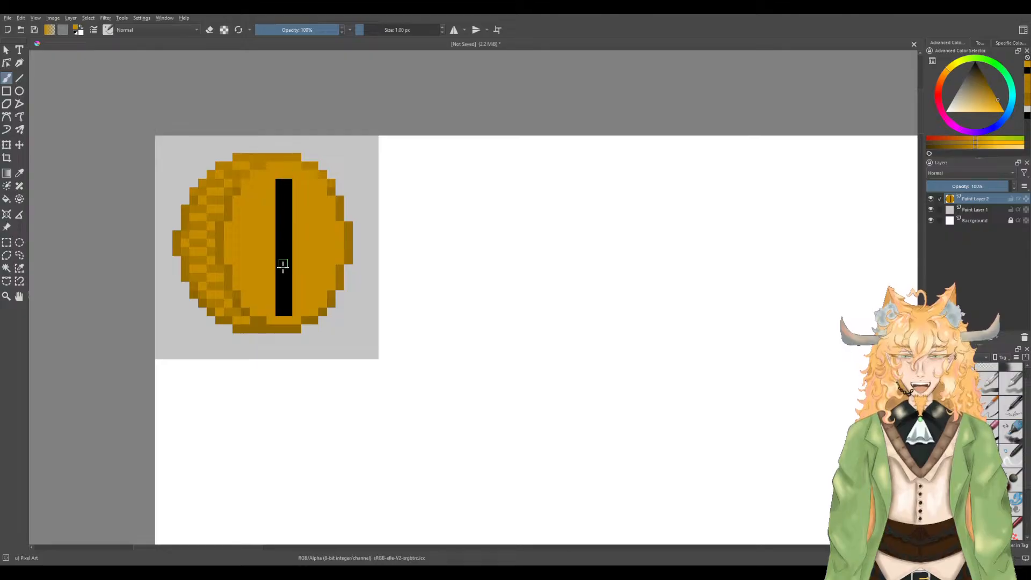
pyautogui.click(284, 311)
pyautogui.click(283, 304)
pyautogui.click(283, 183)
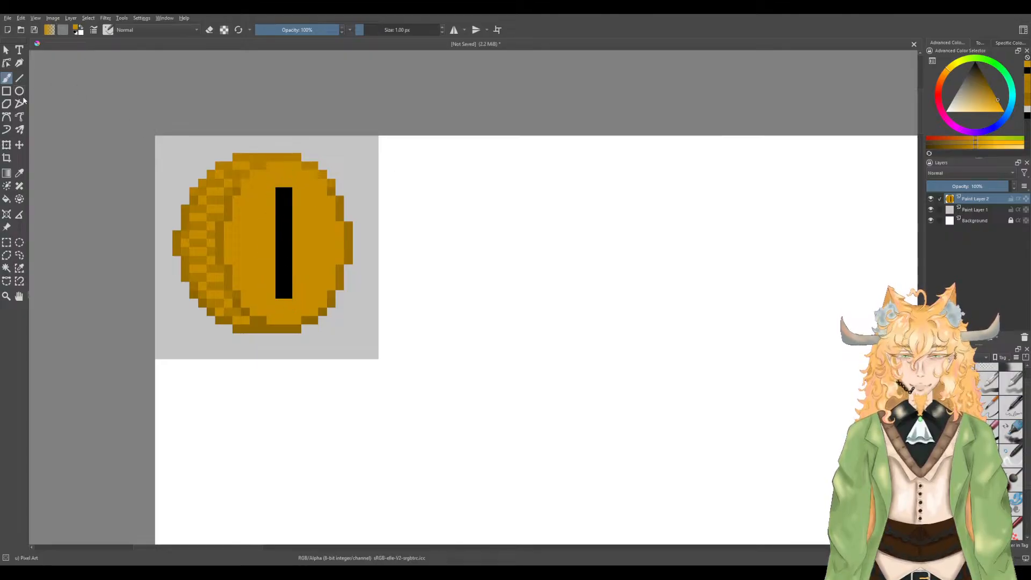
# Step: Turn the black bar into a numeral 1 by adding a stepped flag at its upper left and a horizontal base
pyautogui.click(20, 173)
pyautogui.click(281, 229)
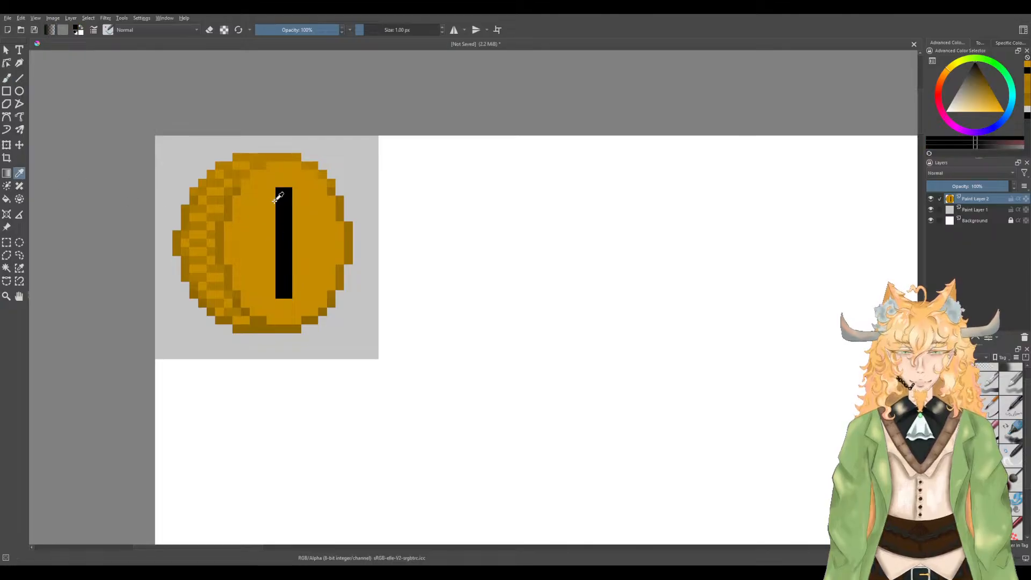
pyautogui.press('b')
pyautogui.moveTo(270, 199)
pyautogui.mouseDown()
pyautogui.moveTo(263, 222)
pyautogui.moveTo(271, 254)
pyautogui.moveTo(253, 229)
pyautogui.mouseUp()
pyautogui.moveTo(276, 288)
pyautogui.mouseDown()
pyautogui.moveTo(259, 294)
pyautogui.moveTo(303, 292)
pyautogui.moveTo(253, 290)
pyautogui.moveTo(315, 293)
pyautogui.mouseUp()
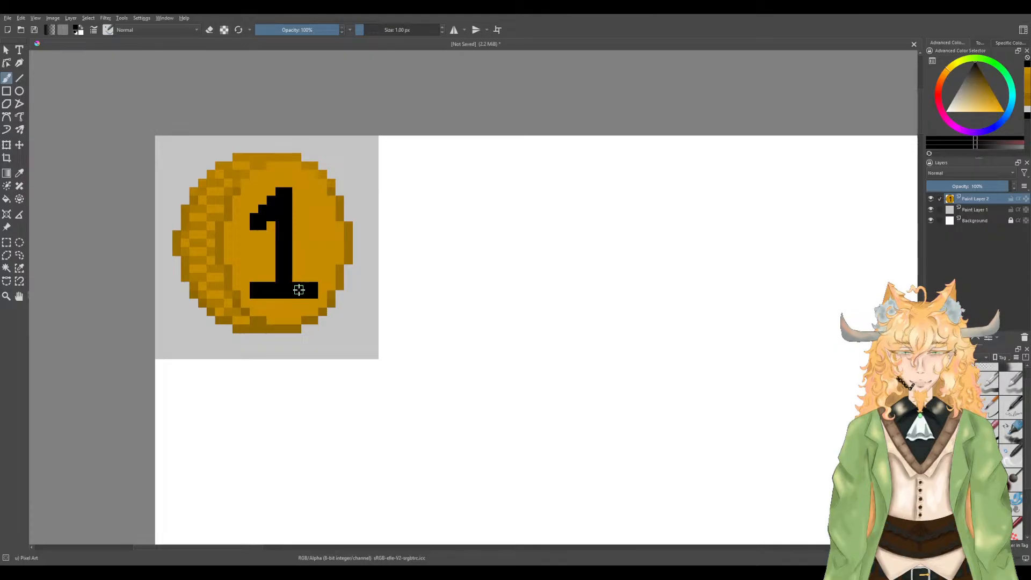
# Step: Narrow the numeral 1 by painting the face gold over one pixel column at both base ends and the flag's tip
pyautogui.press('e')
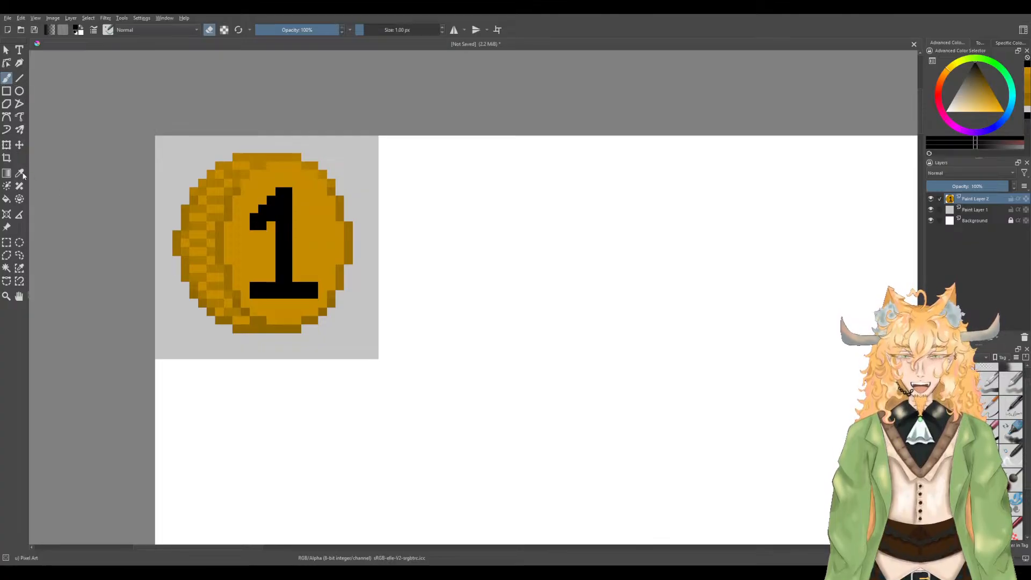
pyautogui.press('p')
pyautogui.click(306, 264)
pyautogui.press('b')
pyautogui.moveTo(314, 286); pyautogui.dragTo(314, 294)
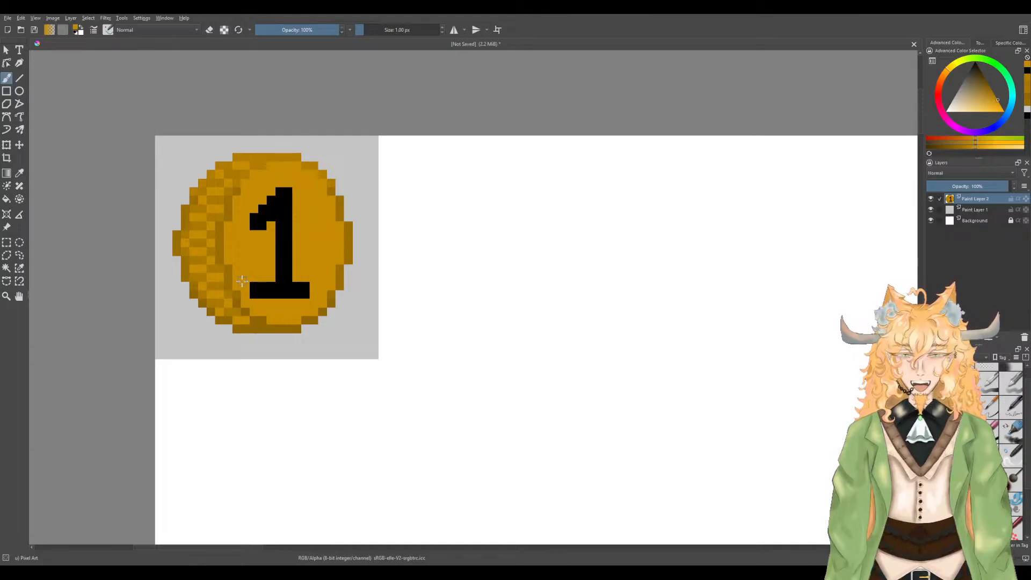
pyautogui.moveTo(253, 284); pyautogui.dragTo(254, 299)
pyautogui.moveTo(254, 241); pyautogui.dragTo(255, 211)
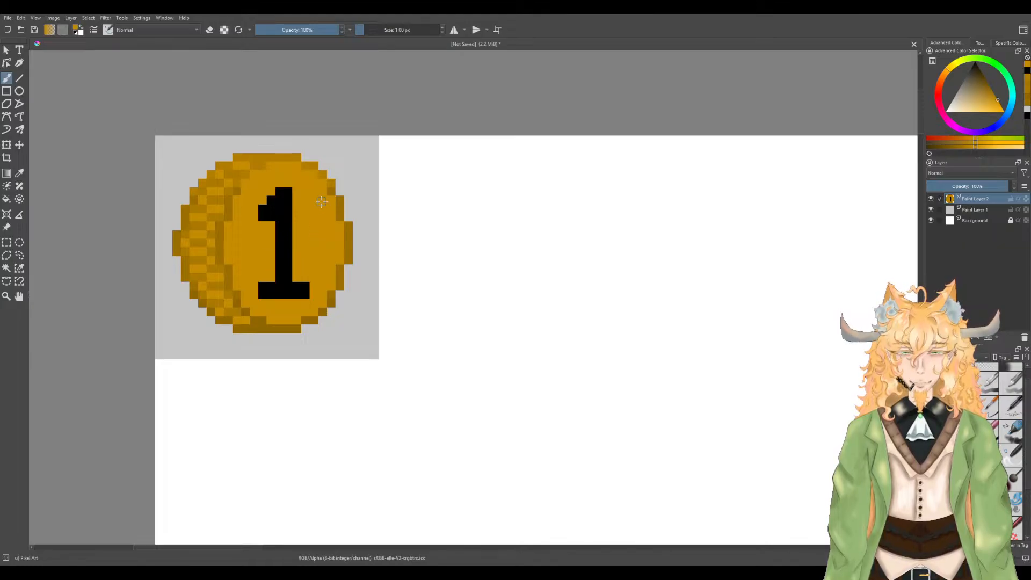
# Step: Recolor the whole black numeral 1 in a gold slightly lighter than the coin face
pyautogui.press('p')
pyautogui.press('b')
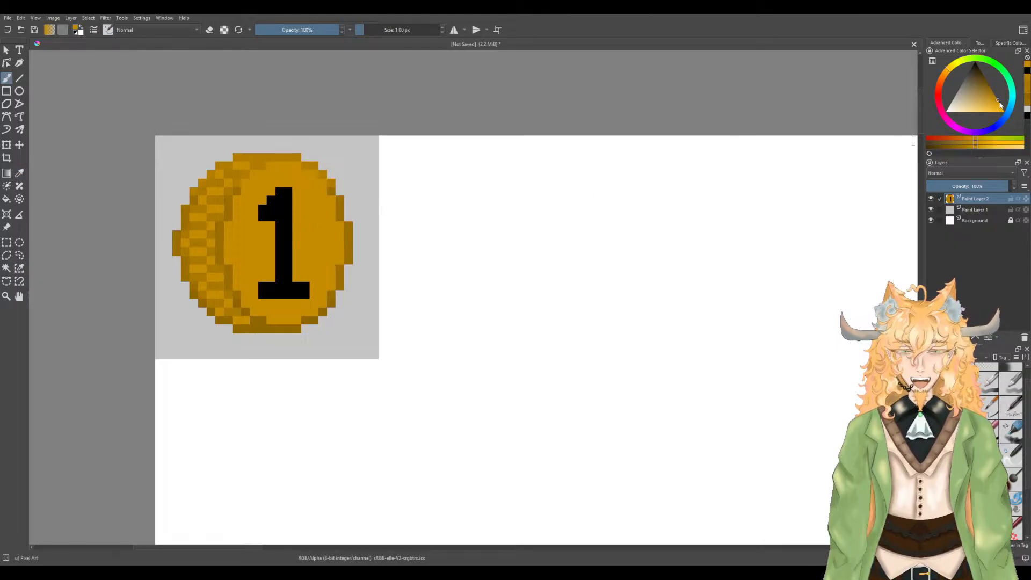
pyautogui.press('d')
pyautogui.click(999, 106)
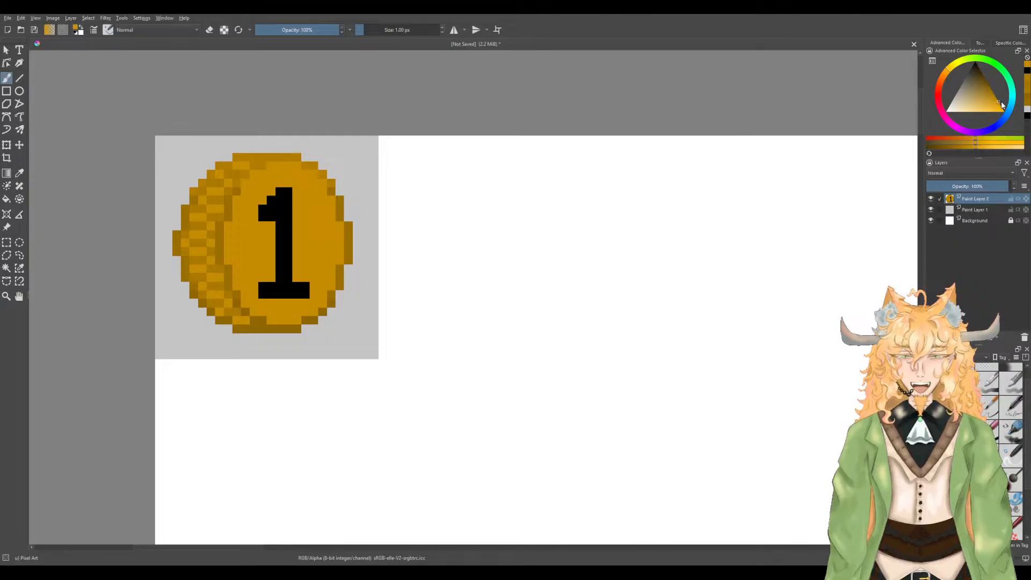
pyautogui.moveTo(288, 191); pyautogui.dragTo(280, 192)
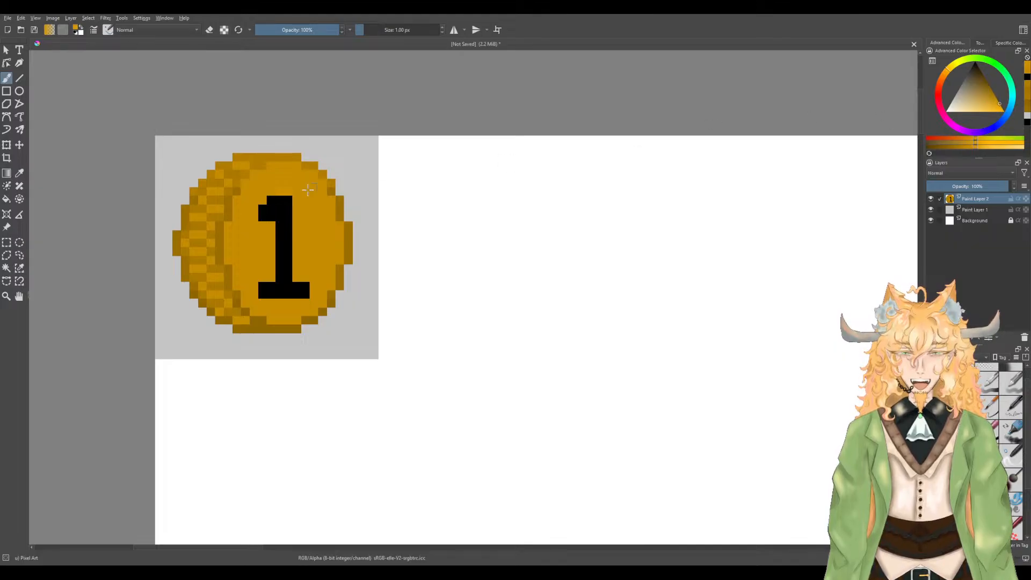
pyautogui.moveTo(274, 201); pyautogui.dragTo(263, 211)
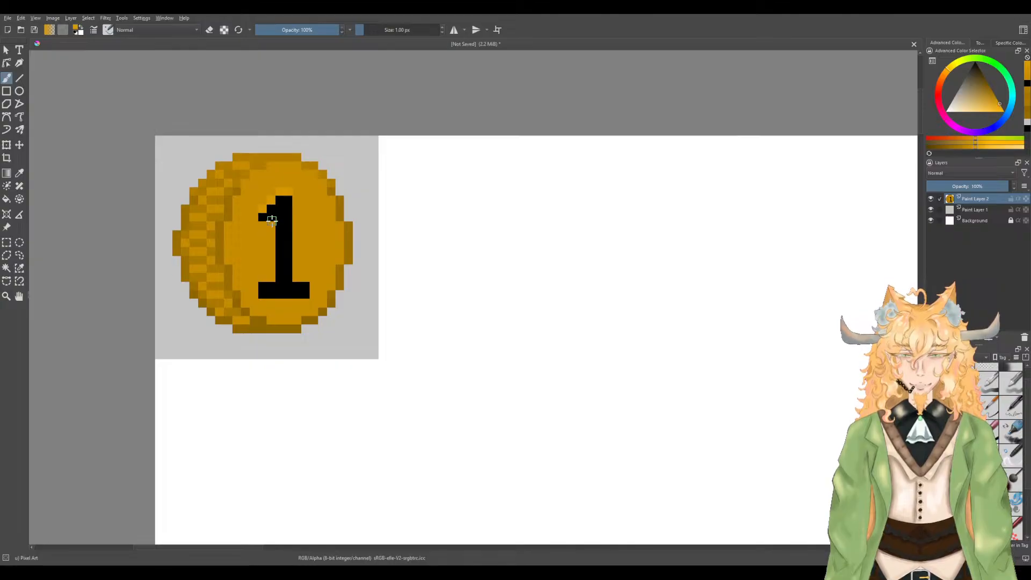
pyautogui.moveTo(263, 217); pyautogui.dragTo(279, 200)
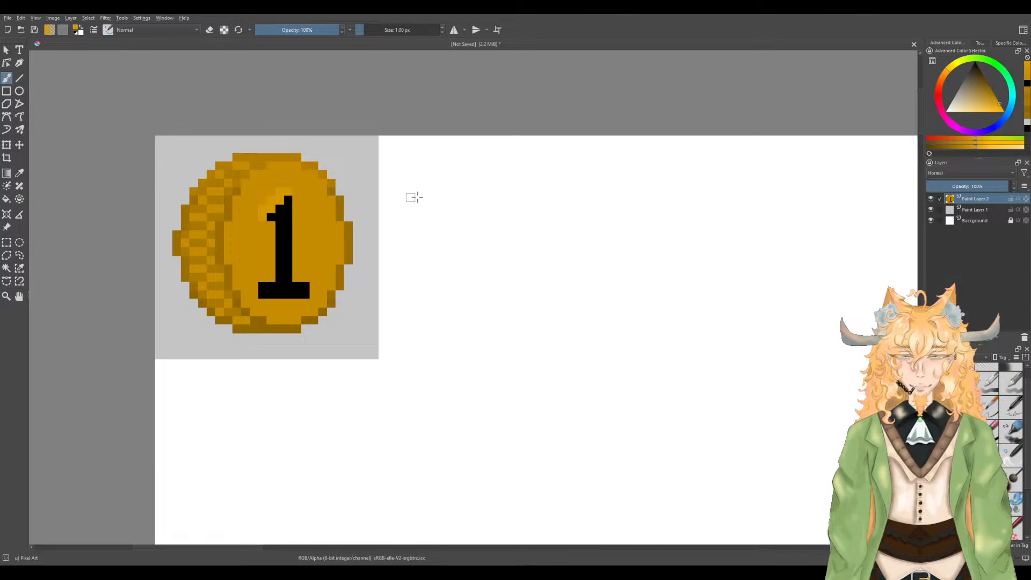
pyautogui.press('f')
pyautogui.click(285, 280)
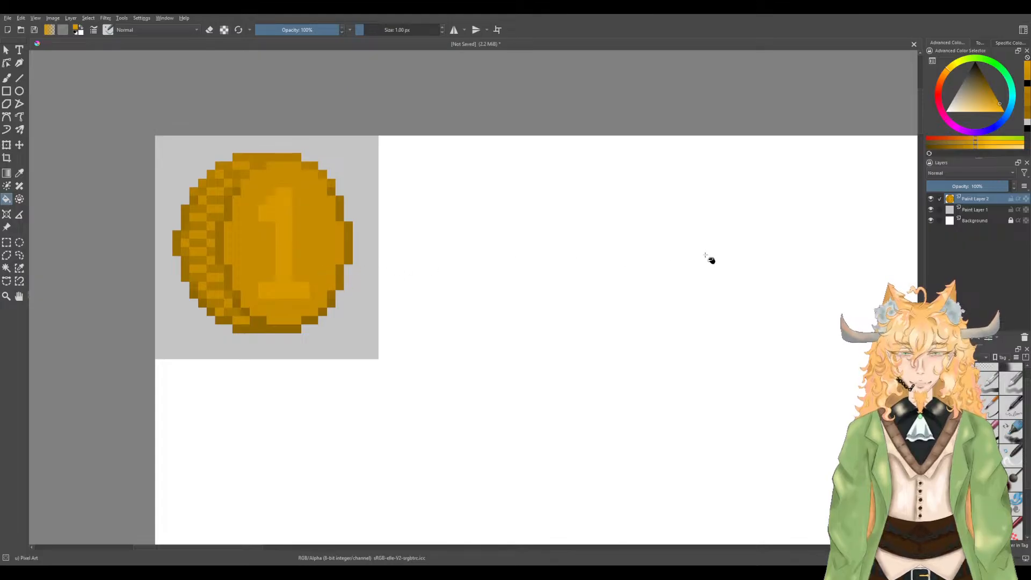
# Step: Paint the numeral's stem and the middle of its base in a brighter gold
pyautogui.click(1001, 109)
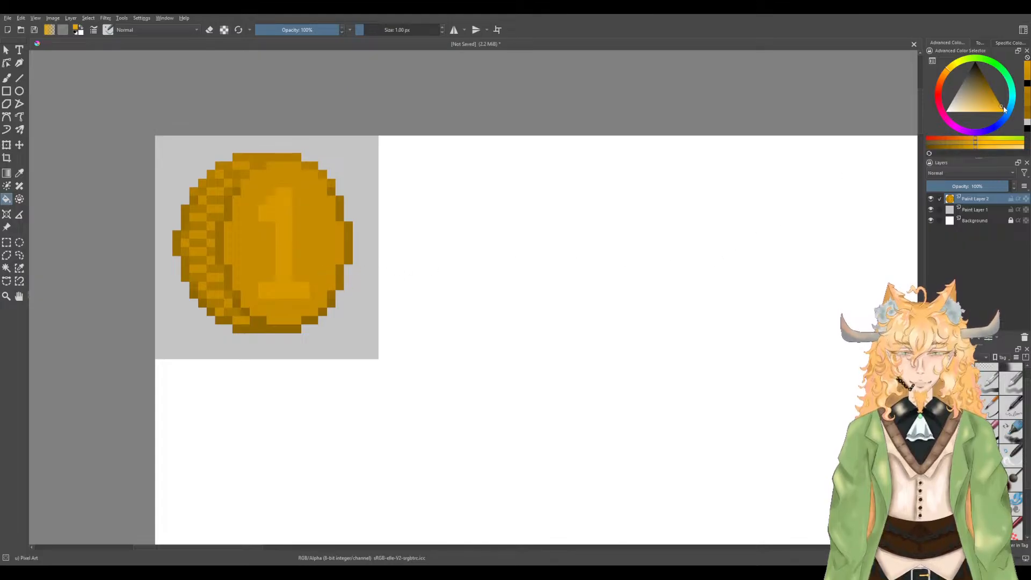
pyautogui.press('b')
pyautogui.moveTo(267, 292); pyautogui.dragTo(289, 285)
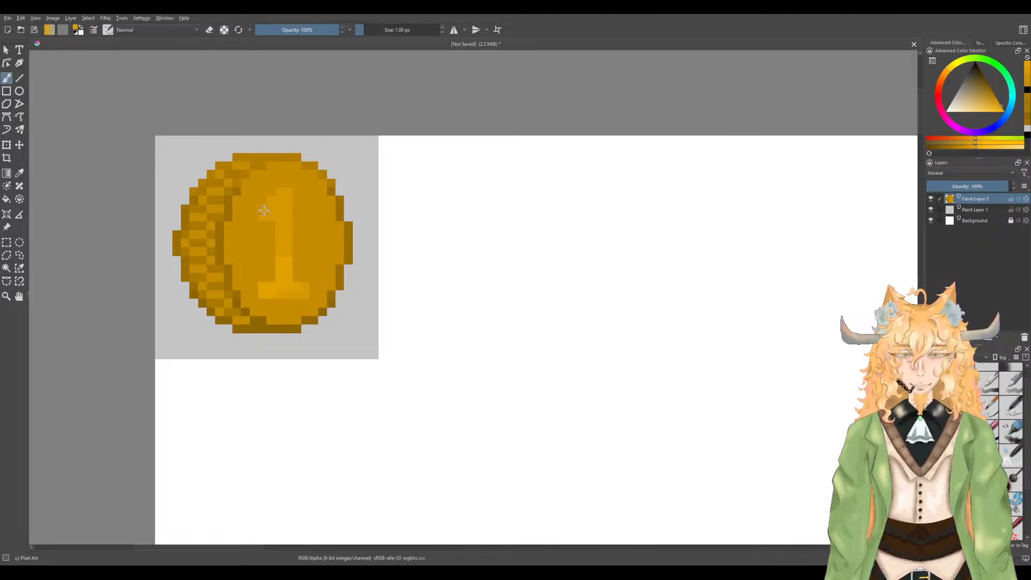
pyautogui.press('f')
pyautogui.click(294, 251)
pyautogui.hotkey('ctrl', 'z')
pyautogui.press('b')
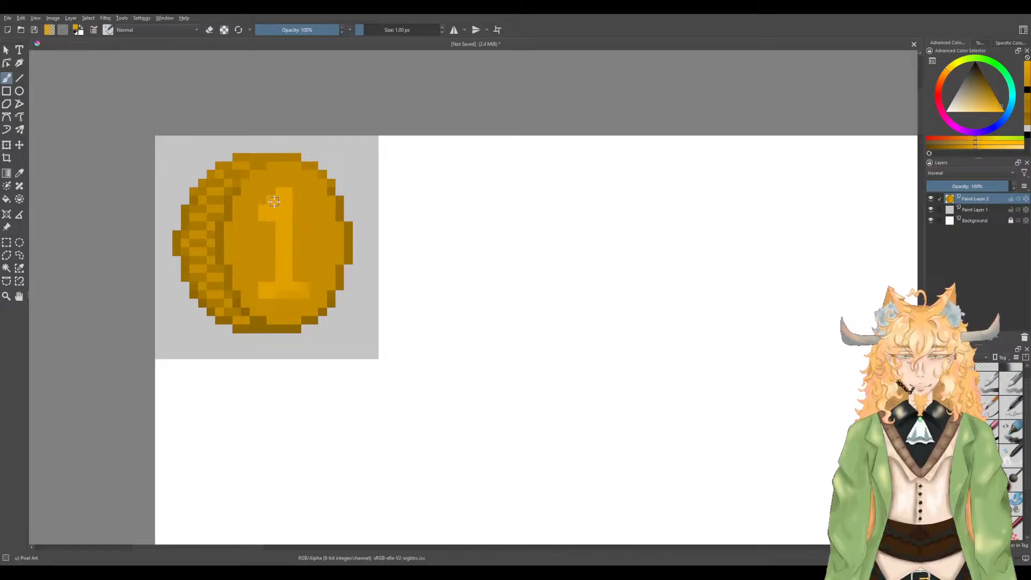
# Step: Sample the gold from the numeral's base and shade the right side of the stem with it
pyautogui.press('p')
pyautogui.click(289, 291)
pyautogui.press('b')
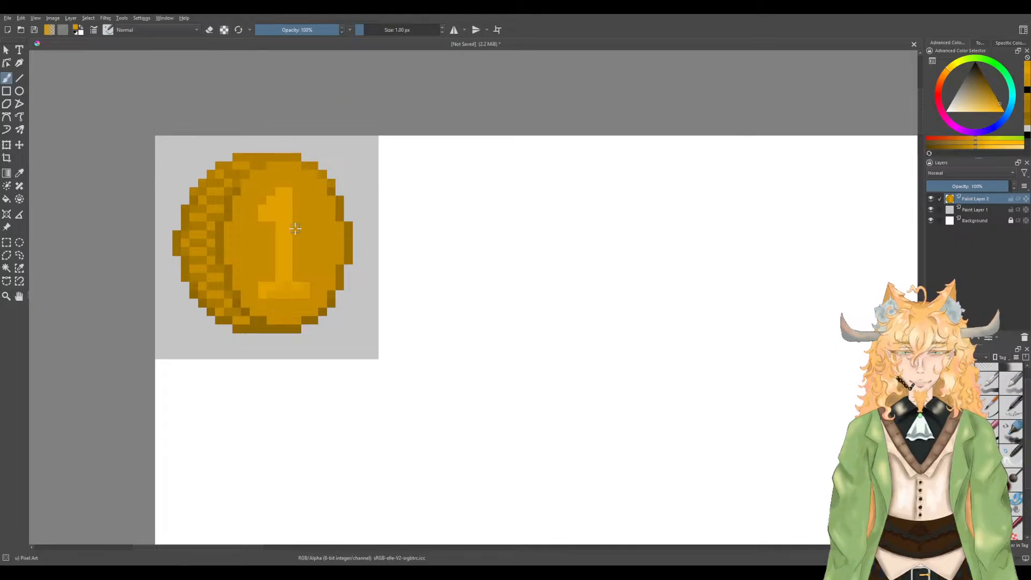
pyautogui.moveTo(288, 251); pyautogui.dragTo(290, 292)
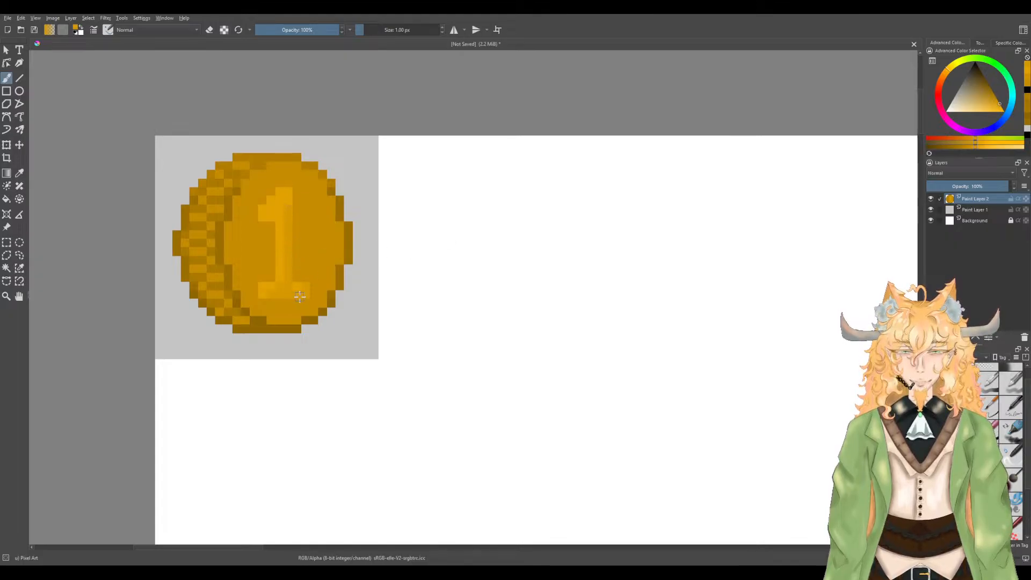
# Step: Add highlights to the top and flag of the numeral 1 in a still brighter gold
pyautogui.keyDown('ctrl'); pyautogui.click(282, 210); pyautogui.keyUp('ctrl')
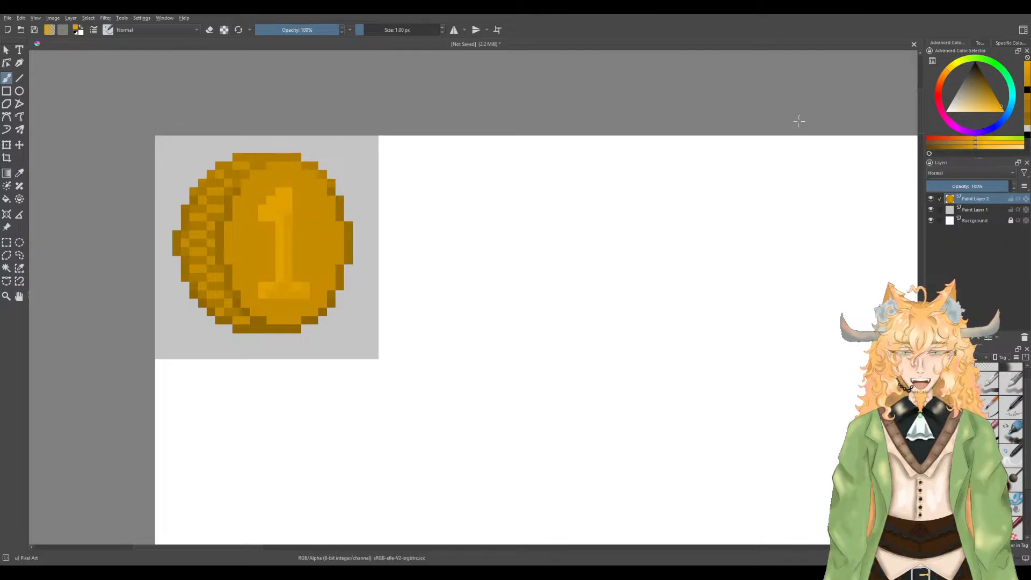
pyautogui.click(999, 108)
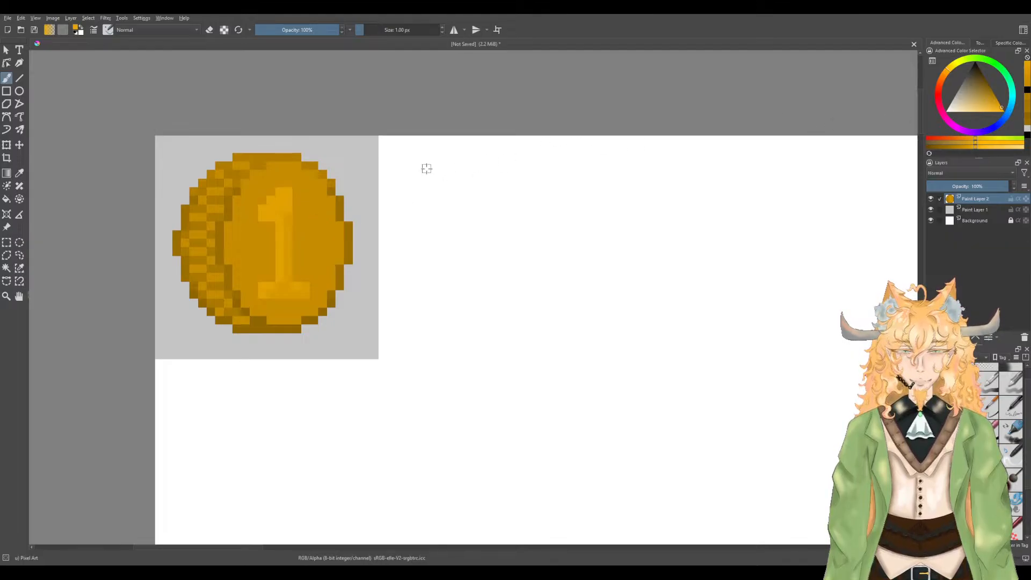
pyautogui.click(283, 192)
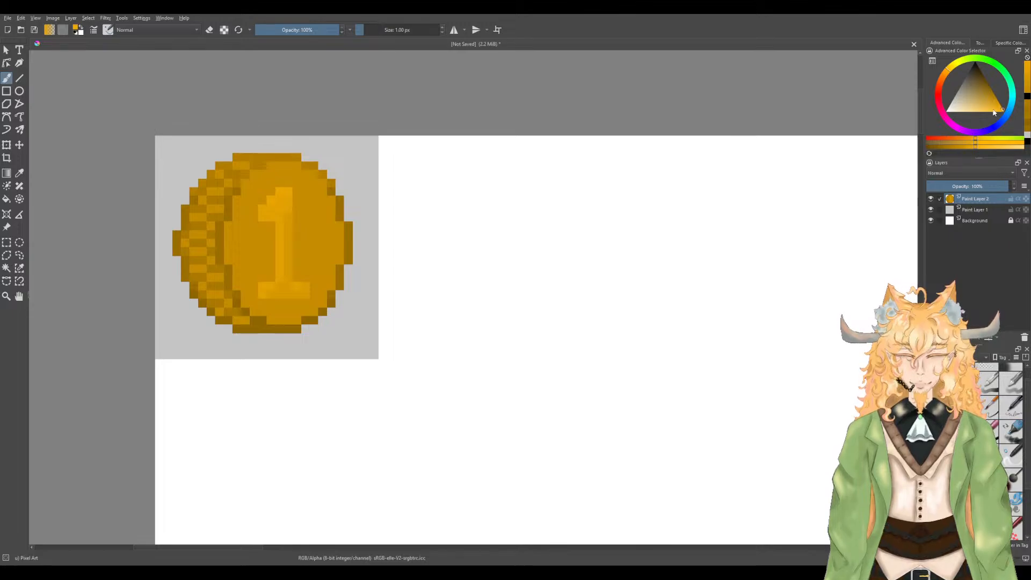
pyautogui.click(280, 195)
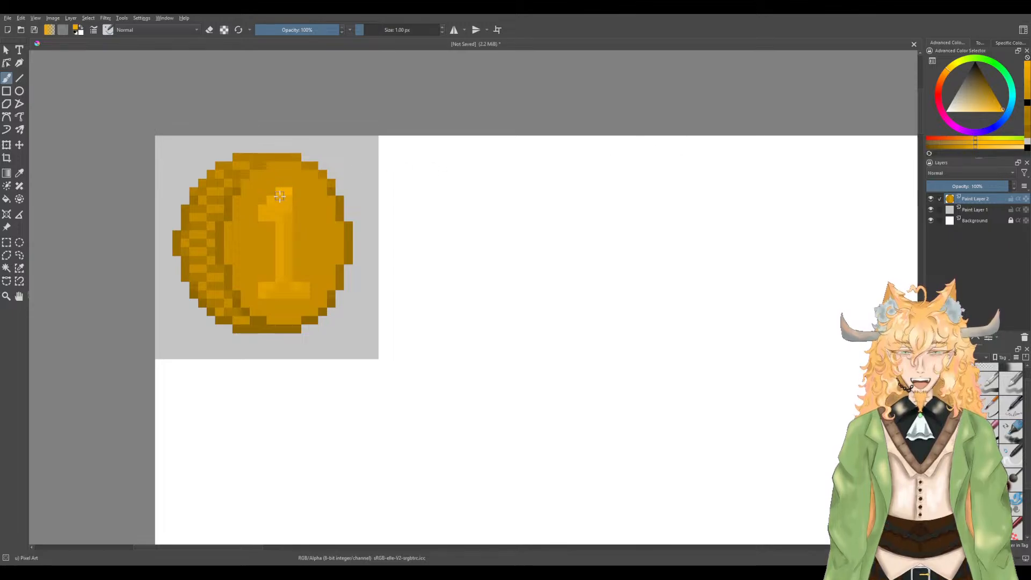
pyautogui.scroll(-2, 307, 220)
pyautogui.scroll(-1, 308, 221)
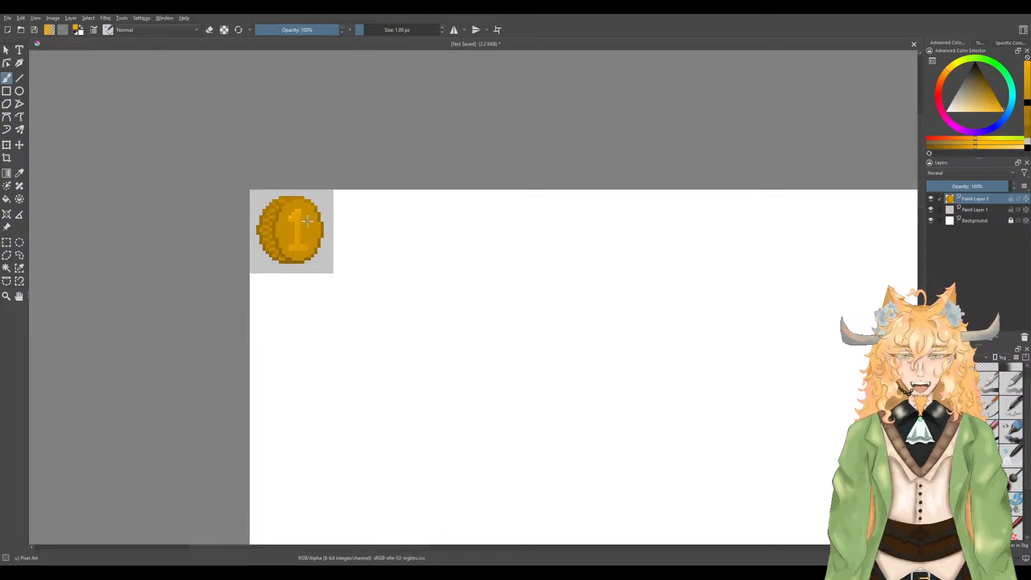
pyautogui.scroll(3, 309, 219)
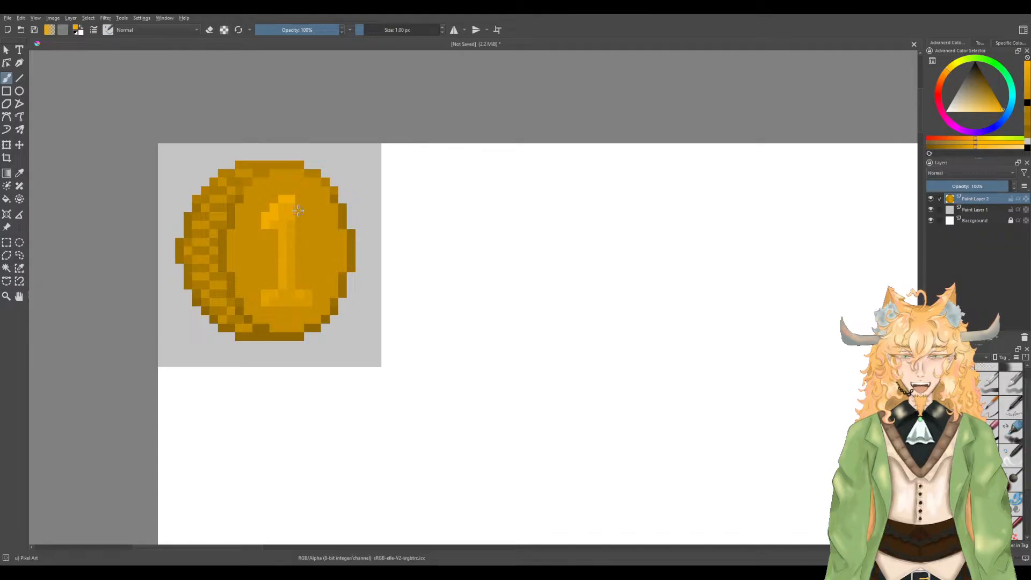
pyautogui.click(266, 222)
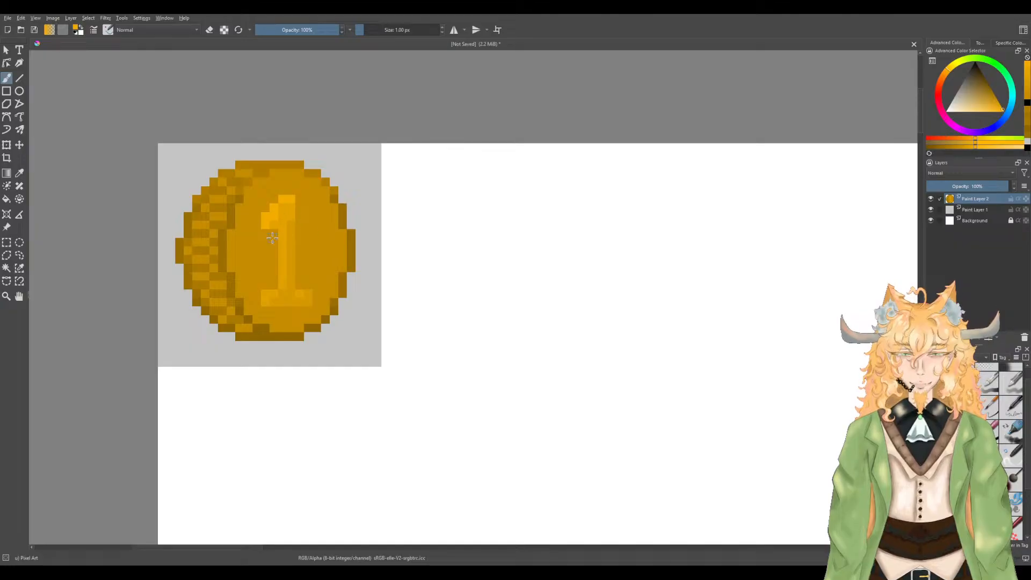
# Step: Sample the coin face's gold, brighten it slightly, and paint a highlight along the face's upper and left edges
pyautogui.scroll(-3, 328, 246)
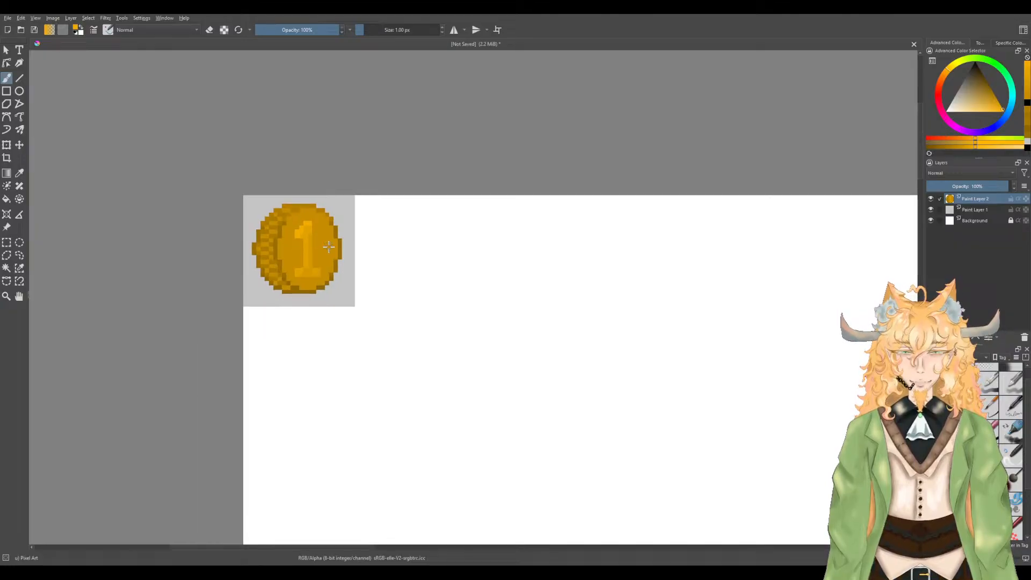
pyautogui.scroll(2, 328, 247)
pyautogui.scroll(1, 329, 247)
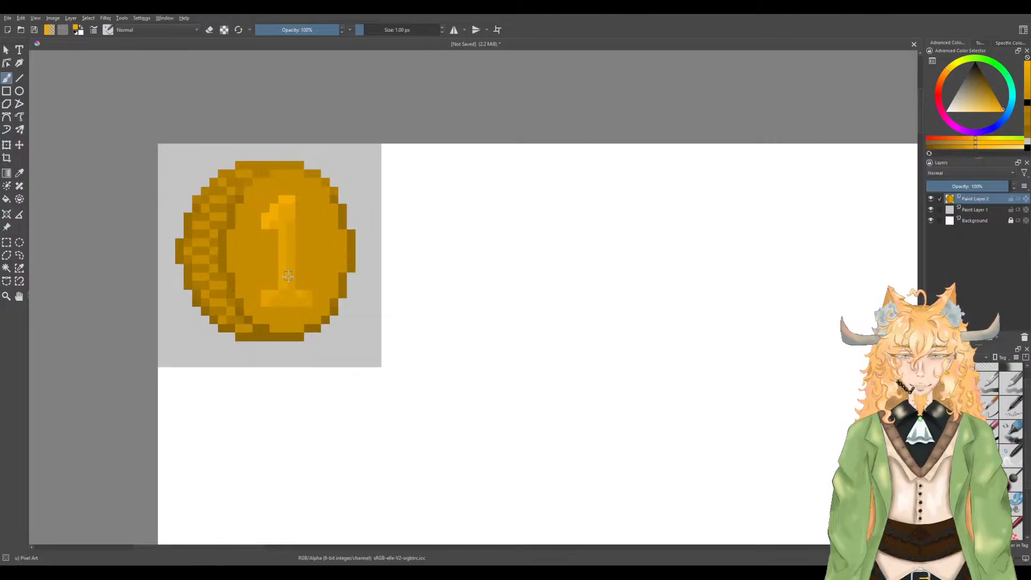
pyautogui.scroll(-1, 366, 285)
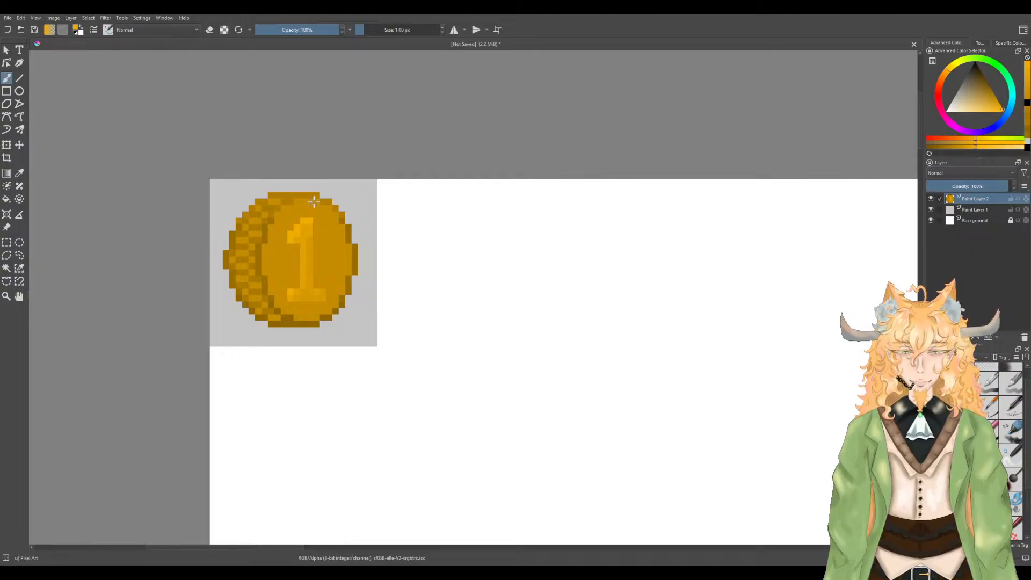
pyautogui.keyDown('ctrl'); pyautogui.click(327, 233); pyautogui.keyUp('ctrl')
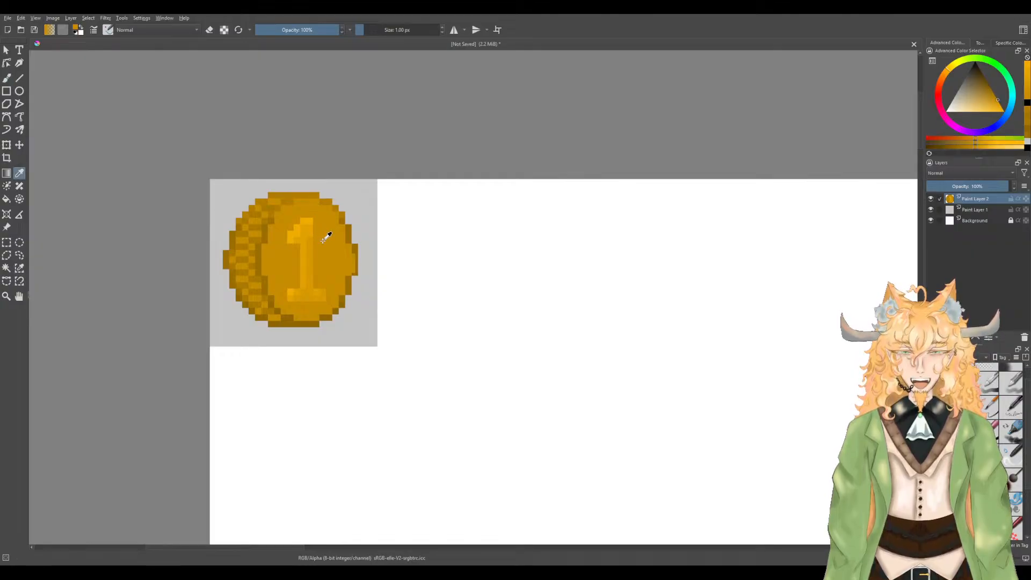
pyautogui.click(1000, 104)
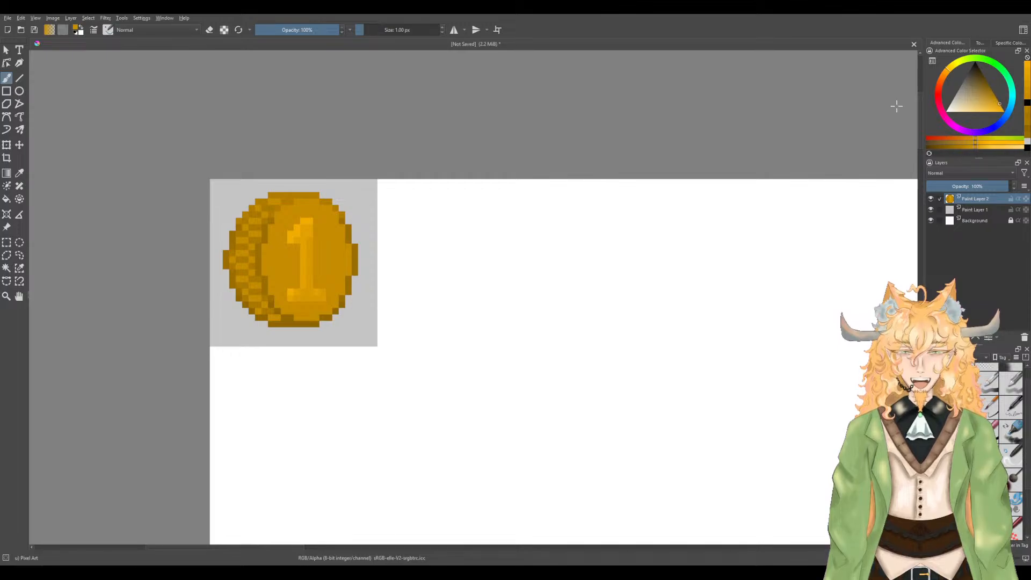
pyautogui.scroll(2, 314, 204)
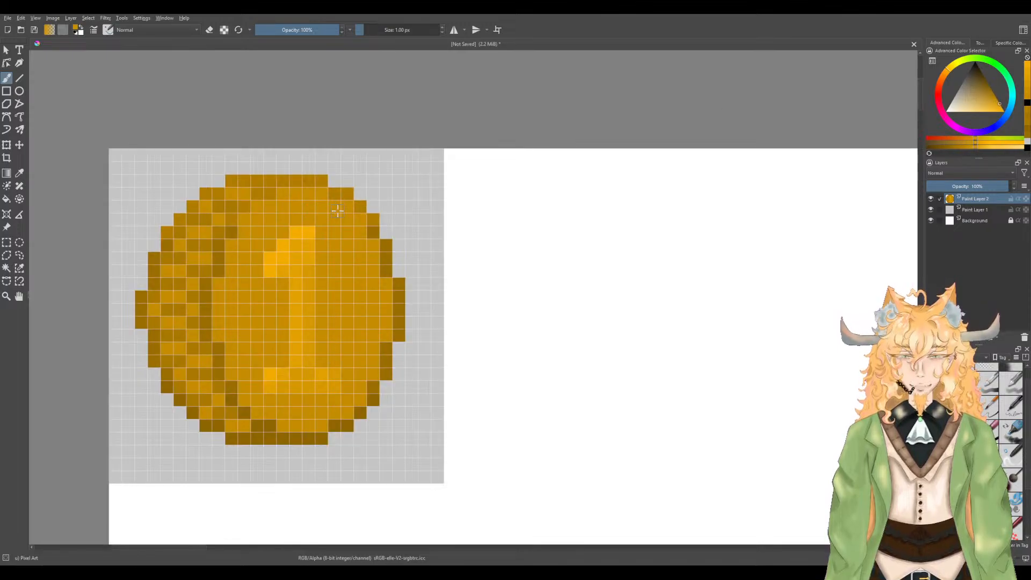
pyautogui.scroll(-1, 337, 210)
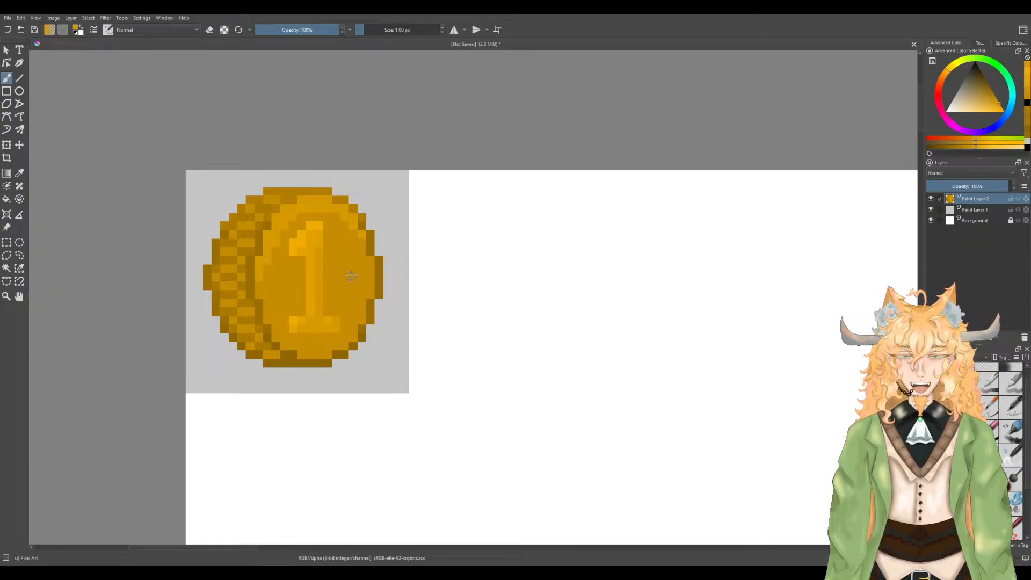
pyautogui.scroll(-2, 346, 273)
pyautogui.scroll(2, 343, 273)
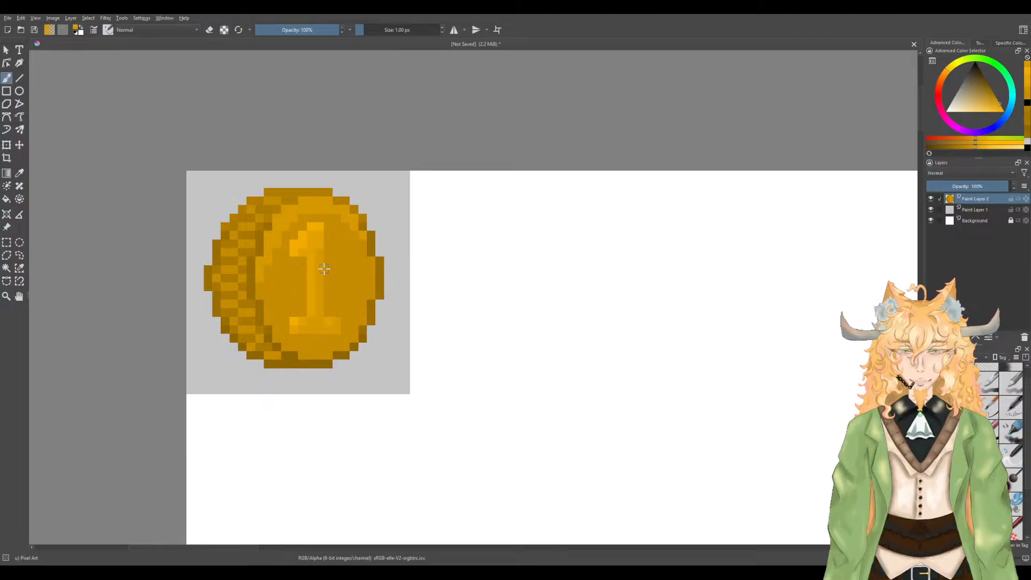
# Step: Touch up the highlight along the face's upper-left edge, sampling the face gold and the highlight gold
pyautogui.keyDown('ctrl'); pyautogui.click(281, 275); pyautogui.keyUp('ctrl')
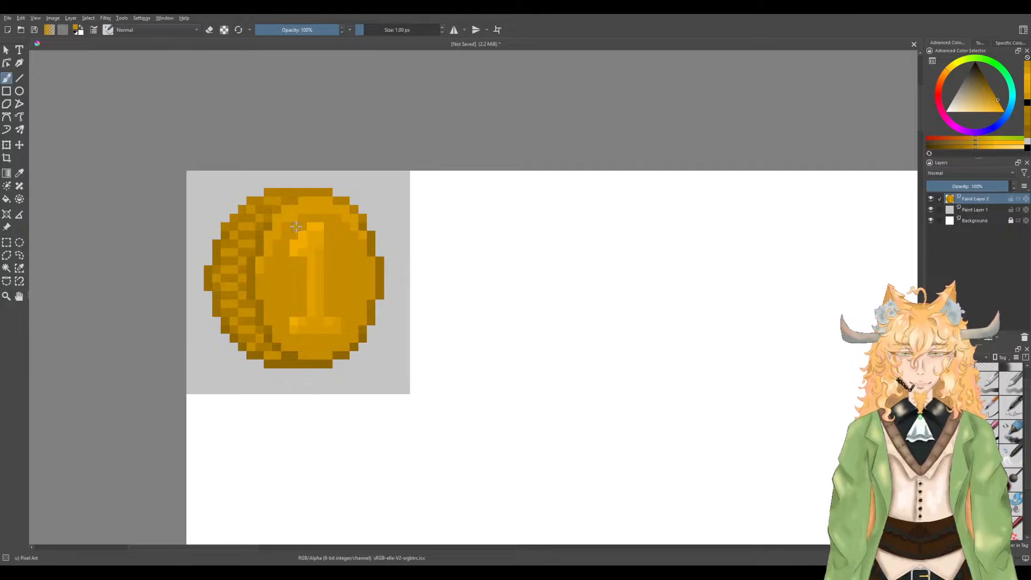
pyautogui.scroll(-1, 286, 269)
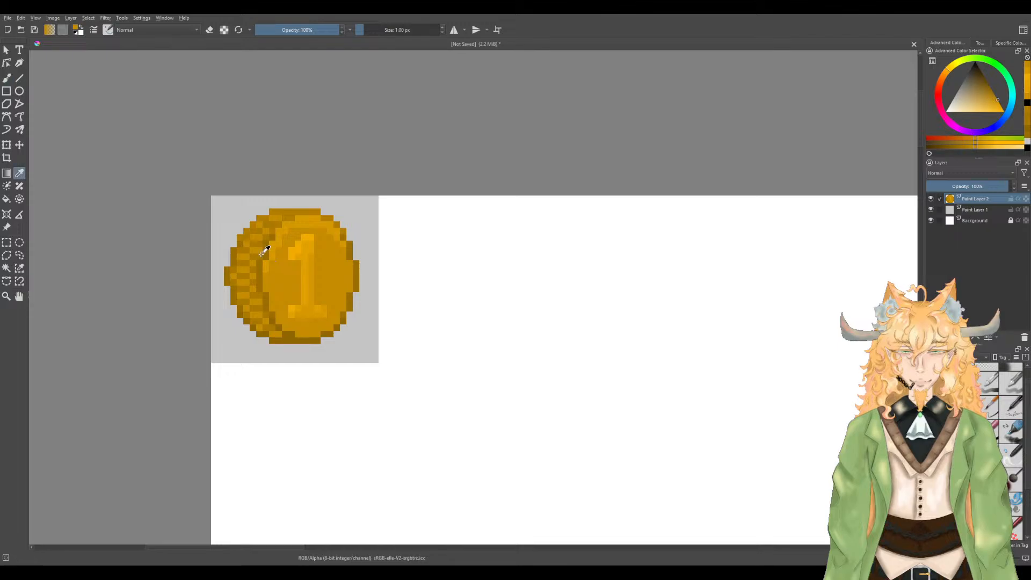
pyautogui.keyDown('ctrl'); pyautogui.click(269, 262); pyautogui.keyUp('ctrl')
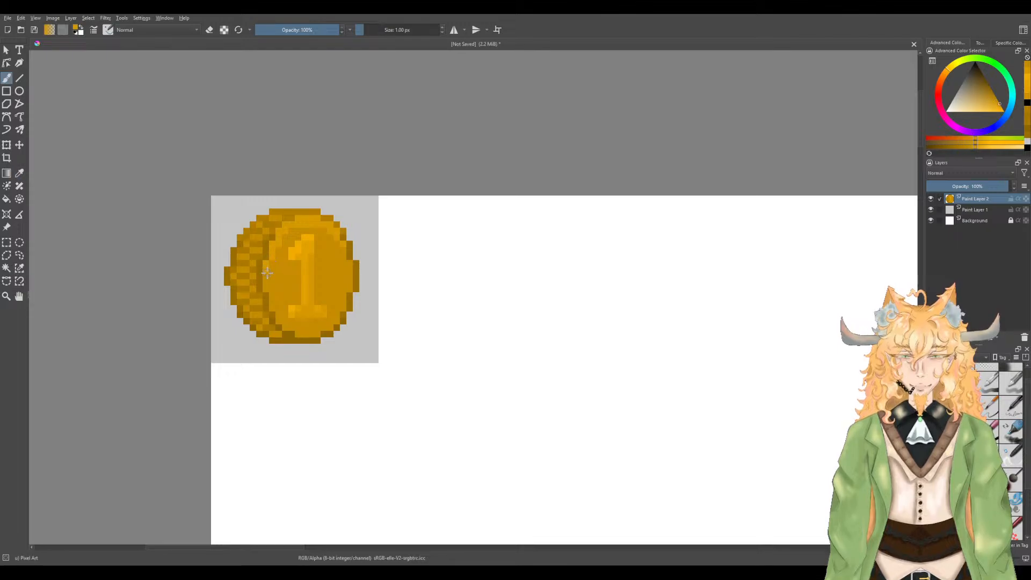
pyautogui.scroll(-2, 368, 281)
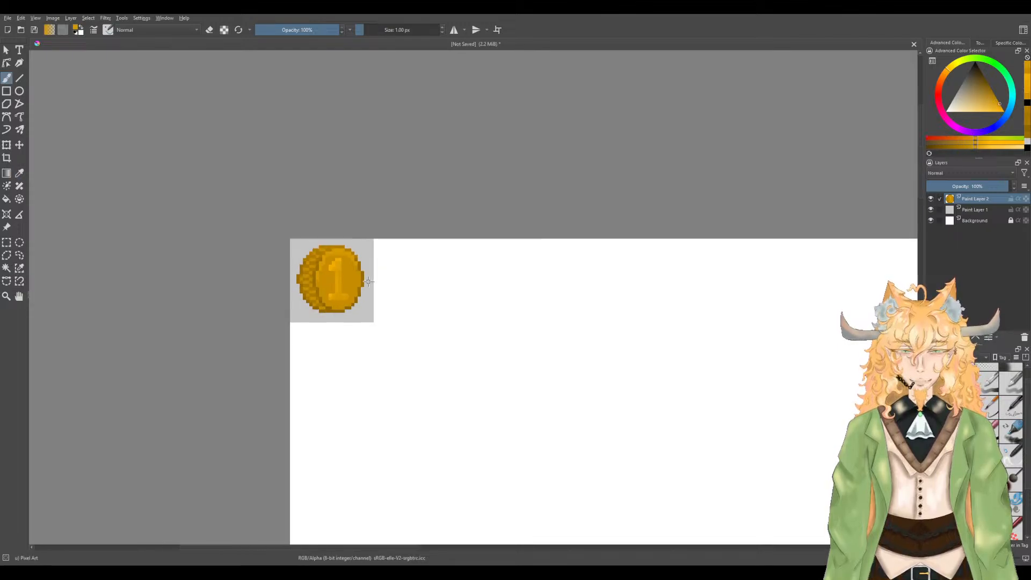
pyautogui.scroll(3, 369, 281)
pyautogui.scroll(-1, 374, 282)
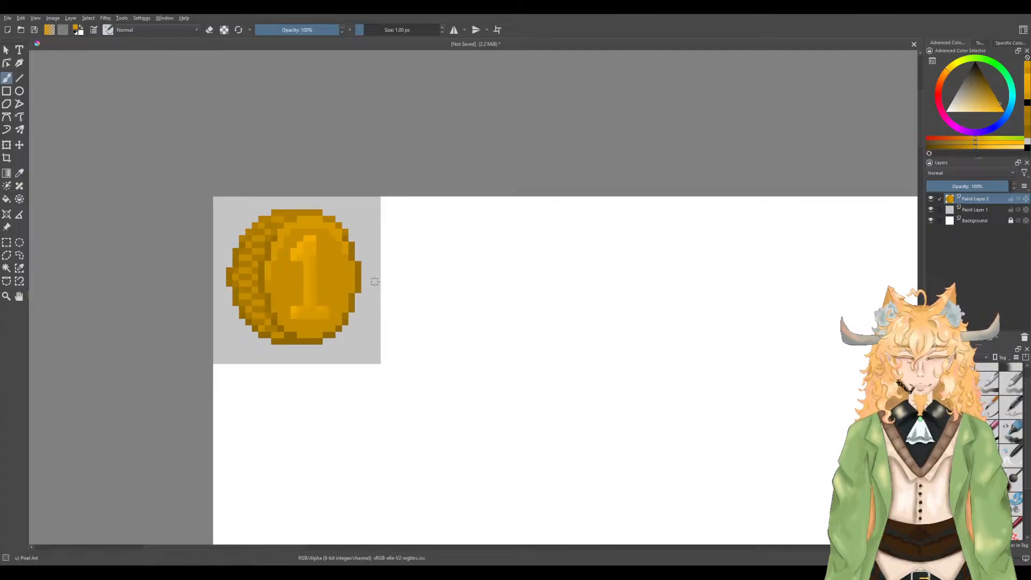
# Step: Sample the coin face's gold and choose a slightly darker shade of it as the painting color
pyautogui.press('p')
pyautogui.click(339, 289)
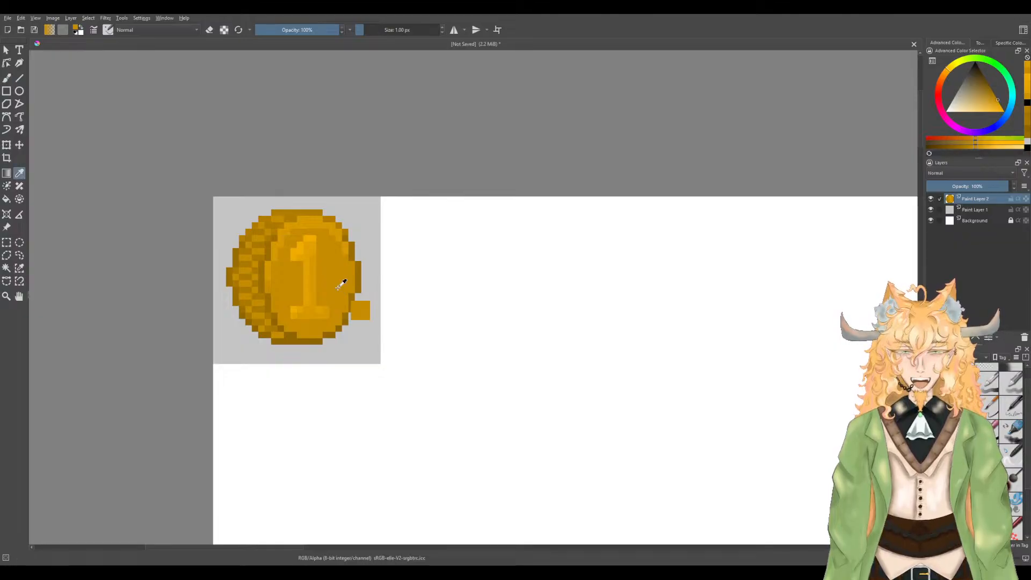
pyautogui.click(996, 98)
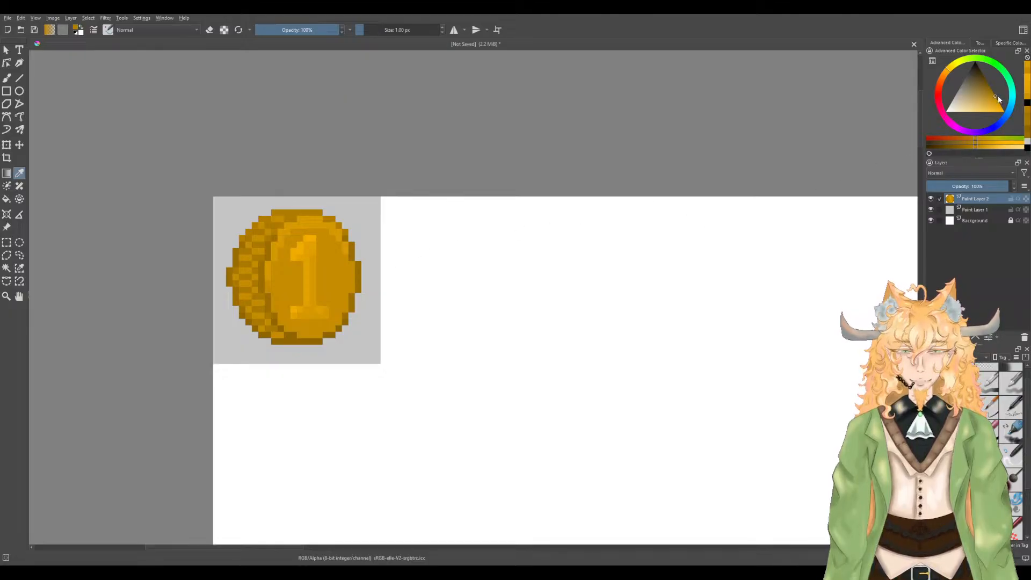
pyautogui.press('b')
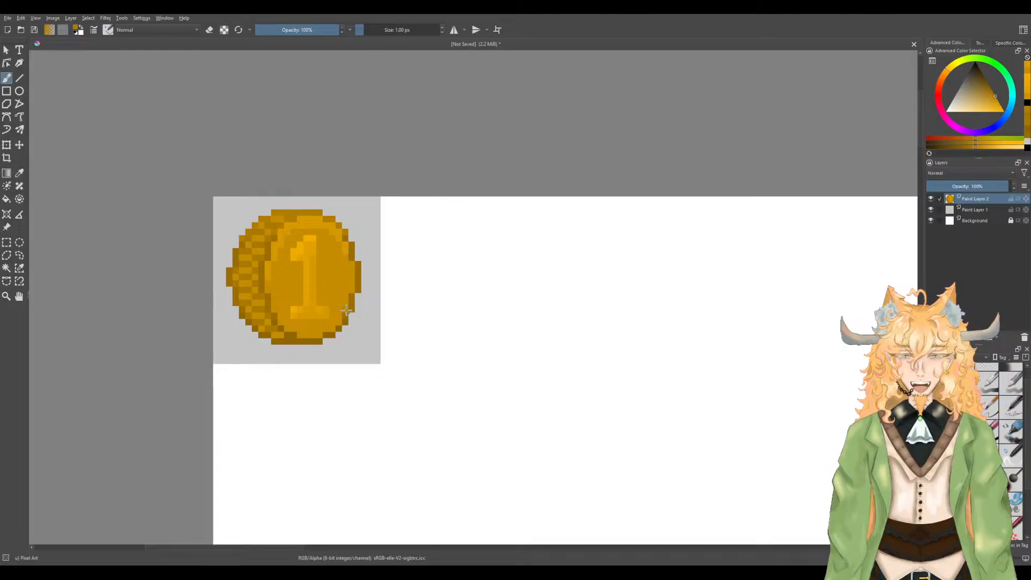
pyautogui.scroll(1, 332, 318)
pyautogui.scroll(1, 331, 318)
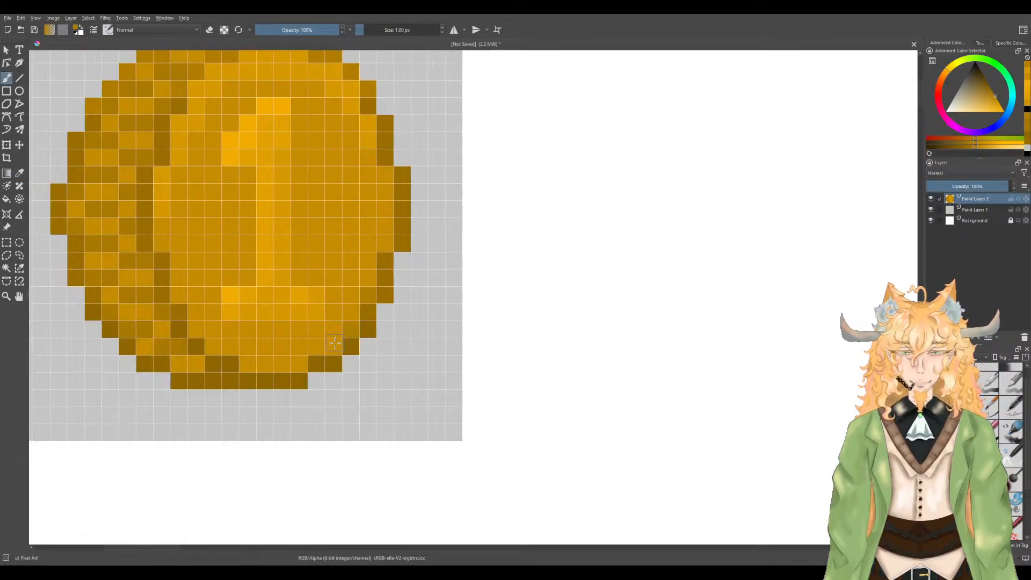
pyautogui.moveTo(302, 363); pyautogui.dragTo(284, 364)
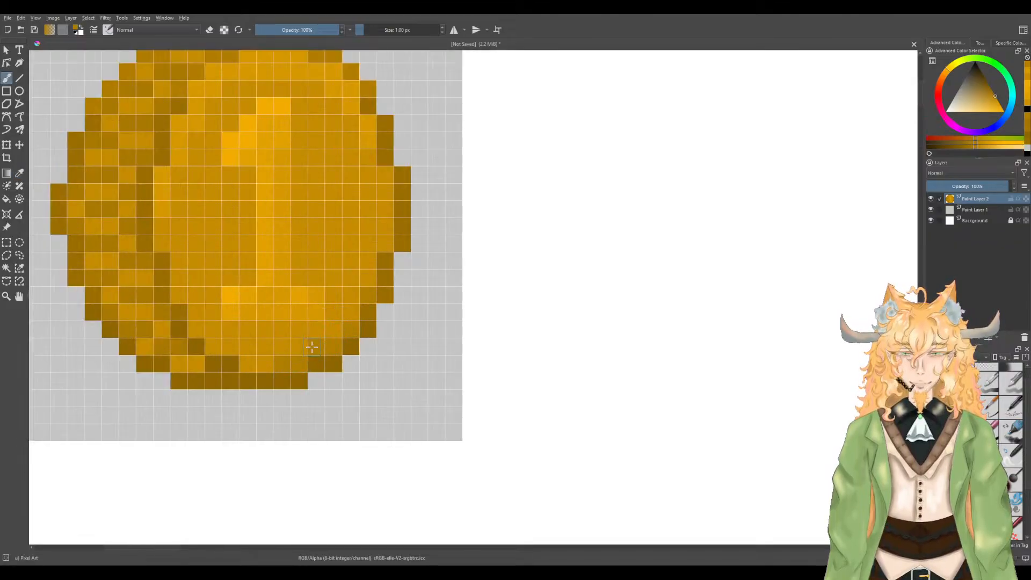
pyautogui.hotkey('ctrl', 'z')
pyautogui.hotkey('ctrl', 'z')
# Step: Shade the lower-right edge of the coin face with the darker gold
pyautogui.click(327, 352)
pyautogui.moveTo(301, 362)
pyautogui.mouseDown()
pyautogui.moveTo(290, 364)
pyautogui.moveTo(334, 355)
pyautogui.mouseUp()
pyautogui.click(283, 363)
# Step: Paint over the light stripes on the lower half of the coin's left rim in darker gold and thin out the upper ones
pyautogui.scroll(-1, 284, 365)
pyautogui.moveTo(263, 365); pyautogui.dragTo(253, 365)
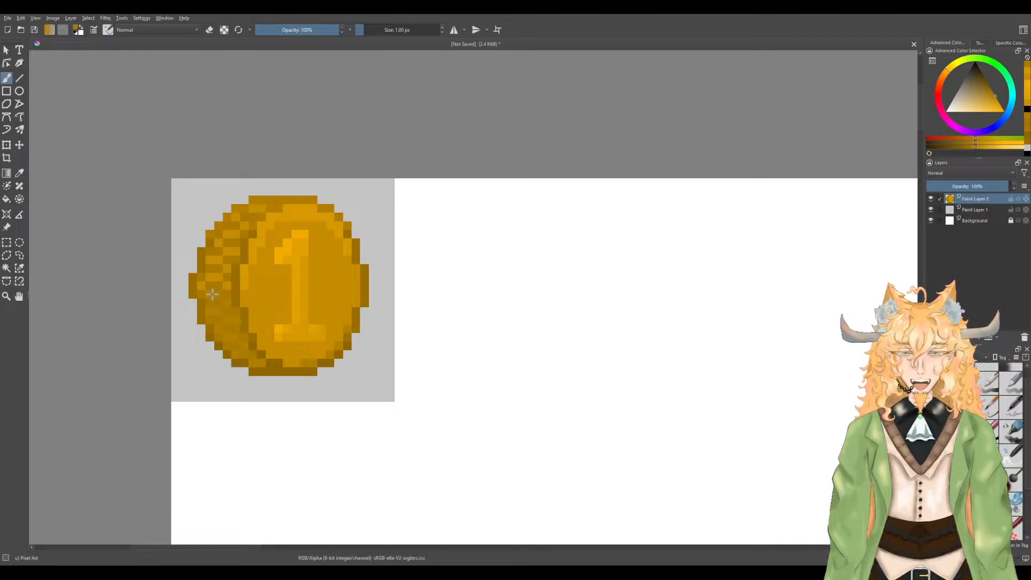
pyautogui.scroll(2, 203, 280)
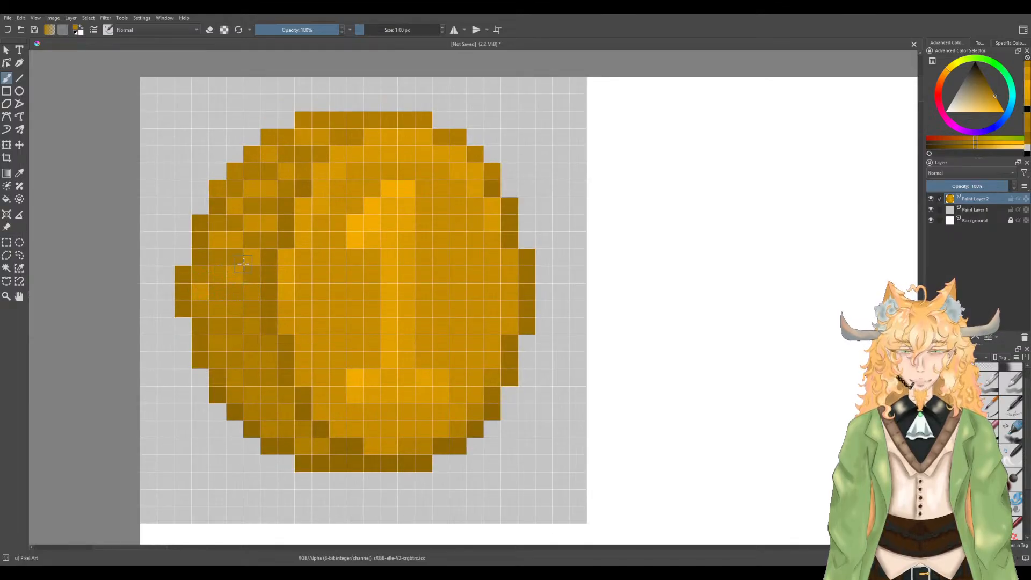
pyautogui.scroll(-2, 250, 263)
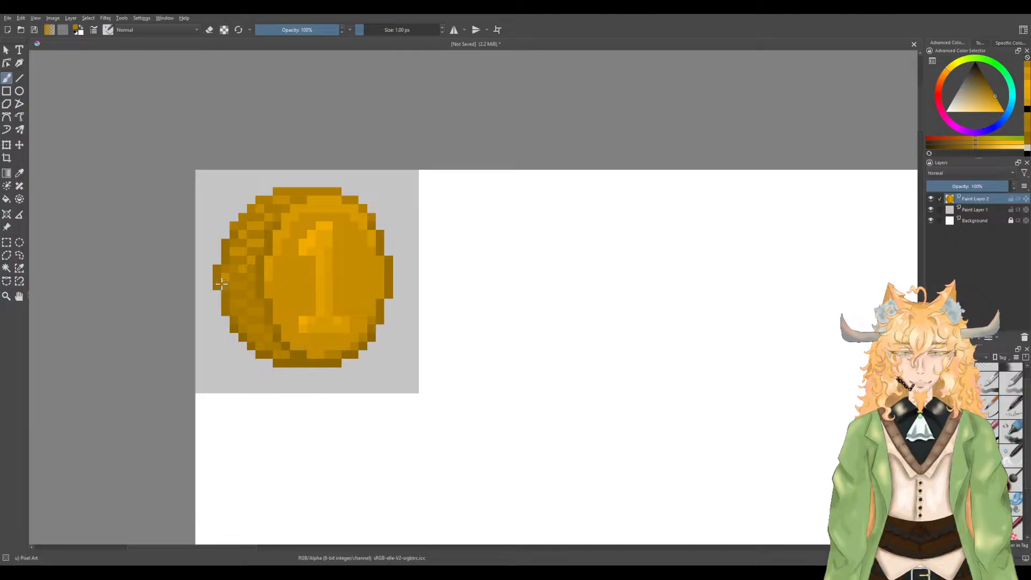
pyautogui.scroll(2, 221, 284)
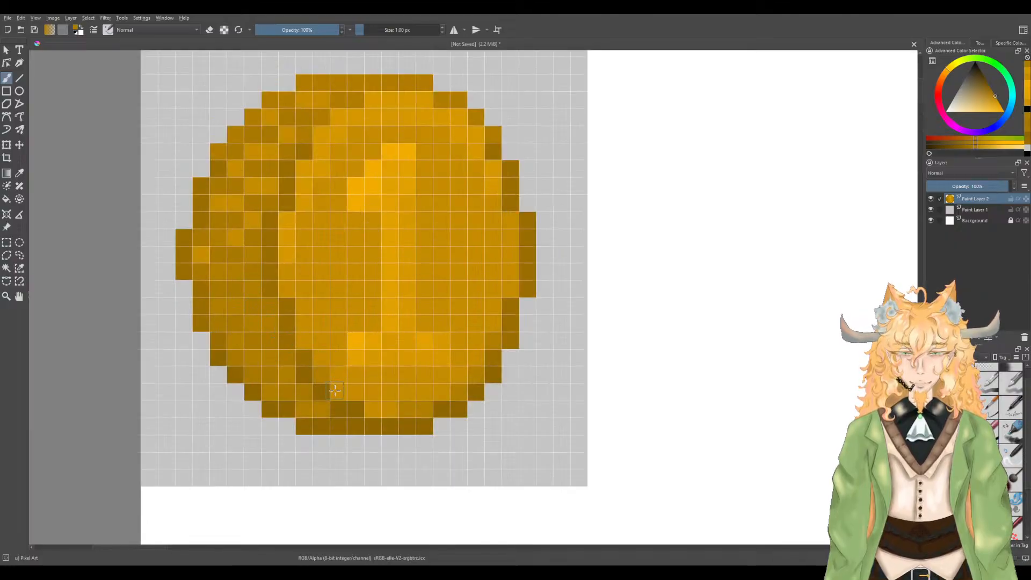
pyautogui.scroll(-4, 368, 405)
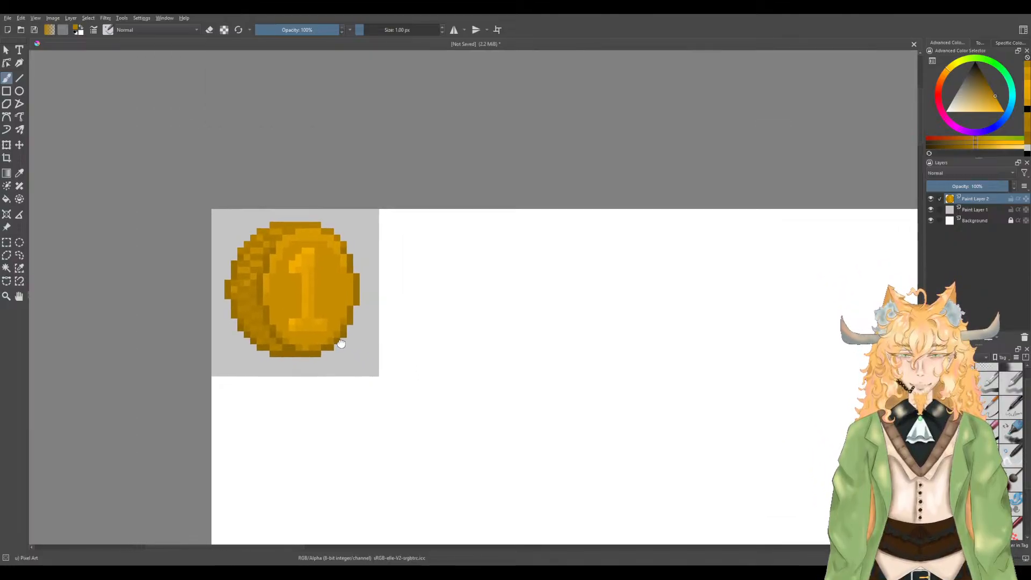
pyautogui.scroll(2, 301, 331)
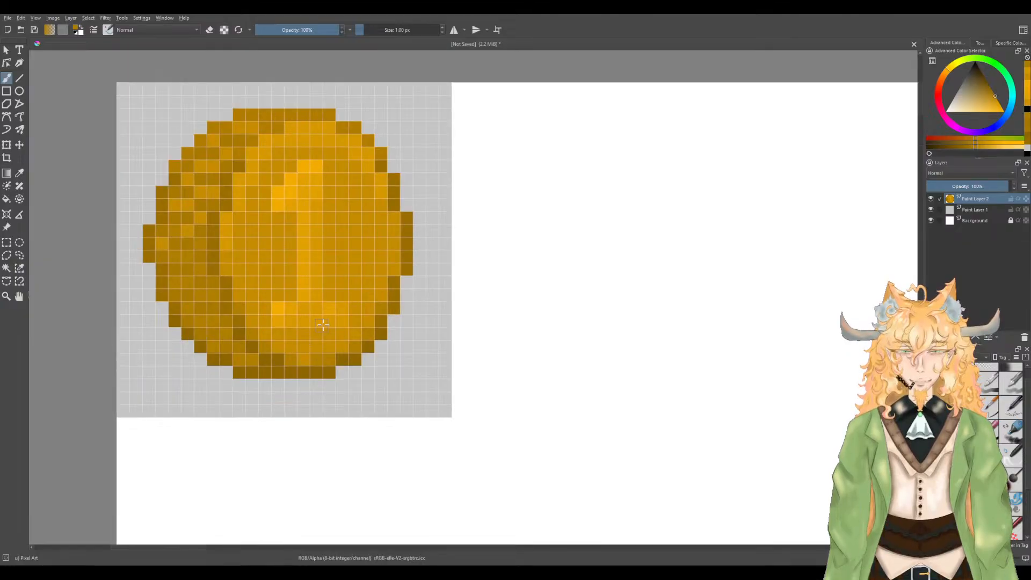
pyautogui.scroll(-2, 381, 291)
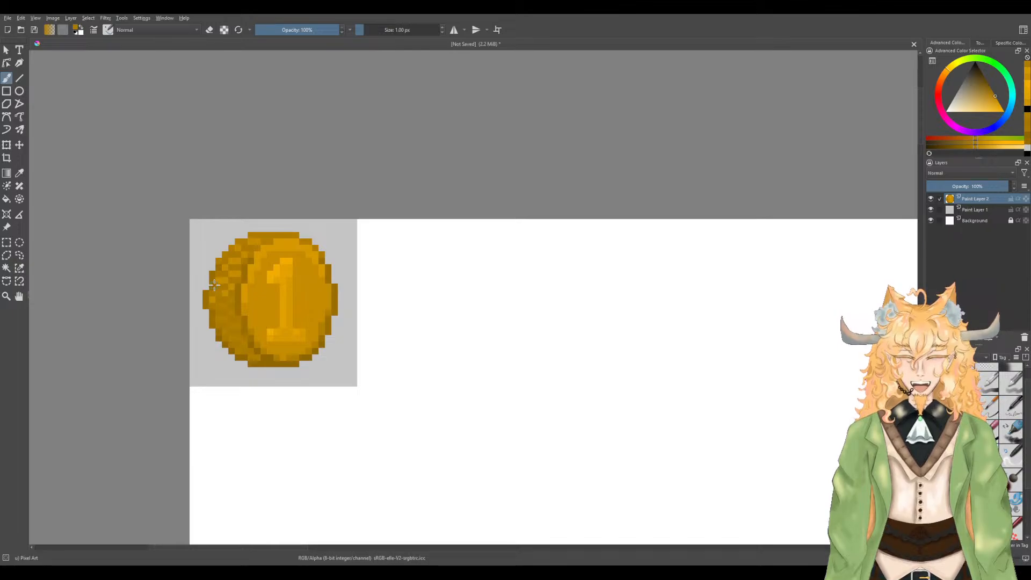
pyautogui.scroll(-2, 214, 285)
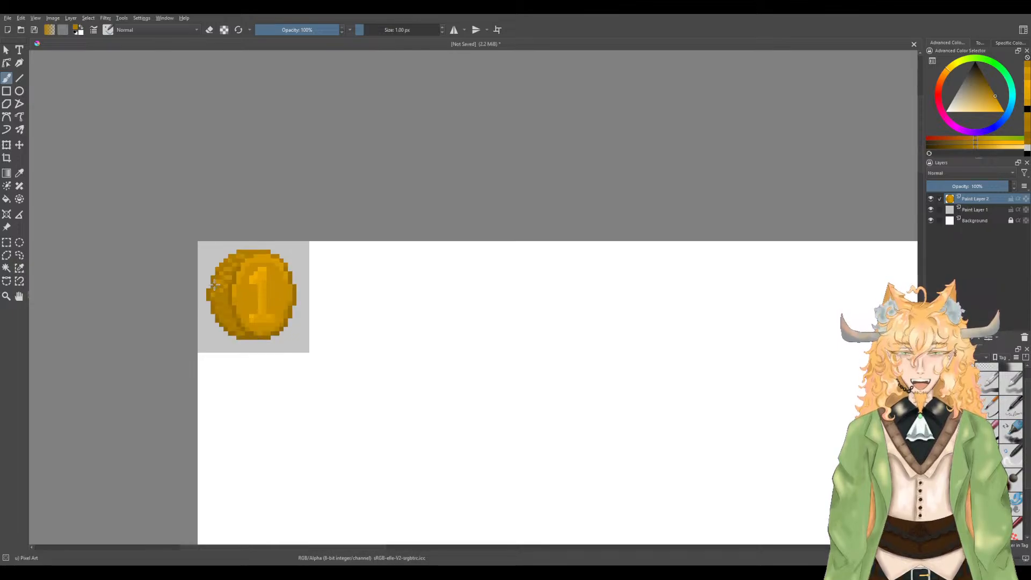
pyautogui.scroll(3, 214, 285)
pyautogui.scroll(-1, 214, 285)
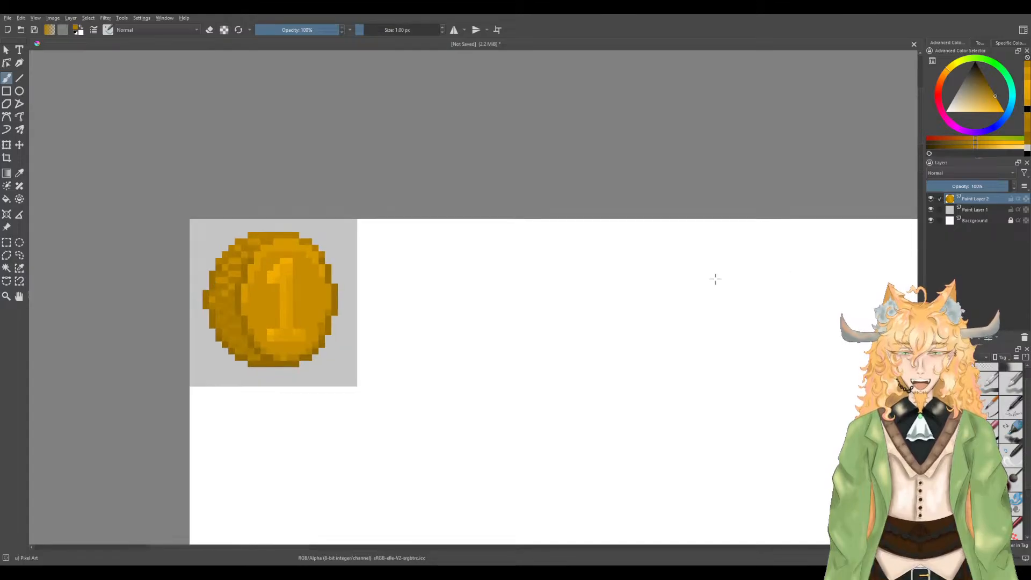
# Step: Move the gray square on Paint Layer 1 and the coin on Paint Layer 2 one pixel right and one pixel down
pyautogui.click(972, 210)
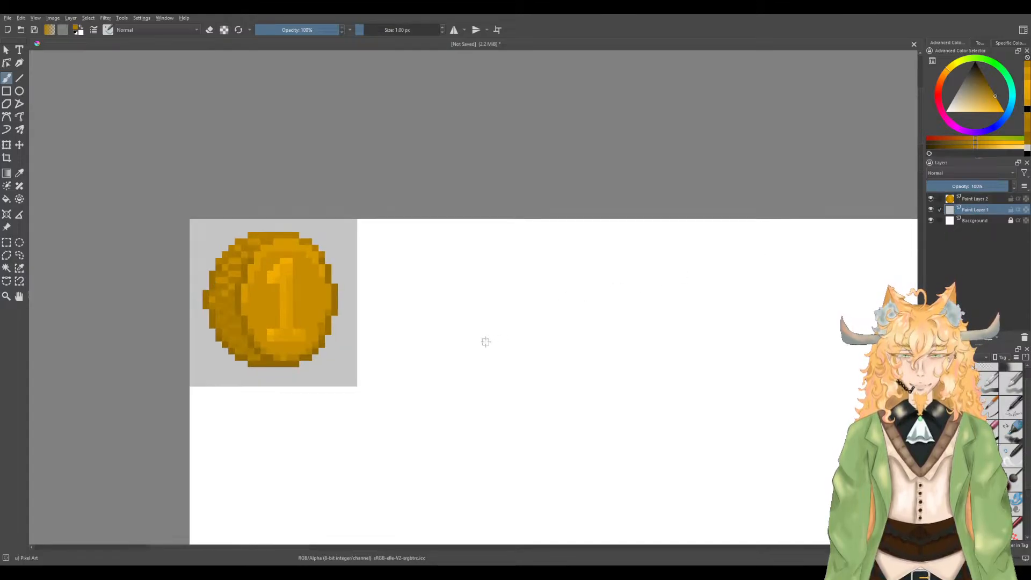
pyautogui.press('t')
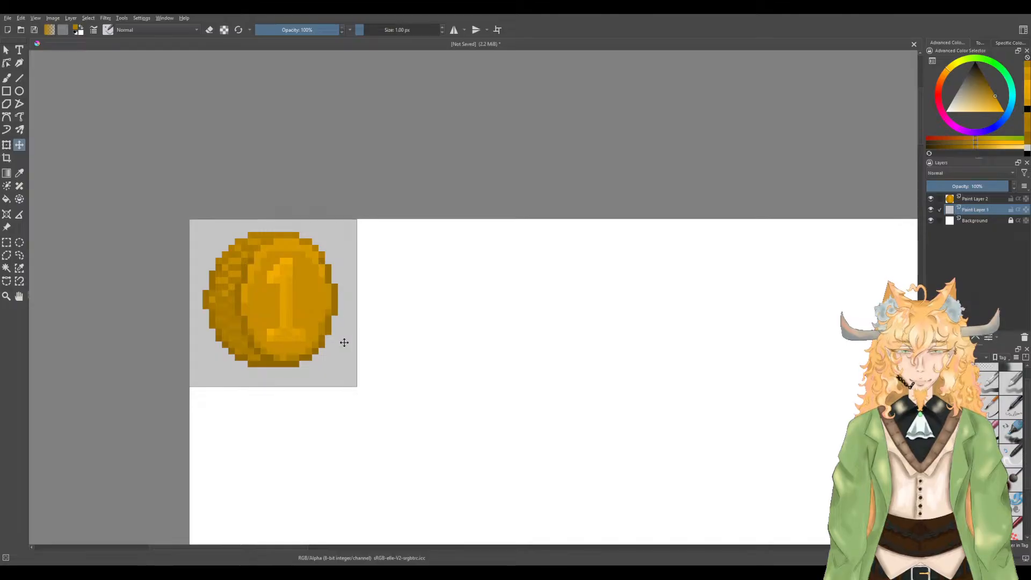
pyautogui.moveTo(341, 340); pyautogui.dragTo(348, 347)
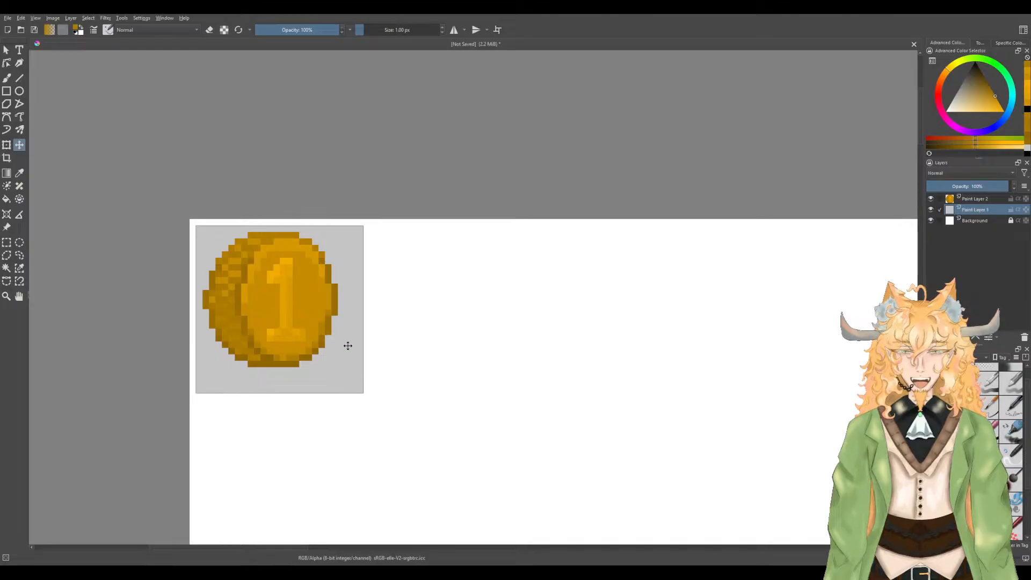
pyautogui.click(975, 198)
pyautogui.moveTo(269, 321); pyautogui.dragTo(278, 330)
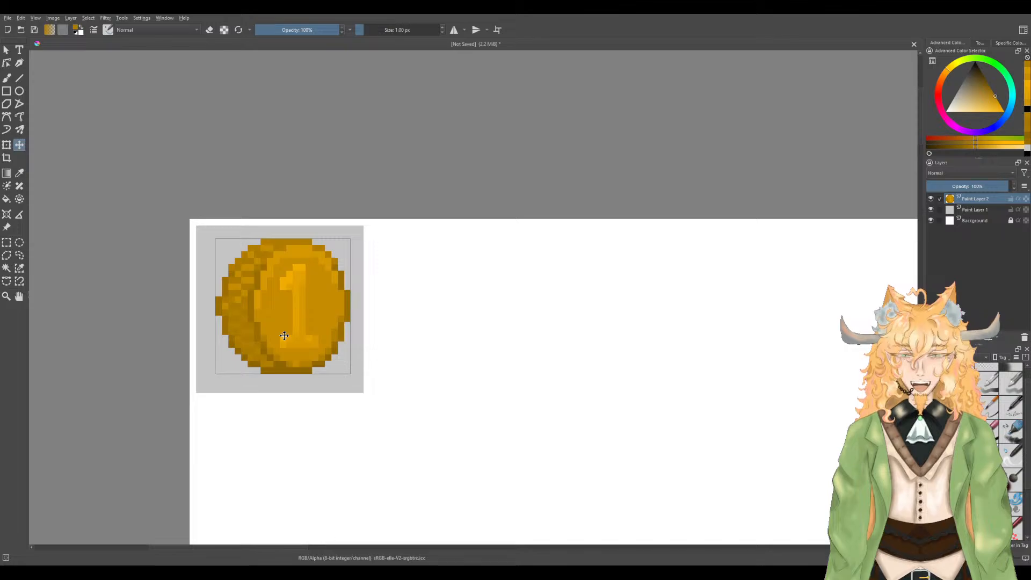
pyautogui.press('Left')
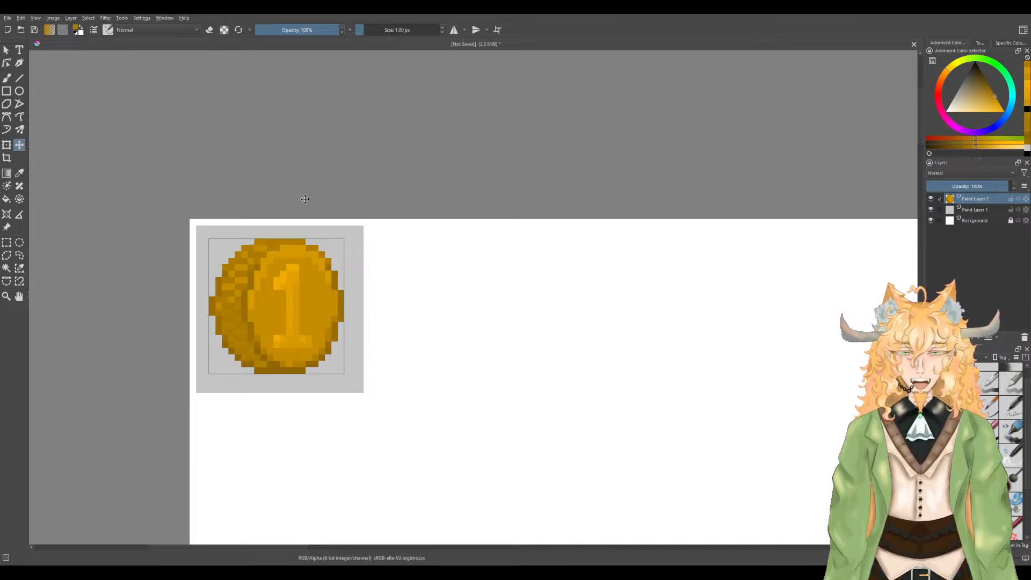
# Step: Set the color to black and draw a one-pixel rectangular outline around the light gray square
pyautogui.click(22, 80)
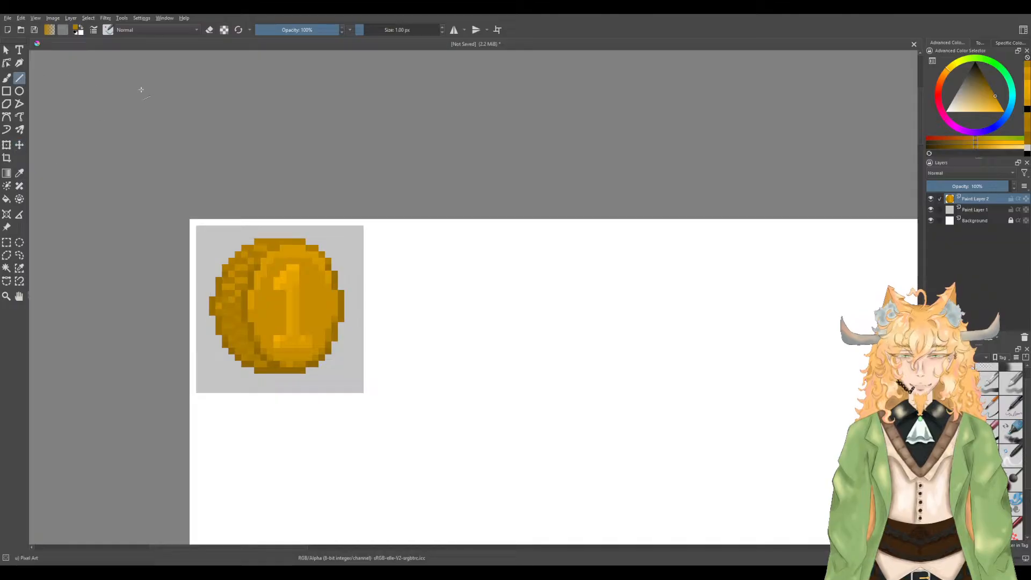
pyautogui.moveTo(989, 107); pyautogui.dragTo(973, 34)
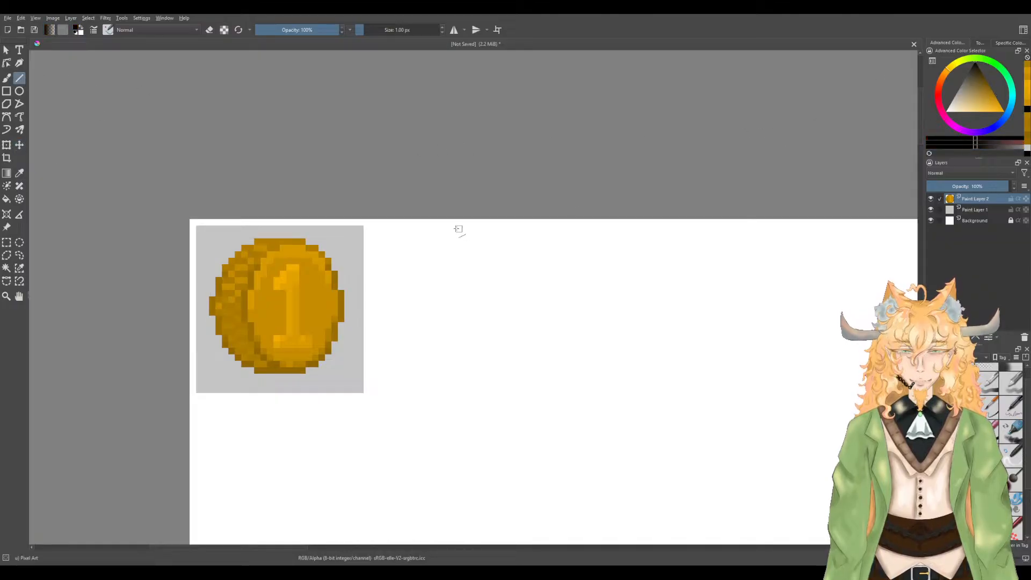
pyautogui.click(6, 92)
pyautogui.moveTo(192, 222); pyautogui.dragTo(370, 398)
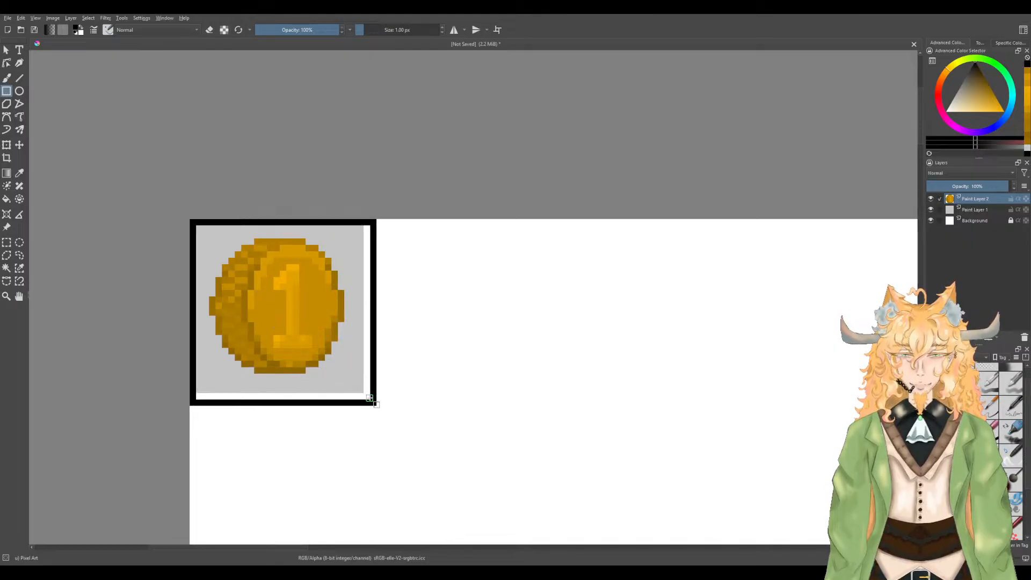
pyautogui.hotkey('ctrl', 'z')
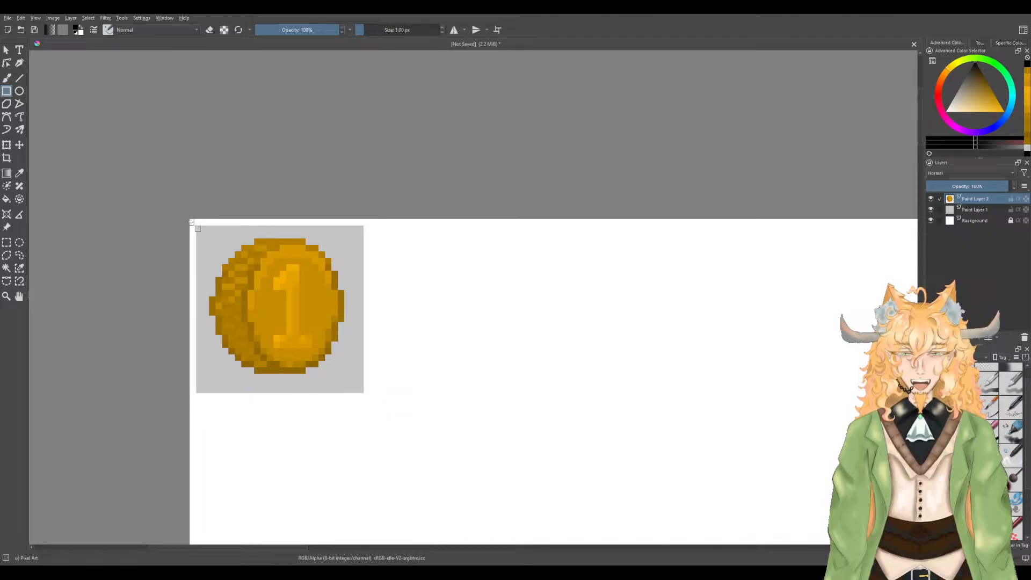
pyautogui.moveTo(193, 221)
pyautogui.mouseDown()
pyautogui.moveTo(350, 392)
pyautogui.moveTo(369, 398)
pyautogui.mouseUp()
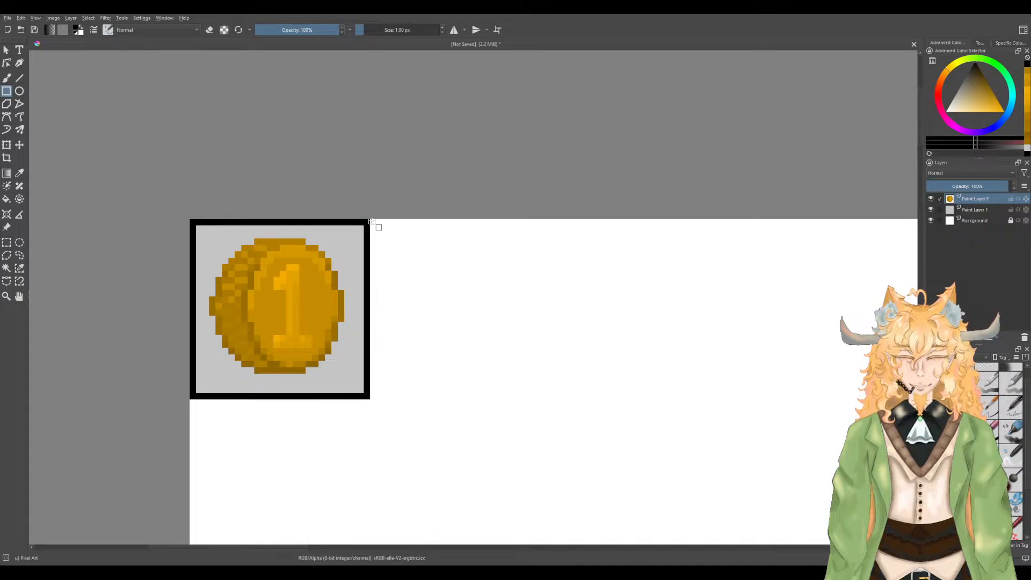
pyautogui.moveTo(367, 223)
pyautogui.mouseDown()
pyautogui.moveTo(496, 349)
pyautogui.moveTo(516, 393)
pyautogui.moveTo(537, 392)
pyautogui.moveTo(369, 221)
pyautogui.mouseUp()
pyautogui.hotkey('ctrl', 'z')
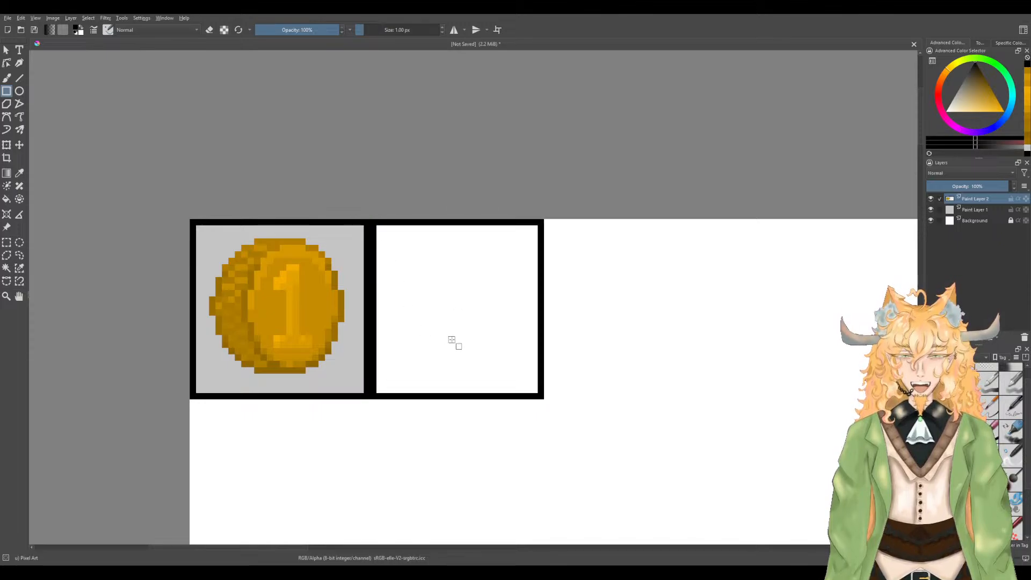
pyautogui.hotkey('ctrl', 'z')
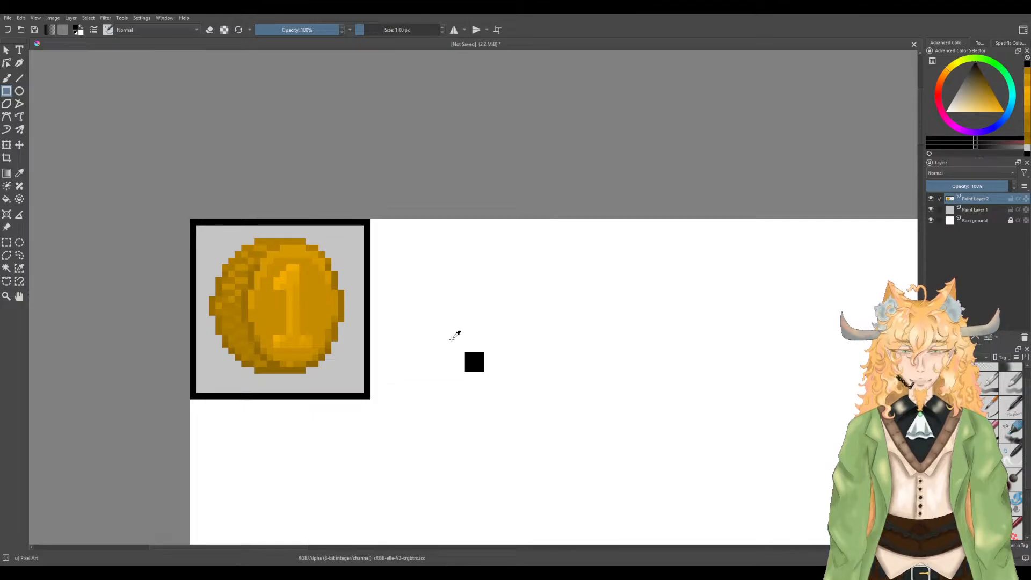
pyautogui.hotkey('ctrl', 'z')
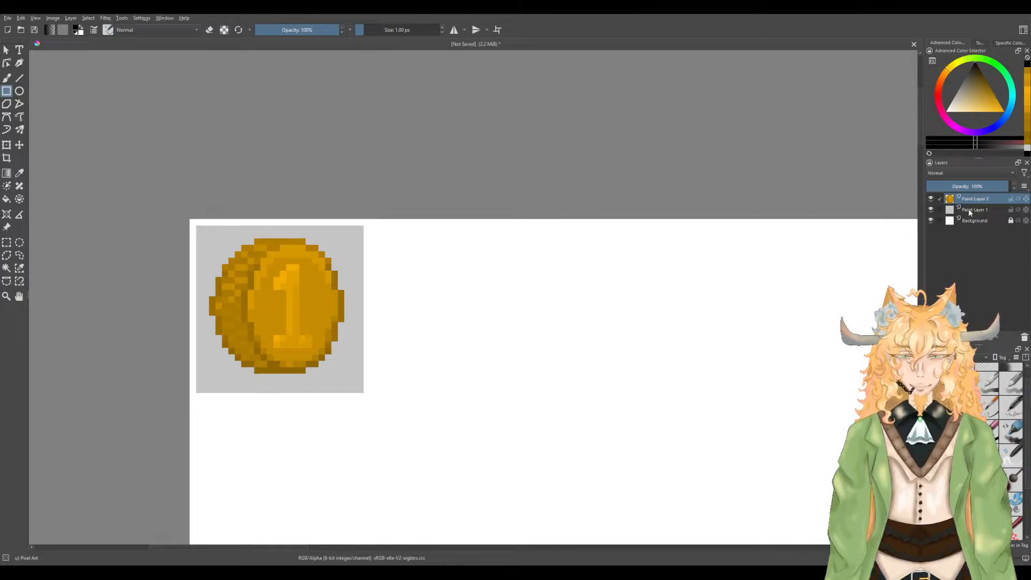
# Step: On Paint Layer 1, draw a one-pixel black outline tightly around the gray square and an equal adjoining frame sharing its right border
pyautogui.click(950, 211)
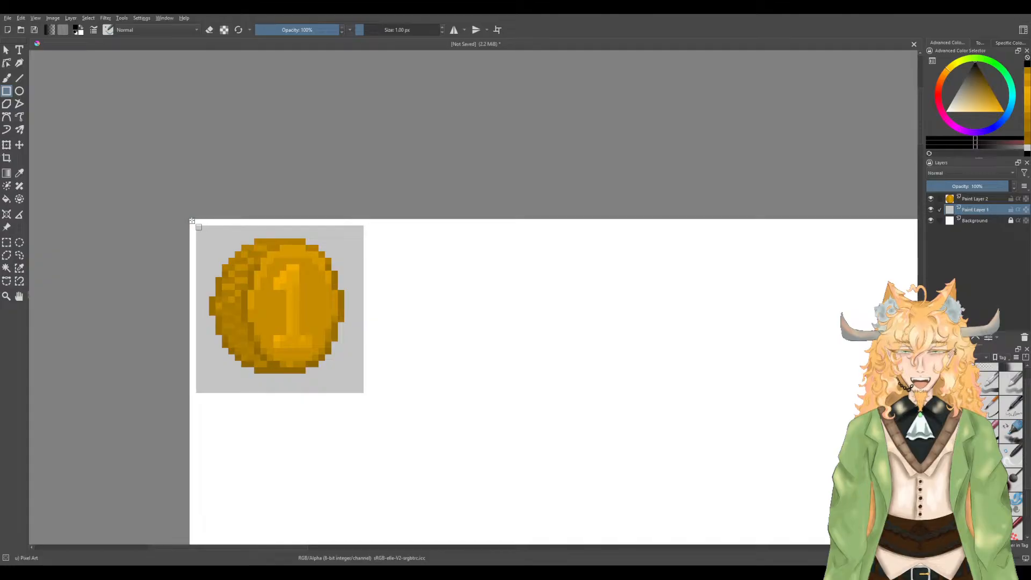
pyautogui.moveTo(192, 222); pyautogui.dragTo(364, 396)
pyautogui.moveTo(367, 221); pyautogui.dragTo(539, 392)
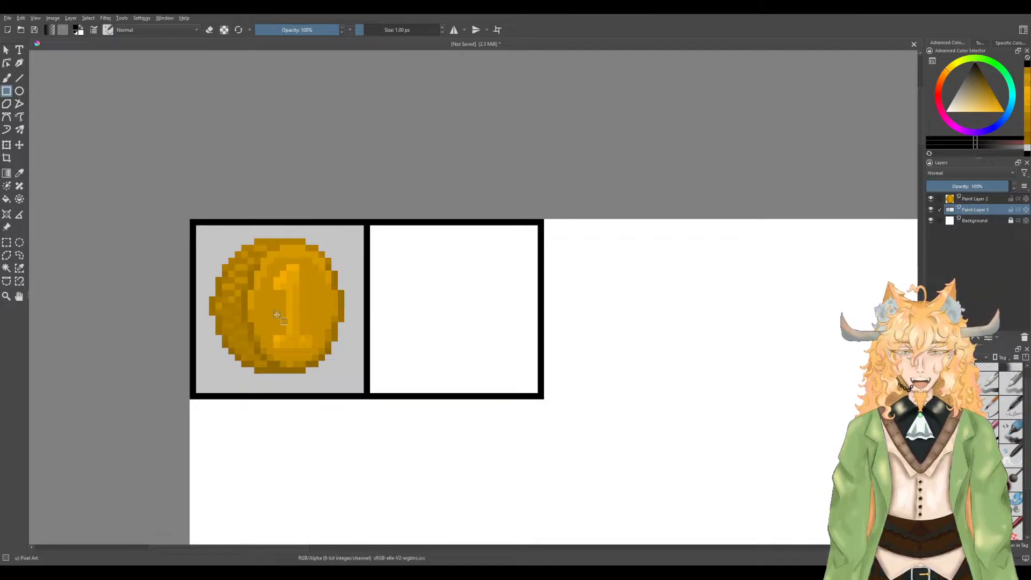
# Step: Pick the light gray and paint three-pixel dashes spaced three pixels apart along the bottom row inside the second frame
pyautogui.press('b')
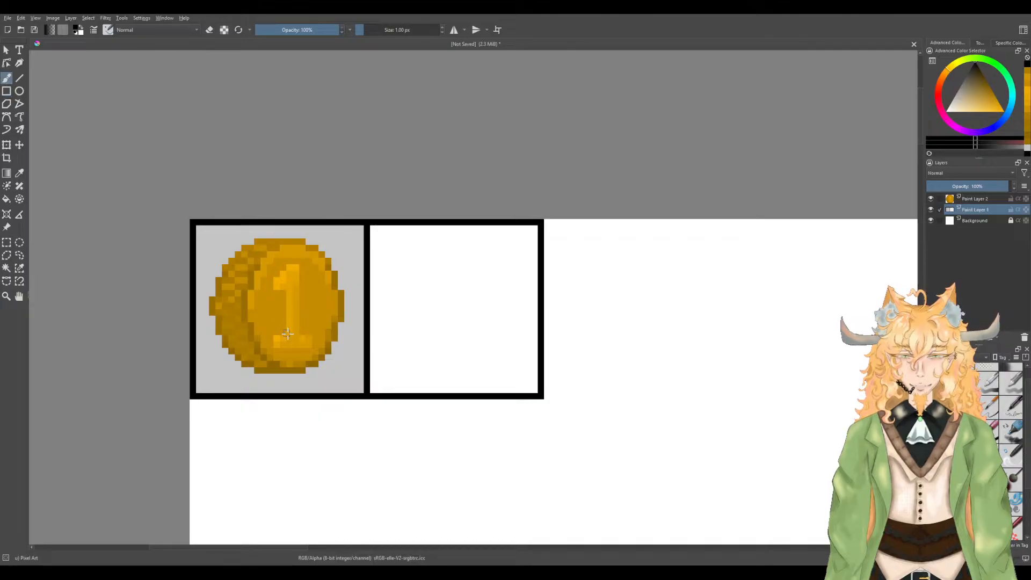
pyautogui.press('p')
pyautogui.click(346, 372)
pyautogui.press('b')
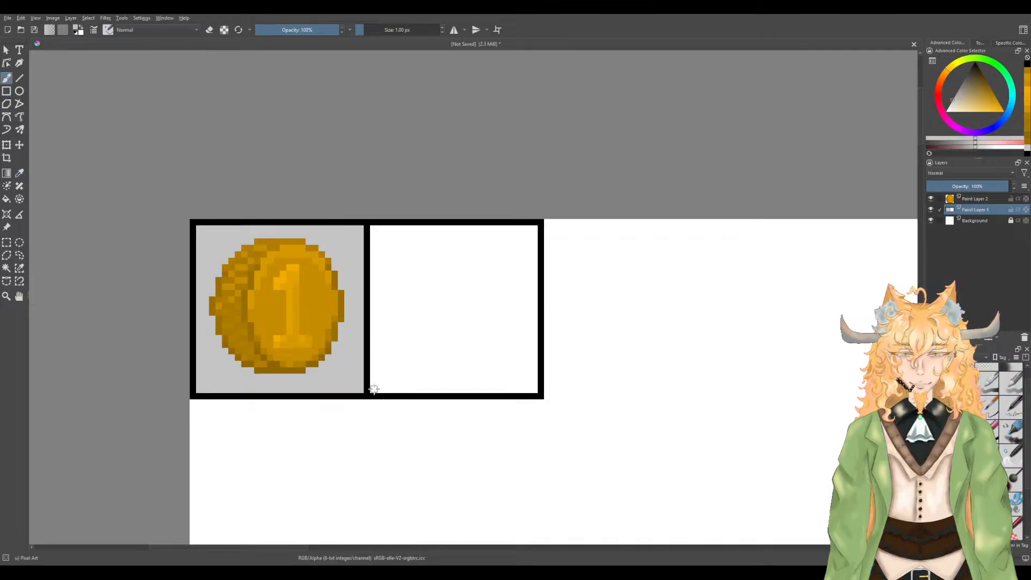
pyautogui.click(21, 79)
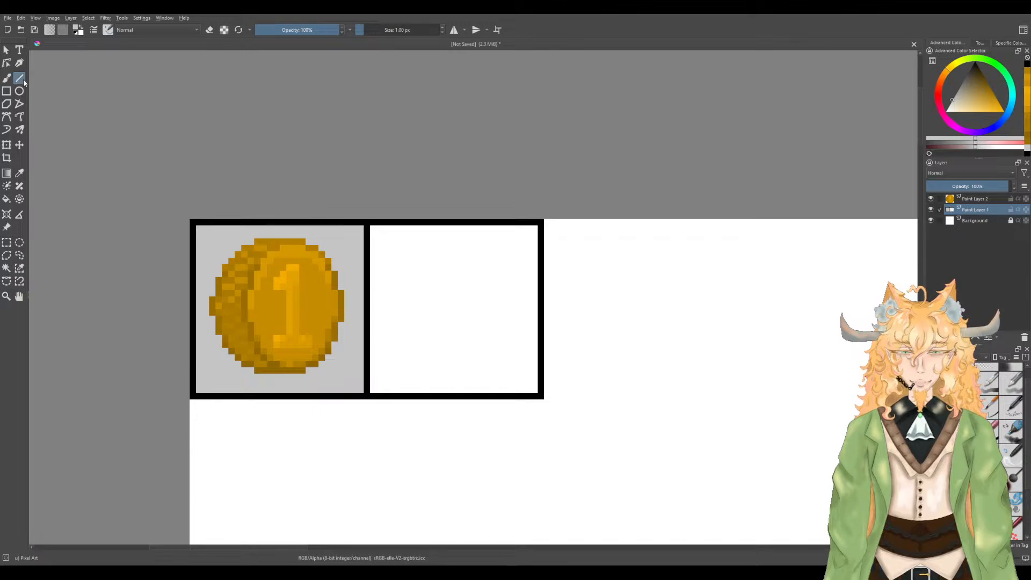
pyautogui.press('b')
pyautogui.scroll(4, 387, 395)
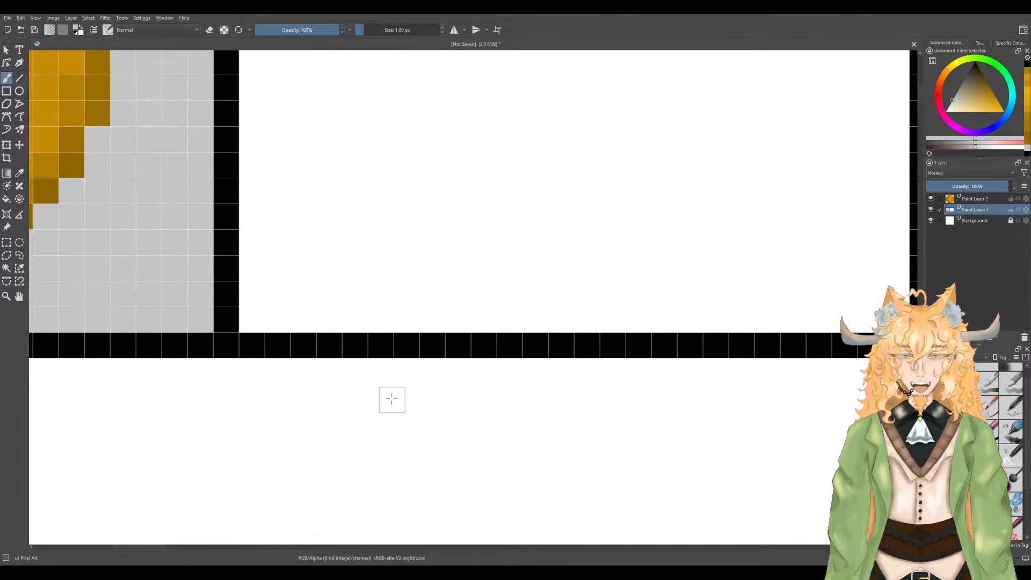
pyautogui.moveTo(264, 320); pyautogui.dragTo(304, 321)
pyautogui.moveTo(398, 325); pyautogui.dragTo(469, 325)
pyautogui.moveTo(553, 320)
pyautogui.mouseDown()
pyautogui.moveTo(610, 321)
pyautogui.moveTo(296, 310)
pyautogui.mouseUp()
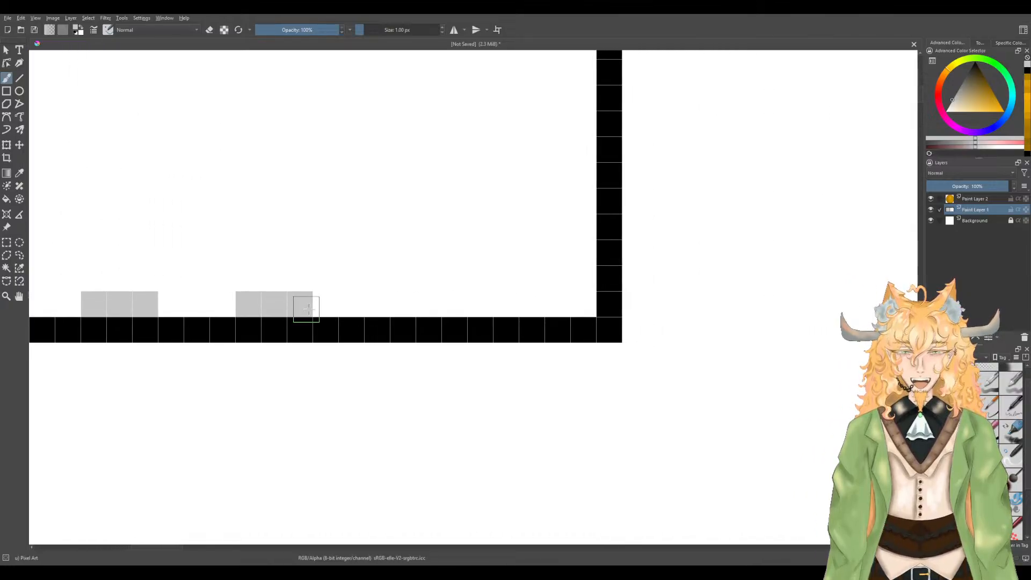
pyautogui.moveTo(397, 308); pyautogui.dragTo(466, 310)
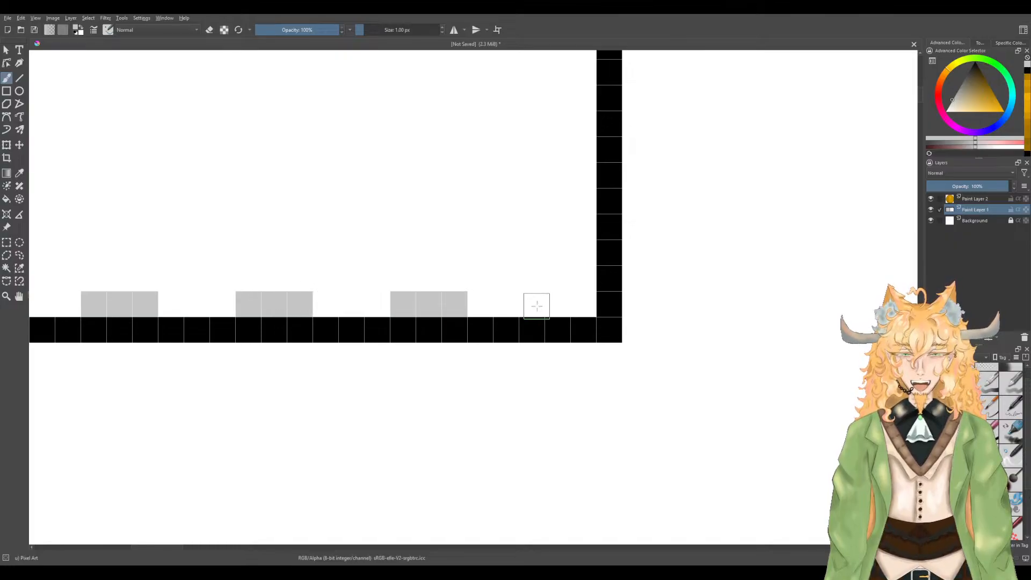
pyautogui.click(559, 304)
pyautogui.click(584, 304)
pyautogui.scroll(-2, 580, 303)
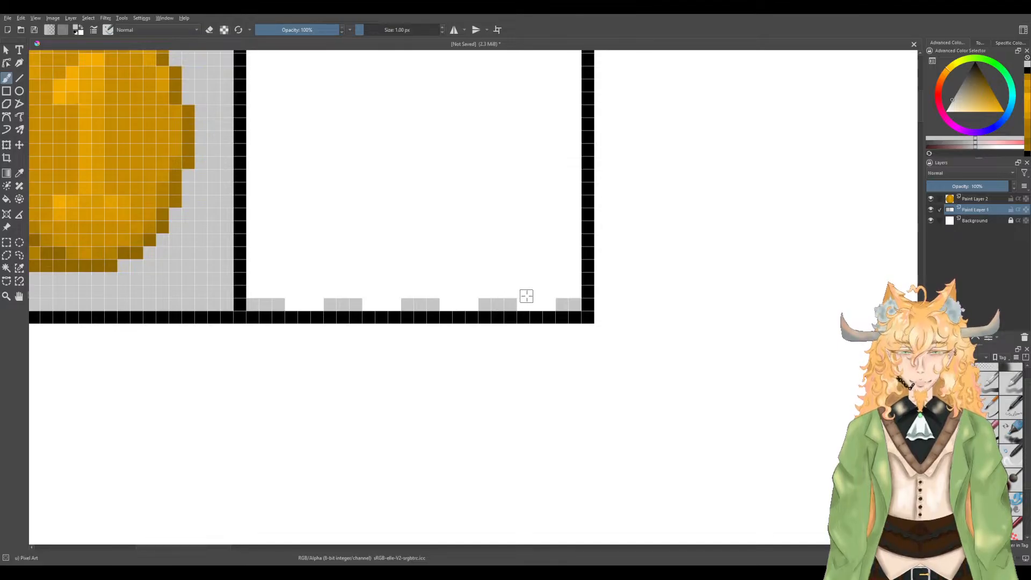
pyautogui.scroll(-2, 525, 293)
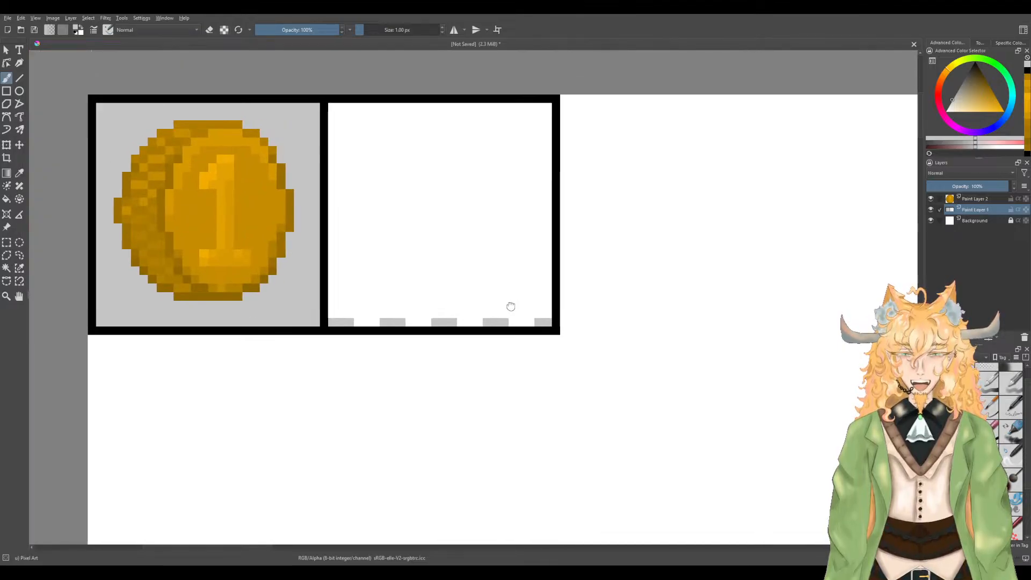
# Step: Narrow the second frame by two pixels, erasing the last gray dash and replacing the right border with a black line further in
pyautogui.press('e')
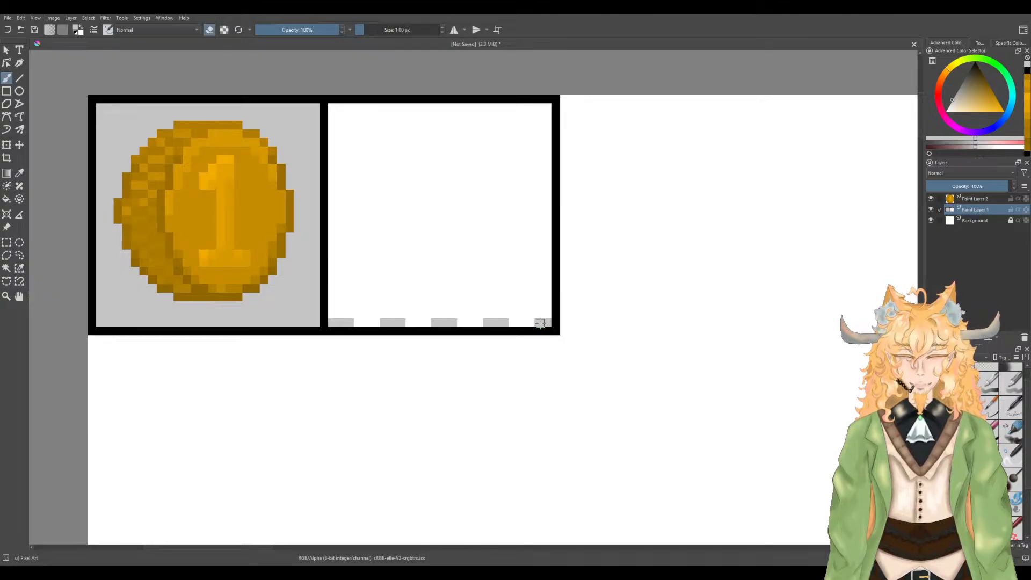
pyautogui.press('p')
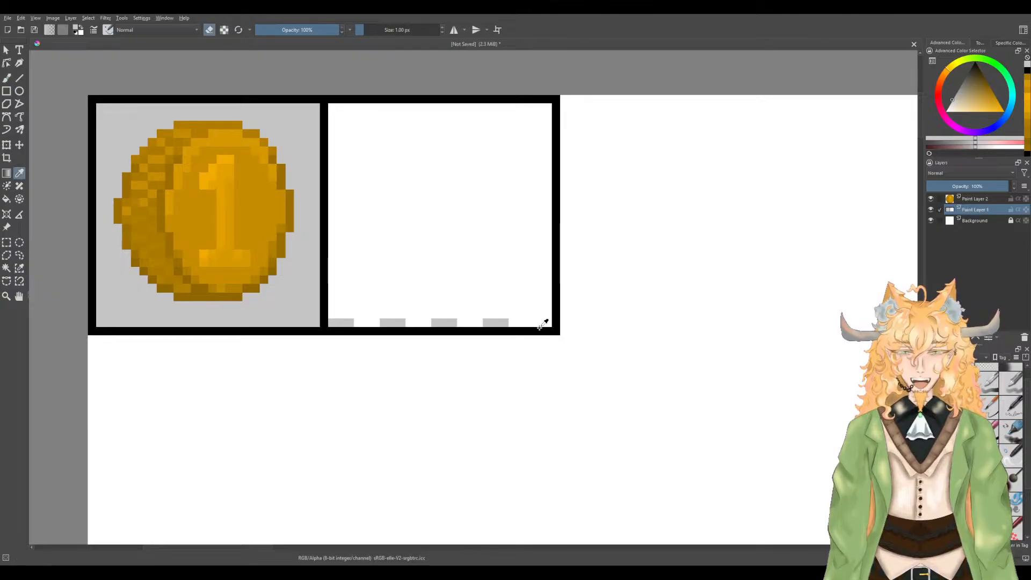
pyautogui.click(540, 327)
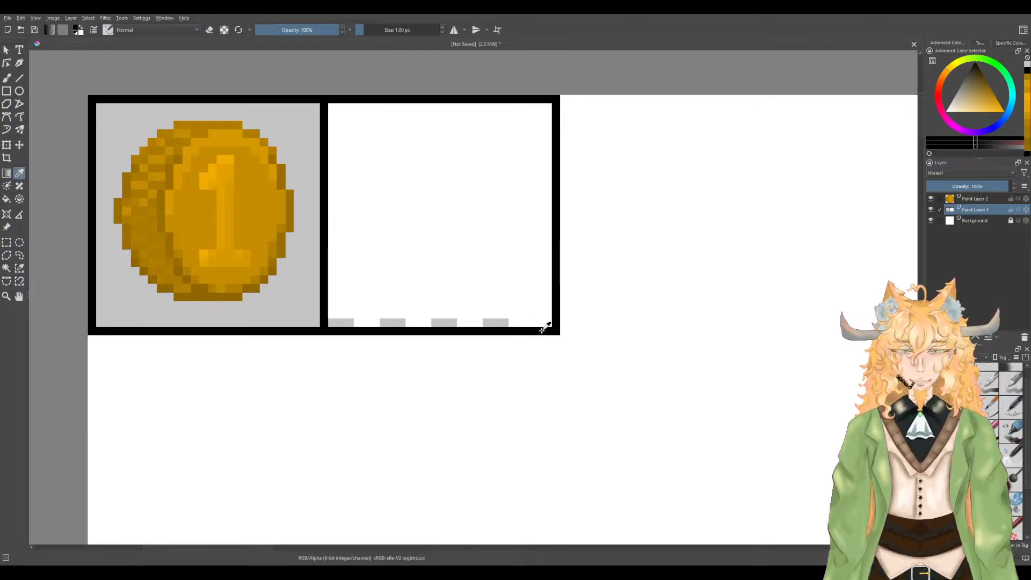
pyautogui.click(20, 78)
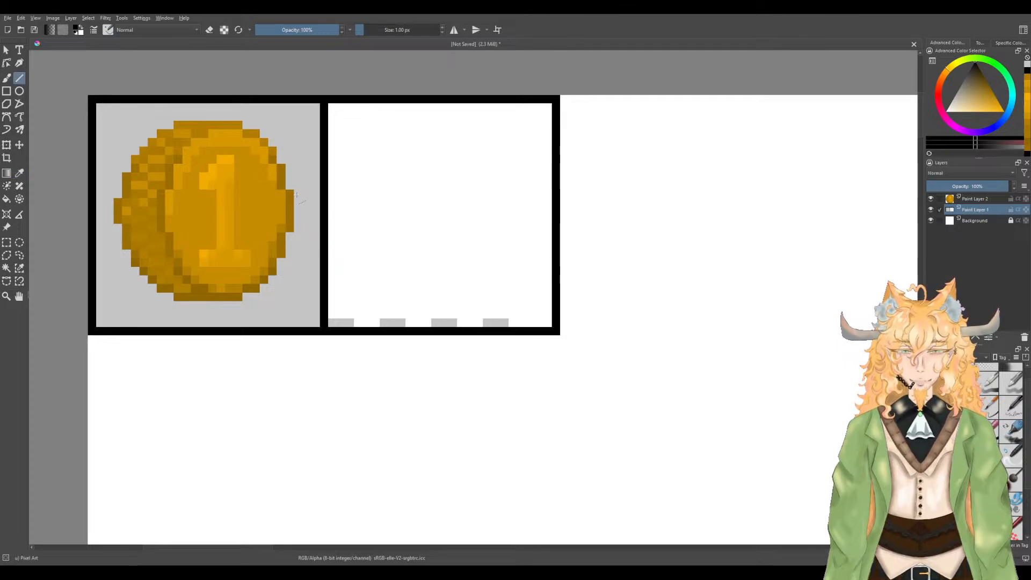
pyautogui.moveTo(539, 326); pyautogui.dragTo(541, 104)
pyautogui.press('e')
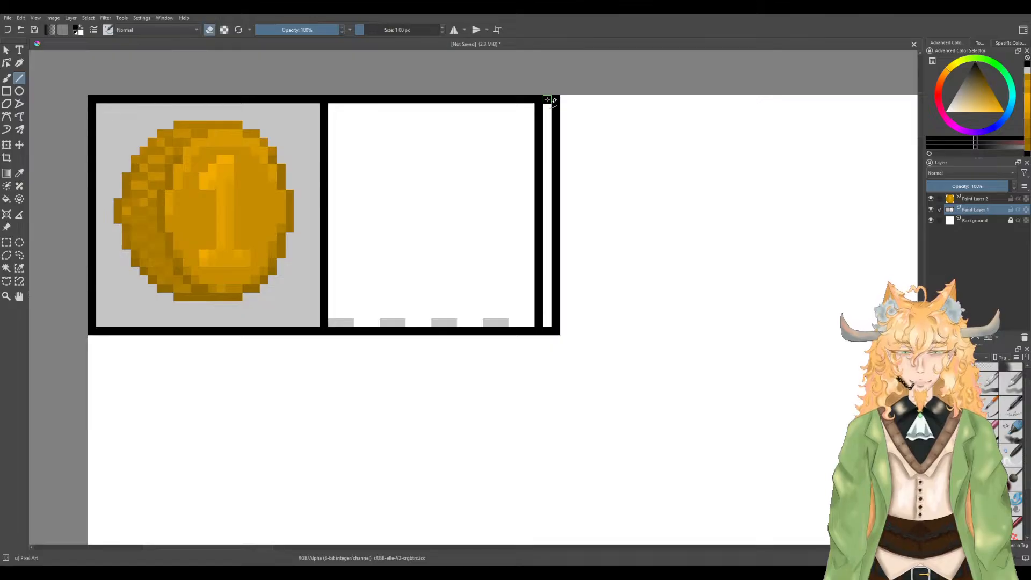
pyautogui.moveTo(556, 104); pyautogui.dragTo(555, 330)
# Step: Fill the inside of the second frame with the light gray of its marker dashes
pyautogui.scroll(2, 510, 329)
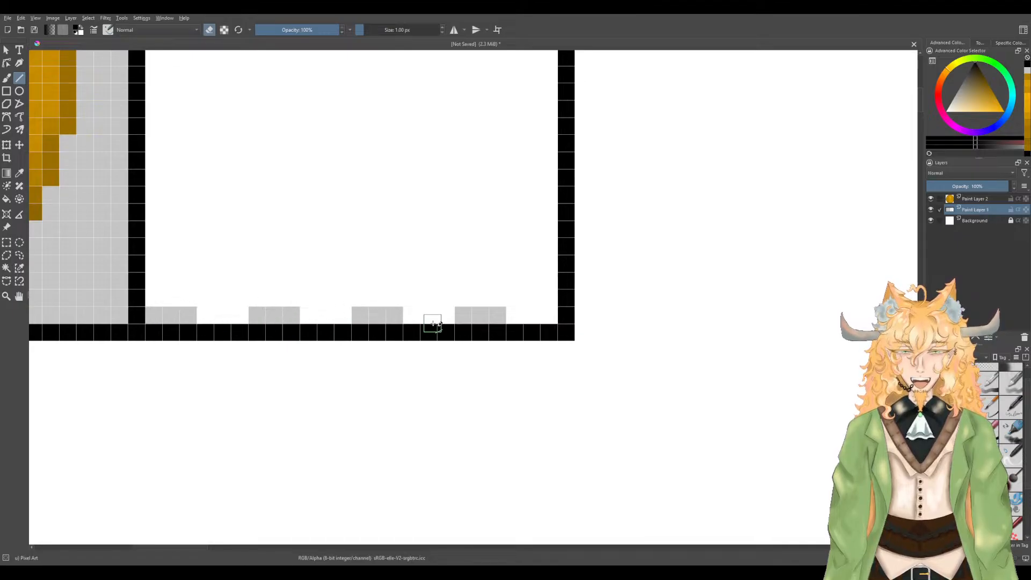
pyautogui.scroll(-1, 385, 267)
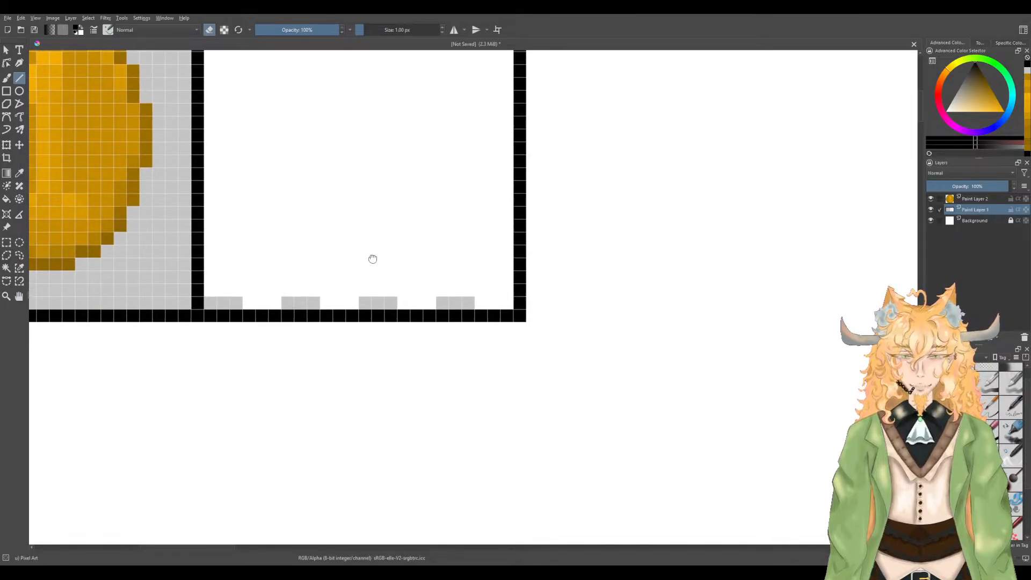
pyautogui.moveTo(375, 259); pyautogui.dragTo(381, 289)
pyautogui.press('f')
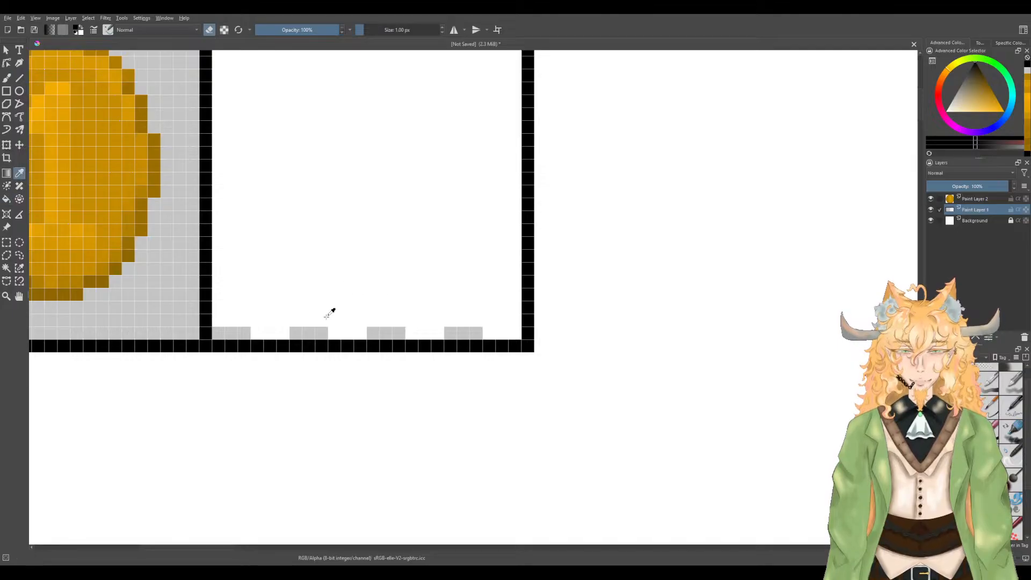
pyautogui.keyDown('ctrl'); pyautogui.click(324, 329); pyautogui.keyUp('ctrl')
pyautogui.click(323, 300)
pyautogui.scroll(-3, 324, 300)
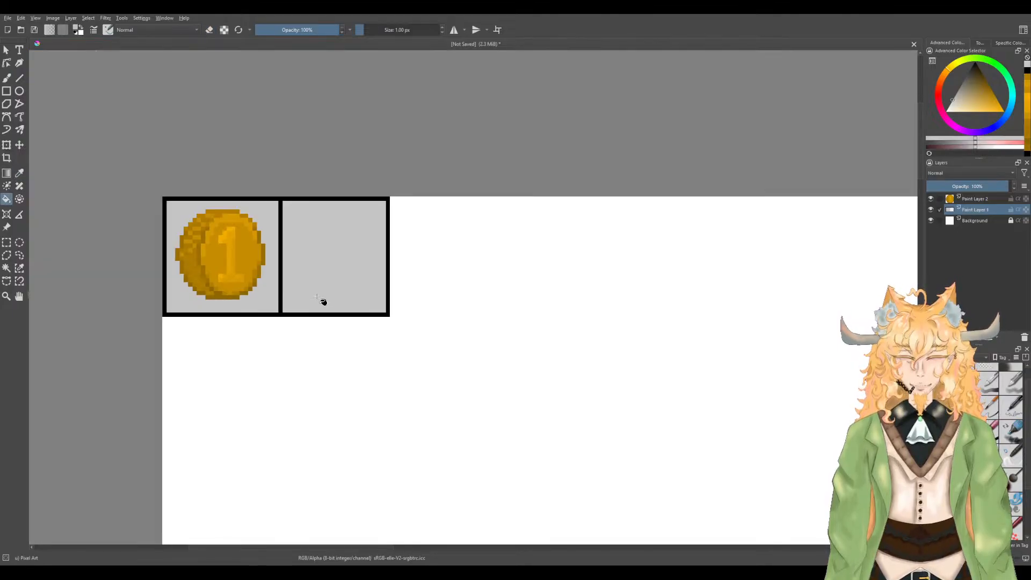
# Step: Add a new paint layer above Paint Layer 2
pyautogui.scroll(2, 323, 296)
pyautogui.moveTo(305, 222); pyautogui.dragTo(298, 257)
pyautogui.scroll(1, 302, 270)
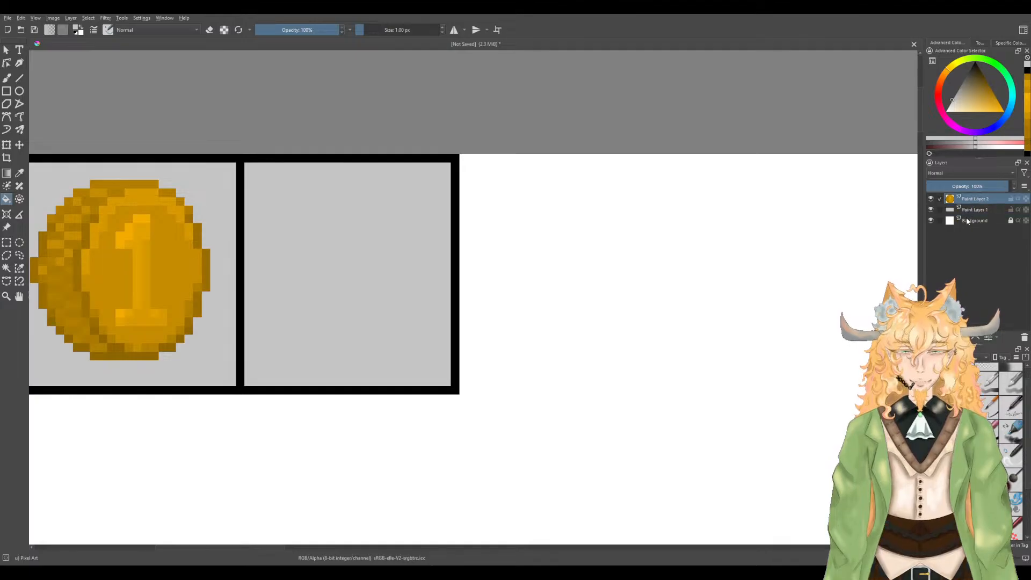
pyautogui.click(971, 200)
pyautogui.press('Insert')
pyautogui.scroll(-2, 709, 281)
pyautogui.scroll(2, 630, 254)
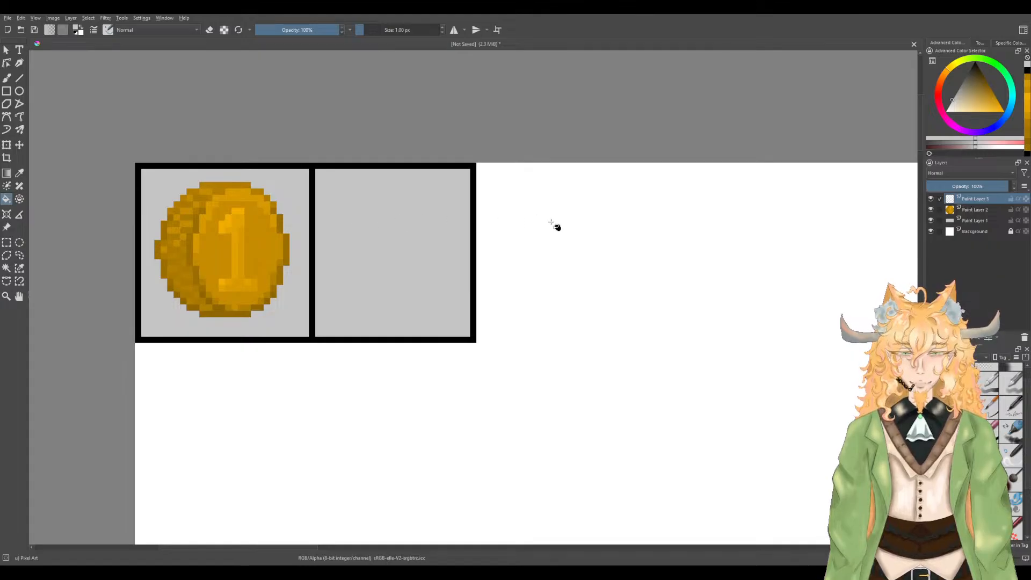
# Step: Set the color to black and draw a one-pixel rounded arch in the upper part of the second gray frame
pyautogui.moveTo(979, 108); pyautogui.dragTo(973, 44)
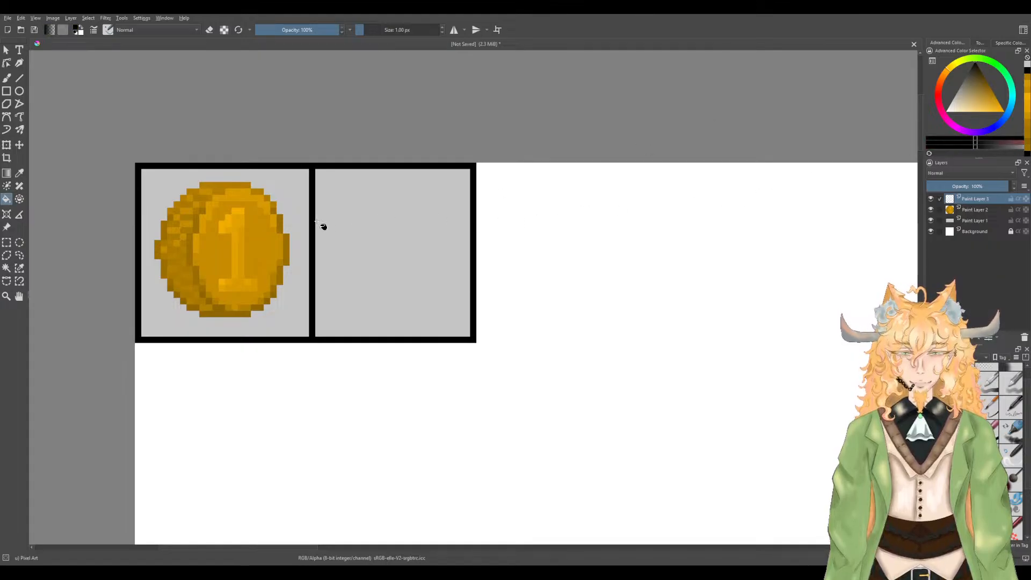
pyautogui.press('b')
pyautogui.scroll(1, 378, 183)
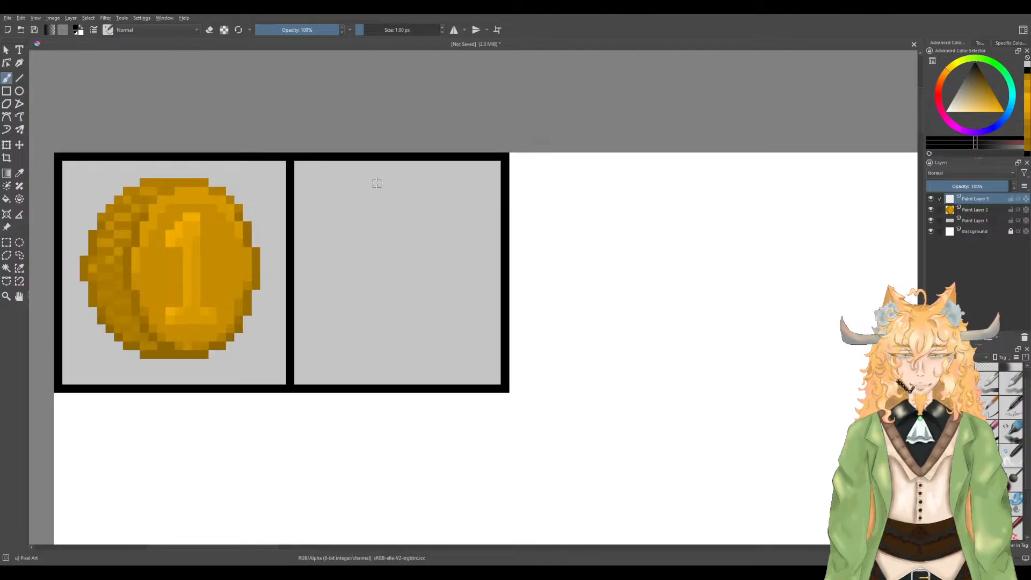
pyautogui.moveTo(363, 178)
pyautogui.mouseDown()
pyautogui.moveTo(411, 175)
pyautogui.moveTo(359, 182)
pyautogui.moveTo(432, 189)
pyautogui.moveTo(448, 196)
pyautogui.moveTo(445, 212)
pyautogui.mouseUp()
pyautogui.hotkey('ctrl', 'z')
pyautogui.moveTo(348, 192); pyautogui.dragTo(341, 211)
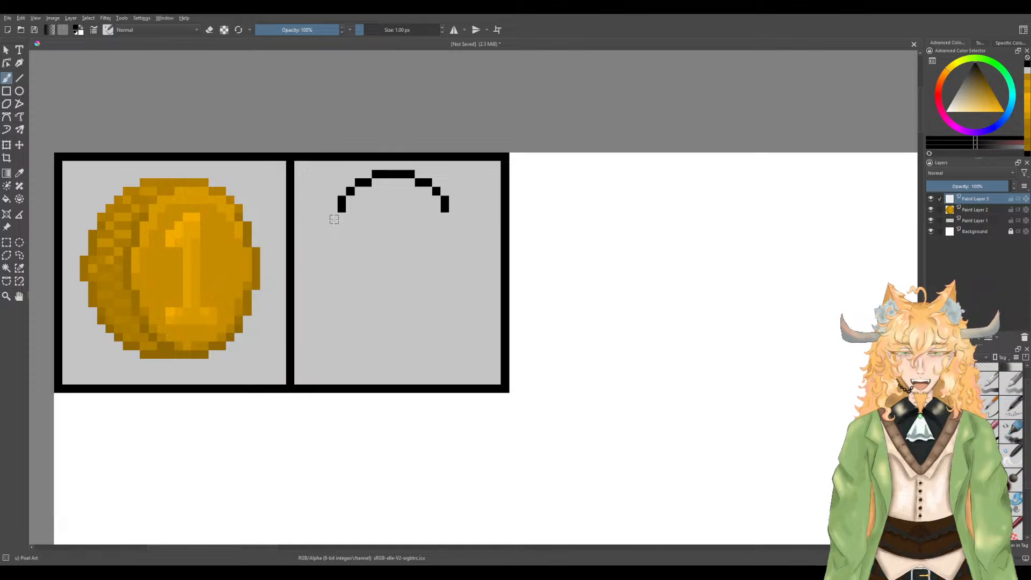
pyautogui.moveTo(336, 219); pyautogui.dragTo(341, 260)
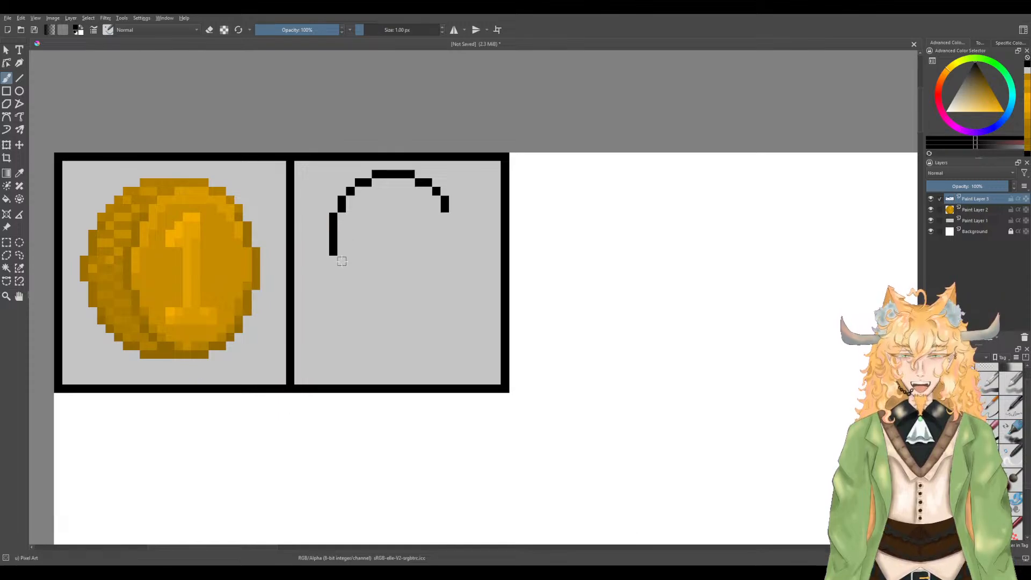
pyautogui.hotkey('ctrl', 'z')
pyautogui.hotkey('ctrl', 'z')
pyautogui.hotkey('ctrl', 'z')
pyautogui.hotkey('ctrl', 'z')
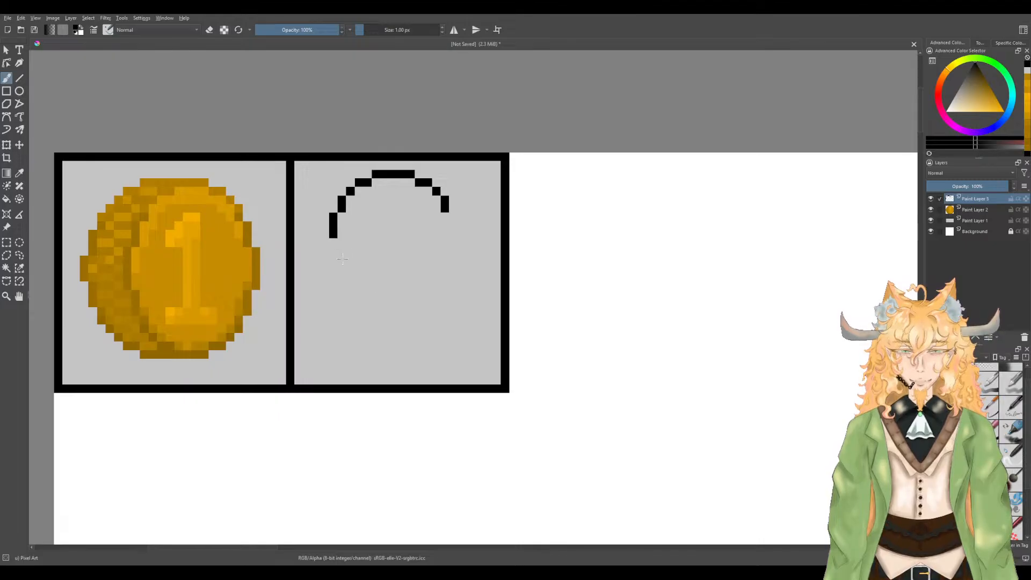
pyautogui.hotkey('ctrl', 'z')
# Step: Close the black arch into a wide, flat ellipse by drawing its left end and mirrored lower edge
pyautogui.moveTo(350, 189); pyautogui.dragTo(341, 208)
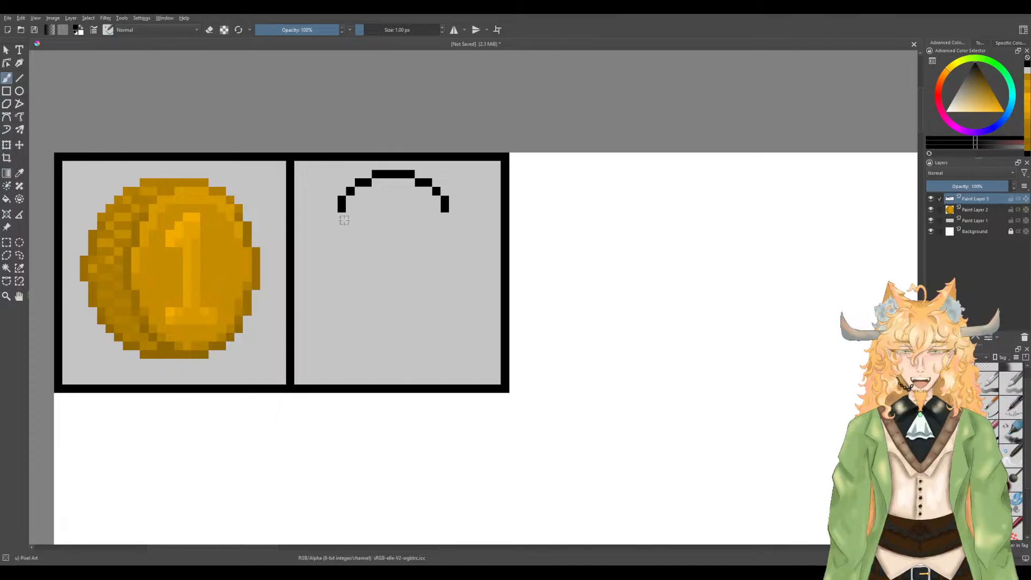
pyautogui.click(349, 217)
pyautogui.moveTo(359, 226)
pyautogui.mouseDown()
pyautogui.moveTo(409, 239)
pyautogui.moveTo(436, 217)
pyautogui.mouseUp()
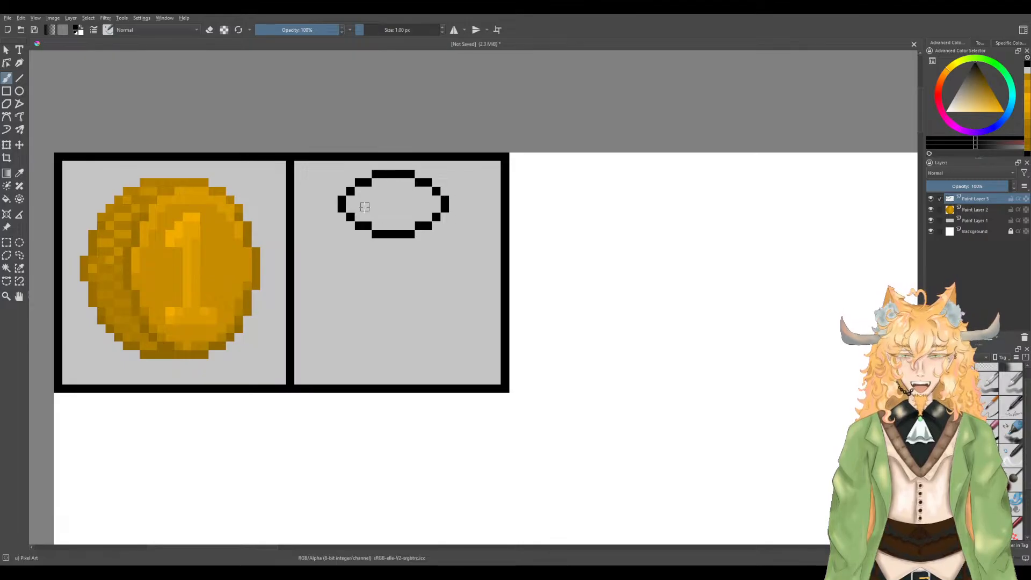
# Step: Draw the object's black right side down from the ellipse's end, shifting one pixel outward about halfway down
pyautogui.moveTo(445, 214); pyautogui.dragTo(452, 301)
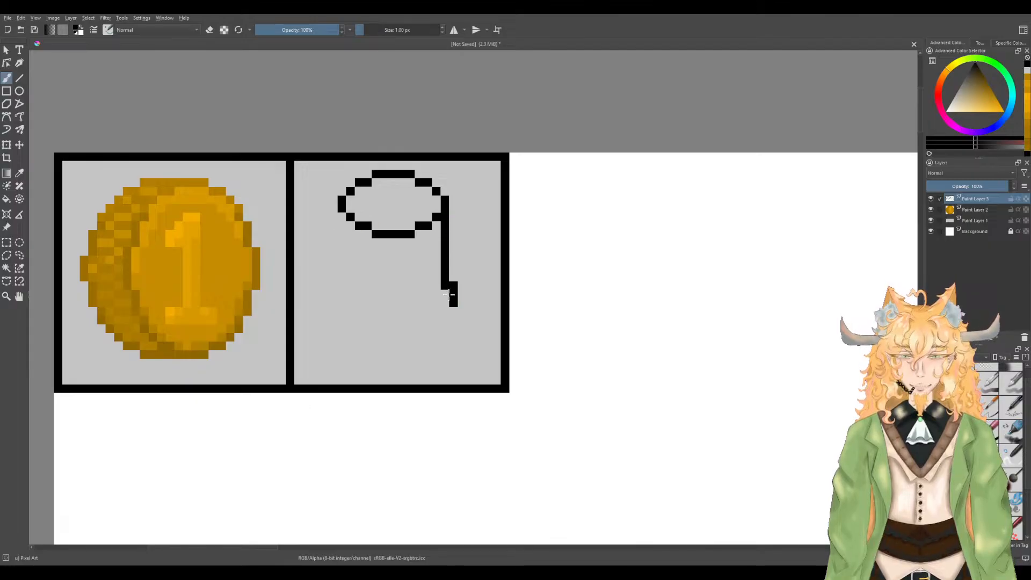
pyautogui.hotkey('ctrl', 'z')
pyautogui.moveTo(445, 216); pyautogui.dragTo(471, 318)
pyautogui.hotkey('ctrl', 'z')
pyautogui.hotkey('ctrl', 'z')
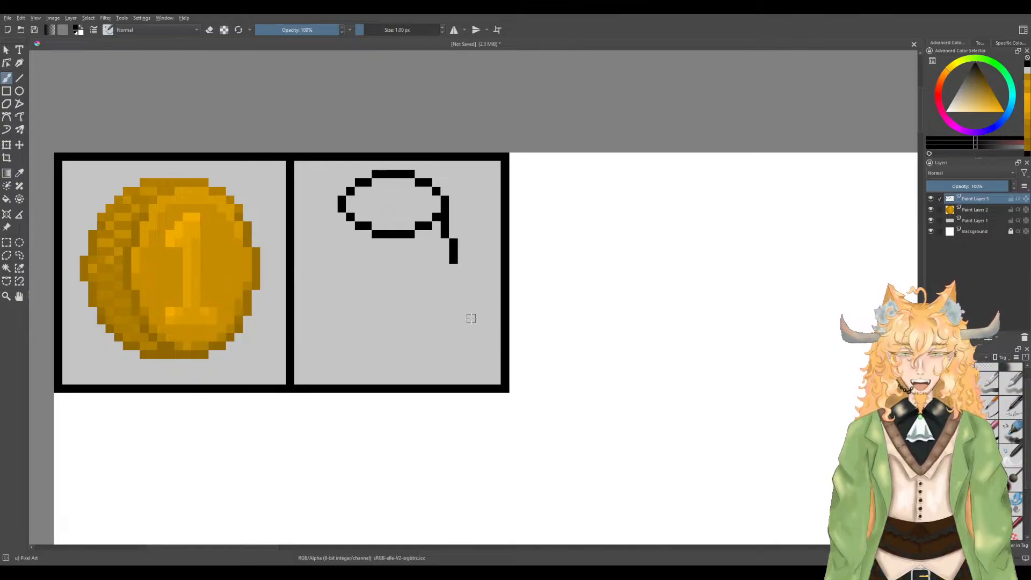
pyautogui.hotkey('ctrl', 'z')
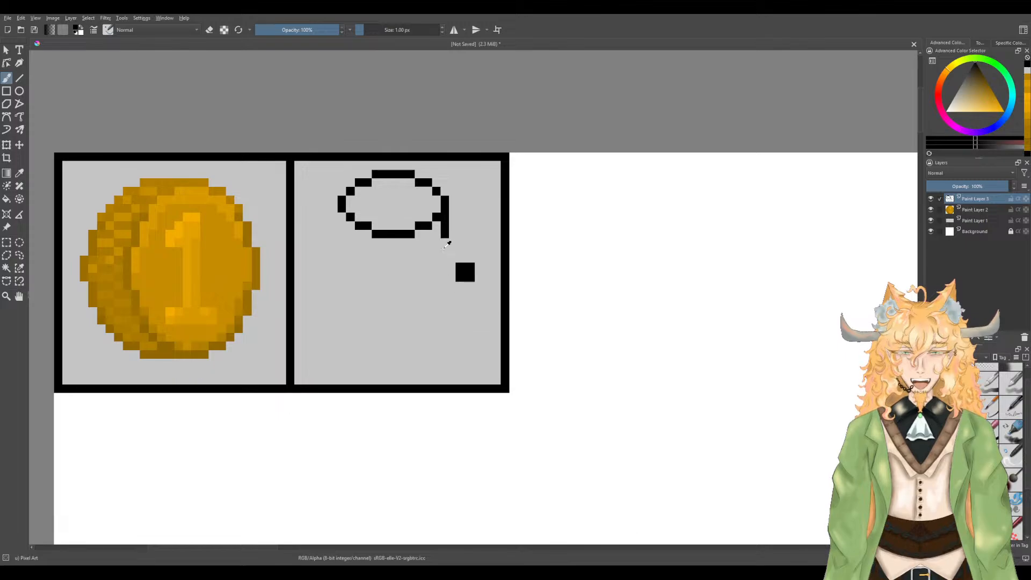
pyautogui.moveTo(446, 244); pyautogui.dragTo(454, 326)
pyautogui.hotkey('ctrl', 'z')
pyautogui.hotkey('ctrl', 'z')
pyautogui.click(453, 269)
pyautogui.hotkey('ctrl', 'z')
pyautogui.click(445, 270)
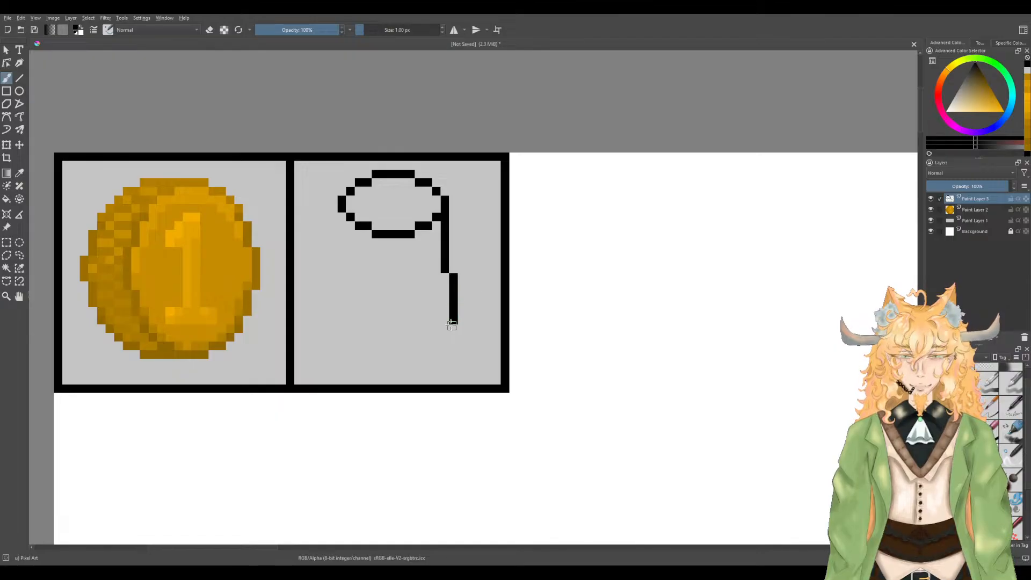
# Step: Draw the matching stepped left side and join both sides with a curved, one-pixel bottom edge
pyautogui.moveTo(342, 218); pyautogui.dragTo(342, 271)
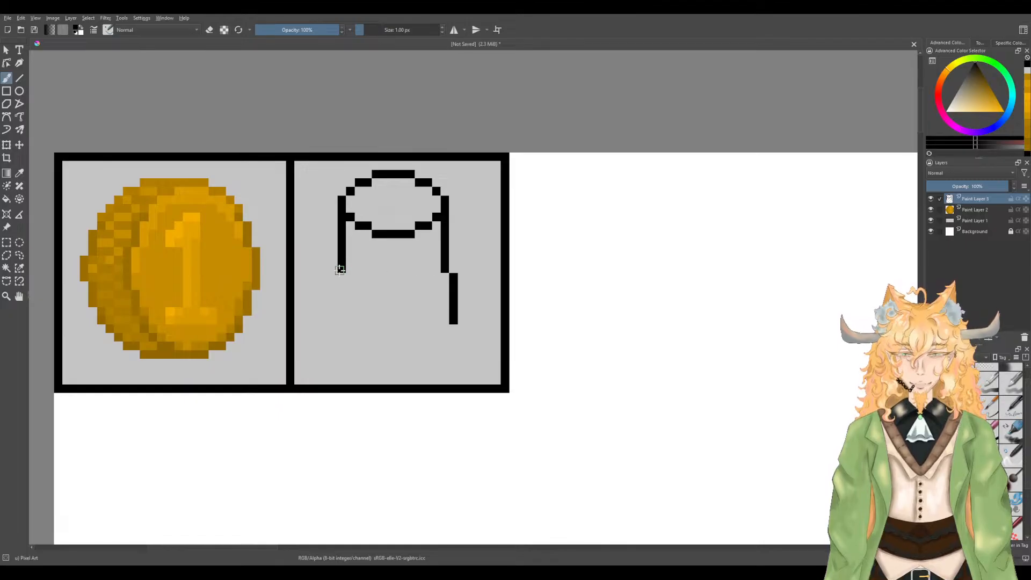
pyautogui.moveTo(332, 278); pyautogui.dragTo(334, 332)
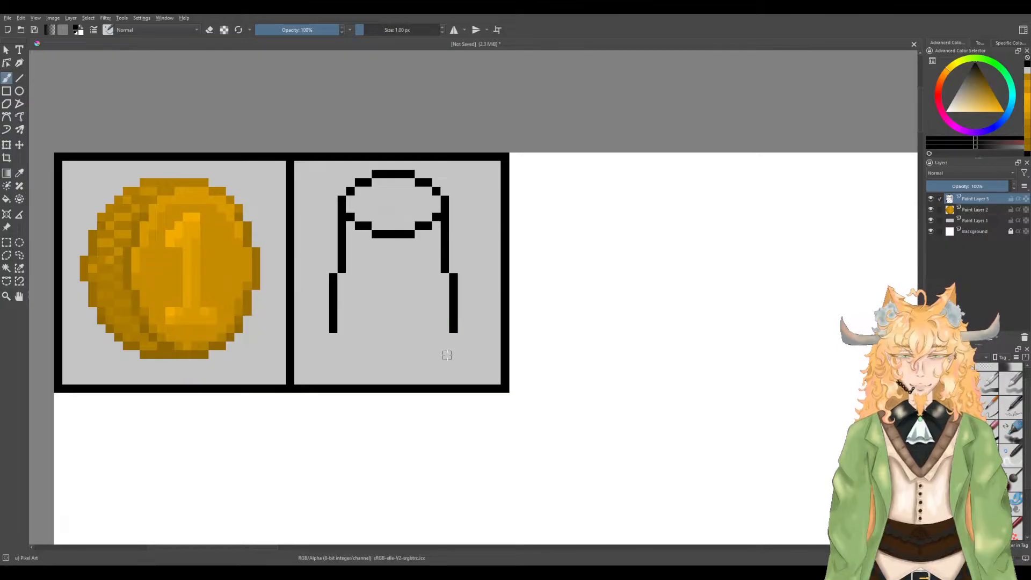
pyautogui.moveTo(447, 340); pyautogui.dragTo(418, 346)
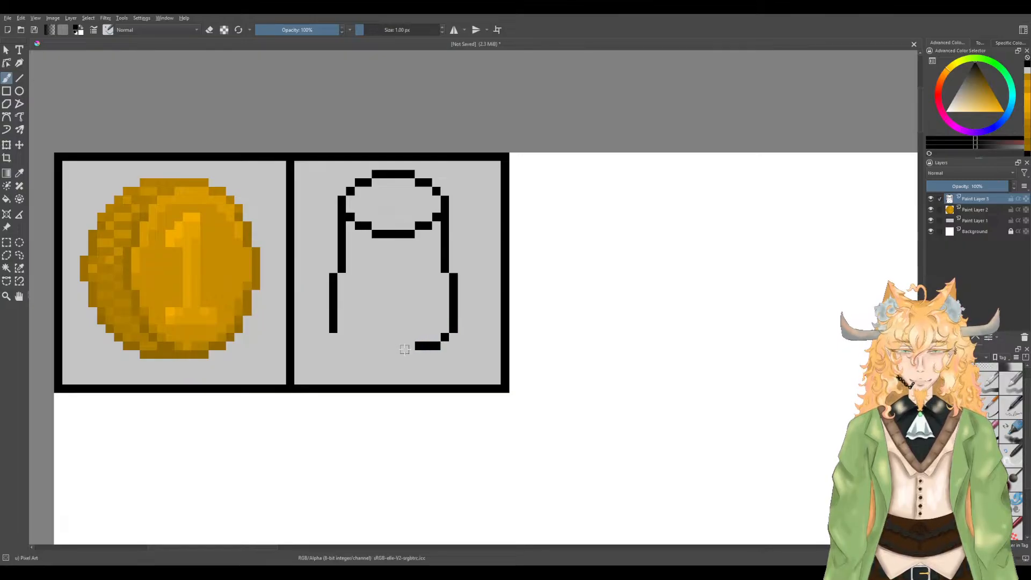
pyautogui.moveTo(340, 336); pyautogui.dragTo(416, 355)
# Step: Extend the wider lower sides two pixels upward and erase the doubled pixels beside them on the narrower upper sides
pyautogui.scroll(-2, 418, 340)
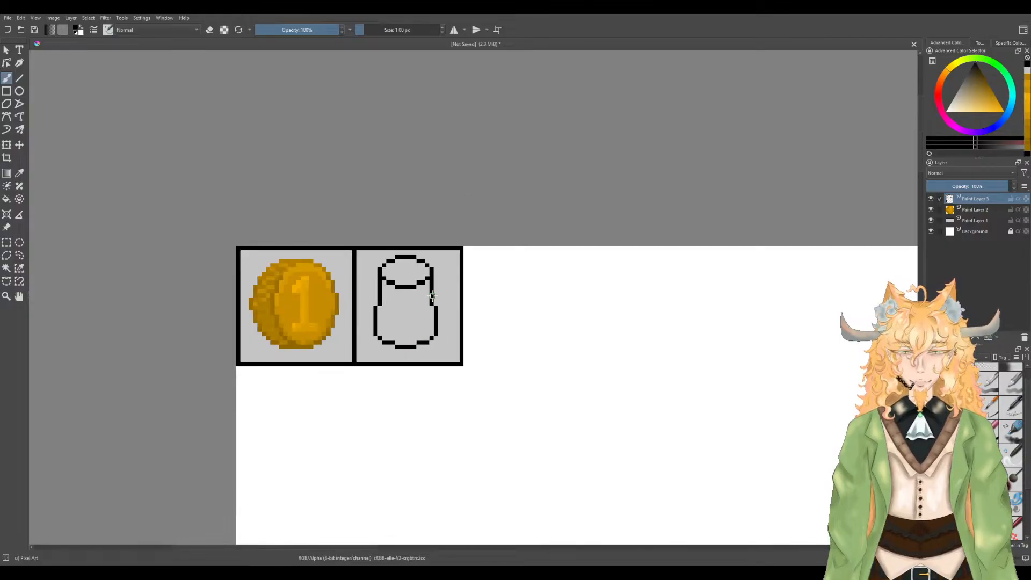
pyautogui.scroll(2, 432, 296)
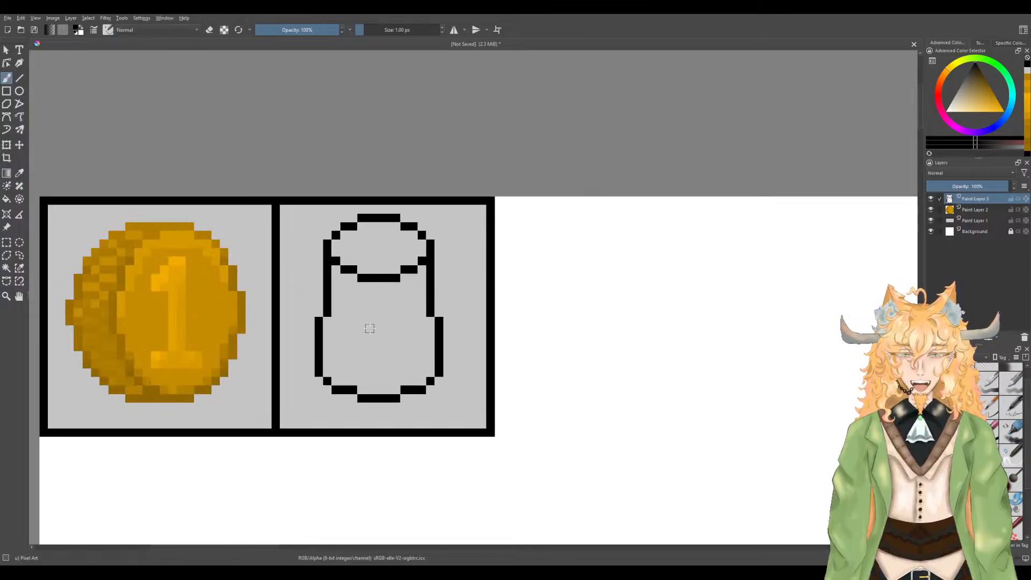
pyautogui.moveTo(312, 316); pyautogui.dragTo(317, 304)
pyautogui.moveTo(439, 304); pyautogui.dragTo(439, 317)
pyautogui.press('e')
pyautogui.click(431, 312)
pyautogui.press('e')
pyautogui.press('e')
pyautogui.click(431, 305)
pyautogui.press('e')
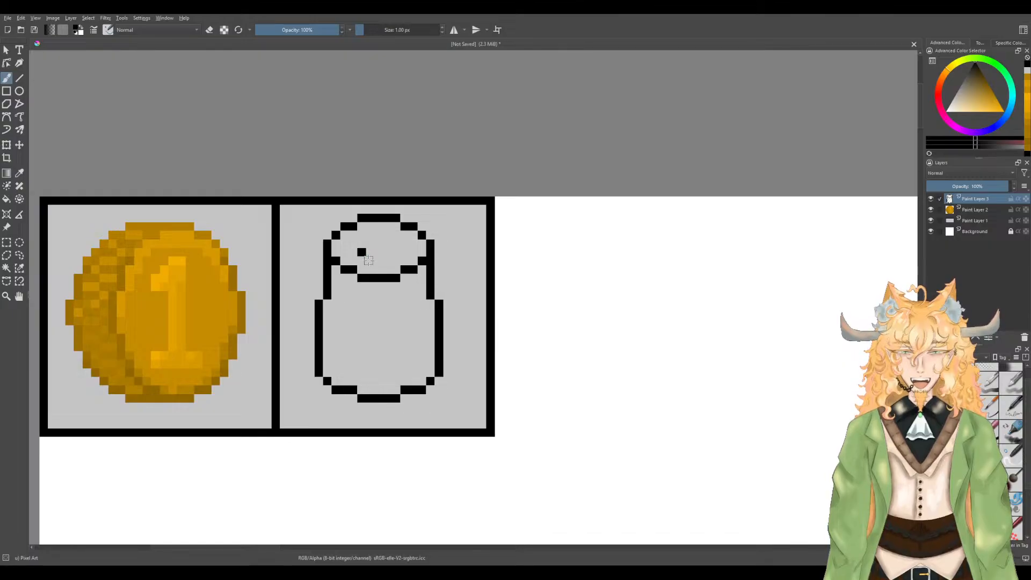
# Step: Draw a short two-pixel horizontal black dash inside the ellipse, near its left end
pyautogui.moveTo(370, 259); pyautogui.dragTo(370, 252)
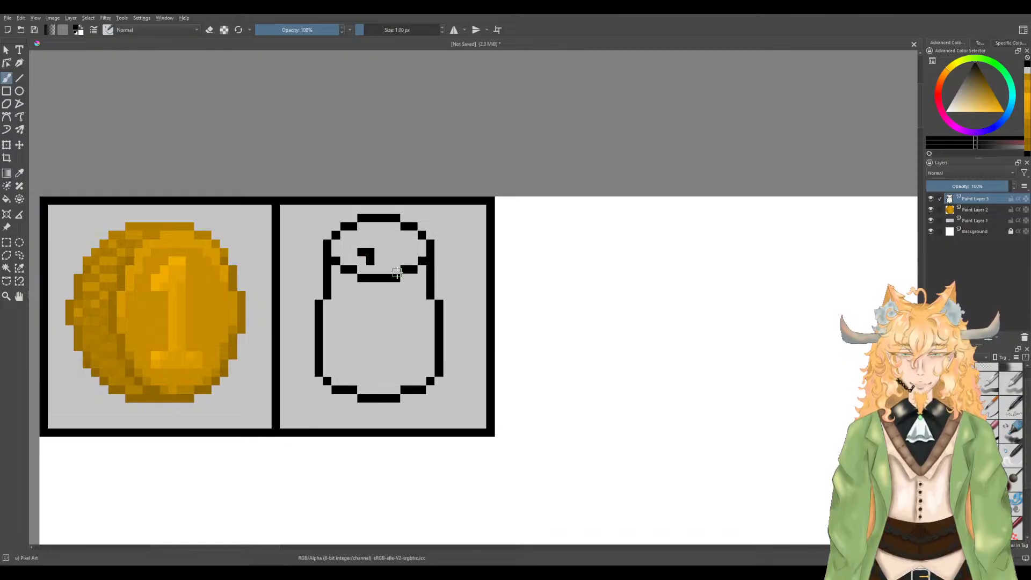
pyautogui.hotkey('ctrl', 'z')
pyautogui.click(353, 251)
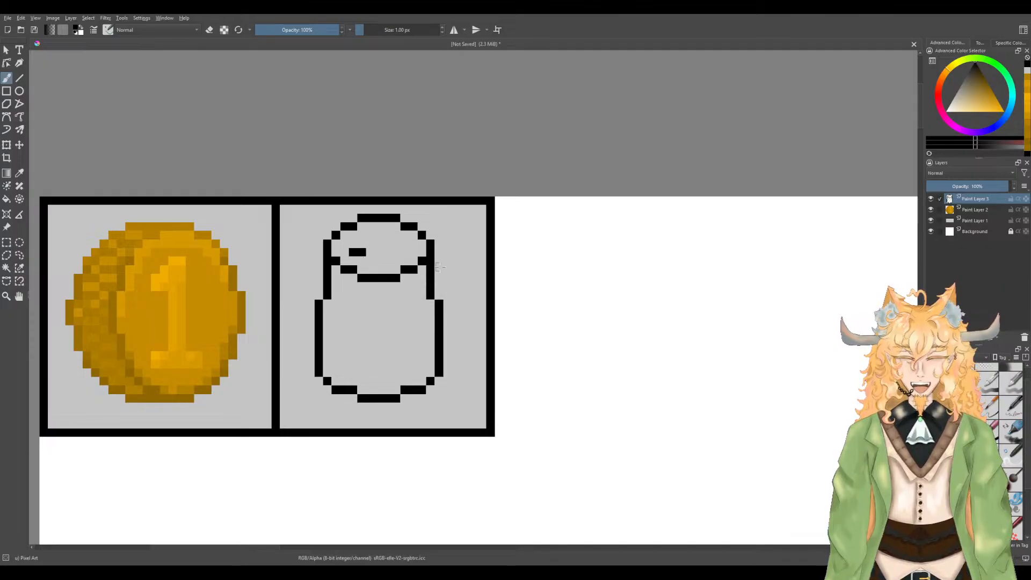
# Step: Draw three vertical plank lines down the body, flaring the outer two, forking the middle one near the base and leaving a gap below the ellipse
pyautogui.moveTo(404, 293); pyautogui.dragTo(414, 364)
pyautogui.hotkey('ctrl', 'z')
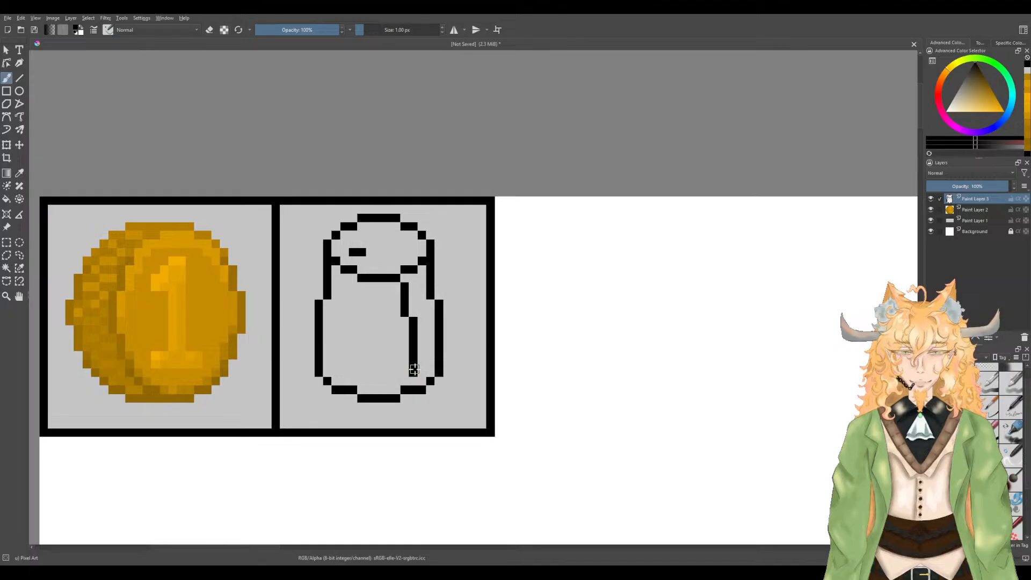
pyautogui.press('e')
pyautogui.click(405, 288)
pyautogui.press('e')
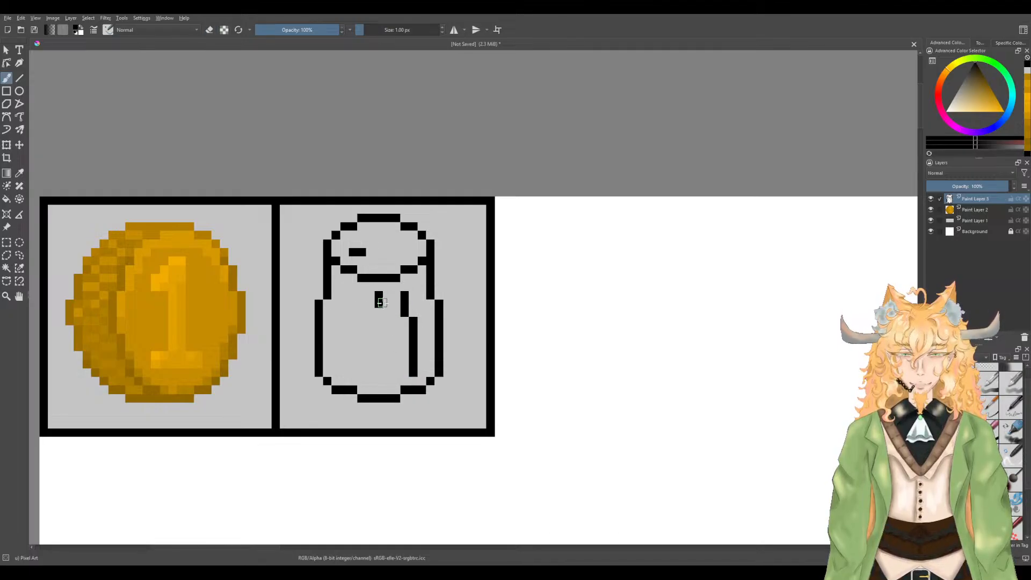
pyautogui.moveTo(379, 295)
pyautogui.mouseDown()
pyautogui.moveTo(386, 396)
pyautogui.moveTo(387, 381)
pyautogui.mouseUp()
pyautogui.hotkey('ctrl', 'z')
pyautogui.moveTo(371, 347); pyautogui.dragTo(371, 371)
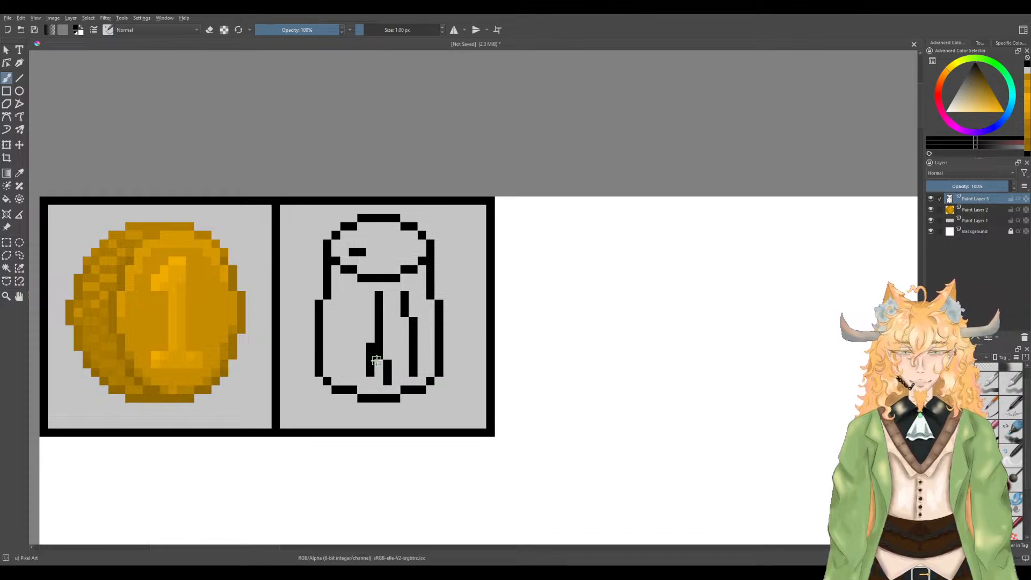
pyautogui.moveTo(351, 292); pyautogui.dragTo(344, 376)
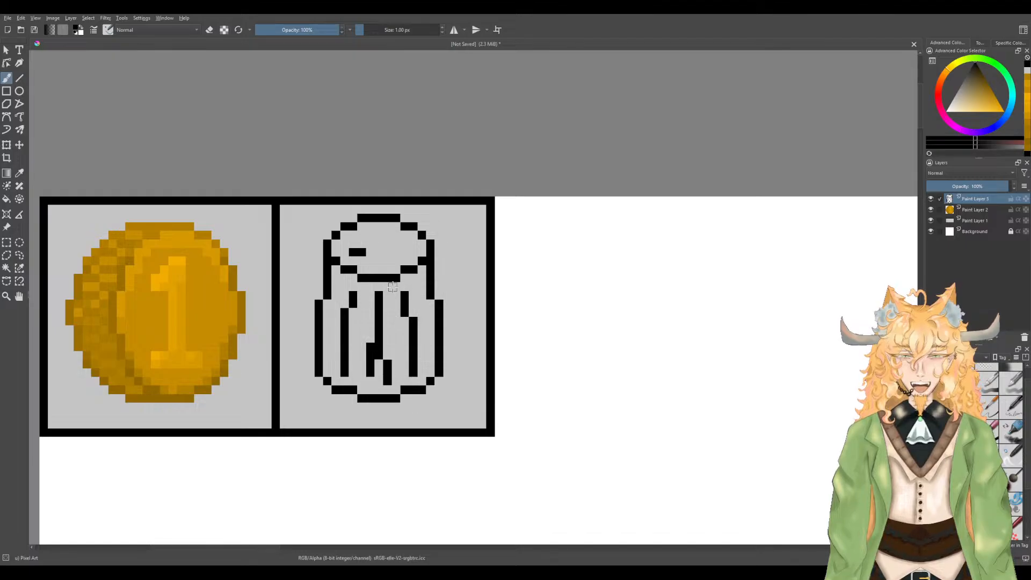
# Step: Set the color to a dull gray-brown, repaint the dash and ellipse outline with it, and thicken the ellipse's lower edge
pyautogui.click(955, 94)
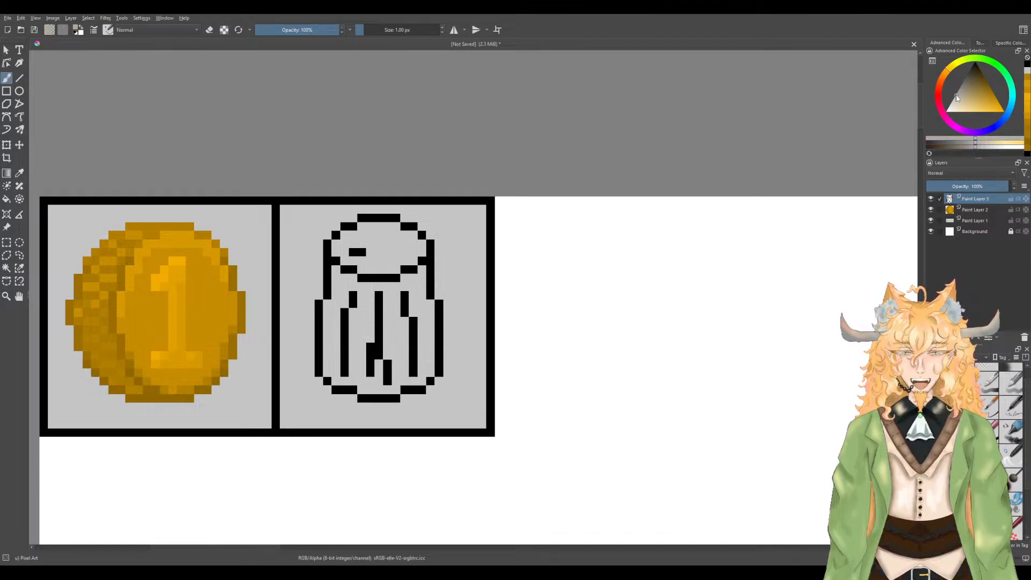
pyautogui.moveTo(948, 96)
pyautogui.mouseDown()
pyautogui.moveTo(940, 107)
pyautogui.moveTo(946, 77)
pyautogui.moveTo(971, 85)
pyautogui.mouseUp()
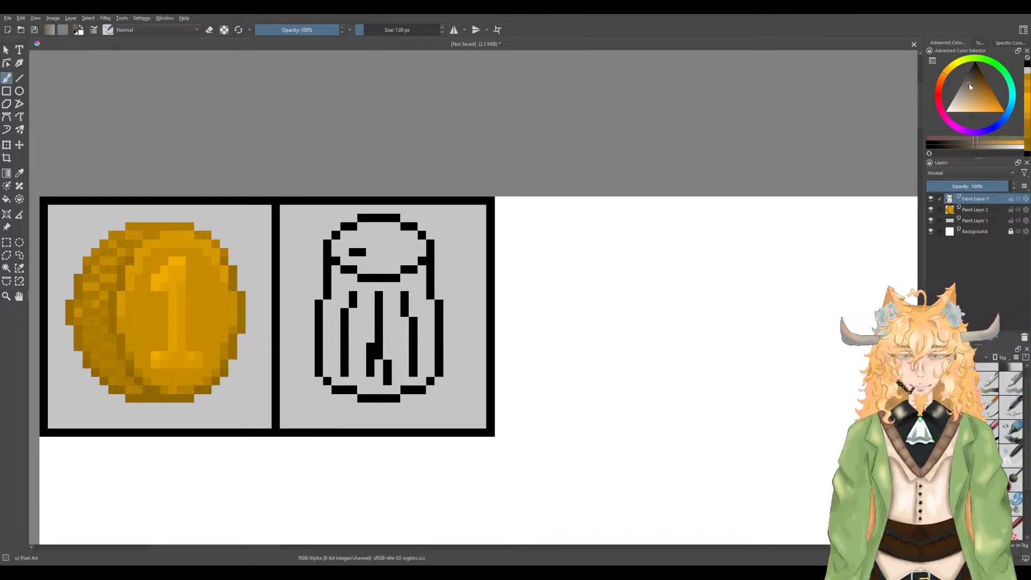
pyautogui.moveTo(352, 252); pyautogui.dragTo(363, 252)
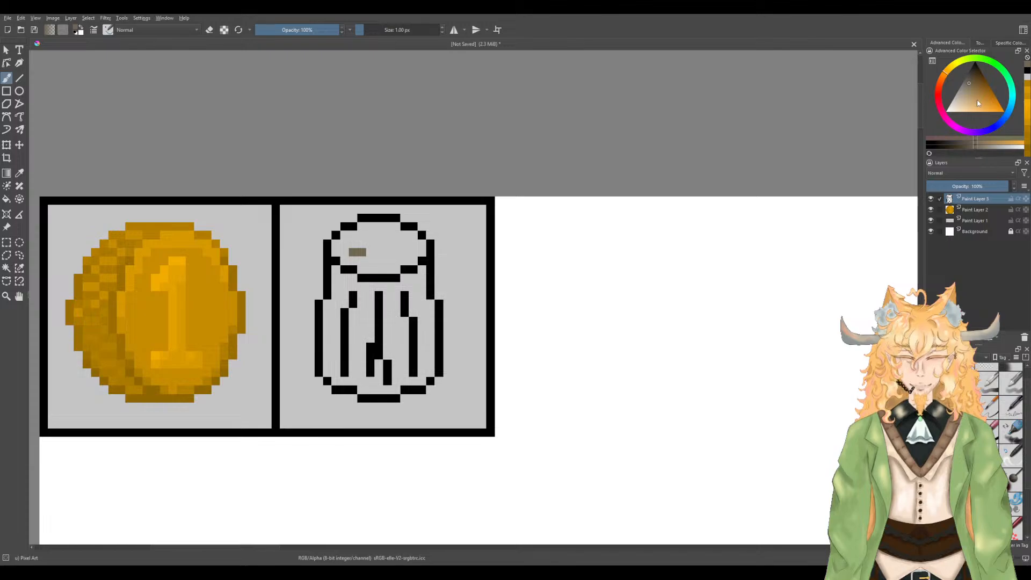
pyautogui.moveTo(398, 218)
pyautogui.mouseDown()
pyautogui.moveTo(348, 225)
pyautogui.moveTo(327, 258)
pyautogui.moveTo(366, 279)
pyautogui.moveTo(400, 278)
pyautogui.moveTo(427, 260)
pyautogui.moveTo(431, 245)
pyautogui.moveTo(404, 226)
pyautogui.mouseUp()
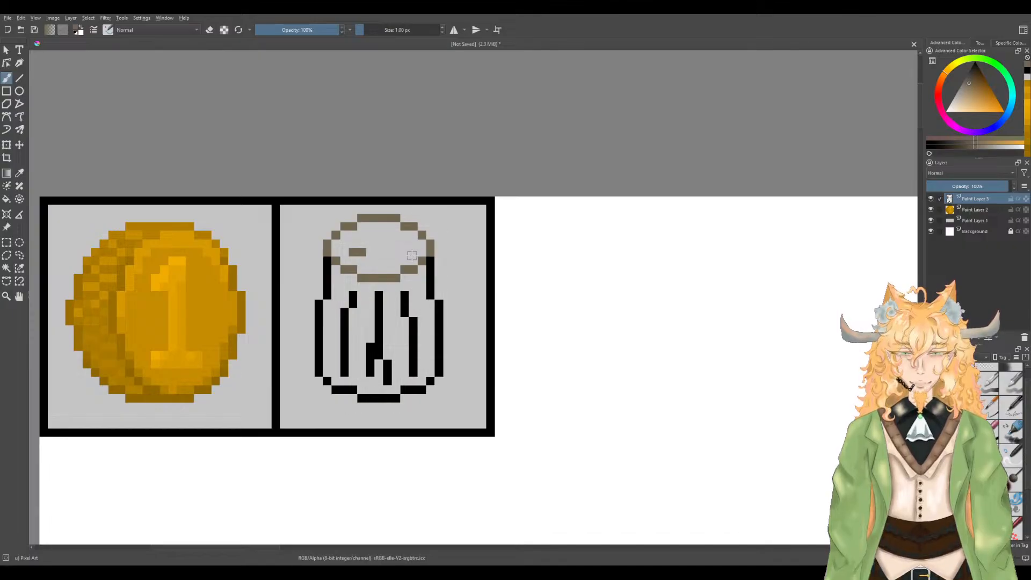
pyautogui.moveTo(430, 261); pyautogui.dragTo(414, 274)
pyautogui.click(353, 278)
pyautogui.click(334, 270)
pyautogui.click(327, 262)
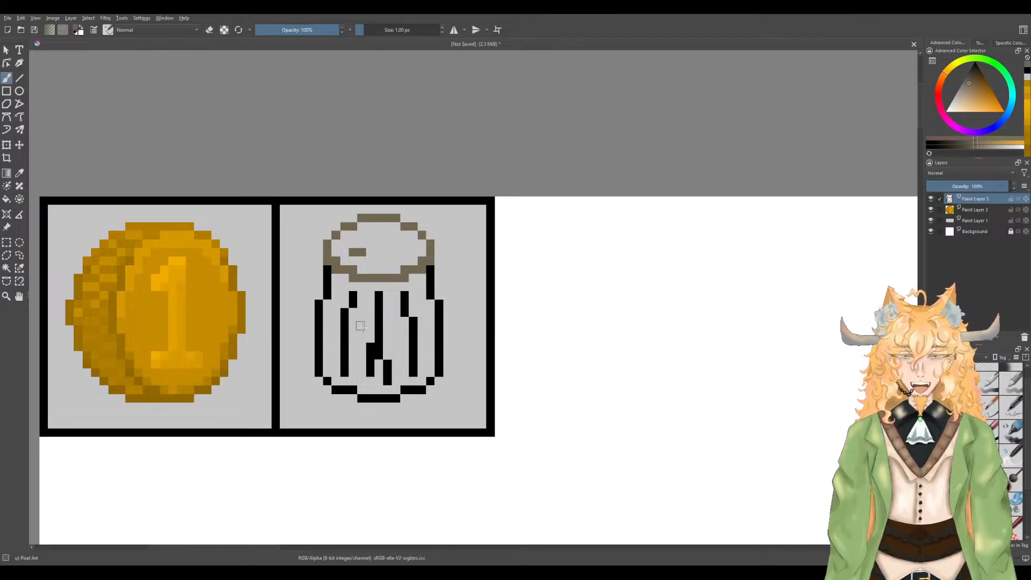
# Step: Repaint the curved bottom edge of the barrel in gray-brown, up to the lower ends of both sides
pyautogui.moveTo(440, 373)
pyautogui.mouseDown()
pyautogui.moveTo(380, 398)
pyautogui.moveTo(320, 371)
pyautogui.mouseUp()
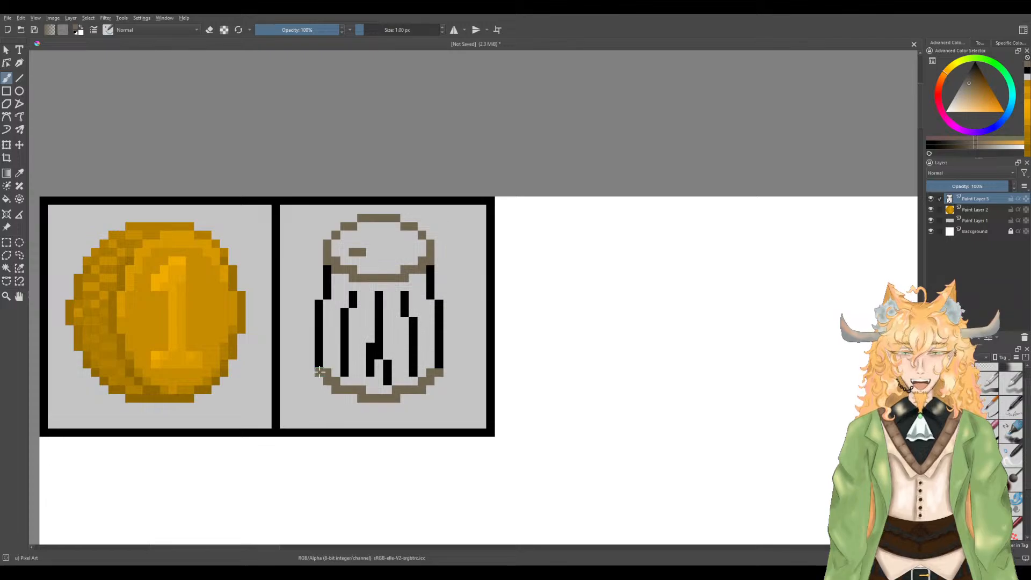
pyautogui.click(318, 364)
pyautogui.click(439, 366)
# Step: Paint a thick gray-brown band across the middle of the barrel and a thin curved band above it
pyautogui.click(439, 330)
pyautogui.click(439, 321)
pyautogui.moveTo(428, 318); pyautogui.dragTo(429, 336)
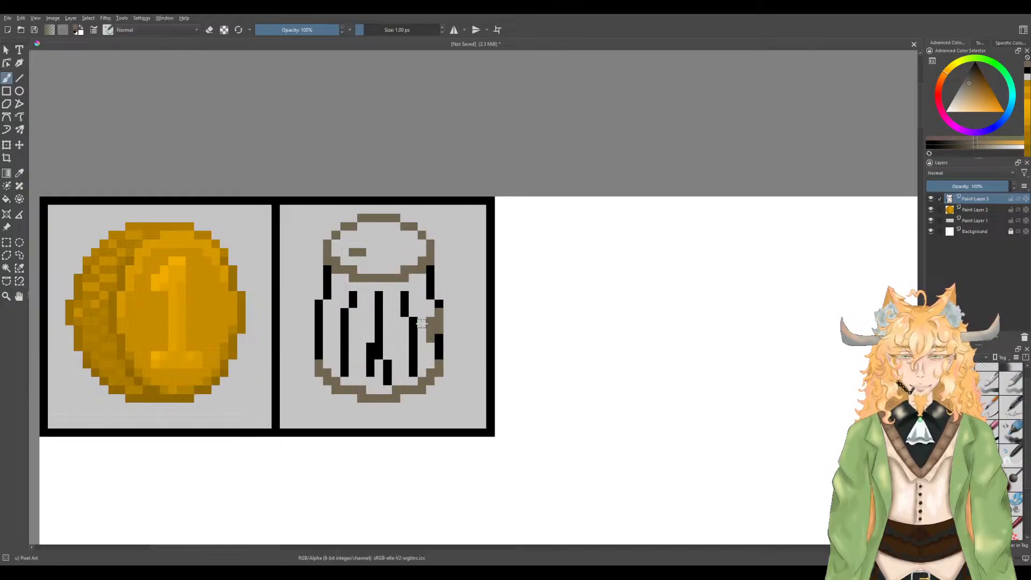
pyautogui.moveTo(421, 324)
pyautogui.mouseDown()
pyautogui.moveTo(415, 330)
pyautogui.moveTo(413, 346)
pyautogui.moveTo(405, 330)
pyautogui.moveTo(405, 345)
pyautogui.moveTo(397, 332)
pyautogui.moveTo(395, 345)
pyautogui.moveTo(387, 334)
pyautogui.moveTo(387, 347)
pyautogui.moveTo(377, 333)
pyautogui.moveTo(349, 342)
pyautogui.mouseUp()
pyautogui.moveTo(319, 311)
pyautogui.mouseDown()
pyautogui.moveTo(317, 328)
pyautogui.moveTo(325, 339)
pyautogui.moveTo(337, 325)
pyautogui.moveTo(336, 339)
pyautogui.moveTo(345, 331)
pyautogui.moveTo(338, 343)
pyautogui.moveTo(346, 330)
pyautogui.moveTo(343, 347)
pyautogui.mouseUp()
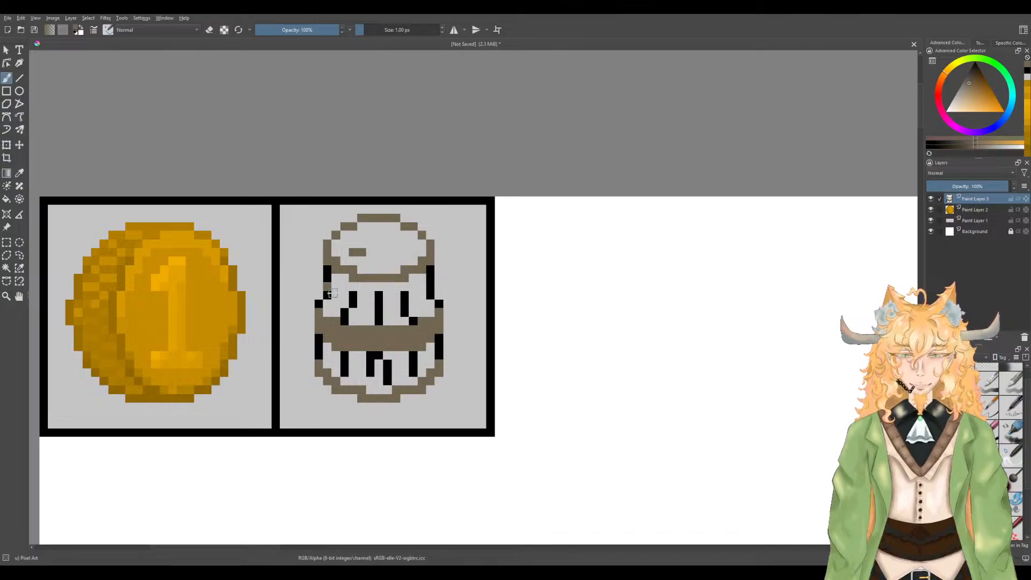
pyautogui.moveTo(337, 296)
pyautogui.mouseDown()
pyautogui.moveTo(404, 307)
pyautogui.moveTo(431, 289)
pyautogui.mouseUp()
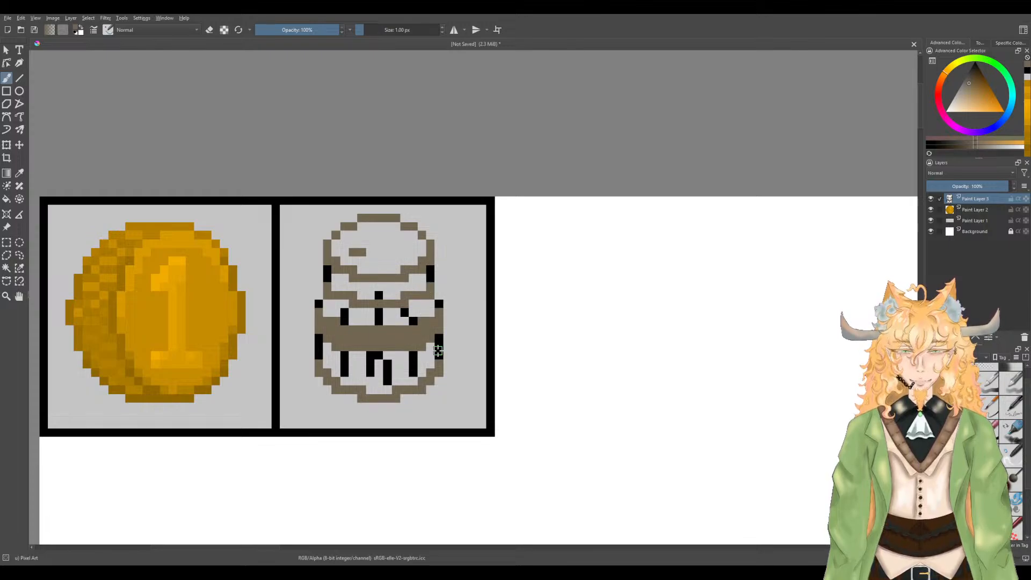
pyautogui.moveTo(375, 355); pyautogui.dragTo(387, 357)
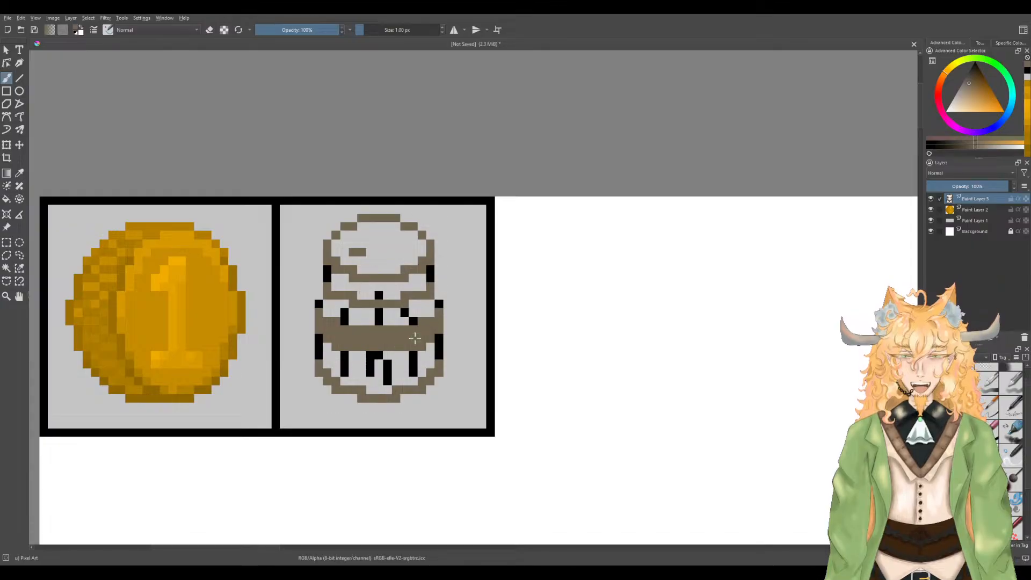
# Step: Set the color to orange-brown and flood-fill the barrel's top and all light areas between the bands and plank lines
pyautogui.moveTo(961, 81)
pyautogui.mouseDown()
pyautogui.moveTo(998, 91)
pyautogui.moveTo(981, 92)
pyautogui.mouseUp()
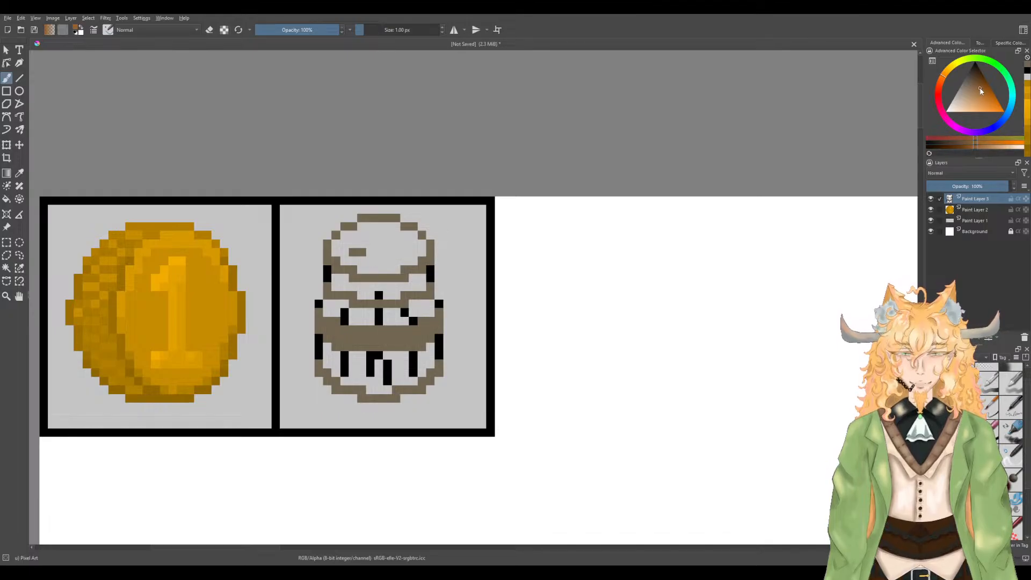
pyautogui.press('f')
pyautogui.click(389, 249)
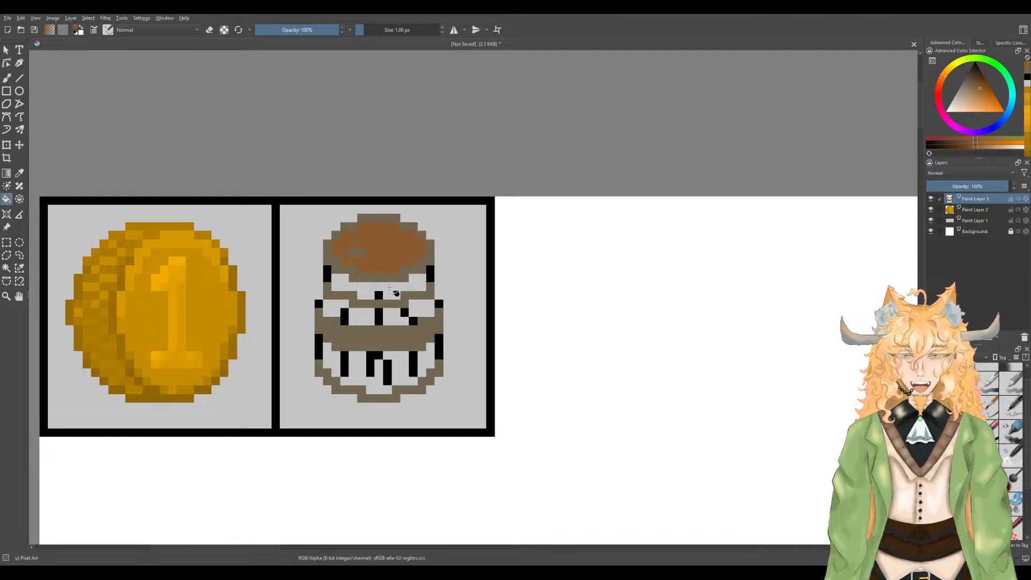
pyautogui.click(392, 291)
pyautogui.click(394, 317)
pyautogui.click(421, 309)
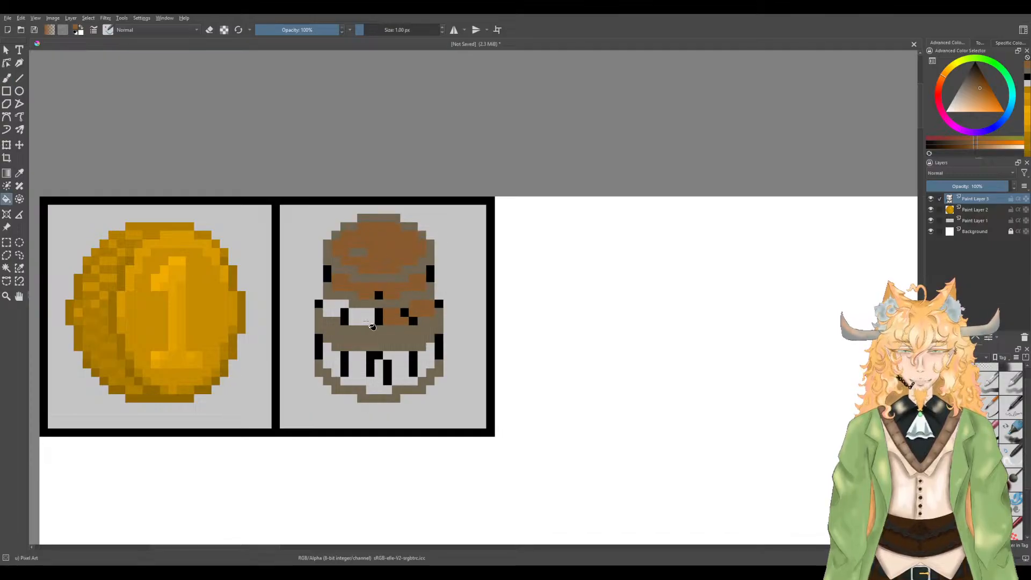
pyautogui.click(361, 317)
pyautogui.click(333, 312)
pyautogui.click(331, 363)
pyautogui.click(357, 370)
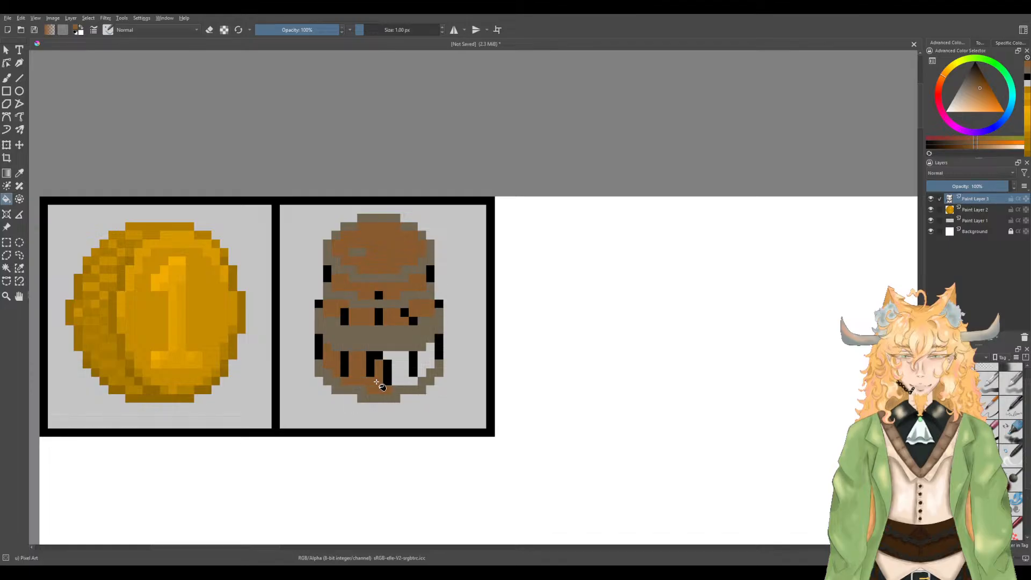
pyautogui.click(404, 370)
pyautogui.click(427, 364)
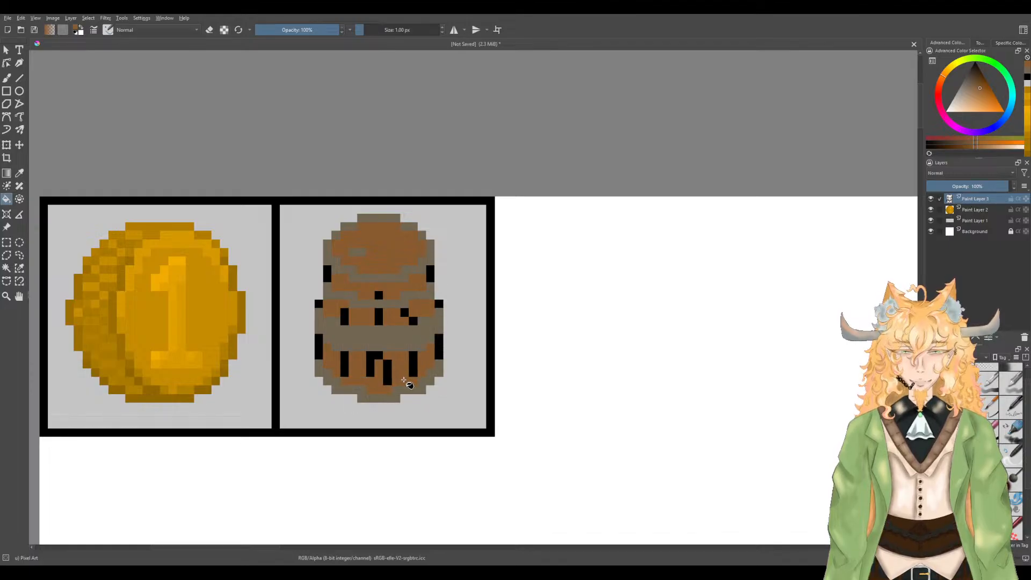
# Step: Fill the remaining black outline segments on the barrel's sides with the same orange-brown
pyautogui.click(438, 302)
pyautogui.click(429, 273)
pyautogui.click(328, 274)
pyautogui.click(319, 304)
pyautogui.click(320, 347)
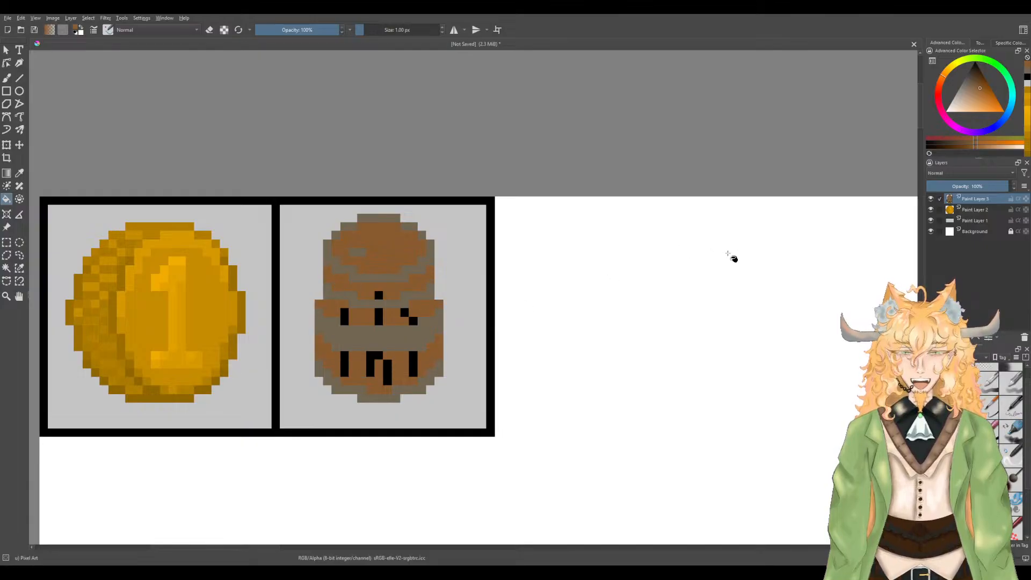
# Step: Set a slightly darker brown and fill the black plank lines above and below the thick band with it
pyautogui.click(980, 84)
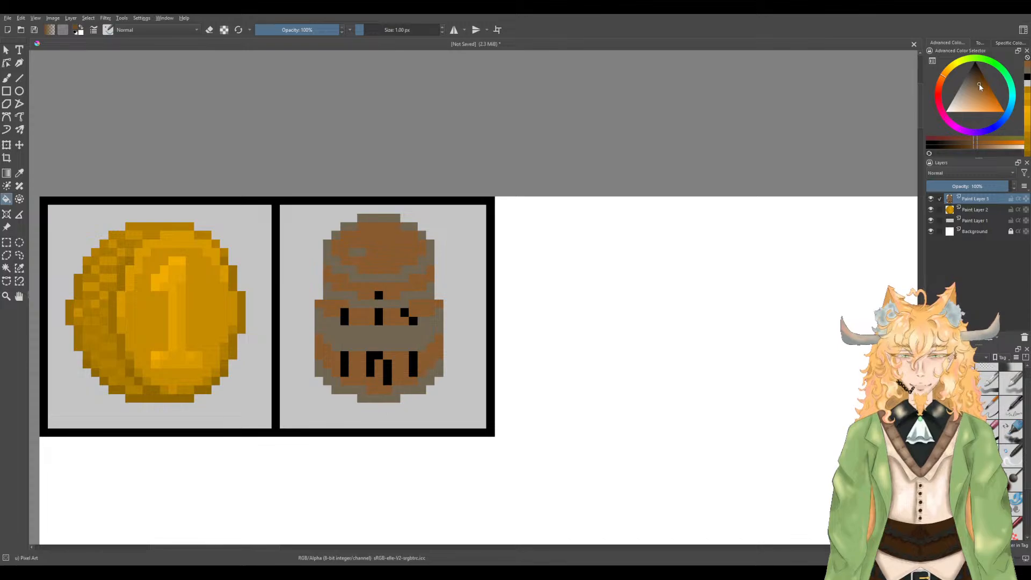
pyautogui.click(381, 297)
pyautogui.click(379, 317)
pyautogui.click(404, 313)
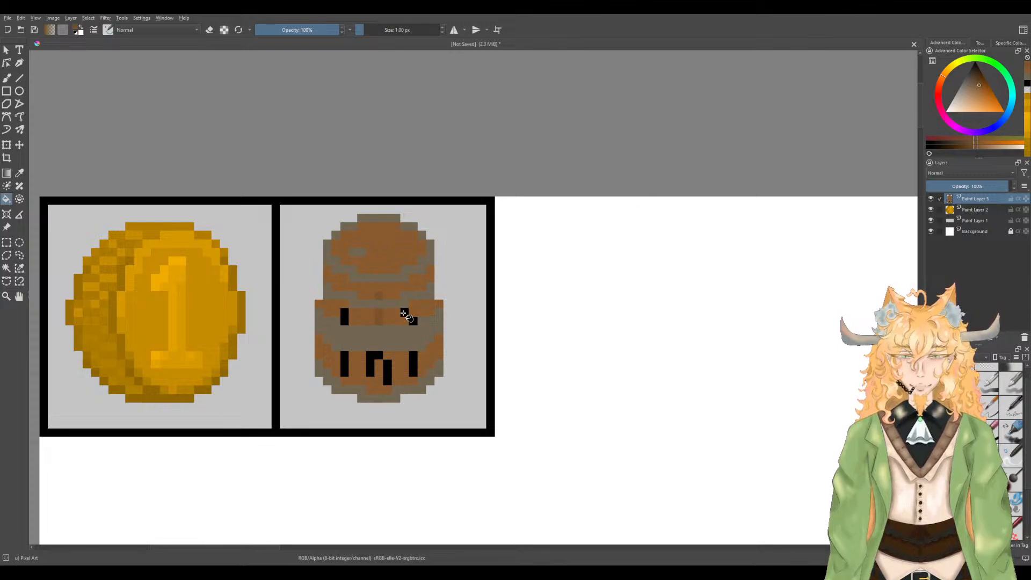
pyautogui.click(414, 322)
pyautogui.click(412, 365)
pyautogui.click(387, 372)
pyautogui.click(372, 361)
pyautogui.click(350, 356)
pyautogui.press('b')
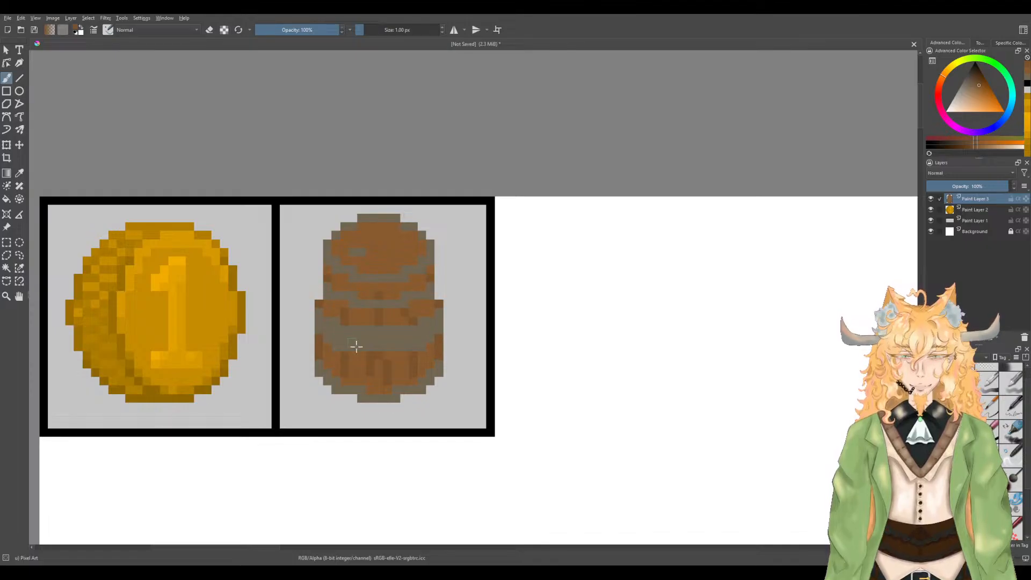
# Step: Darken the ends of the barrel's plank lines with a deeper brown, and draw horizontal plank lines across the lid in the sampled plank-line brown
pyautogui.click(980, 84)
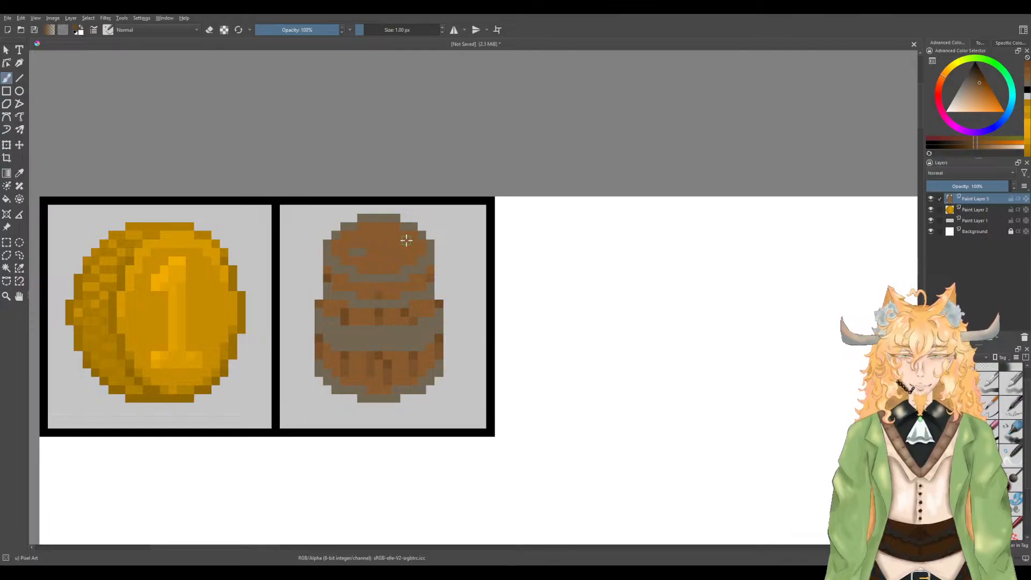
pyautogui.press('p')
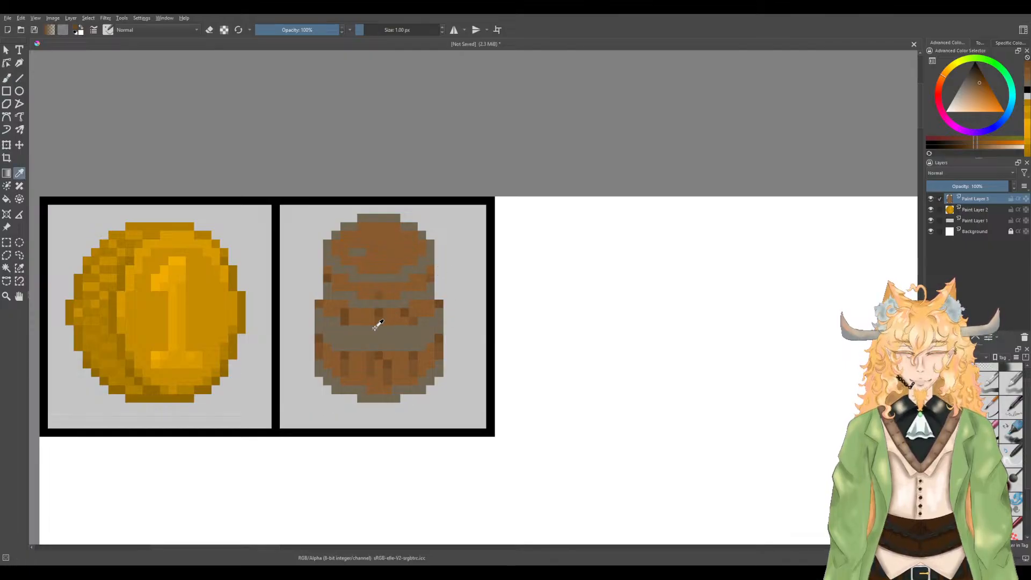
pyautogui.click(379, 321)
pyautogui.press('b')
pyautogui.scroll(1, 392, 230)
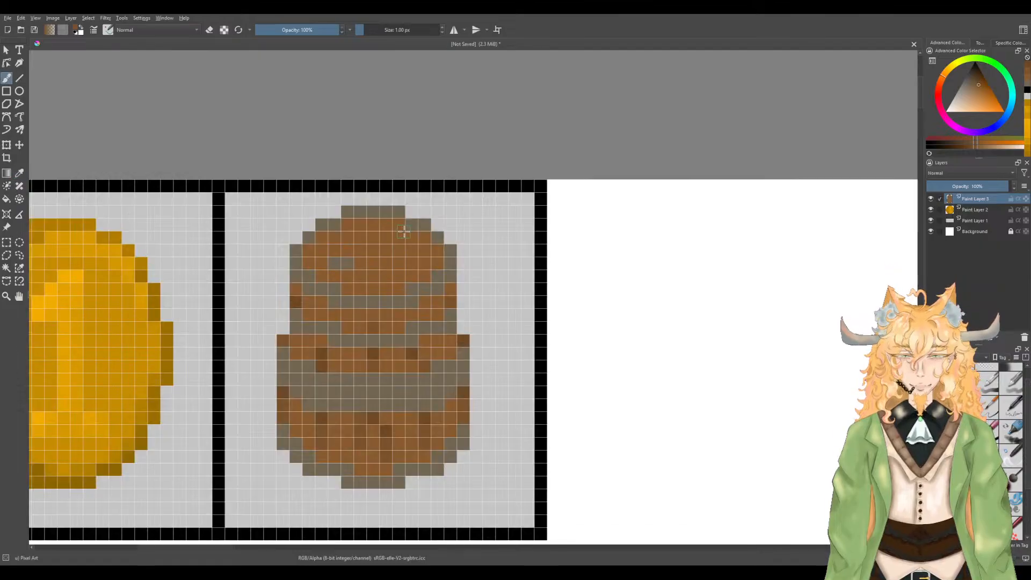
pyautogui.scroll(-1, 365, 236)
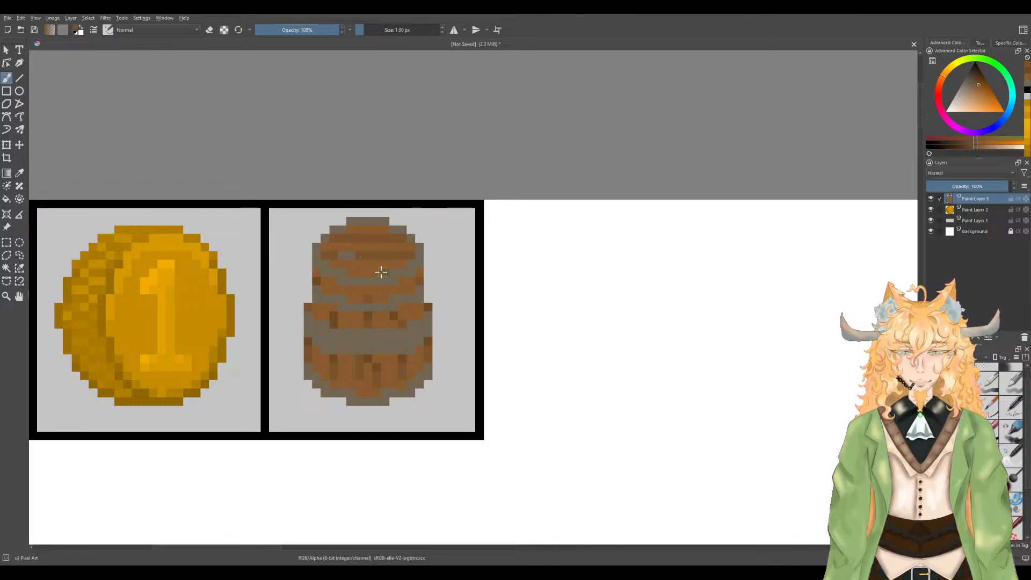
# Step: Sample the barrel's darker browns and add darker shading pixels to the plank lines on the lid
pyautogui.press('p')
pyautogui.click(368, 316)
pyautogui.press('b')
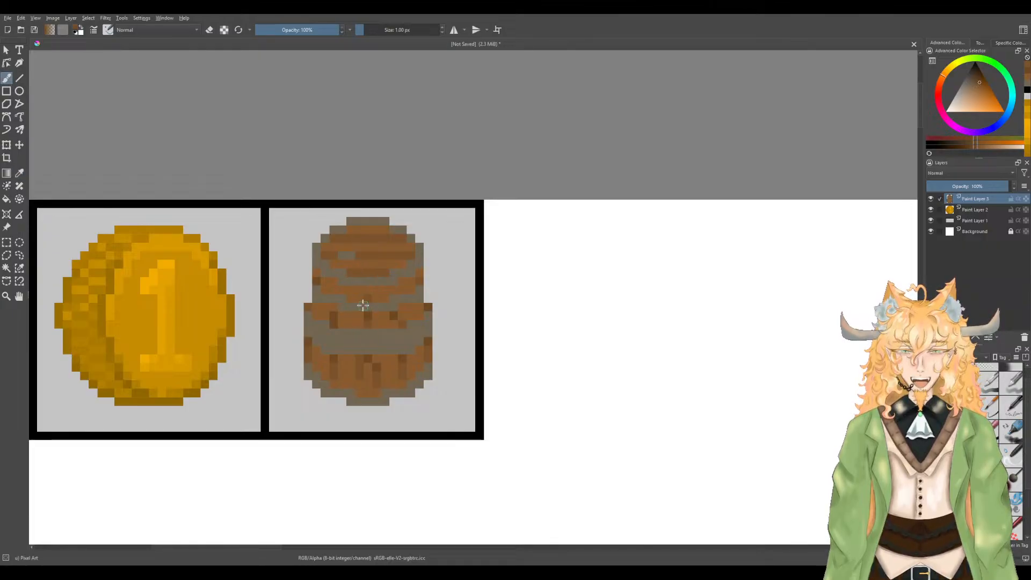
pyautogui.press('p')
pyautogui.click(371, 256)
pyautogui.press('b')
pyautogui.press('p')
pyautogui.click(365, 248)
pyautogui.press('b')
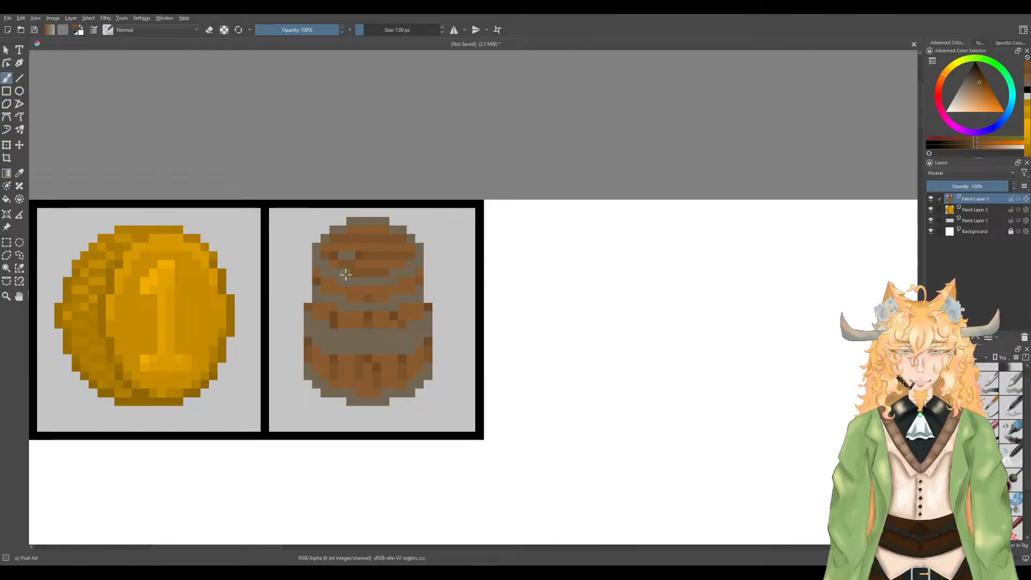
# Step: Sample the band's gray-brown, set it slightly darker, and shade the thick band's lower edge and the barrel's bottom rim
pyautogui.scroll(-3, 353, 288)
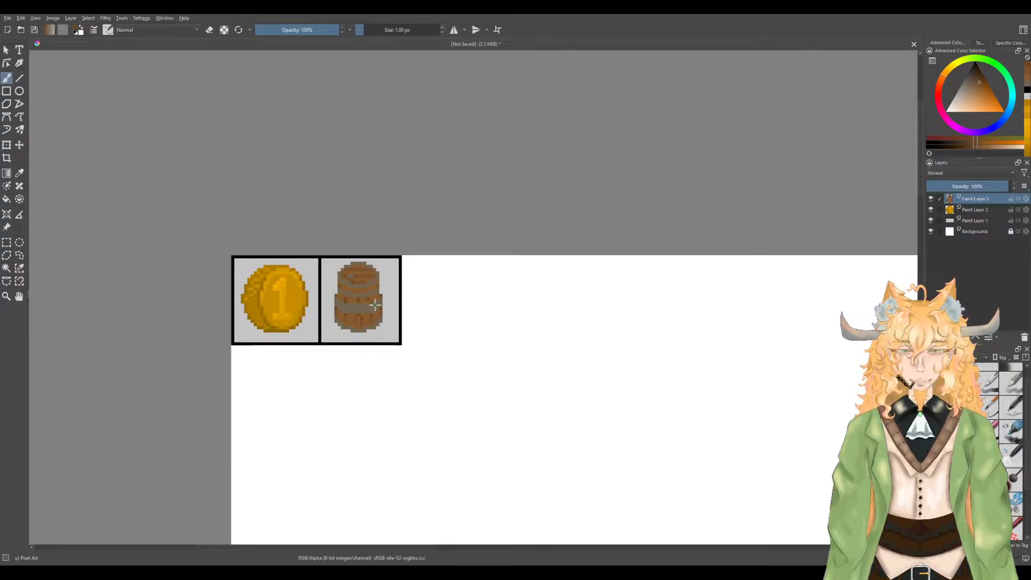
pyautogui.scroll(2, 375, 304)
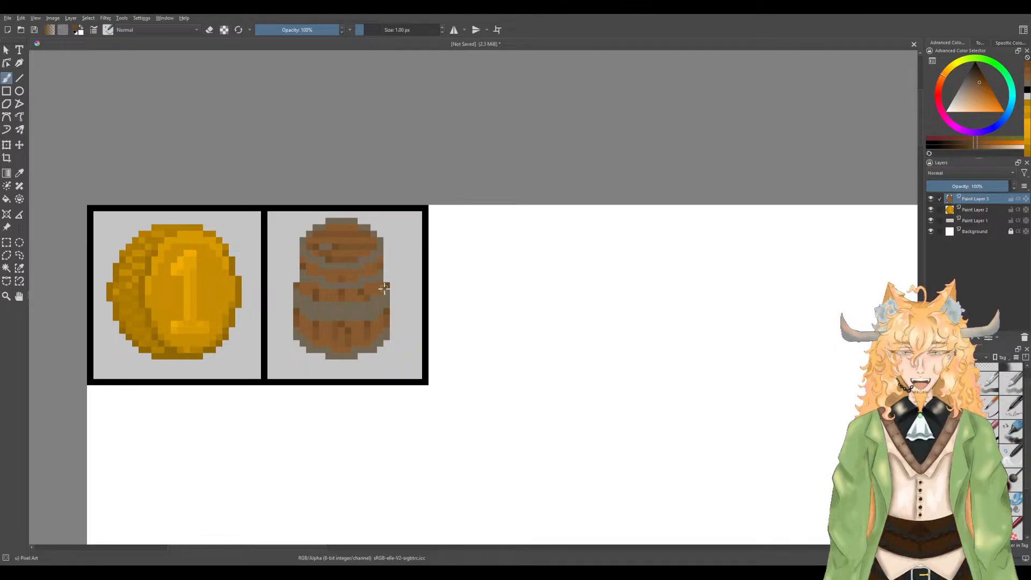
pyautogui.press('p')
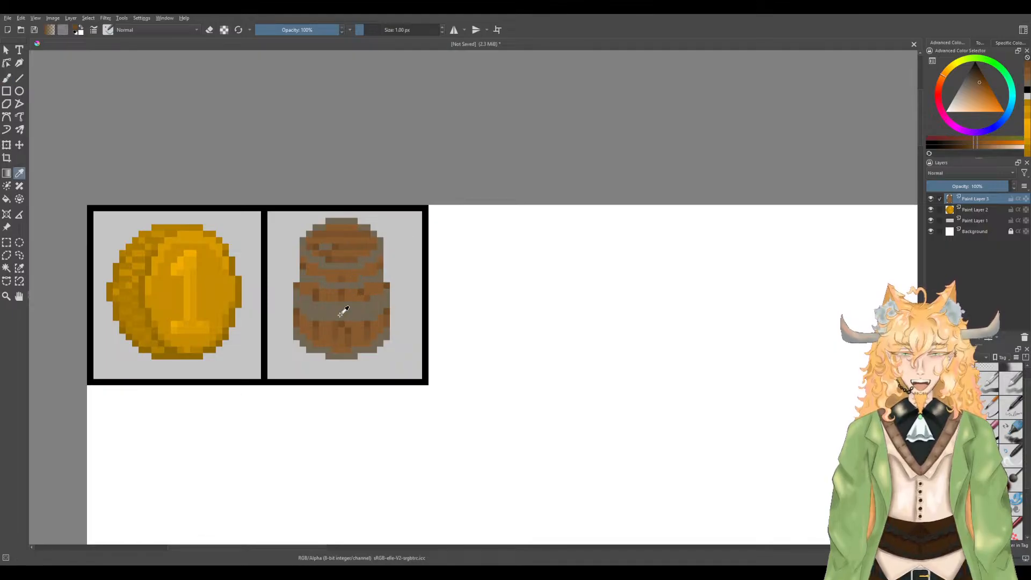
pyautogui.click(340, 294)
pyautogui.press('b')
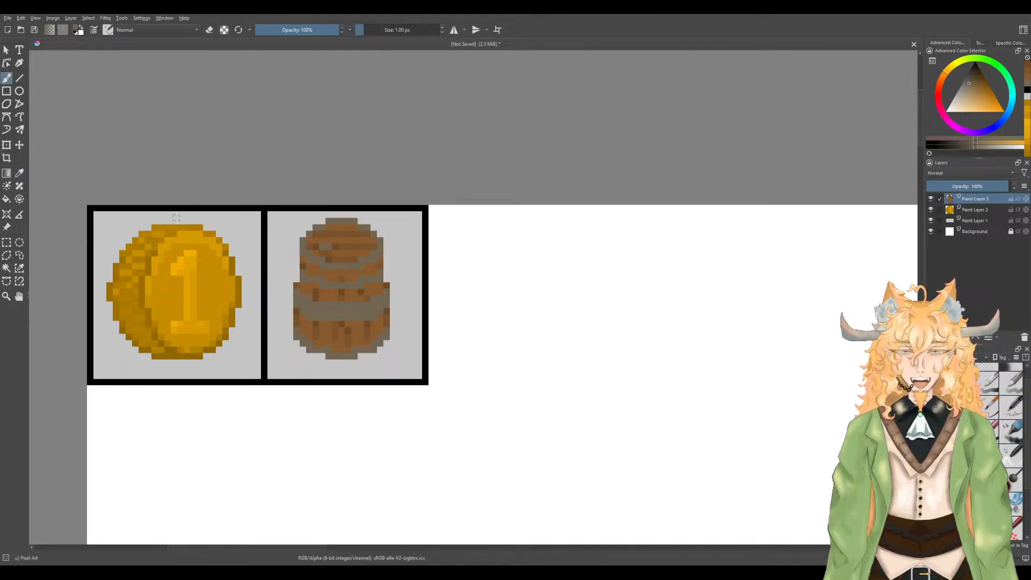
pyautogui.click(970, 82)
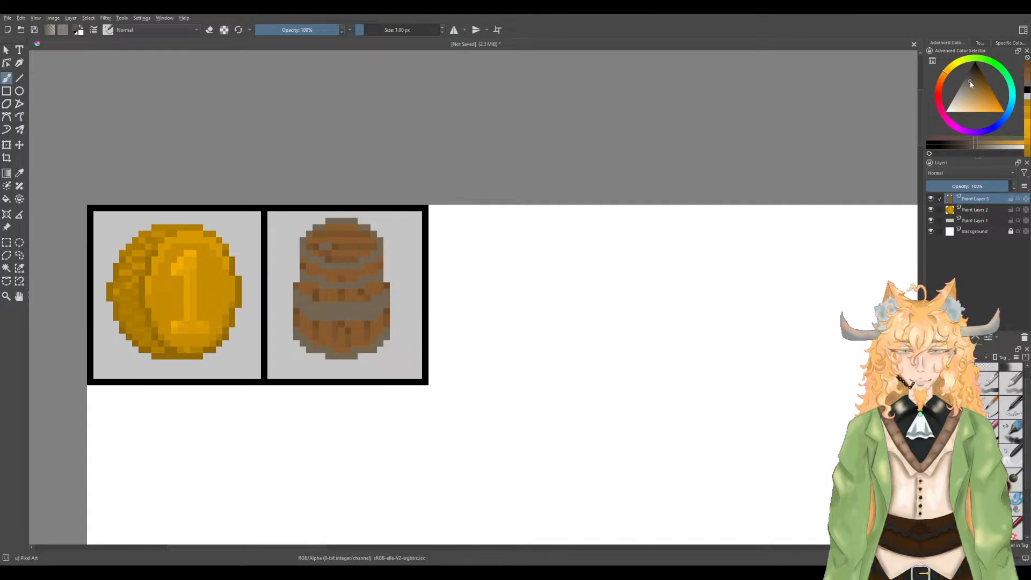
pyautogui.scroll(4, 410, 226)
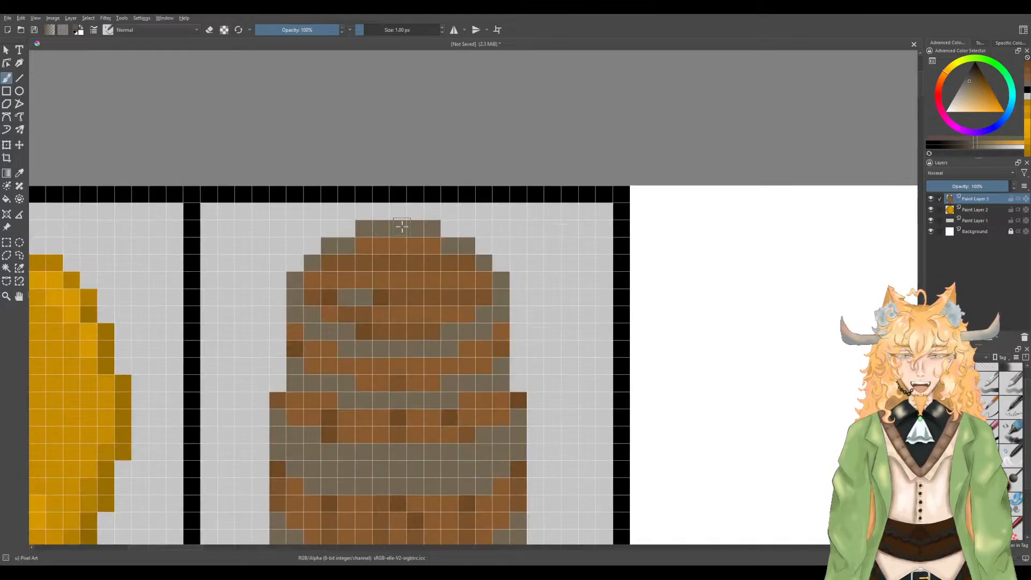
pyautogui.scroll(-2, 361, 223)
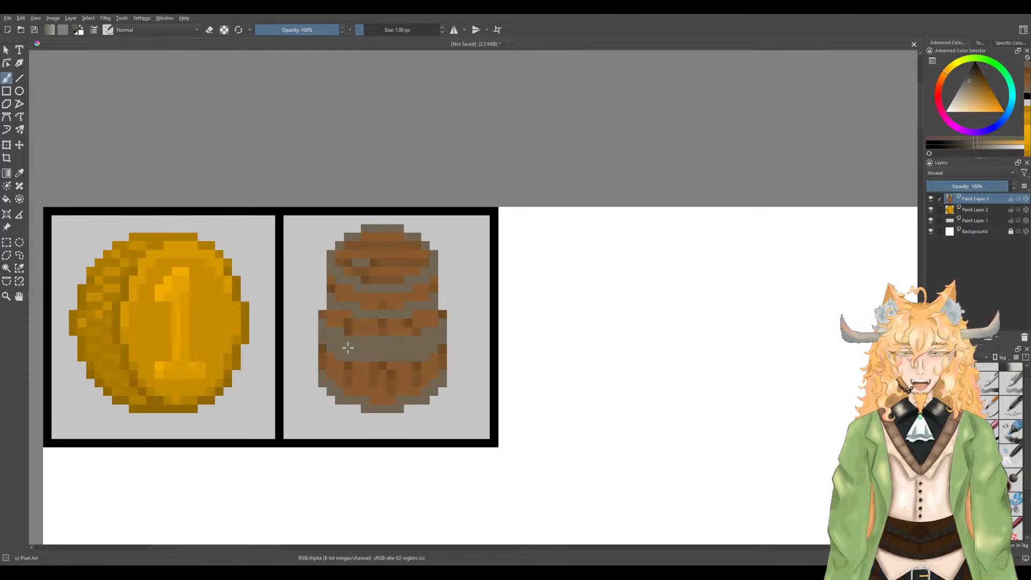
pyautogui.moveTo(368, 357)
pyautogui.mouseDown()
pyautogui.moveTo(420, 358)
pyautogui.moveTo(408, 352)
pyautogui.mouseUp()
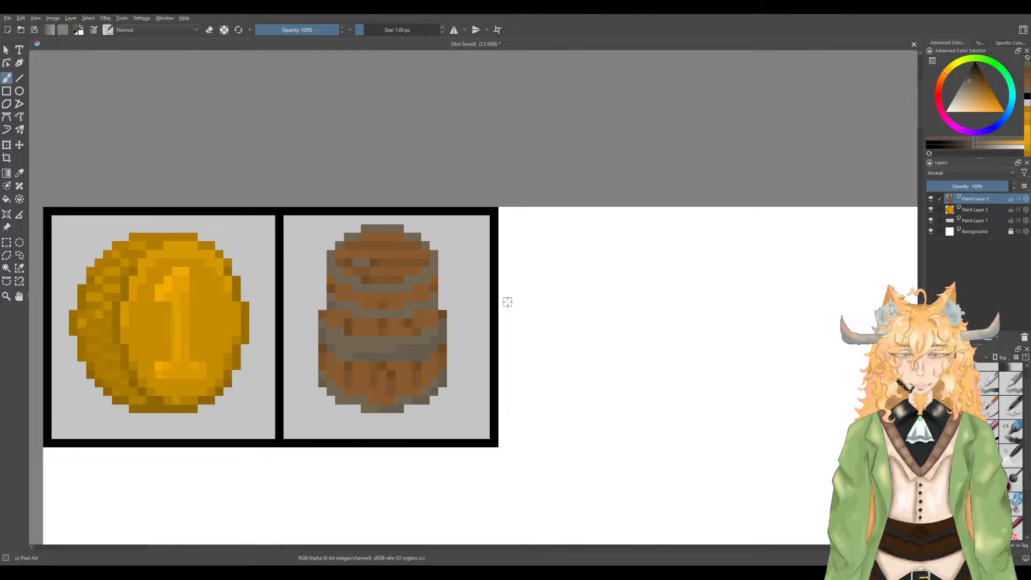
# Step: Set progressively lighter gray-browns and paint highlights on the barrel's top rim and thick middle band
pyautogui.click(969, 84)
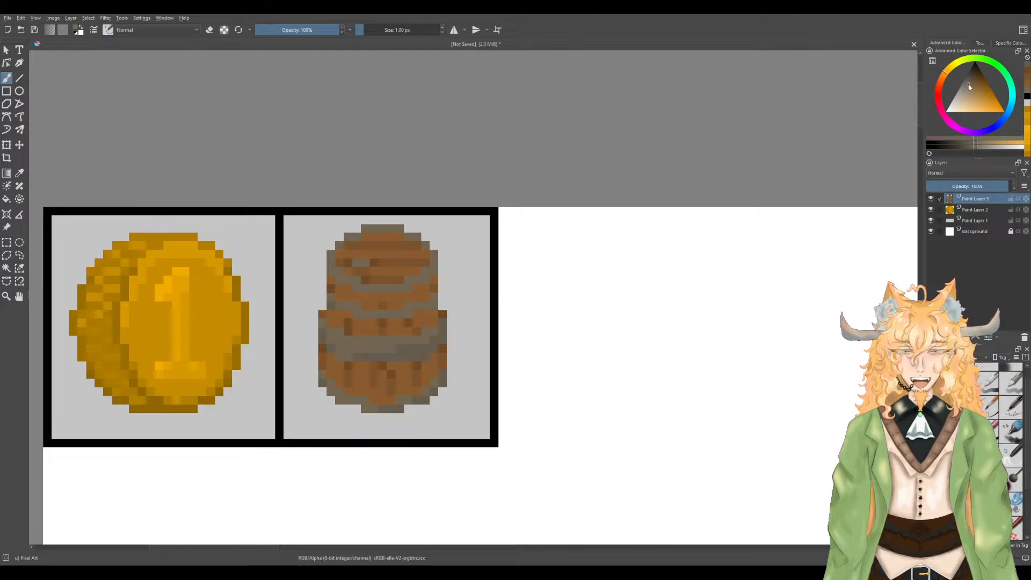
pyautogui.click(368, 228)
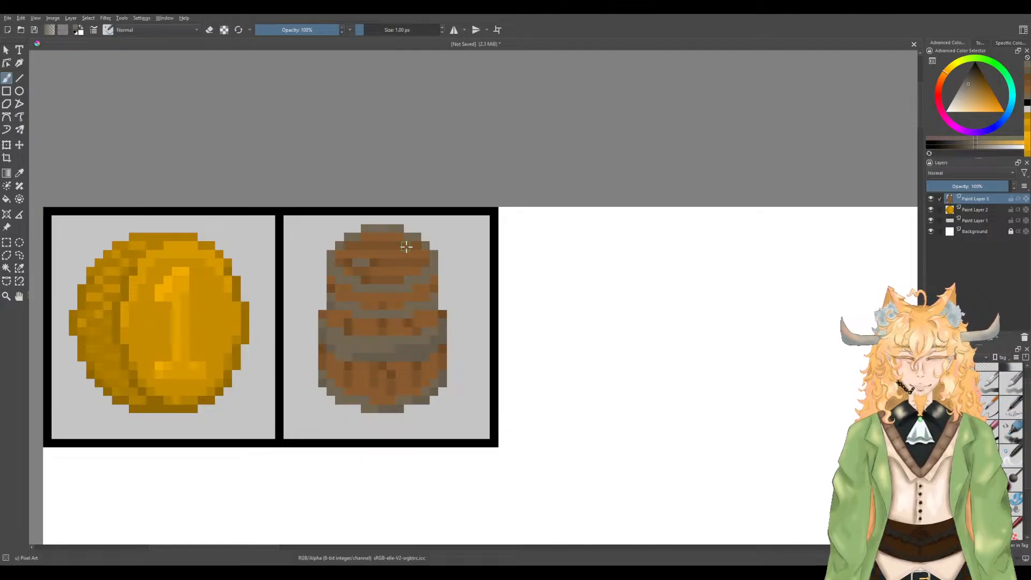
pyautogui.click(969, 87)
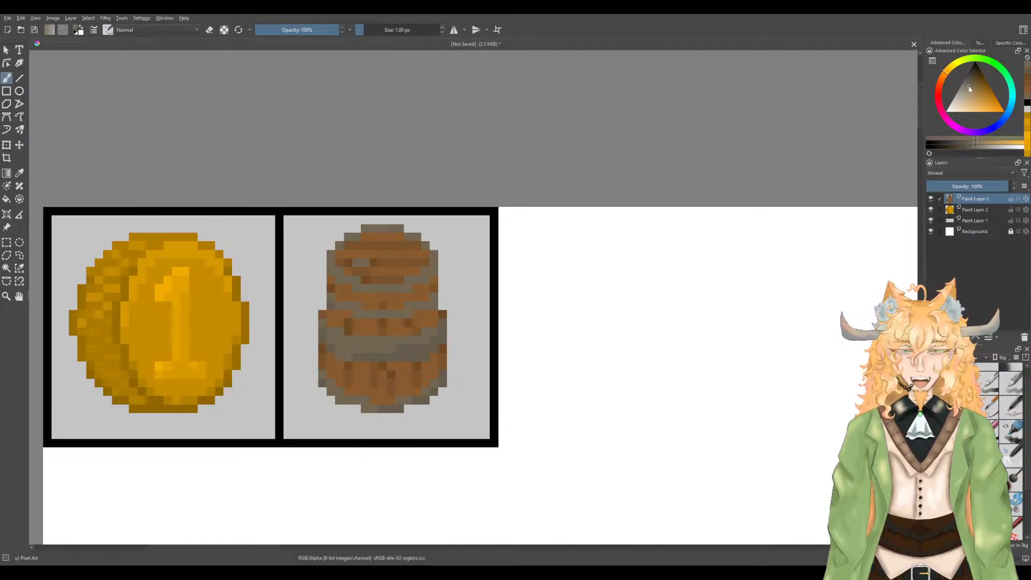
pyautogui.moveTo(379, 229); pyautogui.dragTo(360, 234)
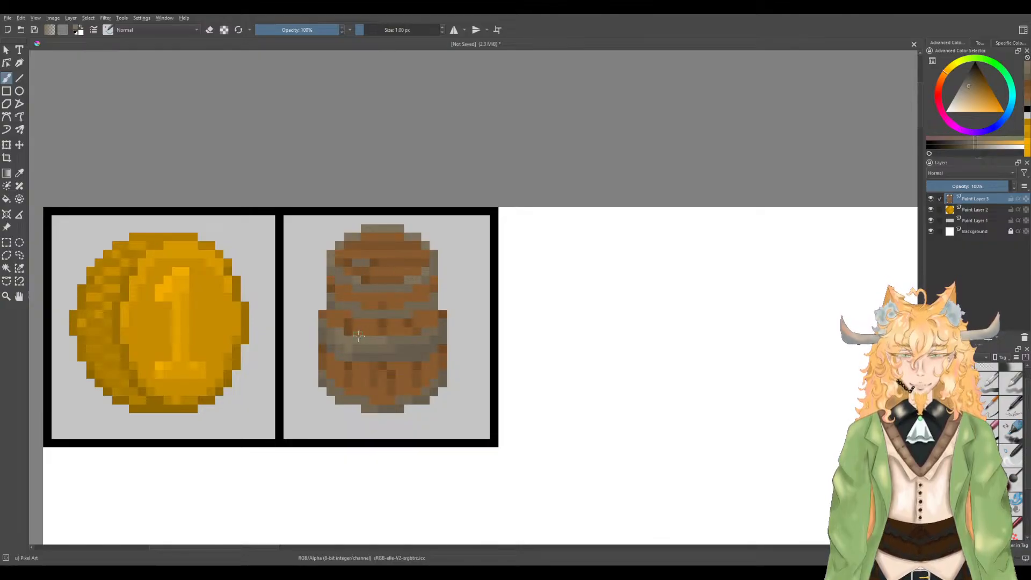
# Step: Sample the barrel's orange-brown, set it slightly darker, and shade the planks above and below the thick band
pyautogui.scroll(-3, 357, 335)
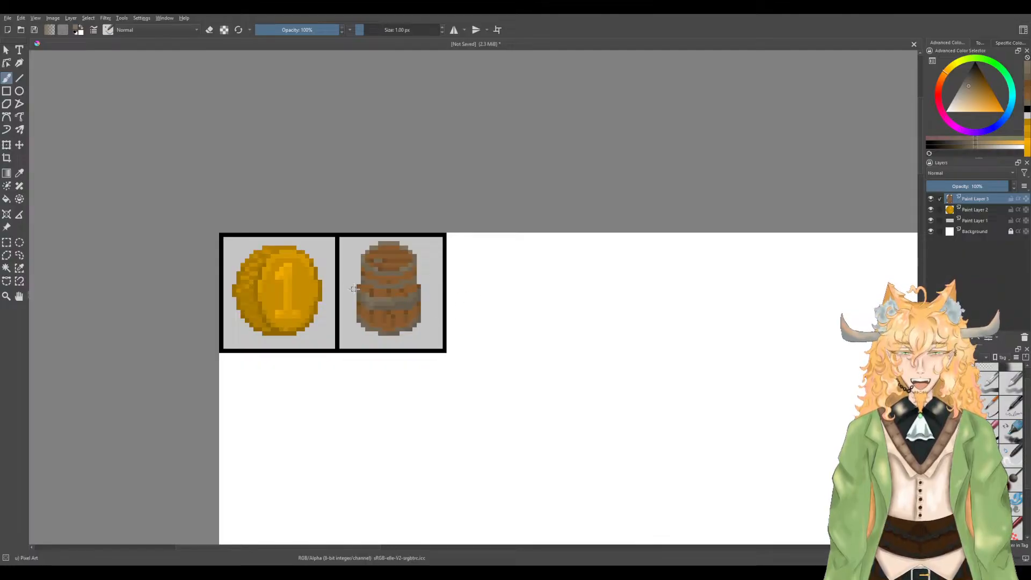
pyautogui.scroll(4, 353, 291)
pyautogui.scroll(-2, 383, 285)
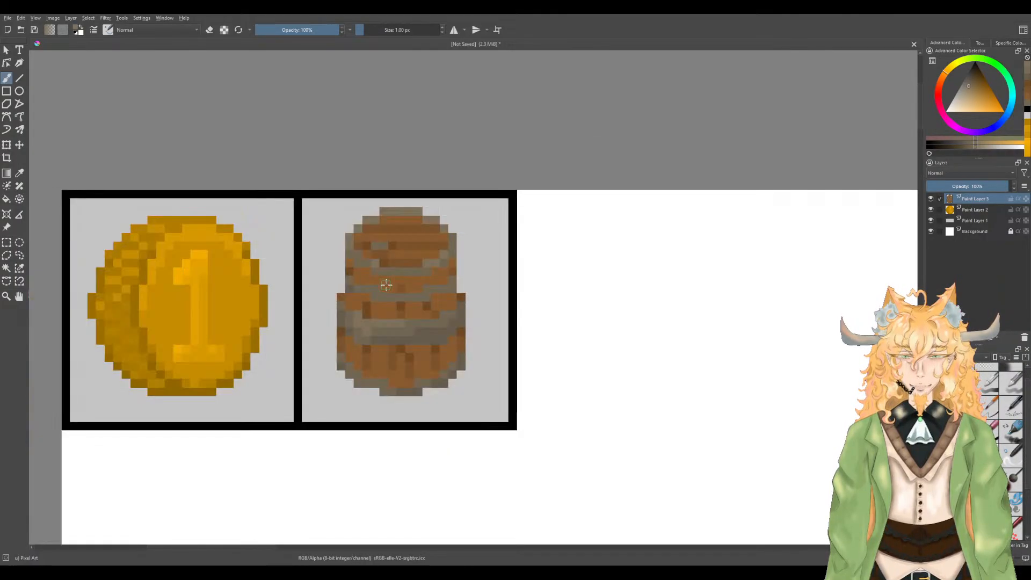
pyautogui.press('p')
pyautogui.click(443, 300)
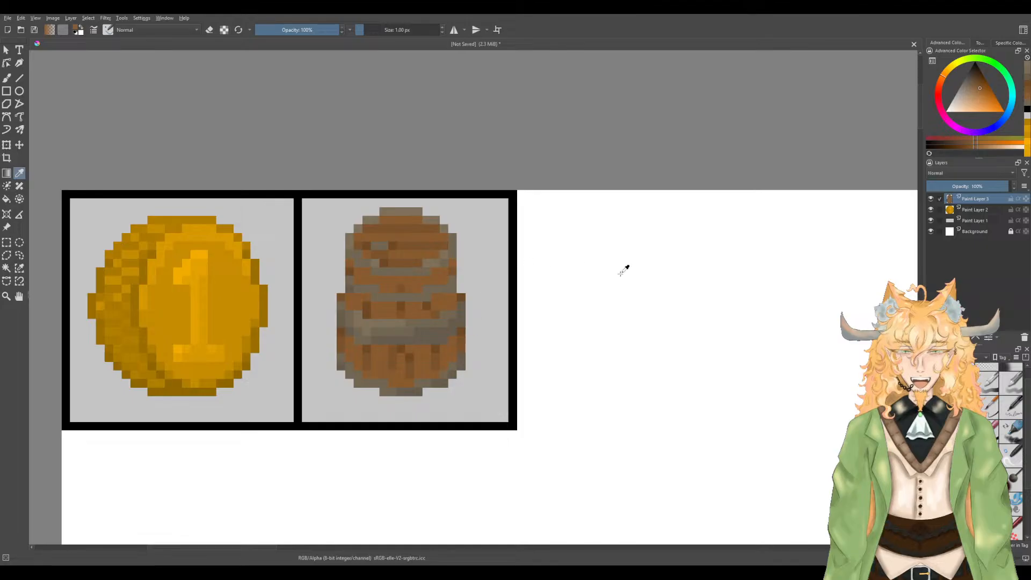
pyautogui.press('b')
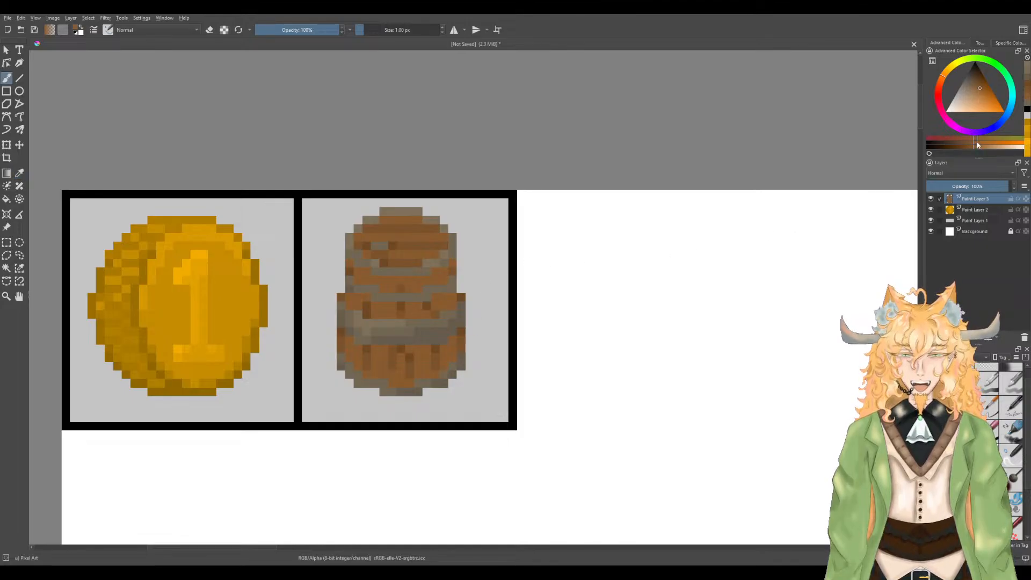
pyautogui.click(980, 87)
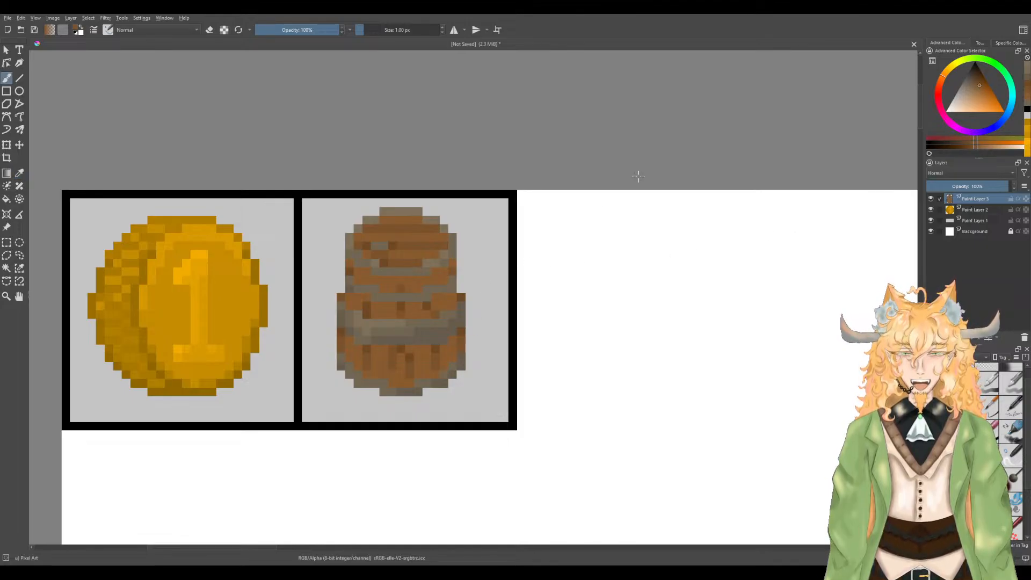
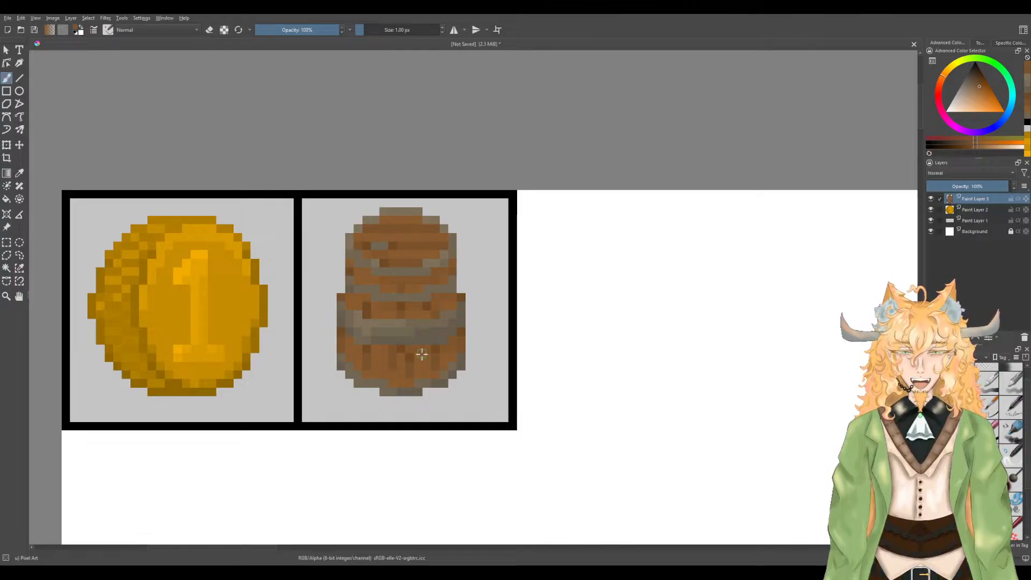
pyautogui.scroll(-2, 427, 365)
pyautogui.scroll(3, 427, 365)
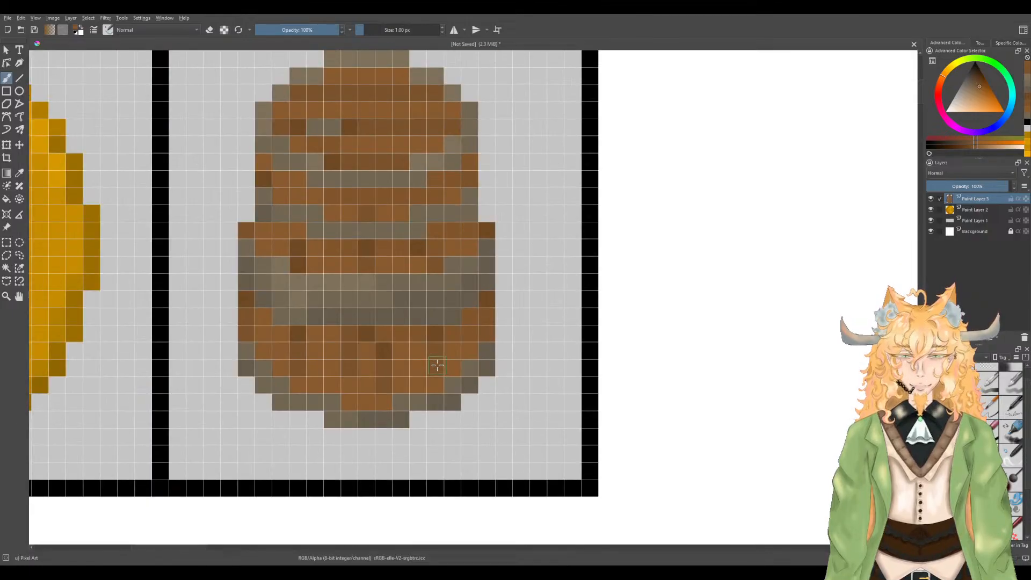
pyautogui.scroll(-1, 426, 369)
pyautogui.scroll(-2, 425, 370)
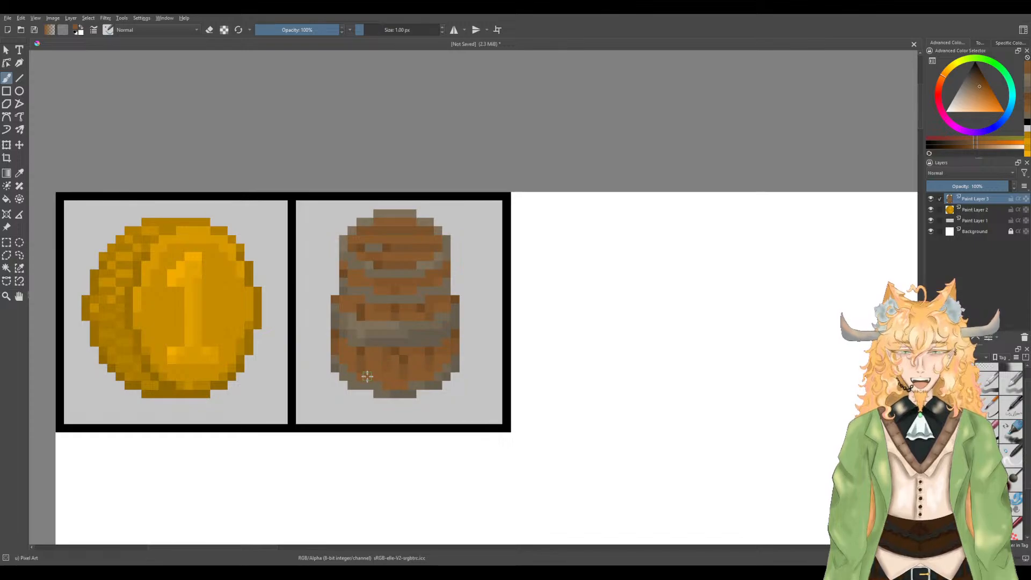
# Step: Blend the shading on the barrel's lower planks with brown tones sampled from the wood
pyautogui.press('p')
pyautogui.press('b')
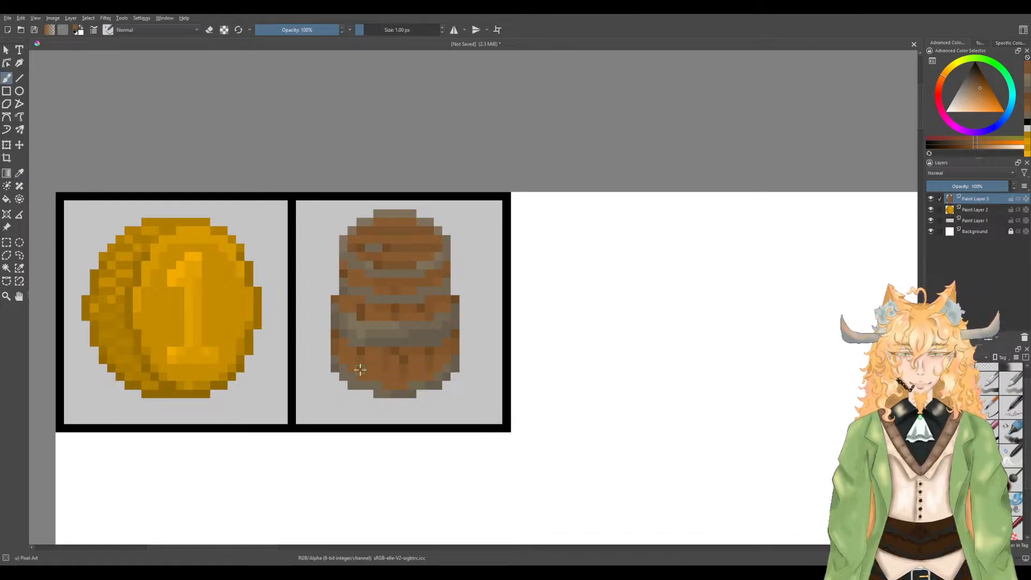
pyautogui.press('p')
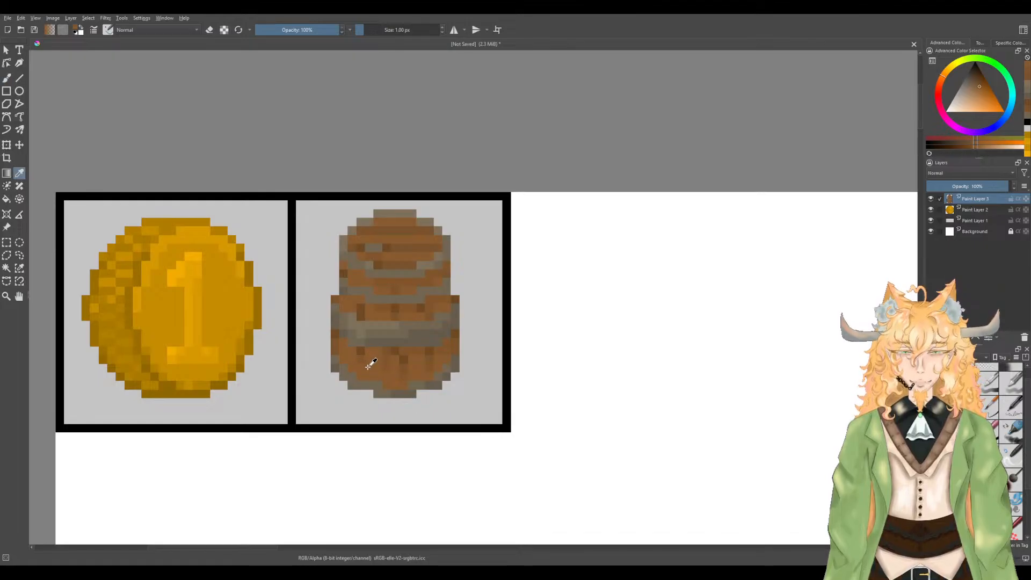
pyautogui.press('b')
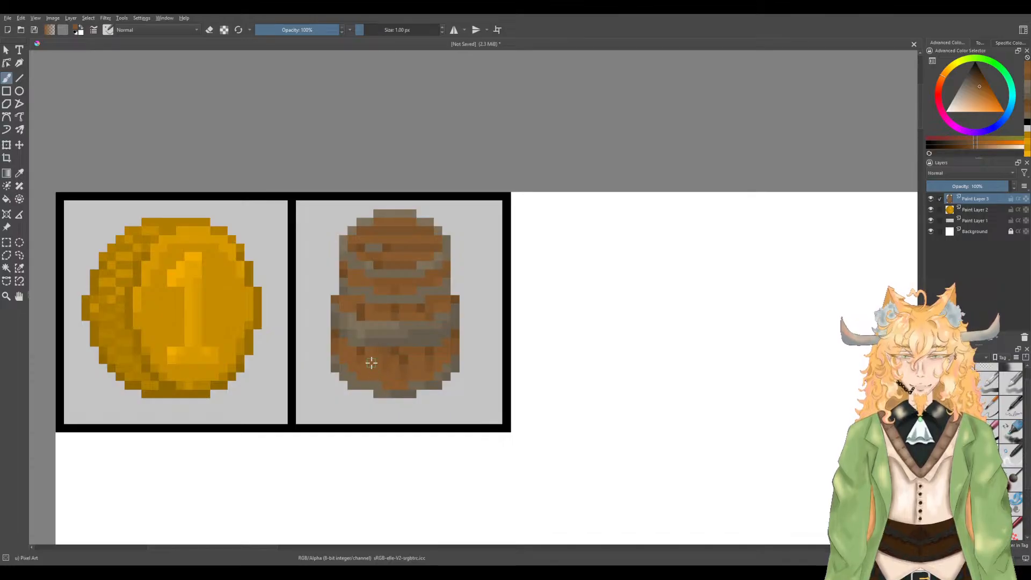
pyautogui.press('p')
pyautogui.press('b')
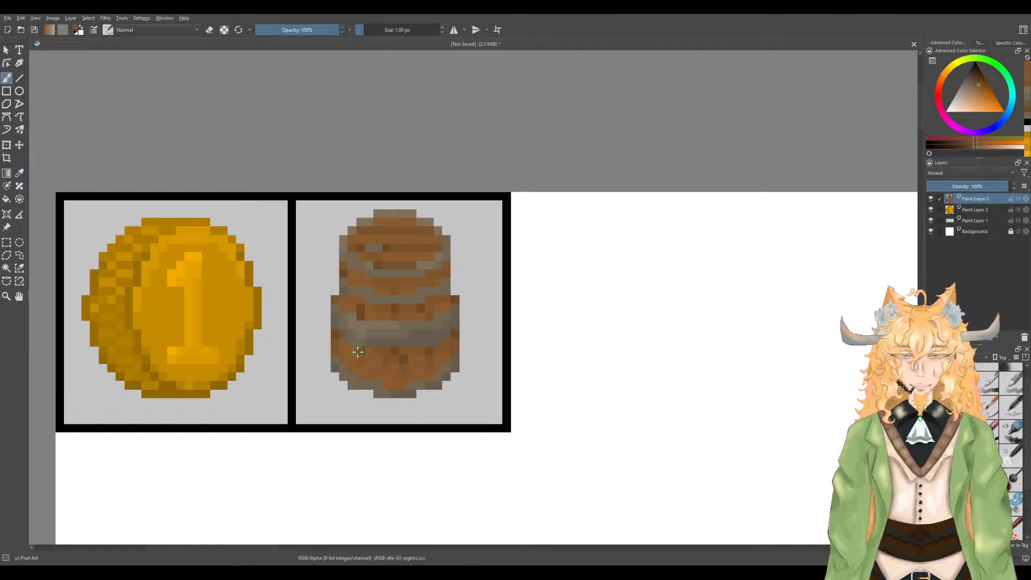
pyautogui.scroll(-2, 358, 352)
pyautogui.scroll(1, 352, 341)
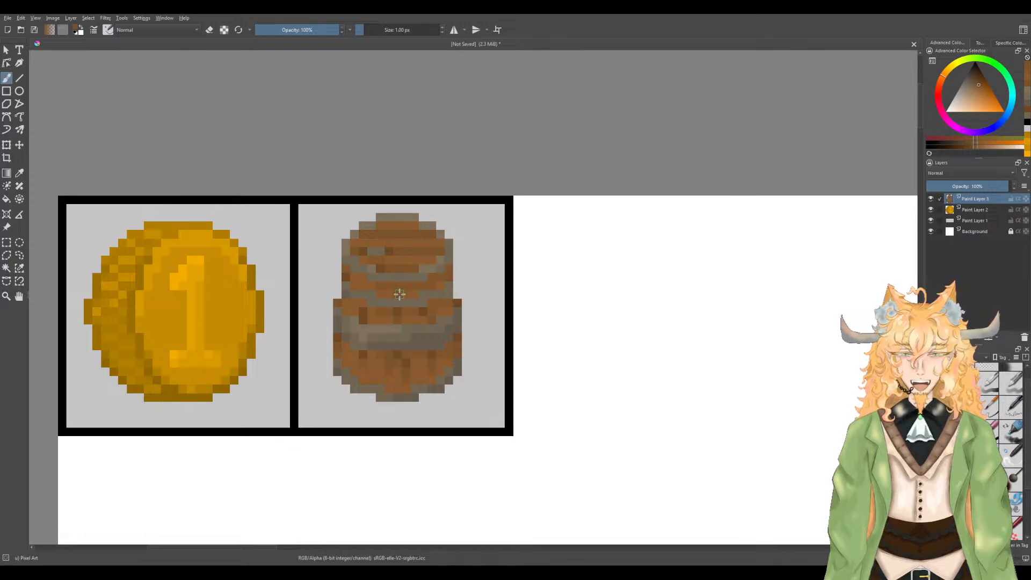
pyautogui.moveTo(449, 305); pyautogui.dragTo(398, 299)
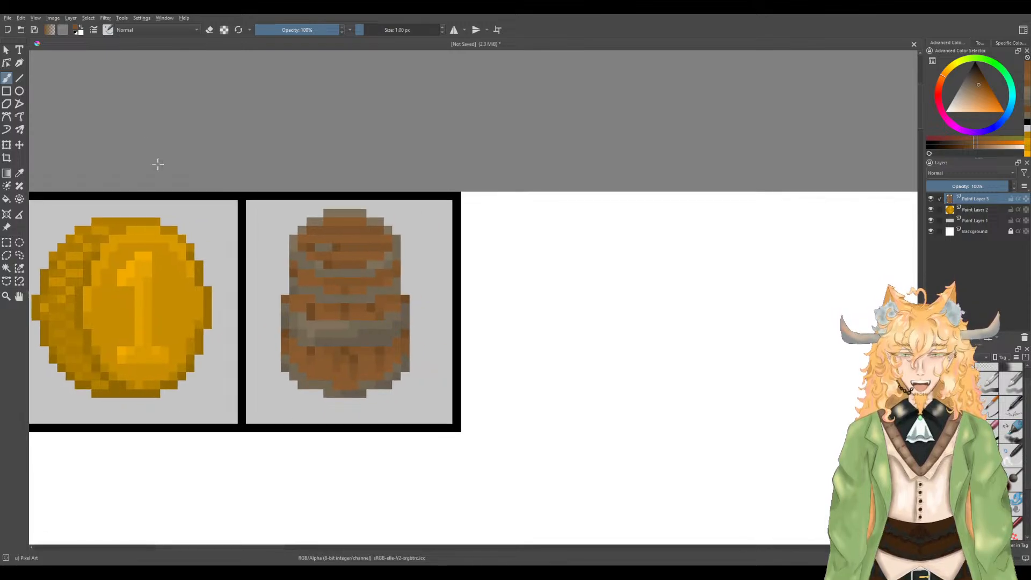
pyautogui.click(6, 92)
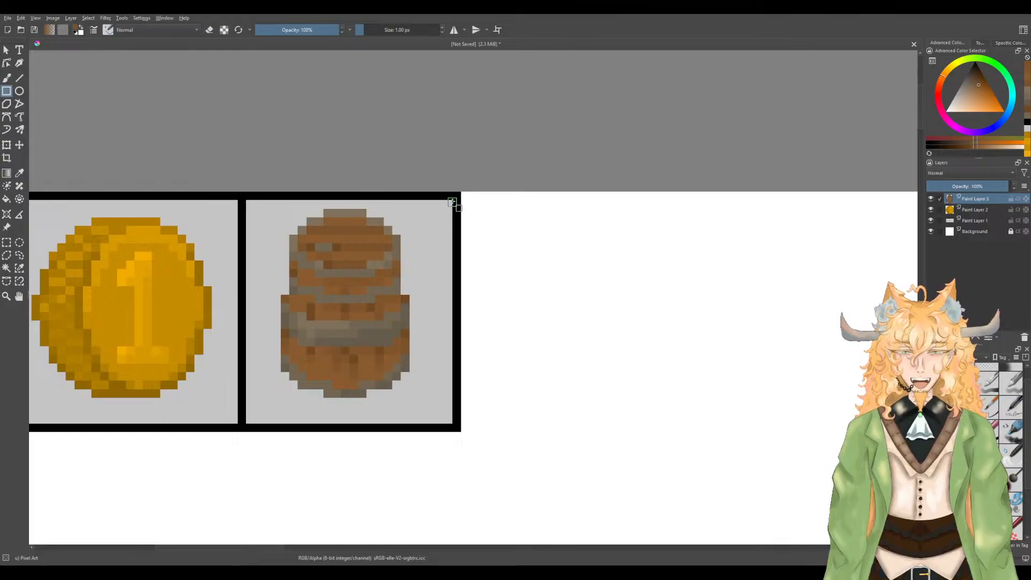
pyautogui.moveTo(458, 196); pyautogui.dragTo(664, 423)
pyautogui.rightClick(664, 423)
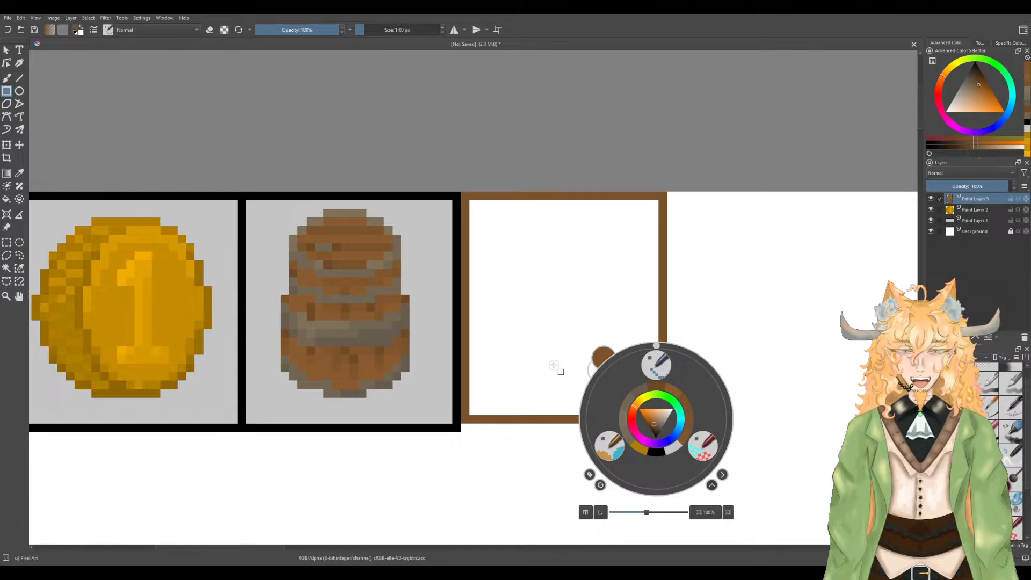
pyautogui.click(553, 367)
pyautogui.hotkey('ctrl', 'z')
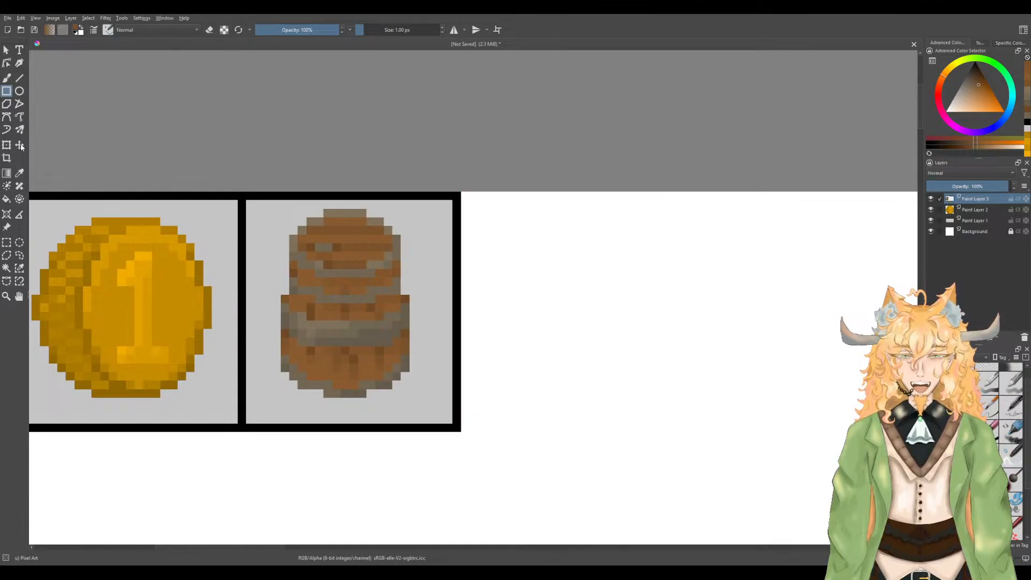
# Step: Mark out the third tile's bottom edge beside the barrel tile with spaced three-pixel brown dashes, ending in a short vertical corner mark
pyautogui.click(19, 78)
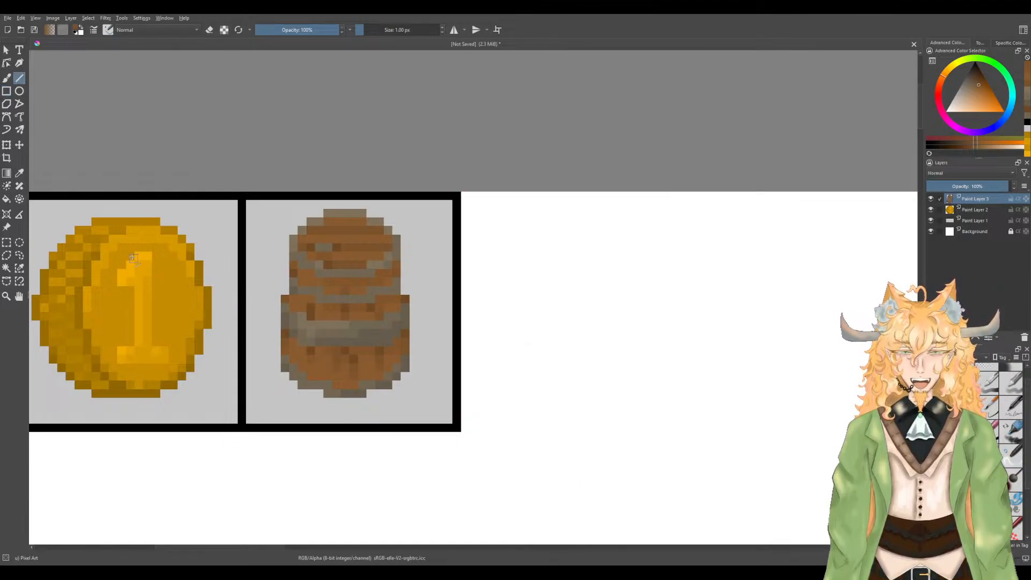
pyautogui.click(7, 78)
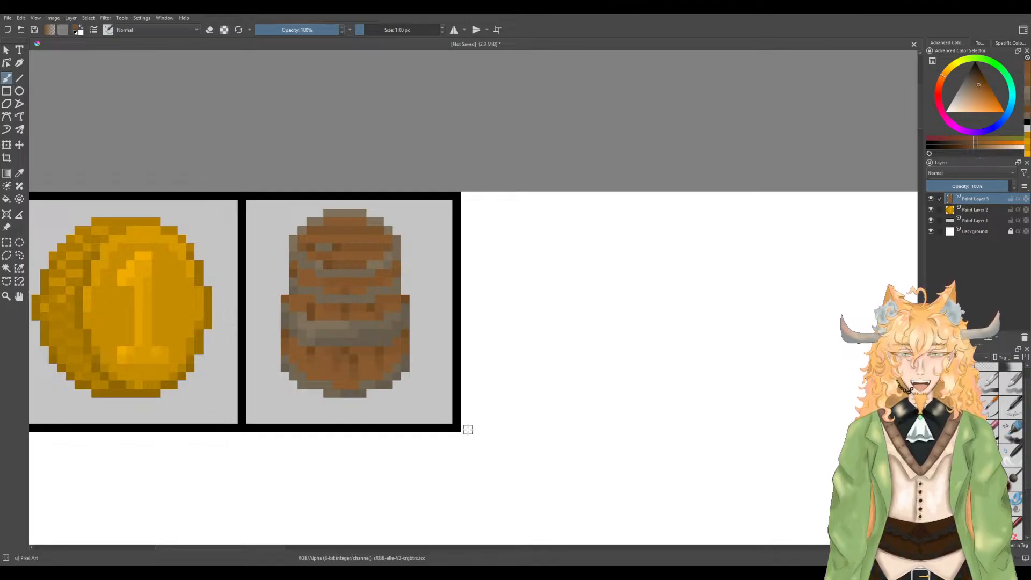
pyautogui.scroll(4, 467, 428)
pyautogui.moveTo(446, 427); pyautogui.dragTo(488, 432)
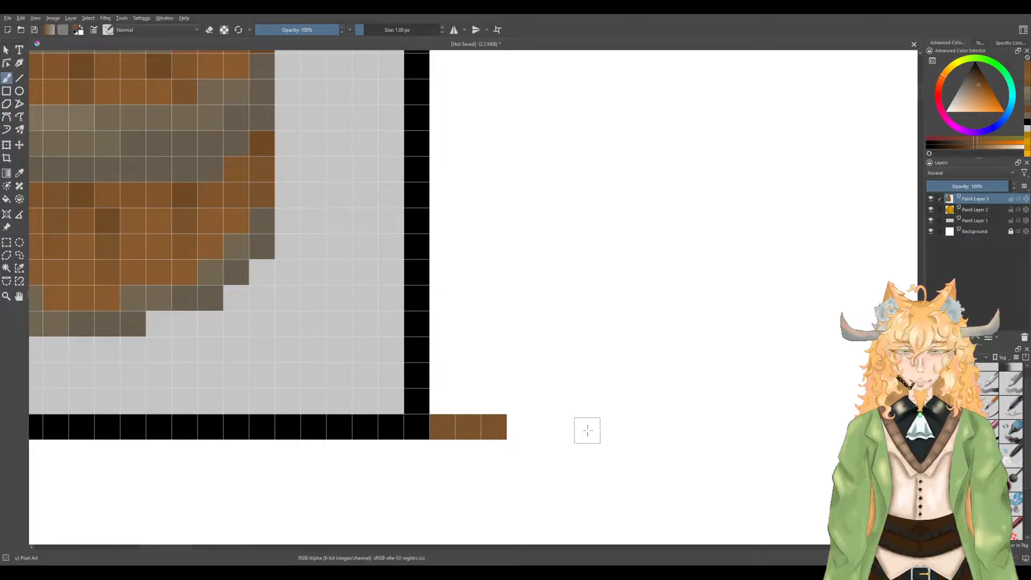
pyautogui.moveTo(596, 429)
pyautogui.mouseDown()
pyautogui.moveTo(652, 426)
pyautogui.moveTo(334, 384)
pyautogui.mouseUp()
pyautogui.moveTo(444, 382)
pyautogui.mouseDown()
pyautogui.moveTo(489, 387)
pyautogui.moveTo(395, 379)
pyautogui.mouseUp()
pyautogui.moveTo(490, 376); pyautogui.dragTo(555, 375)
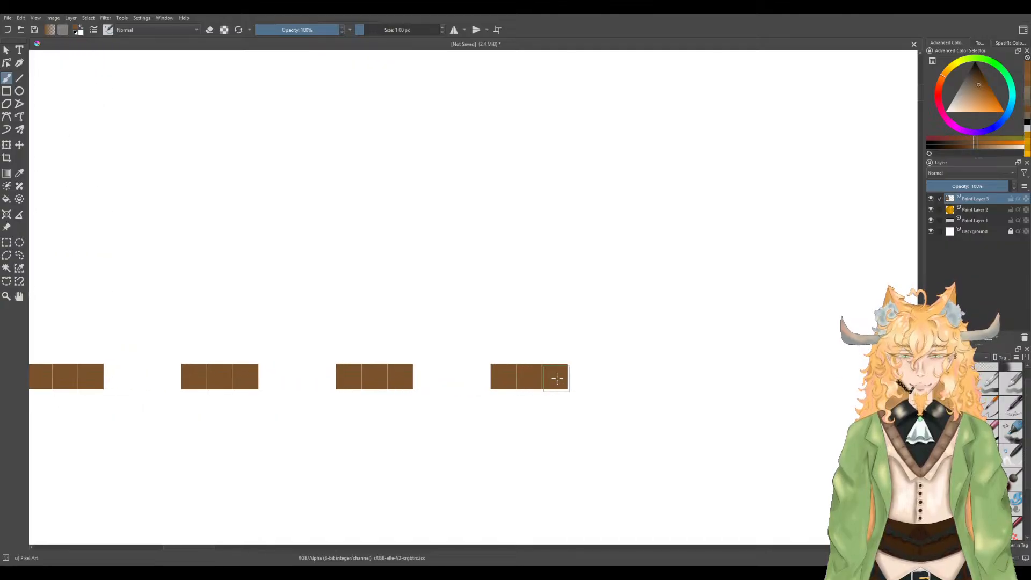
pyautogui.scroll(-1, 555, 377)
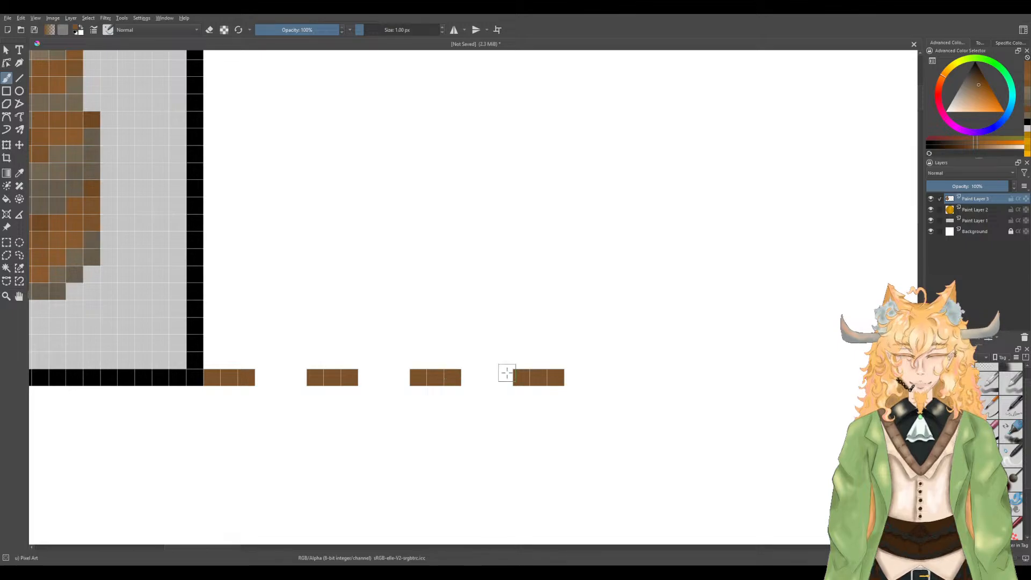
pyautogui.moveTo(575, 366); pyautogui.dragTo(576, 349)
pyautogui.scroll(-2, 451, 352)
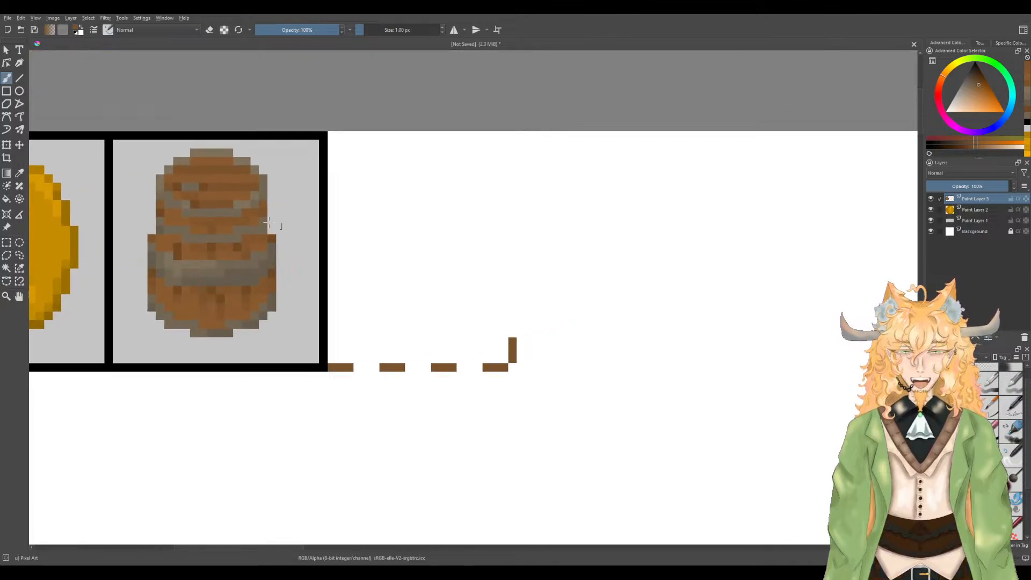
# Step: Join the bottom guide marks with a straight line, switch to black and outline the third tile's frame beside the barrel tile
pyautogui.click(19, 79)
pyautogui.moveTo(325, 368); pyautogui.dragTo(514, 366)
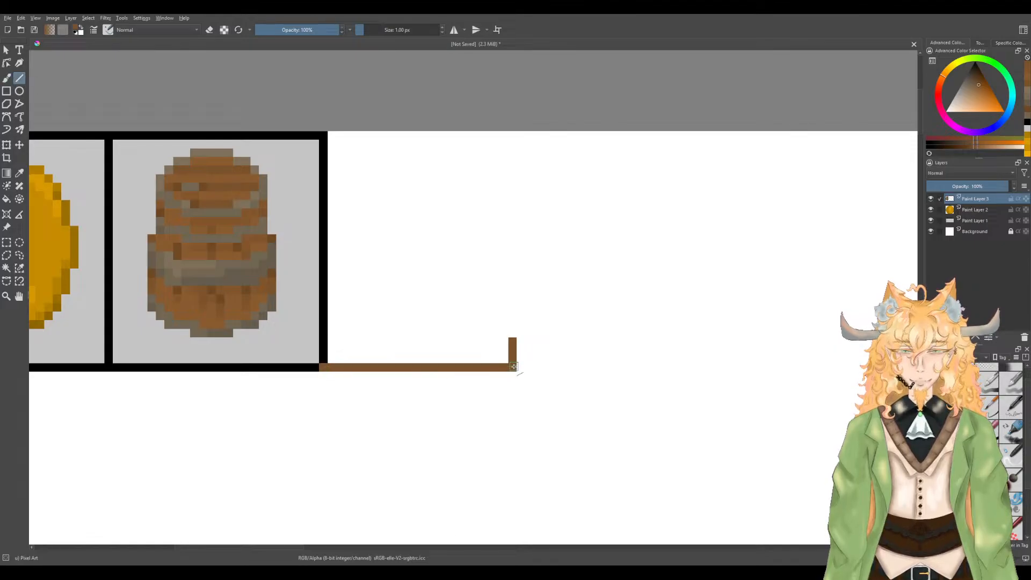
pyautogui.press('d')
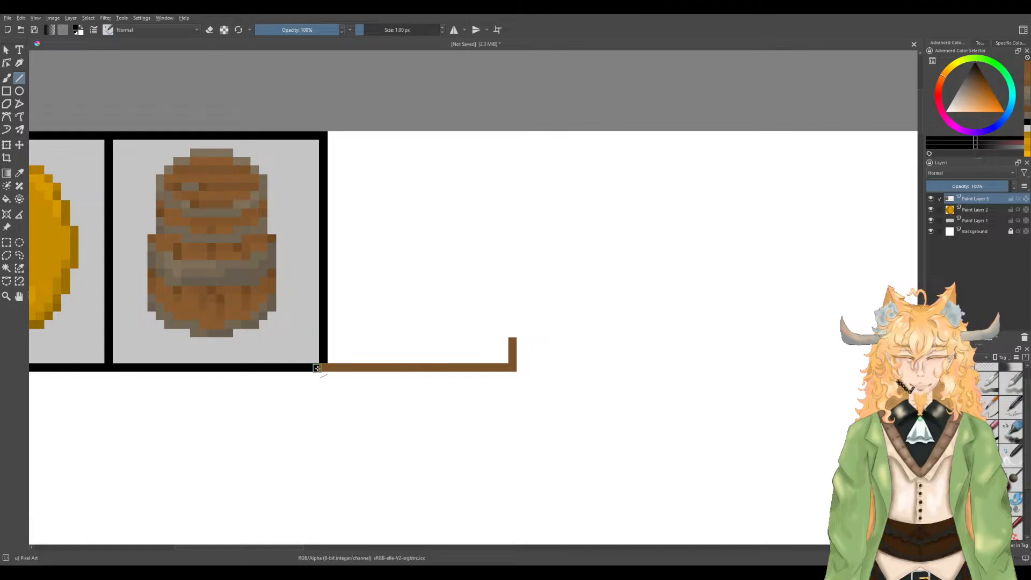
pyautogui.moveTo(324, 368); pyautogui.dragTo(320, 130)
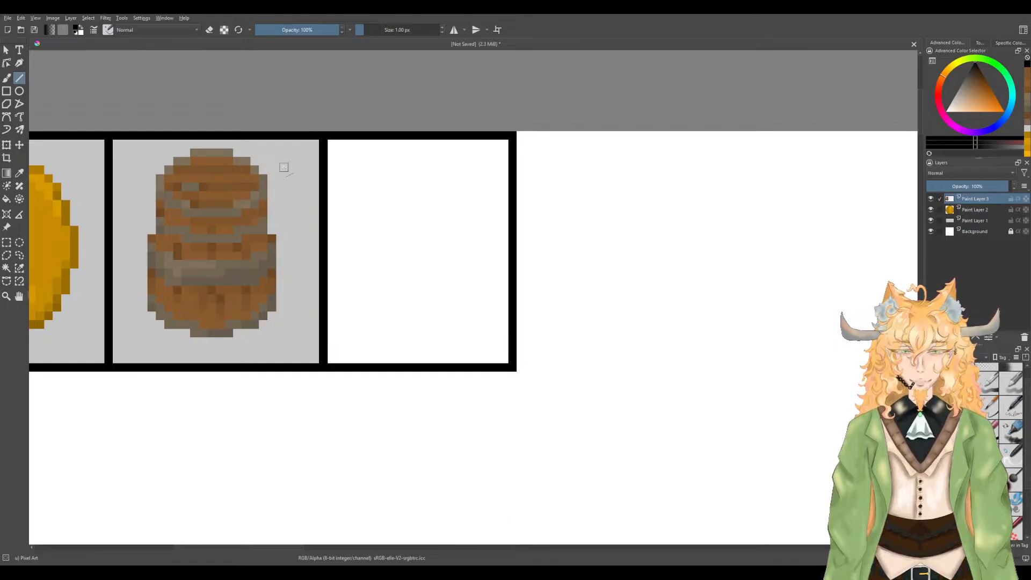
# Step: Paint spaced three-pixel black dashes along the third tile's inner bottom edge to gauge its width
pyautogui.scroll(-2, 284, 168)
pyautogui.scroll(1, 284, 173)
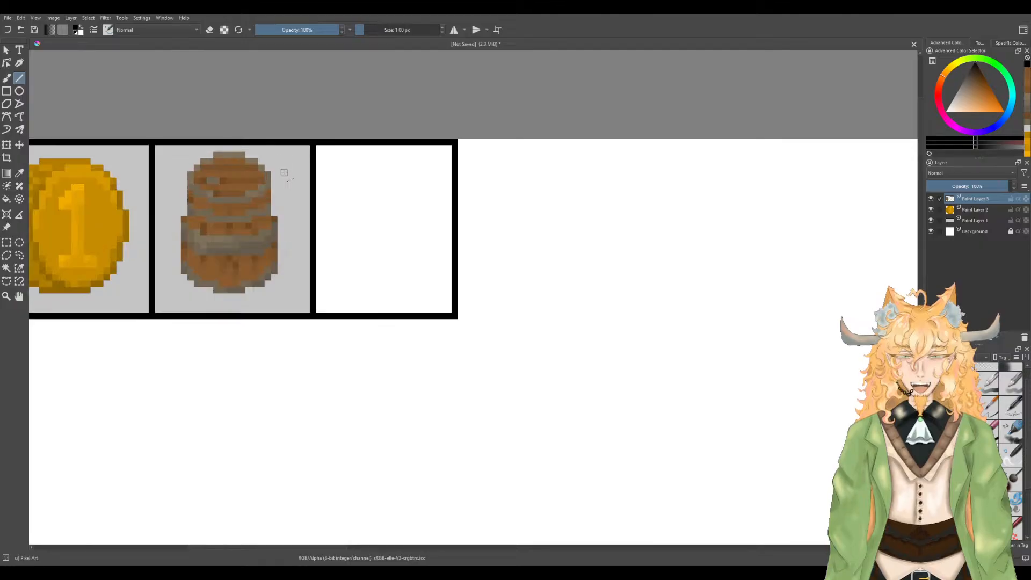
pyautogui.click(7, 78)
pyautogui.scroll(3, 329, 295)
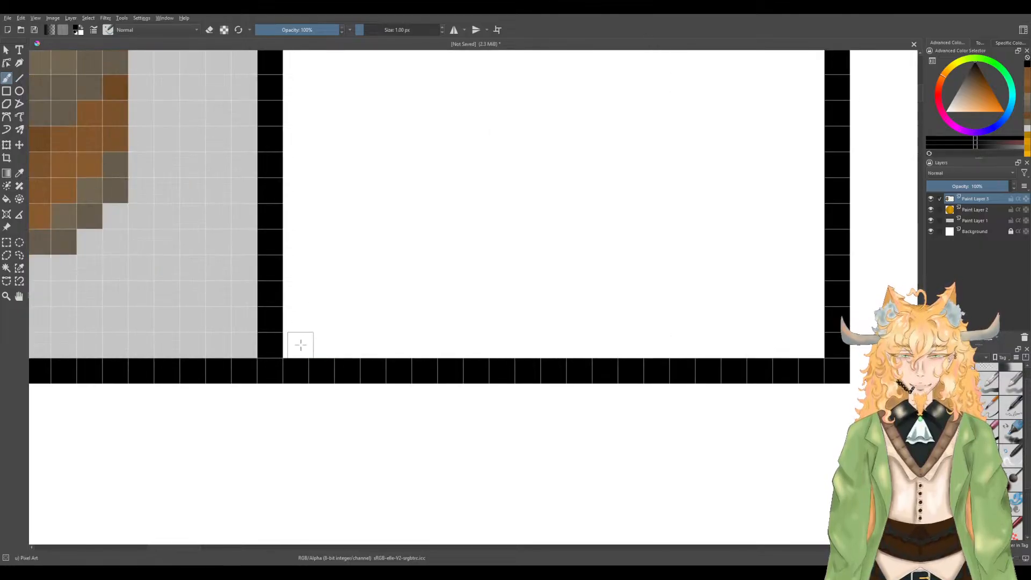
pyautogui.moveTo(301, 344); pyautogui.dragTo(343, 345)
pyautogui.moveTo(449, 350)
pyautogui.mouseDown()
pyautogui.moveTo(497, 350)
pyautogui.moveTo(315, 329)
pyautogui.moveTo(430, 326)
pyautogui.mouseUp()
pyautogui.moveTo(517, 324); pyautogui.dragTo(576, 326)
pyautogui.scroll(-4, 576, 326)
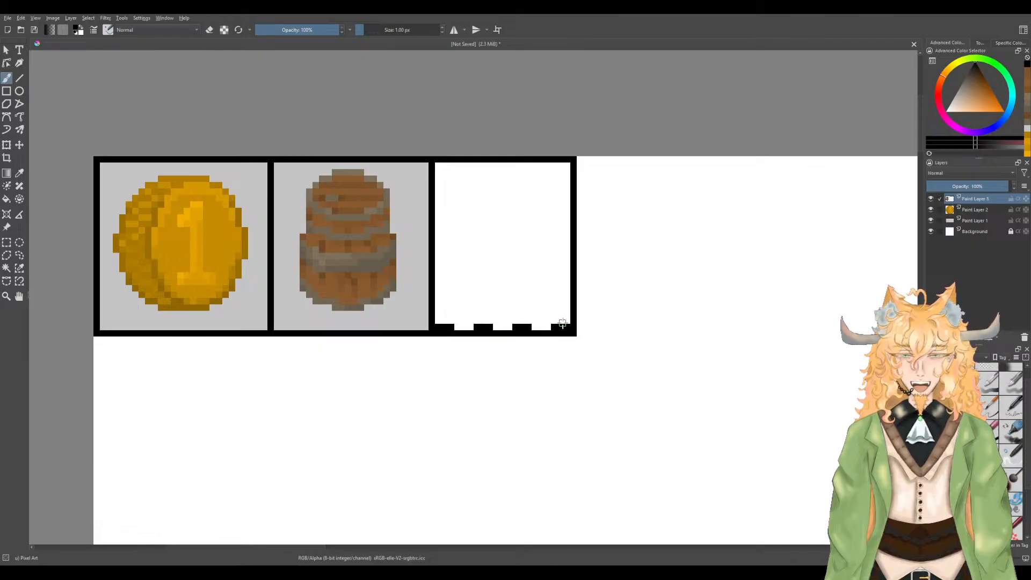
# Step: Remove the black dashes and widen the third tile's frame by three pixels, erasing its old right edge and redrawing it in black
pyautogui.moveTo(564, 326)
pyautogui.mouseDown()
pyautogui.moveTo(437, 323)
pyautogui.moveTo(445, 337)
pyautogui.moveTo(449, 296)
pyautogui.moveTo(417, 313)
pyautogui.mouseUp()
pyautogui.scroll(3, 437, 323)
pyautogui.scroll(-1, 428, 295)
pyautogui.press('e')
pyautogui.moveTo(403, 118)
pyautogui.mouseDown()
pyautogui.moveTo(405, 340)
pyautogui.moveTo(240, 340)
pyautogui.mouseUp()
pyautogui.press('e')
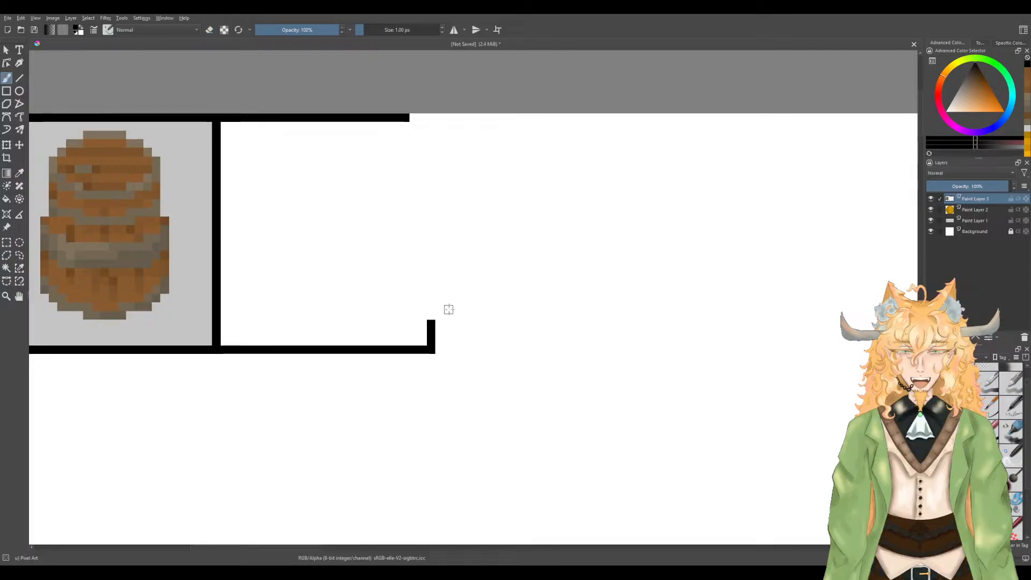
pyautogui.moveTo(430, 322)
pyautogui.mouseDown()
pyautogui.moveTo(422, 220)
pyautogui.moveTo(431, 151)
pyautogui.moveTo(418, 115)
pyautogui.moveTo(408, 115)
pyautogui.mouseUp()
pyautogui.press('e')
pyautogui.moveTo(423, 220); pyautogui.dragTo(422, 241)
pyautogui.press('e')
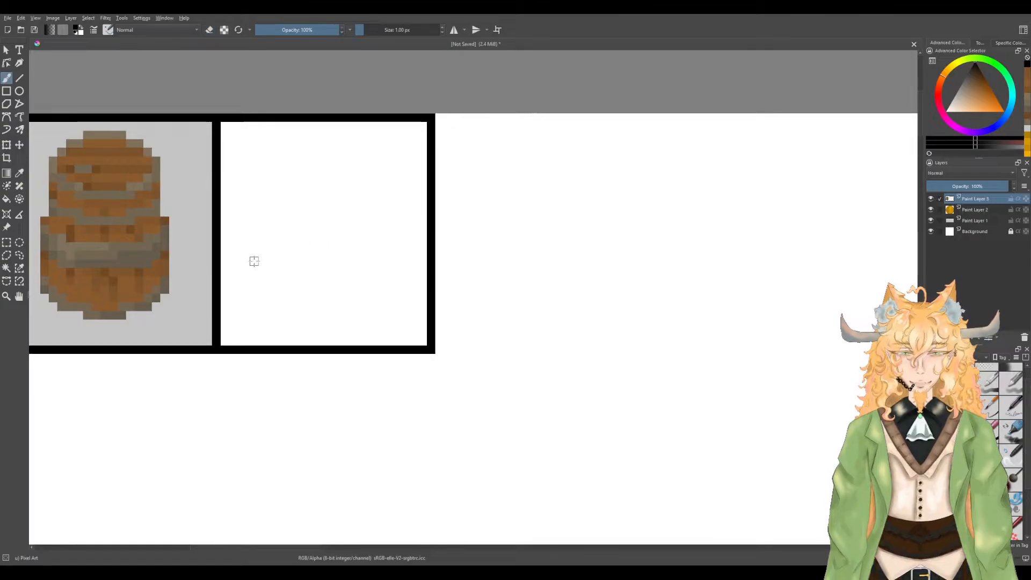
# Step: Cut the third tile's frame from Paint Layer 3, paste it above Paint Layer 1 and clear the selection
pyautogui.scroll(-1, 283, 268)
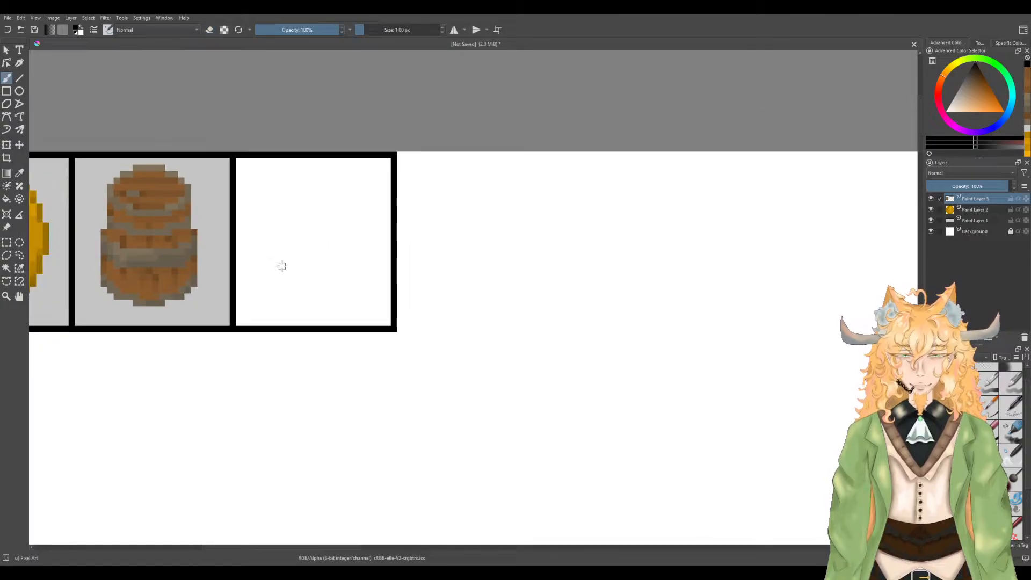
pyautogui.hotkey('ctrl', 'r')
pyautogui.moveTo(409, 370); pyautogui.dragTo(216, 145)
pyautogui.press('Delete')
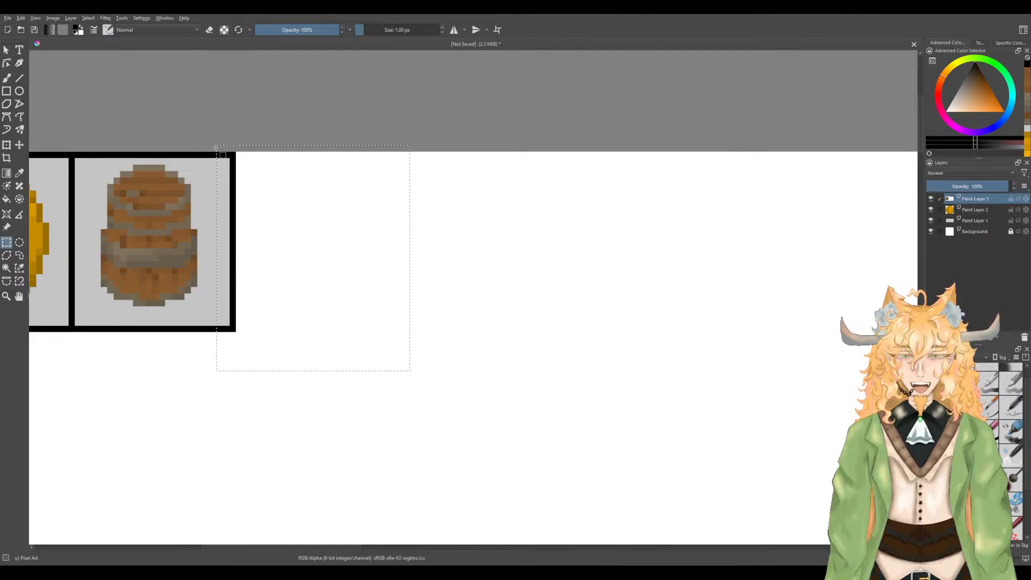
pyautogui.click(965, 222)
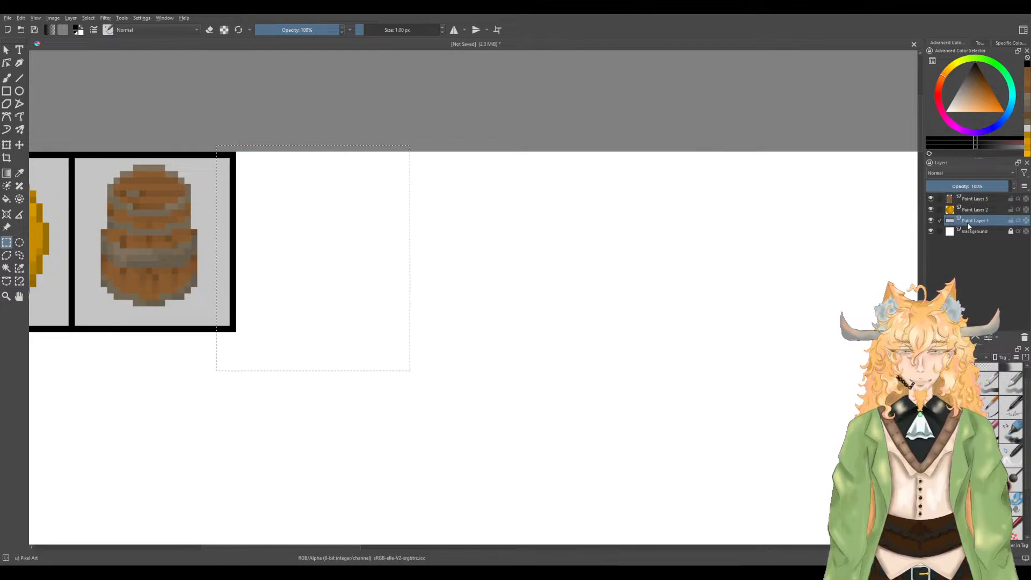
pyautogui.hotkey('ctrl', 'v')
pyautogui.hotkey('ctrl', 'shift', 'a')
# Step: Sample the barrel tile's light gray, merge the pasted frame into Paint Layer 1 and fill the third tile's interior
pyautogui.press('p')
pyautogui.click(223, 247)
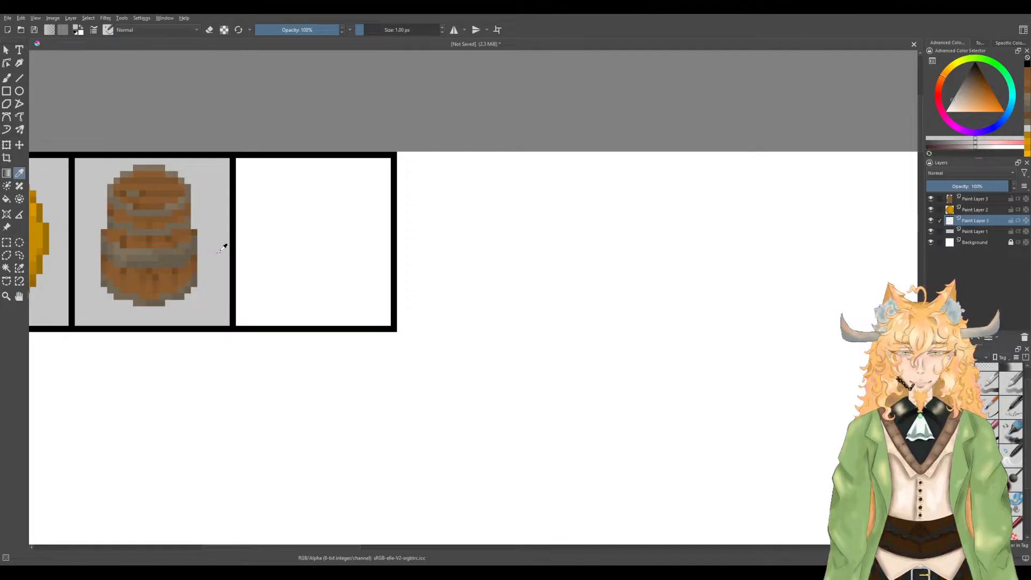
pyautogui.press('f')
pyautogui.click(300, 258)
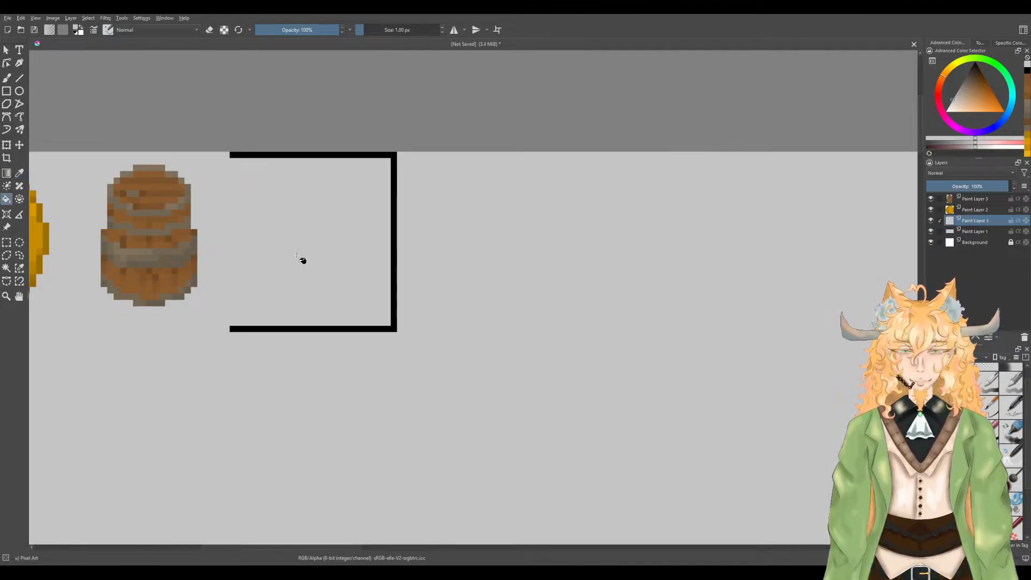
pyautogui.hotkey('ctrl', 'z')
pyautogui.hotkey('ctrl', 'shift', 'z')
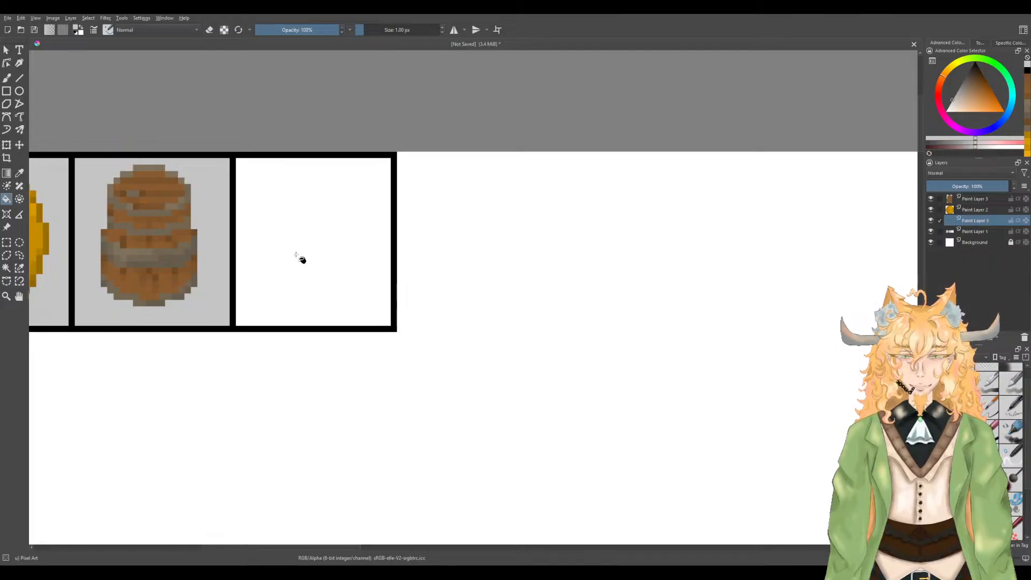
pyautogui.hotkey('ctrl', 'z')
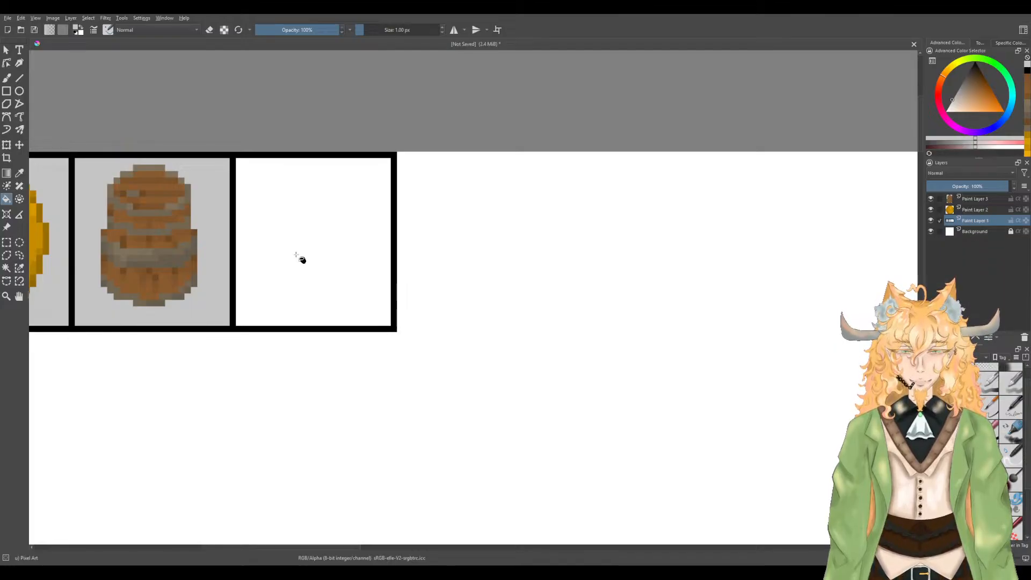
pyautogui.click(296, 254)
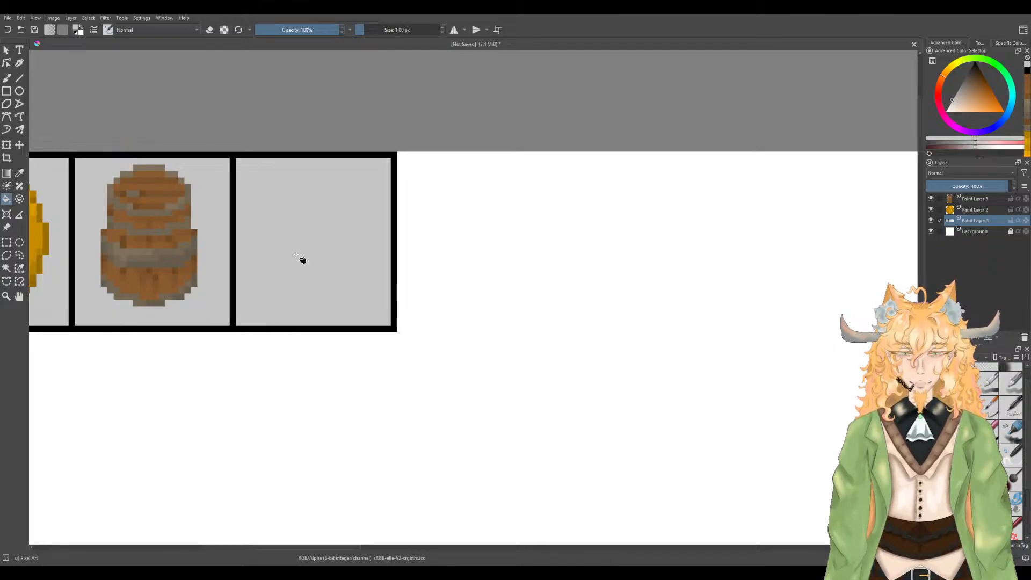
# Step: Try a few black pixels near the third tile's upper edge on a new paint layer, and discard that layer
pyautogui.click(975, 200)
pyautogui.click(932, 337)
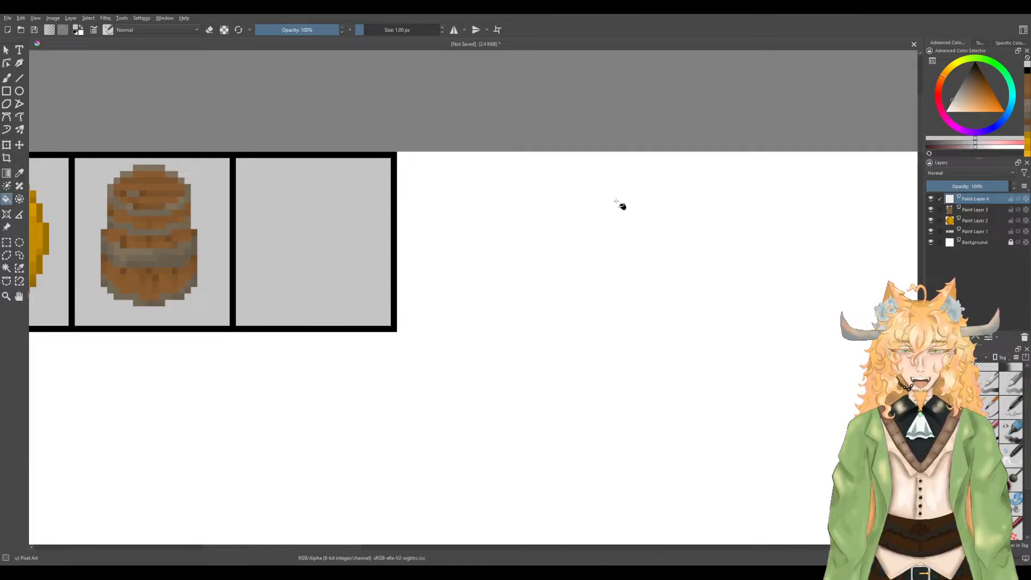
pyautogui.click(974, 63)
pyautogui.scroll(4, 350, 260)
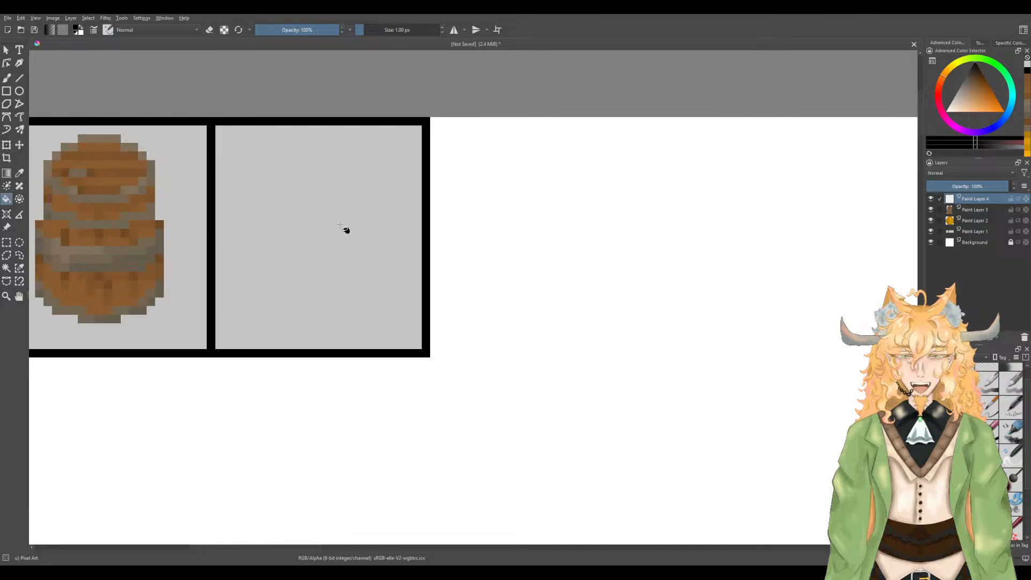
pyautogui.scroll(2, 341, 170)
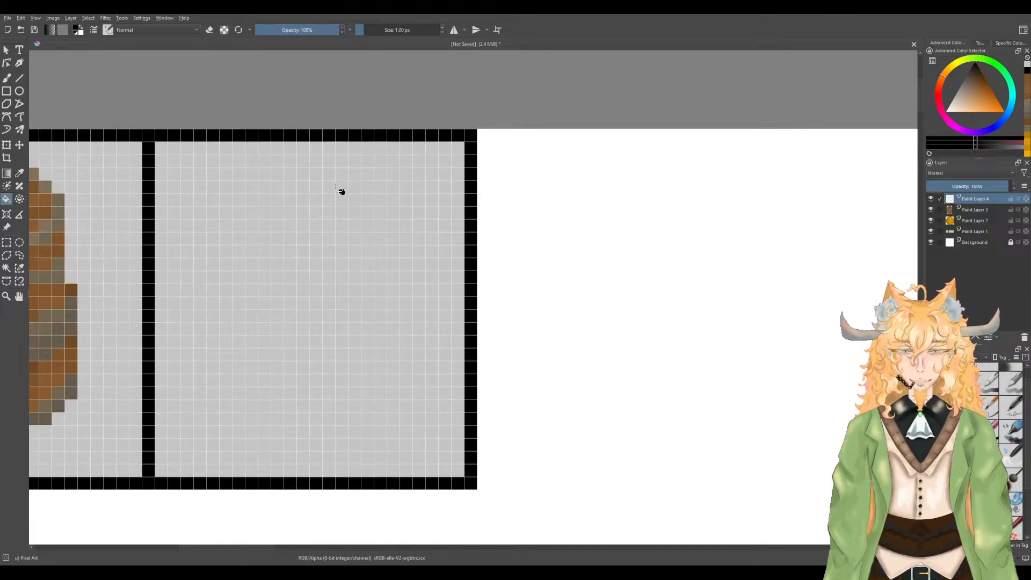
pyautogui.press('b')
pyautogui.click(303, 162)
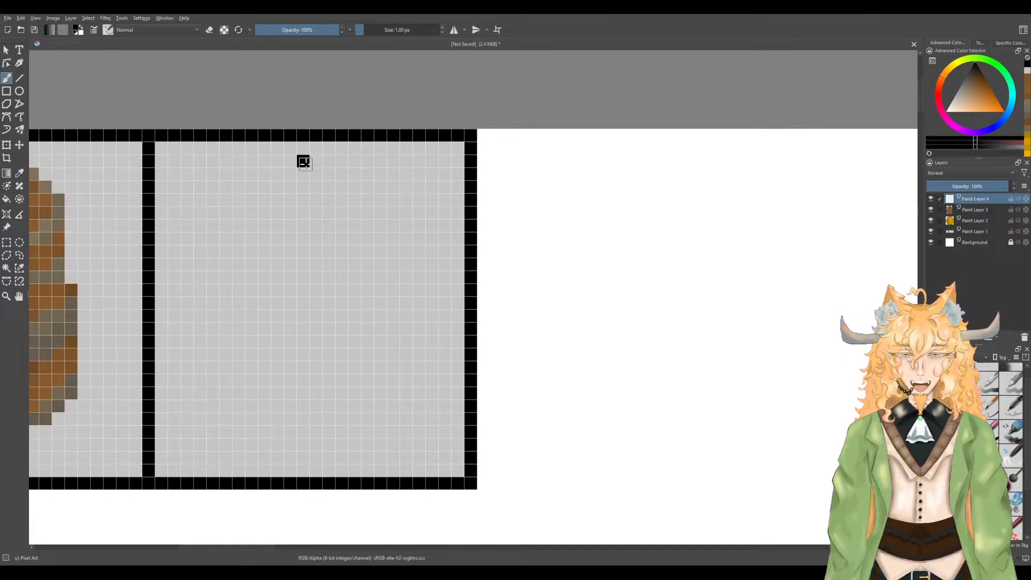
pyautogui.scroll(1, 303, 164)
pyautogui.click(315, 174)
pyautogui.click(285, 177)
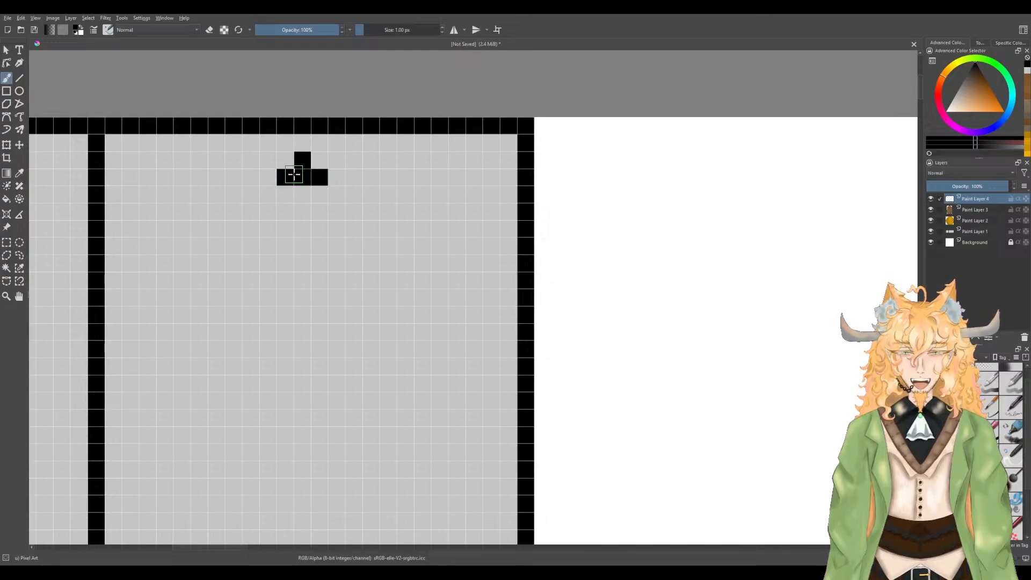
pyautogui.hotkey('shift', 'Delete')
# Step: Paint a small black oval outline in the third tile's upper half with a curved line arching away from it
pyautogui.click(304, 265)
pyautogui.click(319, 280)
pyautogui.click(319, 297)
pyautogui.moveTo(285, 280)
pyautogui.mouseDown()
pyautogui.moveTo(285, 297)
pyautogui.moveTo(297, 279)
pyautogui.mouseUp()
pyautogui.click(303, 316)
pyautogui.moveTo(312, 223); pyautogui.dragTo(363, 241)
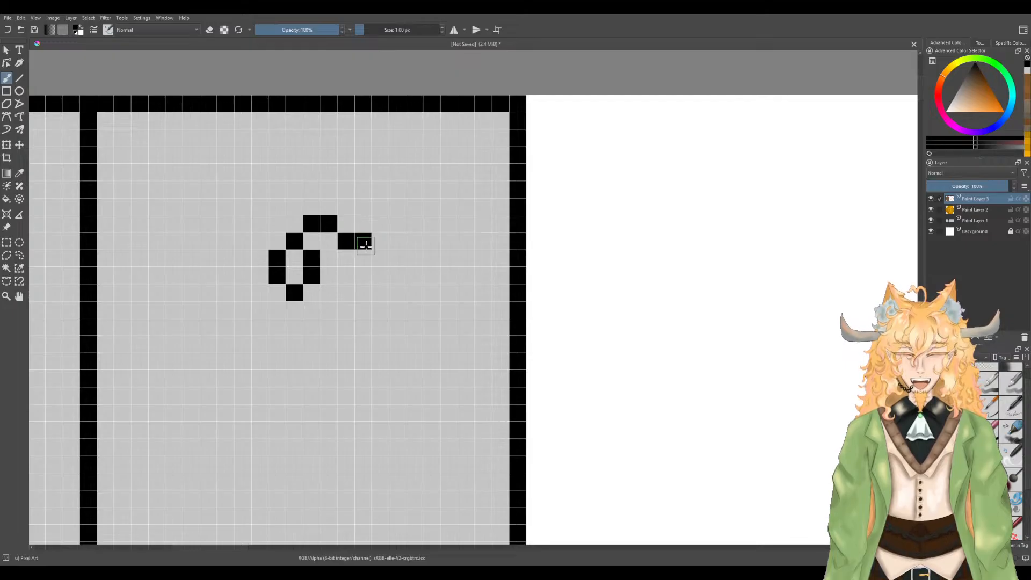
pyautogui.hotkey('ctrl', 'z')
pyautogui.click(347, 224)
pyautogui.click(363, 241)
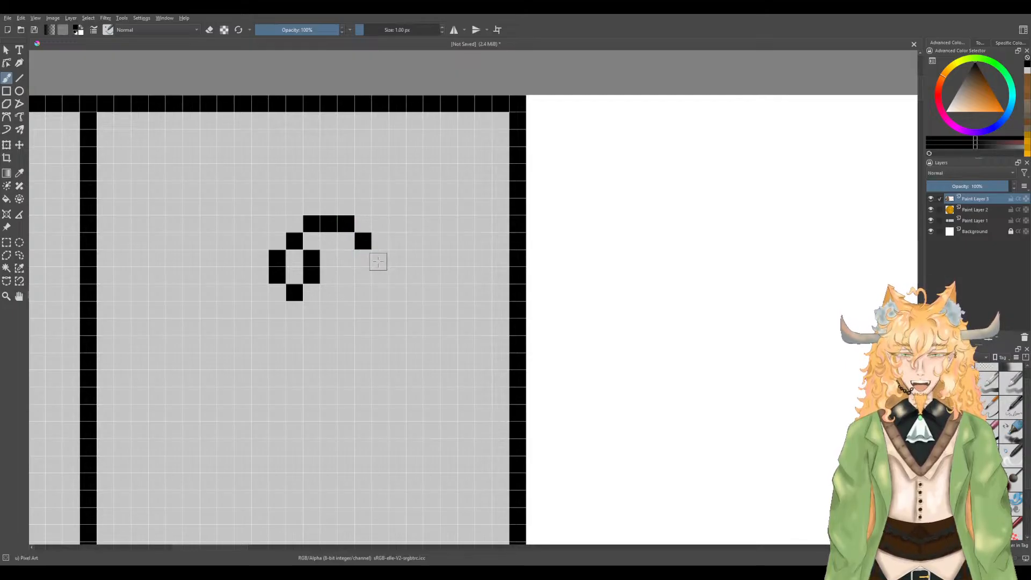
# Step: Rework the sketch into a black four-petal flower outline around a single center pixel
pyautogui.moveTo(348, 258); pyautogui.dragTo(329, 259)
pyautogui.moveTo(258, 226)
pyautogui.mouseDown()
pyautogui.moveTo(222, 240)
pyautogui.moveTo(236, 254)
pyautogui.moveTo(261, 259)
pyautogui.mouseUp()
pyautogui.moveTo(281, 211)
pyautogui.mouseDown()
pyautogui.moveTo(295, 189)
pyautogui.moveTo(308, 207)
pyautogui.mouseUp()
pyautogui.scroll(-1, 308, 209)
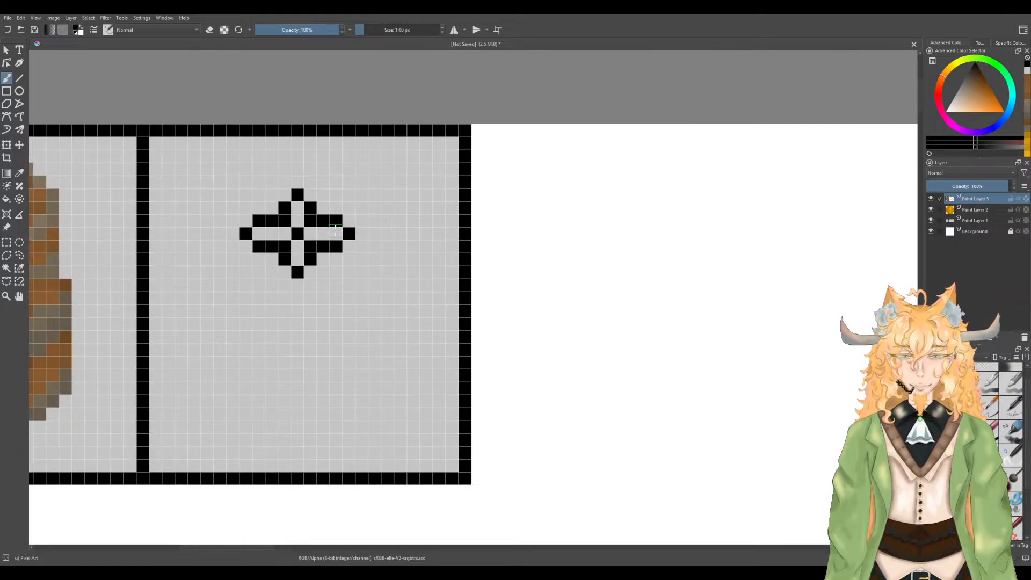
# Step: Lengthen the flower's lower petal by one pixel and clear the insides of its upper and lower petals
pyautogui.scroll(1, 335, 230)
pyautogui.press('e')
pyautogui.moveTo(271, 198)
pyautogui.mouseDown()
pyautogui.moveTo(296, 188)
pyautogui.moveTo(320, 218)
pyautogui.moveTo(277, 201)
pyautogui.moveTo(303, 200)
pyautogui.mouseUp()
pyautogui.scroll(-1, 306, 201)
pyautogui.press('e')
pyautogui.moveTo(304, 262)
pyautogui.mouseDown()
pyautogui.moveTo(295, 275)
pyautogui.moveTo(278, 264)
pyautogui.mouseUp()
pyautogui.press('e')
pyautogui.click(290, 261)
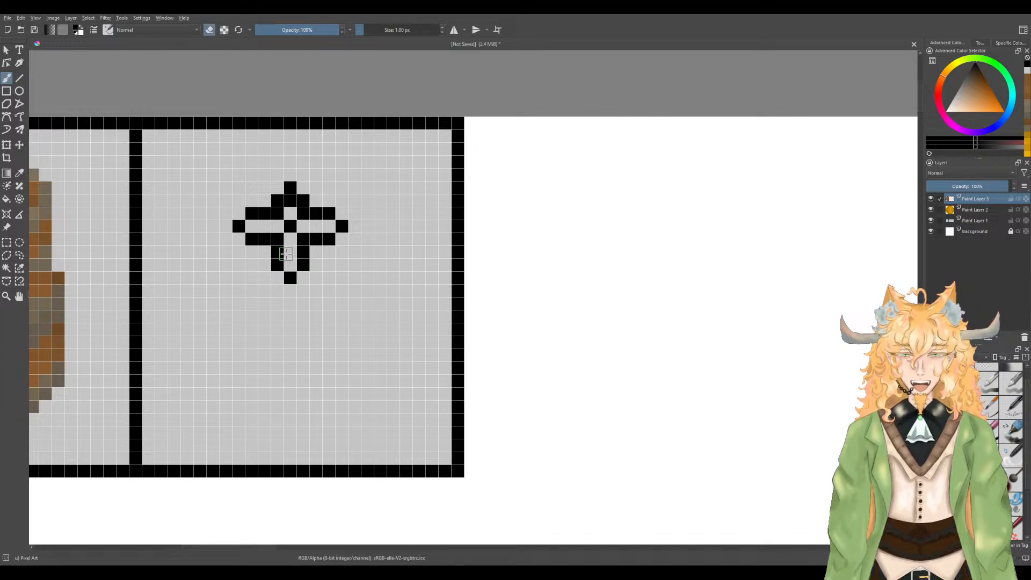
pyautogui.scroll(1, 286, 255)
pyautogui.click(293, 201)
pyautogui.click(292, 186)
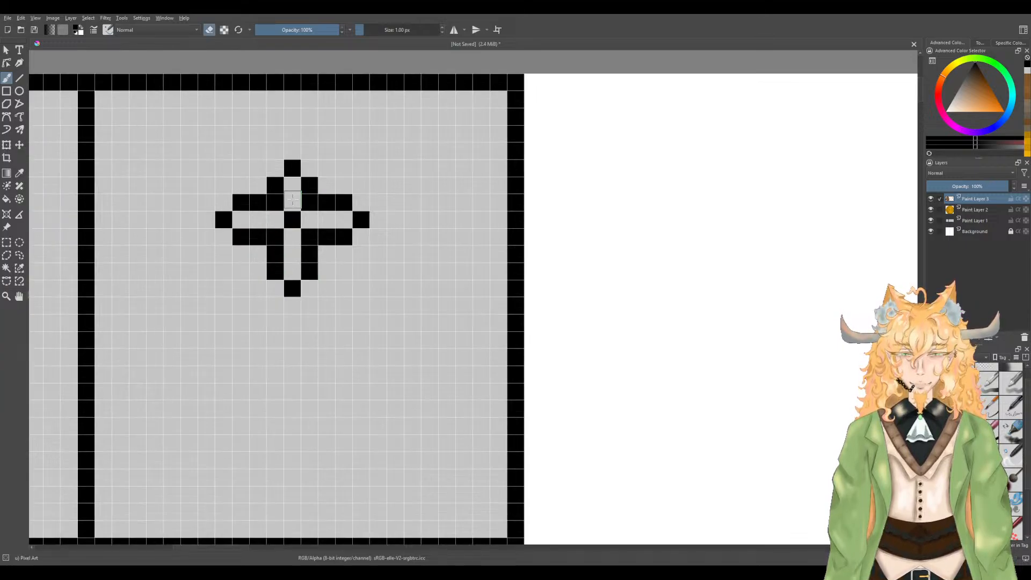
# Step: Erase the whole flower outline from the third tile
pyautogui.scroll(-1, 292, 199)
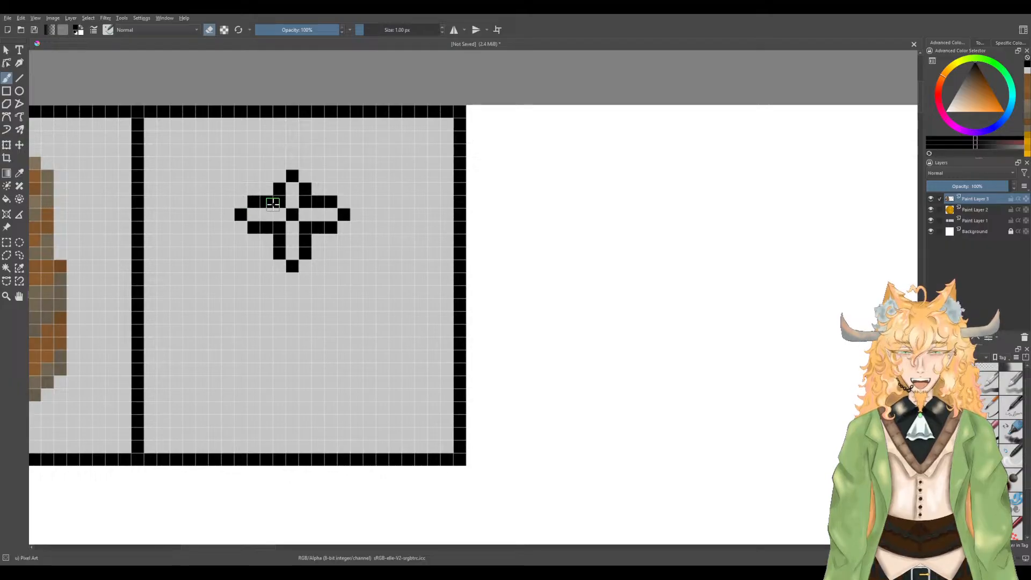
pyautogui.click(290, 215)
pyautogui.hotkey('ctrl', 'z')
pyautogui.press('e')
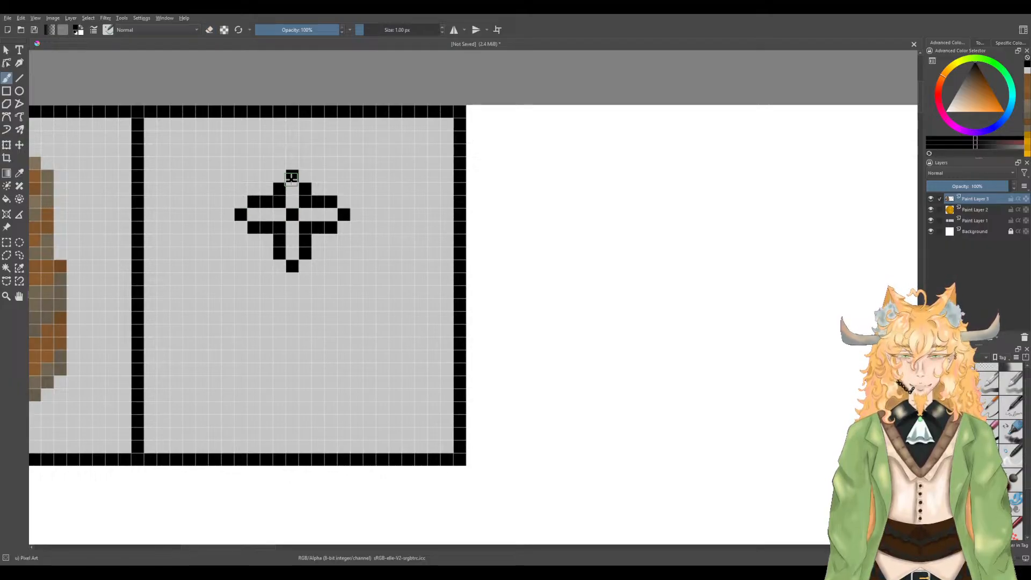
pyautogui.moveTo(295, 173)
pyautogui.mouseDown()
pyautogui.moveTo(252, 200)
pyautogui.moveTo(269, 220)
pyautogui.moveTo(274, 211)
pyautogui.moveTo(243, 231)
pyautogui.moveTo(283, 226)
pyautogui.moveTo(275, 245)
pyautogui.moveTo(323, 250)
pyautogui.moveTo(301, 247)
pyautogui.moveTo(329, 212)
pyautogui.moveTo(343, 211)
pyautogui.moveTo(332, 218)
pyautogui.moveTo(296, 204)
pyautogui.moveTo(257, 214)
pyautogui.mouseUp()
pyautogui.click(259, 228)
pyautogui.press('e')
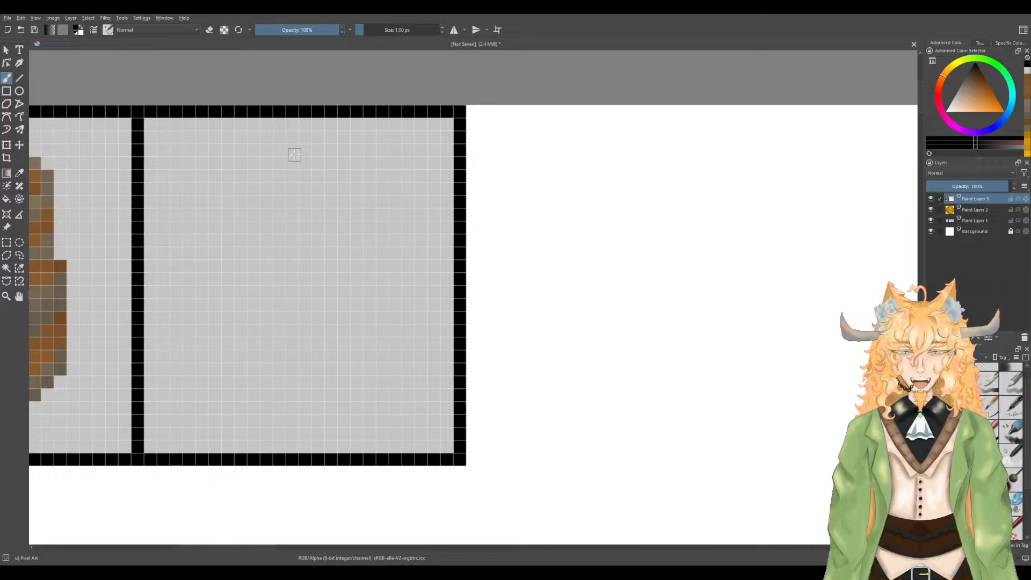
pyautogui.click(293, 138)
pyautogui.press('e')
pyautogui.click(290, 138)
pyautogui.press('e')
# Step: Paint a black pointed-oval petal outline, five pixels wide and seven pixels tall, in the third tile's upper half
pyautogui.click(293, 268)
pyautogui.click(306, 253)
pyautogui.click(280, 253)
pyautogui.moveTo(318, 240); pyautogui.dragTo(318, 215)
pyautogui.moveTo(267, 240); pyautogui.dragTo(267, 215)
pyautogui.click(280, 202)
pyautogui.click(305, 201)
pyautogui.click(292, 189)
# Step: Outline a second black petal extending right from the first petal's upper end, tapering to a single-pixel tip
pyautogui.moveTo(307, 181)
pyautogui.mouseDown()
pyautogui.moveTo(320, 164)
pyautogui.moveTo(358, 176)
pyautogui.mouseUp()
pyautogui.press('e')
pyautogui.click(345, 164)
pyautogui.press('e')
pyautogui.click(368, 190)
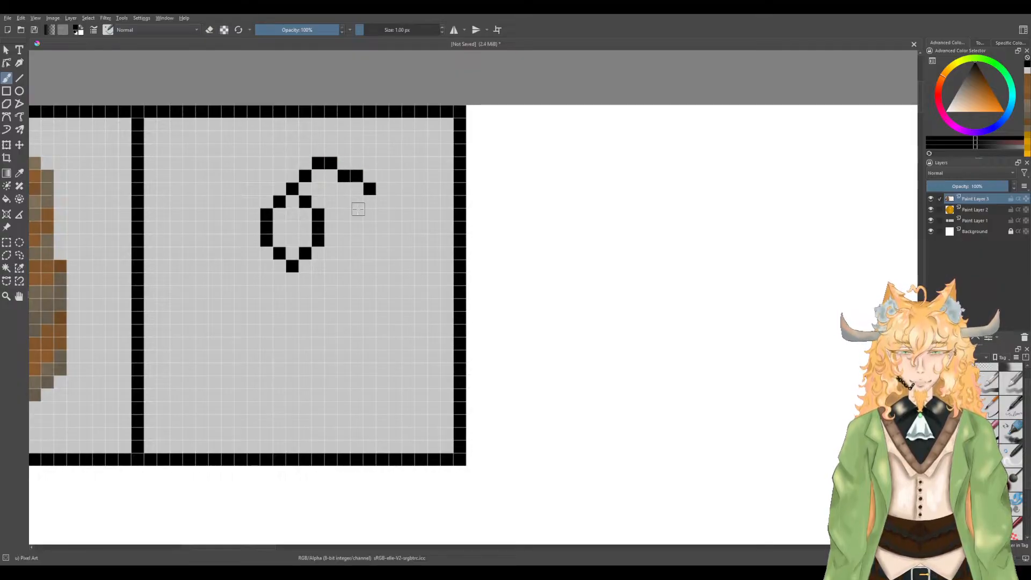
pyautogui.moveTo(332, 213); pyautogui.dragTo(370, 202)
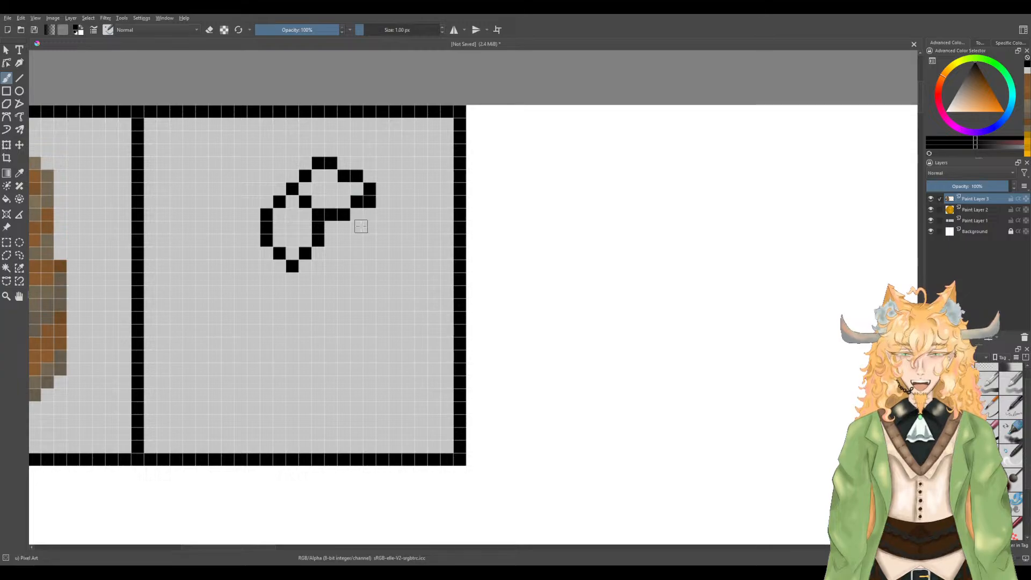
pyautogui.press('e')
pyautogui.click(369, 202)
pyautogui.press('e')
# Step: Add a mirrored left petal and a flat-topped upper petal in black to complete the four-petal flower outline
pyautogui.click(280, 176)
pyautogui.moveTo(280, 175)
pyautogui.mouseDown()
pyautogui.moveTo(257, 163)
pyautogui.moveTo(233, 175)
pyautogui.moveTo(294, 184)
pyautogui.moveTo(272, 160)
pyautogui.moveTo(243, 160)
pyautogui.moveTo(199, 193)
pyautogui.moveTo(218, 188)
pyautogui.moveTo(219, 201)
pyautogui.moveTo(264, 217)
pyautogui.mouseUp()
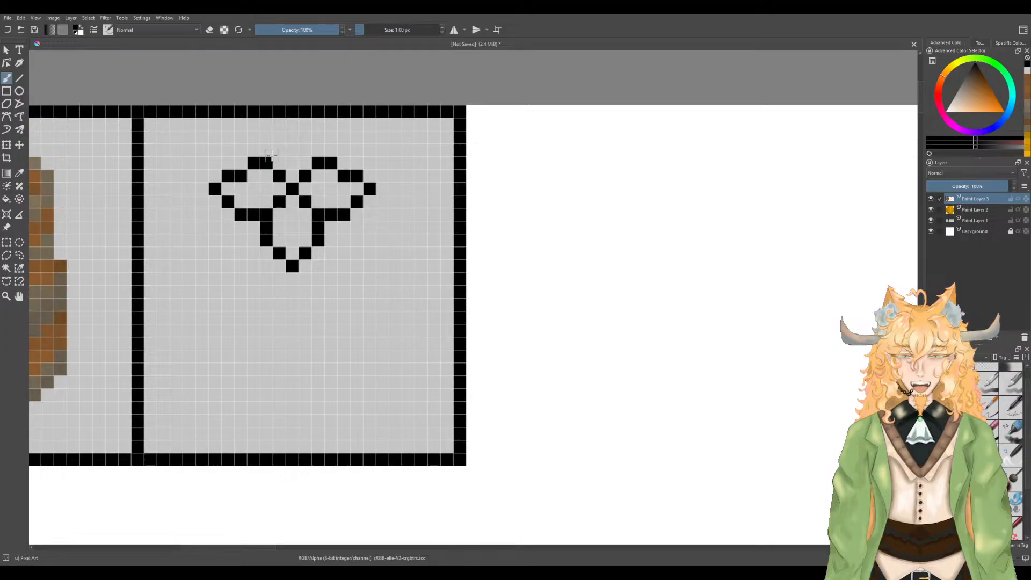
pyautogui.moveTo(266, 151)
pyautogui.mouseDown()
pyautogui.moveTo(306, 135)
pyautogui.moveTo(320, 151)
pyautogui.mouseUp()
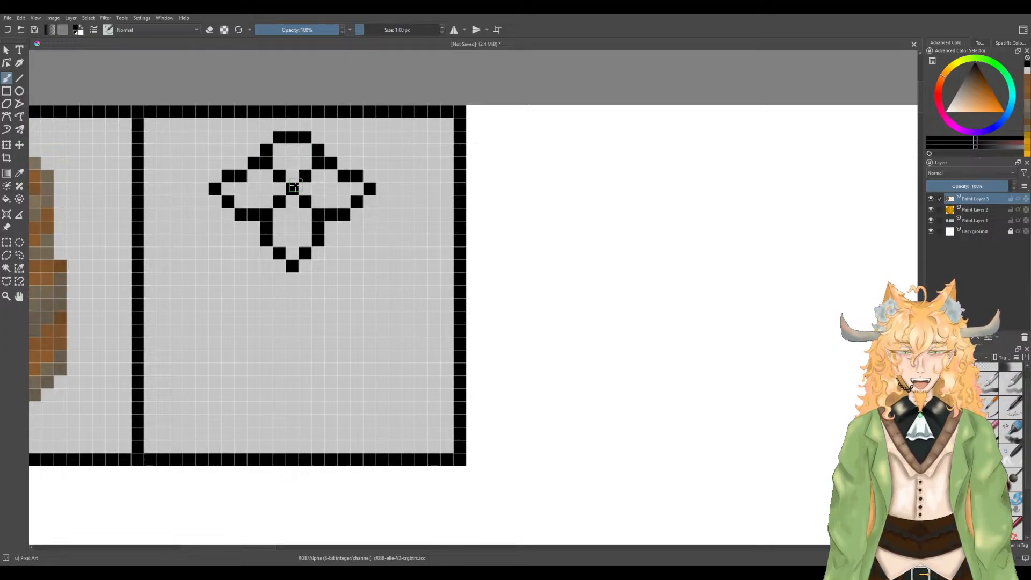
# Step: Notch the upper petal by moving the middle pixel of its top edge down one pixel
pyautogui.scroll(-2, 279, 200)
pyautogui.scroll(2, 279, 201)
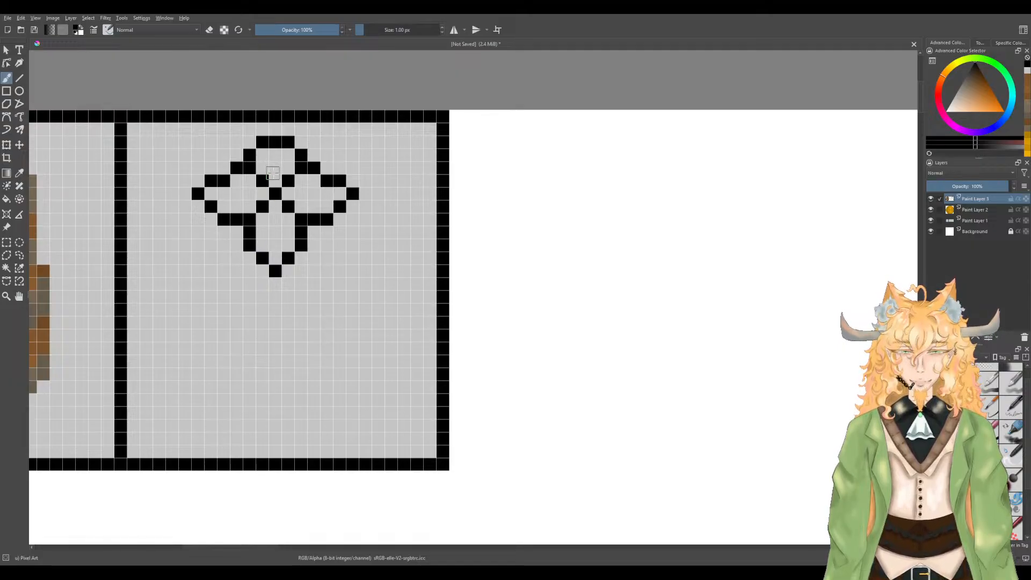
pyautogui.click(238, 226)
pyautogui.press('e')
pyautogui.click(275, 142)
pyautogui.press('e')
pyautogui.click(275, 155)
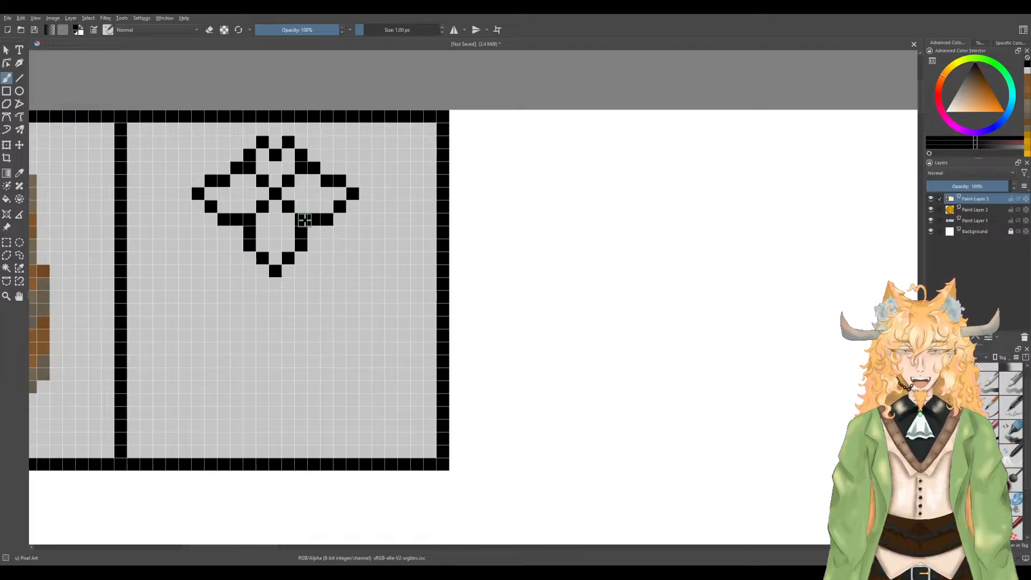
# Step: Flatten the flower shape's upper petal by erasing its centre dip and filling the gap in its top edge with black
pyautogui.click(325, 219)
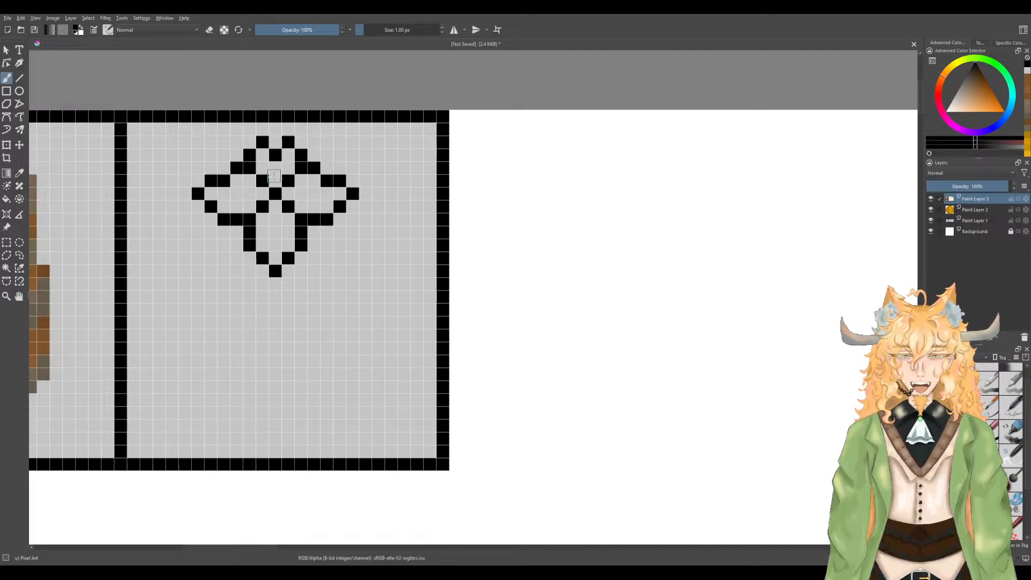
pyautogui.press('e')
pyautogui.click(275, 155)
pyautogui.press('e')
pyautogui.click(275, 142)
pyautogui.scroll(-1, 256, 209)
pyautogui.moveTo(257, 217); pyautogui.dragTo(264, 174)
pyautogui.scroll(1, 264, 174)
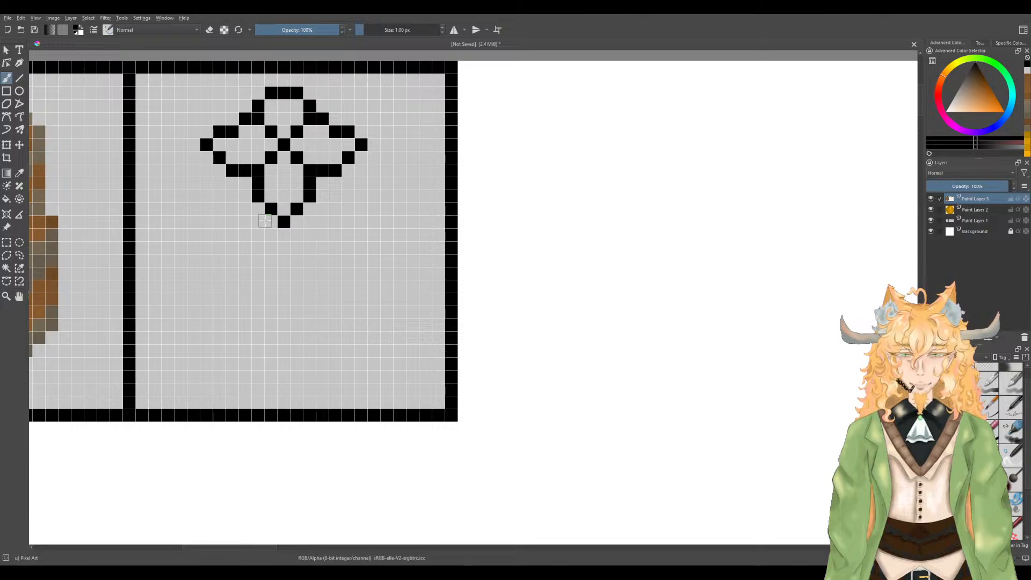
# Step: Draw the two black outlines of a curved trunk running from the lower petal towards the frame's base, fixing a stray step on the right side
pyautogui.moveTo(260, 220)
pyautogui.mouseDown()
pyautogui.moveTo(238, 309)
pyautogui.moveTo(249, 311)
pyautogui.moveTo(205, 367)
pyautogui.mouseUp()
pyautogui.click(204, 377)
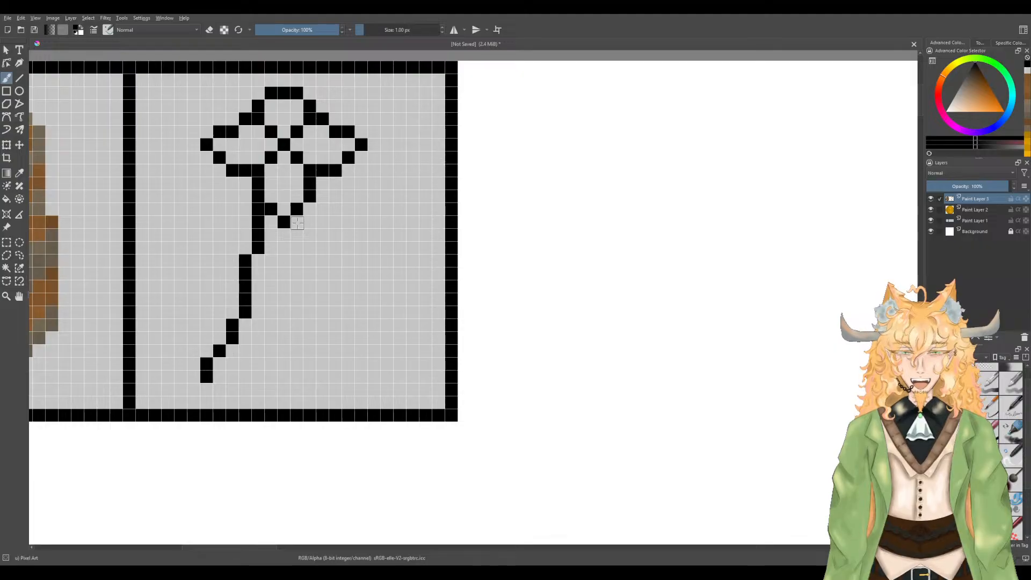
pyautogui.moveTo(285, 222)
pyautogui.mouseDown()
pyautogui.moveTo(297, 286)
pyautogui.moveTo(283, 288)
pyautogui.moveTo(273, 366)
pyautogui.mouseUp()
pyautogui.click(271, 376)
pyautogui.press('e')
pyautogui.click(284, 286)
pyautogui.press('e')
pyautogui.click(297, 287)
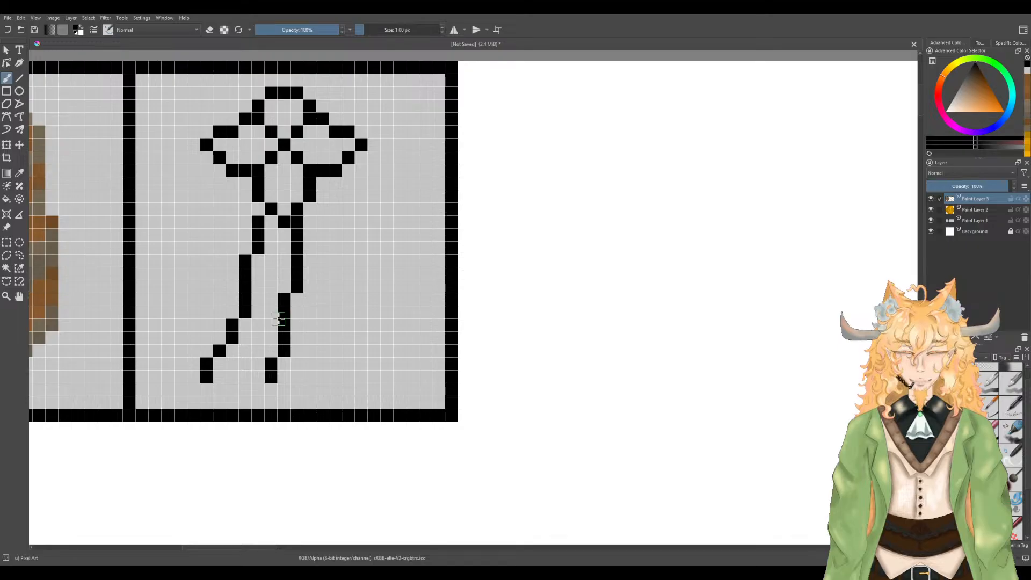
# Step: Shift the upper step of the trunk's left outline down by one pixel
pyautogui.press('e')
pyautogui.press('e')
pyautogui.click(258, 261)
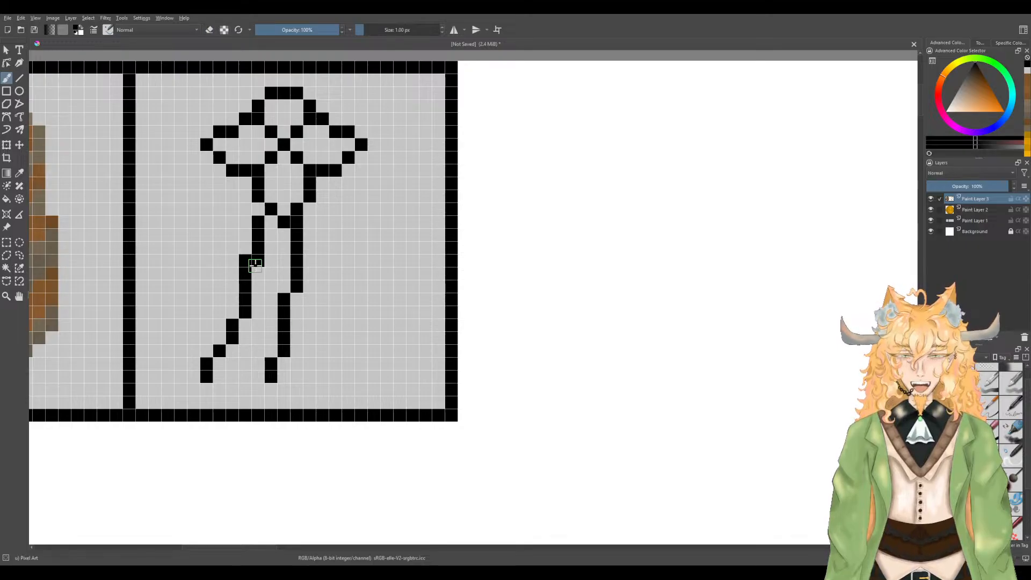
pyautogui.press('e')
pyautogui.moveTo(246, 262); pyautogui.dragTo(246, 277)
pyautogui.press('e')
pyautogui.click(245, 275)
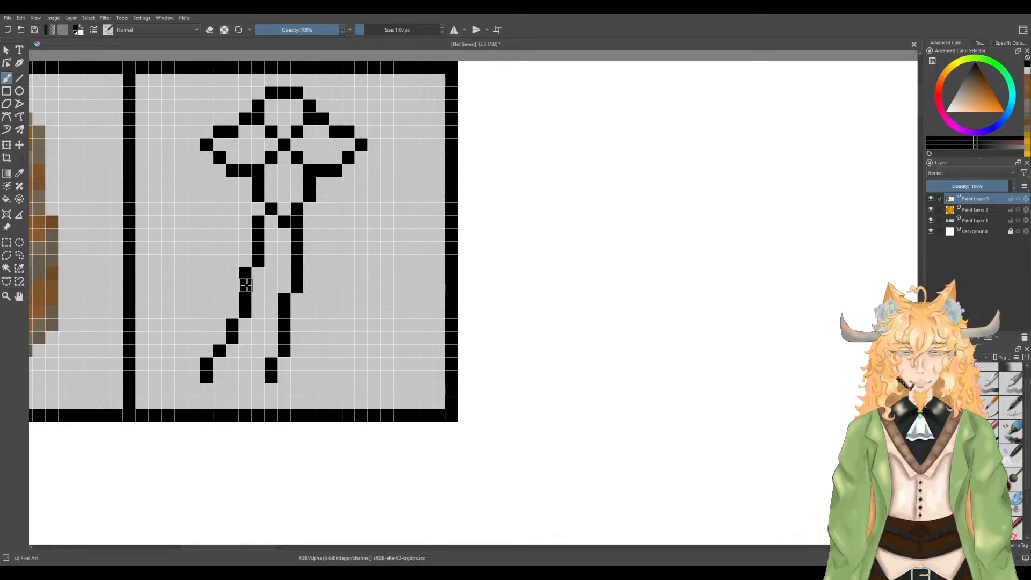
# Step: Extend the lower vertical run of the trunk's right outline by one pixel and erase the pixel beside it
pyautogui.scroll(-1, 246, 279)
pyautogui.scroll(1, 252, 303)
pyautogui.click(281, 354)
pyautogui.press('e')
pyautogui.click(267, 356)
pyautogui.scroll(-1, 246, 348)
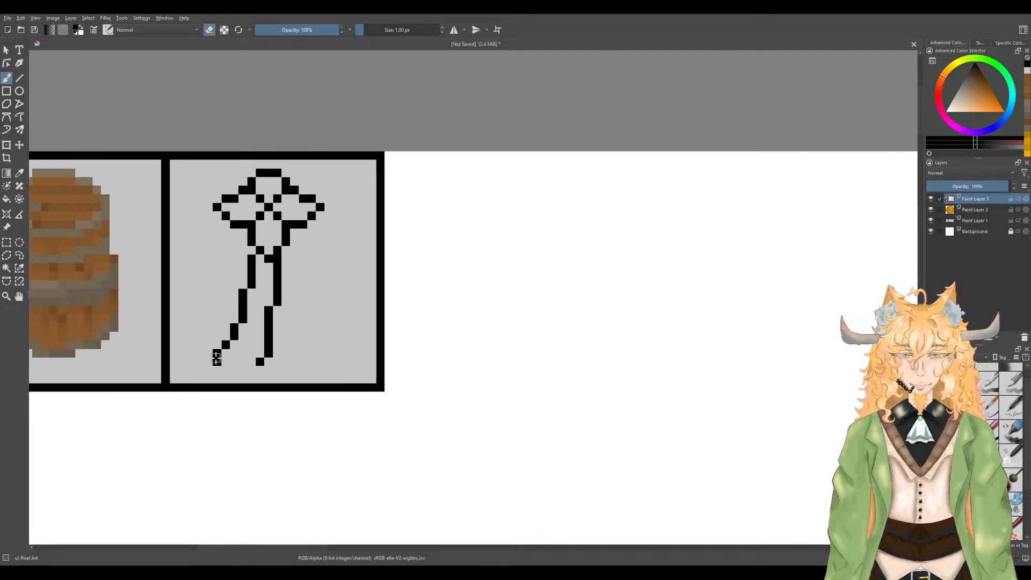
# Step: Reshape the lower end of the trunk's left outline so it flares outward to the left
pyautogui.scroll(1, 216, 357)
pyautogui.press('e')
pyautogui.press('e')
pyautogui.click(218, 365)
pyautogui.press('e')
pyautogui.click(205, 352)
pyautogui.click(191, 363)
pyautogui.press('e')
# Step: Rework the lower end of the trunk's right outline into a stepped curve leaning left
pyautogui.click(295, 351)
pyautogui.click(282, 364)
pyautogui.press('e')
pyautogui.click(282, 353)
pyautogui.click(269, 364)
pyautogui.press('e')
pyautogui.click(295, 340)
pyautogui.press('e')
pyautogui.click(283, 339)
pyautogui.scroll(-2, 287, 360)
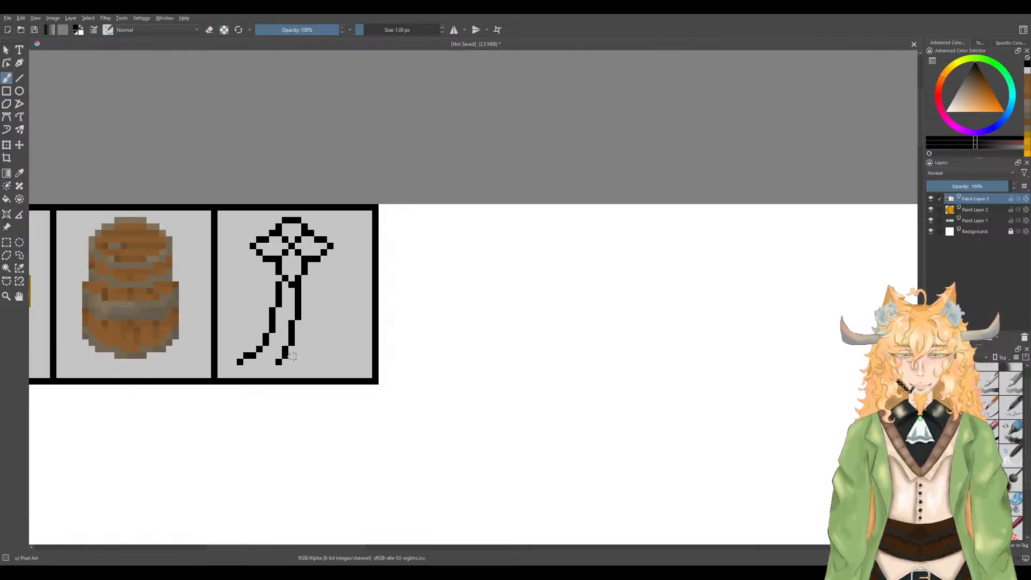
pyautogui.scroll(2, 298, 311)
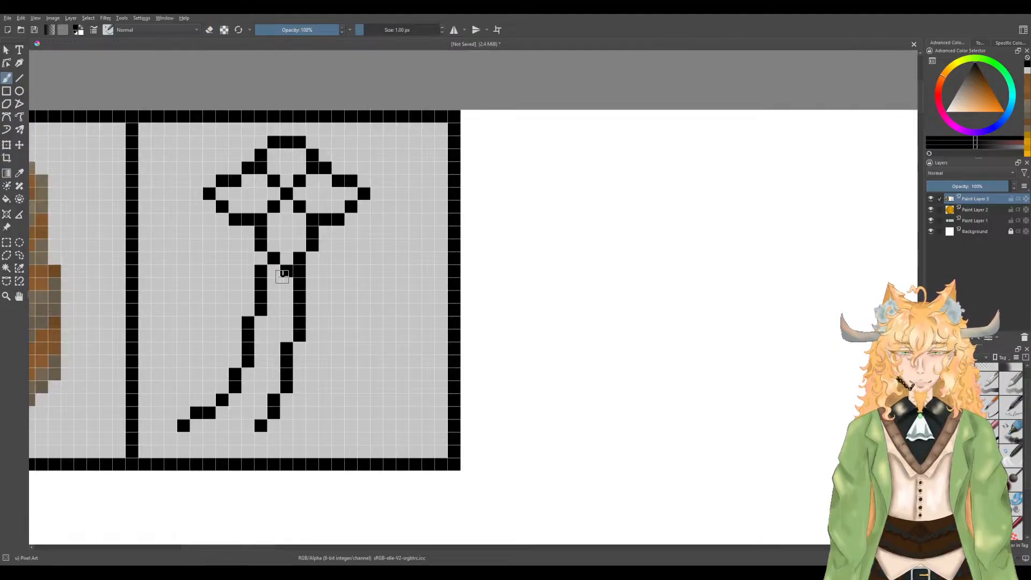
# Step: Move the upper part of the trunk's right outline one column inward and erase the old pixels
pyautogui.scroll(1, 297, 278)
pyautogui.moveTo(287, 282)
pyautogui.mouseDown()
pyautogui.moveTo(286, 309)
pyautogui.moveTo(299, 300)
pyautogui.mouseUp()
pyautogui.press('e')
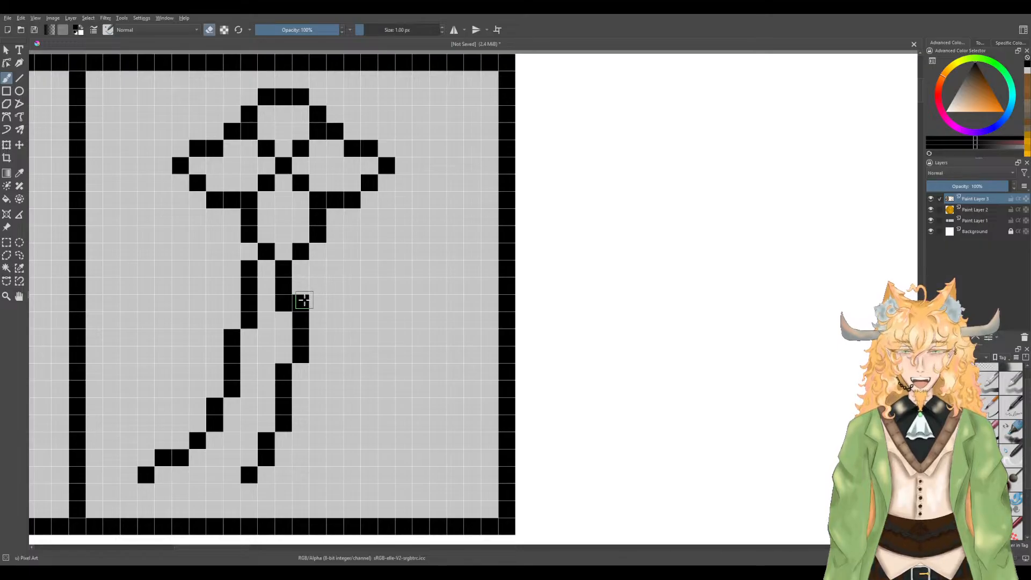
pyautogui.scroll(-1, 257, 252)
pyautogui.press('e')
pyautogui.press('e')
# Step: Close the lower petal's tip with a flat row of black pixels and add a pixel beneath its right end
pyautogui.click(250, 263)
pyautogui.press('e')
pyautogui.click(264, 263)
pyautogui.press('e')
pyautogui.click(277, 263)
pyautogui.press('e')
pyautogui.click(289, 263)
pyautogui.click(278, 263)
pyautogui.press('e')
pyautogui.click(277, 276)
pyautogui.click(290, 276)
# Step: Trim the upper ends of both trunk outlines, shifting one right-side pixel a column inward
pyautogui.press('e')
pyautogui.click(290, 302)
pyautogui.press('e')
pyautogui.click(277, 302)
pyautogui.press('e')
pyautogui.click(252, 278)
pyautogui.press('e')
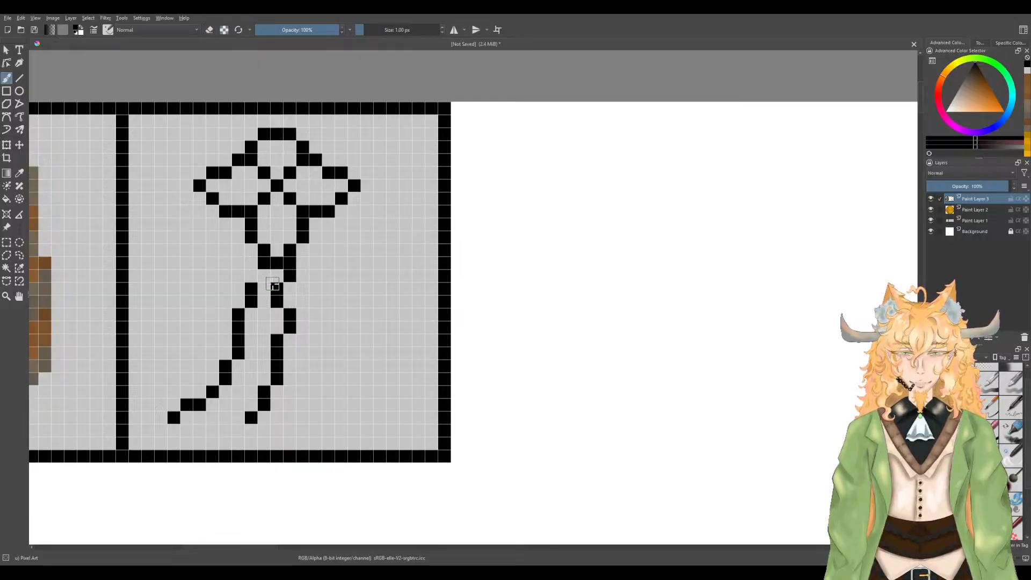
# Step: Move the notch in the trunk's right outline down by one pixel
pyautogui.press('e')
pyautogui.click(278, 290)
pyautogui.click(277, 302)
pyautogui.click(290, 315)
pyautogui.click(277, 341)
pyautogui.press('e')
pyautogui.click(290, 341)
pyautogui.click(277, 315)
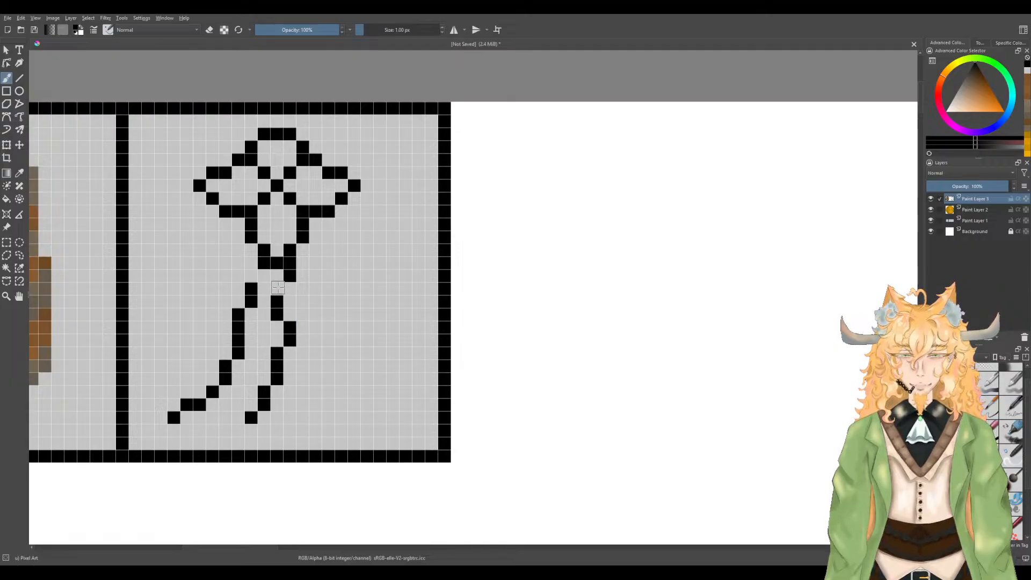
# Step: Connect the trunk's outlines to the lower petal with black pixels and smooth the step in the left outline
pyautogui.click(264, 276)
pyautogui.press('e')
pyautogui.click(277, 302)
pyautogui.press('e')
pyautogui.click(290, 289)
pyautogui.click(277, 302)
pyautogui.moveTo(251, 316)
pyautogui.mouseDown()
pyautogui.moveTo(251, 328)
pyautogui.moveTo(237, 325)
pyautogui.mouseUp()
pyautogui.press('e')
pyautogui.scroll(-3, 220, 329)
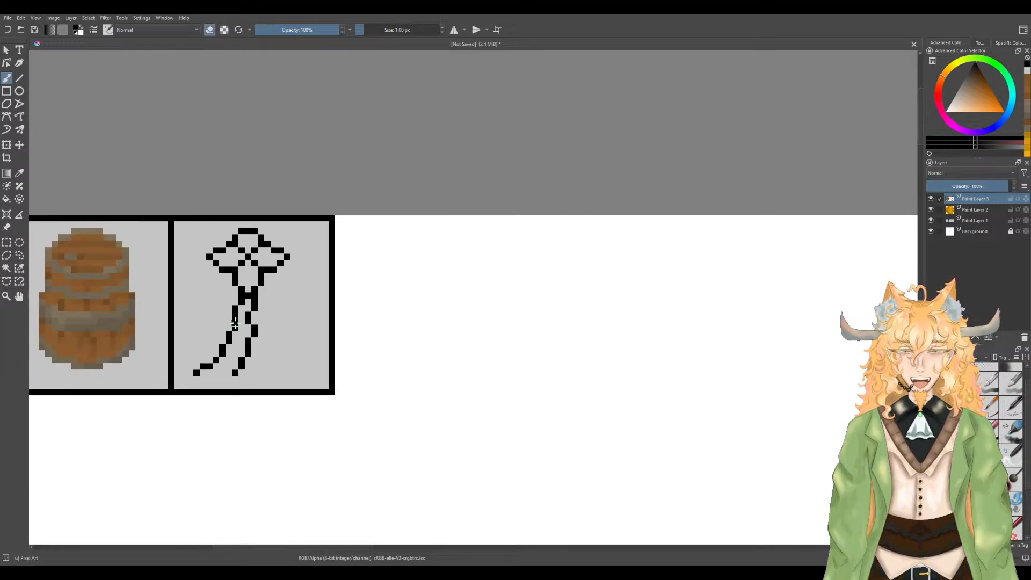
pyautogui.scroll(-1, 235, 321)
pyautogui.scroll(3, 235, 322)
pyautogui.scroll(-1, 236, 321)
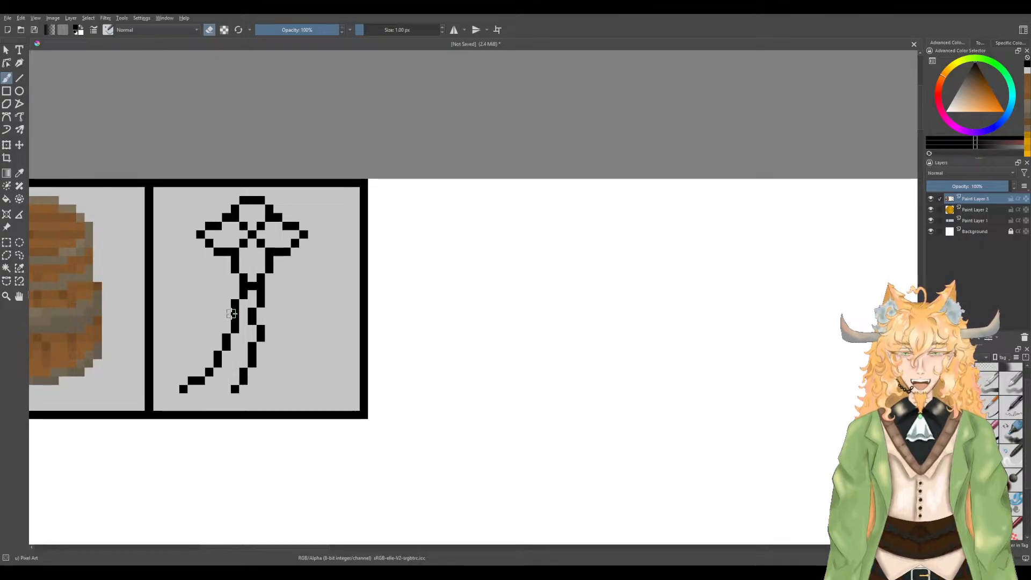
pyautogui.scroll(1, 232, 346)
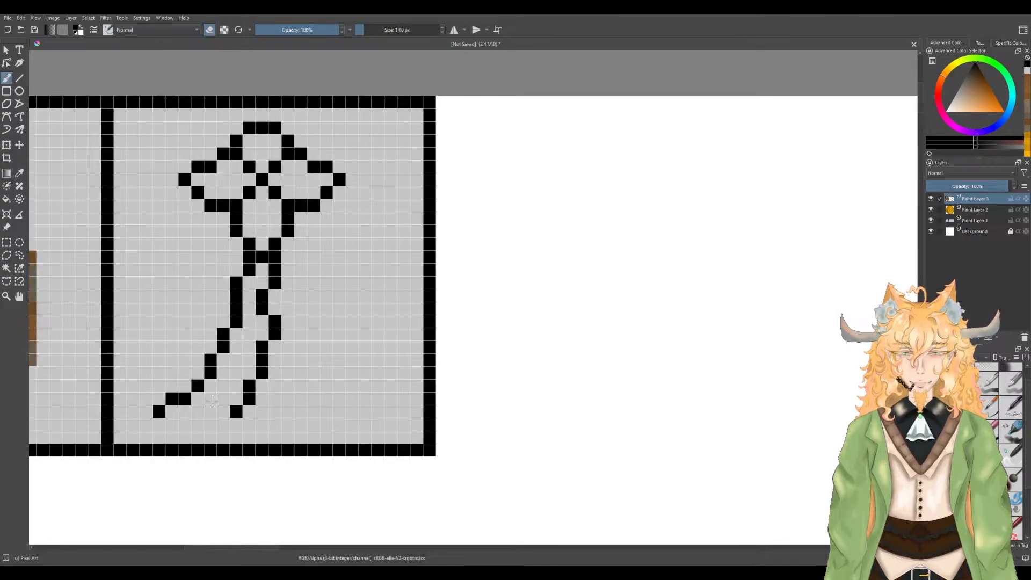
# Step: Close the trunk's base with a flat row of black pixels one row below the ends of its outlines
pyautogui.moveTo(232, 411); pyautogui.dragTo(172, 412)
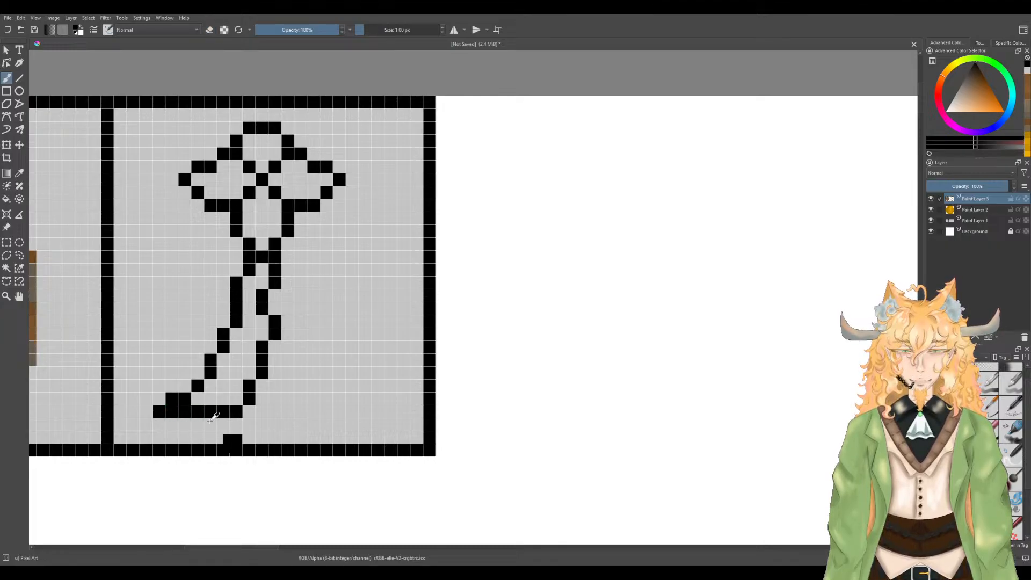
pyautogui.hotkey('ctrl', 'z')
pyautogui.moveTo(235, 411)
pyautogui.mouseDown()
pyautogui.moveTo(169, 425)
pyautogui.moveTo(189, 434)
pyautogui.moveTo(230, 405)
pyautogui.moveTo(225, 369)
pyautogui.mouseUp()
pyautogui.scroll(-3, 199, 436)
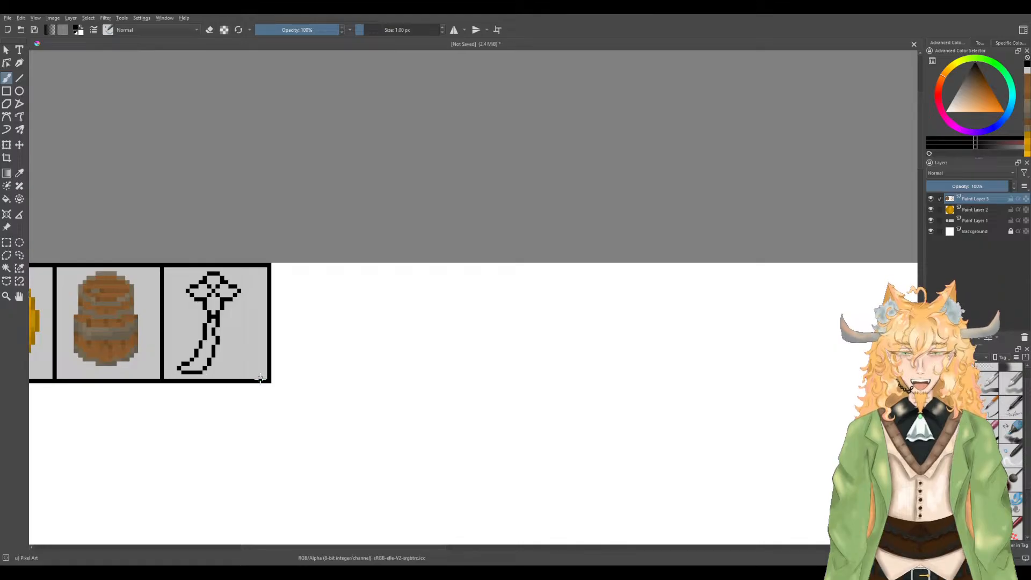
pyautogui.scroll(2, 260, 379)
pyautogui.moveTo(207, 361); pyautogui.dragTo(240, 385)
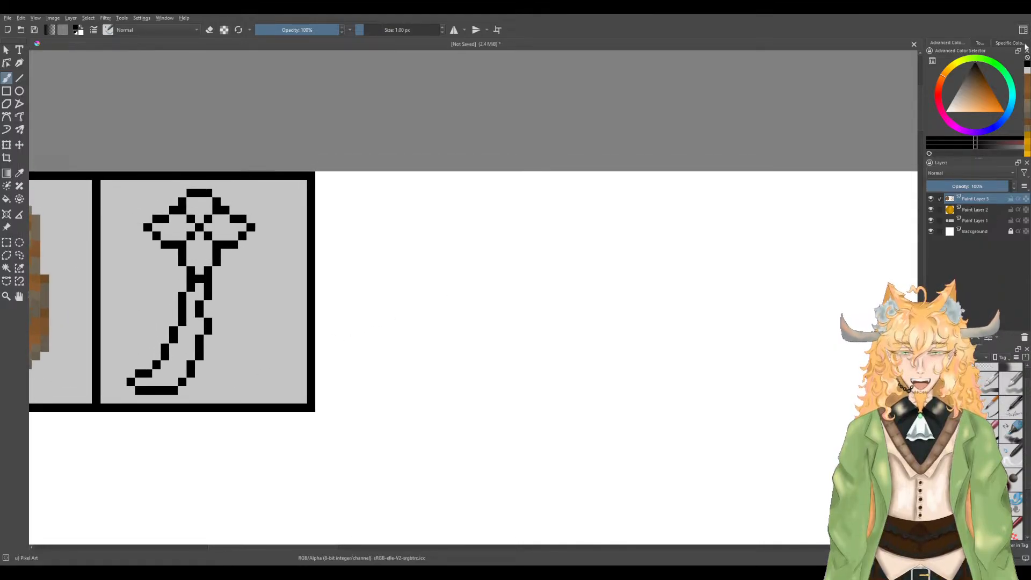
# Step: Choose a dark green and paint the inside of all four leaves with it
pyautogui.click(999, 64)
pyautogui.moveTo(990, 97)
pyautogui.mouseDown()
pyautogui.moveTo(987, 78)
pyautogui.moveTo(999, 84)
pyautogui.mouseUp()
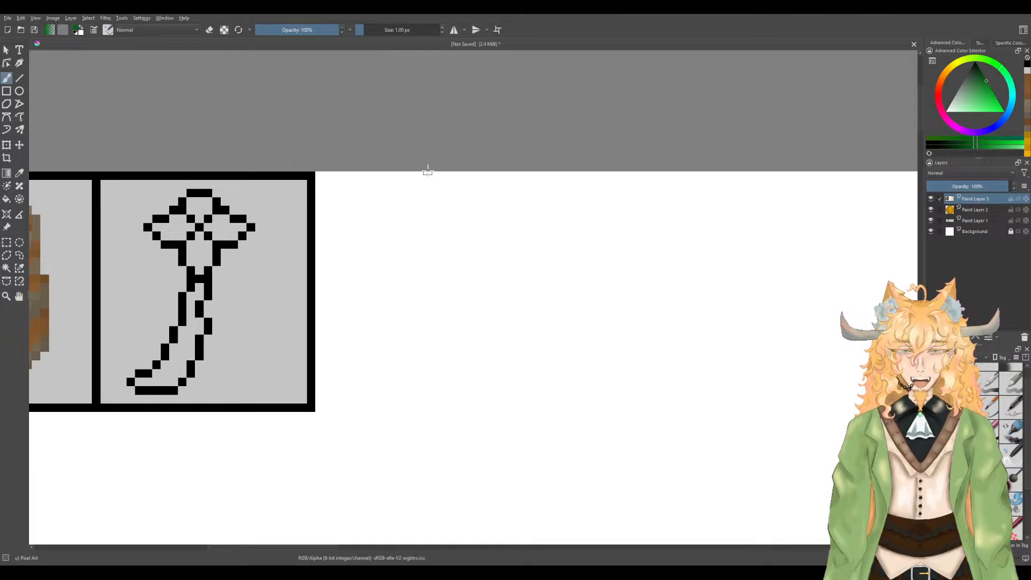
pyautogui.scroll(2, 184, 235)
pyautogui.moveTo(222, 215)
pyautogui.mouseDown()
pyautogui.moveTo(256, 215)
pyautogui.moveTo(239, 214)
pyautogui.moveTo(260, 234)
pyautogui.moveTo(232, 248)
pyautogui.moveTo(204, 229)
pyautogui.moveTo(202, 181)
pyautogui.moveTo(183, 197)
pyautogui.moveTo(184, 216)
pyautogui.moveTo(152, 214)
pyautogui.moveTo(117, 232)
pyautogui.moveTo(120, 242)
pyautogui.moveTo(99, 236)
pyautogui.moveTo(171, 236)
pyautogui.moveTo(171, 293)
pyautogui.moveTo(184, 312)
pyautogui.moveTo(188, 257)
pyautogui.moveTo(205, 293)
pyautogui.mouseUp()
pyautogui.hotkey('ctrl', 'z')
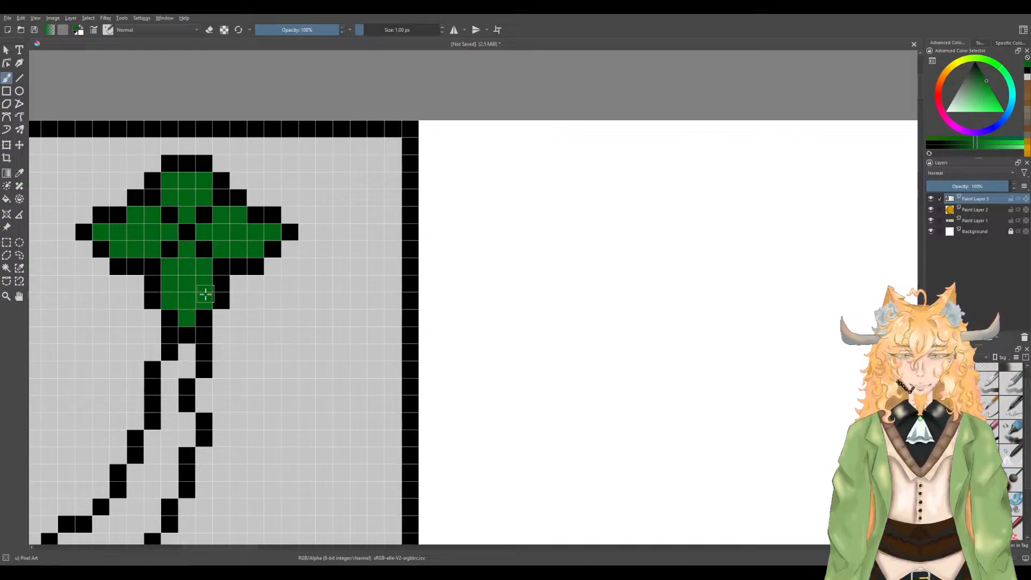
pyautogui.scroll(-1, 190, 262)
pyautogui.moveTo(162, 257); pyautogui.dragTo(199, 275)
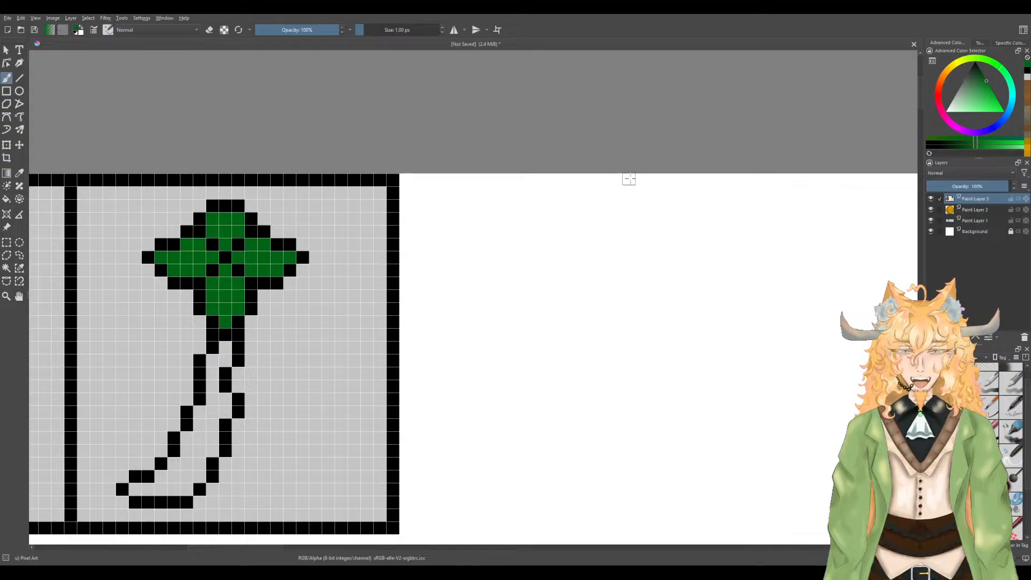
# Step: Refill the four leaves with a slightly brighter green
pyautogui.moveTo(988, 83); pyautogui.dragTo(991, 87)
pyautogui.press('f')
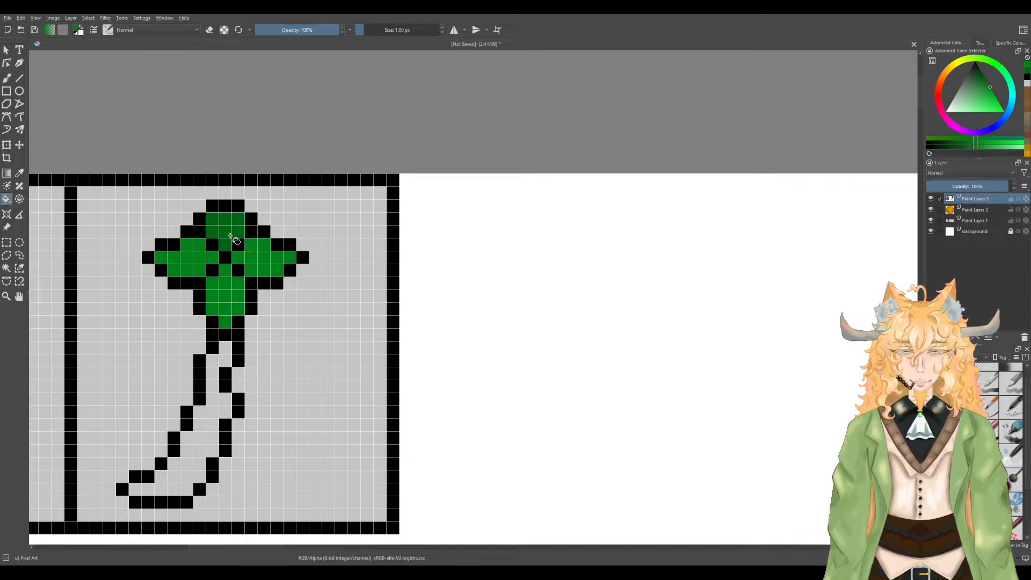
pyautogui.click(230, 237)
pyautogui.press('b')
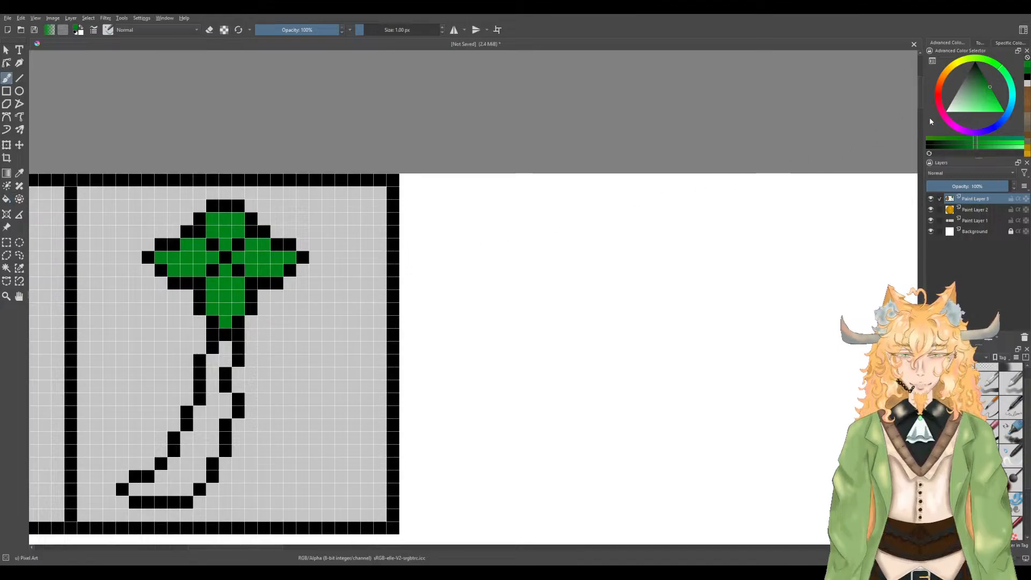
# Step: Recolour the five black pixels of the cross at the leaves' centre with a very dark green
pyautogui.moveTo(987, 79); pyautogui.dragTo(986, 73)
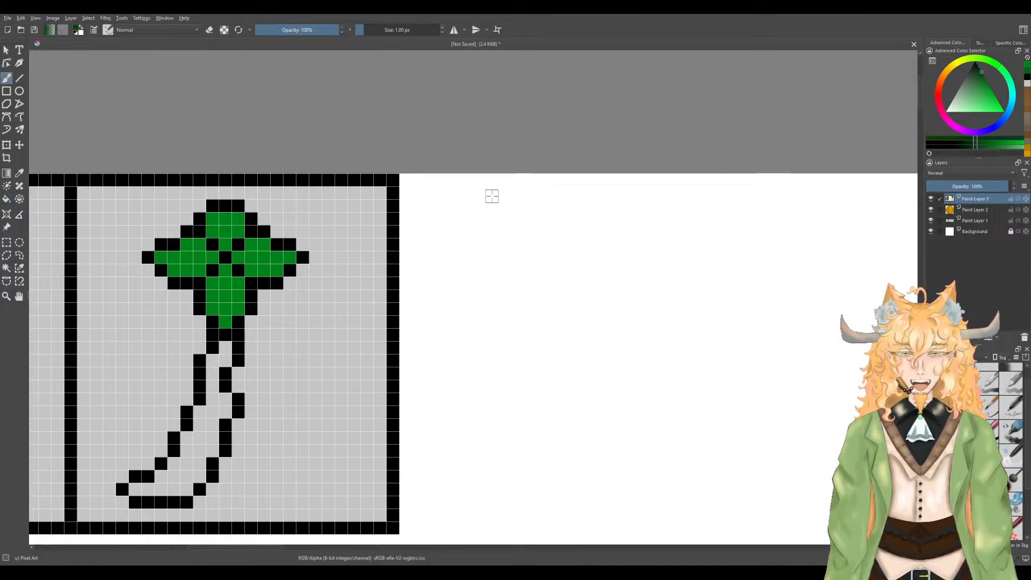
pyautogui.scroll(2, 222, 243)
pyautogui.click(207, 247)
pyautogui.click(233, 273)
pyautogui.click(207, 298)
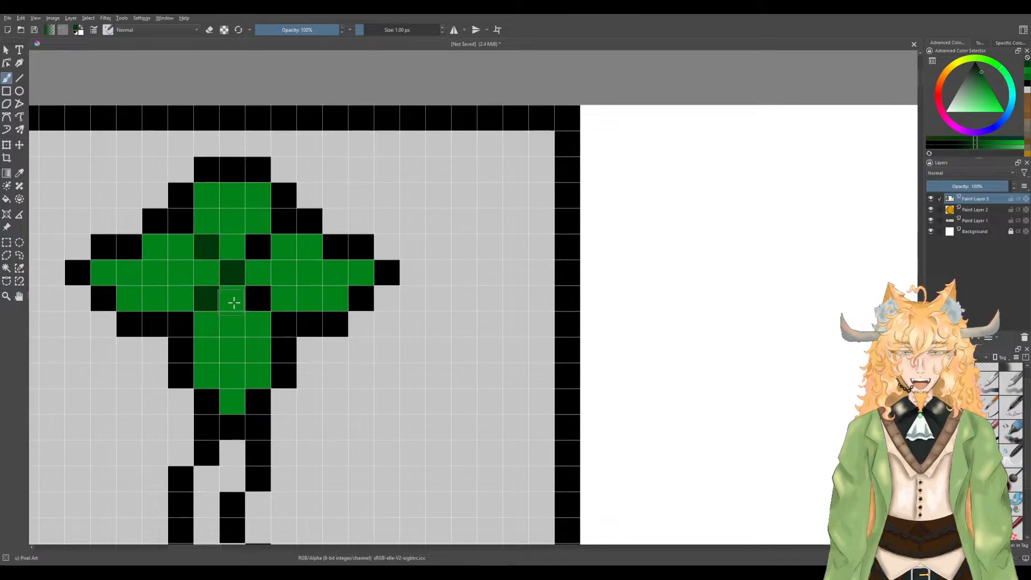
pyautogui.click(258, 298)
pyautogui.click(258, 246)
pyautogui.scroll(-2, 260, 247)
pyautogui.scroll(-1, 328, 253)
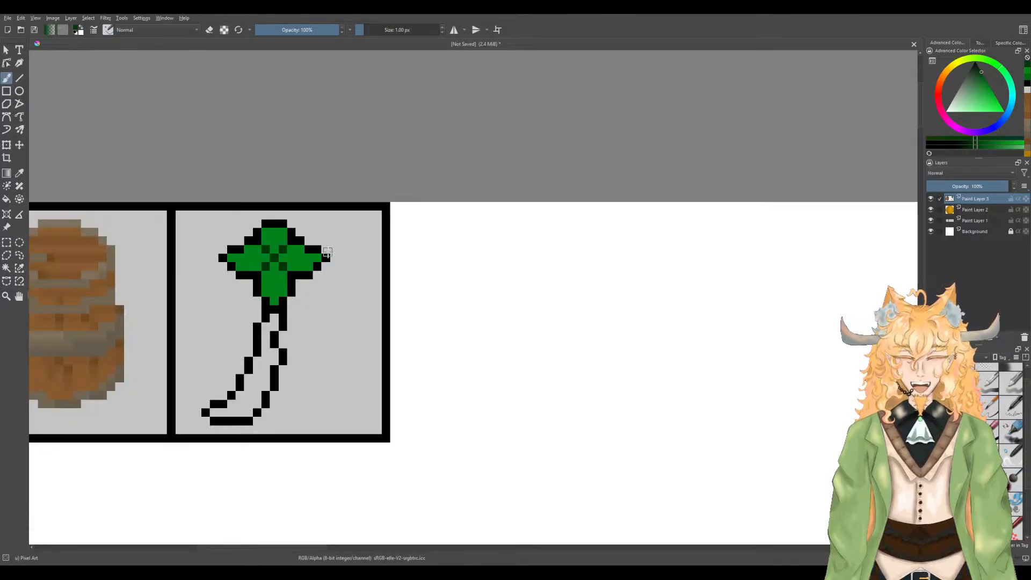
pyautogui.moveTo(333, 255); pyautogui.dragTo(358, 222)
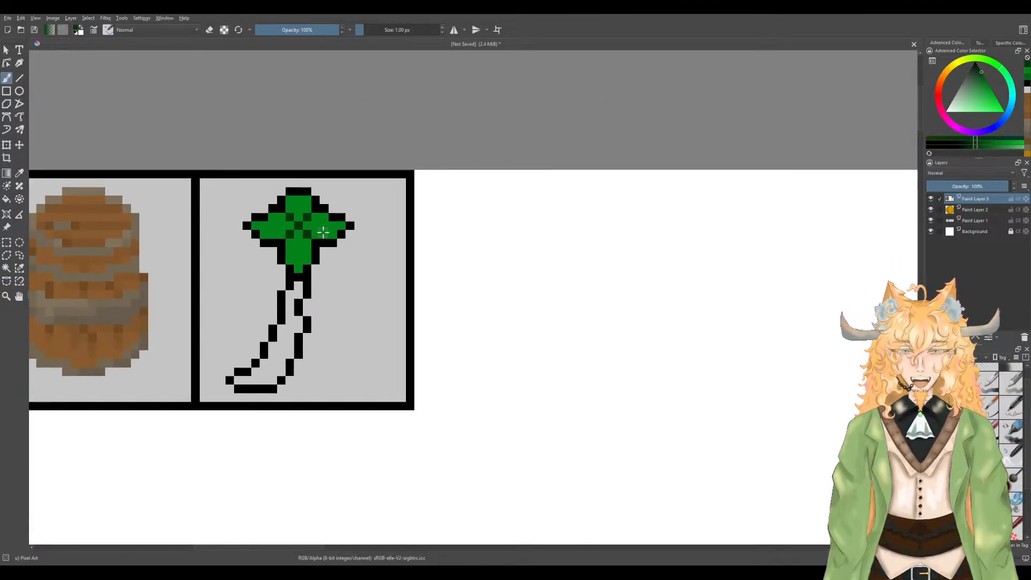
# Step: Sample the leaf green, darken it slightly and shade the leaves with it, undoing the strokes on the top outline
pyautogui.press('p')
pyautogui.click(292, 251)
pyautogui.press('b')
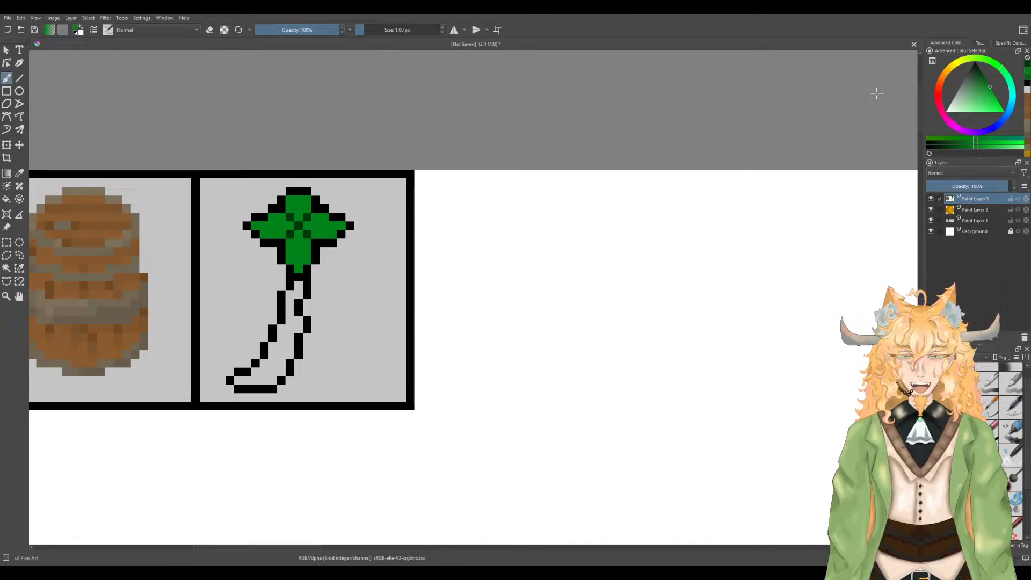
pyautogui.click(988, 83)
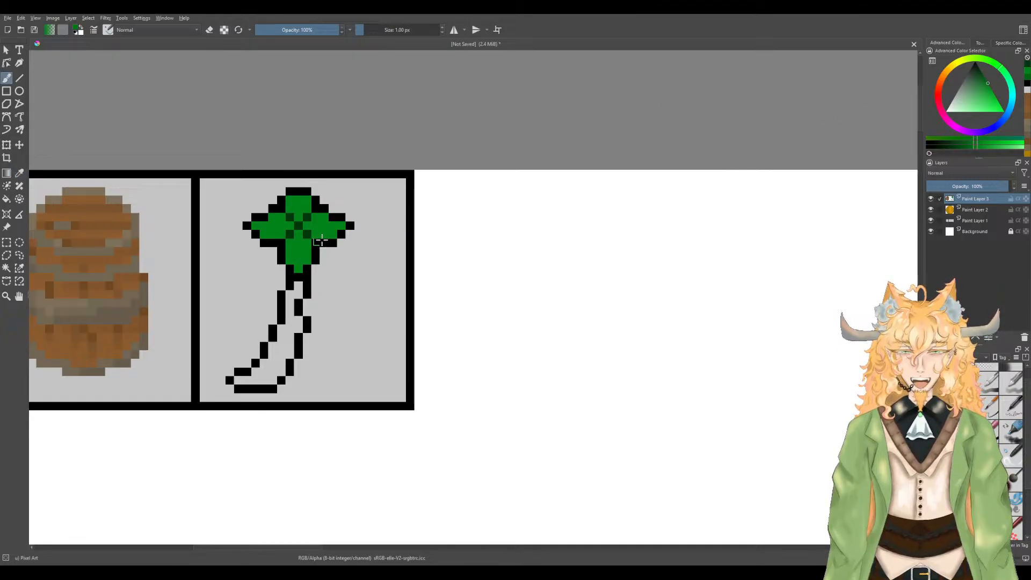
pyautogui.scroll(1, 307, 245)
pyautogui.moveTo(288, 235)
pyautogui.mouseDown()
pyautogui.moveTo(288, 269)
pyautogui.moveTo(278, 236)
pyautogui.moveTo(252, 242)
pyautogui.moveTo(321, 240)
pyautogui.mouseUp()
pyautogui.scroll(-1, 288, 265)
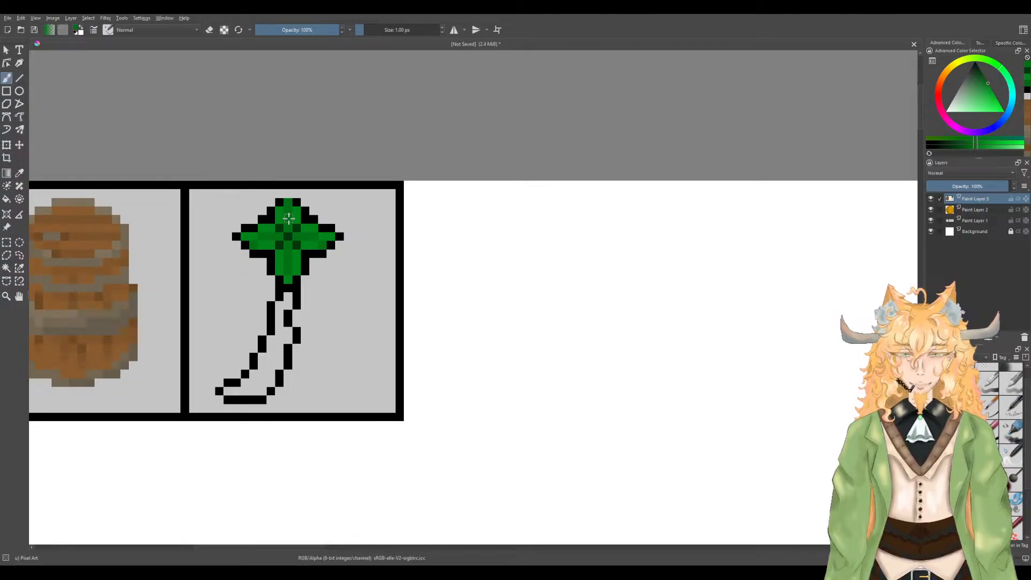
pyautogui.hotkey('ctrl', 'z')
pyautogui.hotkey('ctrl', 'z')
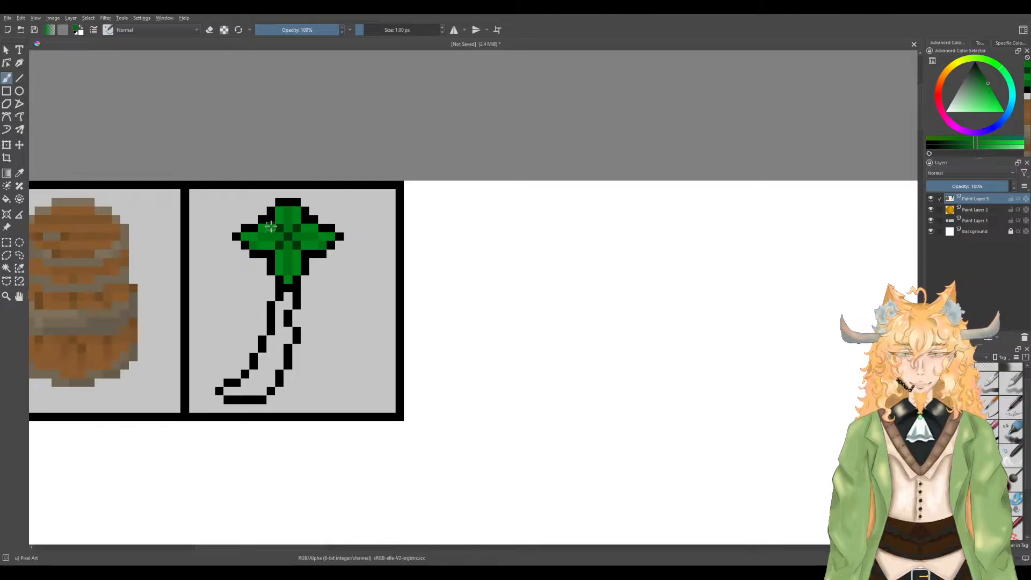
# Step: Erase the black outline around the leaves, leaving the trunk's outline in place
pyautogui.press('e')
pyautogui.moveTo(270, 214); pyautogui.dragTo(265, 217)
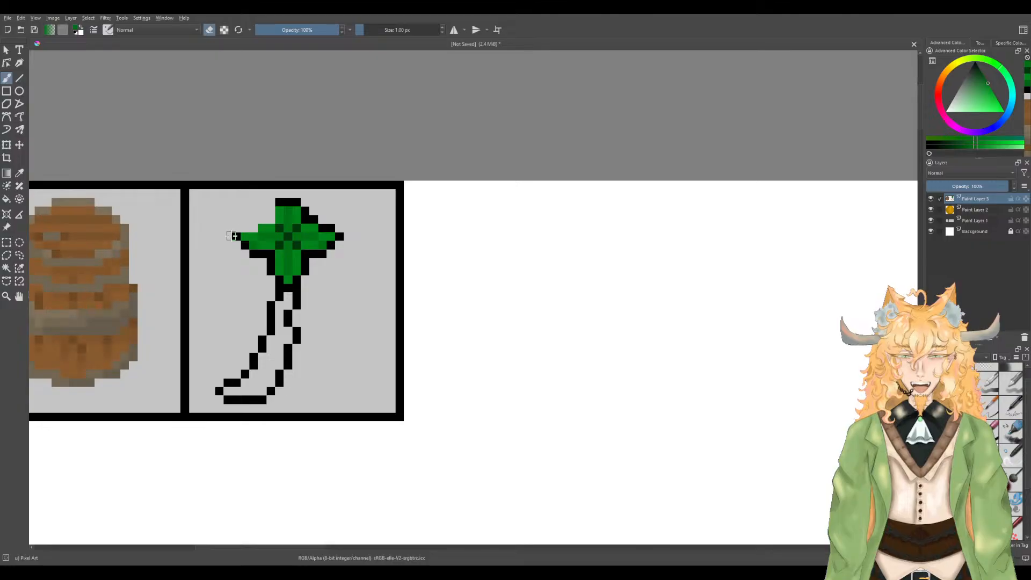
pyautogui.moveTo(252, 255)
pyautogui.mouseDown()
pyautogui.moveTo(270, 269)
pyautogui.moveTo(335, 251)
pyautogui.moveTo(330, 229)
pyautogui.moveTo(280, 202)
pyautogui.mouseUp()
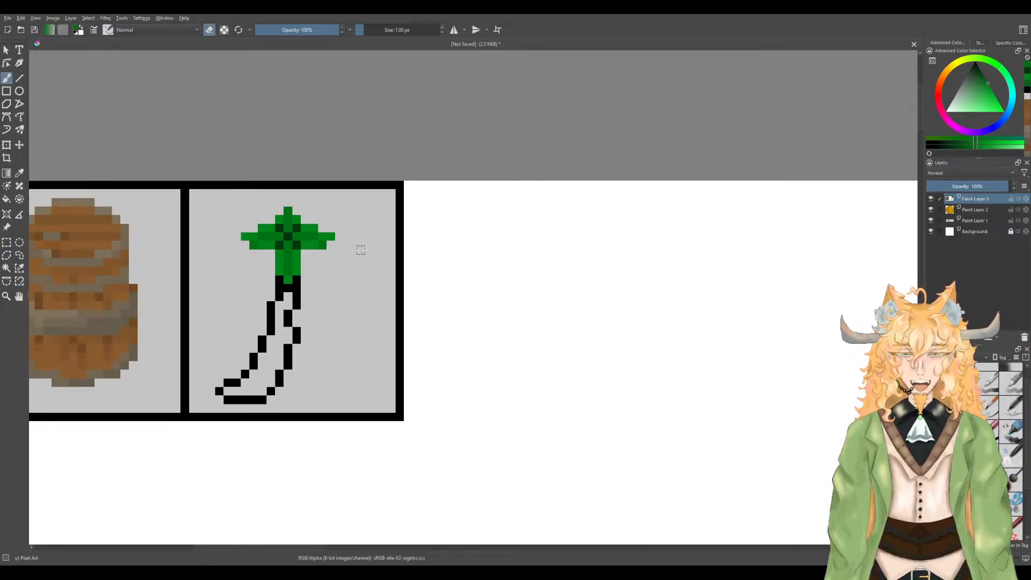
pyautogui.scroll(2, 301, 274)
pyautogui.moveTo(330, 272); pyautogui.dragTo(399, 192)
pyautogui.click(357, 208)
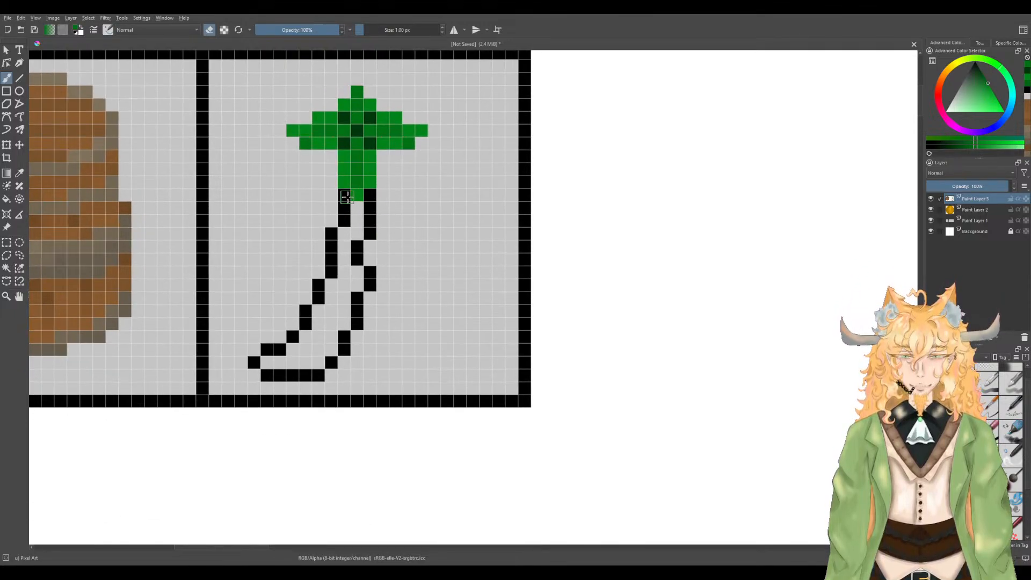
# Step: Choose a golden brown and fill the palm trunk's interior and the black outline just below the leaves with it
pyautogui.click(944, 80)
pyautogui.moveTo(981, 85); pyautogui.dragTo(978, 91)
pyautogui.click(947, 73)
pyautogui.click(981, 90)
pyautogui.moveTo(984, 91); pyautogui.dragTo(981, 94)
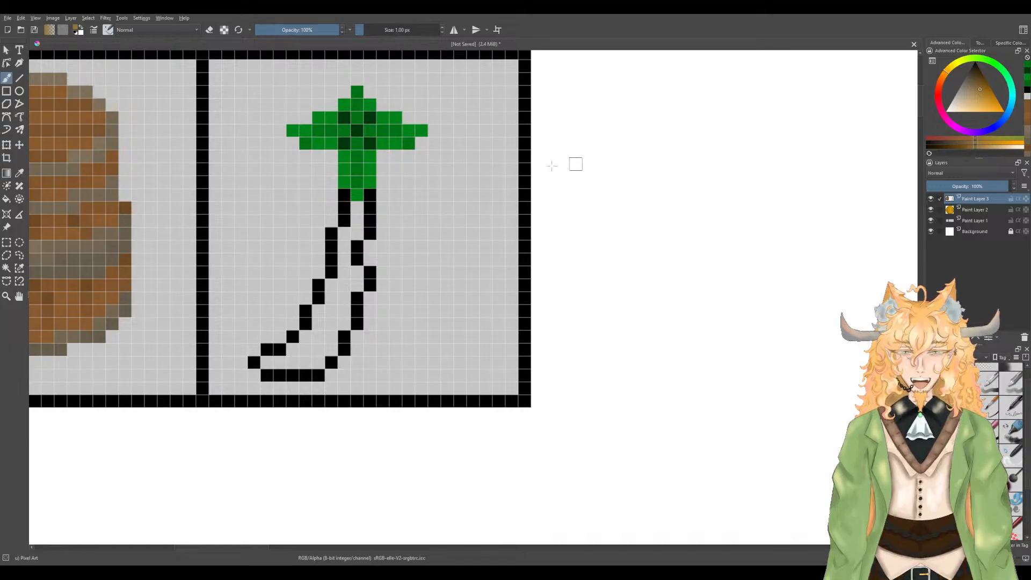
pyautogui.press('f')
pyautogui.click(346, 221)
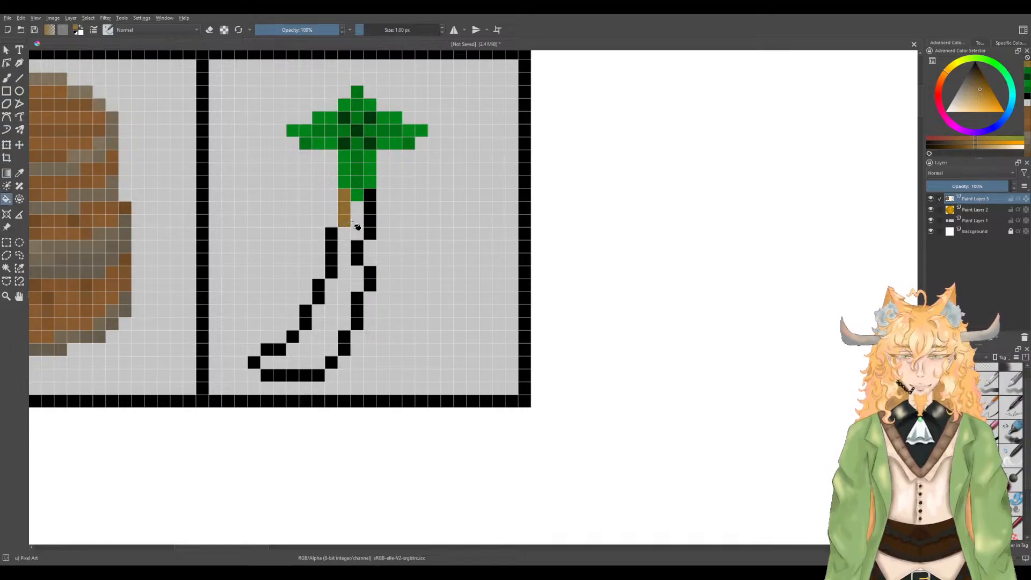
pyautogui.click(359, 223)
pyautogui.click(370, 215)
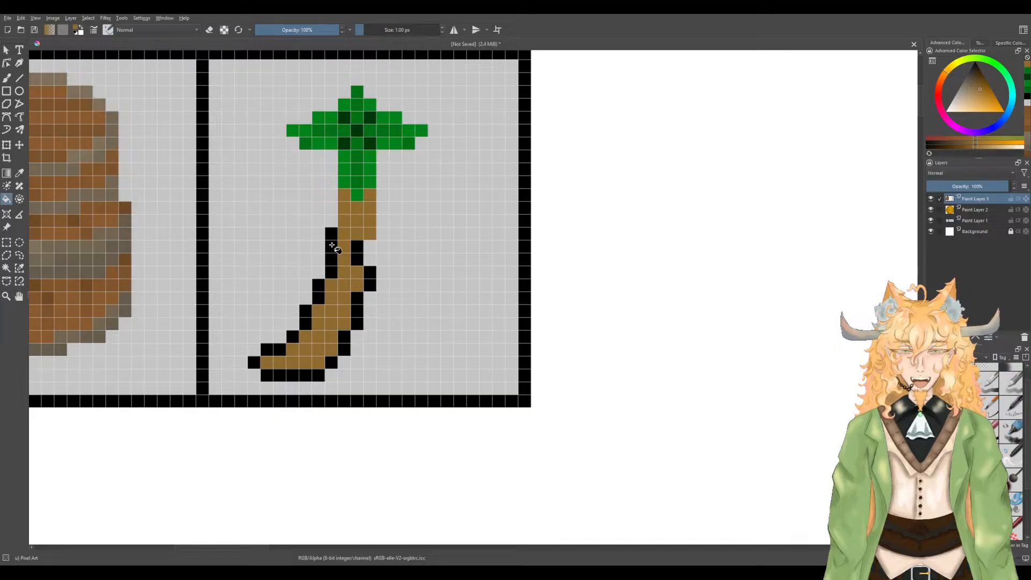
# Step: Fill the remaining black outline segments around the trunk with the same golden brown
pyautogui.click(332, 248)
pyautogui.click(357, 254)
pyautogui.click(370, 278)
pyautogui.click(357, 311)
pyautogui.click(347, 344)
pyautogui.click(331, 362)
pyautogui.click(293, 375)
pyautogui.click(254, 363)
pyautogui.click(274, 350)
pyautogui.click(292, 337)
pyautogui.click(306, 318)
pyautogui.click(318, 301)
# Step: Erase the trunk's bottom pixel row and its outer pixel columns just below the leaves
pyautogui.press('e')
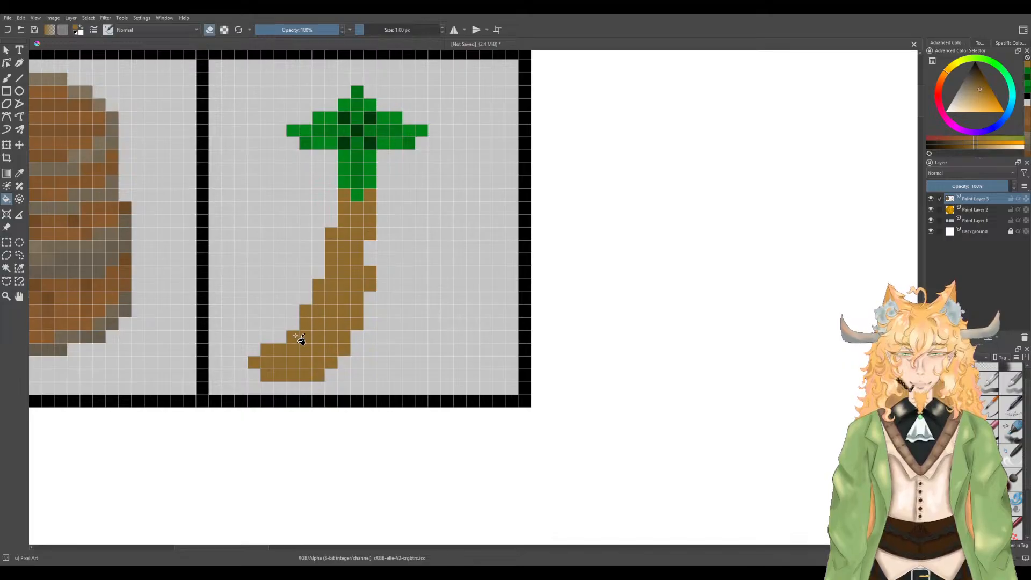
pyautogui.press('b')
pyautogui.moveTo(257, 375); pyautogui.dragTo(328, 376)
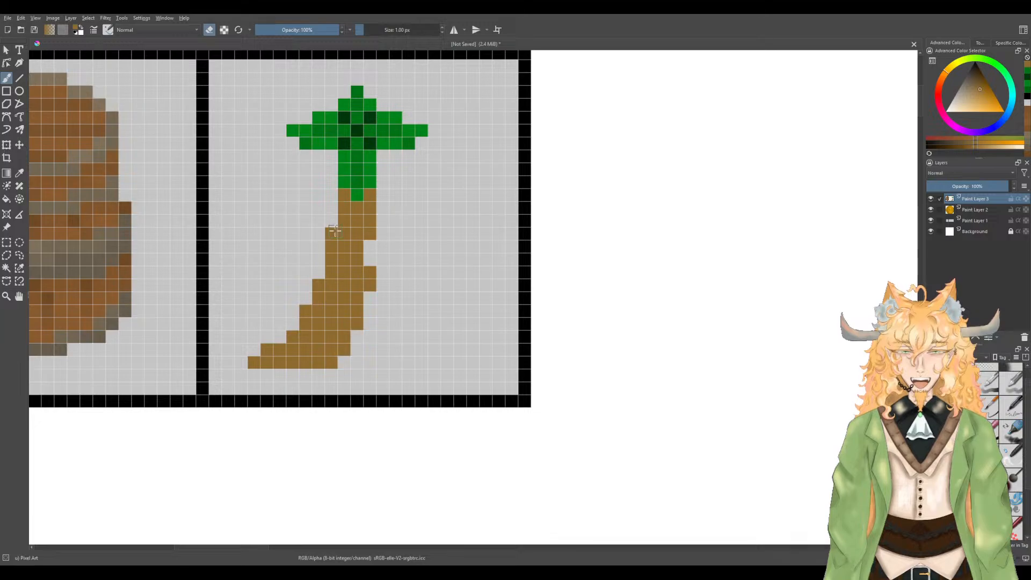
pyautogui.scroll(1, 337, 234)
pyautogui.moveTo(347, 191)
pyautogui.mouseDown()
pyautogui.moveTo(382, 197)
pyautogui.moveTo(388, 244)
pyautogui.moveTo(347, 227)
pyautogui.moveTo(325, 275)
pyautogui.mouseUp()
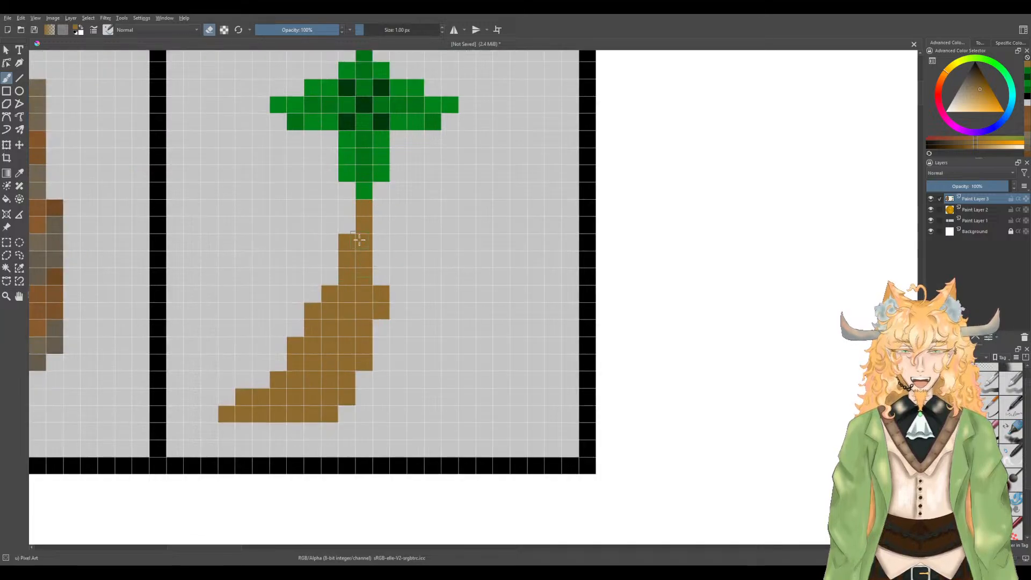
# Step: Repaint the left pixel column at the trunk's top in brown, then erase its two uppermost pixels
pyautogui.press('e')
pyautogui.moveTo(347, 189)
pyautogui.mouseDown()
pyautogui.moveTo(362, 210)
pyautogui.moveTo(347, 231)
pyautogui.mouseUp()
pyautogui.click(380, 204)
pyautogui.hotkey('ctrl', 'z')
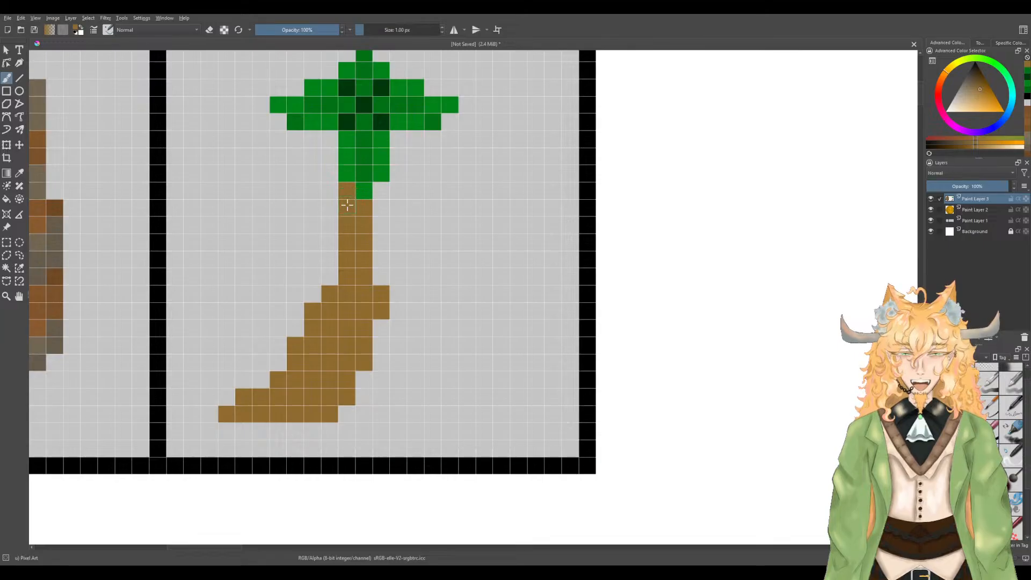
pyautogui.press('e')
pyautogui.moveTo(347, 200); pyautogui.dragTo(347, 189)
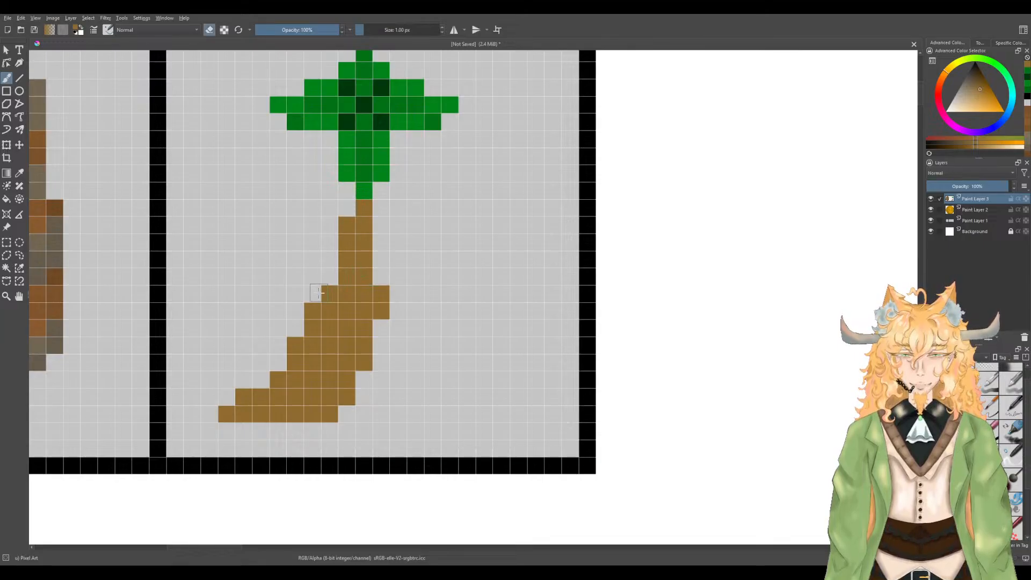
# Step: Slim the trunk by erasing one pixel along its lower left edge and at the tip of its foot
pyautogui.moveTo(326, 295)
pyautogui.mouseDown()
pyautogui.moveTo(291, 367)
pyautogui.moveTo(236, 397)
pyautogui.moveTo(252, 396)
pyautogui.mouseUp()
pyautogui.press('e')
pyautogui.click(268, 402)
pyautogui.press('e')
pyautogui.click(227, 410)
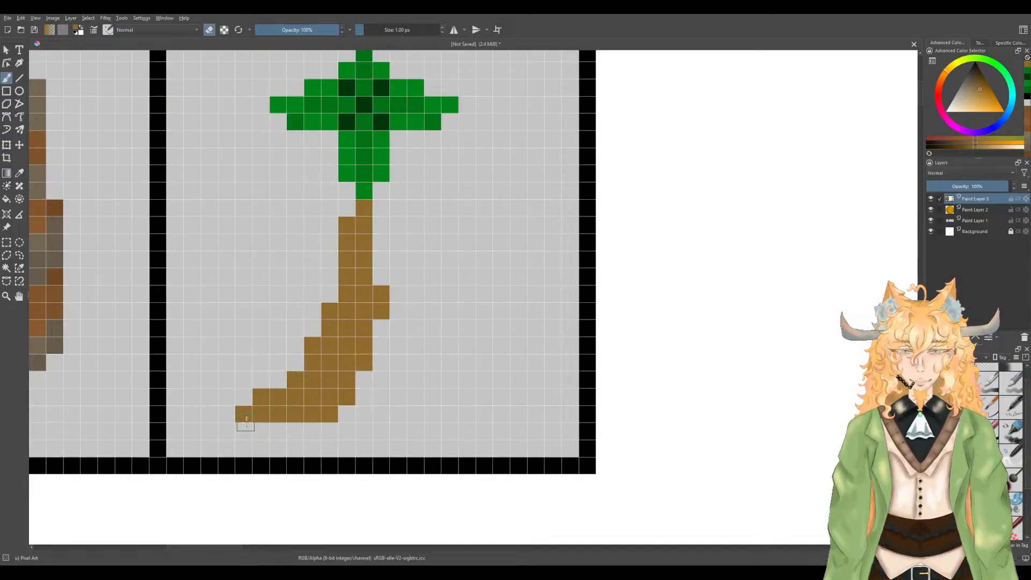
pyautogui.press('e')
pyautogui.press('e')
pyautogui.click(261, 397)
pyautogui.press('e')
pyautogui.click(261, 397)
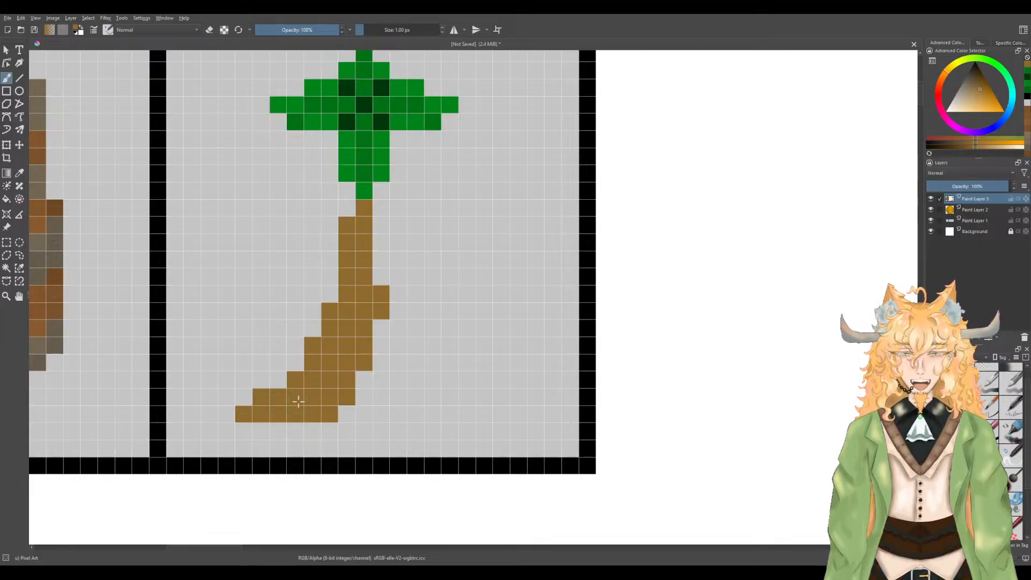
# Step: Add one brown pixel above the bump on the trunk's right edge and three pixels below the leaves' right side
pyautogui.click(376, 279)
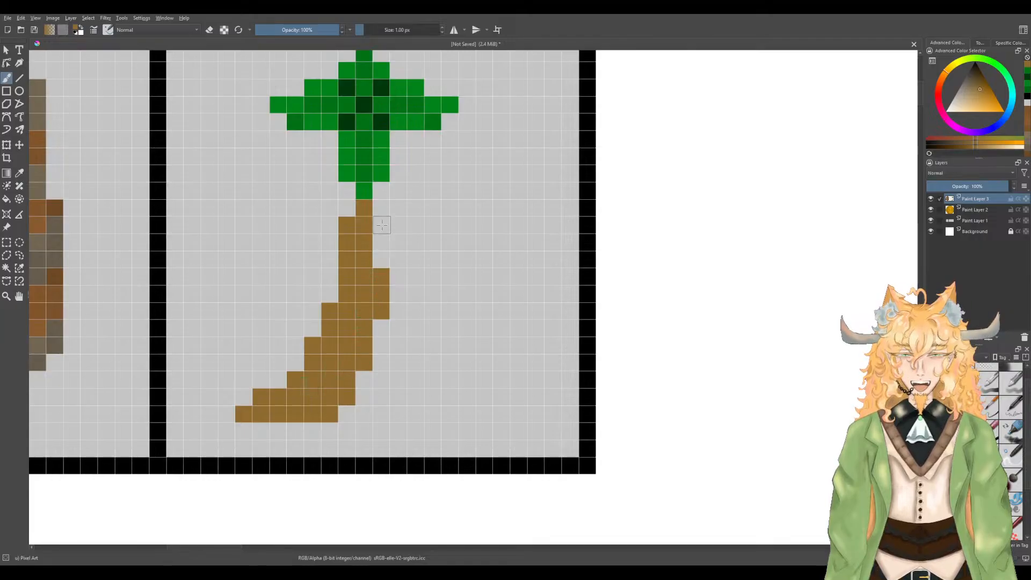
pyautogui.moveTo(381, 191); pyautogui.dragTo(382, 225)
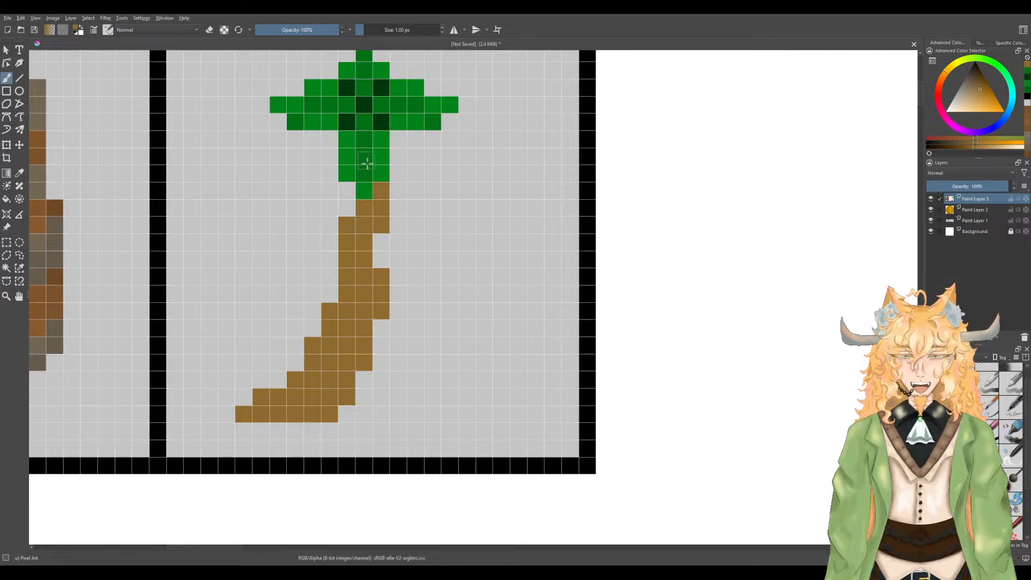
pyautogui.scroll(-3, 366, 225)
pyautogui.moveTo(372, 243); pyautogui.dragTo(369, 273)
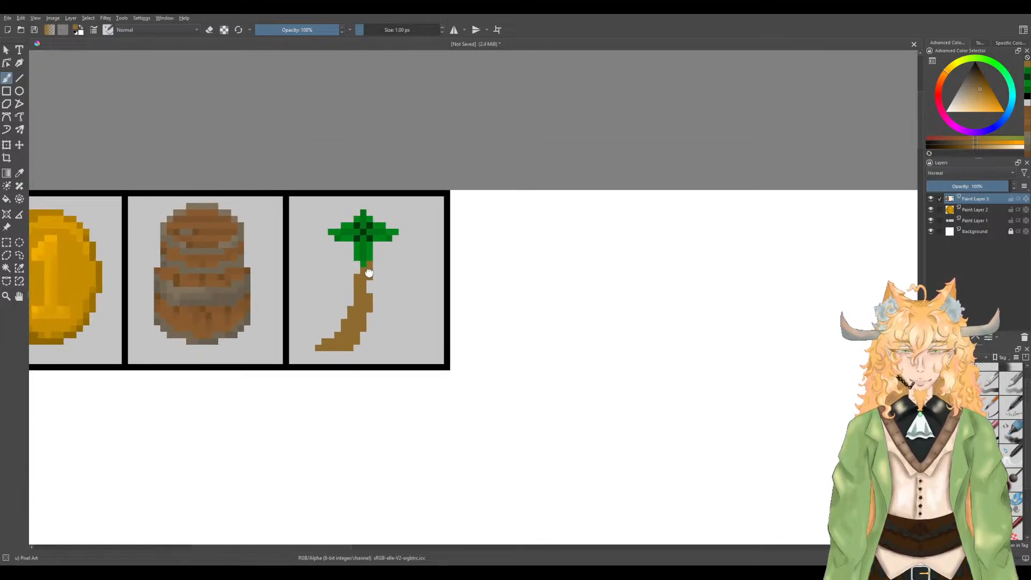
pyautogui.scroll(3, 383, 275)
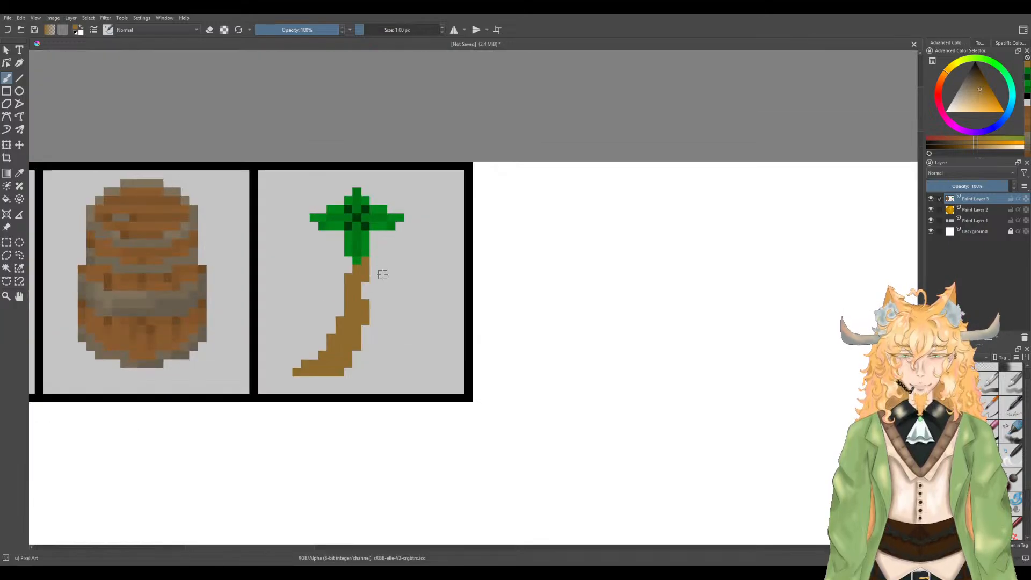
pyautogui.scroll(-1, 371, 254)
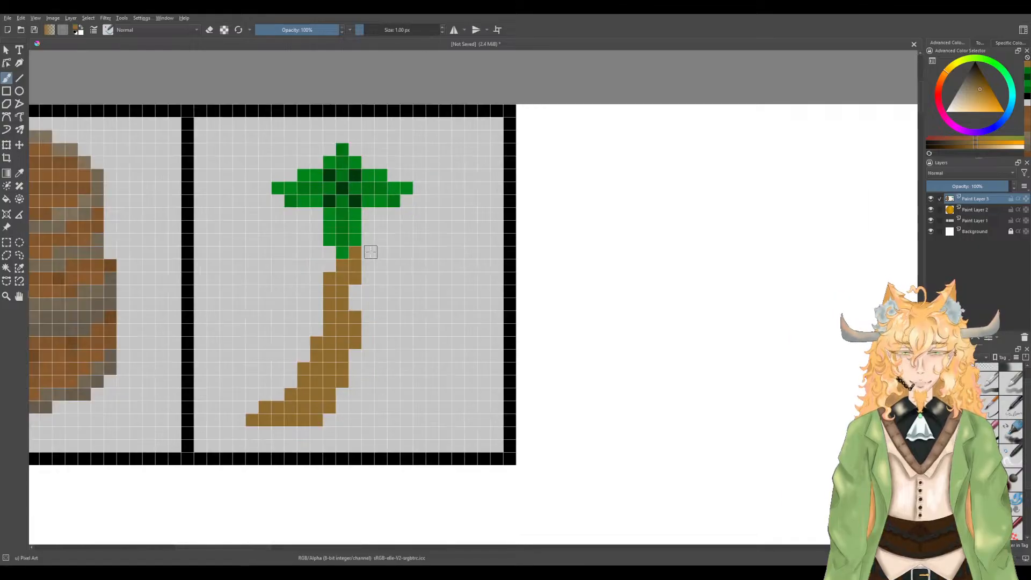
pyautogui.scroll(-2, 365, 253)
pyautogui.scroll(1, 350, 247)
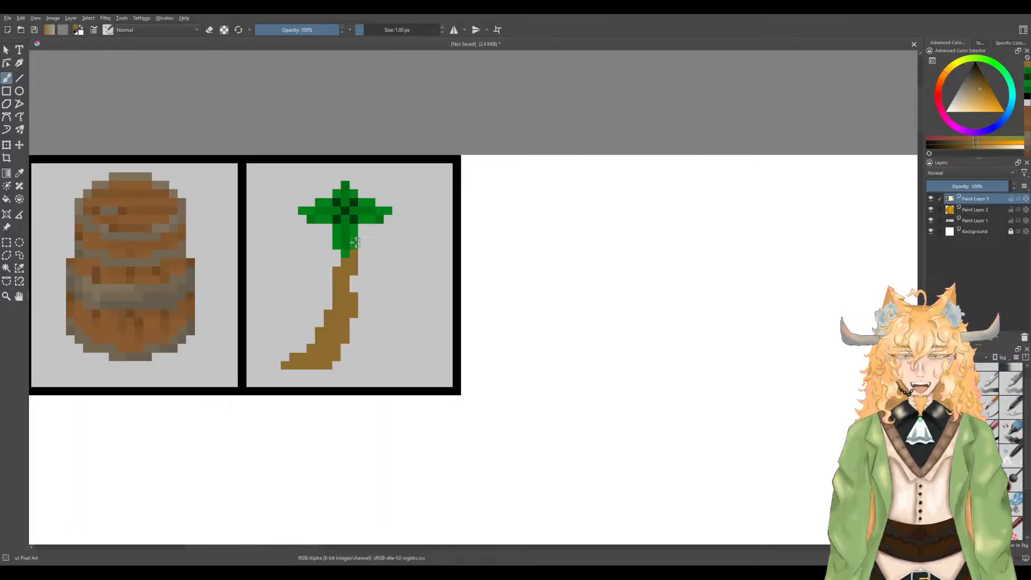
# Step: Sample the leaf green and make both side leaves droop by erasing their tip pixels and painting new ones lower down
pyautogui.press('p')
pyautogui.scroll(1, 320, 199)
pyautogui.click(310, 216)
pyautogui.press('b')
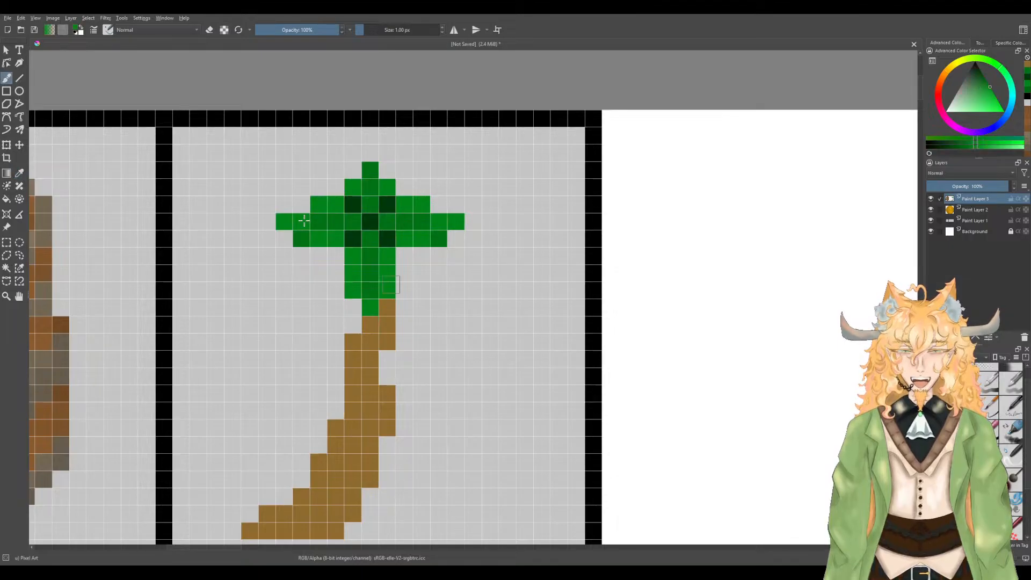
pyautogui.press('e')
pyautogui.click(285, 221)
pyautogui.click(455, 221)
pyautogui.press('e')
pyautogui.click(455, 239)
pyautogui.click(438, 256)
pyautogui.click(284, 239)
pyautogui.moveTo(288, 255); pyautogui.dragTo(298, 256)
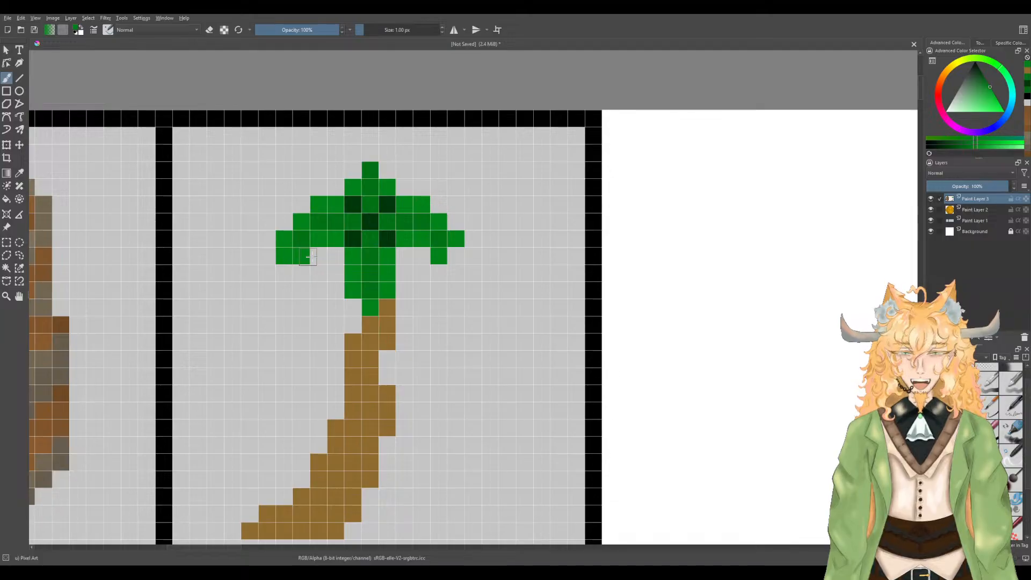
pyautogui.click(456, 257)
pyautogui.scroll(-2, 453, 255)
pyautogui.moveTo(472, 262); pyautogui.dragTo(441, 237)
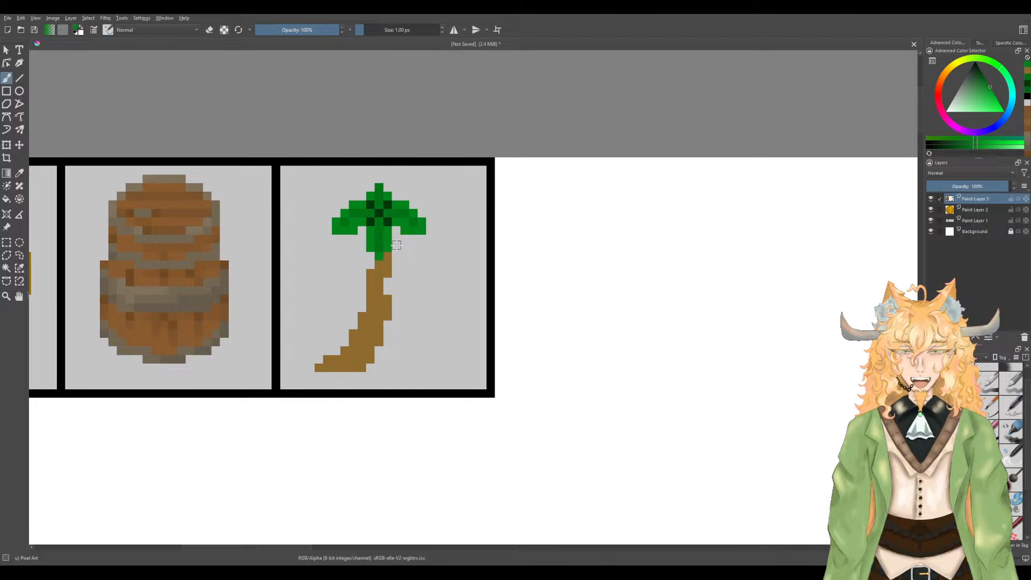
# Step: Try shading the trunk's upper left edge with a greyer version of the sampled trunk brown
pyautogui.moveTo(405, 249); pyautogui.dragTo(397, 202)
pyautogui.keyDown('ctrl'); pyautogui.click(368, 230); pyautogui.keyUp('ctrl')
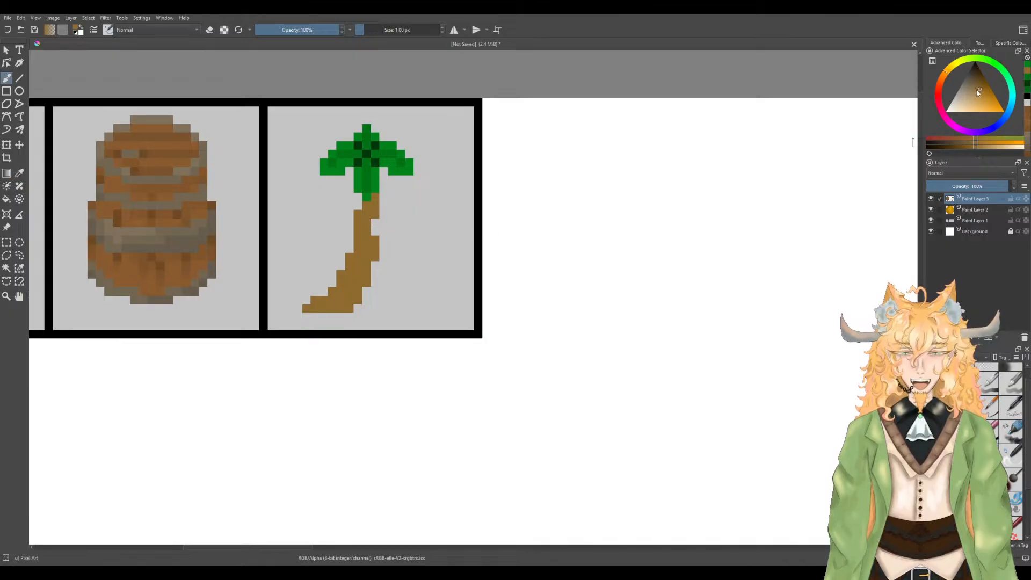
pyautogui.moveTo(982, 89); pyautogui.dragTo(981, 88)
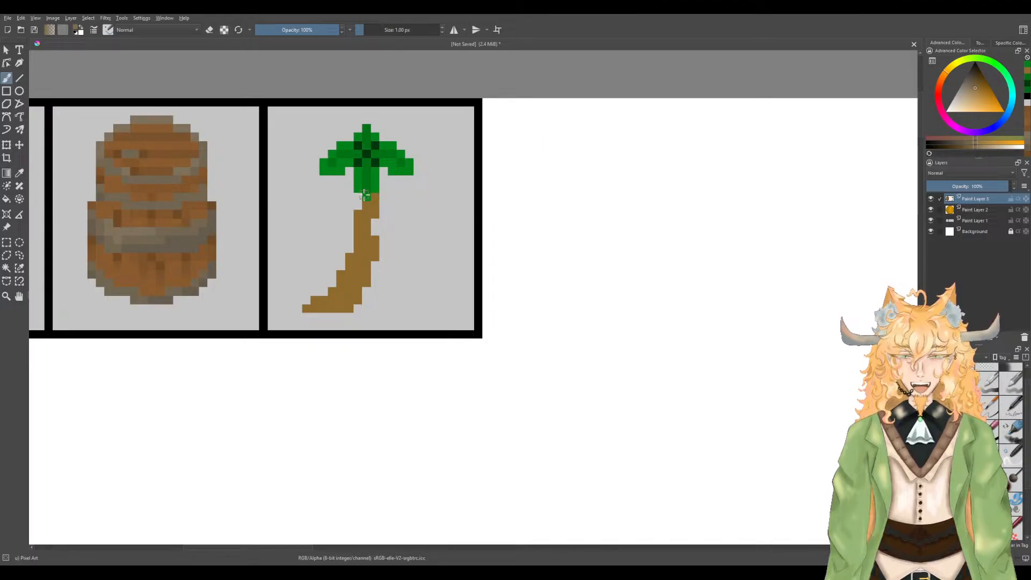
pyautogui.scroll(3, 367, 193)
pyautogui.scroll(-3, 380, 232)
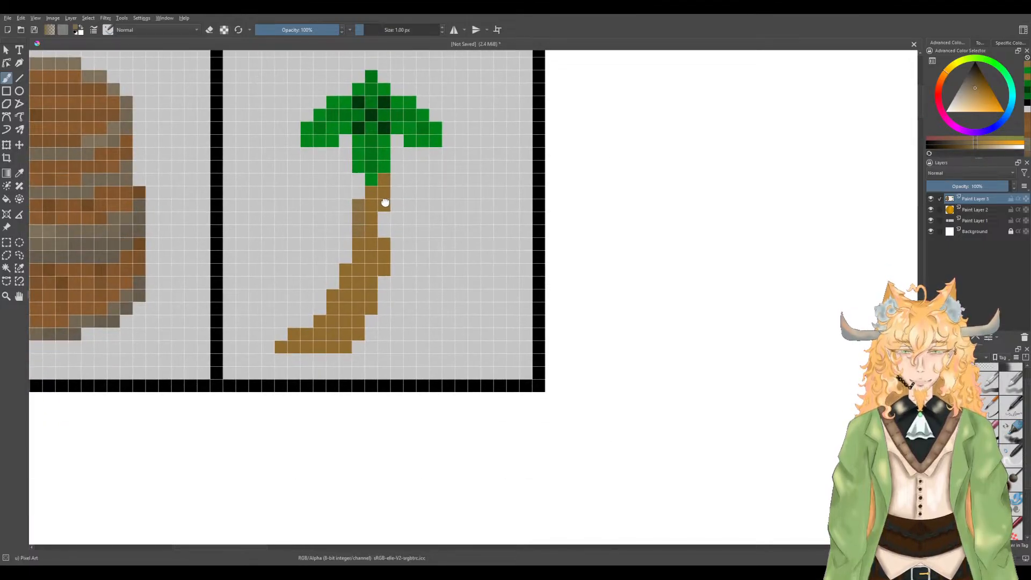
pyautogui.scroll(2, 401, 222)
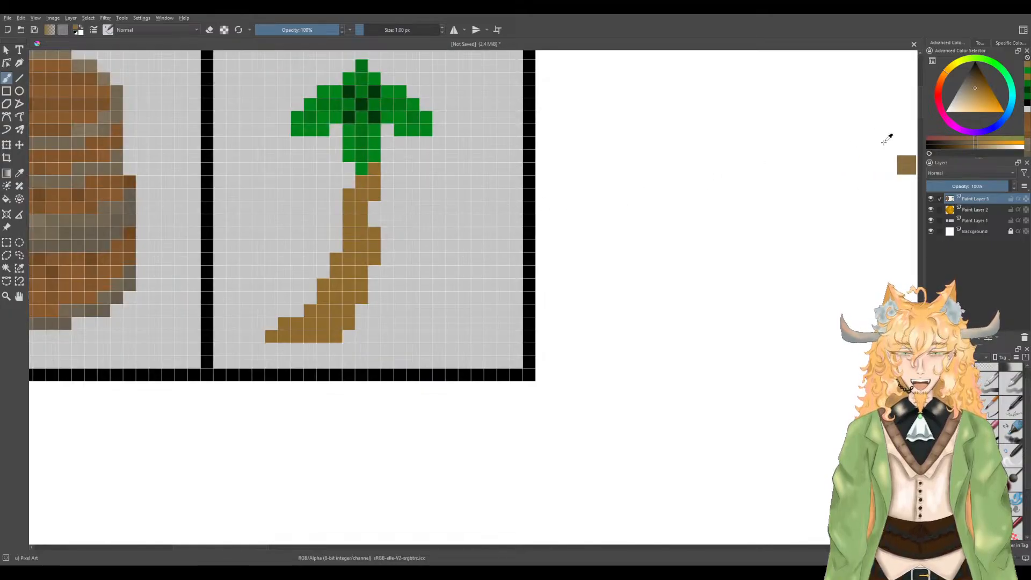
# Step: Sample the trunk brown again, shift its hue slightly towards yellow and tint the trunk's left edge with it
pyautogui.press('p')
pyautogui.click(377, 187)
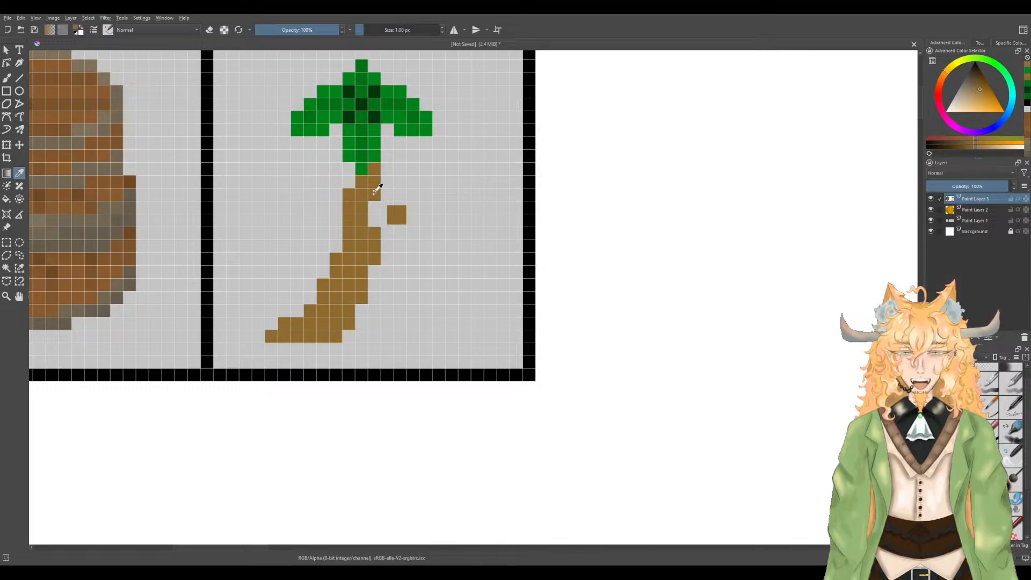
pyautogui.hotkey('ctrl', 'z')
pyautogui.moveTo(947, 71); pyautogui.dragTo(948, 68)
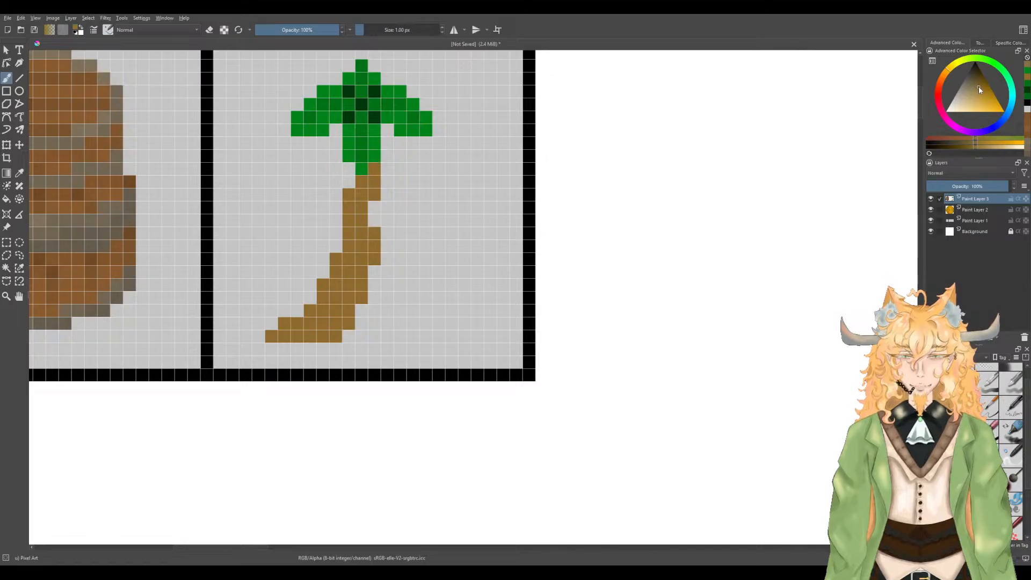
pyautogui.moveTo(978, 86); pyautogui.dragTo(978, 89)
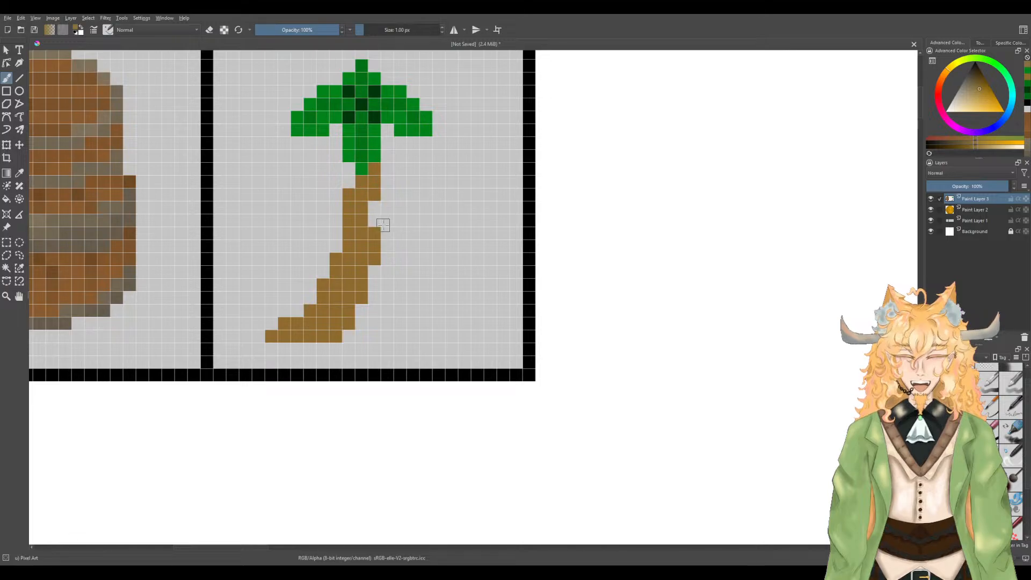
pyautogui.scroll(2, 363, 225)
pyautogui.scroll(-3, 368, 220)
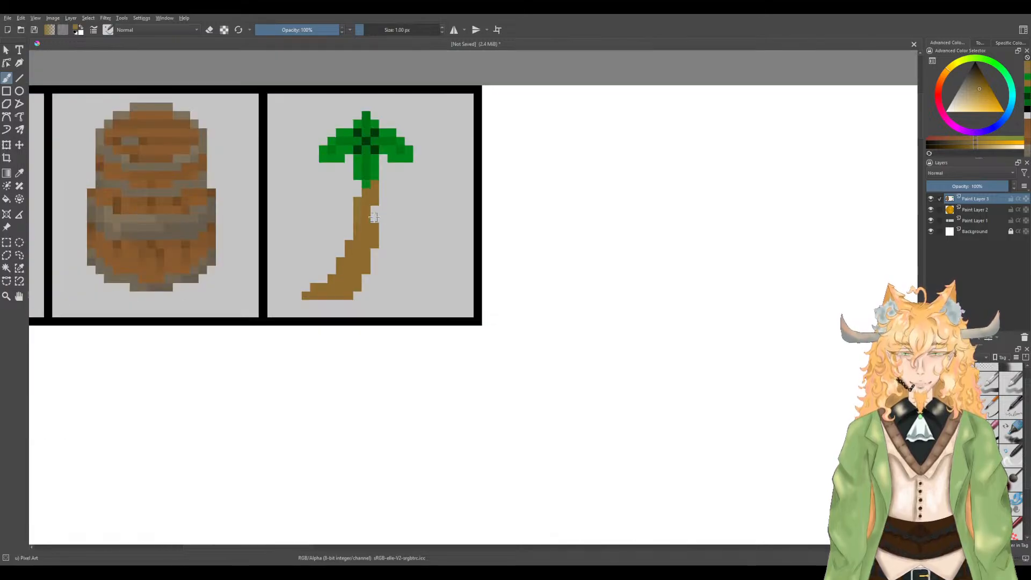
pyautogui.moveTo(590, 209); pyautogui.dragTo(573, 205)
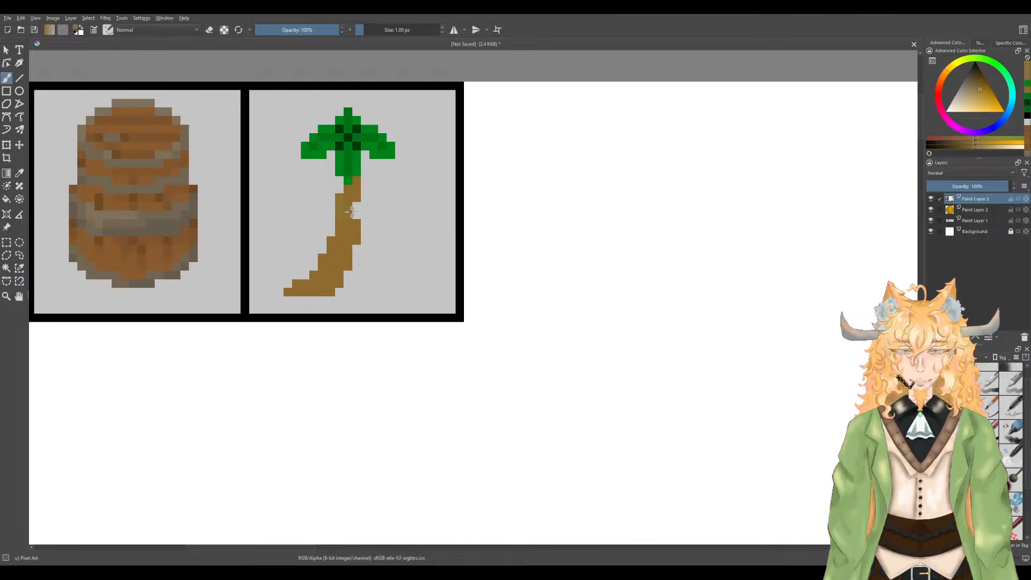
pyautogui.scroll(3, 340, 206)
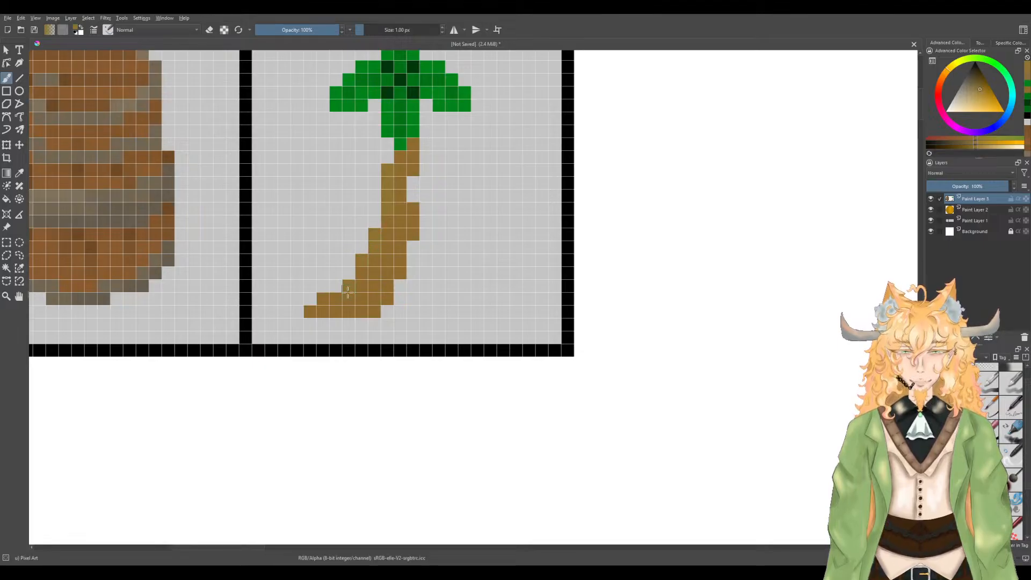
pyautogui.scroll(-3, 377, 289)
pyautogui.scroll(-1, 381, 282)
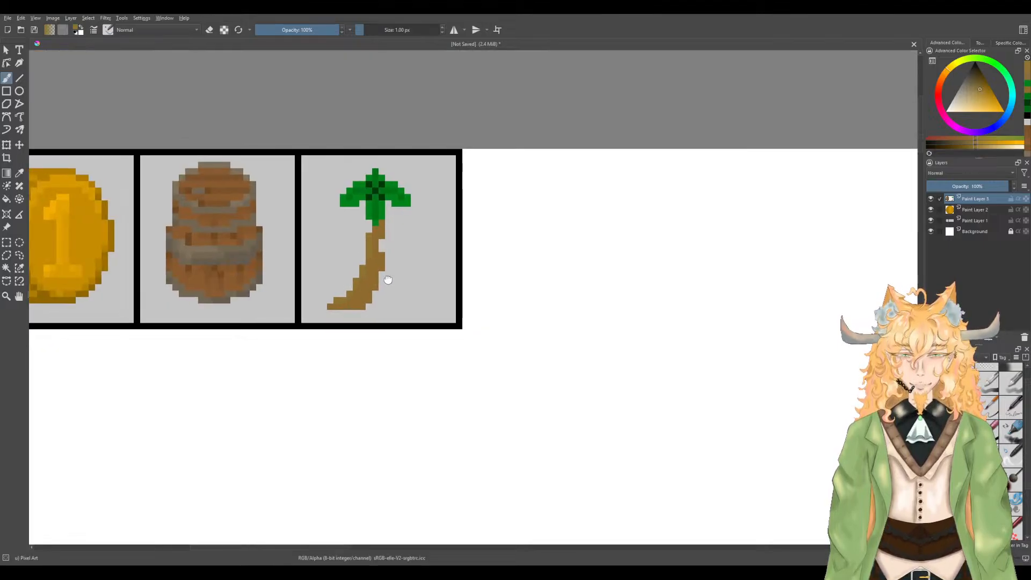
pyautogui.scroll(3, 379, 276)
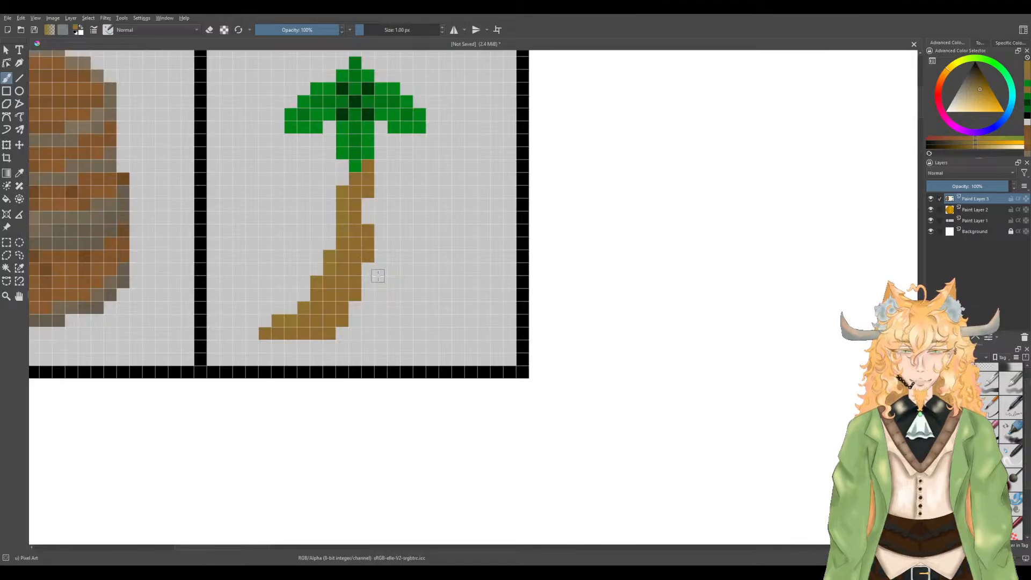
# Step: Adjust the yellowish brown to a slightly more saturated shade and paint it along the trunk's upper left edge
pyautogui.click(983, 88)
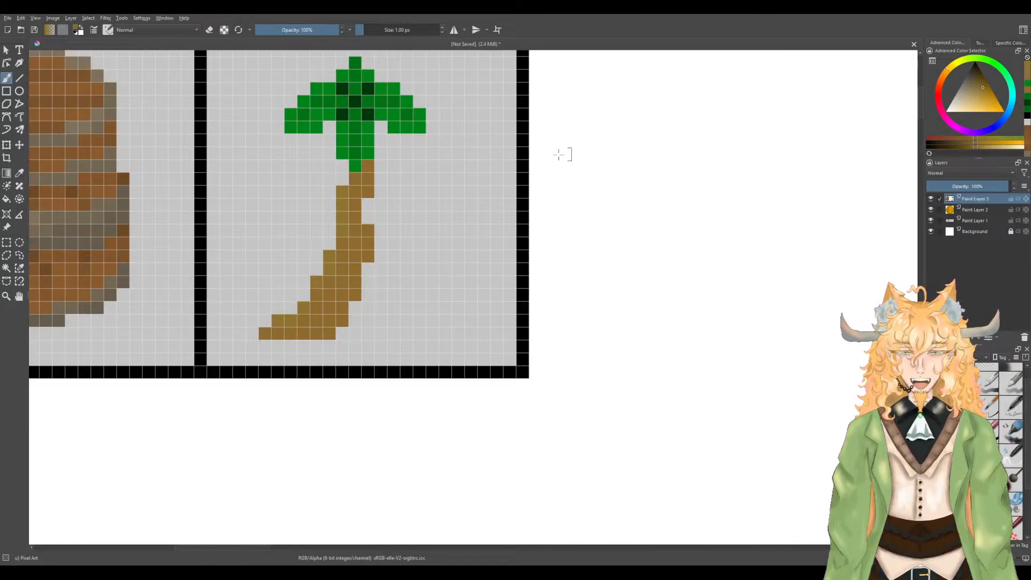
pyautogui.scroll(-1, 419, 212)
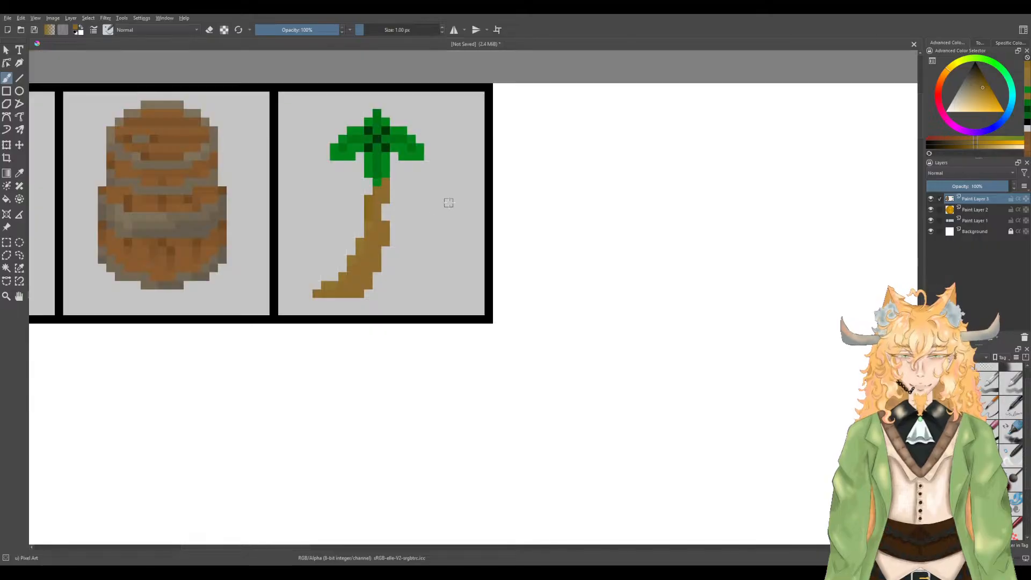
pyautogui.click(982, 91)
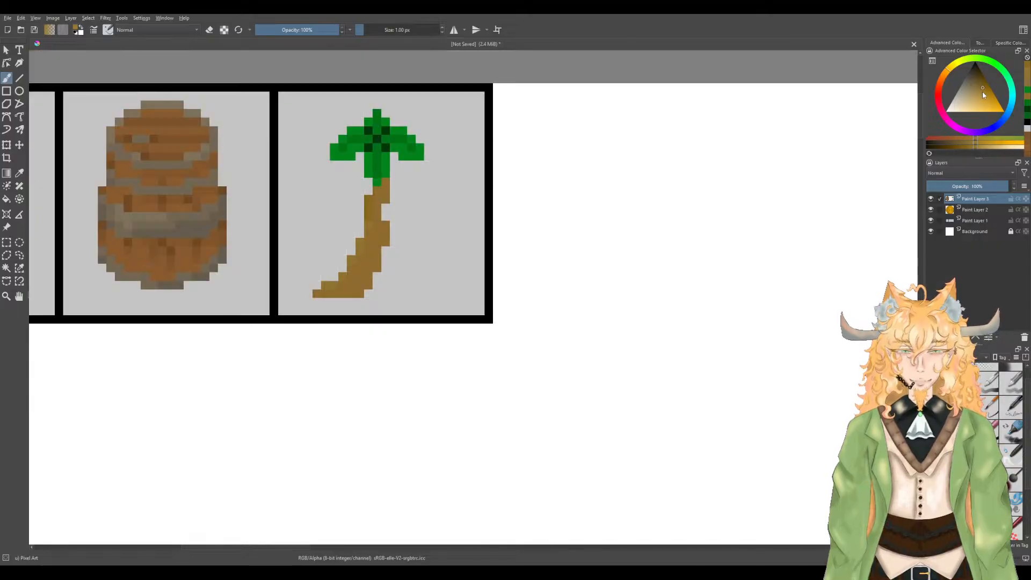
pyautogui.moveTo(369, 200); pyautogui.dragTo(370, 224)
pyautogui.scroll(1, 373, 199)
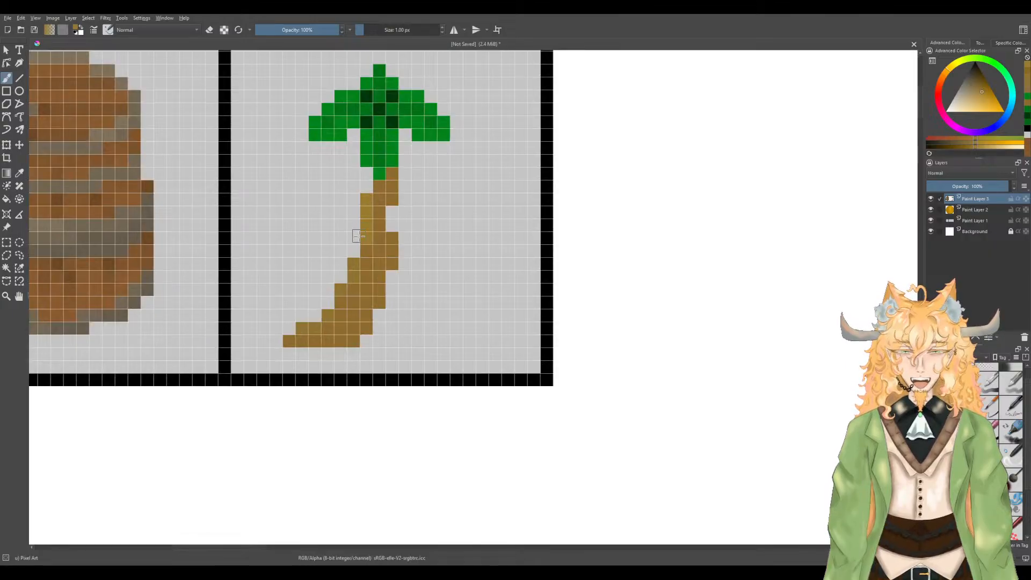
# Step: Paint the yellowish brown down the trunk's lower left edge, and sample the brown from the middle of the trunk
pyautogui.moveTo(356, 268); pyautogui.dragTo(307, 330)
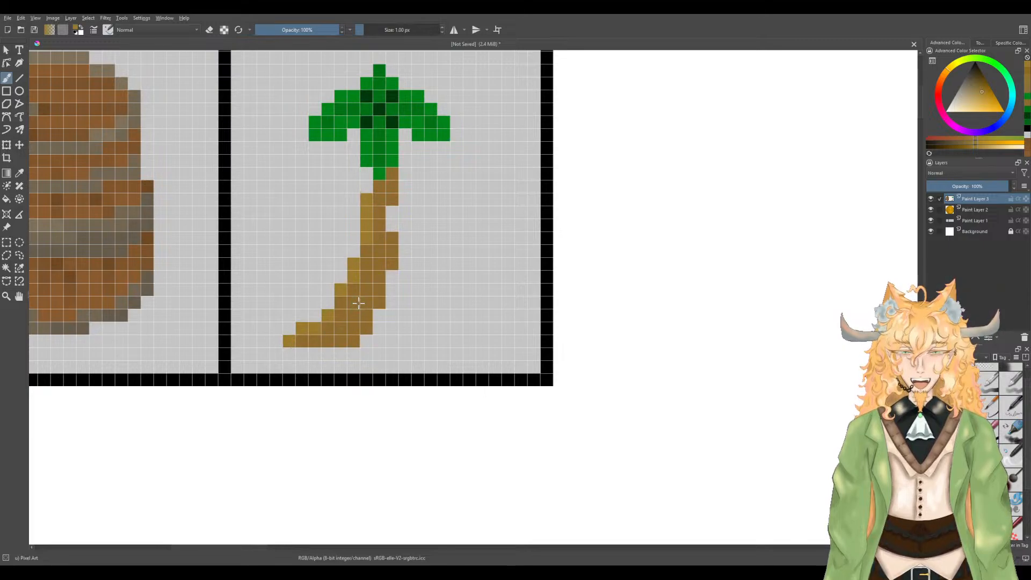
pyautogui.press('p')
pyautogui.click(375, 259)
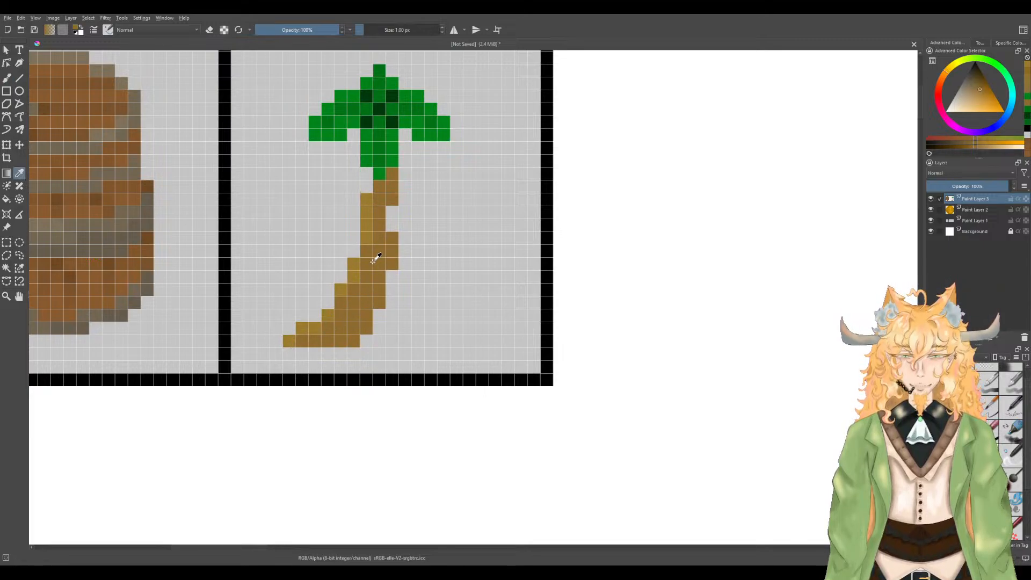
pyautogui.press('b')
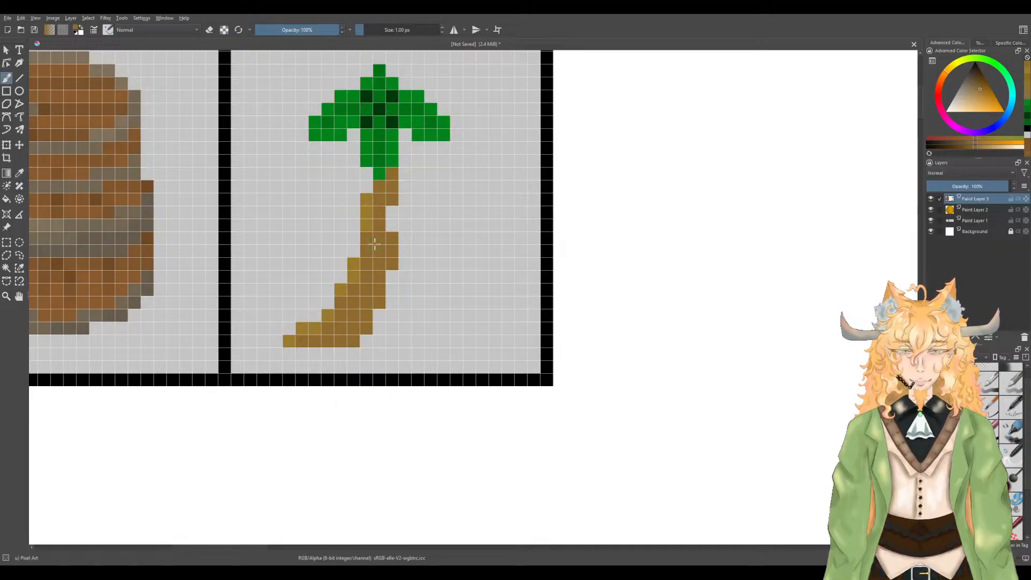
pyautogui.press('p')
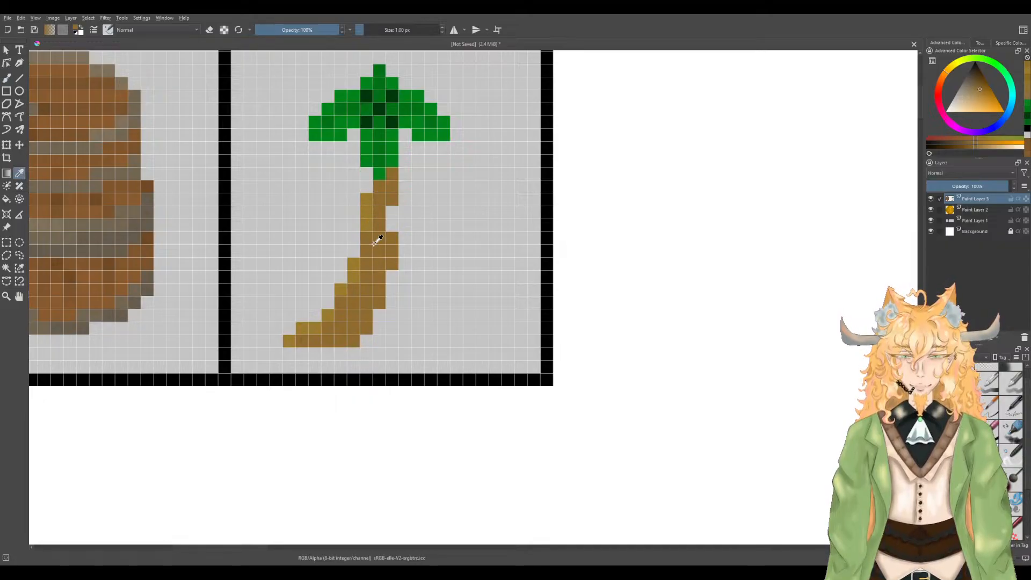
pyautogui.press('b')
# Step: Shade the trunk's right side with a slightly darker version of the sampled brown
pyautogui.scroll(-1, 377, 241)
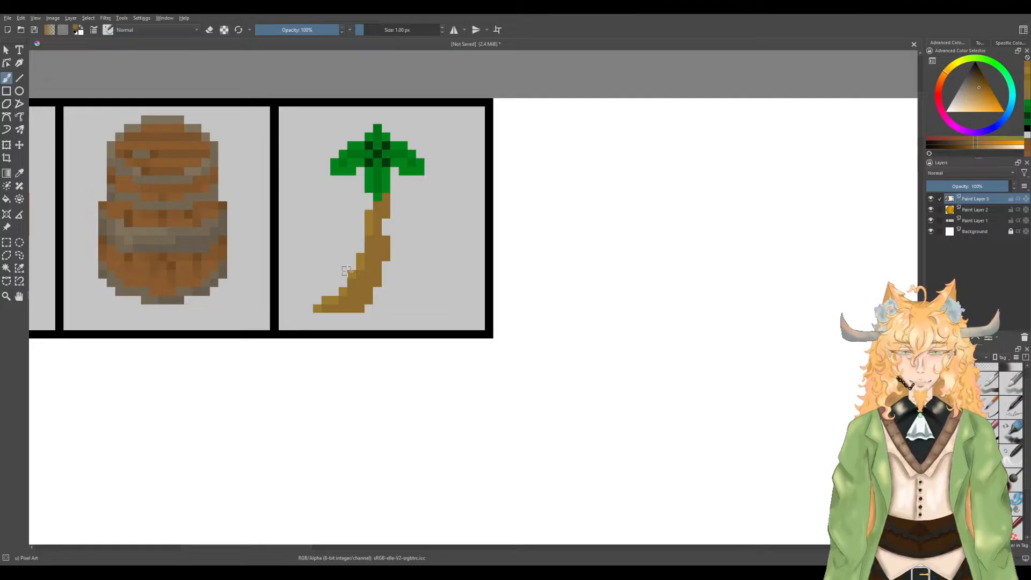
pyautogui.scroll(1, 348, 270)
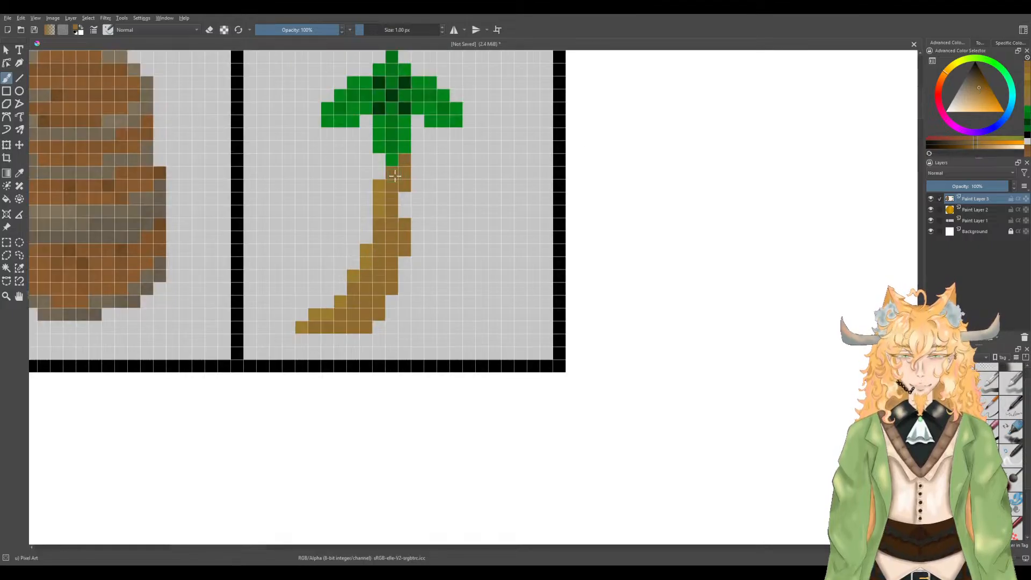
pyautogui.scroll(-1, 403, 182)
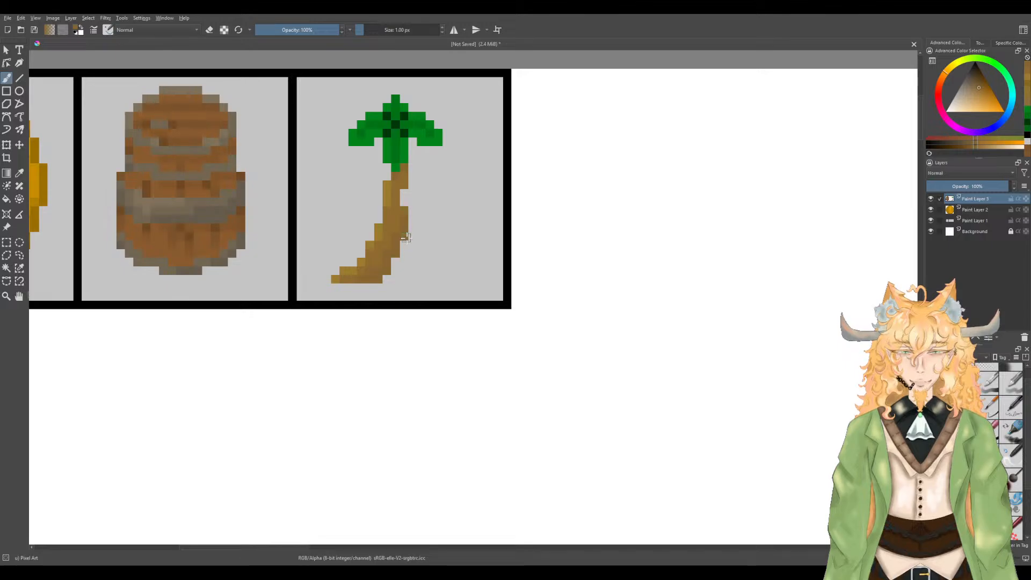
pyautogui.scroll(1, 431, 231)
pyautogui.scroll(-1, 431, 229)
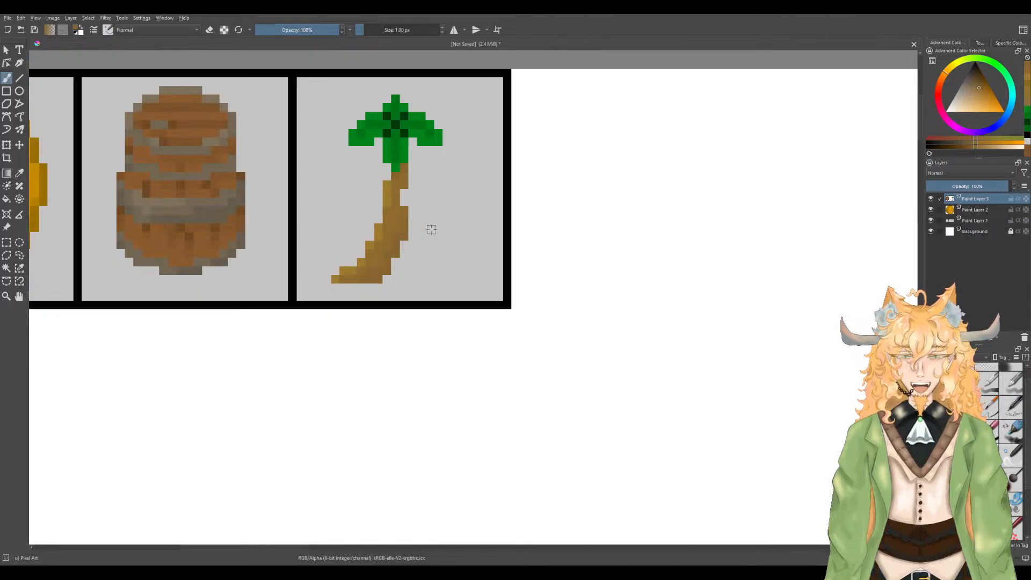
pyautogui.moveTo(403, 203); pyautogui.dragTo(443, 272)
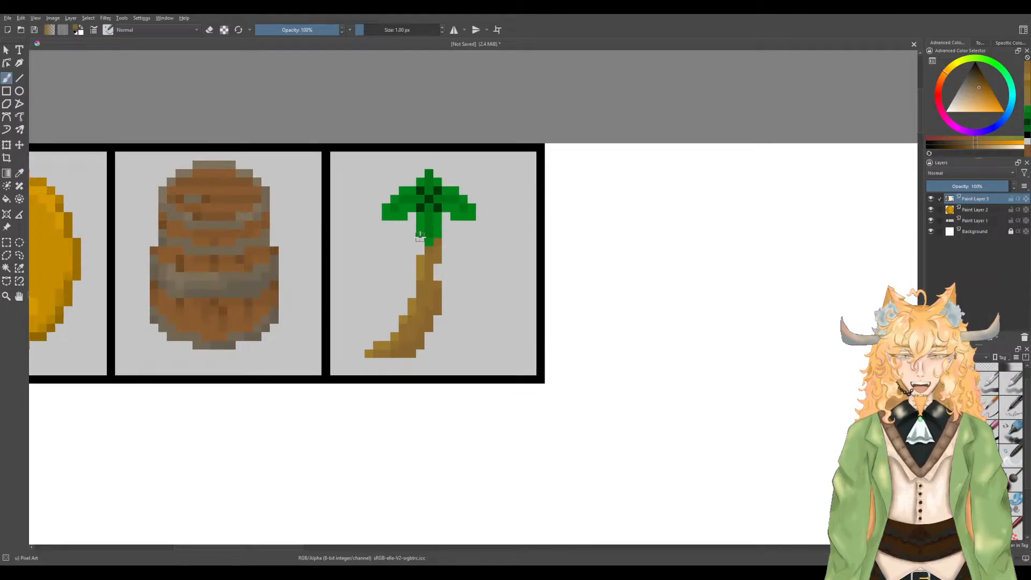
# Step: Sample the leaf green, shift its hue towards yellow and tint the upper edge of the left leaf with it
pyautogui.press('p')
pyautogui.click(411, 204)
pyautogui.press('b')
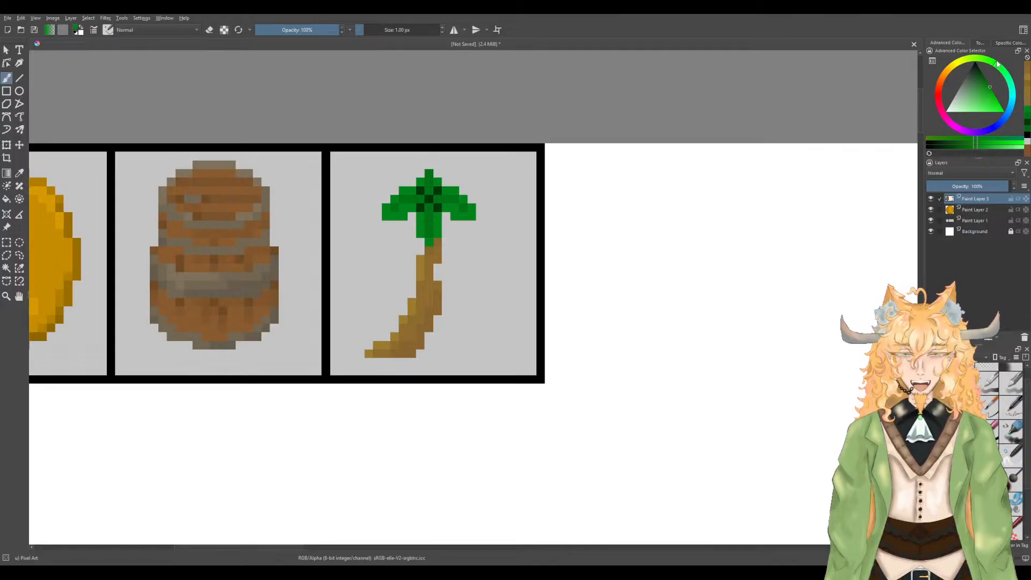
pyautogui.click(992, 90)
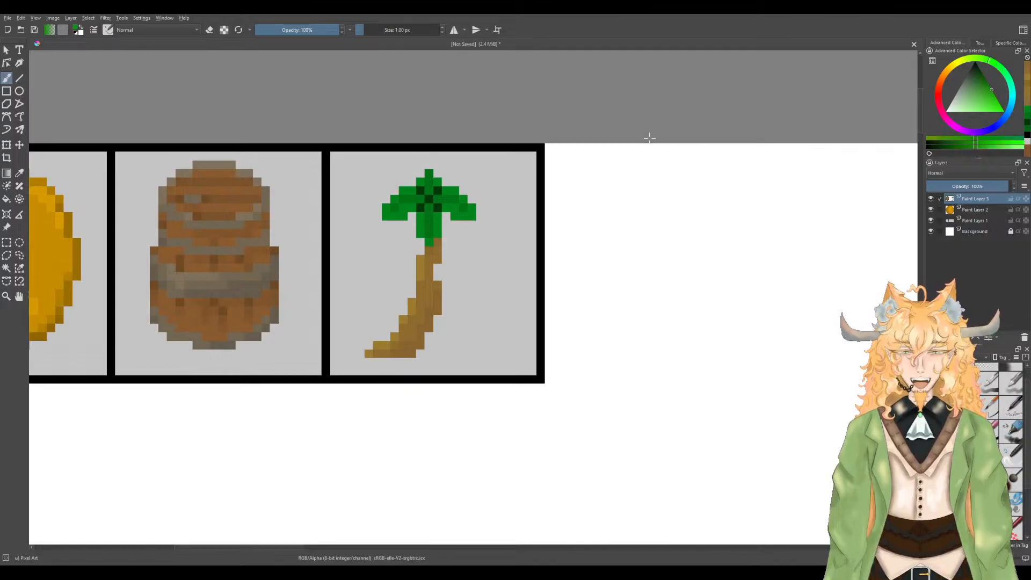
pyautogui.scroll(1, 405, 190)
pyautogui.moveTo(405, 193); pyautogui.dragTo(368, 232)
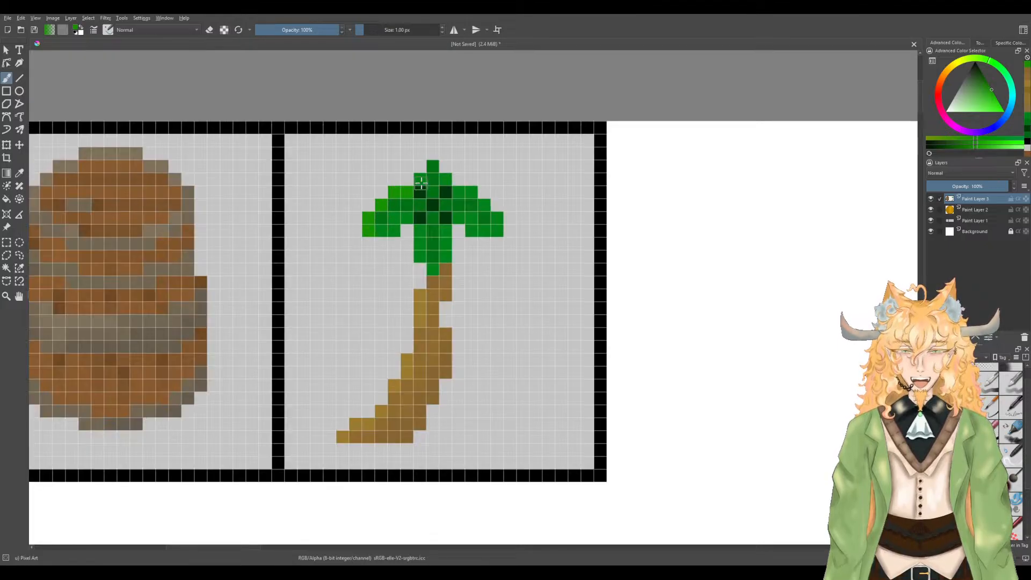
# Step: Slightly darken the yellowish green and extend it over the left leaf and the left side of the top leaf
pyautogui.scroll(-2, 433, 181)
pyautogui.scroll(1, 432, 180)
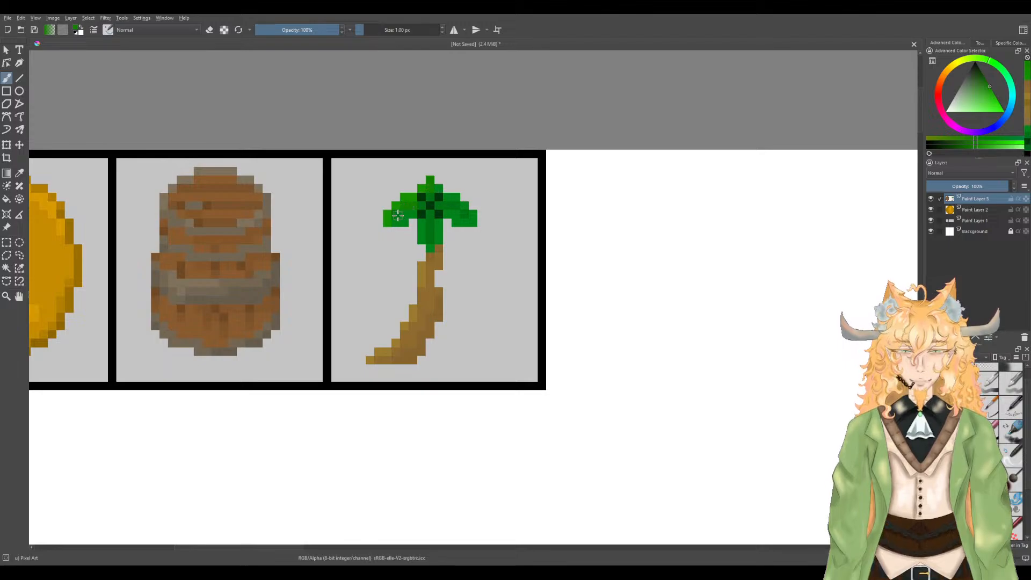
pyautogui.scroll(1, 426, 222)
pyautogui.scroll(-2, 425, 220)
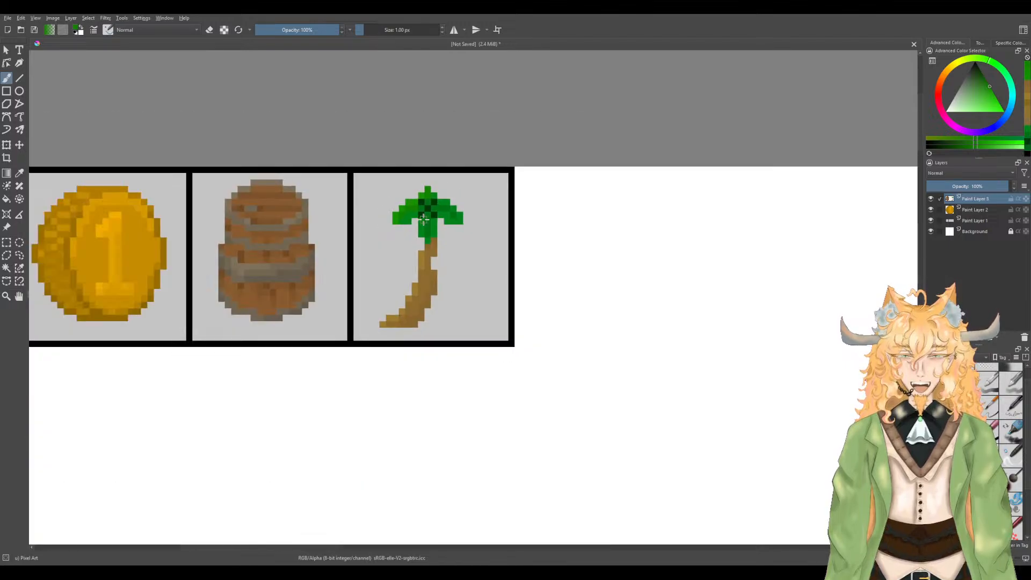
# Step: Choose a darker yellowish green and shade the inner pixels of the left leaf and the top leaf
pyautogui.click(989, 85)
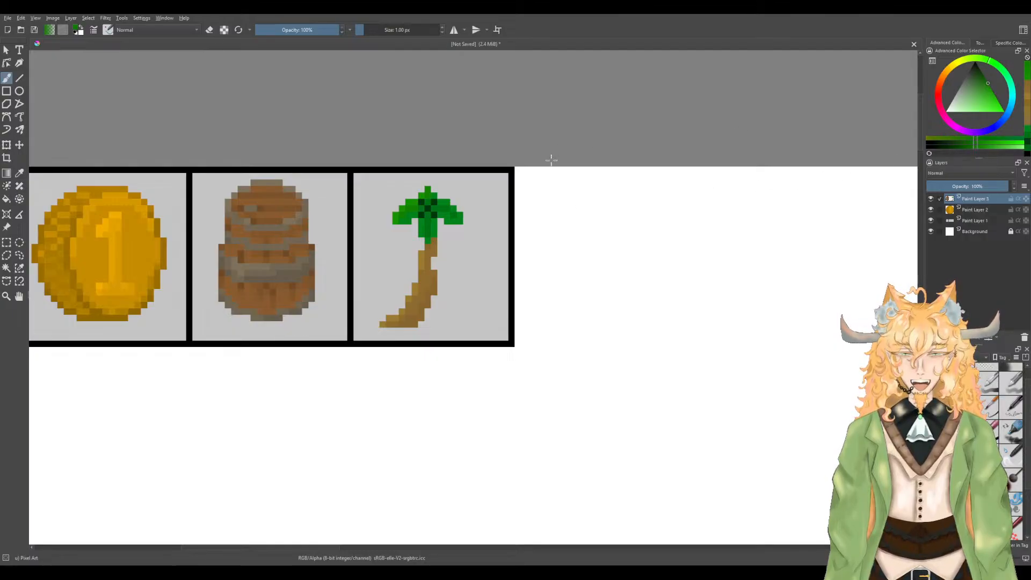
pyautogui.scroll(1, 467, 180)
pyautogui.scroll(-1, 383, 230)
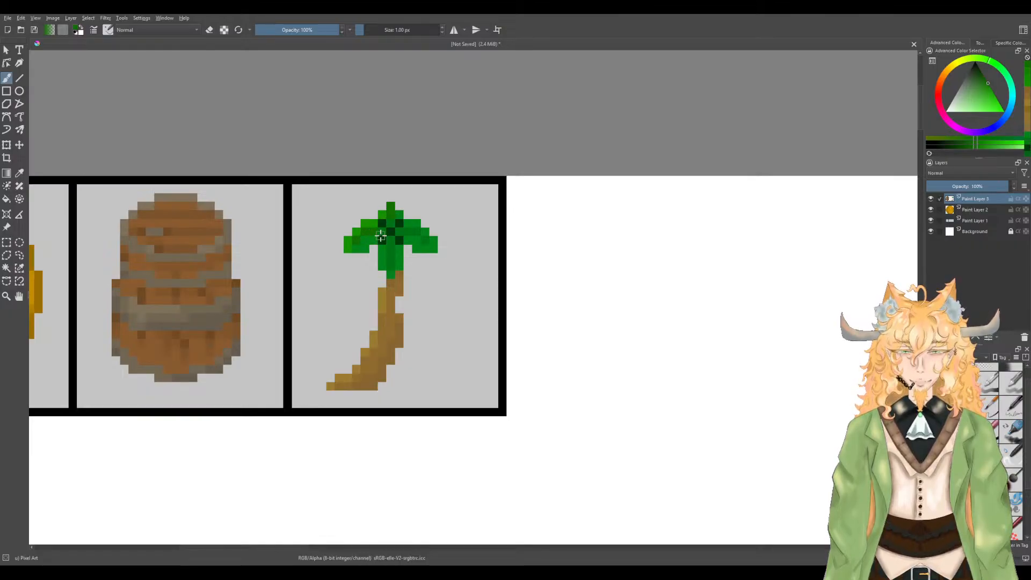
pyautogui.scroll(-2, 414, 231)
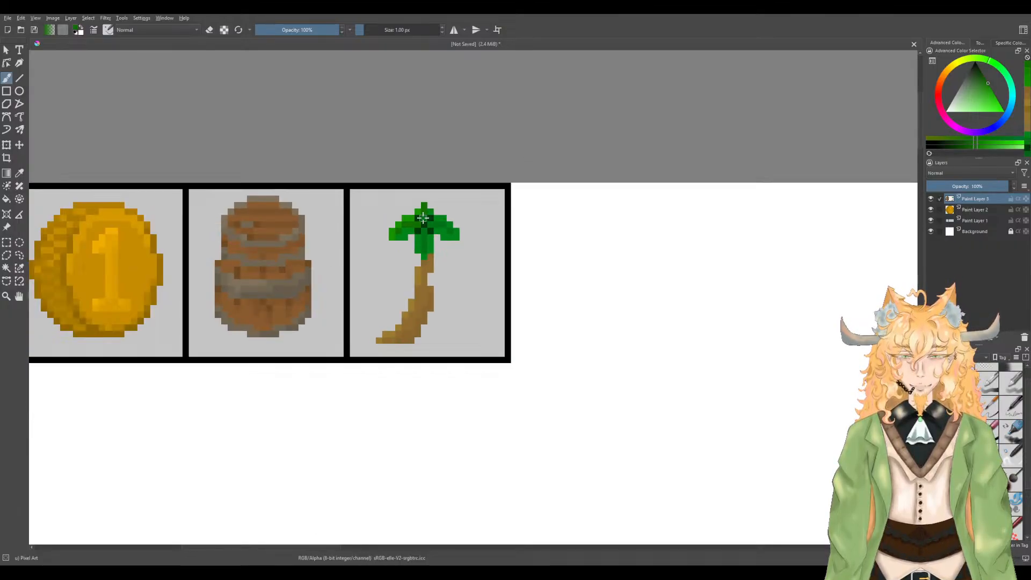
pyautogui.scroll(2, 424, 218)
# Step: Sample the dark green at the crown's centre, lighten it slightly and repaint the dark centre pixels
pyautogui.press('p')
pyautogui.click(421, 225)
pyautogui.press('b')
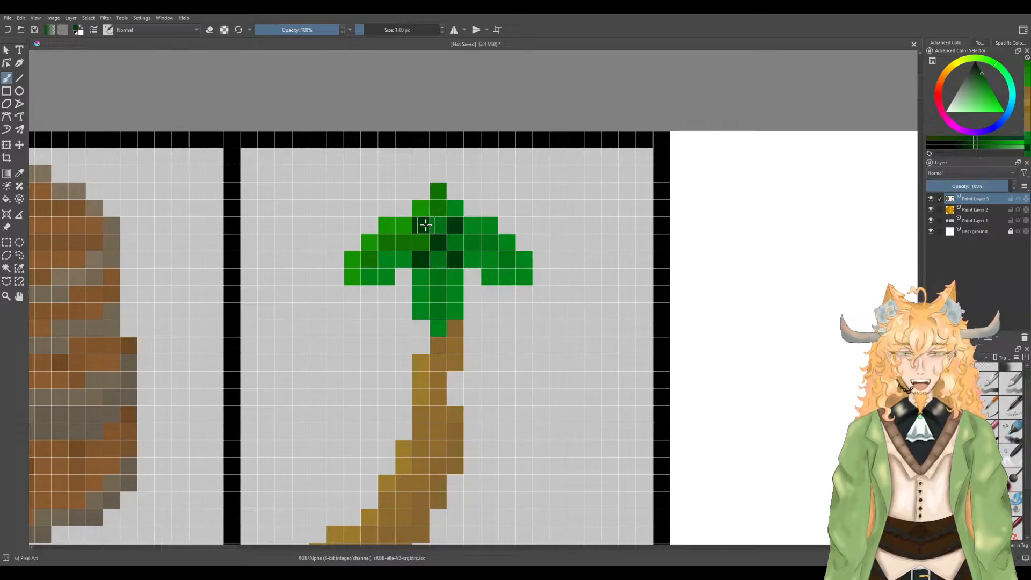
pyautogui.scroll(-2, 433, 231)
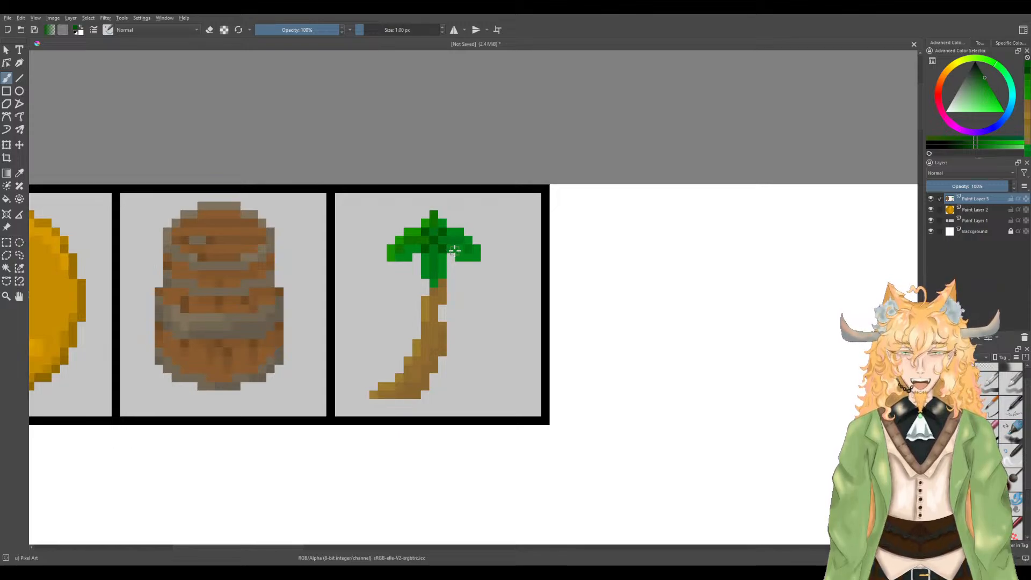
# Step: Sample the leaf green, shift it to a darker bluish green and shade the right leaf and the lower leaf's right side
pyautogui.press('p')
pyautogui.click(460, 249)
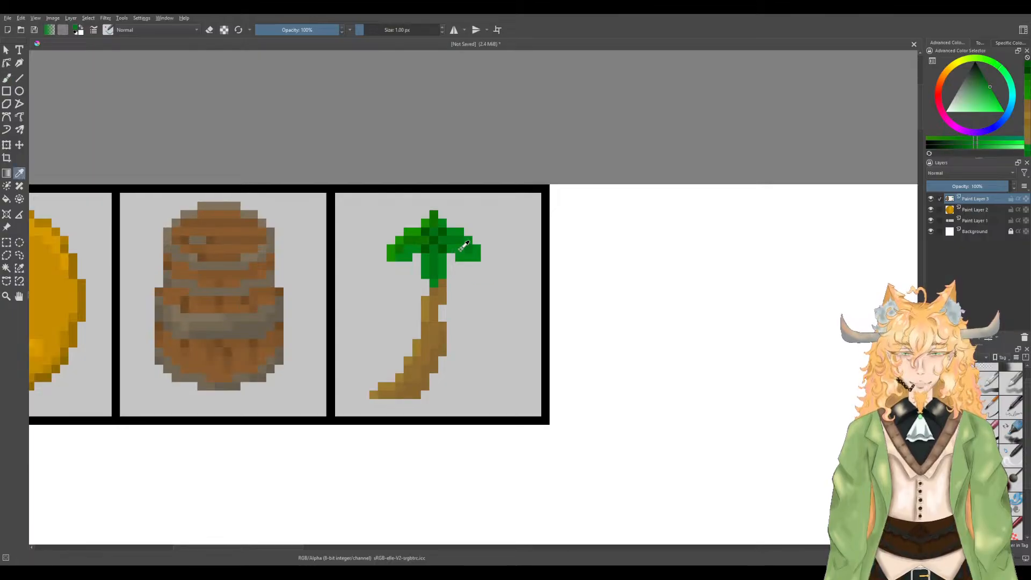
pyautogui.press('b')
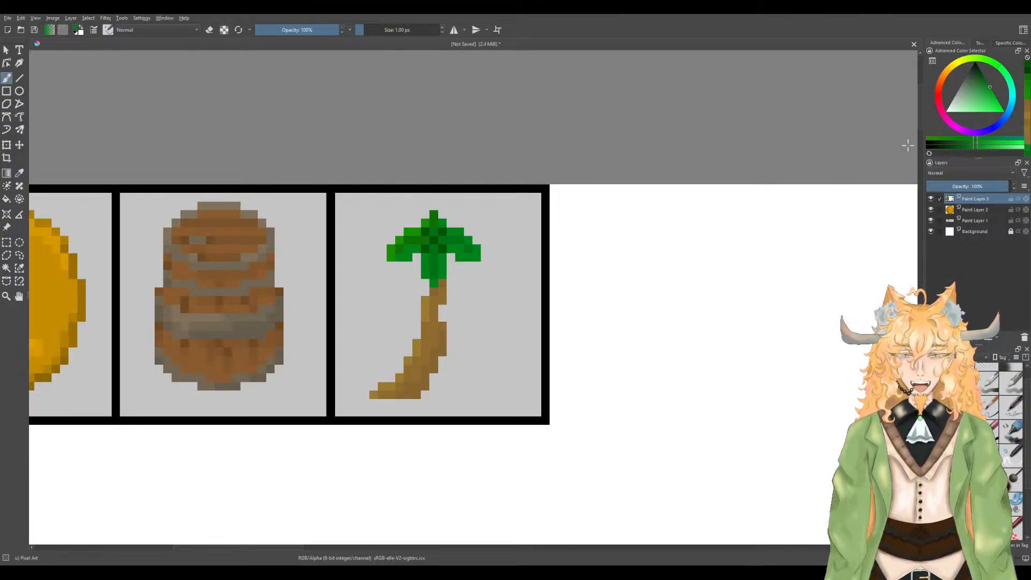
pyautogui.click(990, 86)
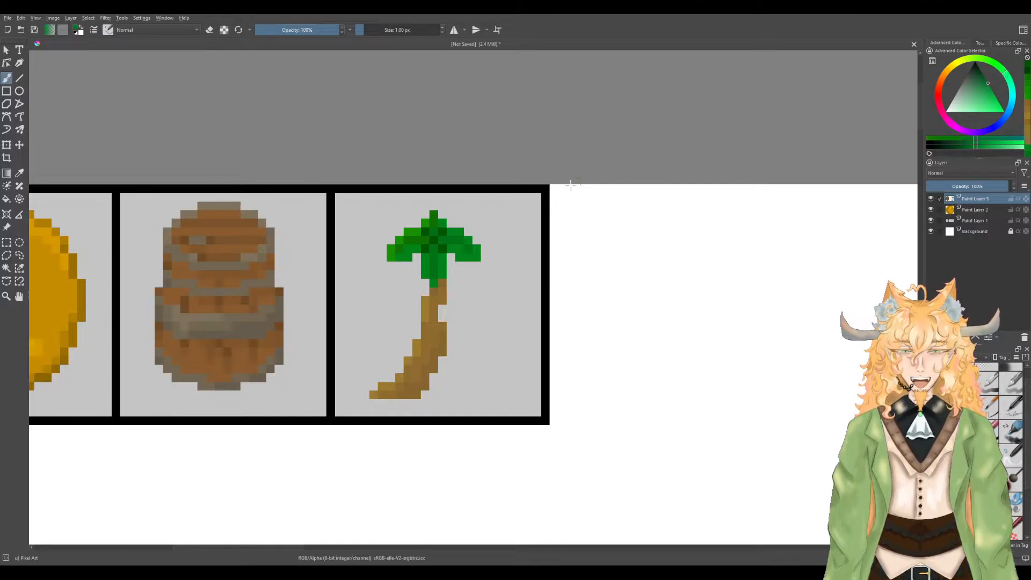
pyautogui.scroll(2, 450, 240)
pyautogui.scroll(-2, 465, 264)
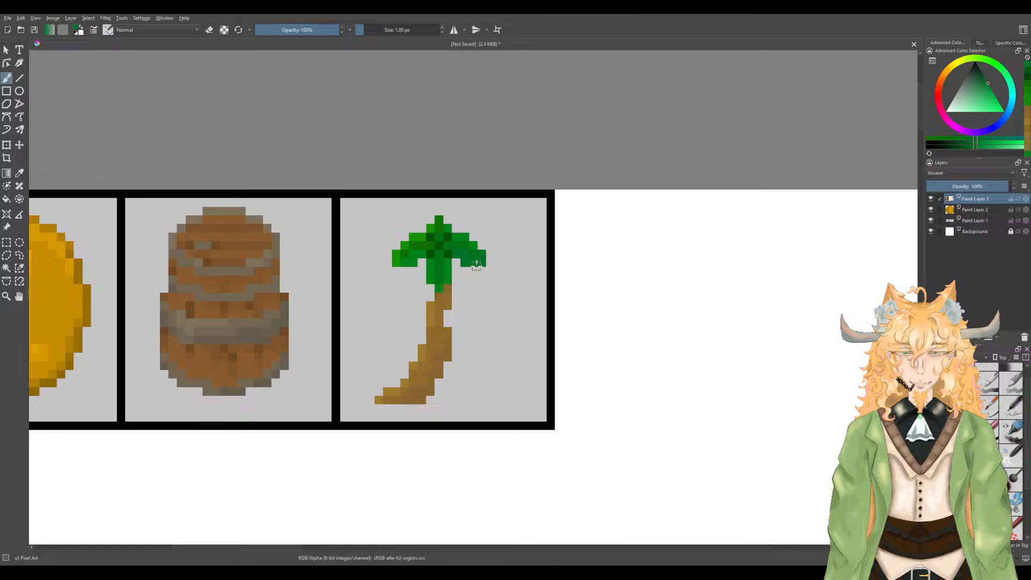
pyautogui.moveTo(447, 263); pyautogui.dragTo(449, 277)
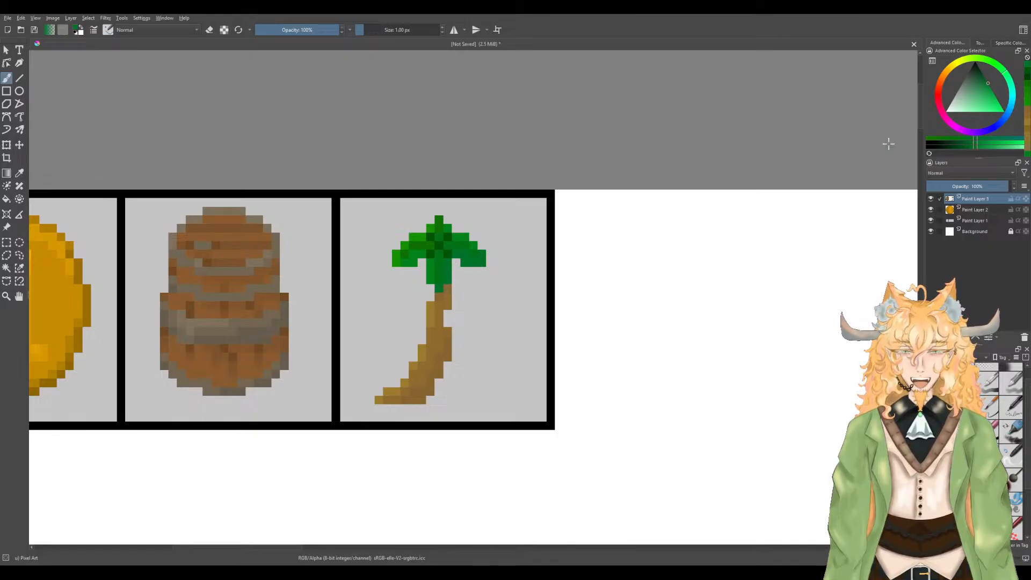
# Step: Darken the bluish green further and deepen the shading on the crown's right half and centre pixels
pyautogui.click(987, 83)
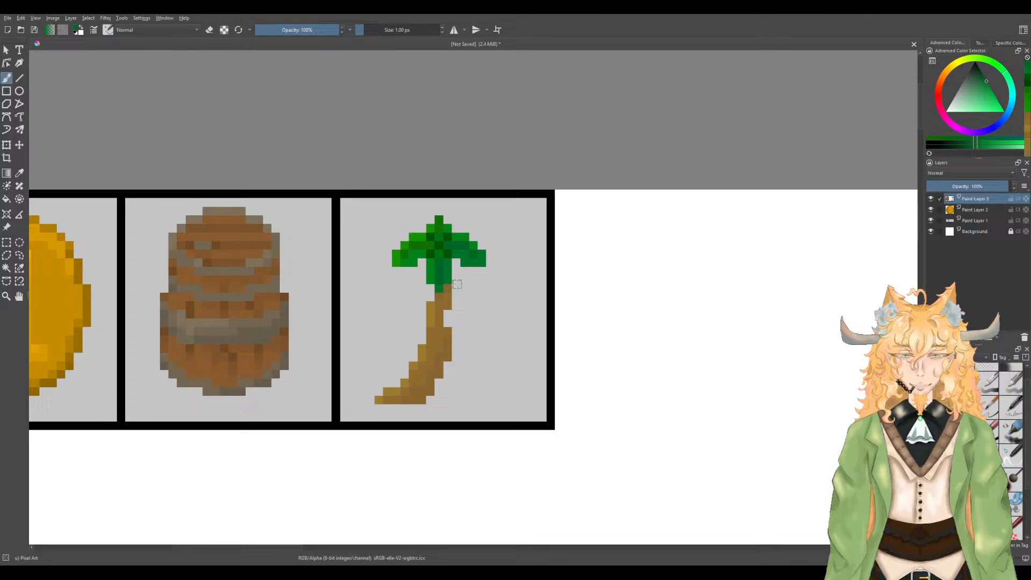
pyautogui.scroll(1, 442, 252)
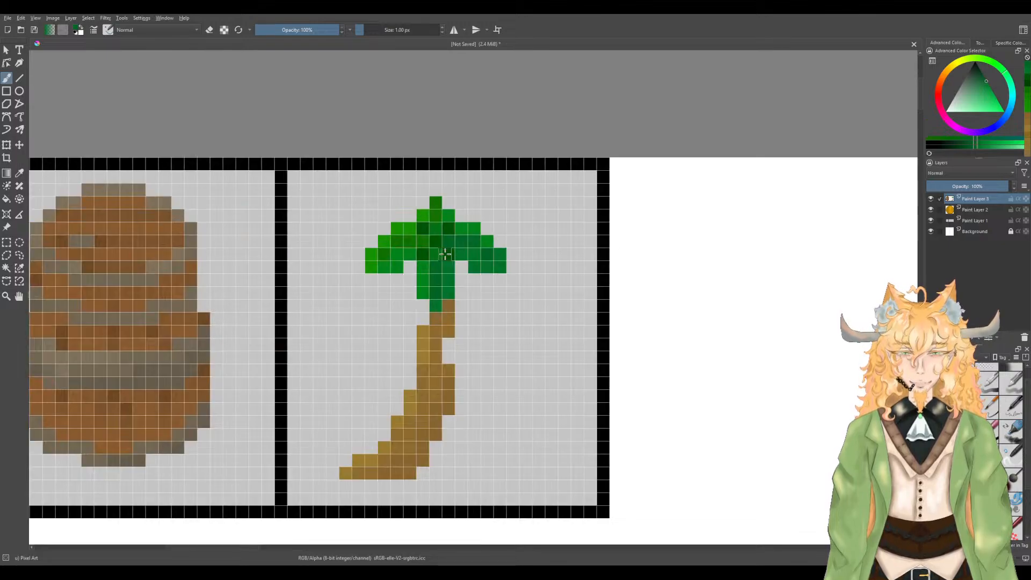
pyautogui.scroll(-1, 447, 253)
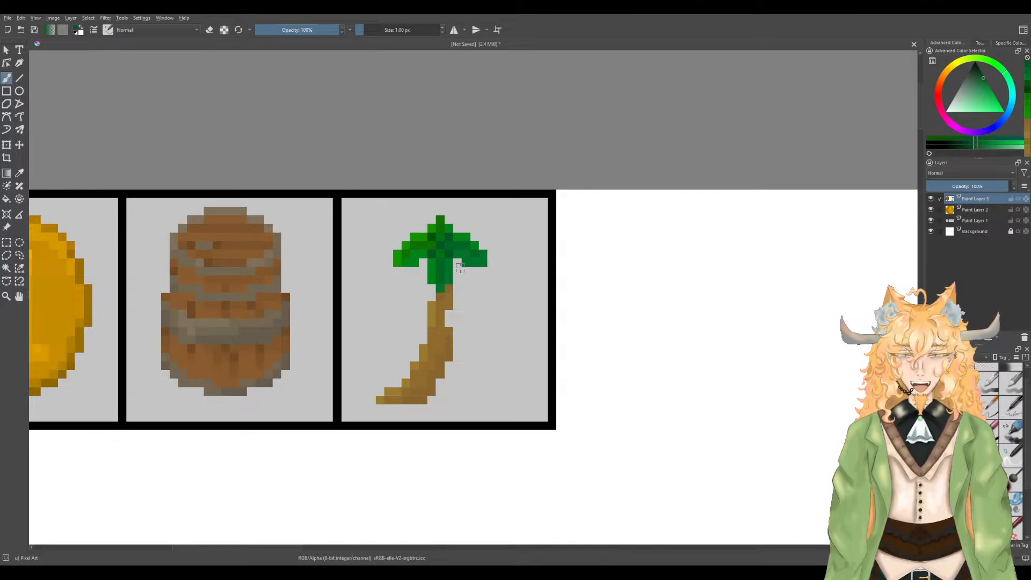
pyautogui.scroll(-1, 460, 267)
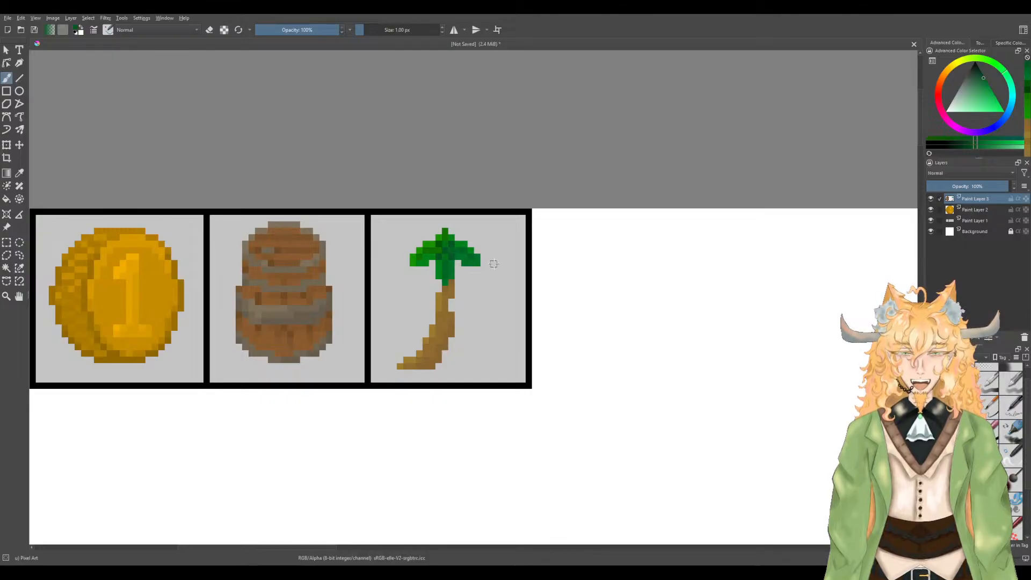
pyautogui.moveTo(494, 264); pyautogui.dragTo(481, 215)
pyautogui.scroll(-1, 481, 215)
pyautogui.scroll(1, 481, 215)
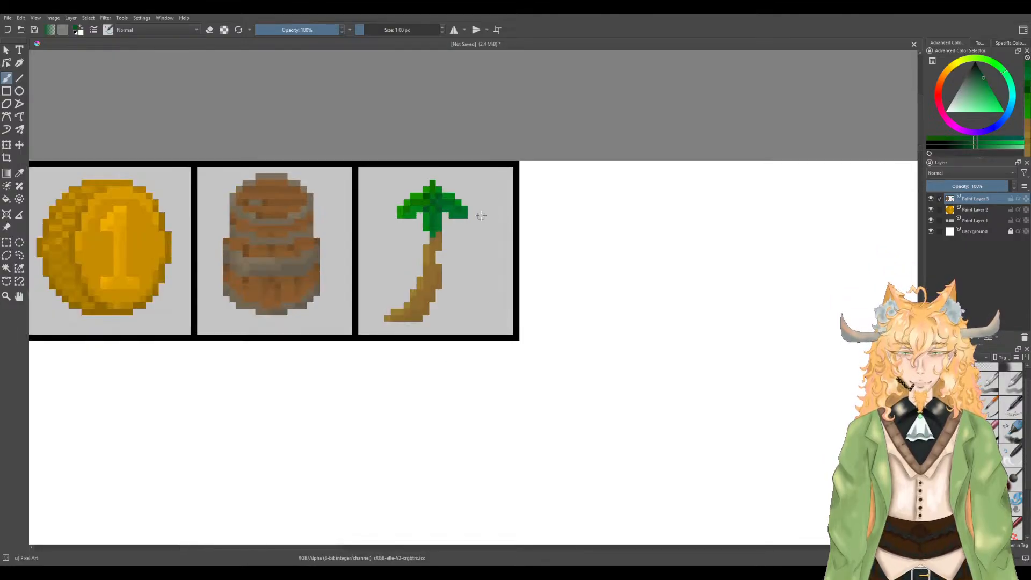
# Step: Choose a dark orange-brown and paint a coconut beneath the right leaf
pyautogui.click(946, 76)
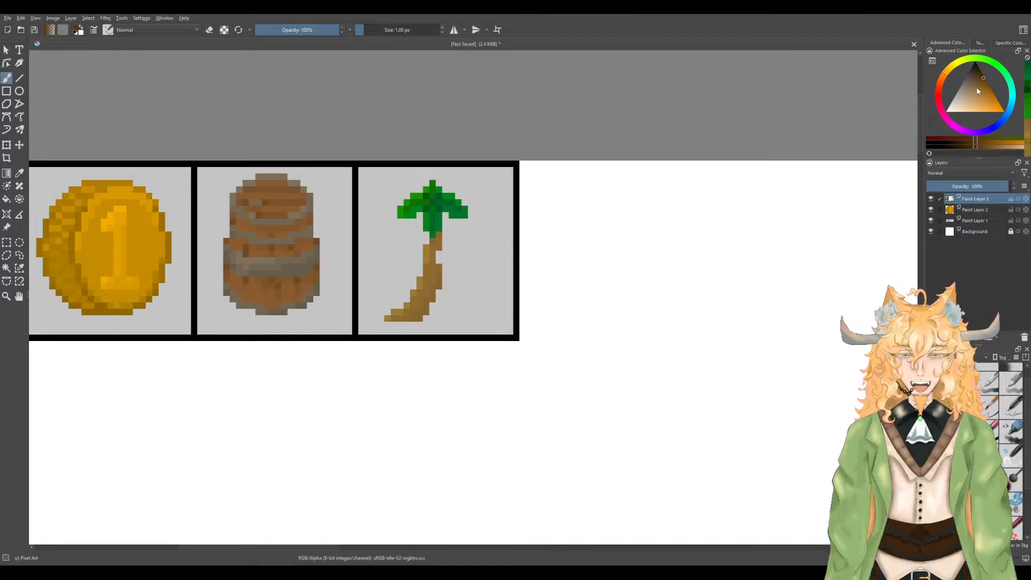
pyautogui.moveTo(1002, 83); pyautogui.dragTo(1000, 78)
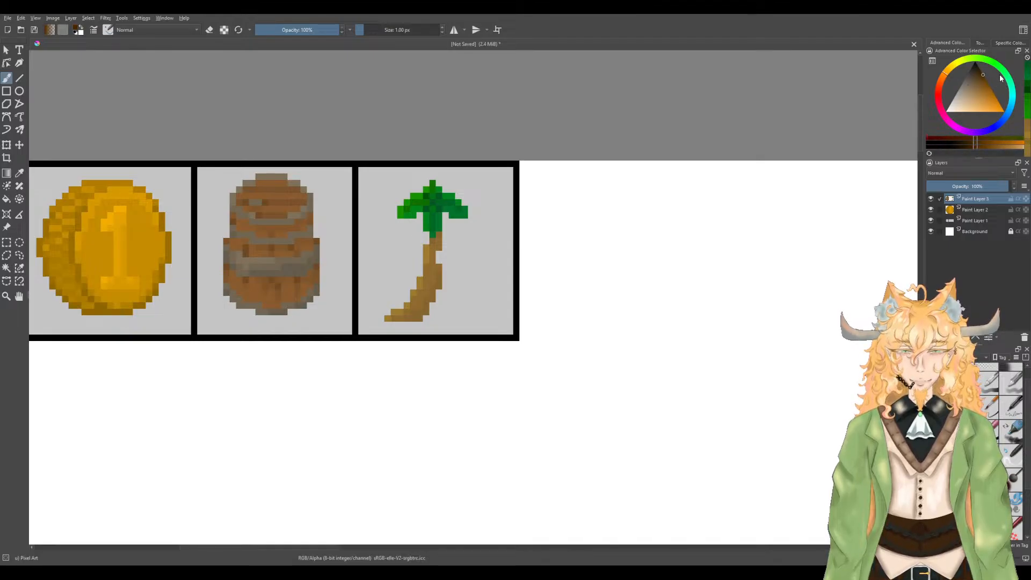
pyautogui.scroll(2, 456, 198)
pyautogui.moveTo(435, 233)
pyautogui.mouseDown()
pyautogui.moveTo(457, 247)
pyautogui.moveTo(437, 269)
pyautogui.mouseUp()
pyautogui.click(459, 247)
pyautogui.click(458, 258)
pyautogui.scroll(-1, 457, 250)
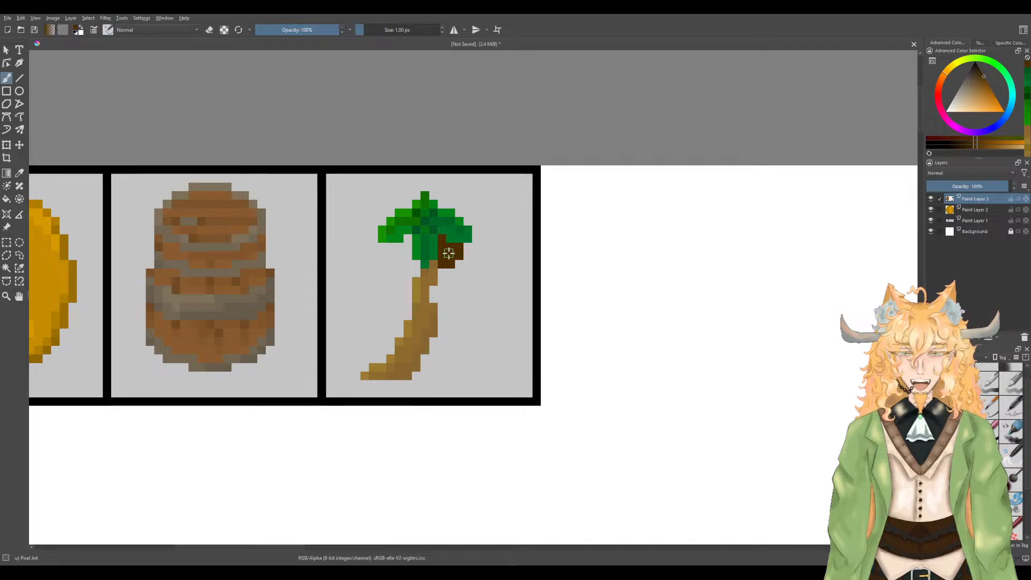
# Step: Erase the outer pixels of the right coconut to make it smaller
pyautogui.scroll(1, 448, 253)
pyautogui.press('e')
pyautogui.moveTo(439, 270)
pyautogui.mouseDown()
pyautogui.moveTo(453, 268)
pyautogui.moveTo(466, 246)
pyautogui.mouseUp()
pyautogui.scroll(-2, 465, 265)
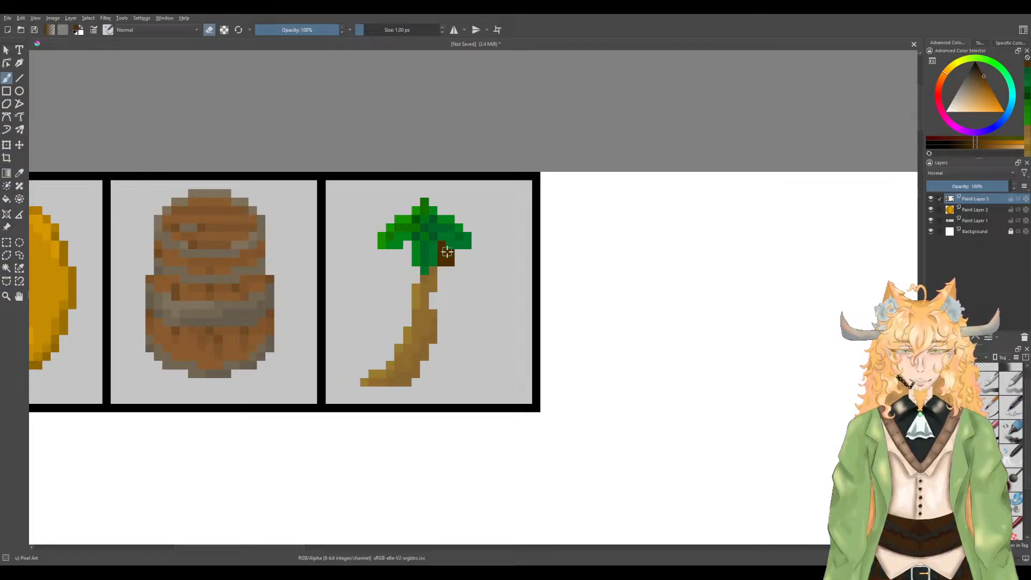
# Step: Paint a matching dark brown coconut beneath the left leaf
pyautogui.press('e')
pyautogui.click(408, 248)
pyautogui.moveTo(401, 255); pyautogui.dragTo(407, 265)
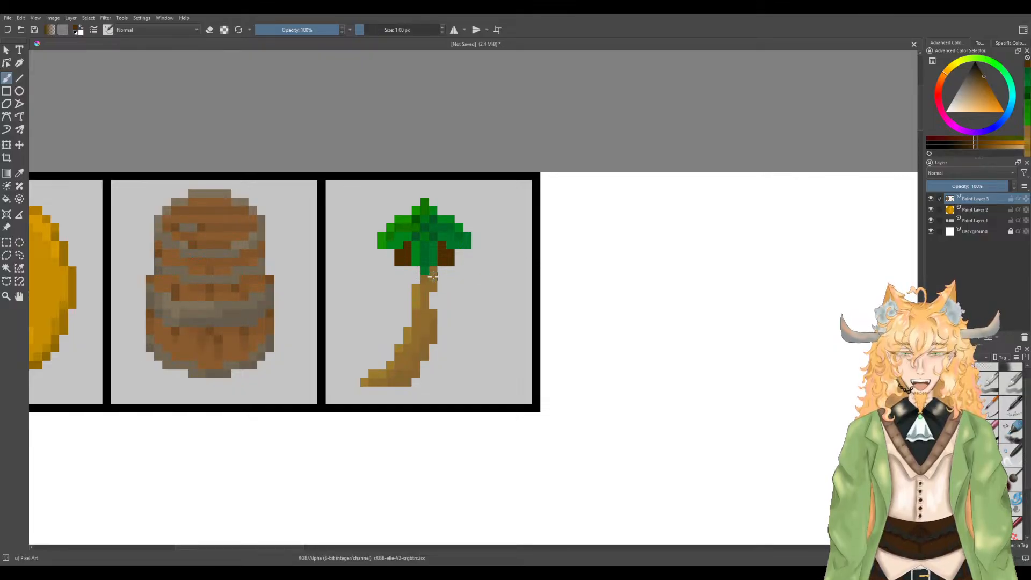
pyautogui.scroll(-1, 426, 262)
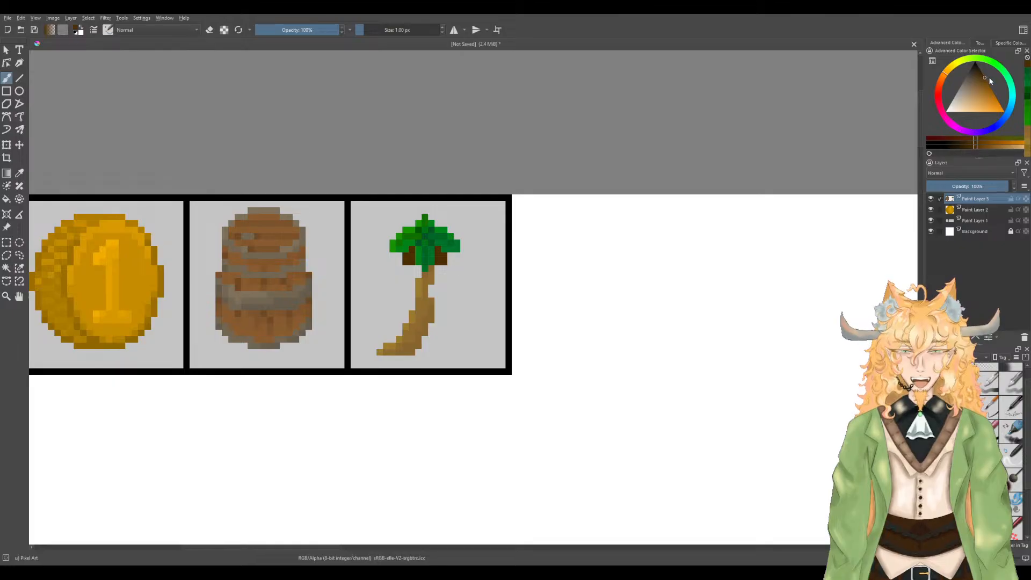
# Step: Select the palm tree's frame area, cut the palm tree from the barrel's layer and paste it onto its own layer
pyautogui.scroll(1, 472, 213)
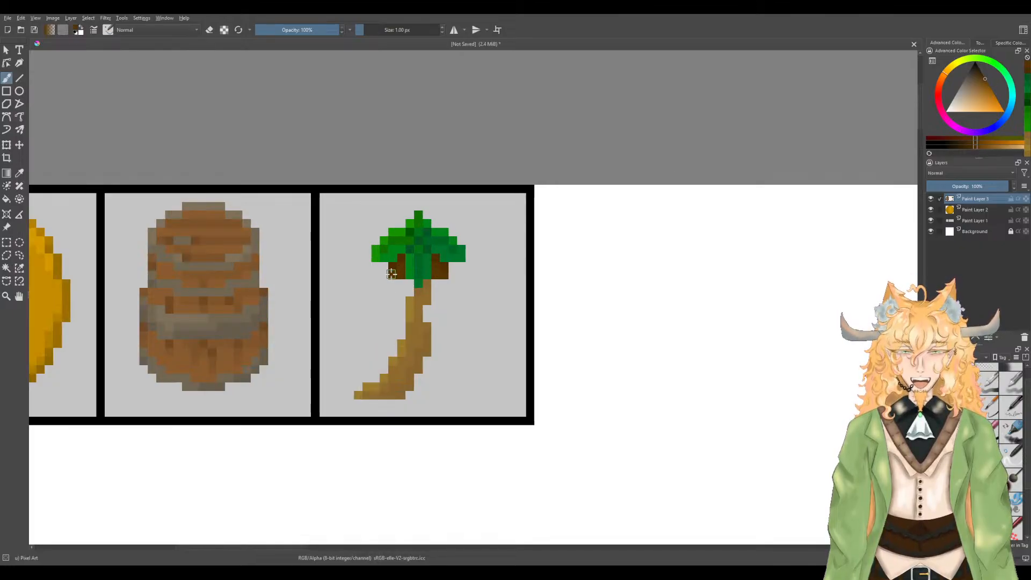
pyautogui.scroll(-2, 477, 287)
pyautogui.scroll(1, 477, 287)
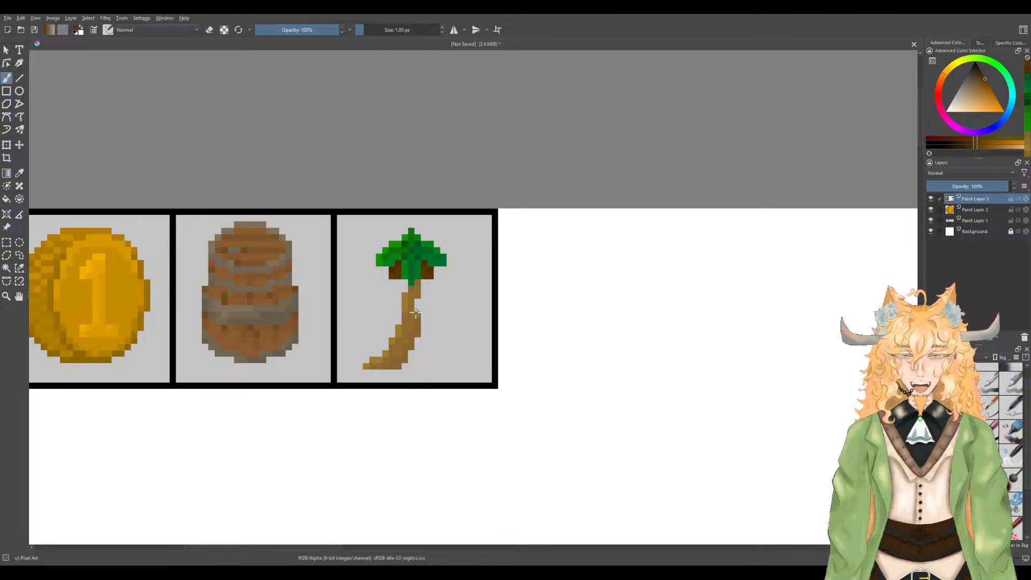
pyautogui.hotkey('ctrl', 'r')
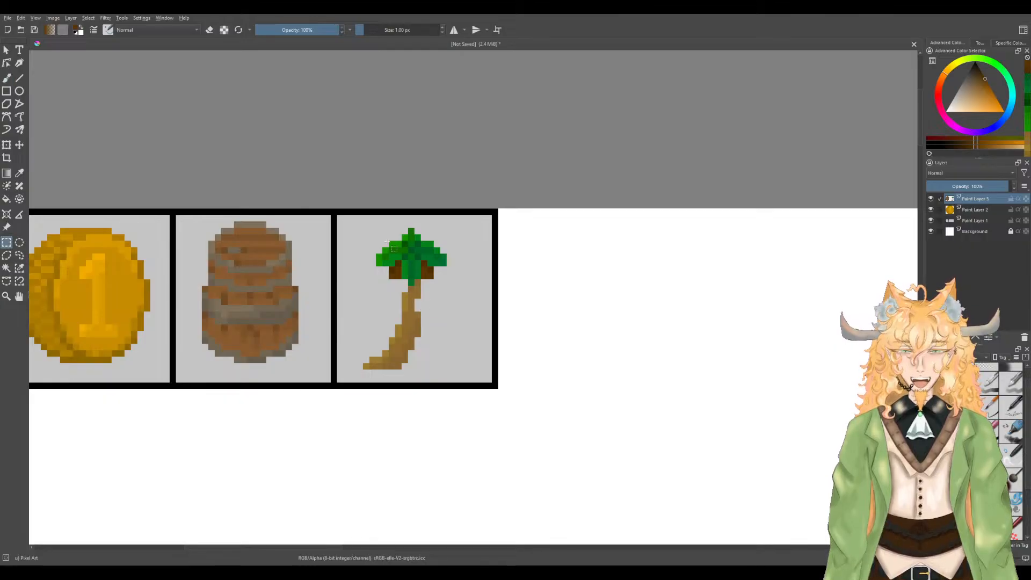
pyautogui.moveTo(336, 216); pyautogui.dragTo(494, 385)
pyautogui.press('Delete')
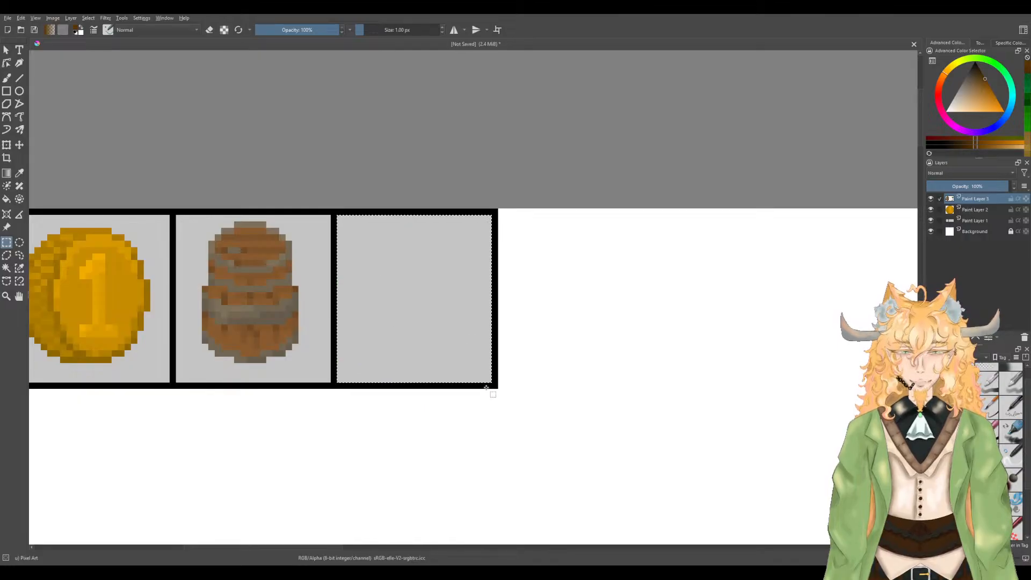
pyautogui.click(723, 332)
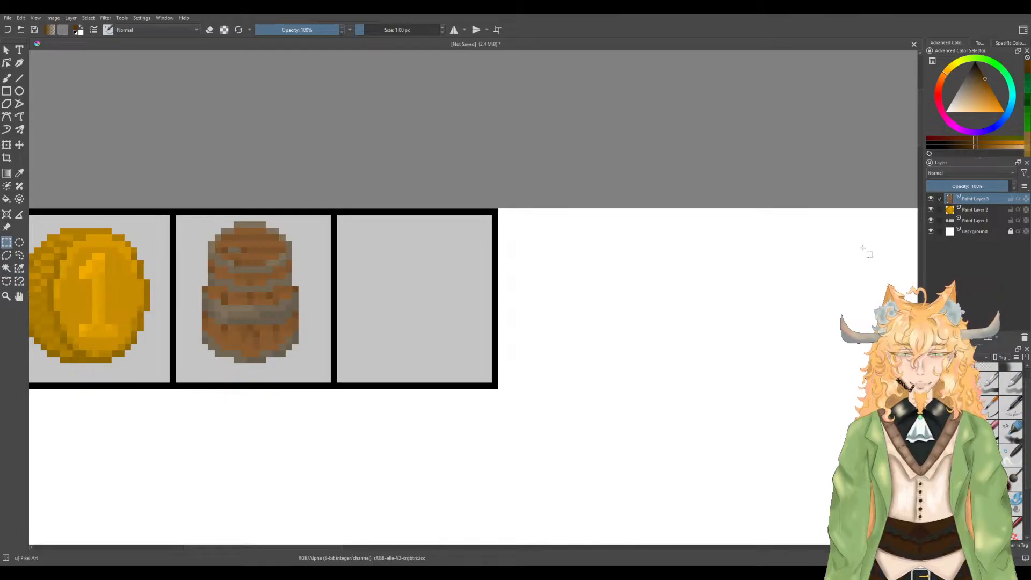
pyautogui.hotkey('ctrl', 'v')
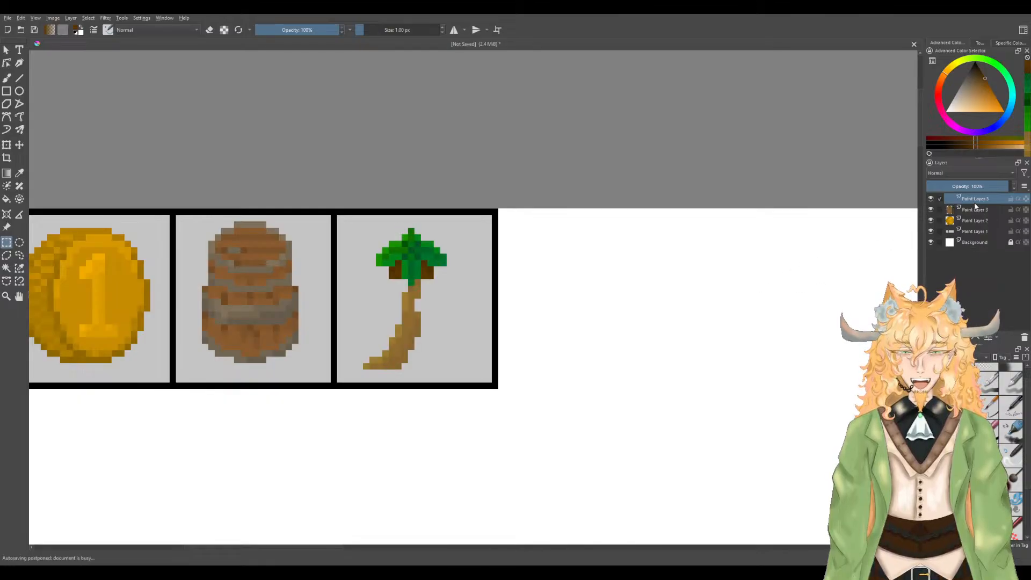
# Step: Rename the pasted palm tree layer as Paint Layer 4
pyautogui.doubleClick(972, 200)
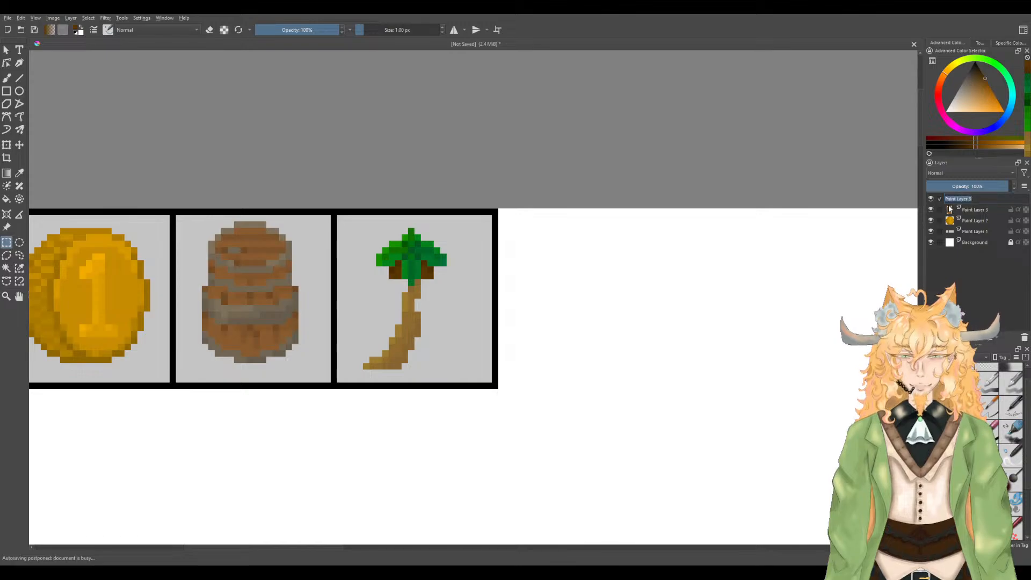
pyautogui.press('End')
pyautogui.press('BackSpace')
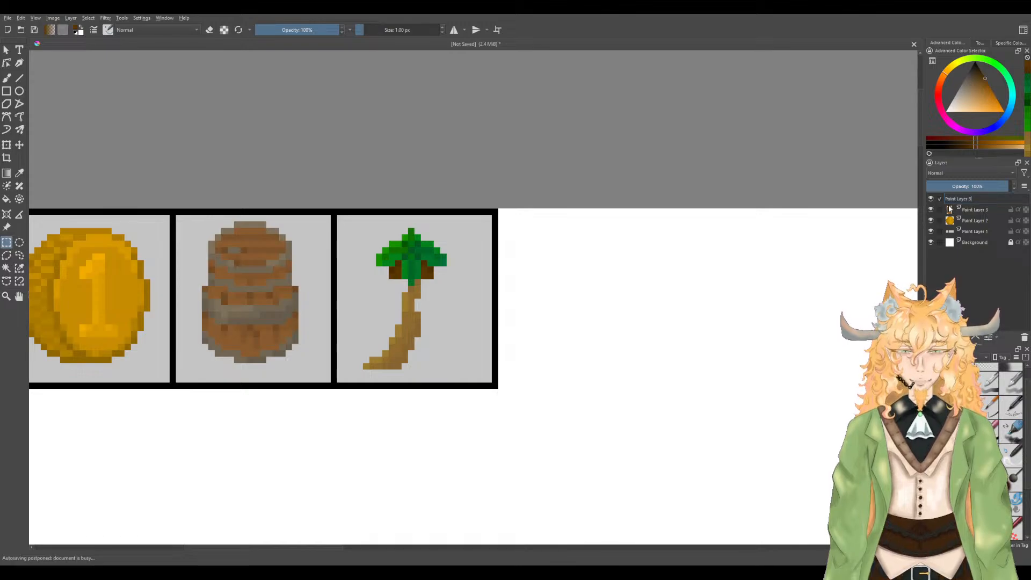
pyautogui.write('4')
pyautogui.press('Return')
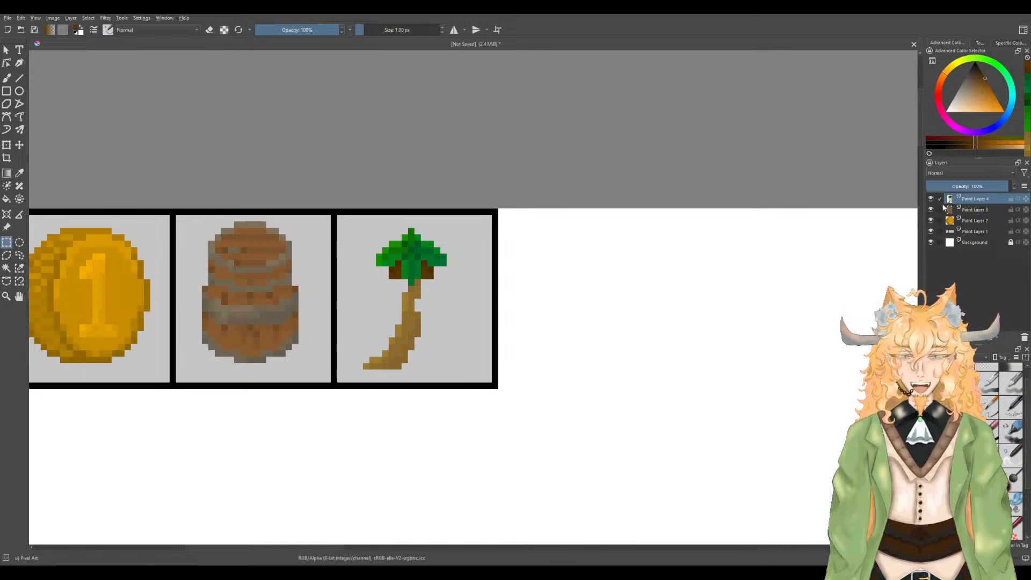
# Step: Move the palm tree slightly to the right to centre it in its frame
pyautogui.scroll(-2, 404, 295)
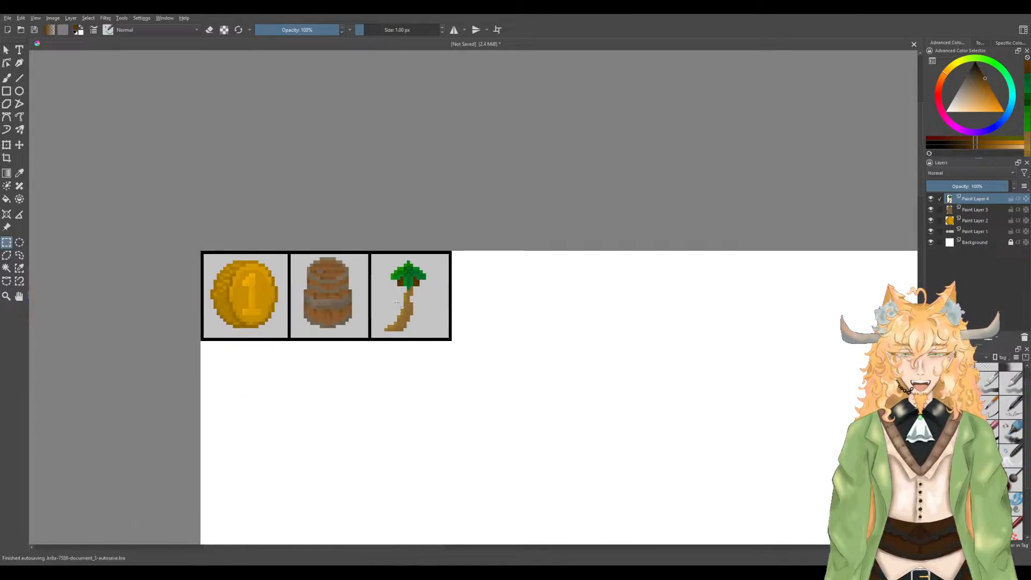
pyautogui.press('t')
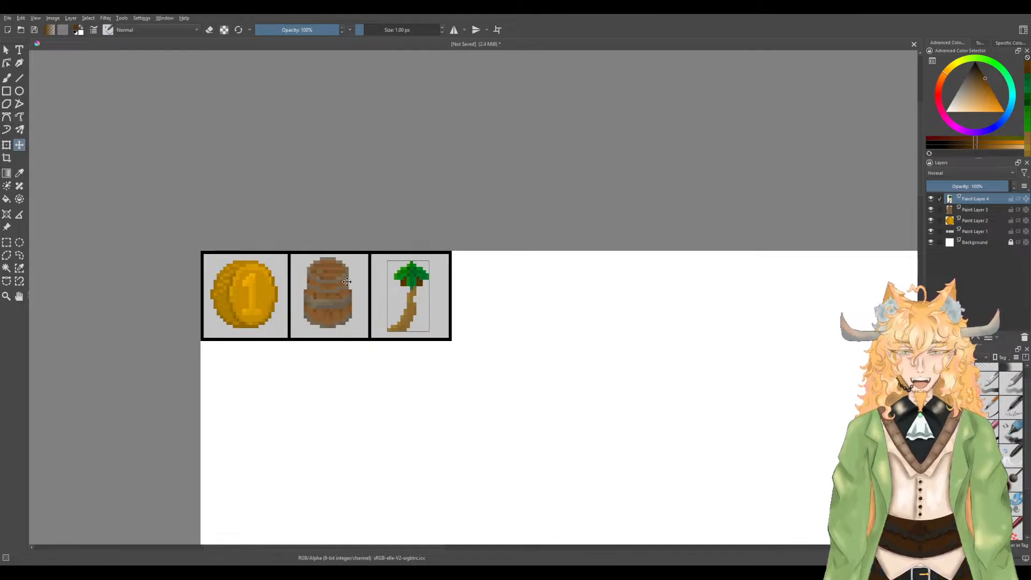
pyautogui.scroll(-6, 420, 262)
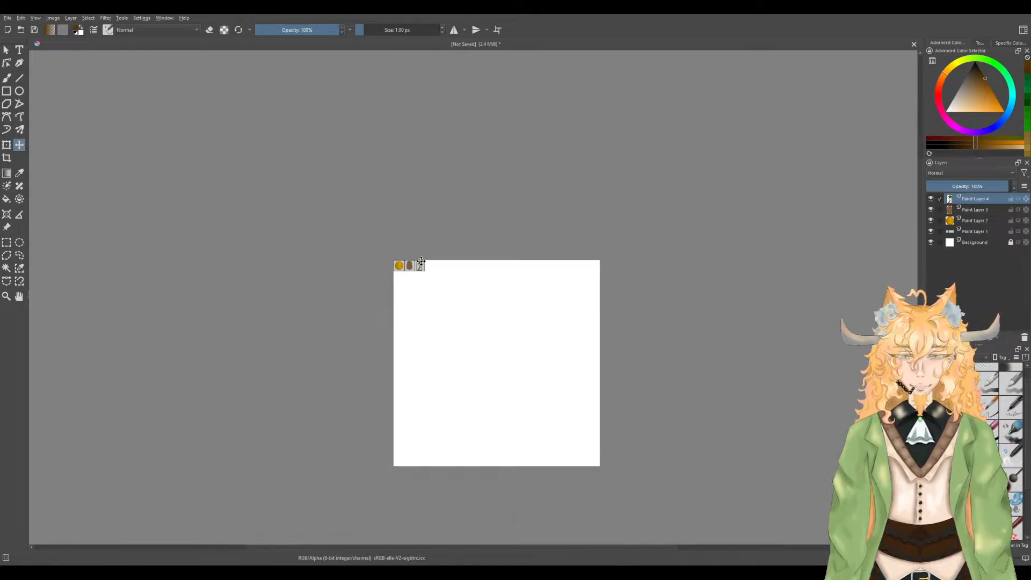
pyautogui.scroll(4, 478, 282)
pyautogui.moveTo(381, 272); pyautogui.dragTo(553, 322)
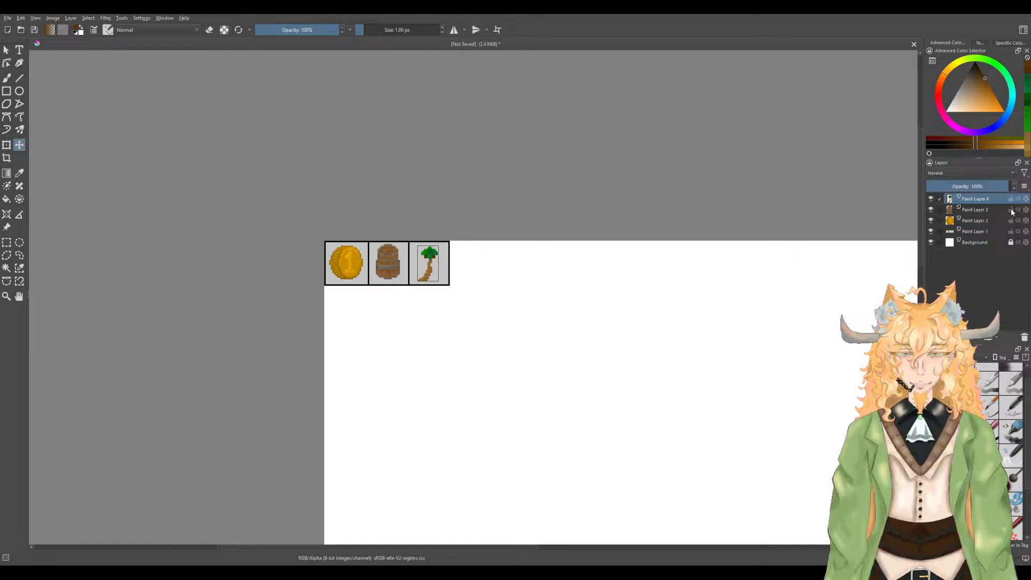
# Step: Create a layer group above the palm tree layer and name it Group 1
pyautogui.click(932, 338)
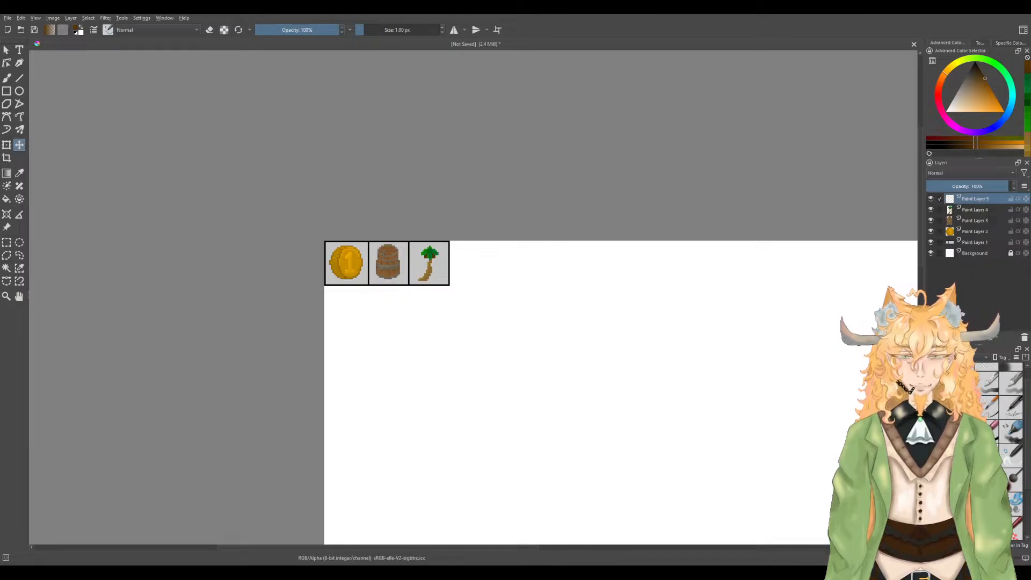
pyautogui.click(1025, 338)
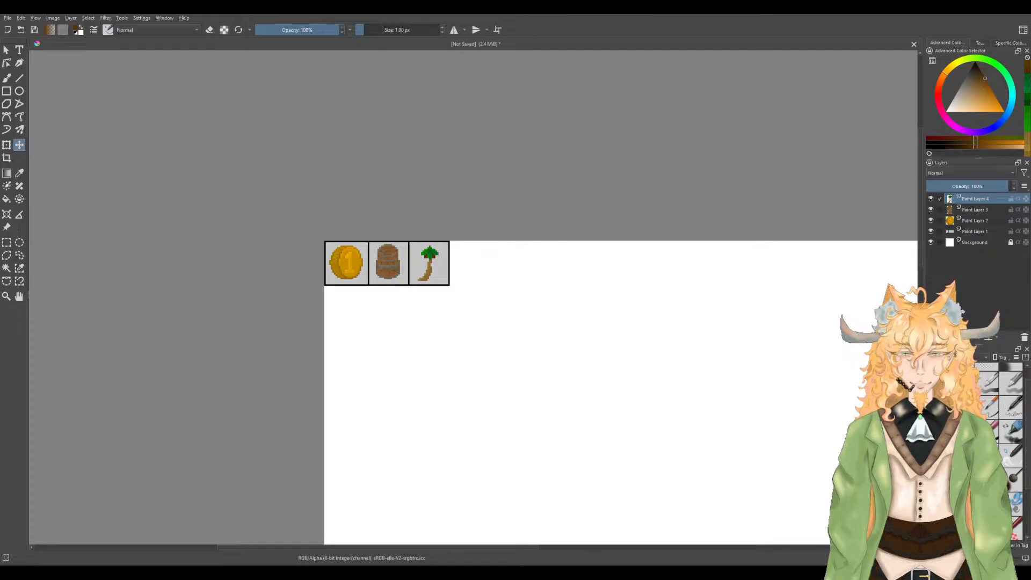
pyautogui.hotkey('ctrl', 'g')
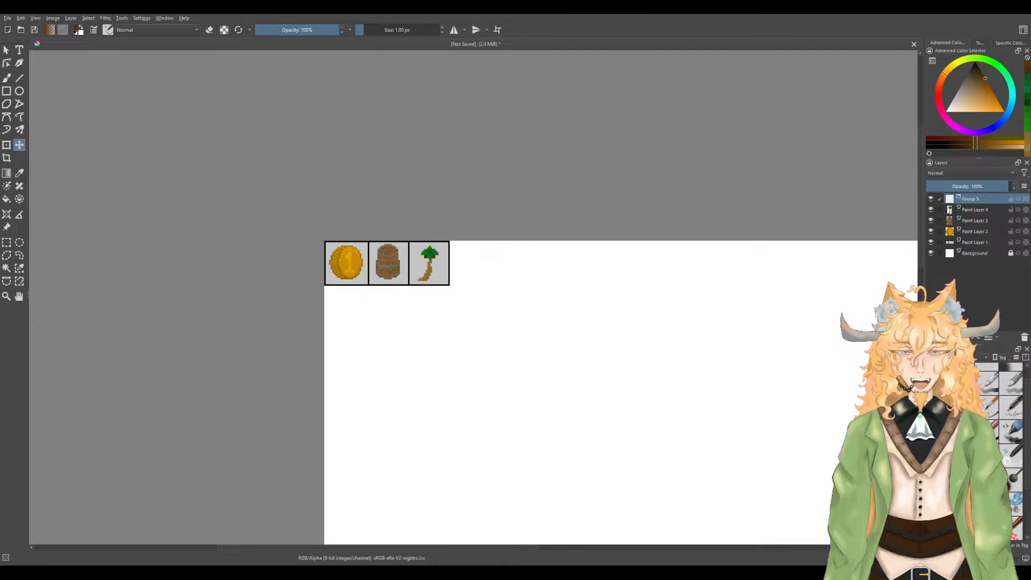
pyautogui.doubleClick(971, 202)
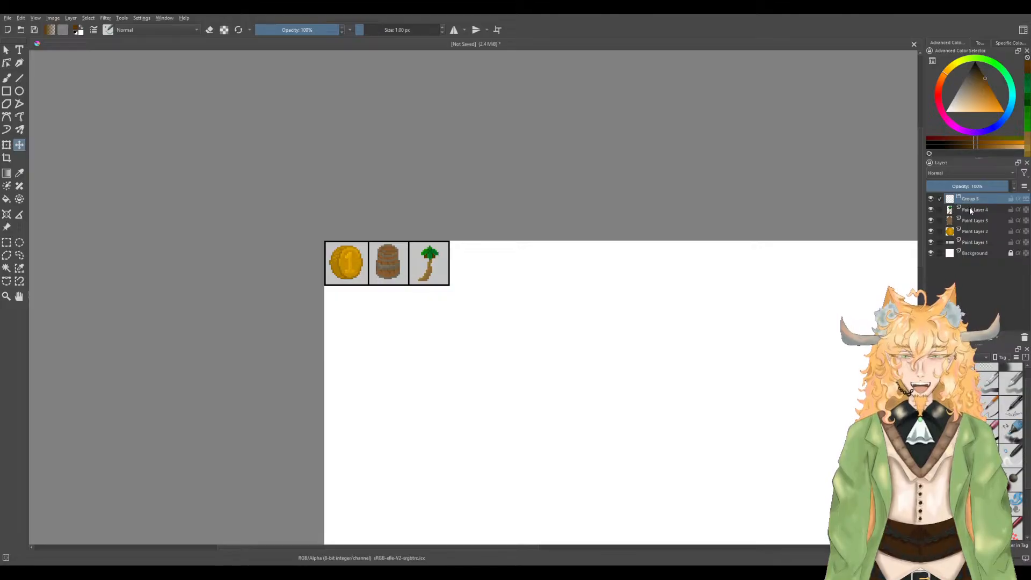
pyautogui.write('Gru')
pyautogui.press('BackSpace')
pyautogui.write('oup ')
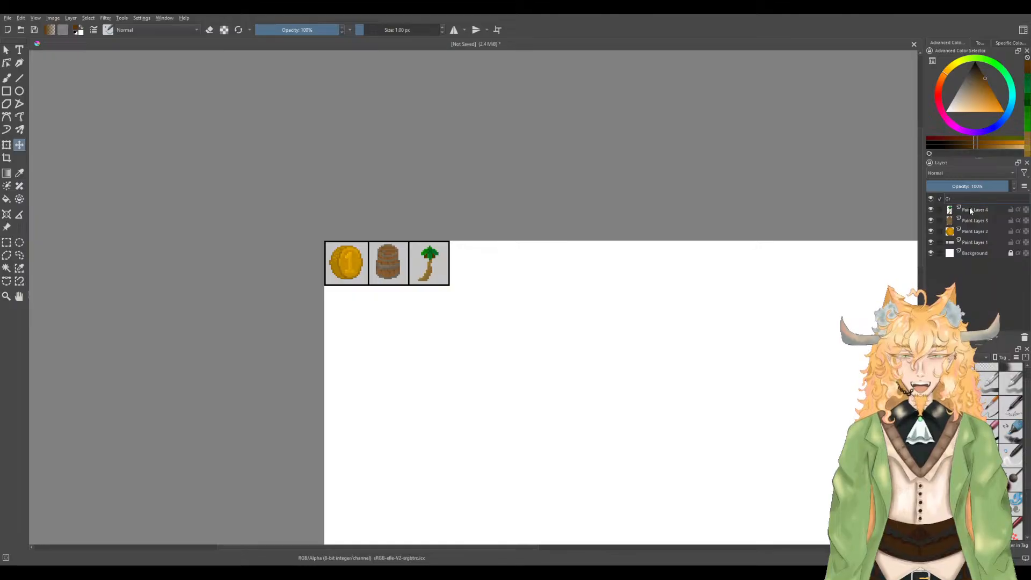
pyautogui.write('1')
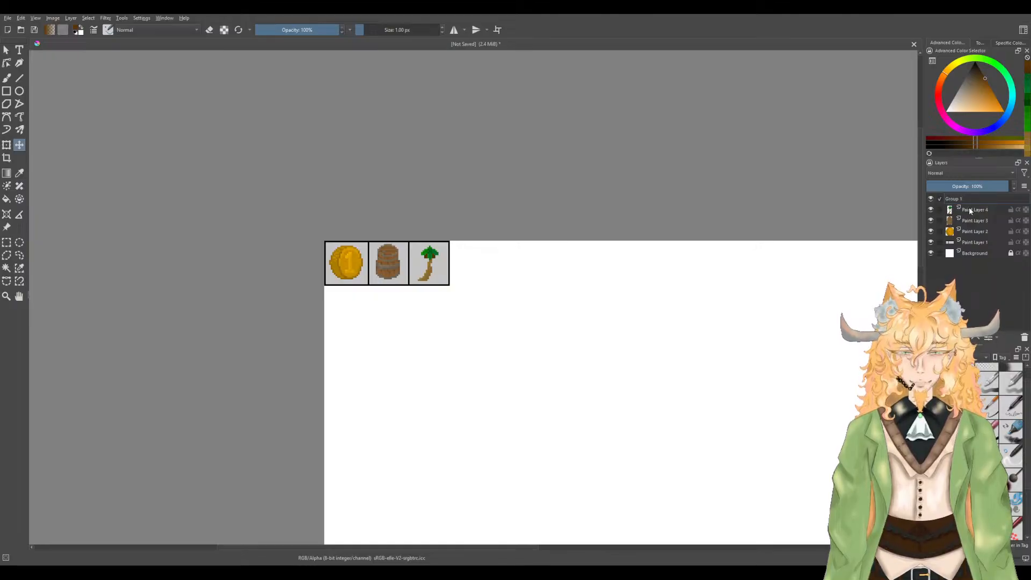
# Step: Move Paint Layers 2, 3 and 4 into Group 1
pyautogui.click(966, 229)
pyautogui.moveTo(971, 212); pyautogui.dragTo(969, 216)
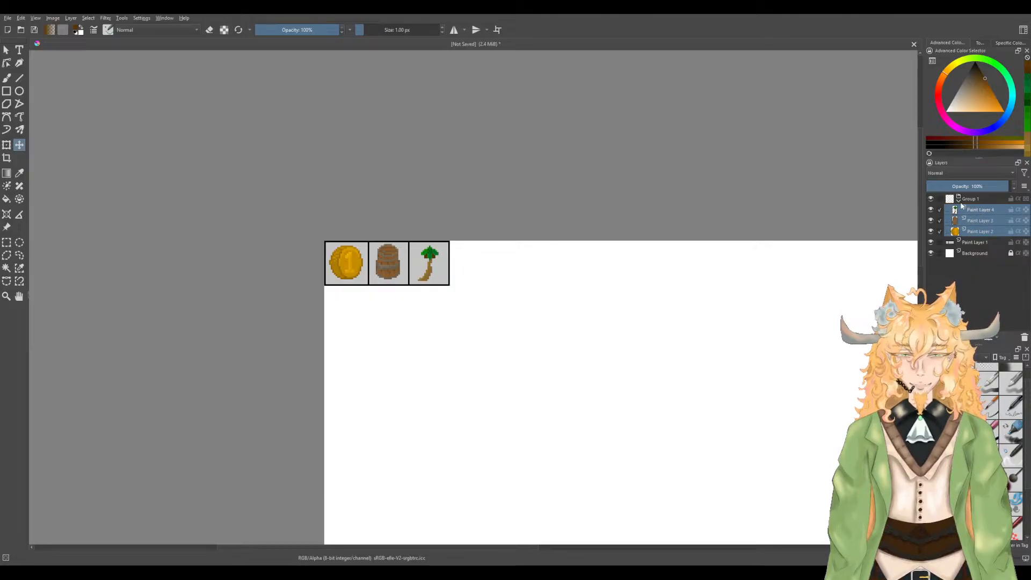
pyautogui.click(970, 210)
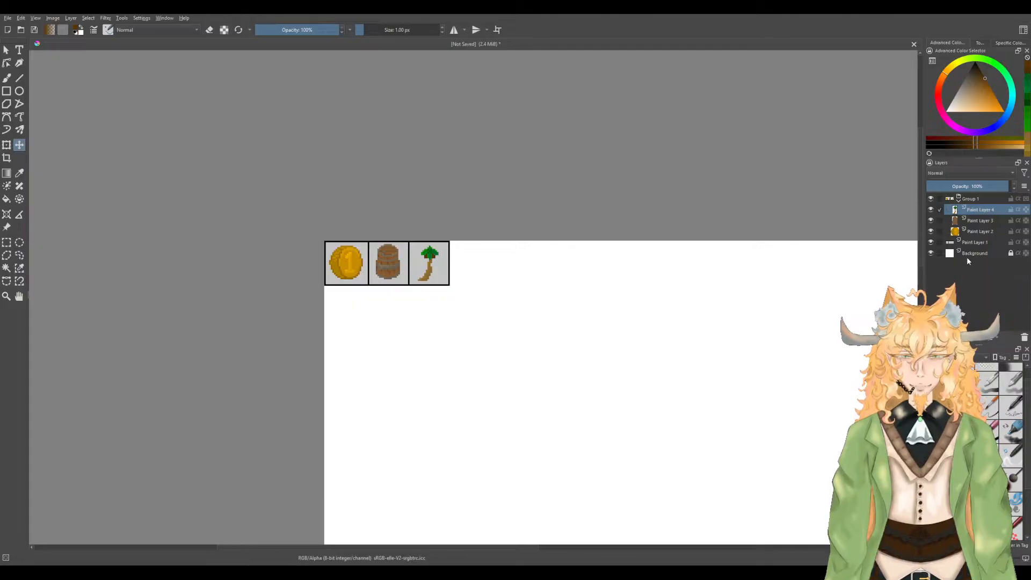
# Step: Copy the palm tree's empty frame from Paint Layer 1, place the copy directly right of it and merge it down
pyautogui.click(971, 243)
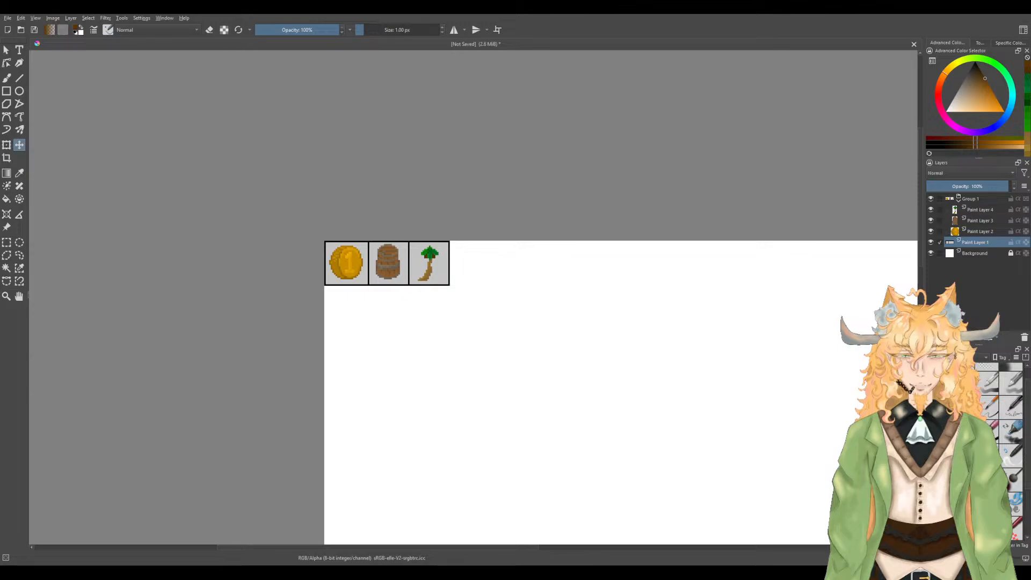
pyautogui.scroll(1, 450, 304)
pyautogui.moveTo(444, 306)
pyautogui.mouseDown()
pyautogui.moveTo(506, 314)
pyautogui.moveTo(456, 231)
pyautogui.mouseUp()
pyautogui.hotkey('ctrl', 'r')
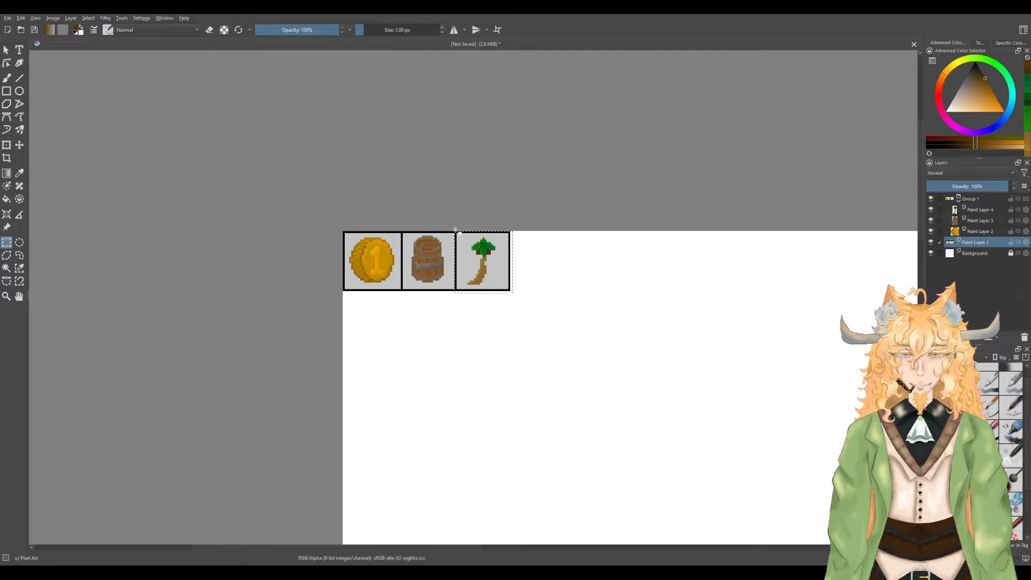
pyautogui.hotkey('ctrl', 'c')
pyautogui.hotkey('ctrl', 'v')
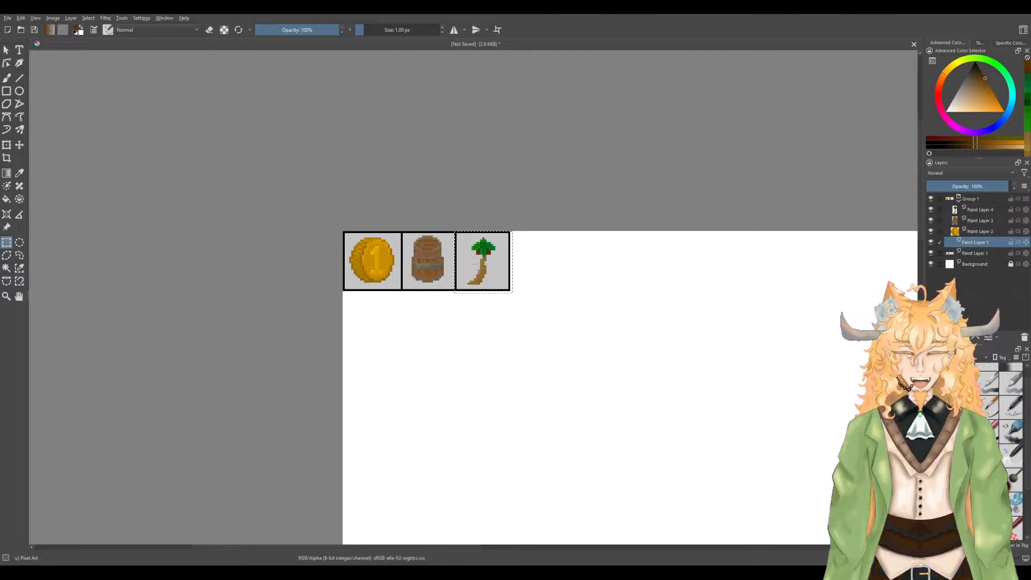
pyautogui.press('t')
pyautogui.moveTo(476, 269); pyautogui.dragTo(534, 275)
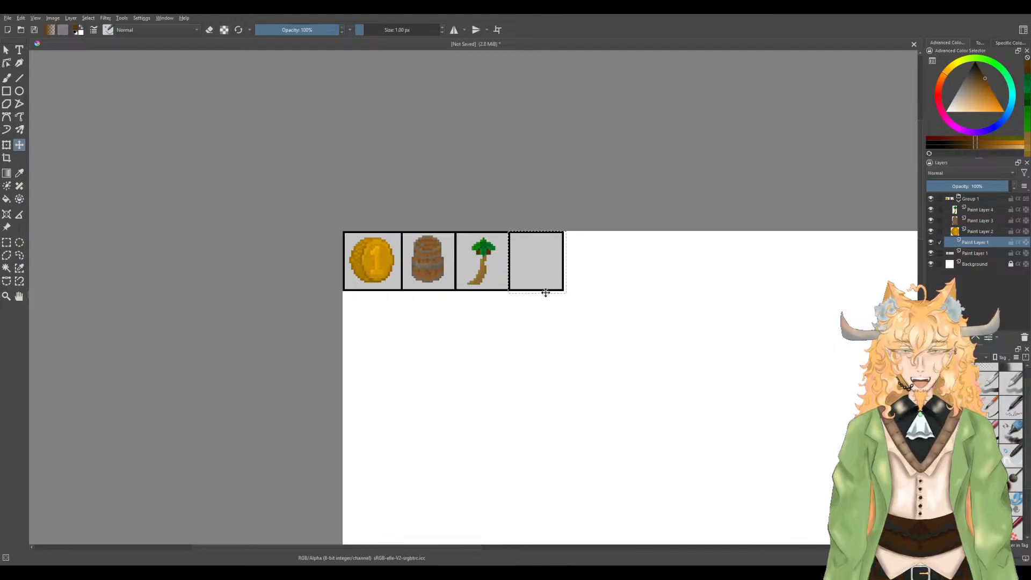
pyautogui.hotkey('ctrl', 'e')
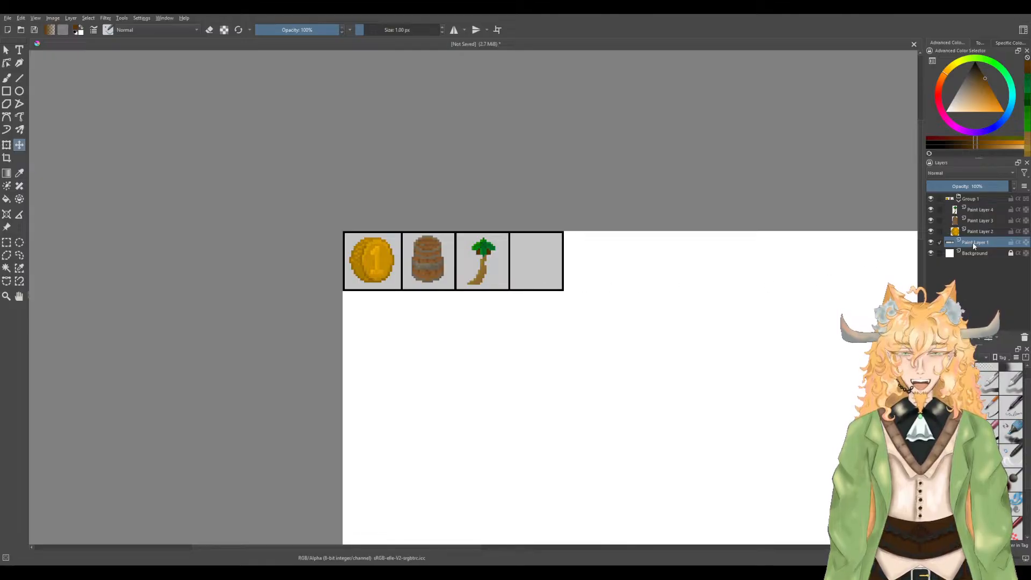
# Step: Rename the frame layer as Background and delete the original white background layer
pyautogui.press('F2')
pyautogui.write('Background')
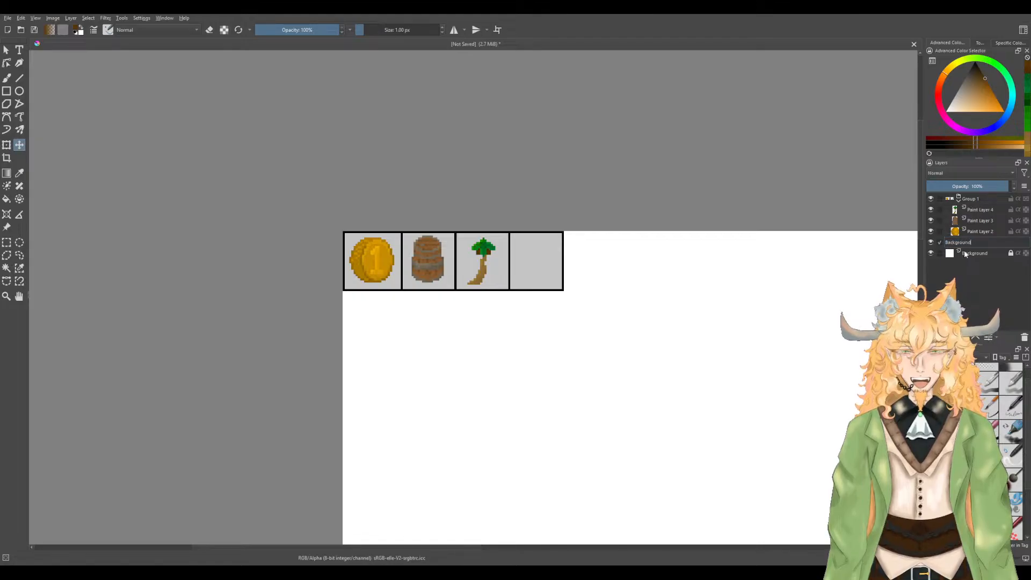
pyautogui.press('Return')
pyautogui.click(968, 257)
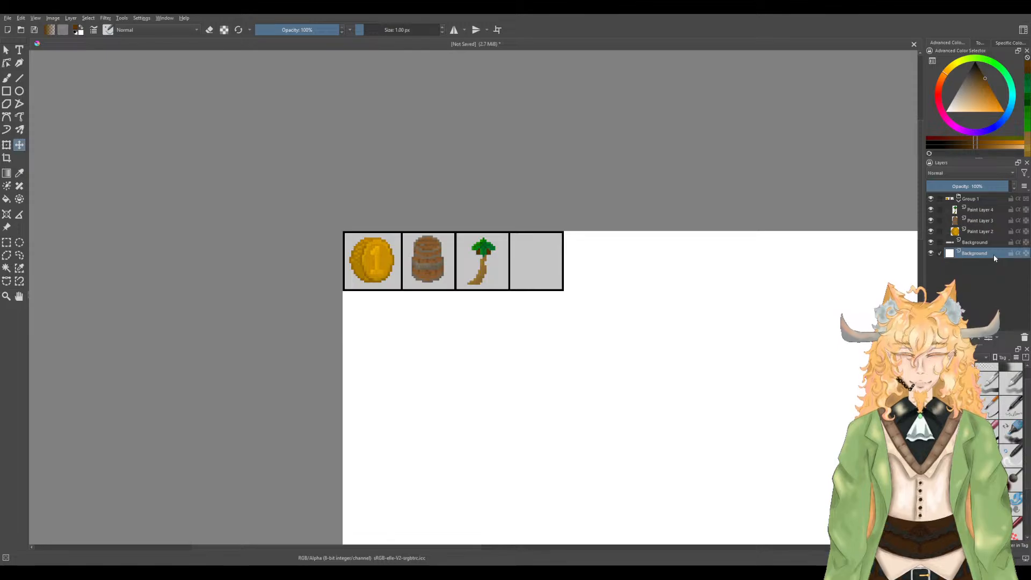
pyautogui.click(1024, 336)
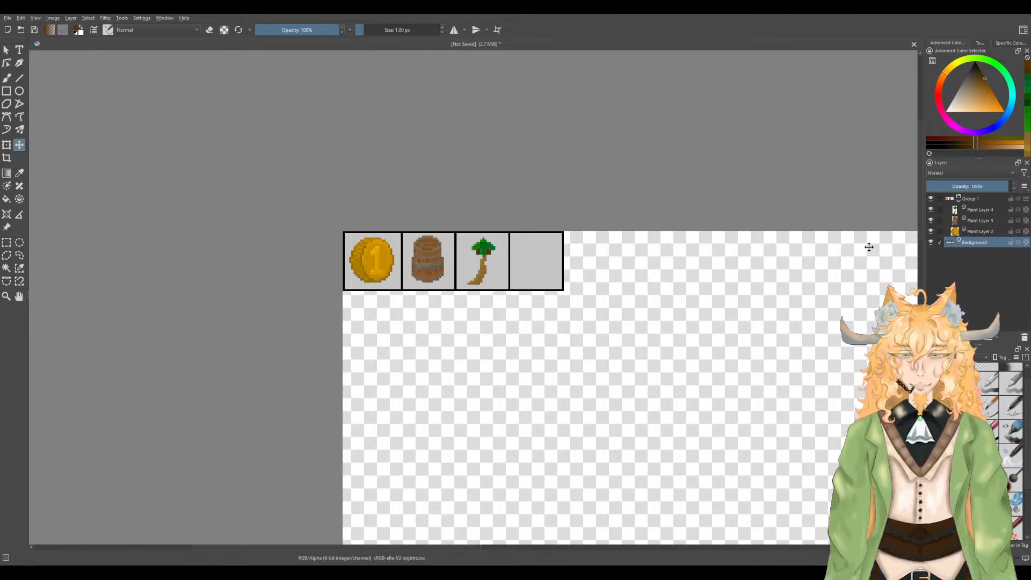
# Step: Add a new paint layer above the palm tree layer inside Group 1
pyautogui.scroll(3, 614, 261)
pyautogui.moveTo(589, 271); pyautogui.dragTo(710, 290)
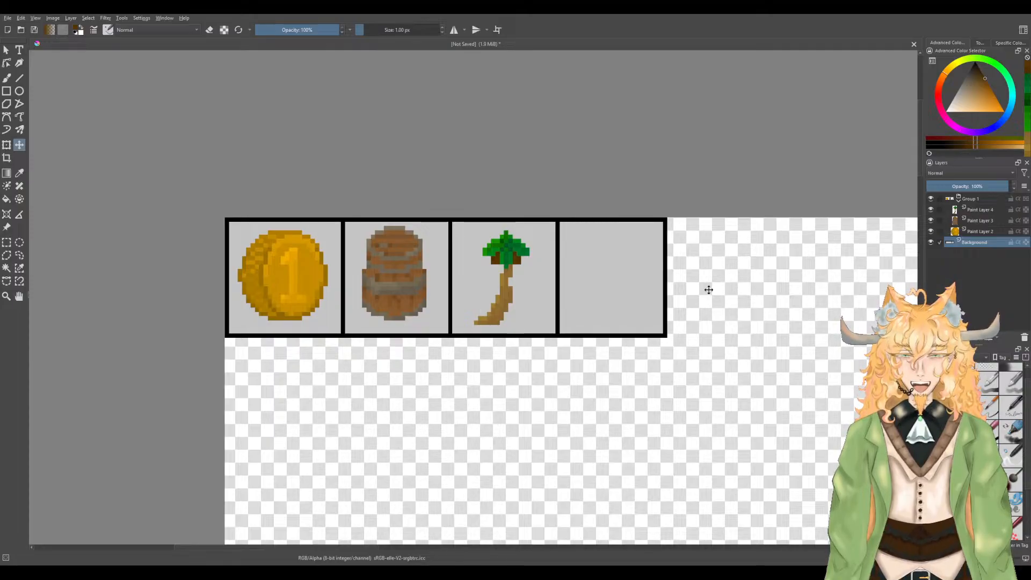
pyautogui.click(978, 211)
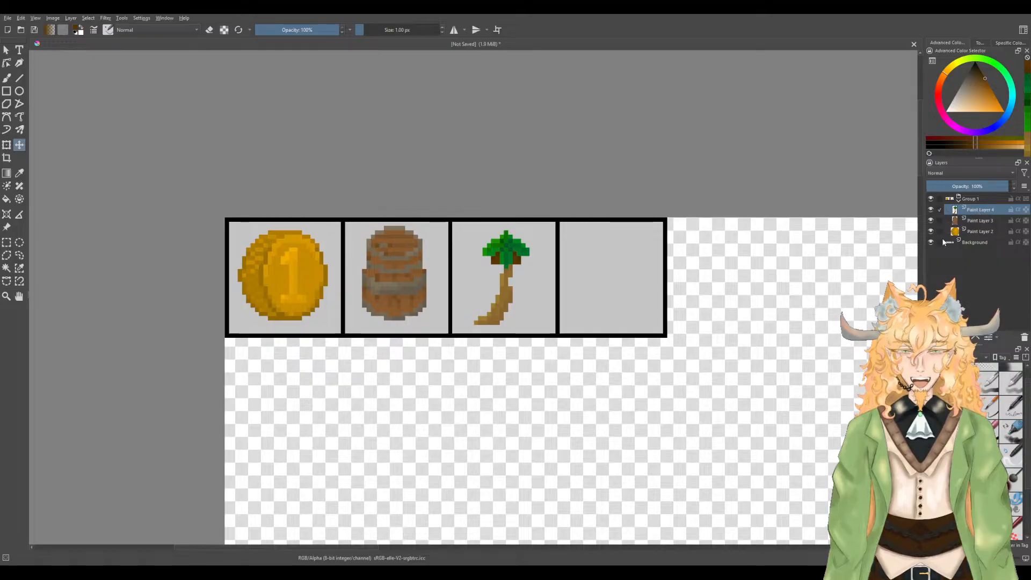
pyautogui.press('Insert')
# Step: Choose black and paint an arched outline about 8 pixels wide in the upper part of the empty fourth frame
pyautogui.scroll(2, 611, 260)
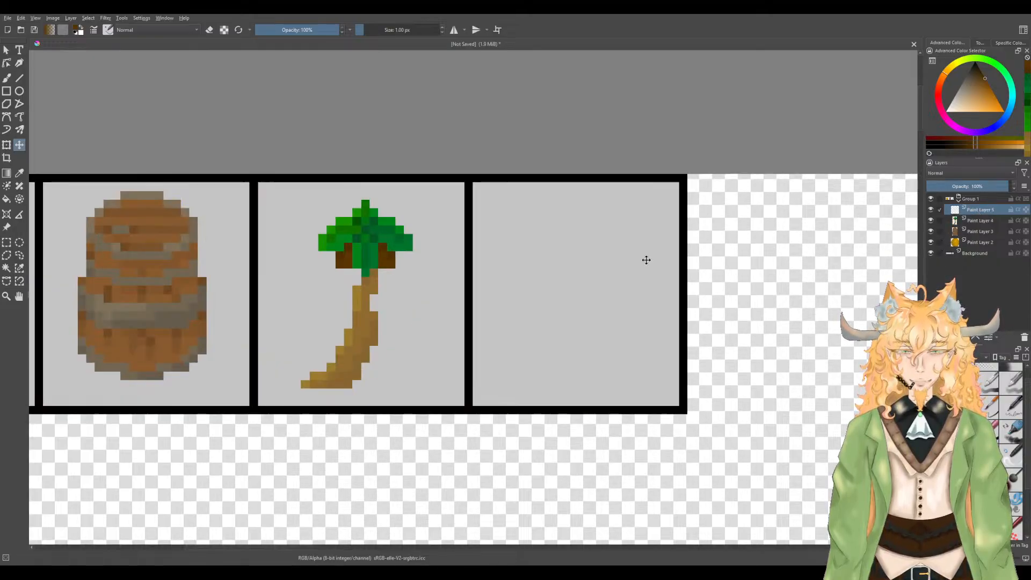
pyautogui.click(974, 89)
pyautogui.moveTo(975, 89); pyautogui.dragTo(979, 57)
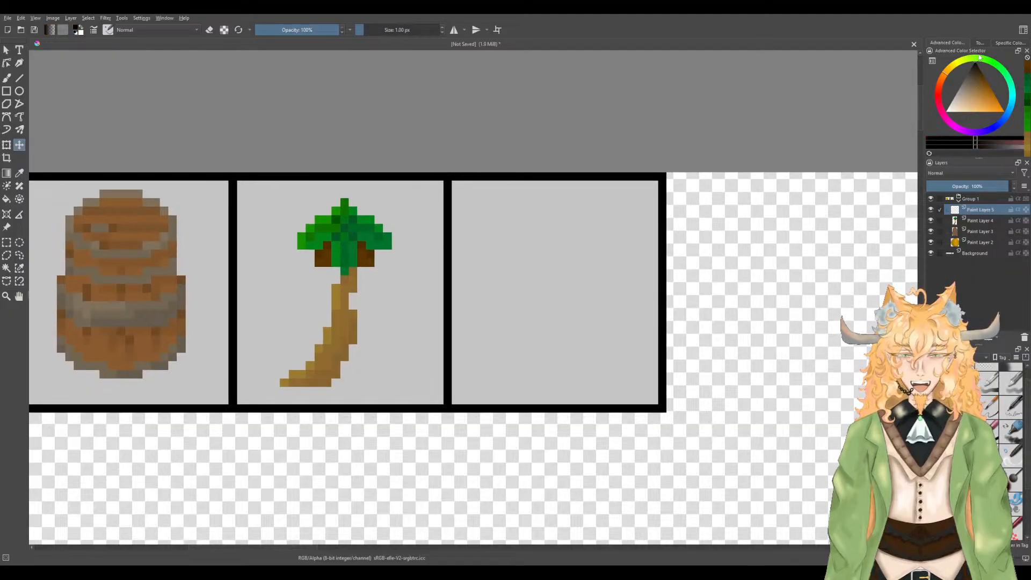
pyautogui.scroll(3, 559, 223)
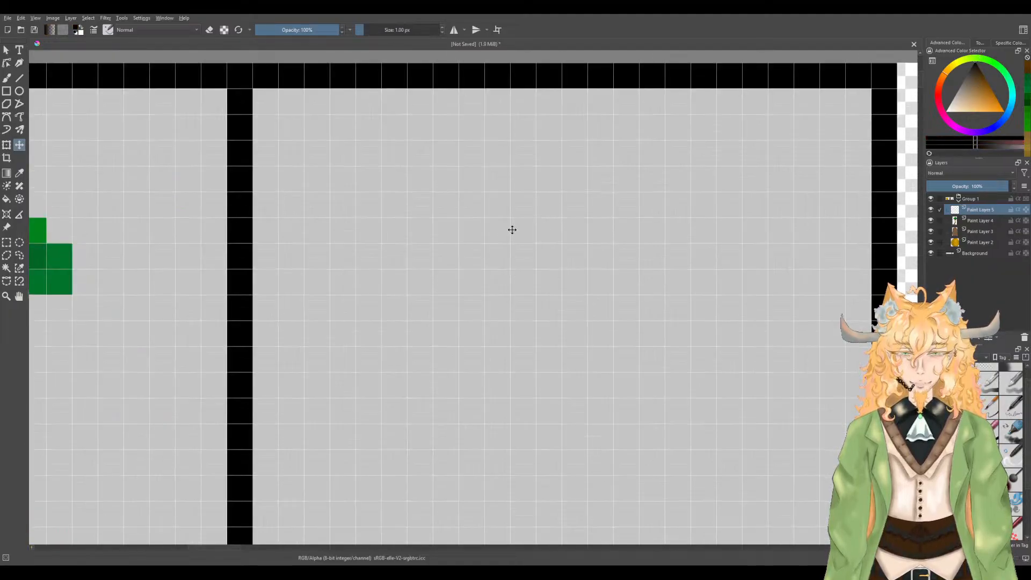
pyautogui.press('b')
pyautogui.moveTo(499, 233)
pyautogui.mouseDown()
pyautogui.moveTo(598, 182)
pyautogui.moveTo(636, 212)
pyautogui.moveTo(652, 257)
pyautogui.mouseUp()
pyautogui.click(474, 257)
pyautogui.scroll(-2, 495, 261)
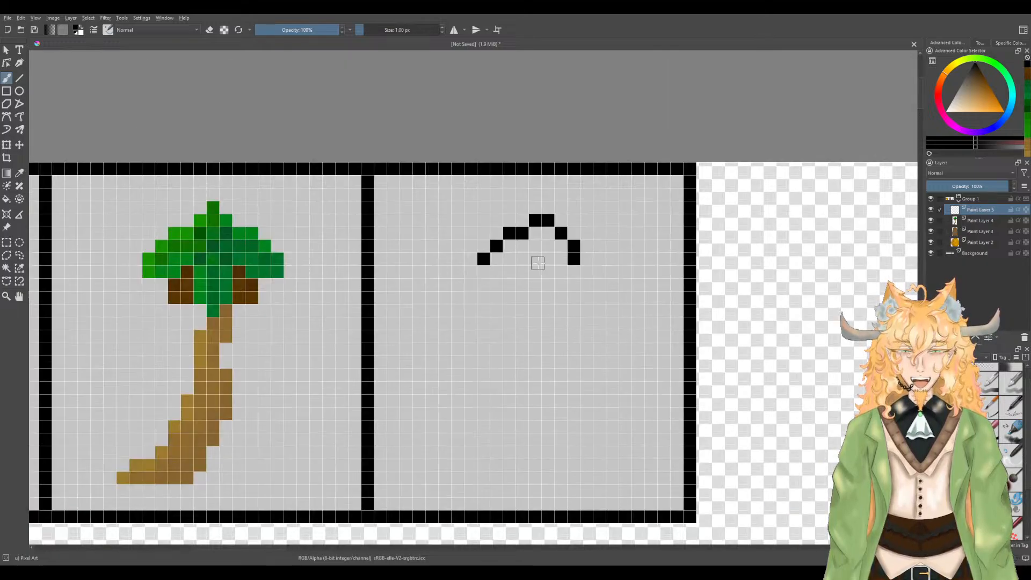
# Step: Undo all strokes of the black arched outline in the fourth frame
pyautogui.scroll(1, 542, 262)
pyautogui.hotkey('ctrl', 'z')
pyautogui.hotkey('ctrl', 'z')
pyautogui.hotkey('ctrl', 'z')
pyautogui.hotkey('ctrl', 'z')
pyautogui.hotkey('ctrl', 'z')
pyautogui.hotkey('ctrl', 'z')
pyautogui.hotkey('ctrl', 'z')
pyautogui.hotkey('ctrl', 'z')
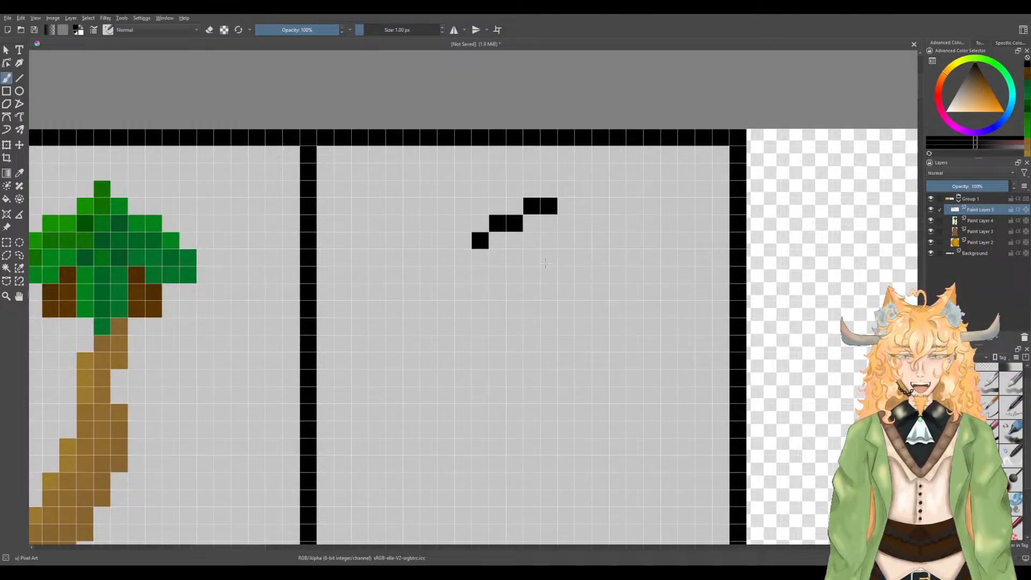
pyautogui.scroll(1, 408, 328)
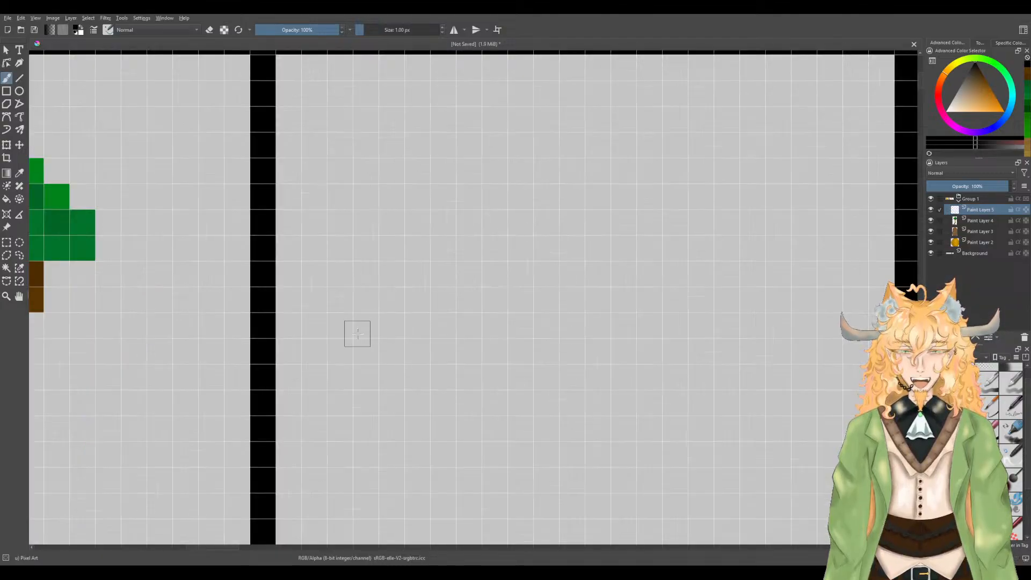
# Step: Paint a black curved outline for a fish's head and belly, about 13 pixels wide and 10 pixels high
pyautogui.moveTo(359, 346)
pyautogui.mouseDown()
pyautogui.moveTo(426, 274)
pyautogui.moveTo(494, 248)
pyautogui.mouseUp()
pyautogui.click(387, 371)
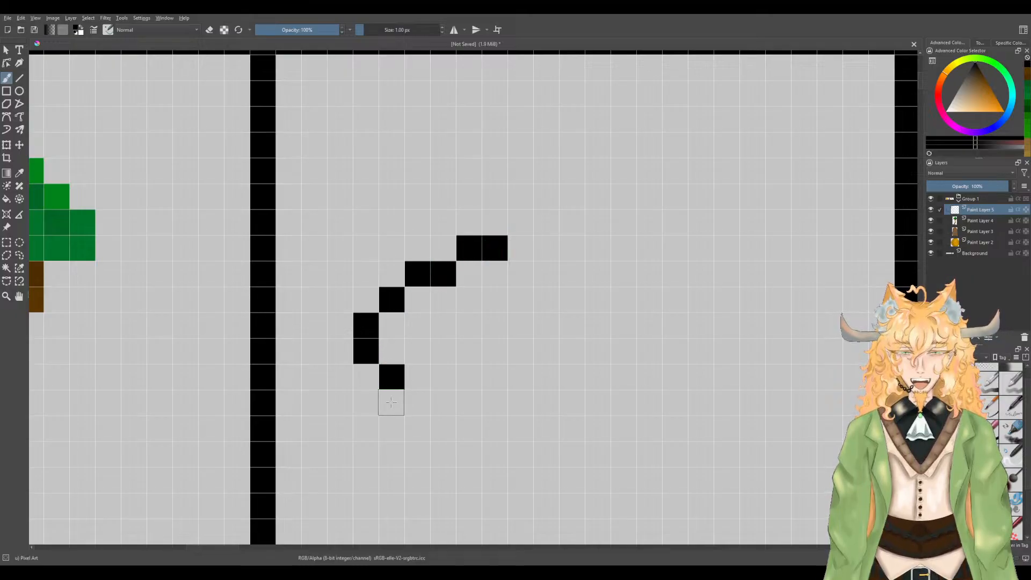
pyautogui.moveTo(390, 402)
pyautogui.mouseDown()
pyautogui.moveTo(438, 453)
pyautogui.moveTo(502, 483)
pyautogui.moveTo(548, 486)
pyautogui.moveTo(641, 430)
pyautogui.mouseUp()
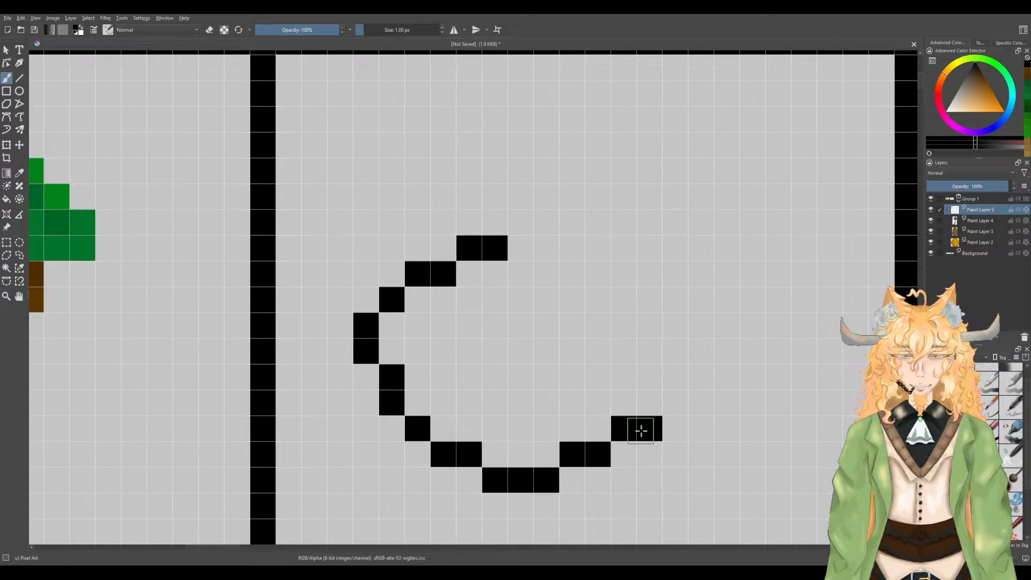
pyautogui.click(672, 399)
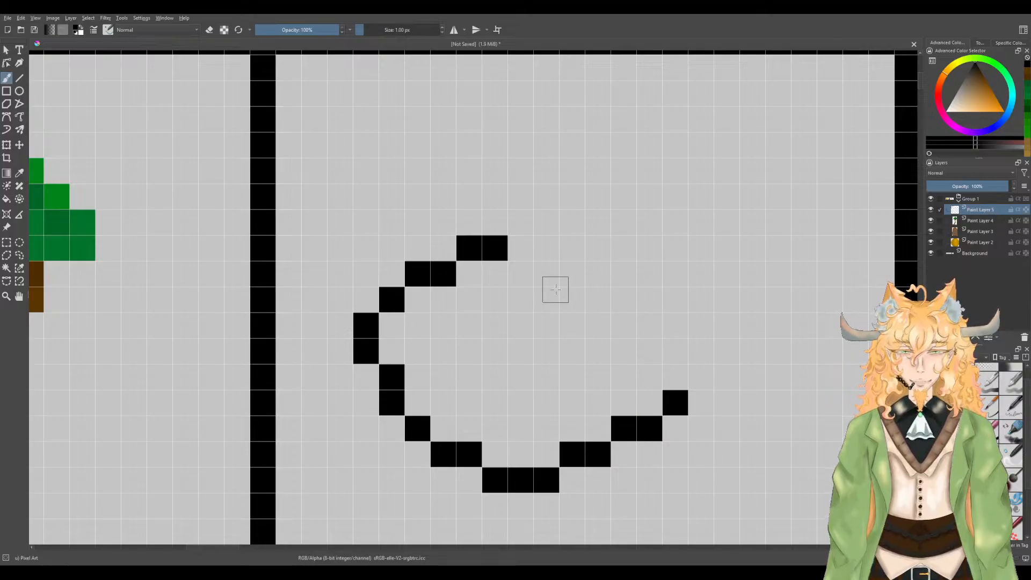
# Step: Continue the black outline along the fish's back and around a tail fin about 8 pixels high
pyautogui.click(523, 250)
pyautogui.click(569, 276)
pyautogui.hotkey('ctrl', 'z')
pyautogui.moveTo(546, 248); pyautogui.dragTo(570, 247)
pyautogui.moveTo(608, 276)
pyautogui.mouseDown()
pyautogui.moveTo(729, 324)
pyautogui.moveTo(755, 301)
pyautogui.moveTo(779, 256)
pyautogui.mouseUp()
pyautogui.moveTo(742, 313)
pyautogui.mouseDown()
pyautogui.moveTo(606, 296)
pyautogui.moveTo(695, 262)
pyautogui.moveTo(723, 262)
pyautogui.moveTo(732, 275)
pyautogui.moveTo(713, 281)
pyautogui.moveTo(733, 322)
pyautogui.moveTo(721, 378)
pyautogui.moveTo(736, 388)
pyautogui.moveTo(689, 433)
pyautogui.moveTo(659, 410)
pyautogui.mouseUp()
pyautogui.hotkey('ctrl', 'z')
pyautogui.hotkey('ctrl', 'z')
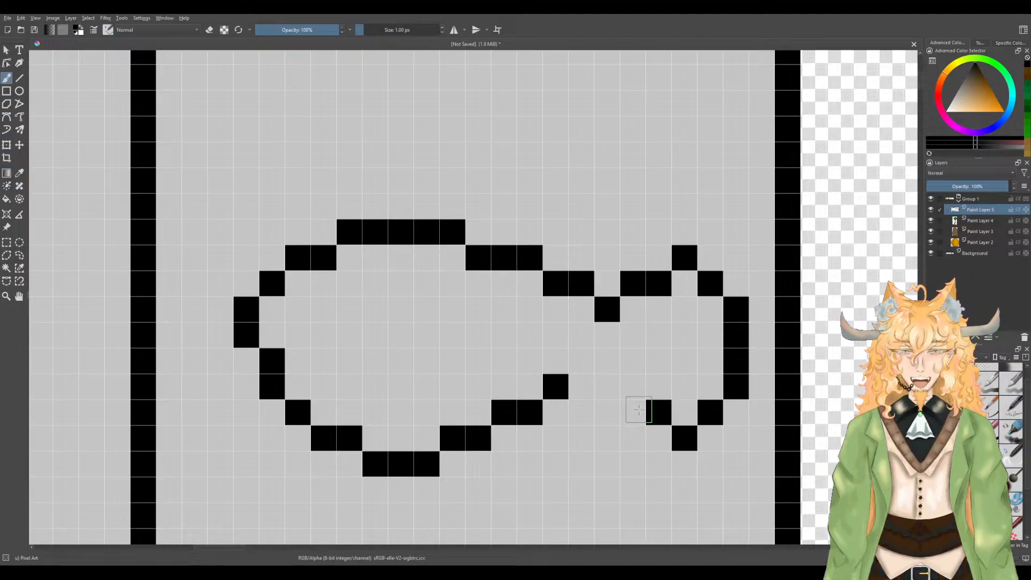
# Step: Join the tail fin to the belly with a stepped black line and erase the surplus pixels along the underside
pyautogui.click(639, 410)
pyautogui.moveTo(610, 387); pyautogui.dragTo(587, 388)
pyautogui.click(551, 407)
pyautogui.click(501, 434)
pyautogui.click(446, 465)
pyautogui.press('e')
pyautogui.click(453, 438)
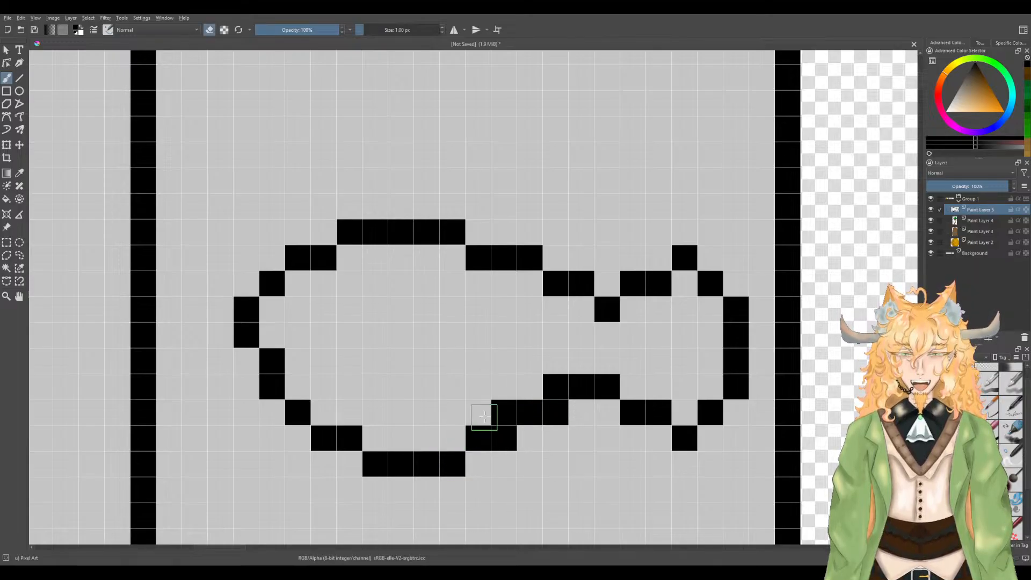
pyautogui.click(504, 412)
pyautogui.click(556, 386)
pyautogui.press('e')
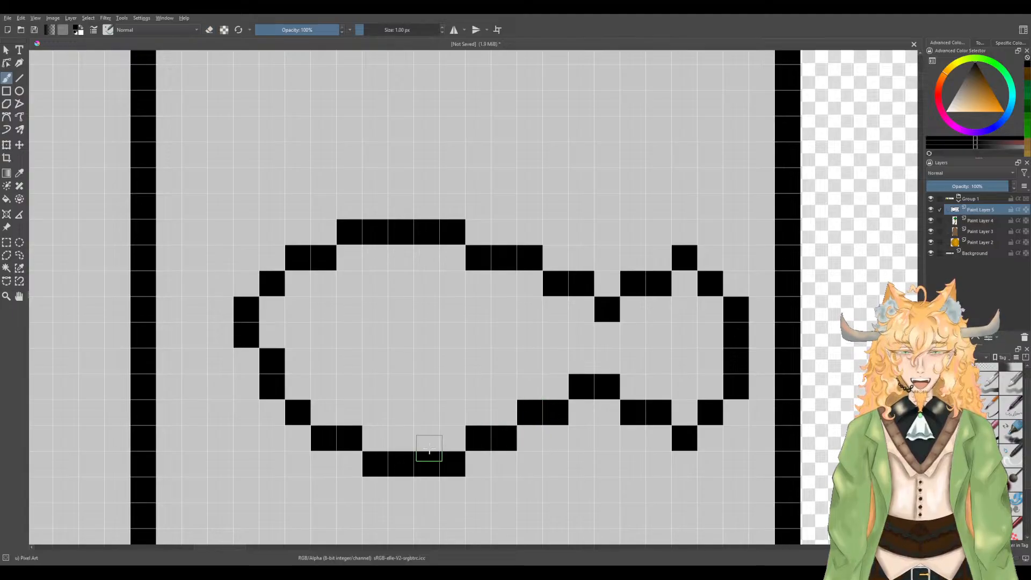
# Step: Outline a belly fin about 3 pixels wide below the fish and a dorsal fin about 7 pixels wide on its back
pyautogui.moveTo(429, 449); pyautogui.dragTo(416, 411)
pyautogui.click(389, 452)
pyautogui.click(413, 480)
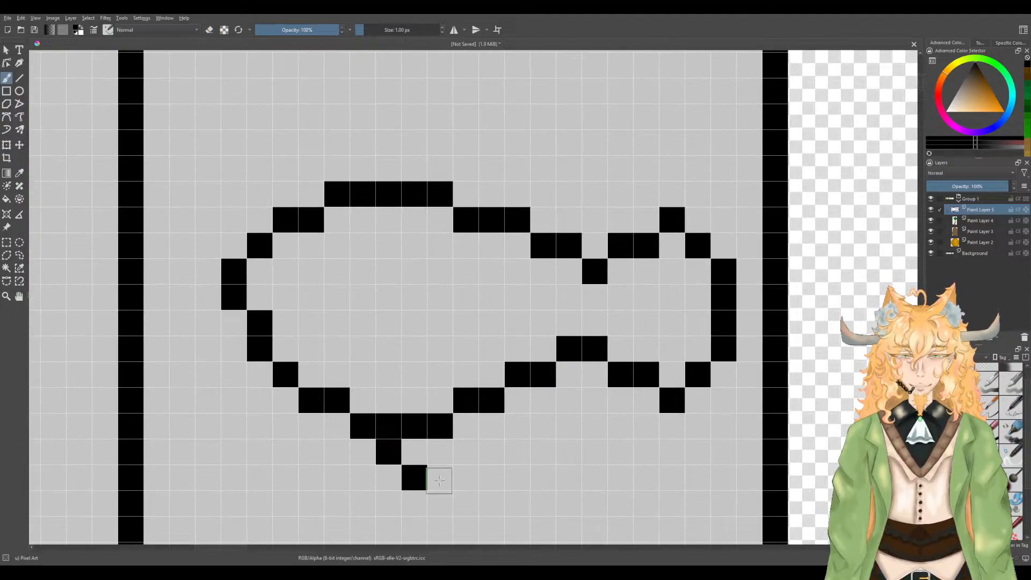
pyautogui.hotkey('ctrl', 'z')
pyautogui.moveTo(391, 485)
pyautogui.mouseDown()
pyautogui.moveTo(427, 503)
pyautogui.moveTo(440, 458)
pyautogui.mouseUp()
pyautogui.moveTo(363, 167)
pyautogui.mouseDown()
pyautogui.moveTo(387, 144)
pyautogui.moveTo(431, 144)
pyautogui.moveTo(468, 149)
pyautogui.moveTo(519, 194)
pyautogui.mouseUp()
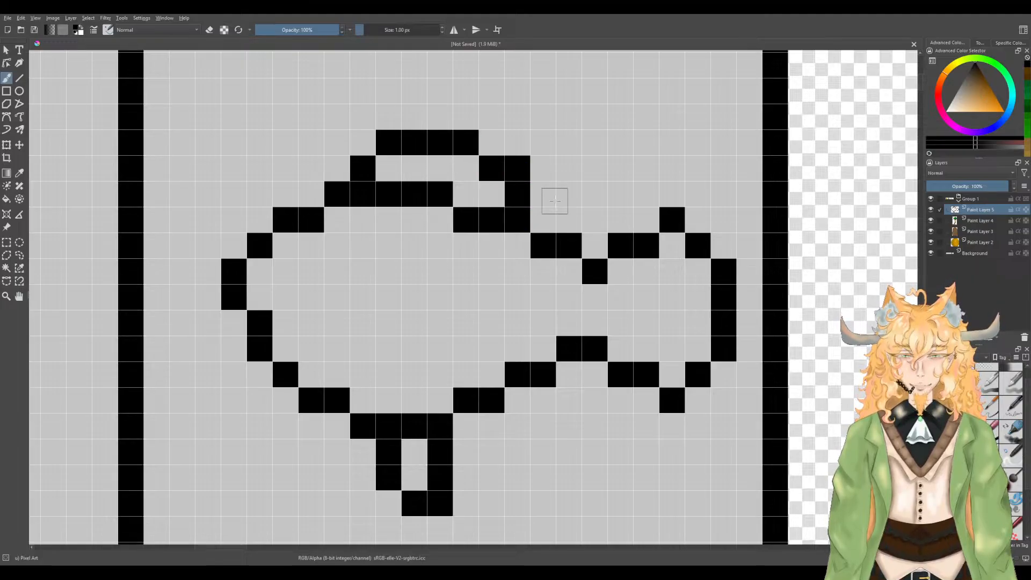
# Step: Shorten the belly fin by one pixel row and paint a two-pixel black eye on the fish's head
pyautogui.press('e')
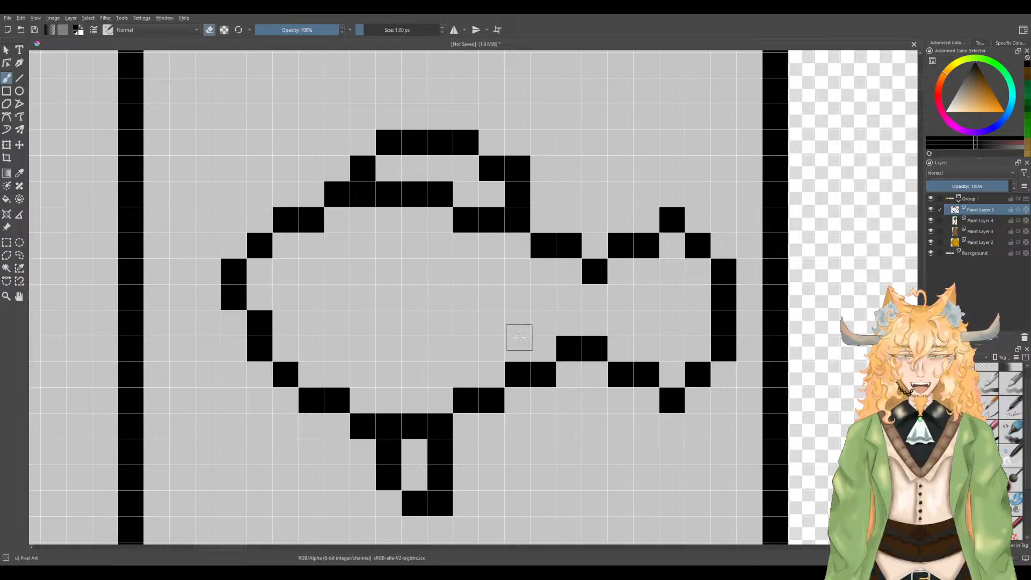
pyautogui.scroll(-1, 518, 330)
pyautogui.scroll(1, 508, 399)
pyautogui.moveTo(446, 469); pyautogui.dragTo(401, 452)
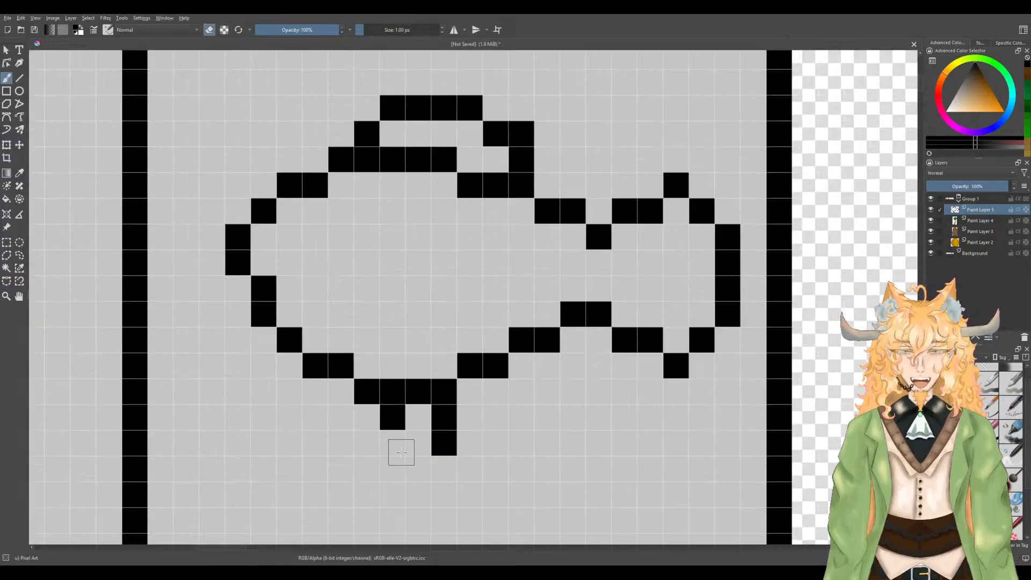
pyautogui.click(419, 444)
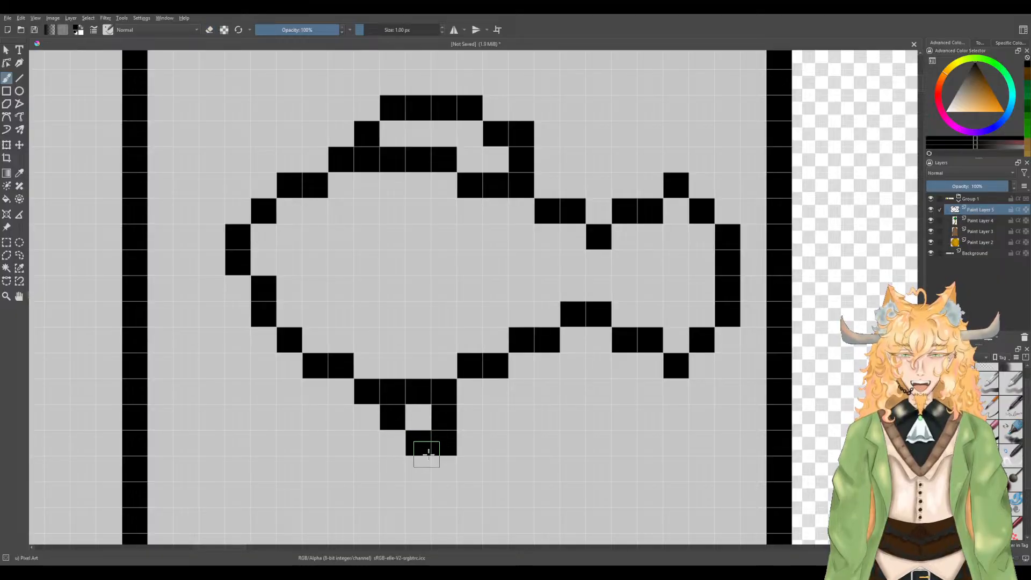
pyautogui.moveTo(316, 237); pyautogui.dragTo(341, 237)
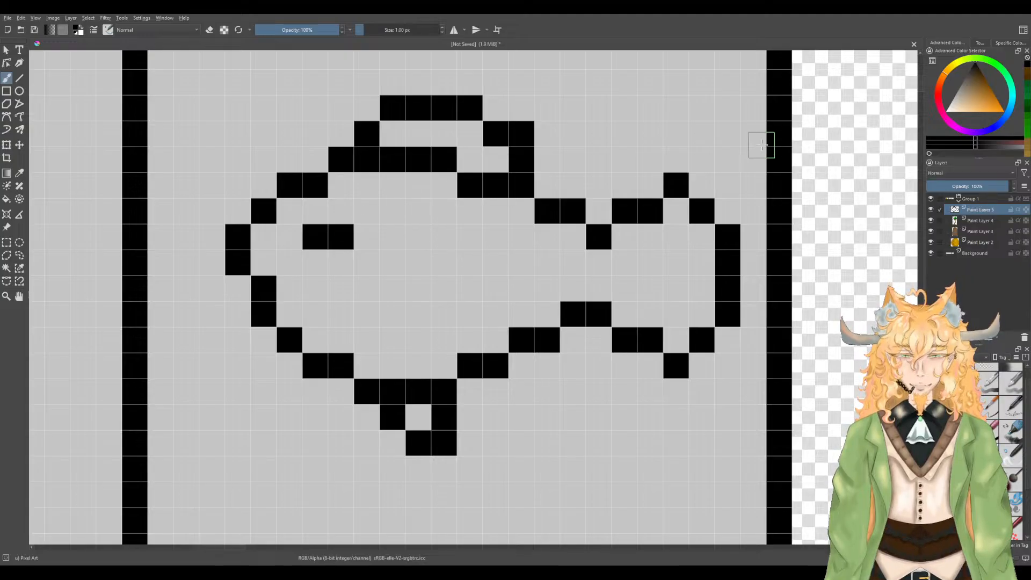
# Step: Choose a dark blue and fill the fish's upper body and tail around the eye, erasing pixels for a wavy lower edge
pyautogui.moveTo(999, 123); pyautogui.dragTo(1008, 116)
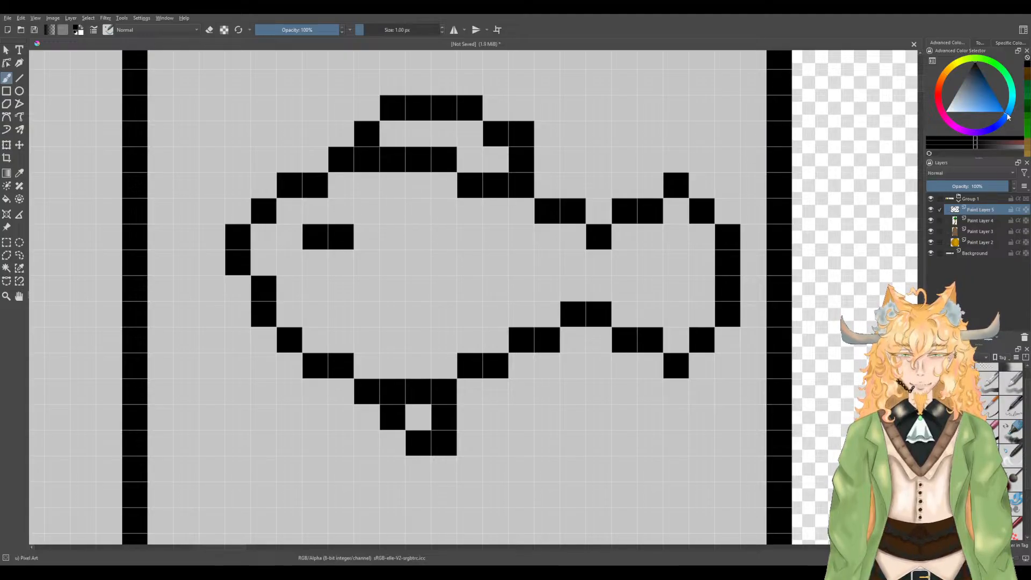
pyautogui.click(986, 81)
pyautogui.click(980, 84)
pyautogui.moveTo(979, 84); pyautogui.dragTo(976, 84)
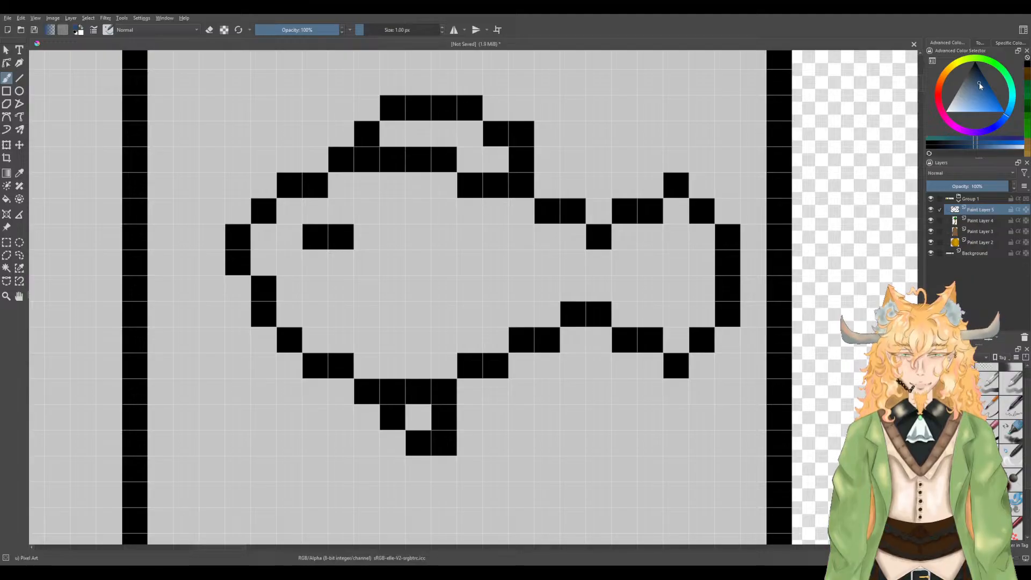
pyautogui.moveTo(351, 185)
pyautogui.mouseDown()
pyautogui.moveTo(378, 166)
pyautogui.moveTo(430, 167)
pyautogui.moveTo(604, 234)
pyautogui.moveTo(623, 216)
pyautogui.moveTo(657, 210)
pyautogui.moveTo(673, 190)
pyautogui.moveTo(684, 194)
pyautogui.moveTo(707, 217)
pyautogui.moveTo(720, 257)
pyautogui.moveTo(729, 243)
pyautogui.moveTo(731, 253)
pyautogui.moveTo(718, 281)
pyautogui.moveTo(733, 290)
pyautogui.moveTo(731, 307)
pyautogui.moveTo(698, 343)
pyautogui.mouseUp()
pyautogui.moveTo(707, 288)
pyautogui.mouseDown()
pyautogui.moveTo(595, 270)
pyautogui.moveTo(435, 267)
pyautogui.moveTo(382, 243)
pyautogui.moveTo(331, 262)
pyautogui.moveTo(270, 239)
pyautogui.moveTo(295, 218)
pyautogui.moveTo(427, 215)
pyautogui.moveTo(351, 189)
pyautogui.moveTo(402, 189)
pyautogui.moveTo(434, 230)
pyautogui.moveTo(435, 189)
pyautogui.moveTo(470, 239)
pyautogui.moveTo(560, 238)
pyautogui.moveTo(467, 210)
pyautogui.moveTo(631, 245)
pyautogui.moveTo(672, 224)
pyautogui.moveTo(677, 260)
pyautogui.moveTo(701, 252)
pyautogui.moveTo(644, 275)
pyautogui.mouseUp()
pyautogui.click(363, 267)
pyautogui.press('e')
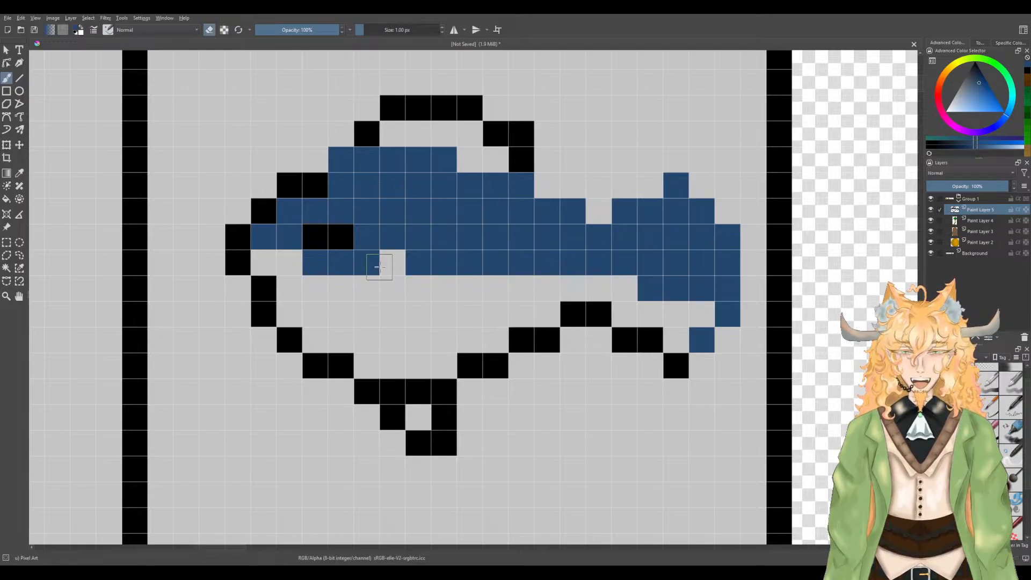
pyautogui.moveTo(411, 268); pyautogui.dragTo(461, 272)
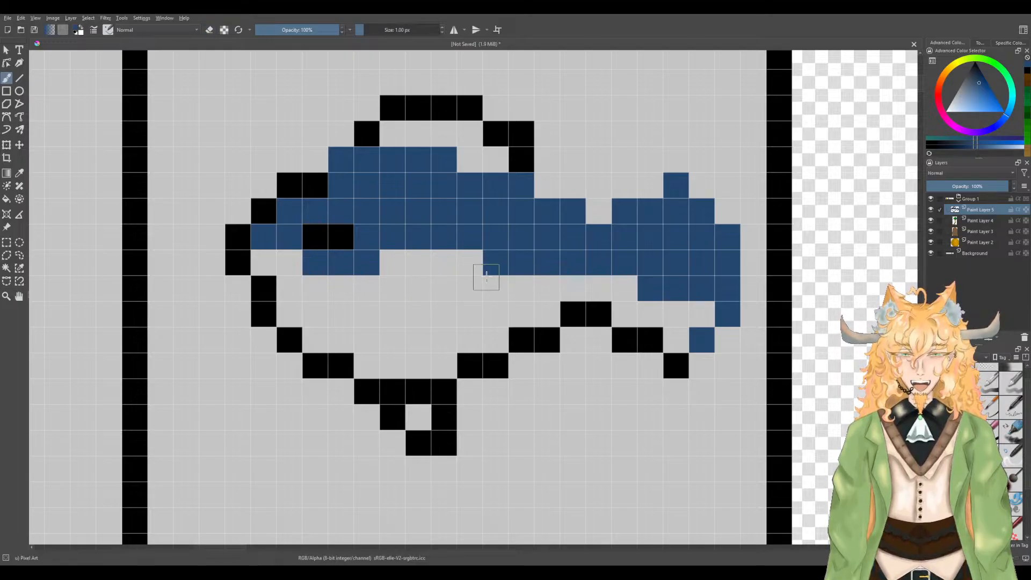
# Step: Choose a dark yellow and paint a one-pixel-high stepped stripe beneath the blue area from the tail to the mouth
pyautogui.click(944, 74)
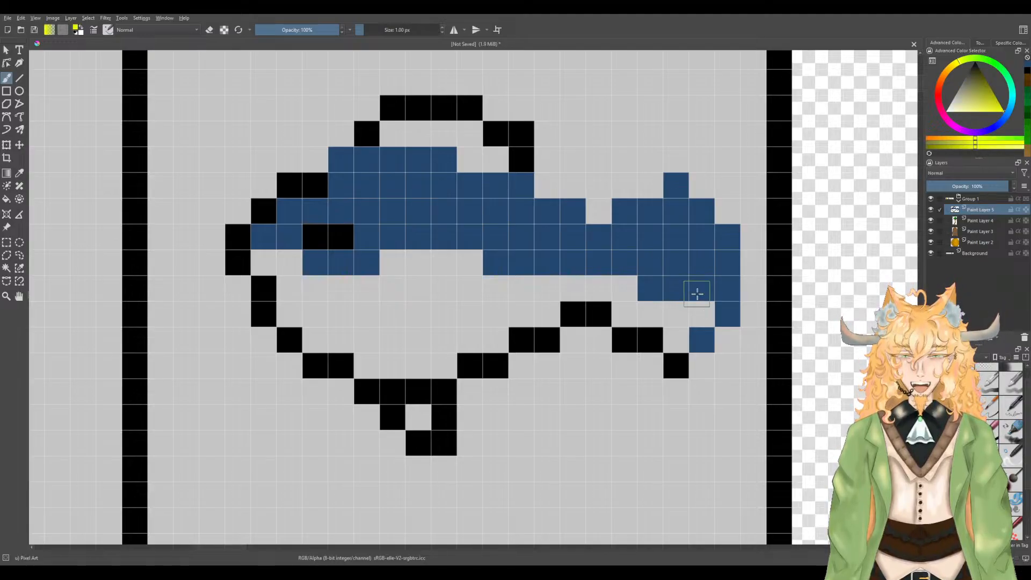
pyautogui.moveTo(698, 290)
pyautogui.mouseDown()
pyautogui.moveTo(650, 291)
pyautogui.moveTo(591, 266)
pyautogui.moveTo(547, 268)
pyautogui.mouseUp()
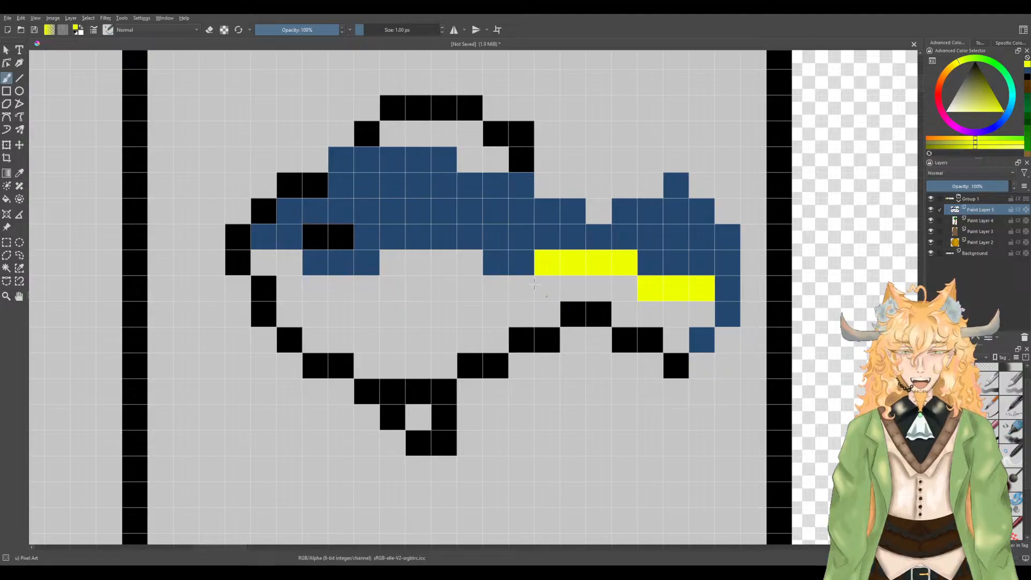
pyautogui.hotkey('ctrl', 'z')
pyautogui.click(624, 288)
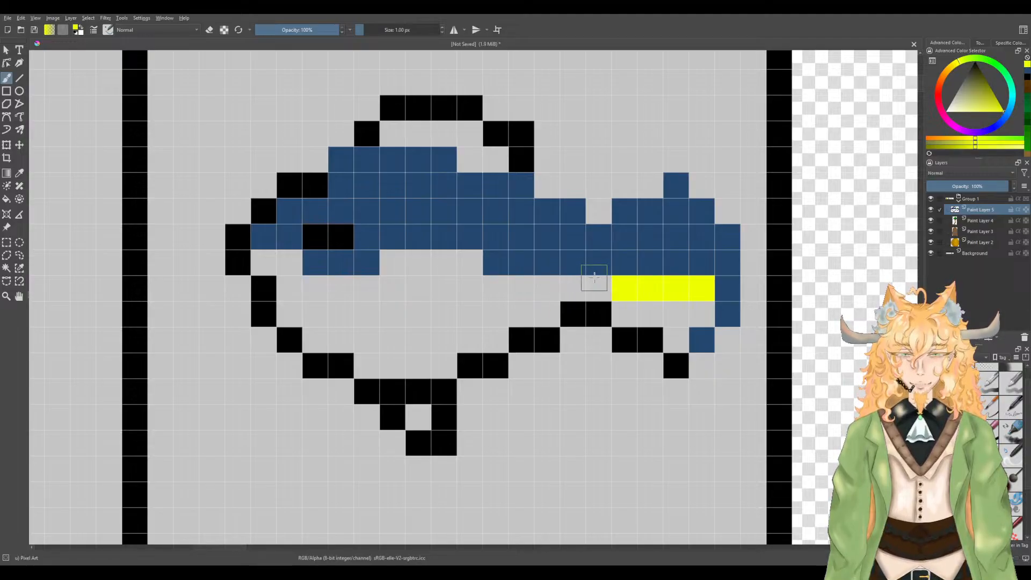
pyautogui.moveTo(982, 115); pyautogui.dragTo(1004, 104)
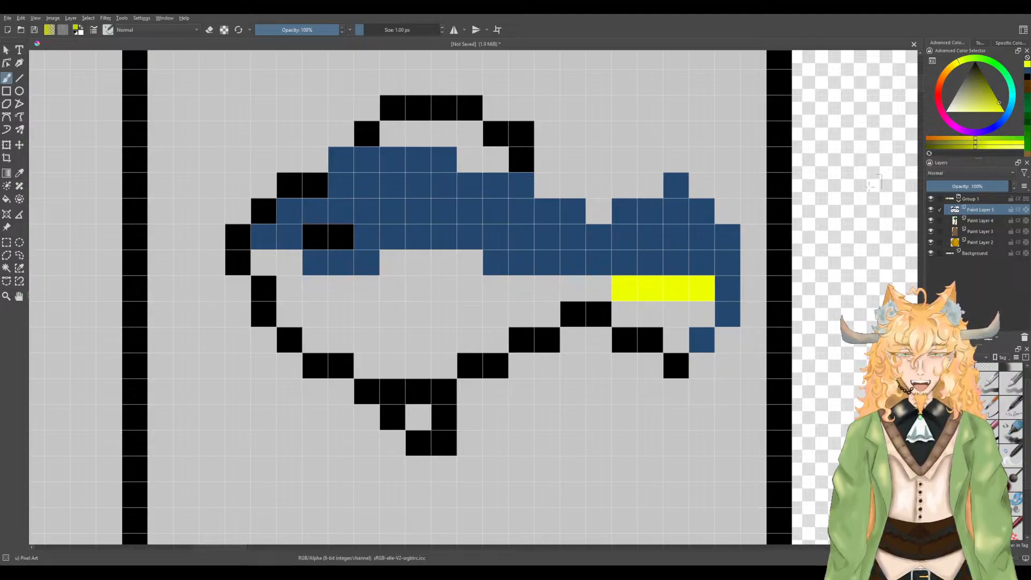
pyautogui.moveTo(698, 290)
pyautogui.mouseDown()
pyautogui.moveTo(473, 285)
pyautogui.moveTo(474, 271)
pyautogui.moveTo(443, 266)
pyautogui.moveTo(390, 271)
pyautogui.moveTo(373, 285)
pyautogui.moveTo(334, 282)
pyautogui.mouseUp()
pyautogui.moveTo(276, 268); pyautogui.dragTo(264, 263)
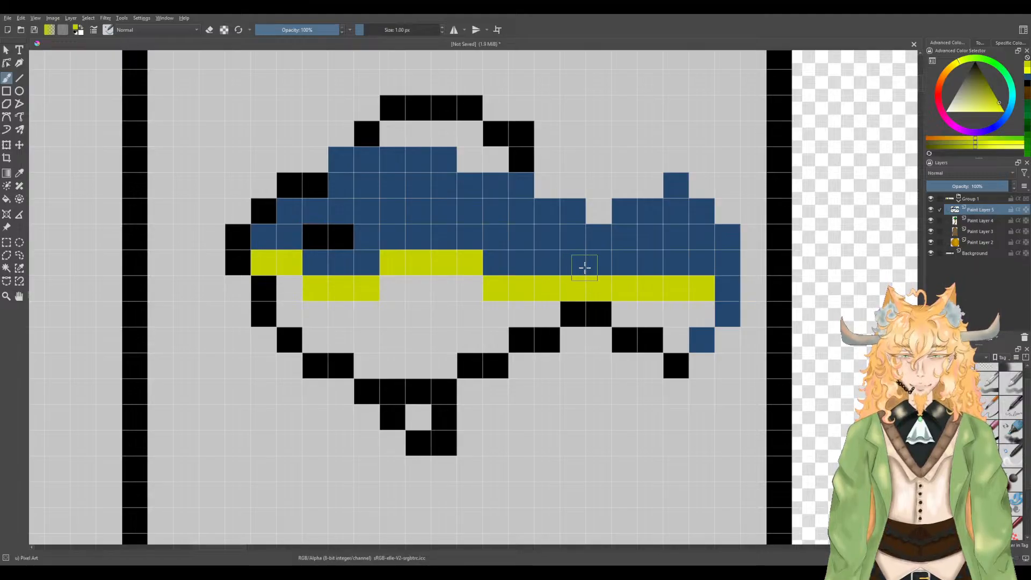
# Step: Raise the yellow stripe by one pixel before the tail, erase the lower pixels there and extend the stripe to both ends
pyautogui.moveTo(581, 267); pyautogui.dragTo(649, 266)
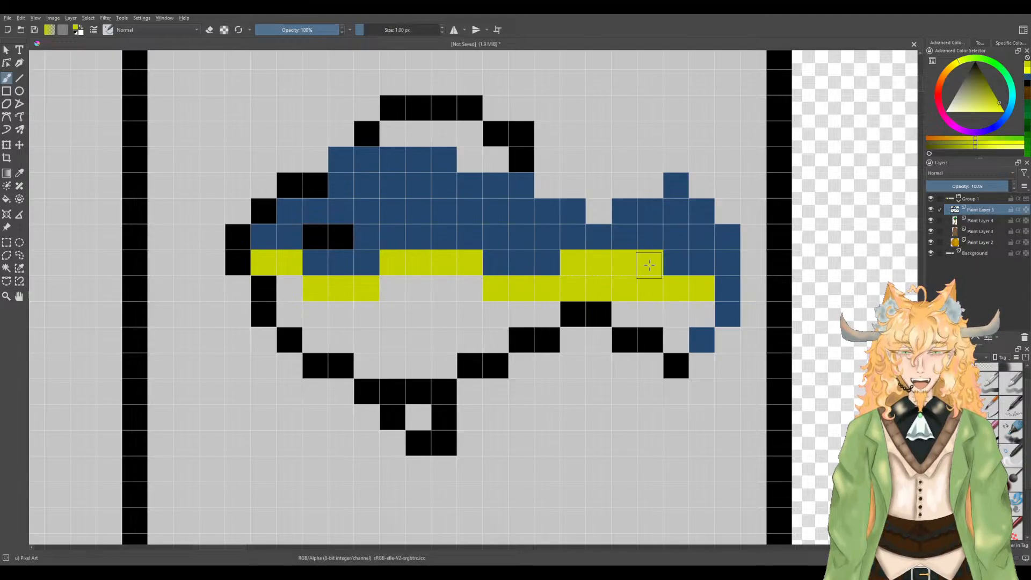
pyautogui.press('e')
pyautogui.moveTo(588, 279); pyautogui.dragTo(634, 291)
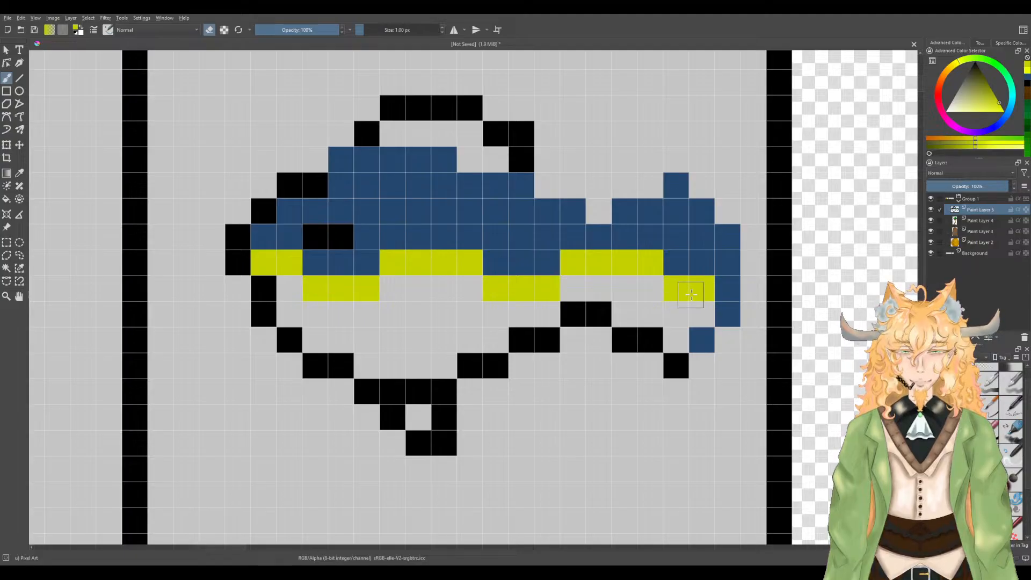
pyautogui.click(725, 289)
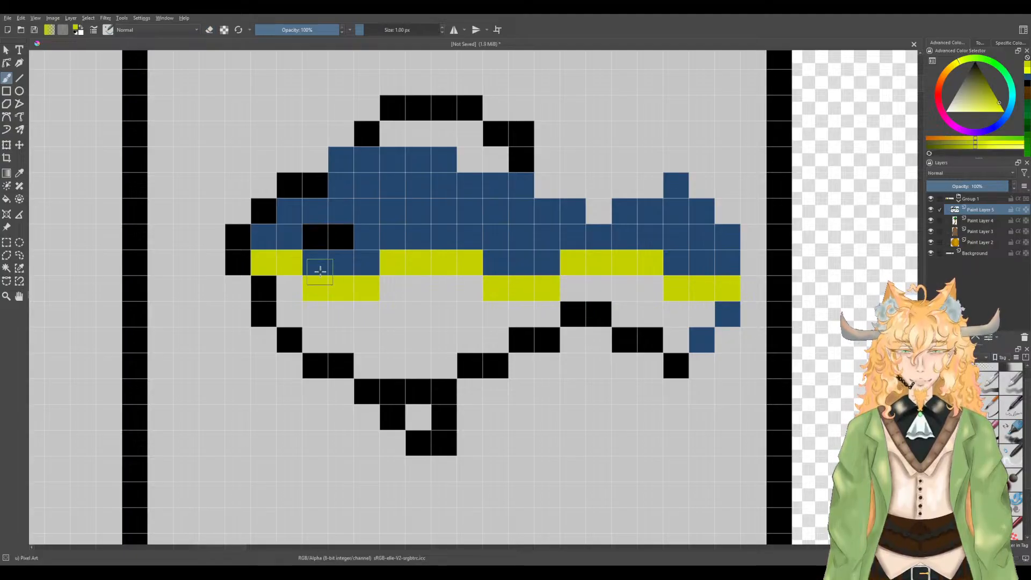
pyautogui.click(238, 262)
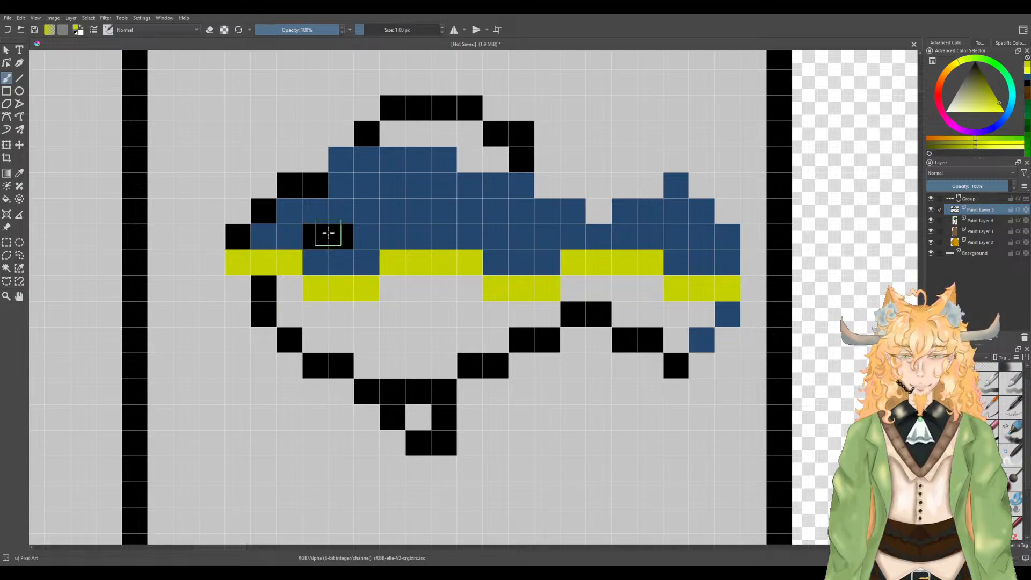
# Step: Sample the body's dark blue and repaint the black outline around the upper head with it
pyautogui.press('p')
pyautogui.click(358, 211)
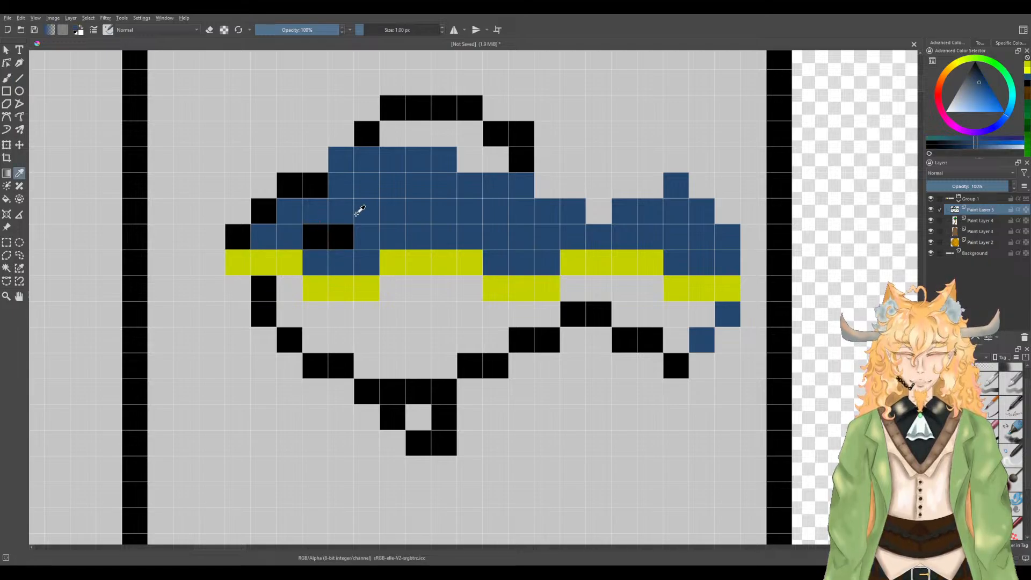
pyautogui.press('b')
pyautogui.moveTo(238, 237)
pyautogui.mouseDown()
pyautogui.moveTo(290, 207)
pyautogui.moveTo(293, 189)
pyautogui.moveTo(325, 184)
pyautogui.mouseUp()
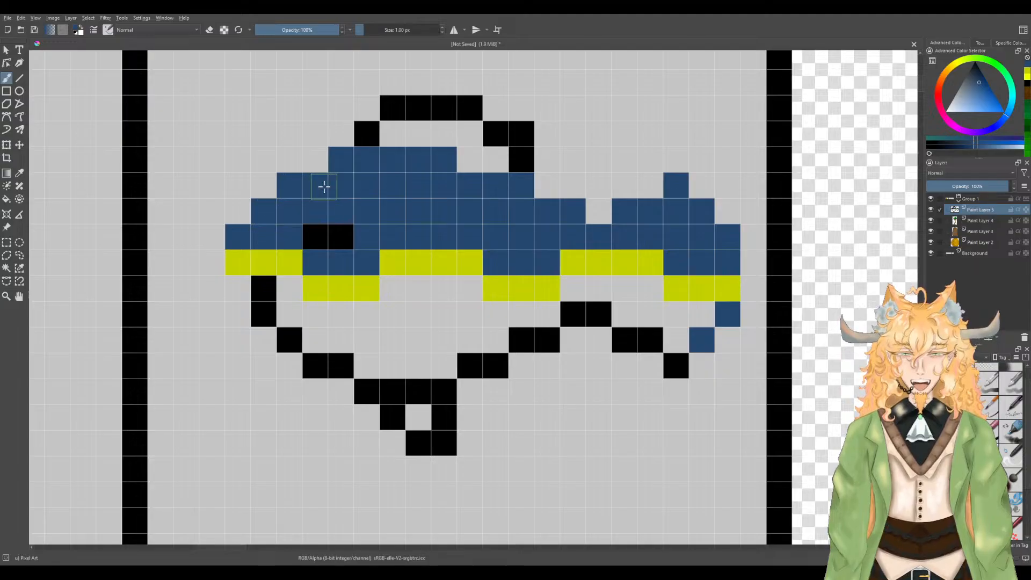
# Step: Choose a dark slate blue and fill the dorsal and belly fins, covering their black outlines
pyautogui.click(972, 84)
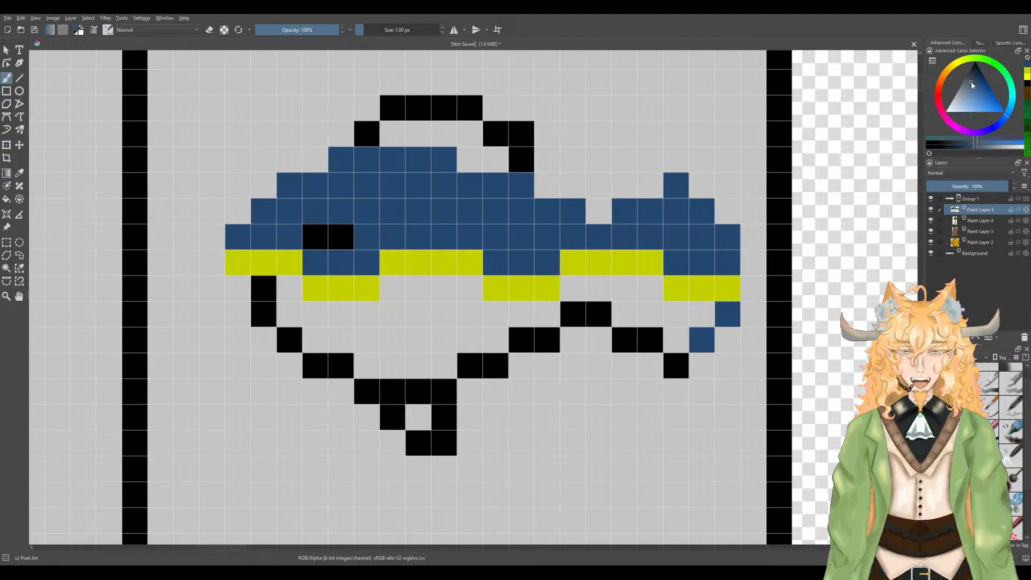
pyautogui.moveTo(518, 155)
pyautogui.mouseDown()
pyautogui.moveTo(504, 139)
pyautogui.moveTo(478, 156)
pyautogui.moveTo(478, 131)
pyautogui.moveTo(463, 118)
pyautogui.moveTo(418, 122)
pyautogui.moveTo(454, 128)
pyautogui.moveTo(405, 125)
pyautogui.moveTo(405, 117)
pyautogui.moveTo(366, 134)
pyautogui.mouseUp()
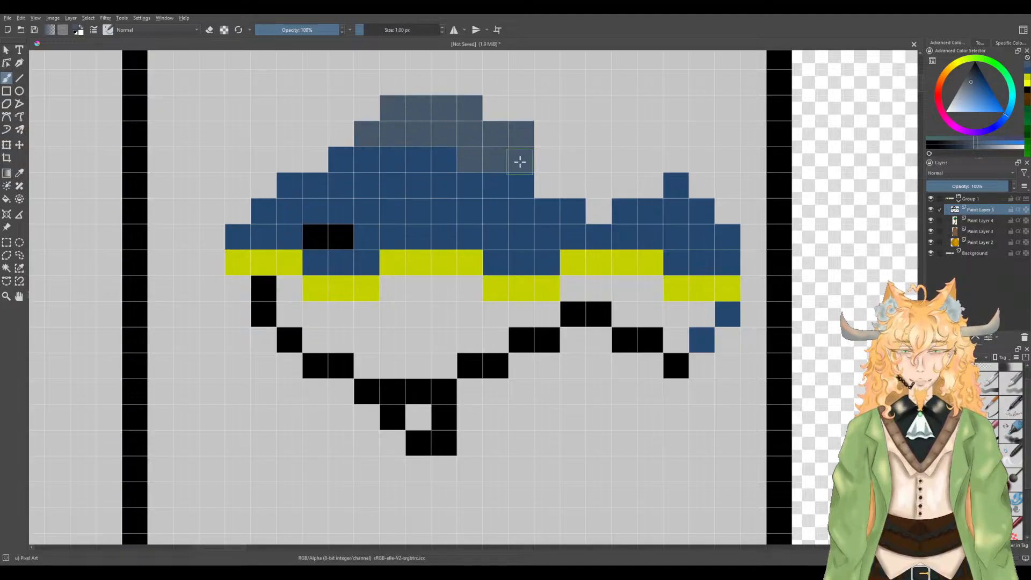
pyautogui.click(973, 78)
pyautogui.moveTo(531, 157)
pyautogui.mouseDown()
pyautogui.moveTo(481, 153)
pyautogui.moveTo(515, 139)
pyautogui.moveTo(376, 127)
pyautogui.moveTo(420, 113)
pyautogui.moveTo(462, 157)
pyautogui.mouseUp()
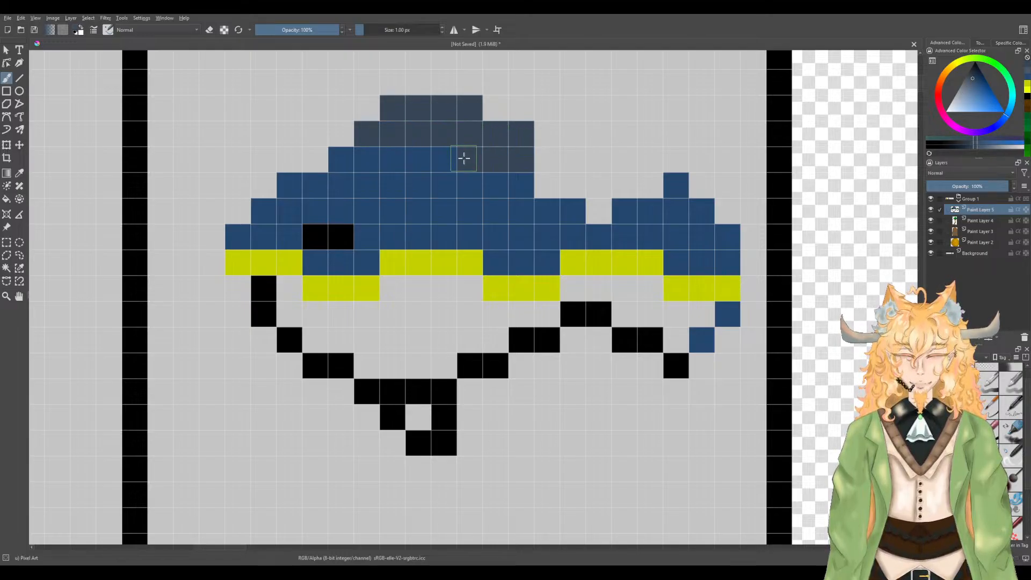
pyautogui.click(392, 420)
pyautogui.moveTo(409, 427)
pyautogui.mouseDown()
pyautogui.moveTo(433, 436)
pyautogui.moveTo(444, 396)
pyautogui.mouseUp()
pyautogui.click(423, 420)
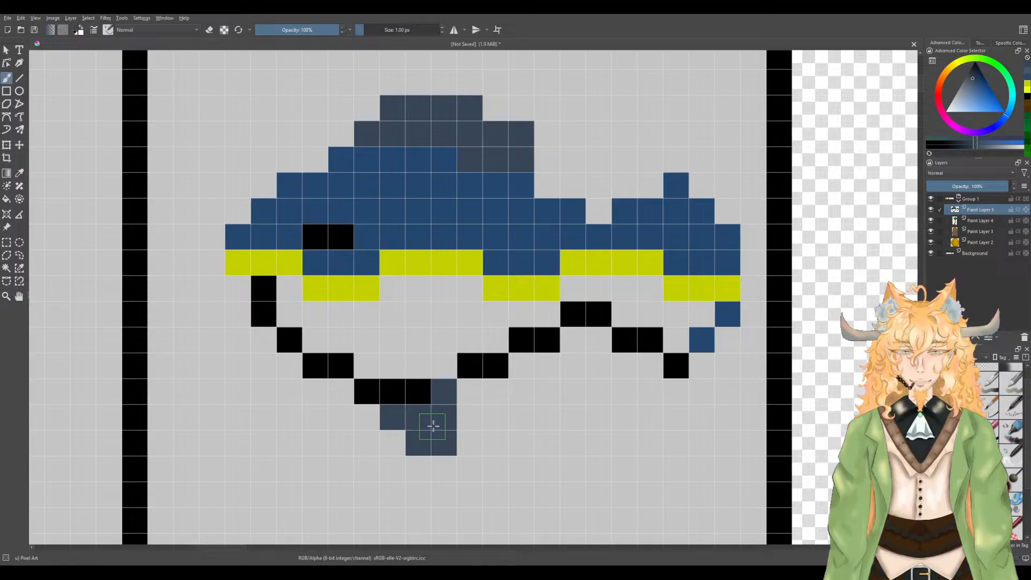
# Step: Choose a medium grey and fill the fish's belly and lower tail below the yellow stripe, covering the remaining outline
pyautogui.moveTo(961, 112); pyautogui.dragTo(955, 82)
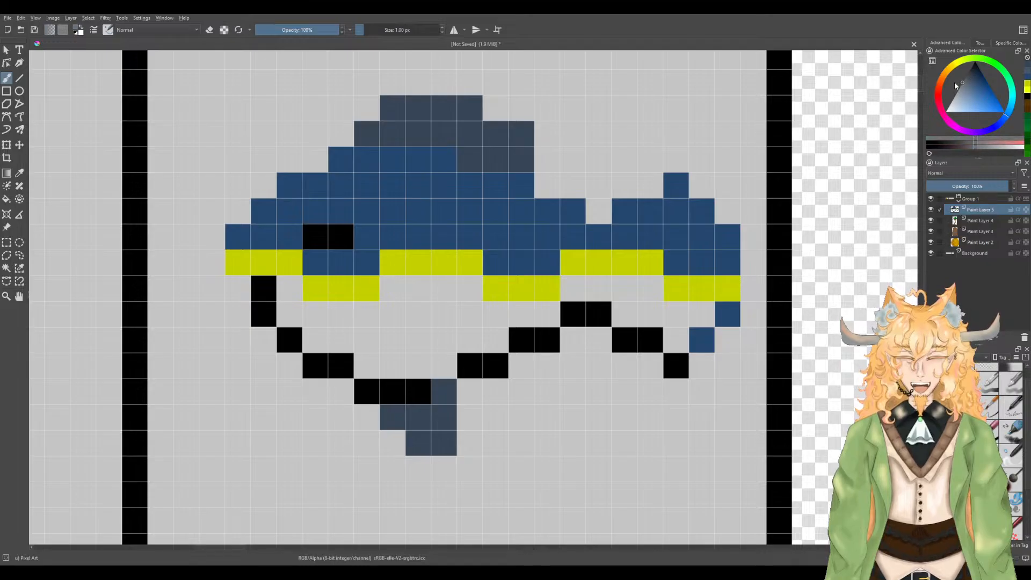
pyautogui.moveTo(728, 314)
pyautogui.mouseDown()
pyautogui.moveTo(683, 361)
pyautogui.moveTo(695, 321)
pyautogui.moveTo(671, 339)
pyautogui.moveTo(635, 335)
pyautogui.moveTo(642, 300)
pyautogui.moveTo(603, 299)
pyautogui.moveTo(597, 310)
pyautogui.moveTo(574, 307)
pyautogui.moveTo(579, 300)
pyautogui.moveTo(539, 331)
pyautogui.moveTo(518, 317)
pyautogui.moveTo(482, 357)
pyautogui.moveTo(392, 360)
pyautogui.moveTo(413, 385)
pyautogui.moveTo(321, 366)
pyautogui.moveTo(321, 345)
pyautogui.moveTo(296, 338)
pyautogui.moveTo(273, 300)
pyautogui.moveTo(392, 312)
pyautogui.moveTo(425, 301)
pyautogui.moveTo(413, 297)
pyautogui.moveTo(455, 305)
pyautogui.moveTo(462, 322)
pyautogui.moveTo(465, 301)
pyautogui.moveTo(459, 343)
pyautogui.moveTo(343, 345)
pyautogui.mouseUp()
pyautogui.click(676, 366)
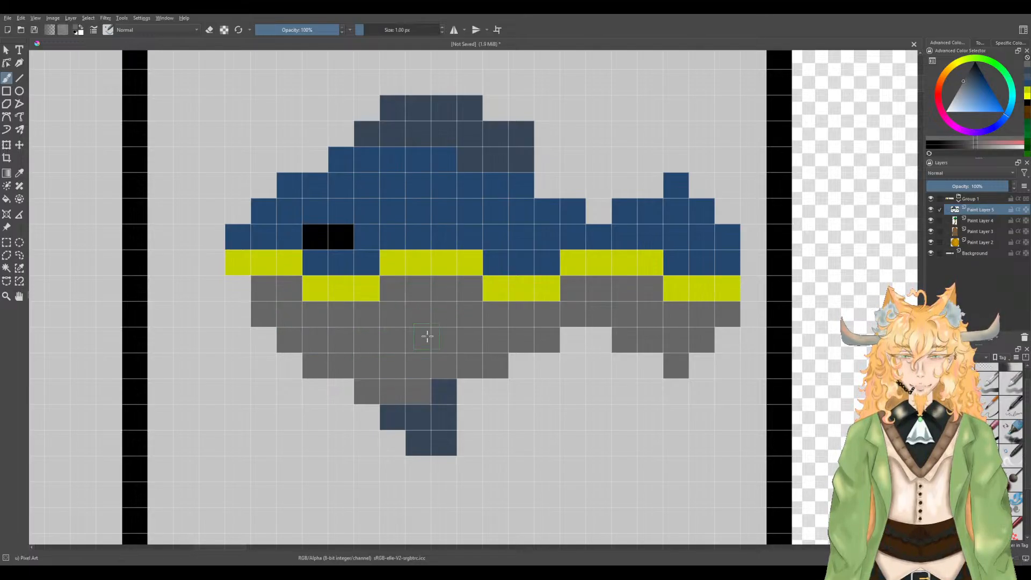
# Step: Sample the dorsal fin's slate blue and extend the fin with two stacked pixels at its rear edge
pyautogui.press('p')
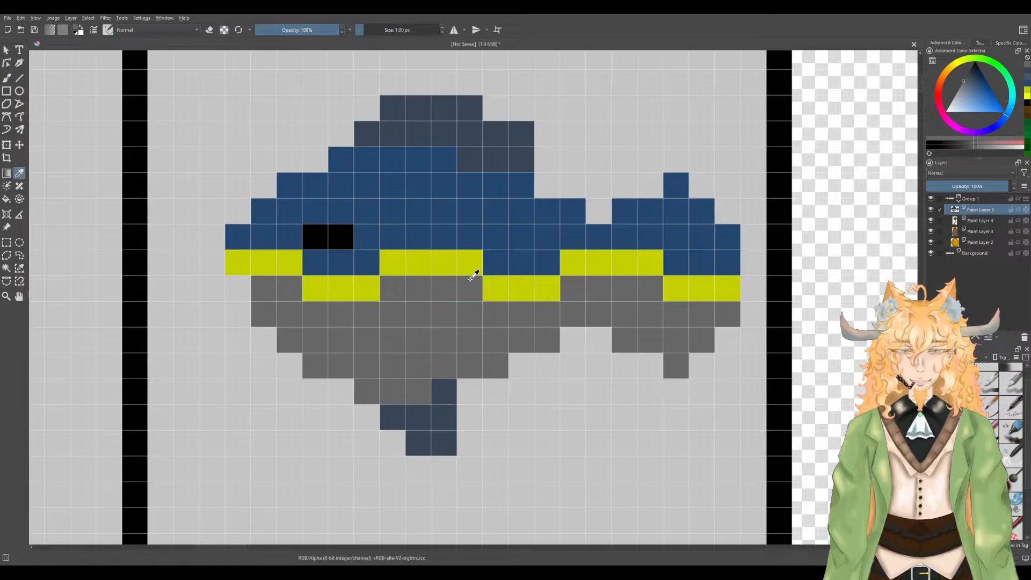
pyautogui.click(515, 166)
pyautogui.press('b')
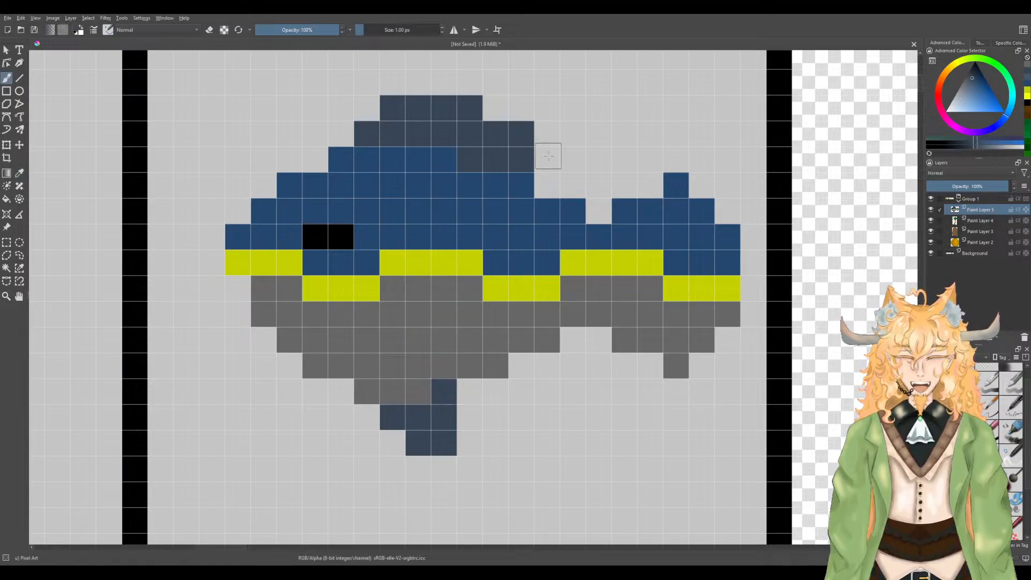
pyautogui.moveTo(548, 158); pyautogui.dragTo(548, 184)
pyautogui.scroll(-2, 450, 277)
pyautogui.scroll(-1, 450, 279)
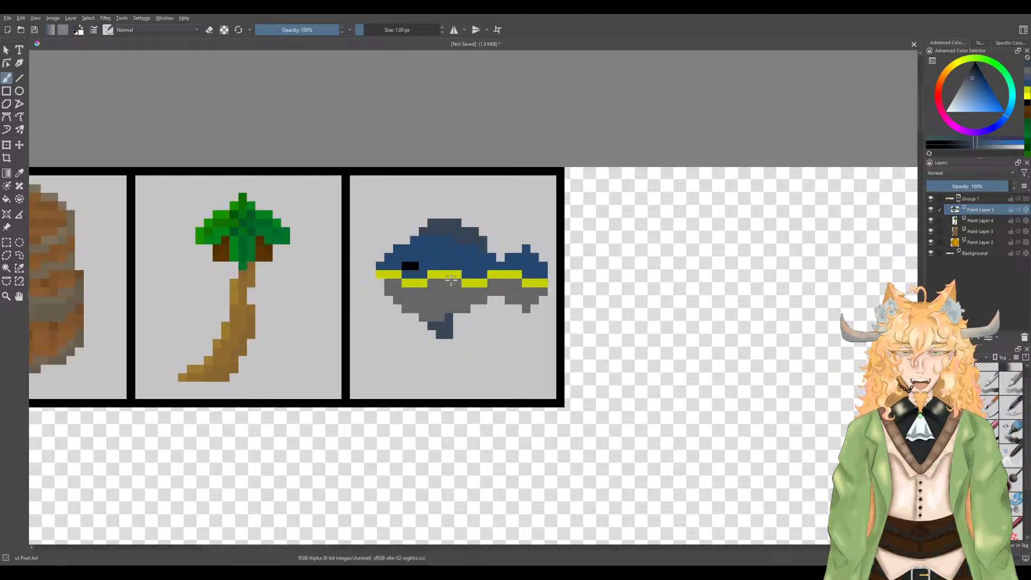
pyautogui.scroll(3, 450, 275)
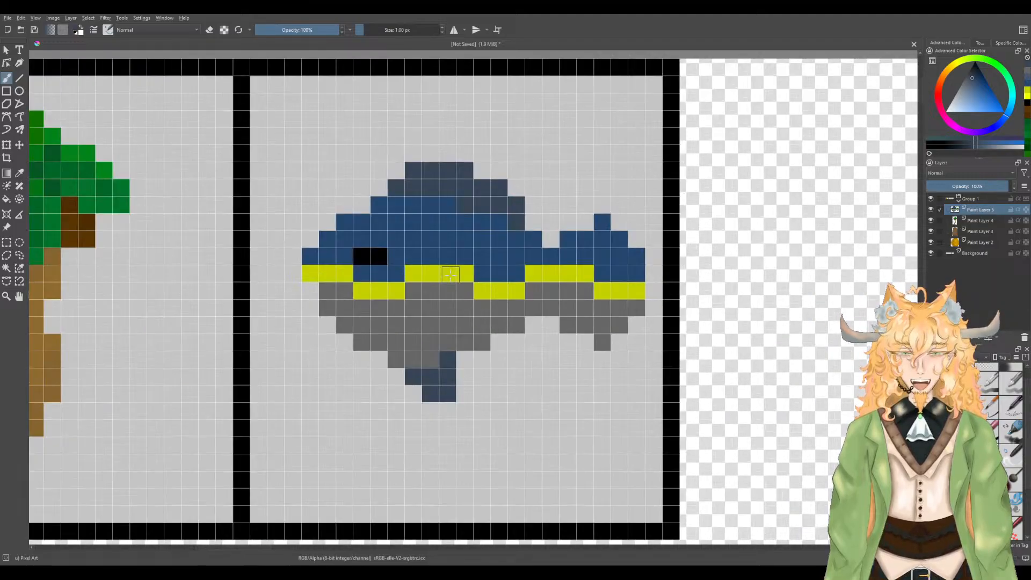
# Step: Sample the belly grey, choose a darker grey from it and repaint the fish's belly fin
pyautogui.moveTo(407, 366); pyautogui.dragTo(378, 332)
pyautogui.press('p')
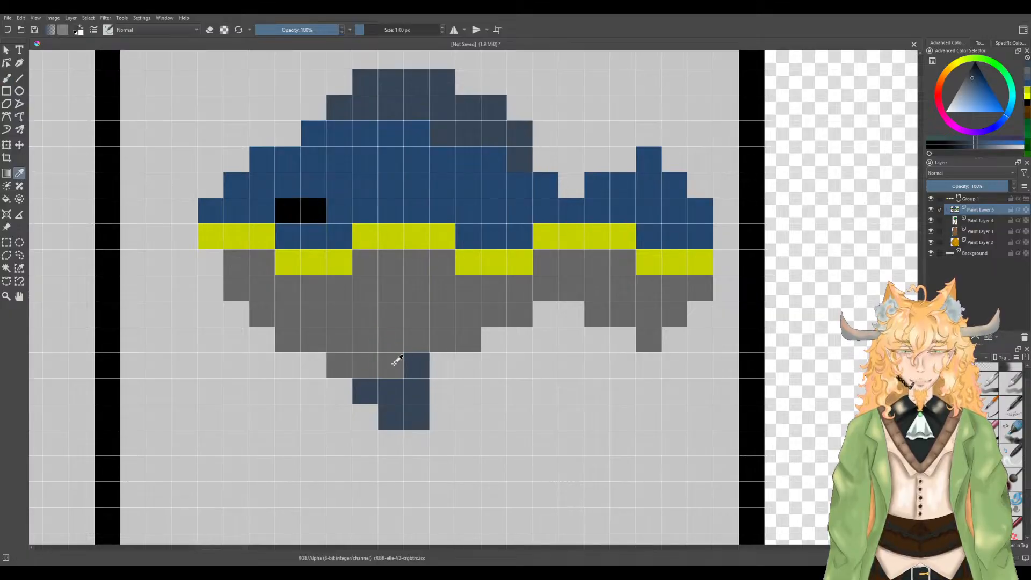
pyautogui.click(461, 333)
pyautogui.click(967, 75)
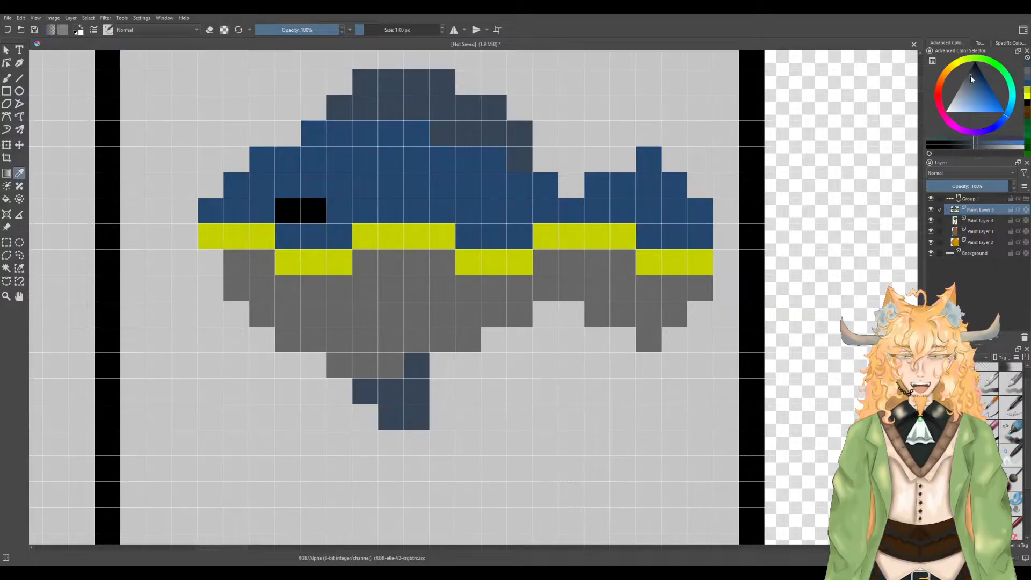
pyautogui.press('b')
pyautogui.moveTo(417, 365)
pyautogui.mouseDown()
pyautogui.moveTo(410, 391)
pyautogui.moveTo(416, 375)
pyautogui.moveTo(393, 403)
pyautogui.moveTo(386, 396)
pyautogui.mouseUp()
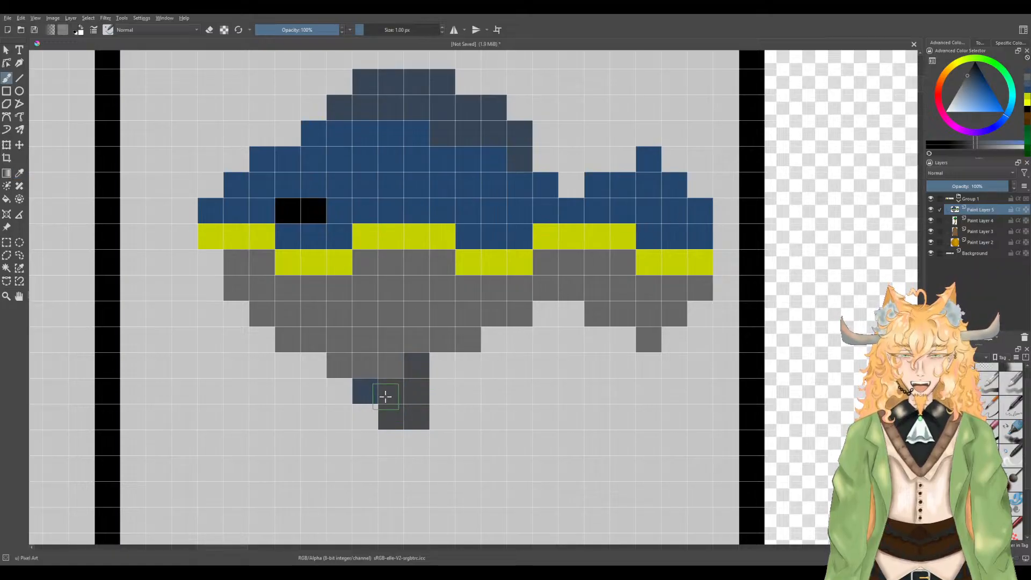
pyautogui.scroll(-3, 454, 372)
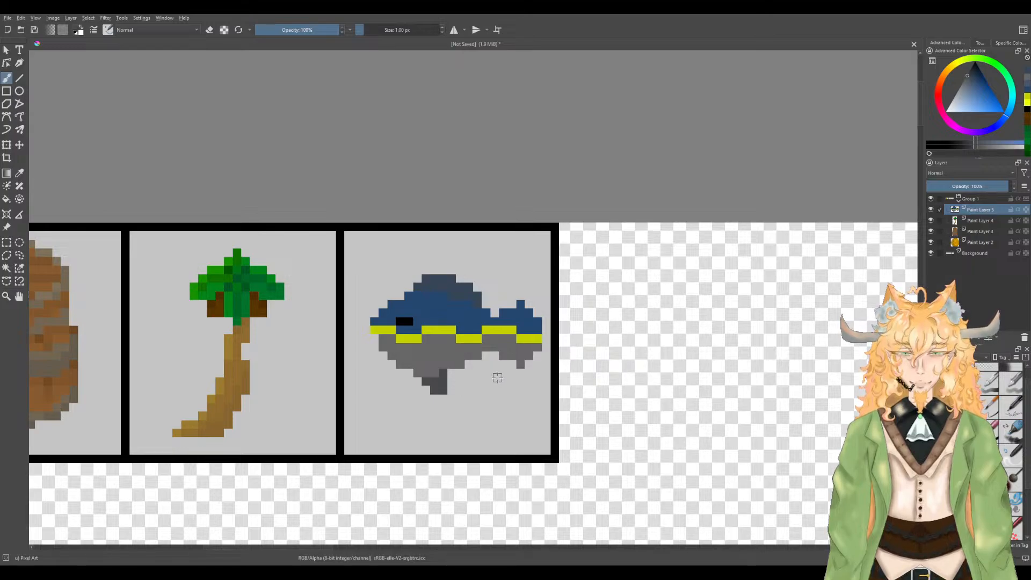
# Step: Fill the tail area below the yellow stripe with the same dark grey
pyautogui.scroll(2, 496, 377)
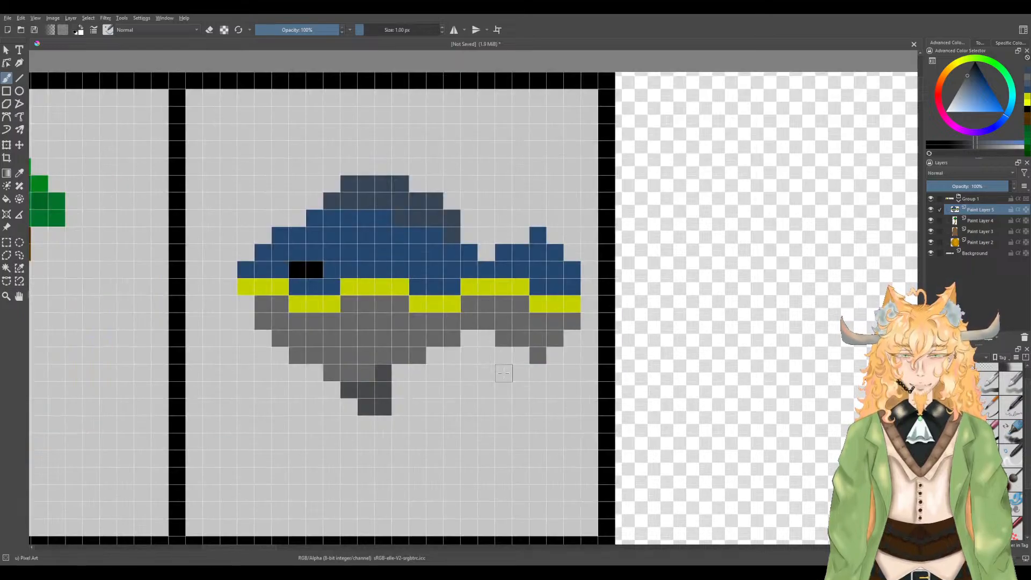
pyautogui.scroll(1, 499, 375)
pyautogui.moveTo(464, 321)
pyautogui.mouseDown()
pyautogui.moveTo(488, 355)
pyautogui.moveTo(509, 362)
pyautogui.moveTo(514, 330)
pyautogui.moveTo(528, 332)
pyautogui.moveTo(520, 322)
pyautogui.moveTo(545, 380)
pyautogui.moveTo(585, 338)
pyautogui.mouseUp()
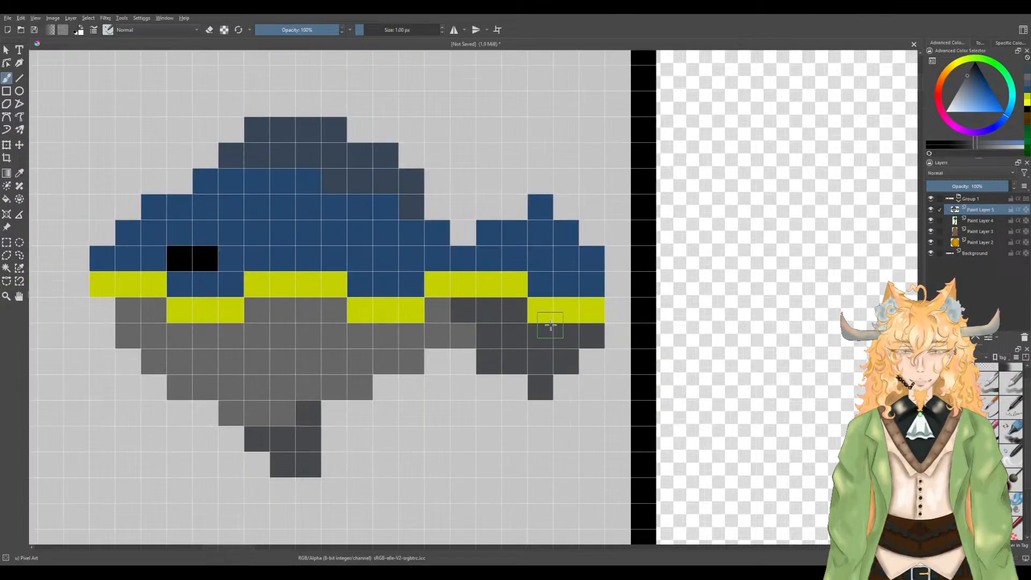
# Step: Sample the dorsal fin's slate blue and repaint the tail area above the yellow stripe with it
pyautogui.press('i')
pyautogui.press('i')
pyautogui.press('p')
pyautogui.click(418, 194)
pyautogui.press('b')
pyautogui.click(466, 258)
pyautogui.moveTo(489, 256)
pyautogui.mouseDown()
pyautogui.moveTo(519, 257)
pyautogui.moveTo(539, 224)
pyautogui.moveTo(550, 273)
pyautogui.moveTo(582, 277)
pyautogui.moveTo(539, 207)
pyautogui.mouseUp()
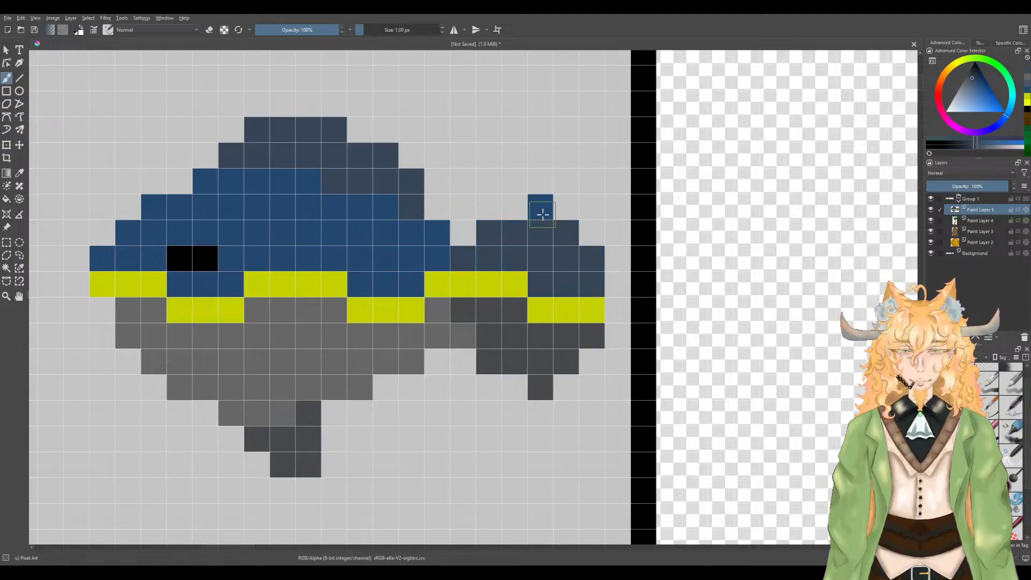
# Step: Sample the stripe's yellow, choose a dark olive shade from it and repaint the stripe across the tail
pyautogui.press('p')
pyautogui.click(504, 284)
pyautogui.press('b')
pyautogui.click(988, 84)
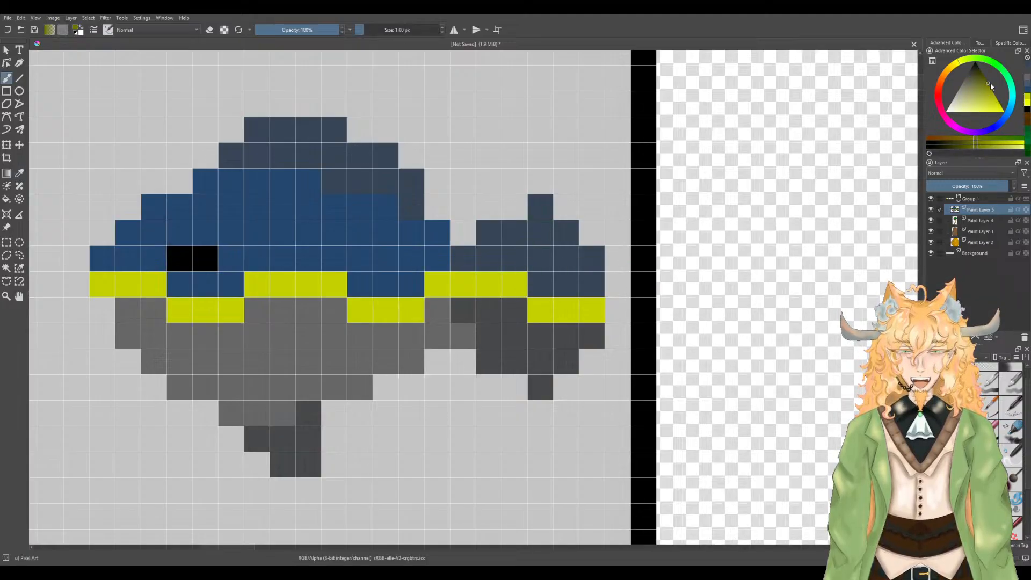
pyautogui.moveTo(490, 285); pyautogui.dragTo(469, 286)
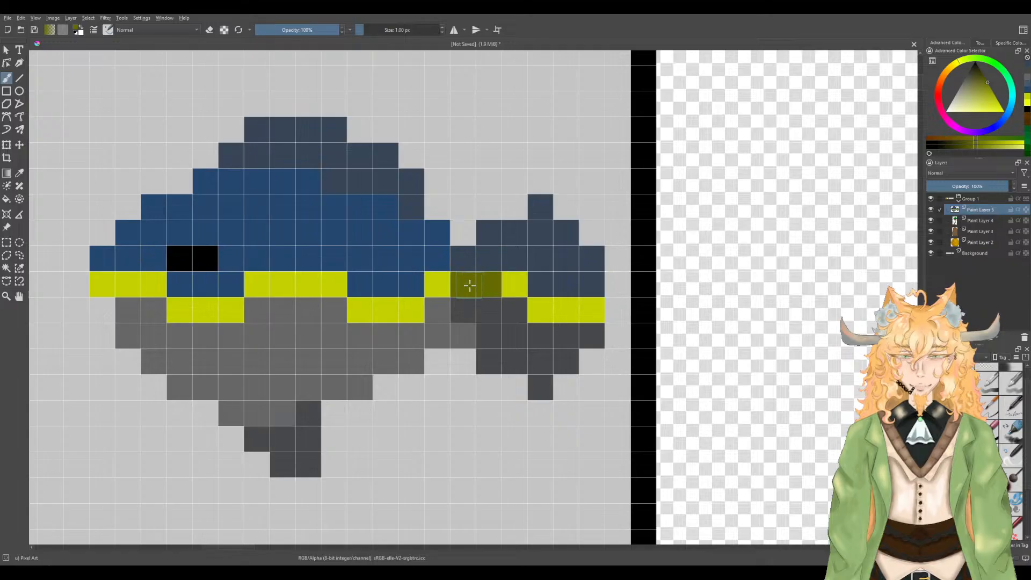
pyautogui.click(514, 290)
pyautogui.moveTo(533, 308); pyautogui.dragTo(594, 311)
pyautogui.scroll(-4, 591, 303)
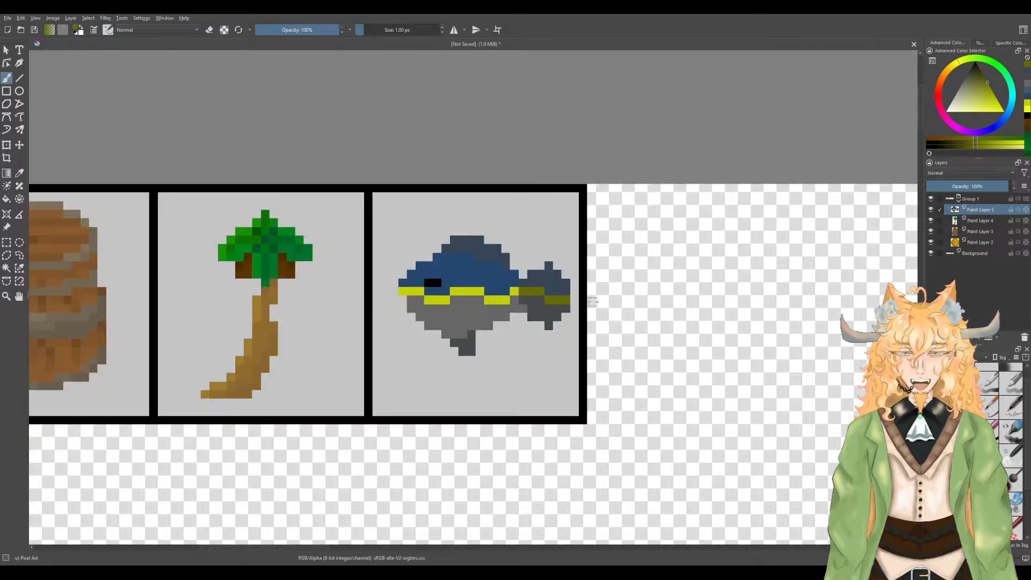
pyautogui.scroll(4, 535, 314)
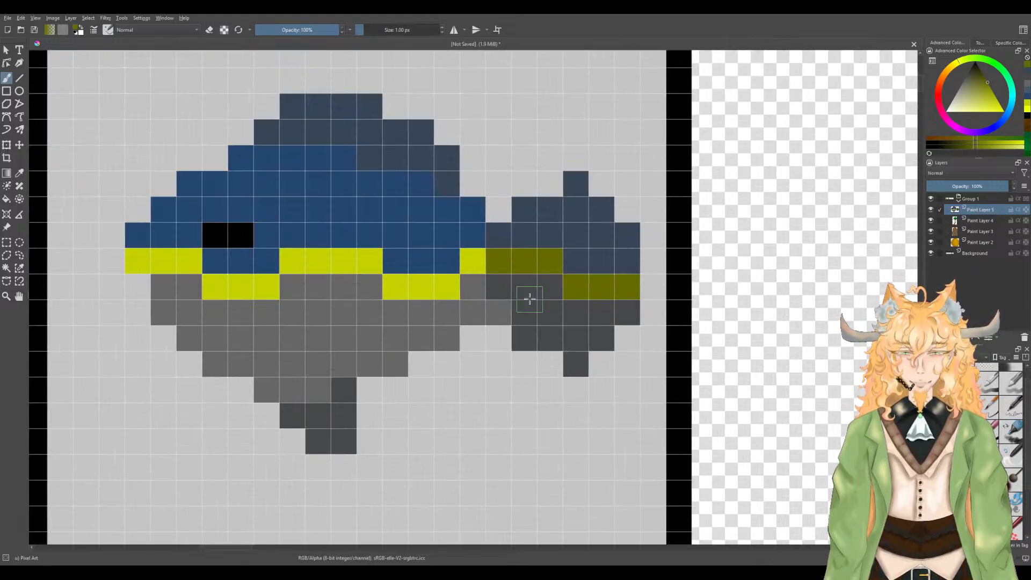
# Step: Sample the tail's dark grey and darken the lower pixels where the belly joins the tail
pyautogui.press('p')
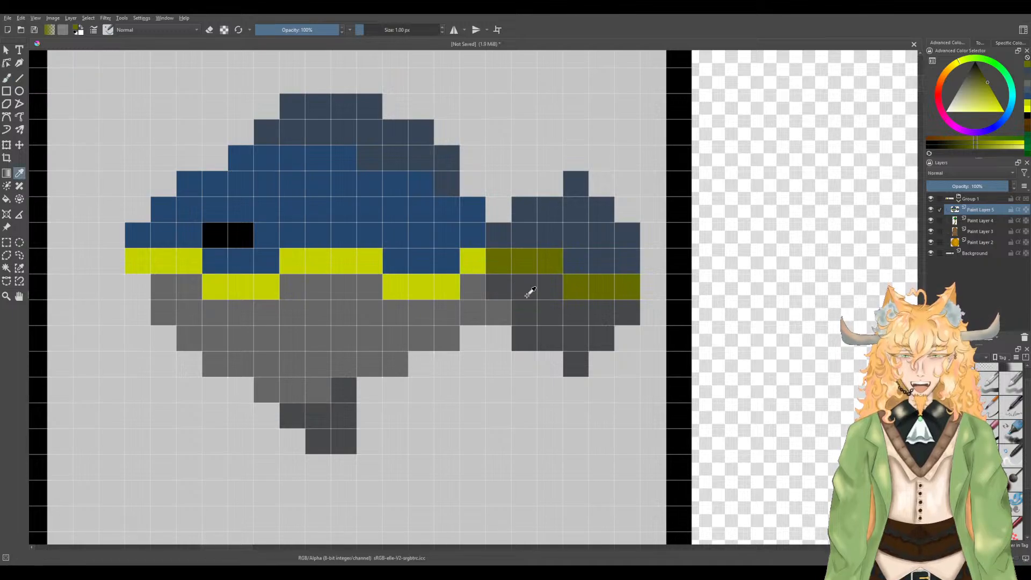
pyautogui.click(527, 295)
pyautogui.press('b')
pyautogui.moveTo(502, 312); pyautogui.dragTo(473, 313)
pyautogui.scroll(-4, 472, 313)
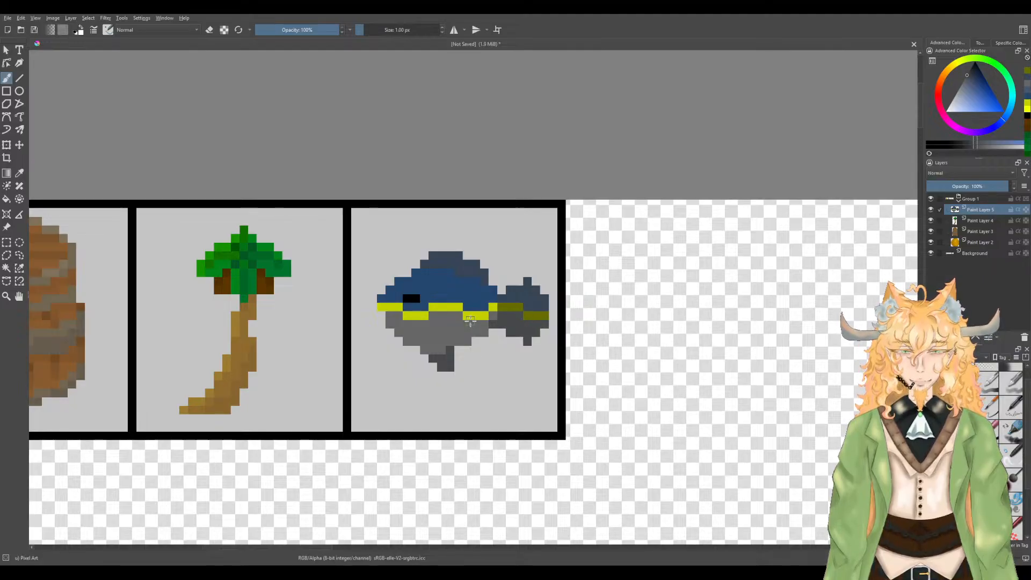
pyautogui.scroll(5, 471, 318)
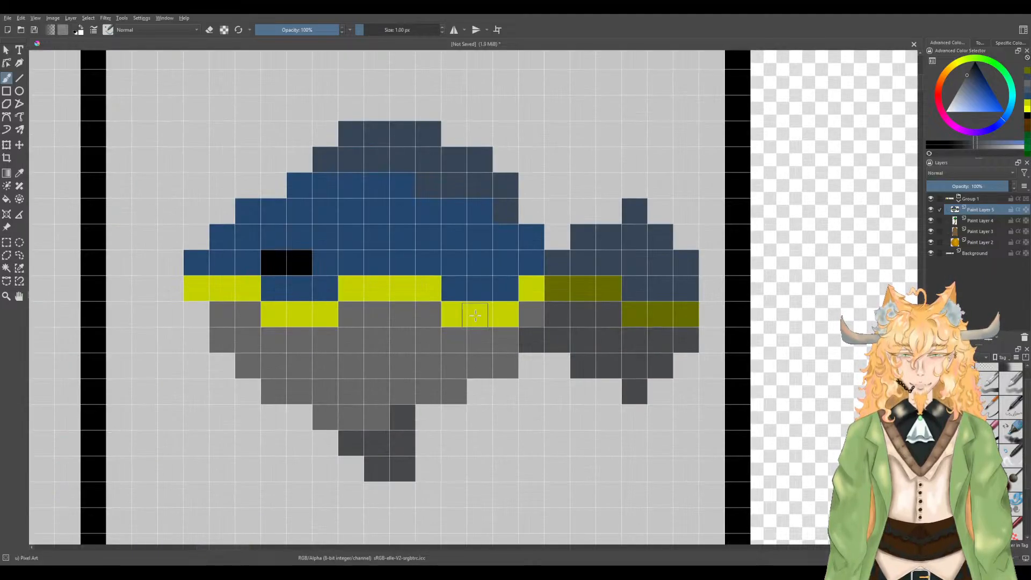
pyautogui.scroll(-2, 475, 316)
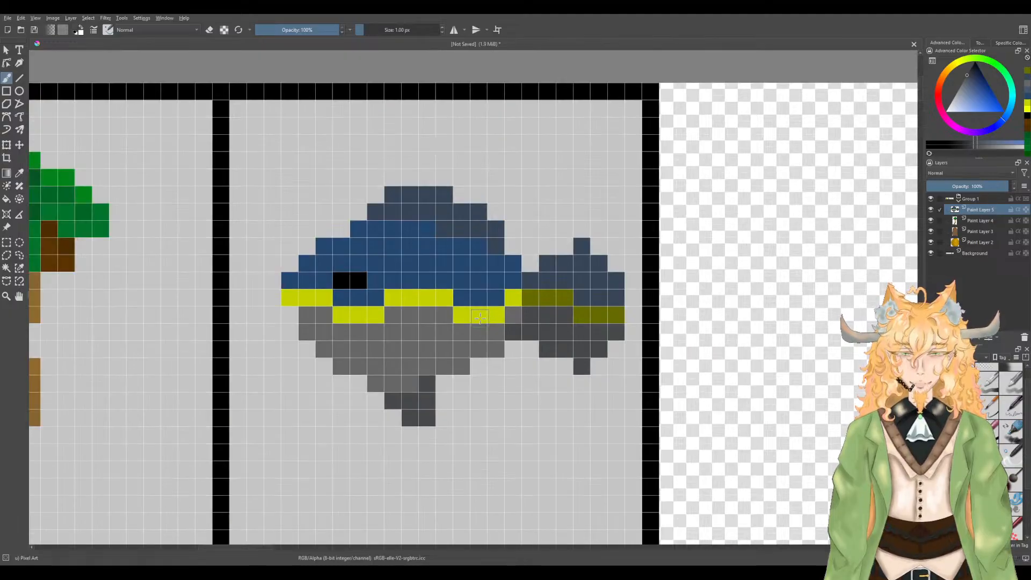
pyautogui.scroll(-1, 480, 318)
pyautogui.scroll(-2, 479, 318)
pyautogui.moveTo(508, 308); pyautogui.dragTo(469, 317)
# Step: Sample the belly's medium grey and add a pixel under the yellow stripe at the fish's snout
pyautogui.press('t')
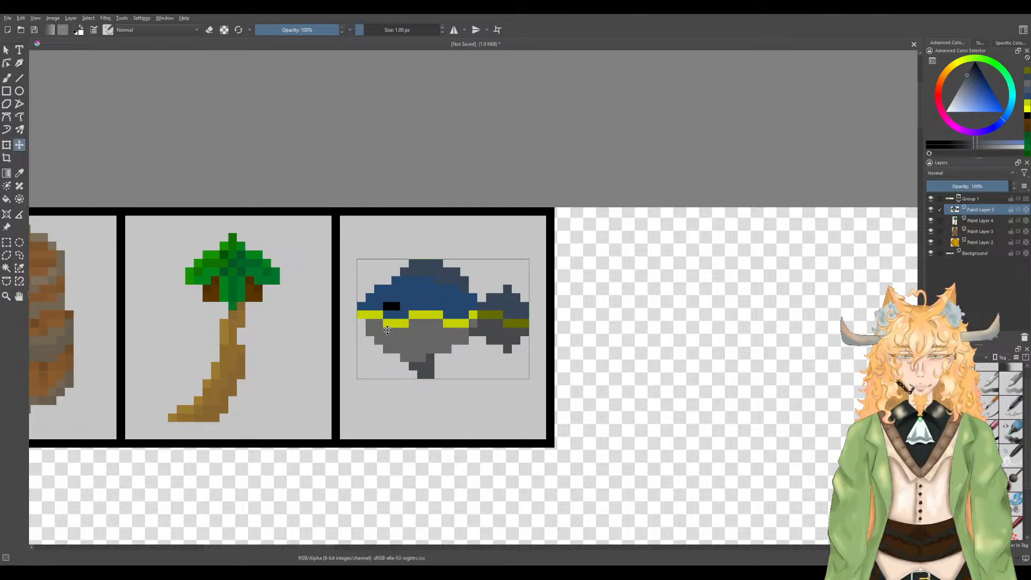
pyautogui.scroll(2, 387, 330)
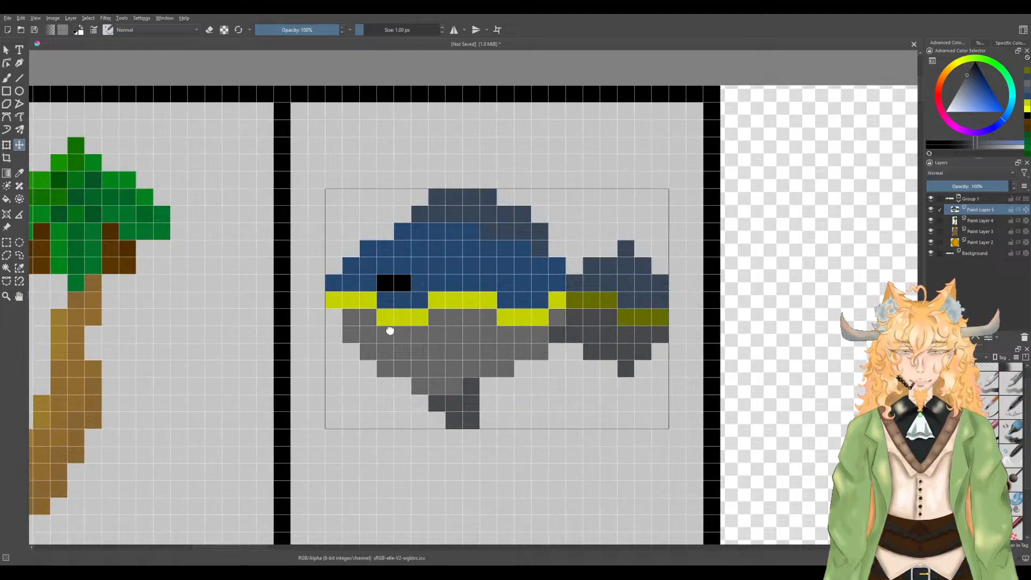
pyautogui.moveTo(390, 330); pyautogui.dragTo(424, 330)
pyautogui.press('p')
pyautogui.click(381, 330)
pyautogui.press('b')
pyautogui.scroll(-2, 393, 333)
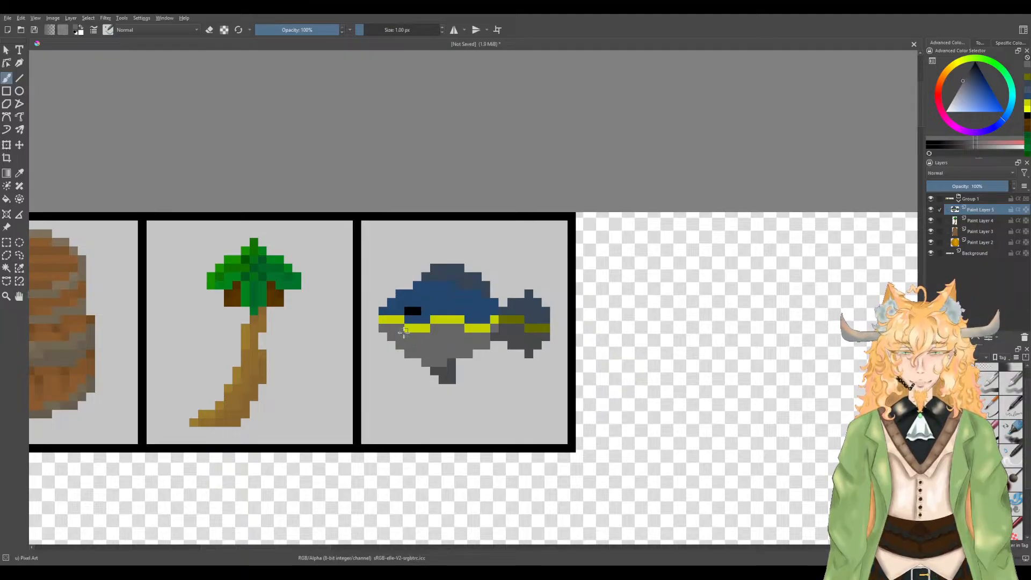
pyautogui.moveTo(446, 334); pyautogui.dragTo(334, 271)
pyautogui.scroll(-3, 641, 305)
pyautogui.scroll(1, 584, 291)
pyautogui.scroll(1, 584, 292)
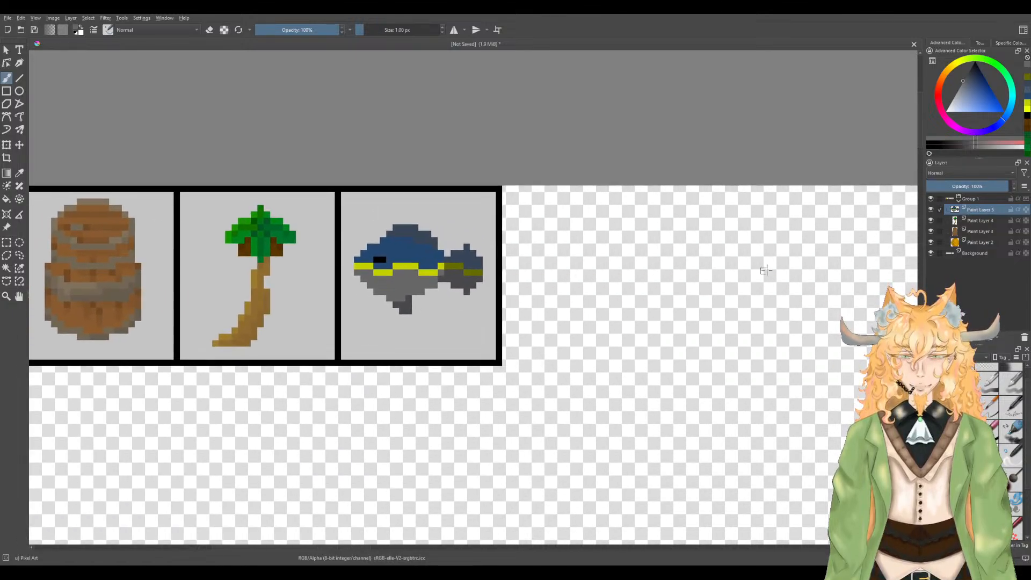
# Step: Duplicate the background frame layer, move the copy right to add four empty frames, and merge it down
pyautogui.click(989, 253)
pyautogui.scroll(-1, 715, 273)
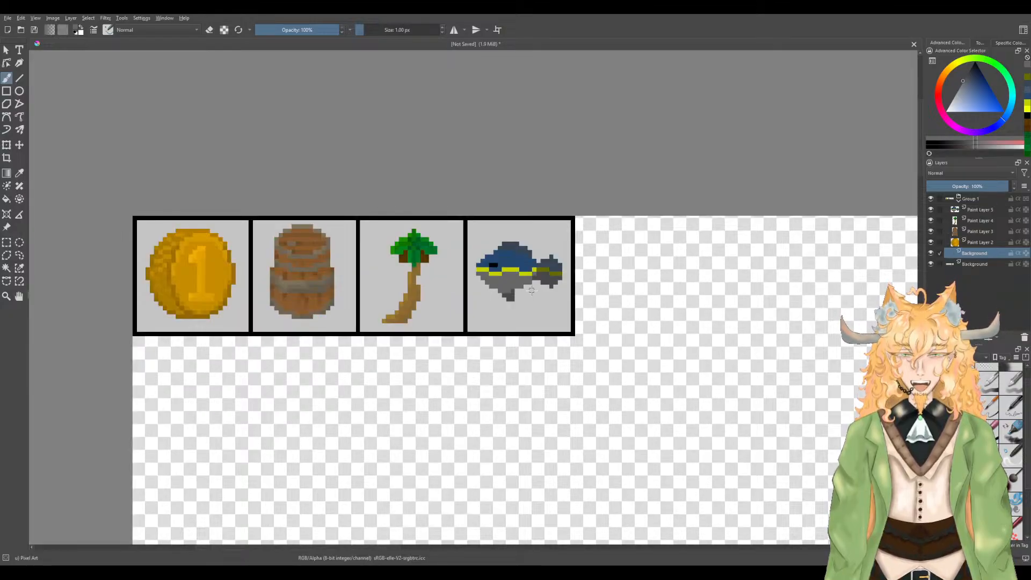
pyautogui.press('t')
pyautogui.moveTo(449, 282); pyautogui.dragTo(567, 247)
pyautogui.hotkey('ctrl', 'e')
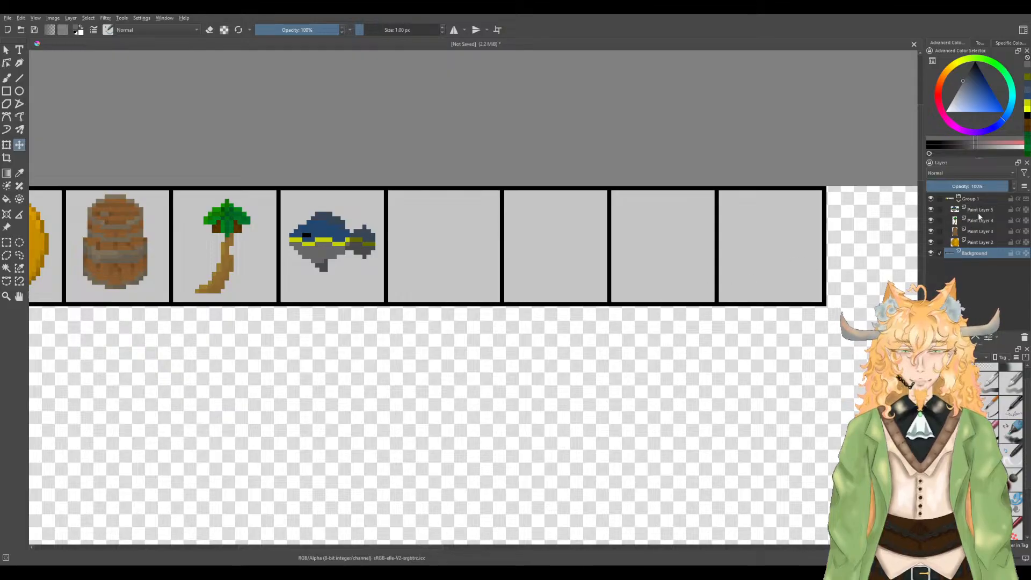
# Step: Add a new paint layer above the fish's layer for the first empty frame
pyautogui.click(956, 210)
pyautogui.press('Insert')
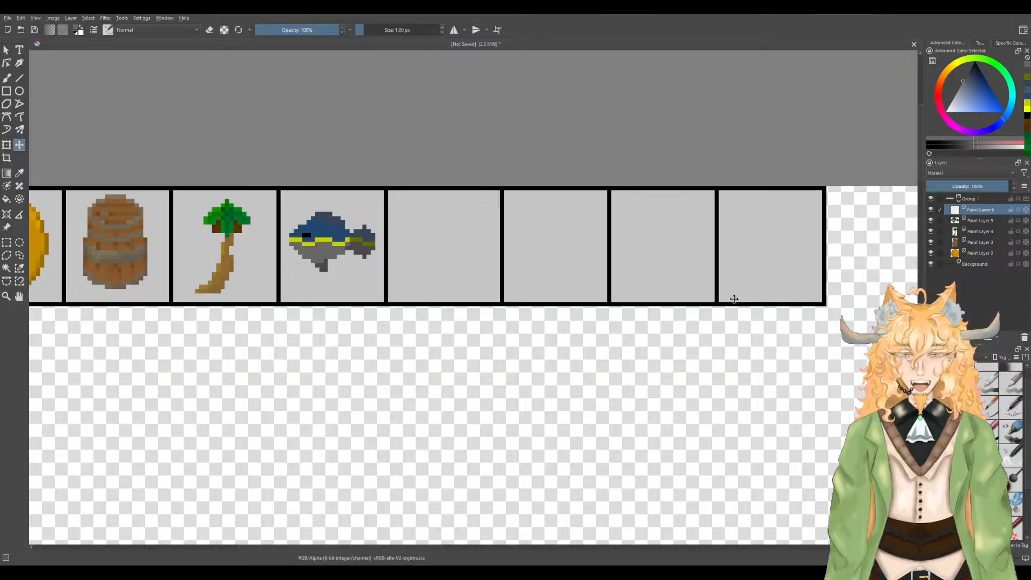
pyautogui.scroll(3, 481, 262)
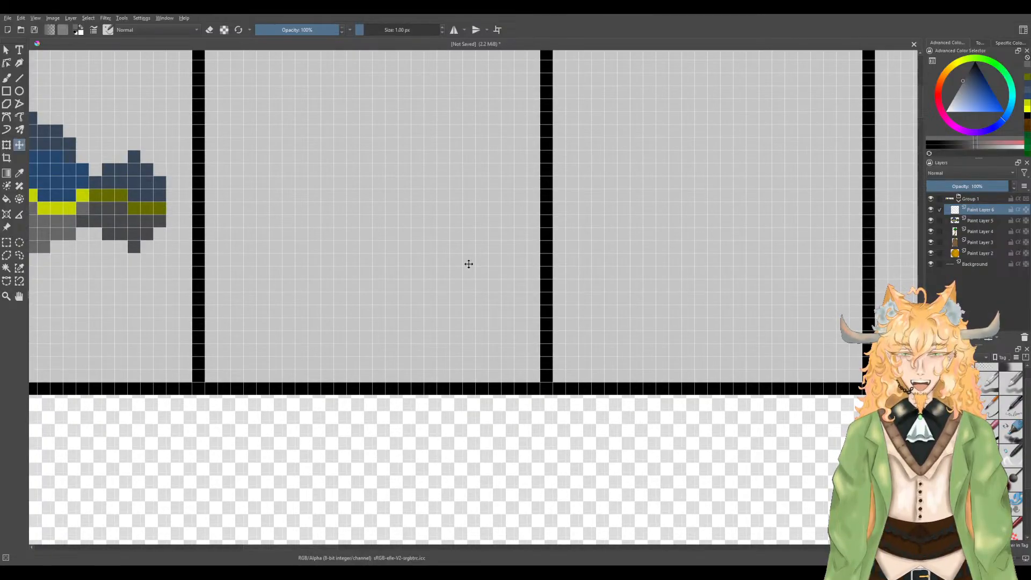
pyautogui.scroll(-1, 467, 263)
pyautogui.moveTo(464, 258); pyautogui.dragTo(467, 287)
# Step: Choose black and outline a five-pixel-wide rounded ring and a four-pixel-wide one beside it, low in the first empty frame
pyautogui.moveTo(987, 95); pyautogui.dragTo(973, 55)
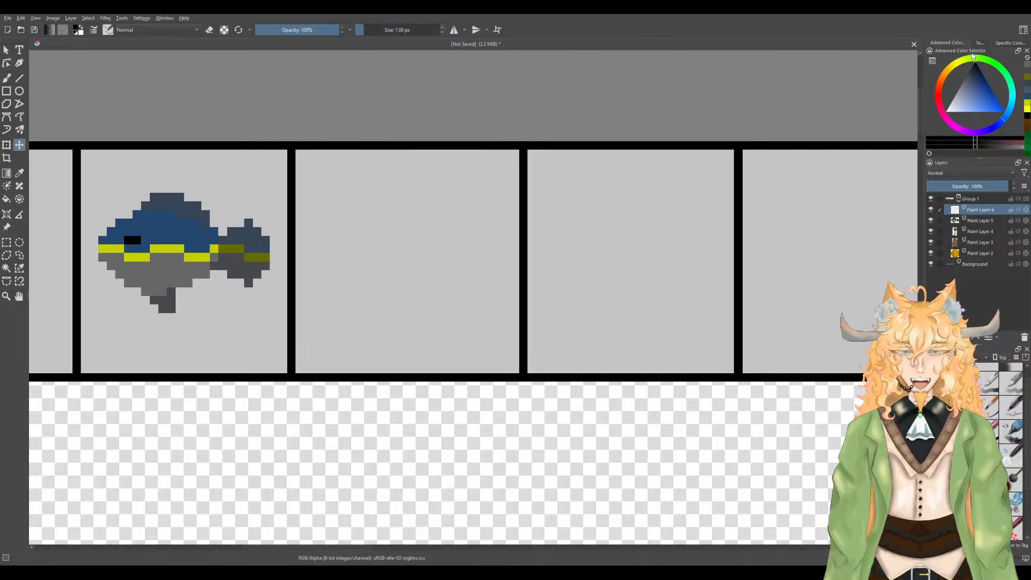
pyautogui.scroll(2, 409, 334)
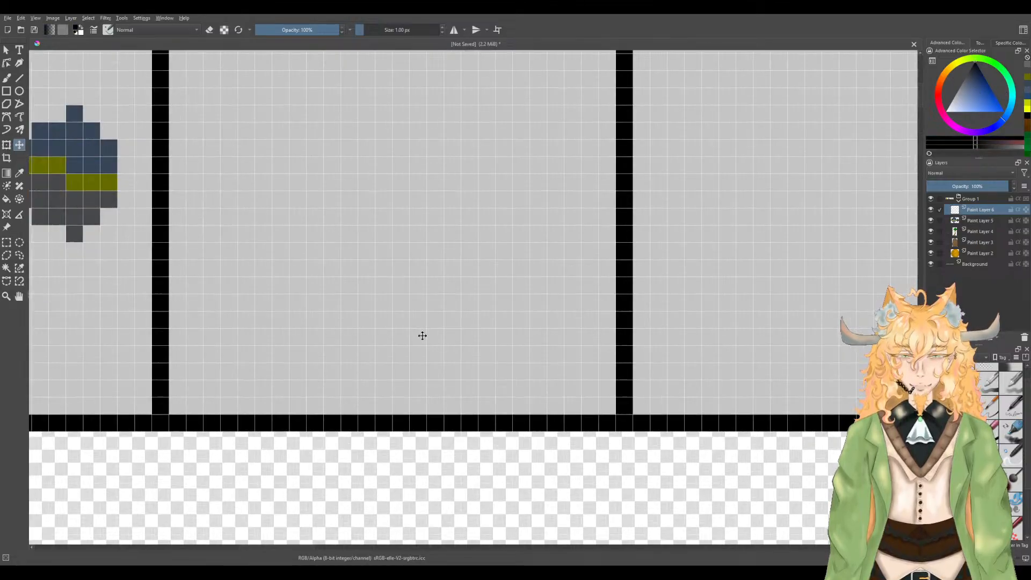
pyautogui.press('b')
pyautogui.scroll(1, 400, 371)
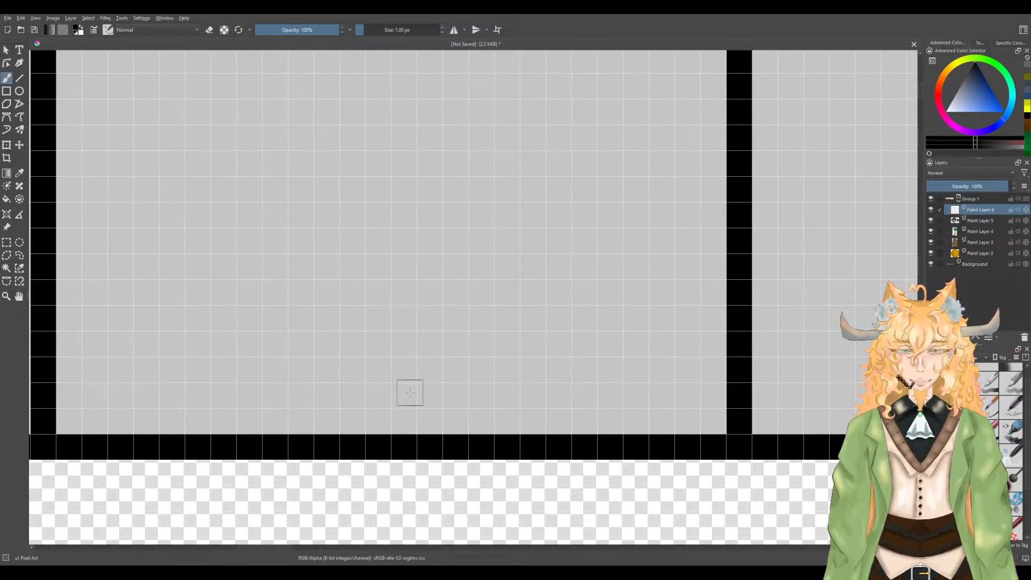
pyautogui.moveTo(379, 396)
pyautogui.mouseDown()
pyautogui.moveTo(425, 394)
pyautogui.moveTo(449, 383)
pyautogui.moveTo(470, 348)
pyautogui.moveTo(457, 322)
pyautogui.moveTo(436, 306)
pyautogui.moveTo(400, 302)
pyautogui.moveTo(407, 307)
pyautogui.moveTo(408, 291)
pyautogui.moveTo(385, 290)
pyautogui.moveTo(346, 326)
pyautogui.moveTo(352, 371)
pyautogui.mouseUp()
pyautogui.hotkey('ctrl', 'z')
pyautogui.moveTo(505, 323)
pyautogui.mouseDown()
pyautogui.moveTo(508, 351)
pyautogui.moveTo(531, 305)
pyautogui.moveTo(549, 298)
pyautogui.moveTo(578, 318)
pyautogui.moveTo(583, 351)
pyautogui.moveTo(561, 391)
pyautogui.moveTo(509, 392)
pyautogui.mouseUp()
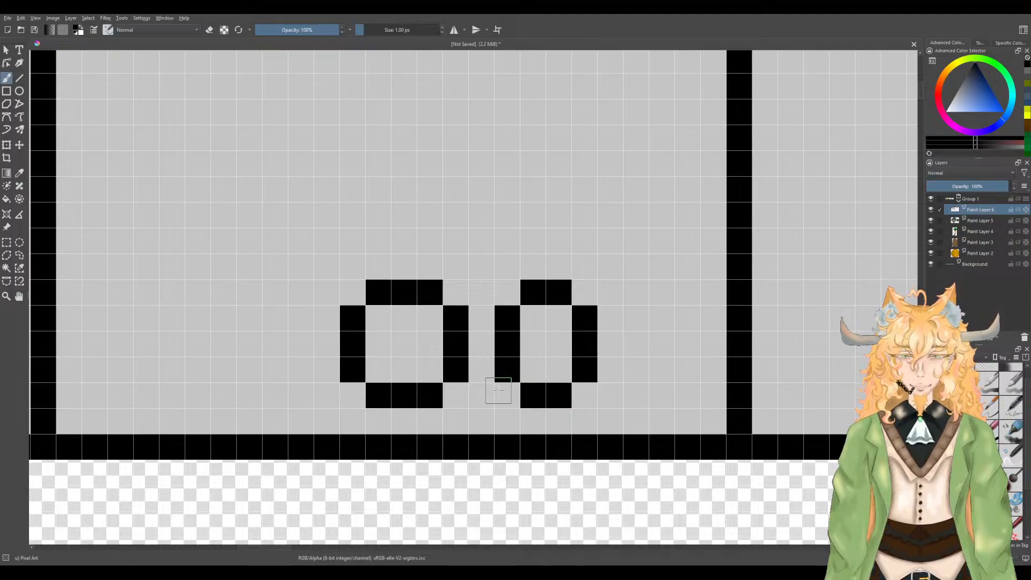
# Step: Join the two rings with black pixels above and below, and add a narrow curved segment at the right end
pyautogui.click(482, 395)
pyautogui.click(508, 292)
pyautogui.click(486, 295)
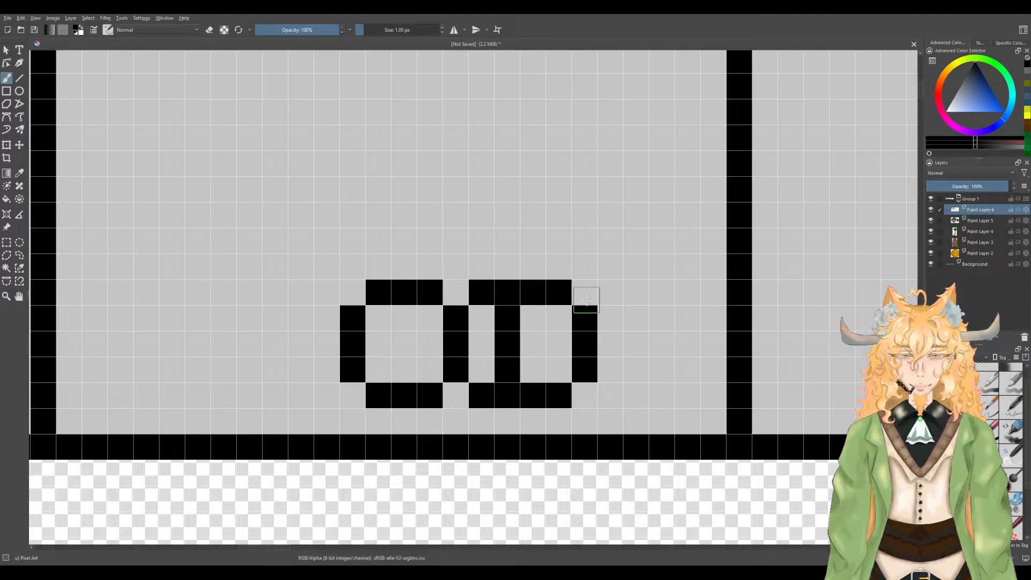
pyautogui.click(611, 294)
pyautogui.moveTo(612, 290); pyautogui.dragTo(636, 376)
pyautogui.click(613, 394)
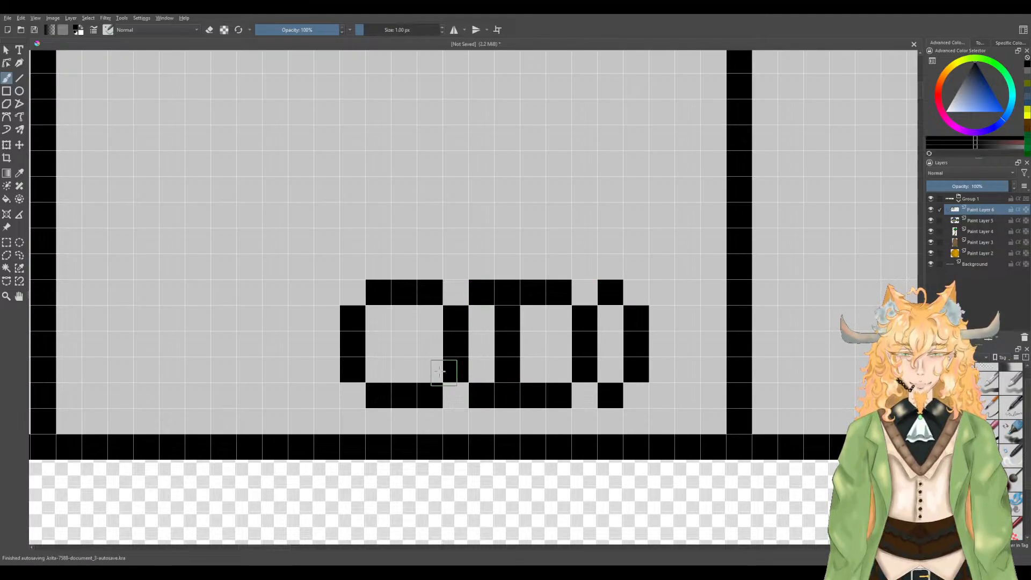
# Step: Mirror the black segment outlines on the left side of the central ring, ending in a narrow curved segment
pyautogui.moveTo(329, 293)
pyautogui.mouseDown()
pyautogui.moveTo(301, 292)
pyautogui.moveTo(313, 377)
pyautogui.mouseUp()
pyautogui.hotkey('ctrl', 'z')
pyautogui.moveTo(327, 293)
pyautogui.mouseDown()
pyautogui.moveTo(303, 302)
pyautogui.moveTo(326, 389)
pyautogui.mouseUp()
pyautogui.moveTo(275, 292)
pyautogui.mouseDown()
pyautogui.moveTo(231, 321)
pyautogui.moveTo(228, 359)
pyautogui.moveTo(239, 385)
pyautogui.moveTo(274, 395)
pyautogui.mouseUp()
pyautogui.click(198, 293)
pyautogui.moveTo(172, 318); pyautogui.dragTo(179, 361)
pyautogui.click(197, 394)
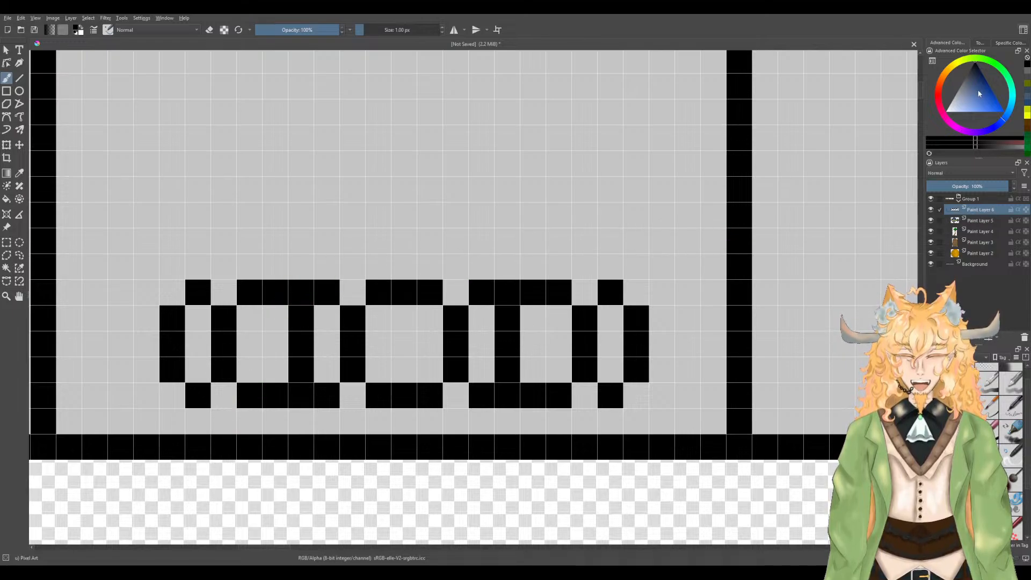
# Step: Choose a dark brown and repaint the black outline of the segmented object's right end cap with it
pyautogui.click(955, 63)
pyautogui.moveTo(986, 80); pyautogui.dragTo(988, 81)
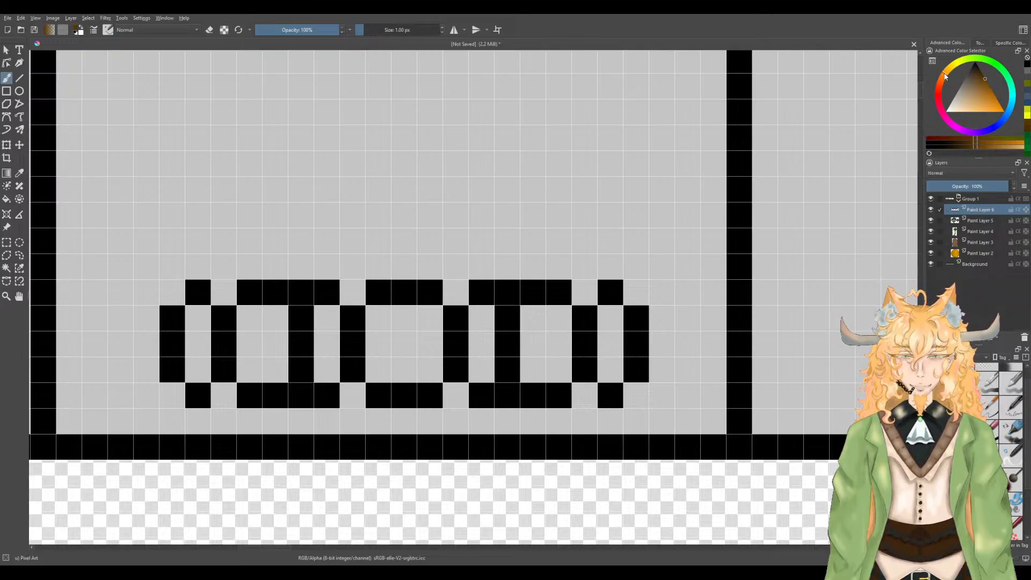
pyautogui.moveTo(991, 84); pyautogui.dragTo(978, 81)
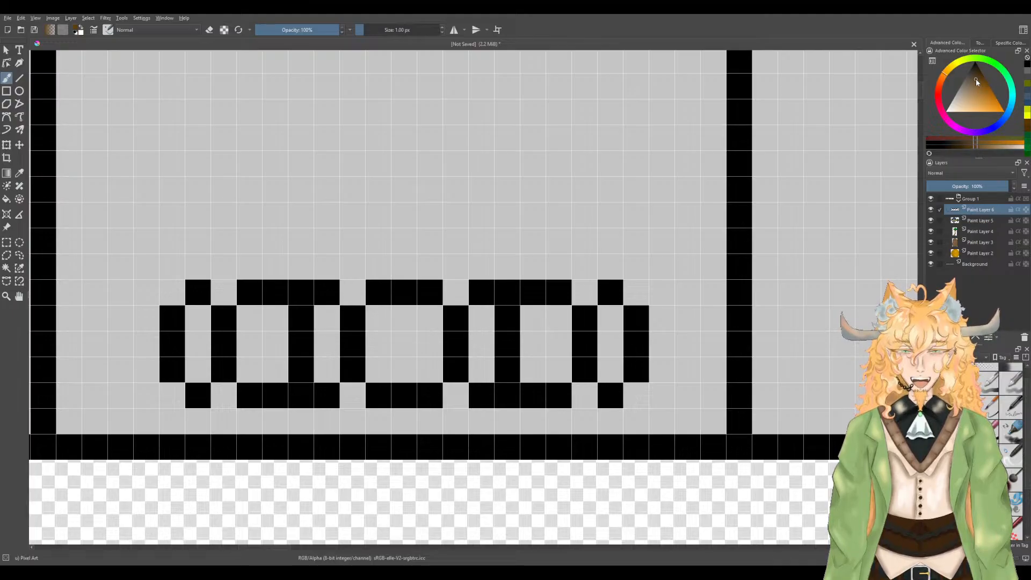
pyautogui.click(610, 292)
pyautogui.moveTo(634, 319)
pyautogui.mouseDown()
pyautogui.moveTo(633, 364)
pyautogui.moveTo(614, 392)
pyautogui.mouseUp()
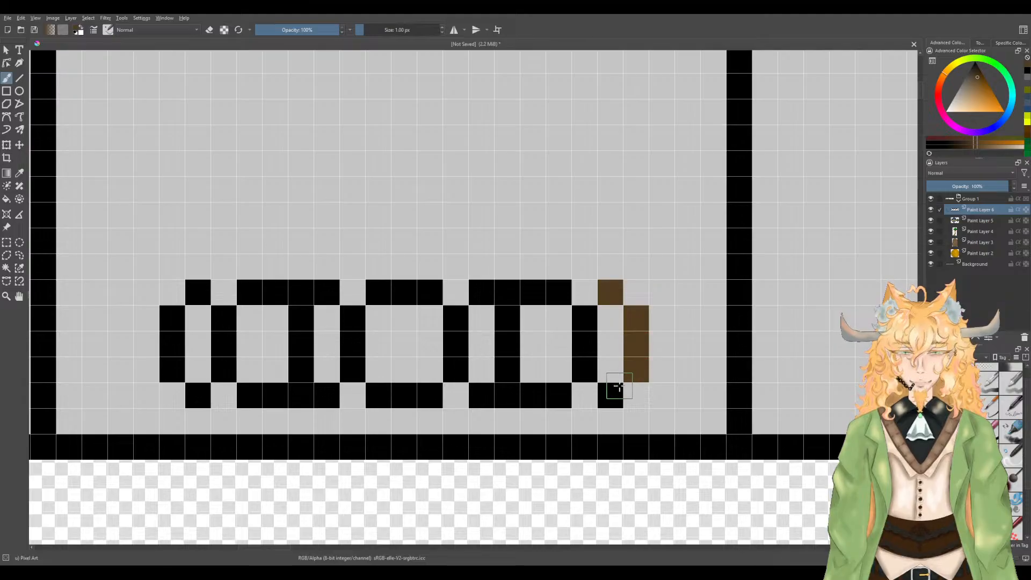
pyautogui.moveTo(585, 318)
pyautogui.mouseDown()
pyautogui.moveTo(575, 392)
pyautogui.moveTo(578, 382)
pyautogui.mouseUp()
pyautogui.hotkey('ctrl', 'z')
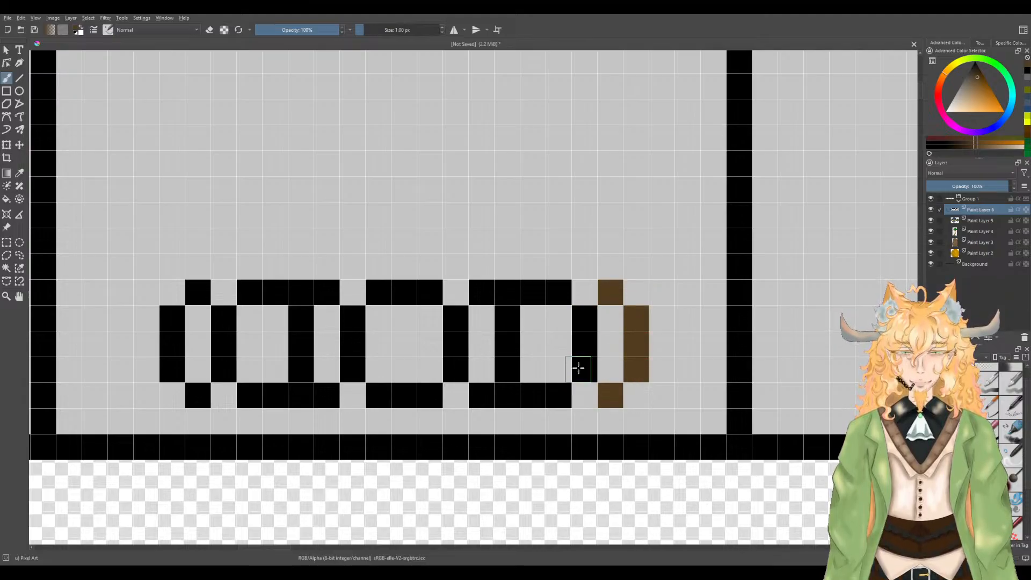
# Step: Fill all the remaining black outline sections of the segmented object with the same dark brown
pyautogui.press('f')
pyautogui.click(584, 323)
pyautogui.click(563, 302)
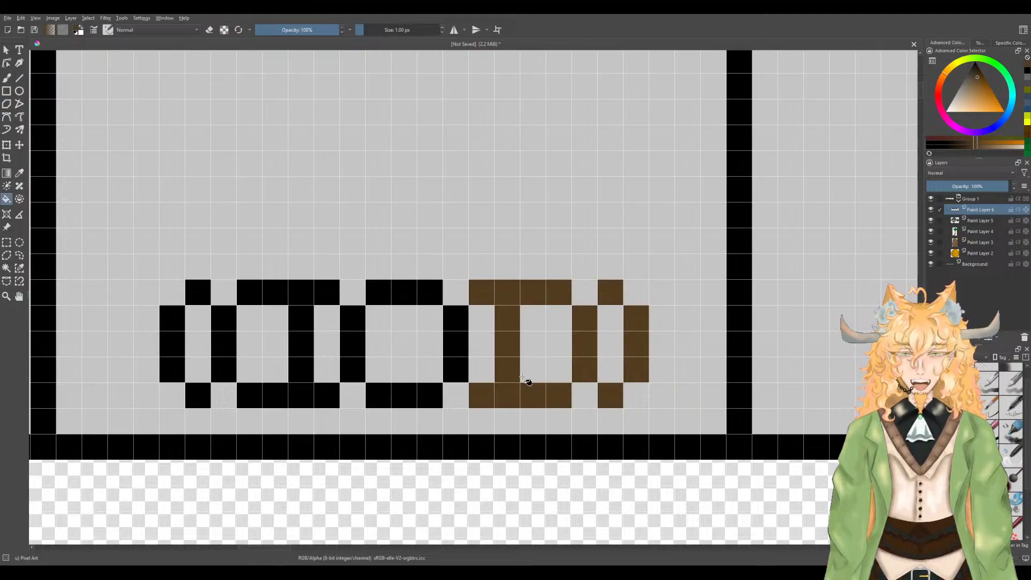
pyautogui.click(461, 351)
pyautogui.click(417, 292)
pyautogui.click(355, 338)
pyautogui.click(380, 394)
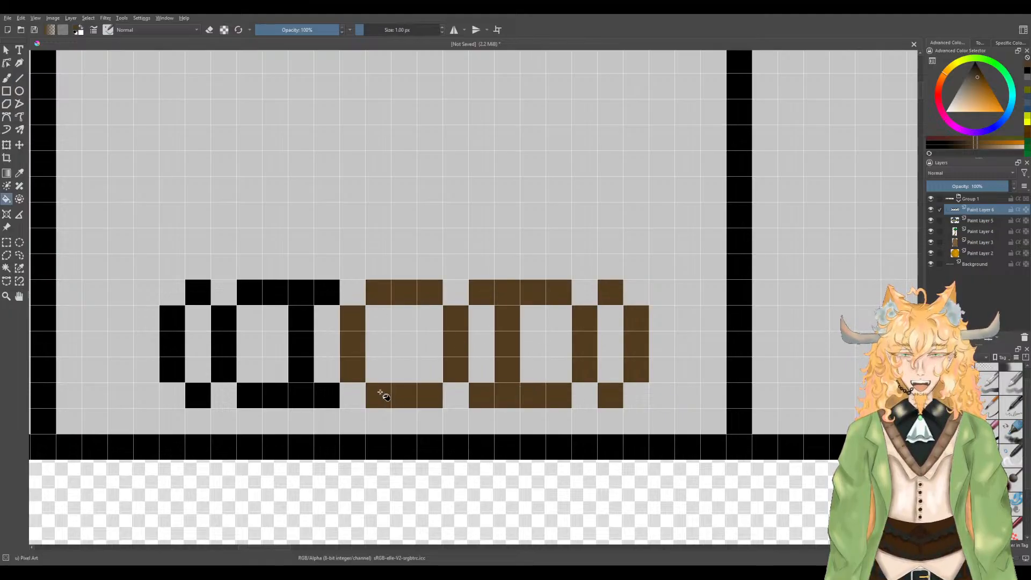
pyautogui.click(305, 395)
pyautogui.click(223, 357)
pyautogui.click(181, 350)
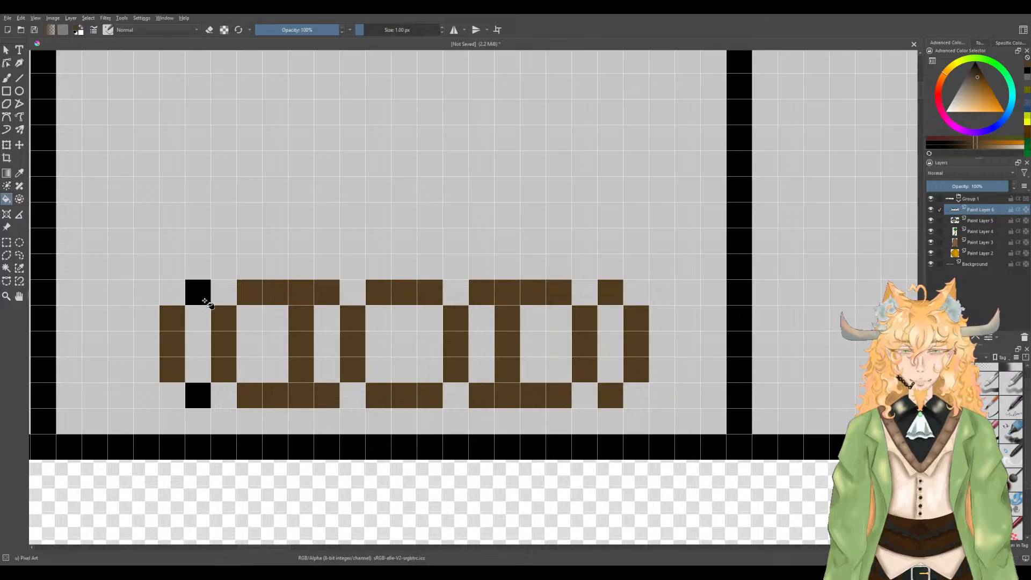
pyautogui.click(204, 302)
pyautogui.click(207, 397)
# Step: Paint the narrow openings inside both end caps dark brown
pyautogui.press('b')
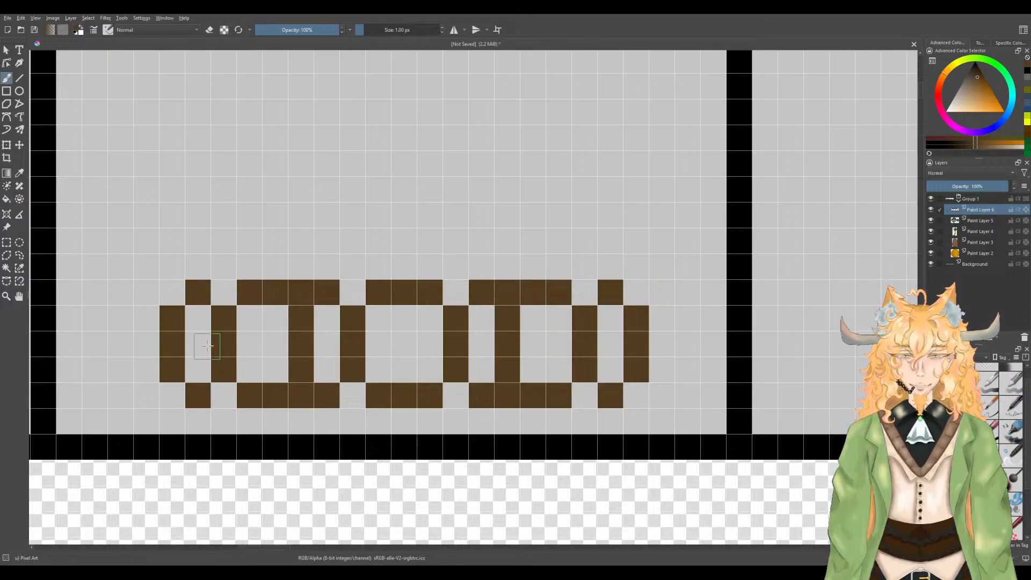
pyautogui.moveTo(199, 347); pyautogui.dragTo(199, 322)
pyautogui.click(199, 369)
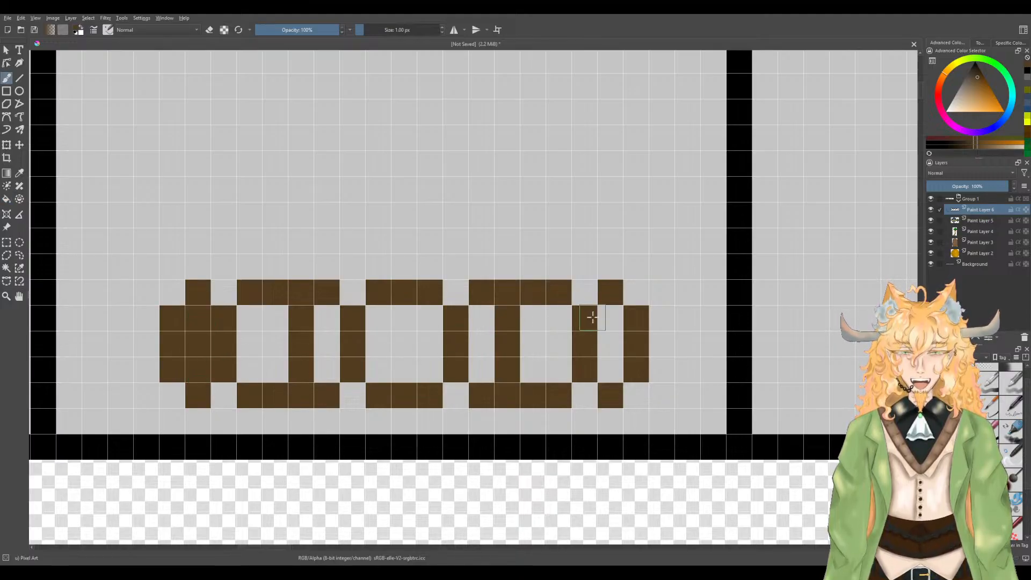
pyautogui.moveTo(611, 315); pyautogui.dragTo(612, 372)
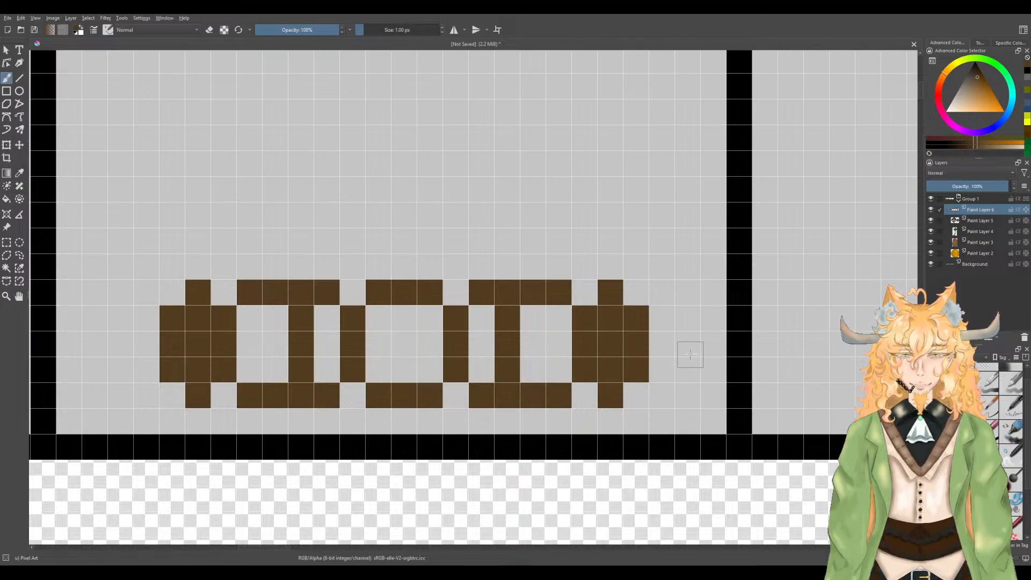
# Step: Close the gaps beside the central ring and the left end cap in the upper and lower edges with dark brown pixels
pyautogui.click(456, 292)
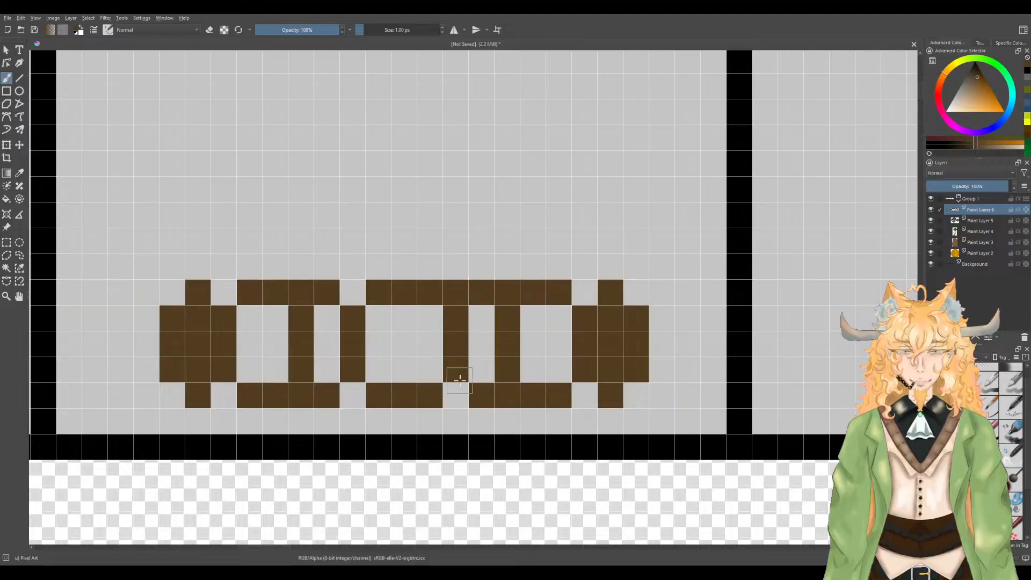
pyautogui.click(455, 395)
pyautogui.click(409, 391)
pyautogui.click(353, 395)
pyautogui.click(352, 292)
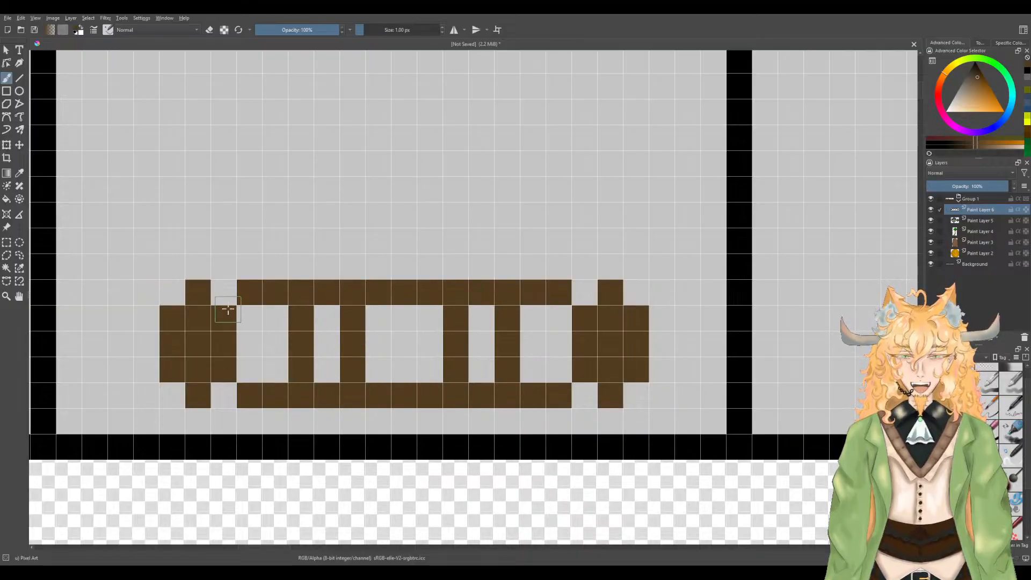
pyautogui.click(219, 294)
pyautogui.click(223, 395)
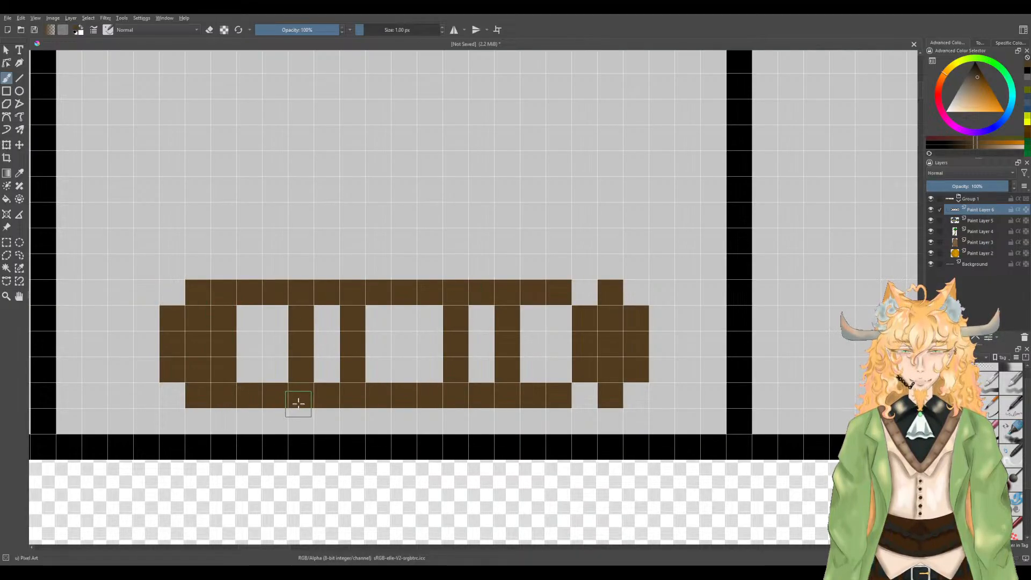
# Step: Choose a light tan and fill the three wide openings of the segmented object
pyautogui.moveTo(973, 91); pyautogui.dragTo(975, 103)
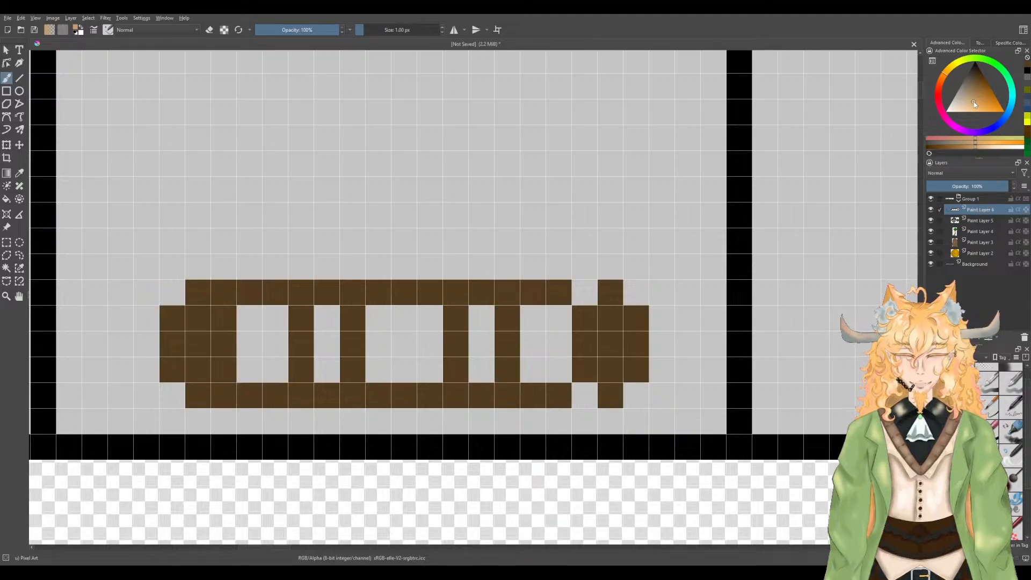
pyautogui.moveTo(559, 314)
pyautogui.mouseDown()
pyautogui.moveTo(537, 322)
pyautogui.moveTo(548, 365)
pyautogui.moveTo(529, 370)
pyautogui.mouseUp()
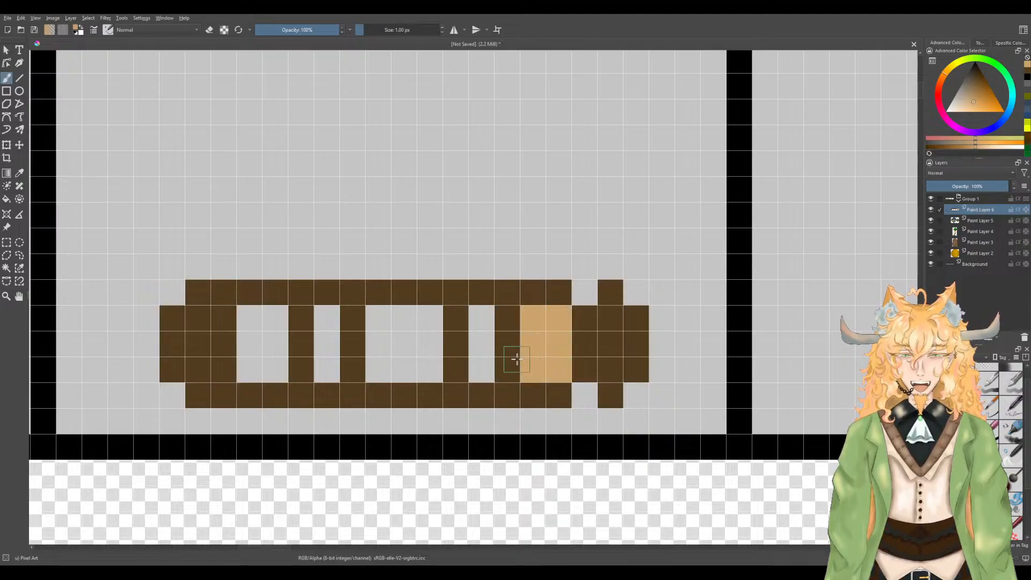
pyautogui.moveTo(426, 323)
pyautogui.mouseDown()
pyautogui.moveTo(392, 328)
pyautogui.moveTo(383, 352)
pyautogui.moveTo(417, 365)
pyautogui.moveTo(430, 343)
pyautogui.mouseUp()
pyautogui.moveTo(285, 328)
pyautogui.mouseDown()
pyautogui.moveTo(263, 353)
pyautogui.moveTo(259, 328)
pyautogui.moveTo(250, 370)
pyautogui.mouseUp()
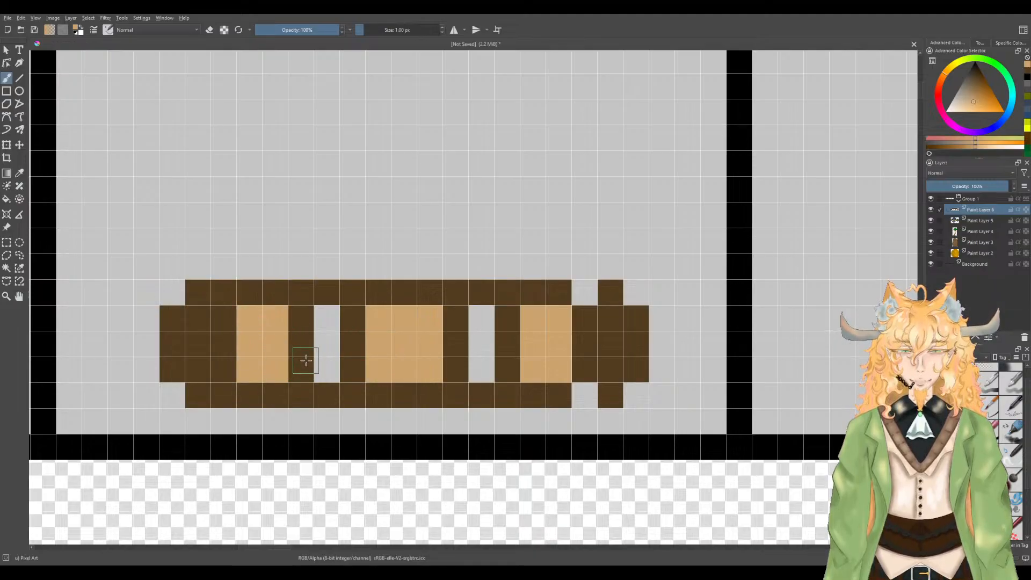
# Step: Sample the outline's dark brown and fill the two narrow openings between the tan panels
pyautogui.keyDown('ctrl'); pyautogui.click(304, 394); pyautogui.keyUp('ctrl')
pyautogui.moveTo(325, 376); pyautogui.dragTo(327, 317)
pyautogui.moveTo(484, 341); pyautogui.dragTo(485, 371)
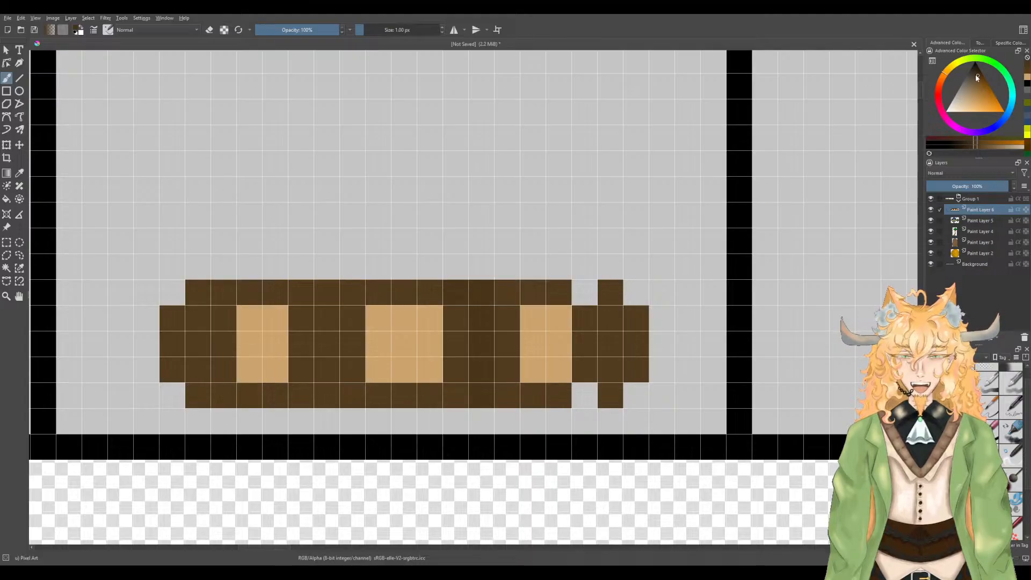
# Step: Choose a darker brown and shade the two bands and both end caps, closing the gaps beside the right cap
pyautogui.moveTo(448, 287)
pyautogui.mouseDown()
pyautogui.moveTo(467, 294)
pyautogui.moveTo(481, 355)
pyautogui.moveTo(472, 396)
pyautogui.moveTo(461, 391)
pyautogui.mouseUp()
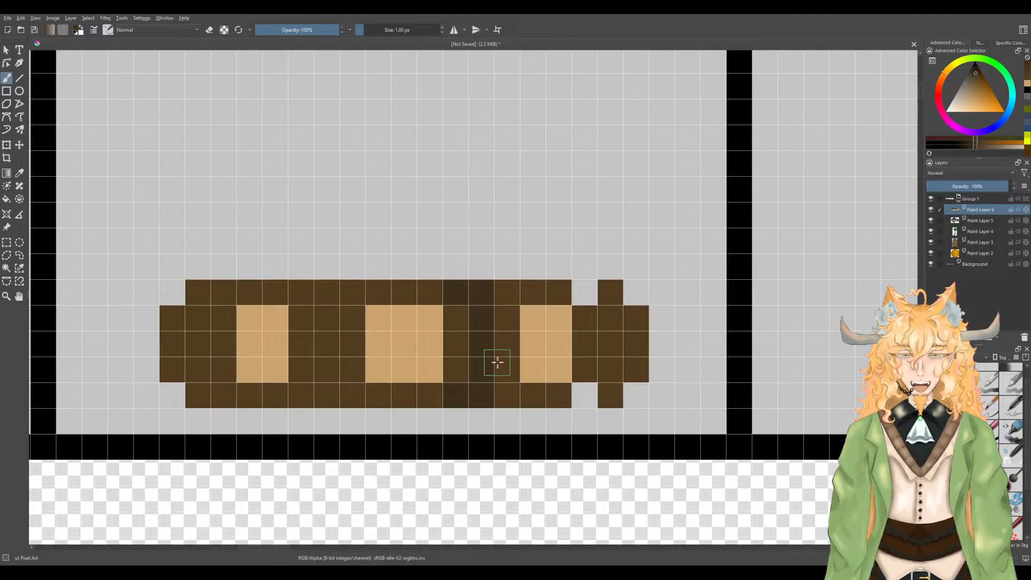
pyautogui.moveTo(356, 292)
pyautogui.mouseDown()
pyautogui.moveTo(345, 293)
pyautogui.moveTo(336, 350)
pyautogui.moveTo(342, 397)
pyautogui.mouseUp()
pyautogui.moveTo(309, 303)
pyautogui.mouseDown()
pyautogui.moveTo(306, 356)
pyautogui.moveTo(317, 374)
pyautogui.mouseUp()
pyautogui.moveTo(520, 326); pyautogui.dragTo(501, 362)
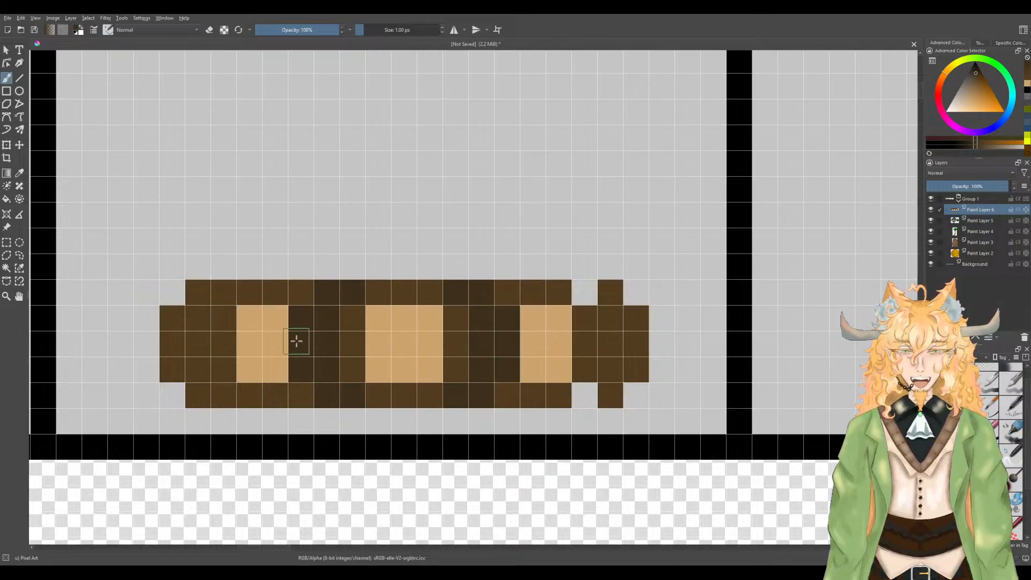
pyautogui.hotkey('ctrl', 'z')
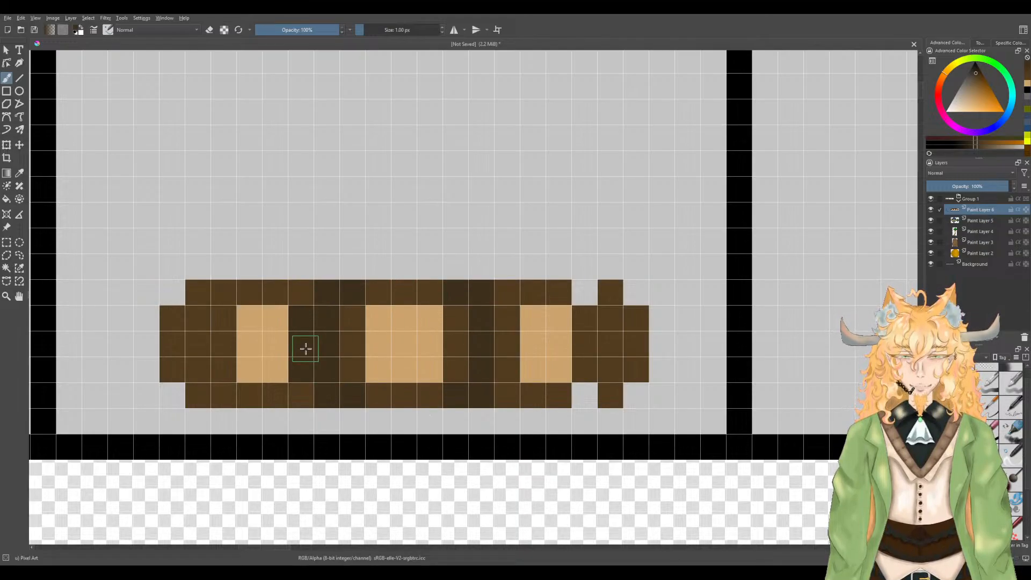
pyautogui.hotkey('ctrl', 'z')
pyautogui.moveTo(306, 323); pyautogui.dragTo(309, 365)
pyautogui.moveTo(500, 325); pyautogui.dragTo(501, 366)
pyautogui.moveTo(212, 290)
pyautogui.mouseDown()
pyautogui.moveTo(199, 384)
pyautogui.moveTo(189, 356)
pyautogui.moveTo(168, 349)
pyautogui.moveTo(171, 374)
pyautogui.mouseUp()
pyautogui.moveTo(605, 392)
pyautogui.mouseDown()
pyautogui.moveTo(626, 366)
pyautogui.moveTo(630, 338)
pyautogui.moveTo(622, 322)
pyautogui.moveTo(612, 341)
pyautogui.moveTo(605, 298)
pyautogui.moveTo(583, 295)
pyautogui.mouseUp()
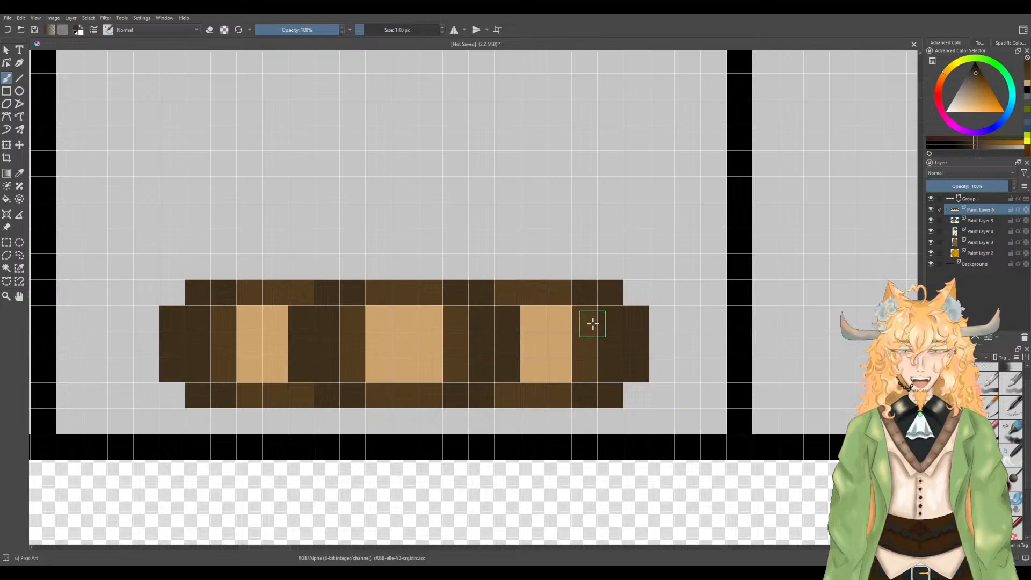
# Step: Choose a near-black brown and paint it over the darker pixels of the right end cap
pyautogui.click(976, 71)
pyautogui.click(974, 71)
pyautogui.moveTo(579, 287)
pyautogui.mouseDown()
pyautogui.moveTo(612, 307)
pyautogui.moveTo(599, 397)
pyautogui.mouseUp()
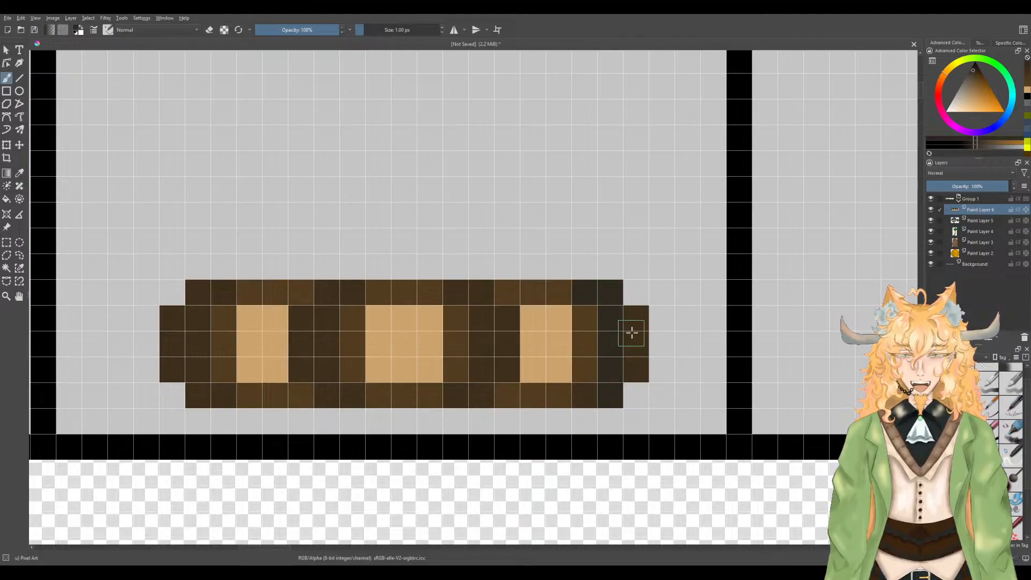
# Step: Extend the near-black brown shading to the left end cap and the bands between the tan panels
pyautogui.scroll(-1, 587, 393)
pyautogui.scroll(-2, 590, 391)
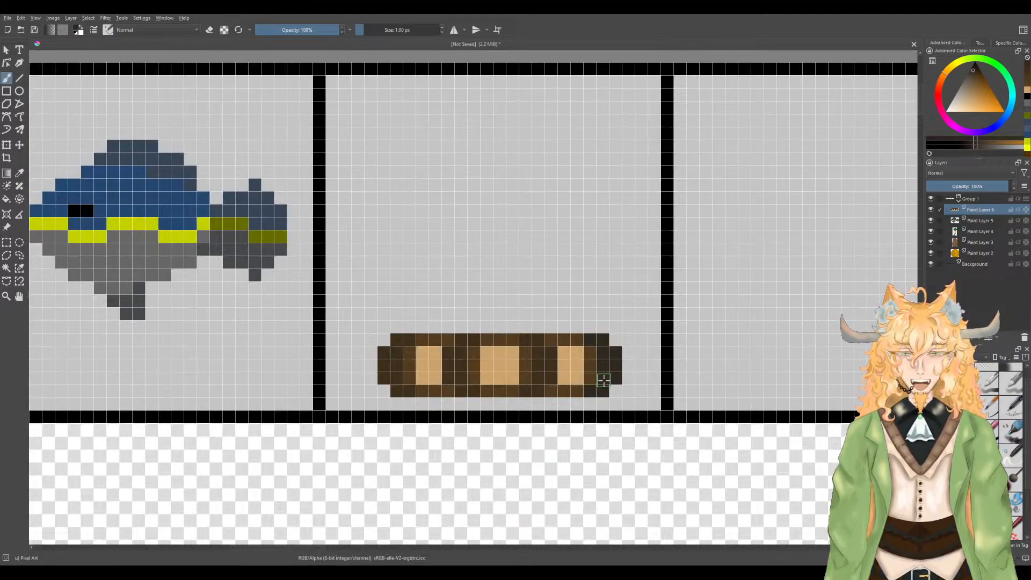
pyautogui.scroll(-2, 610, 318)
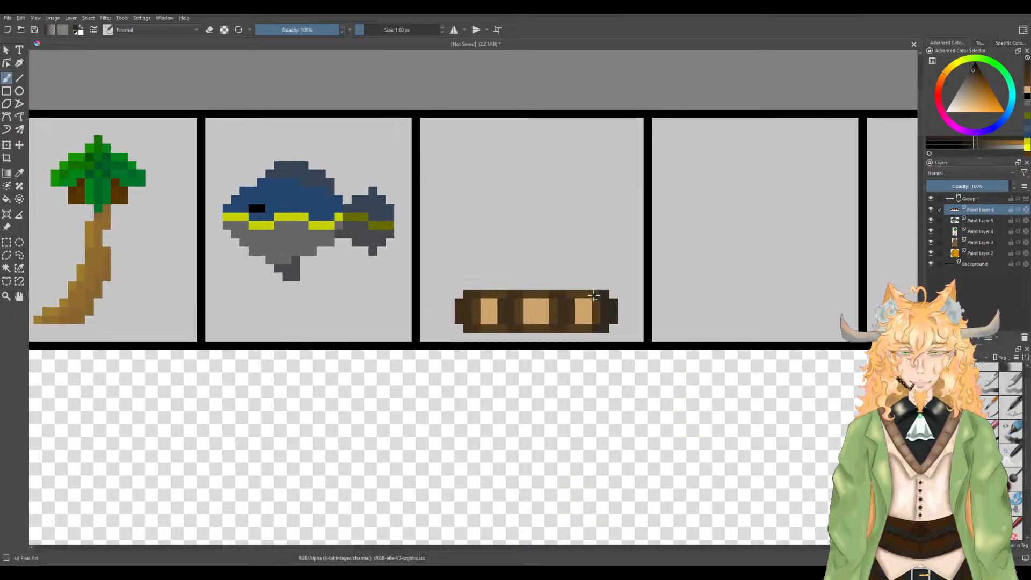
pyautogui.press('f')
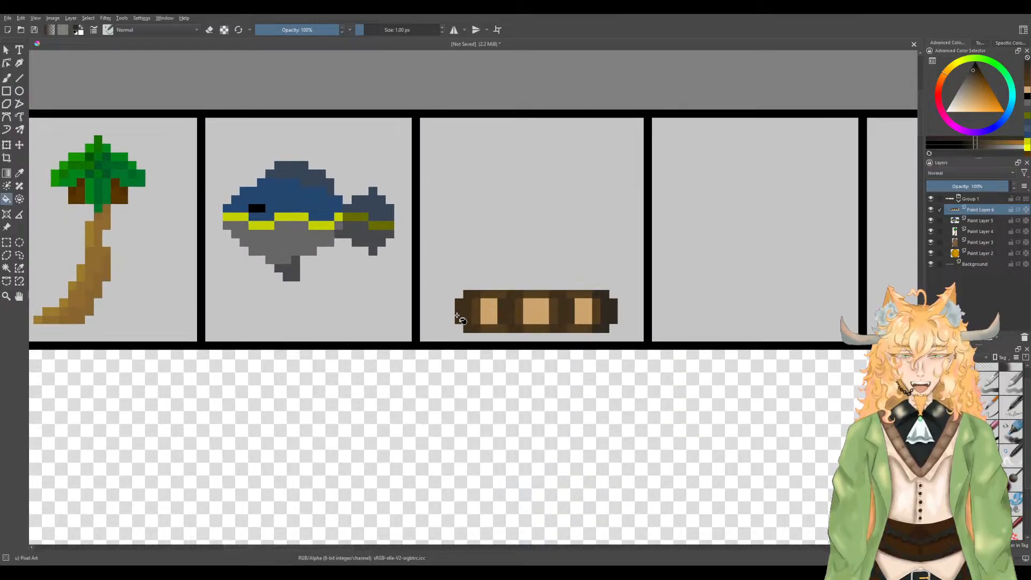
pyautogui.click(460, 318)
pyautogui.hotkey('ctrl', 'z')
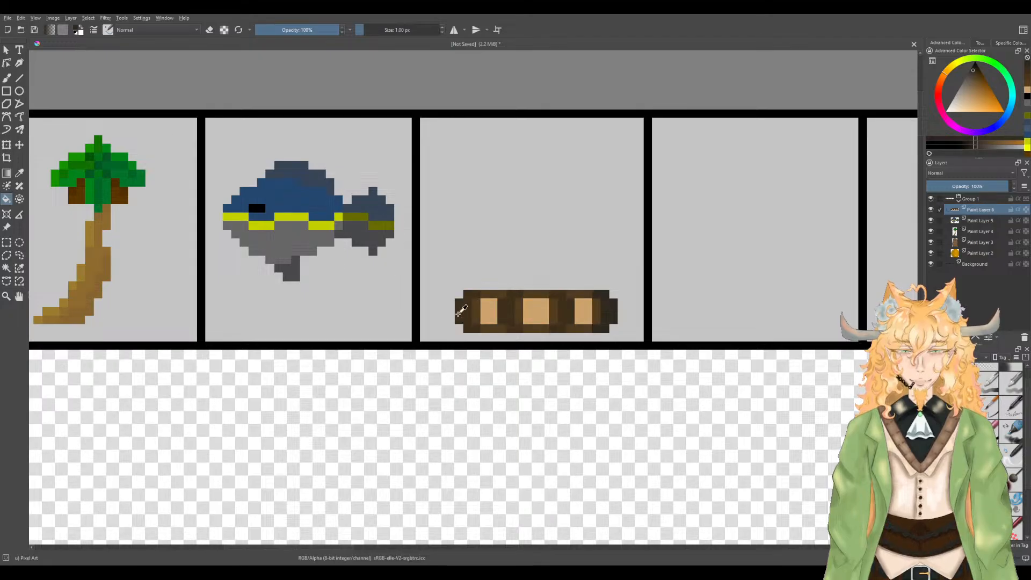
pyautogui.press('b')
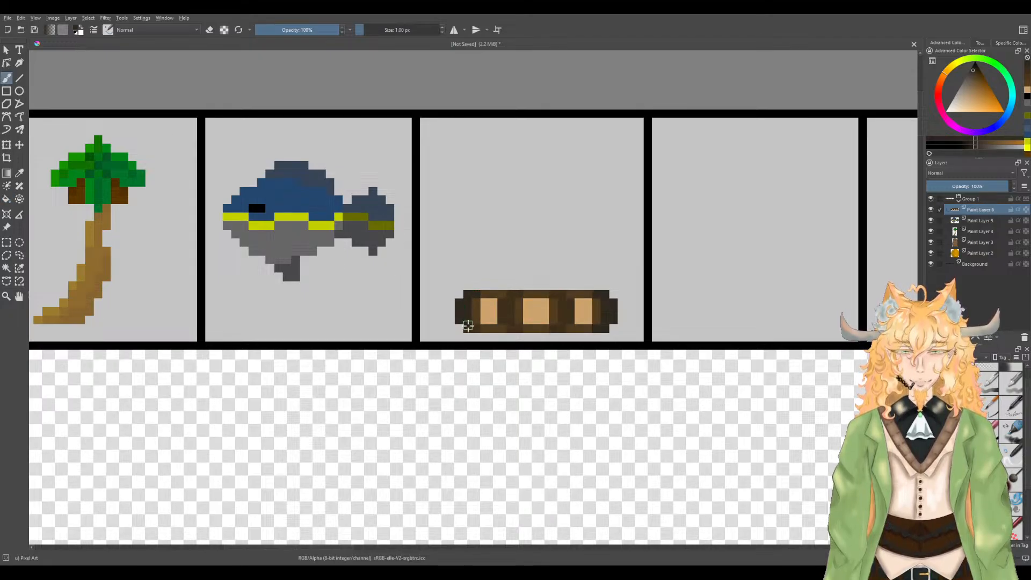
pyautogui.scroll(1, 499, 321)
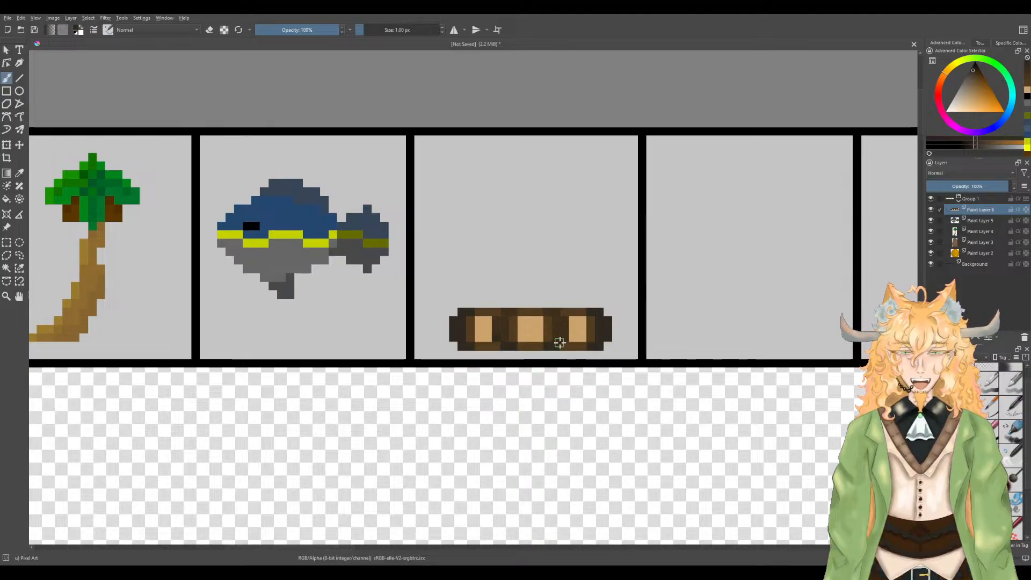
# Step: Sample the darker brown and repaint the upper parts of the caps and bands, keeping near-black only in the lower shadows
pyautogui.press('i')
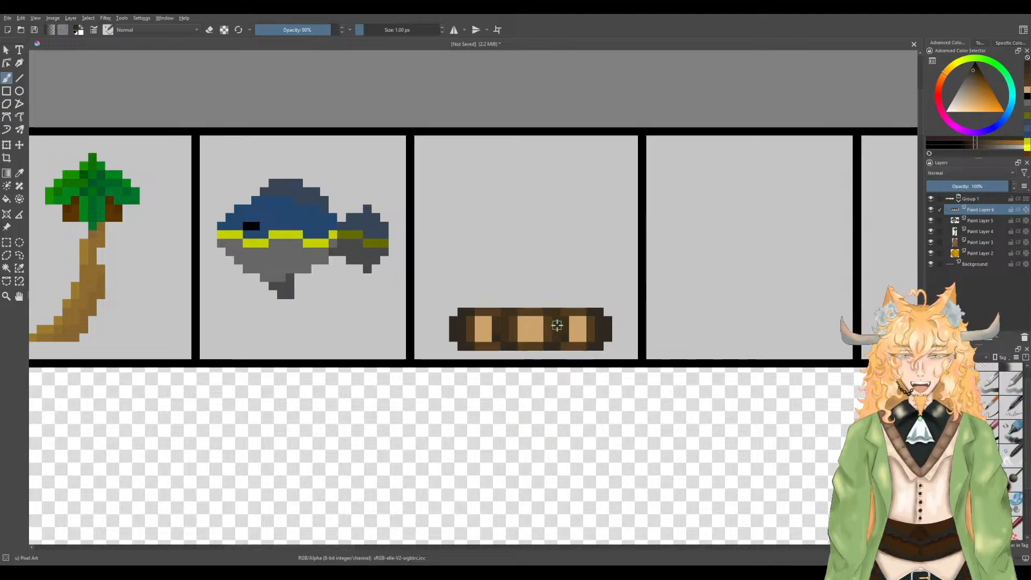
pyautogui.press('p')
pyautogui.click(557, 326)
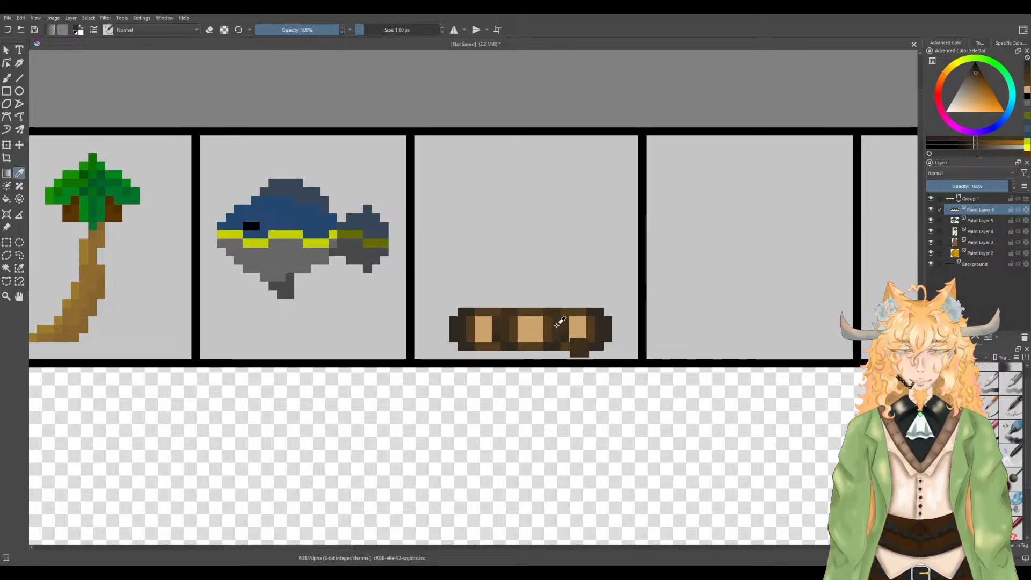
pyautogui.press('b')
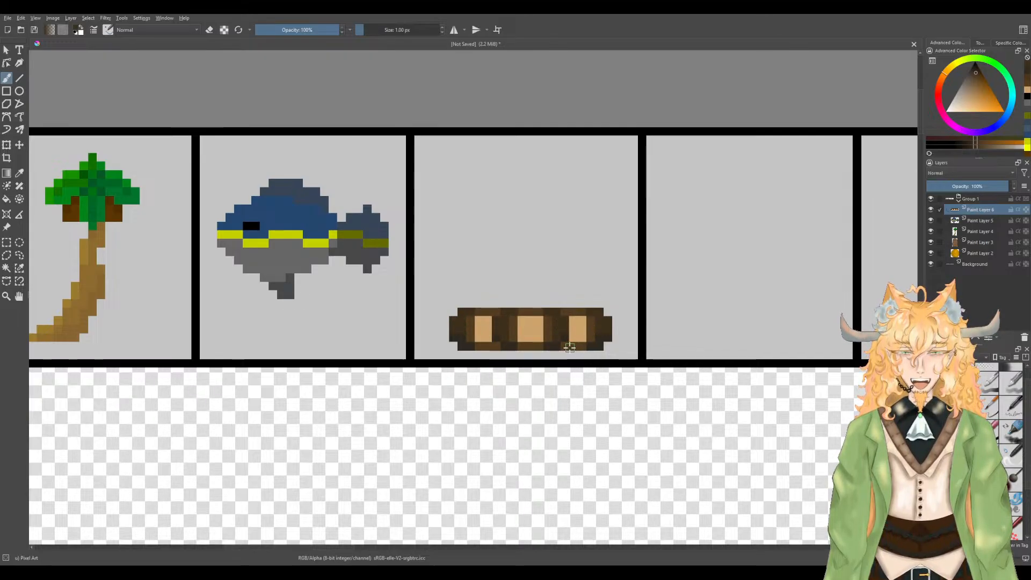
pyautogui.press('i')
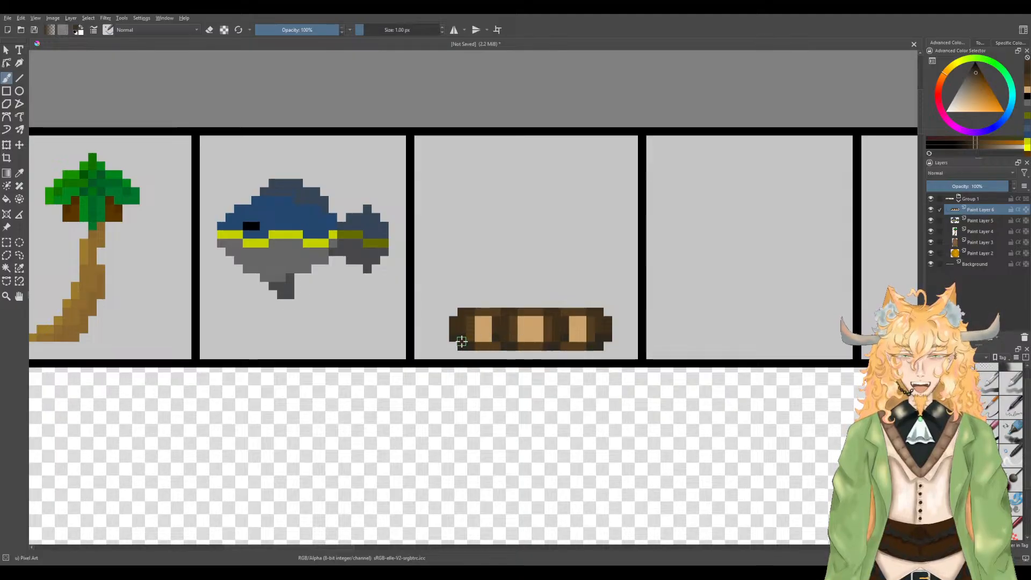
pyautogui.keyDown('ctrl'); pyautogui.click(461, 338); pyautogui.keyUp('ctrl')
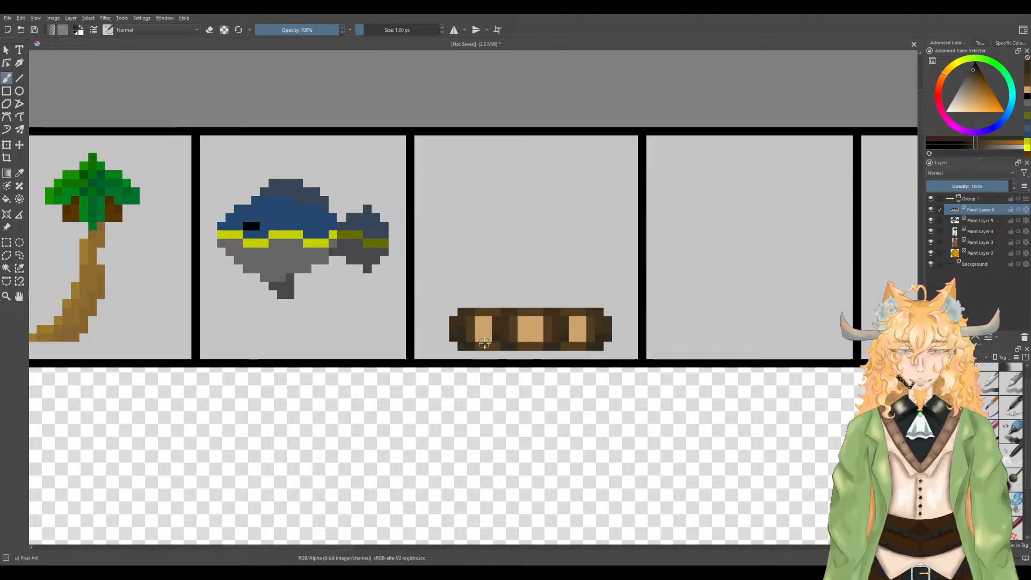
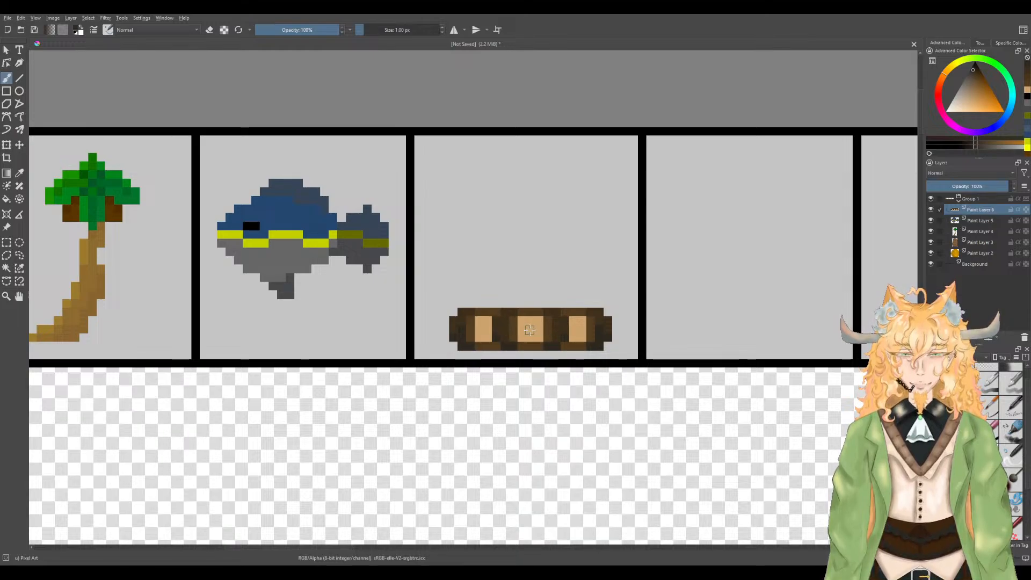
pyautogui.scroll(1, 504, 332)
pyautogui.scroll(2, 499, 332)
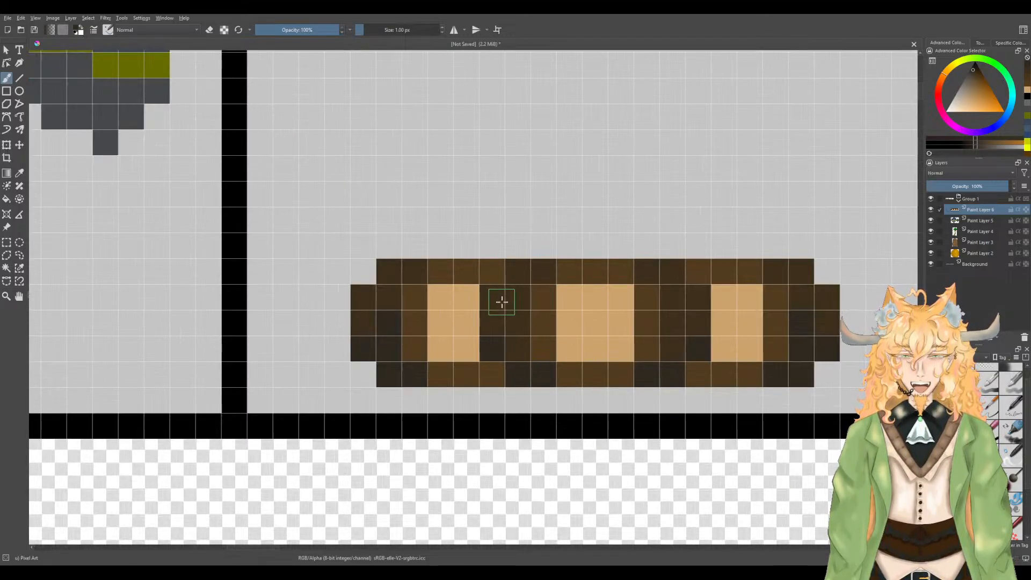
# Step: Sample the medium brown and repaint the columns bordering the two outer tan panels in both dark bands on Paint Layer 6
pyautogui.press('pagedown')
pyautogui.press('p')
pyautogui.click(501, 273)
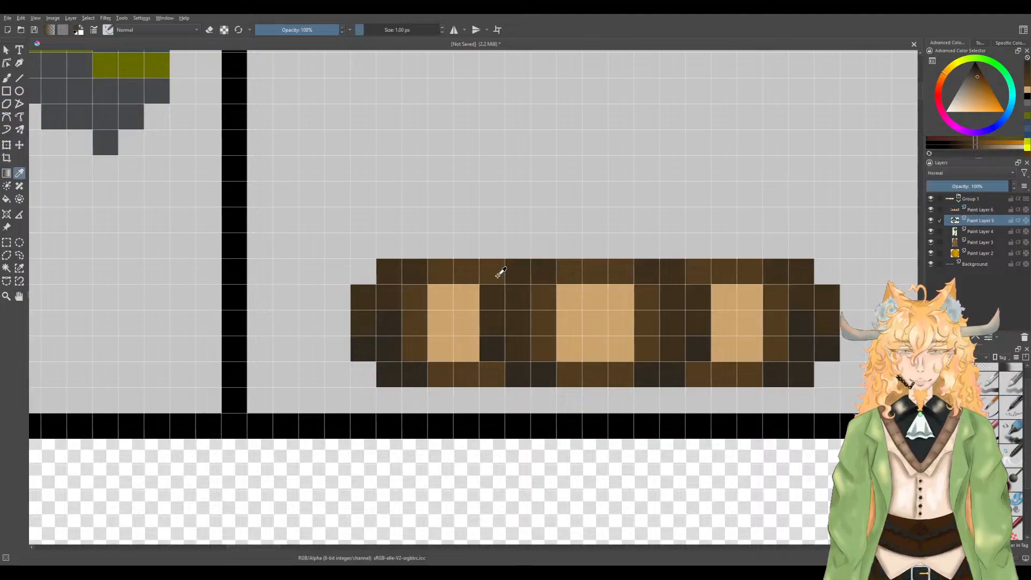
pyautogui.press('b')
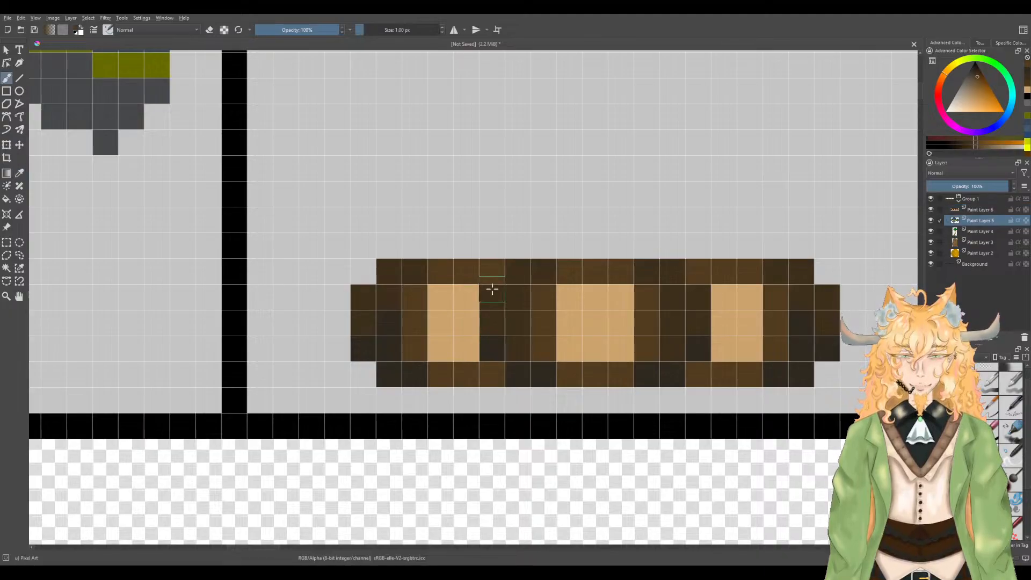
pyautogui.press('p')
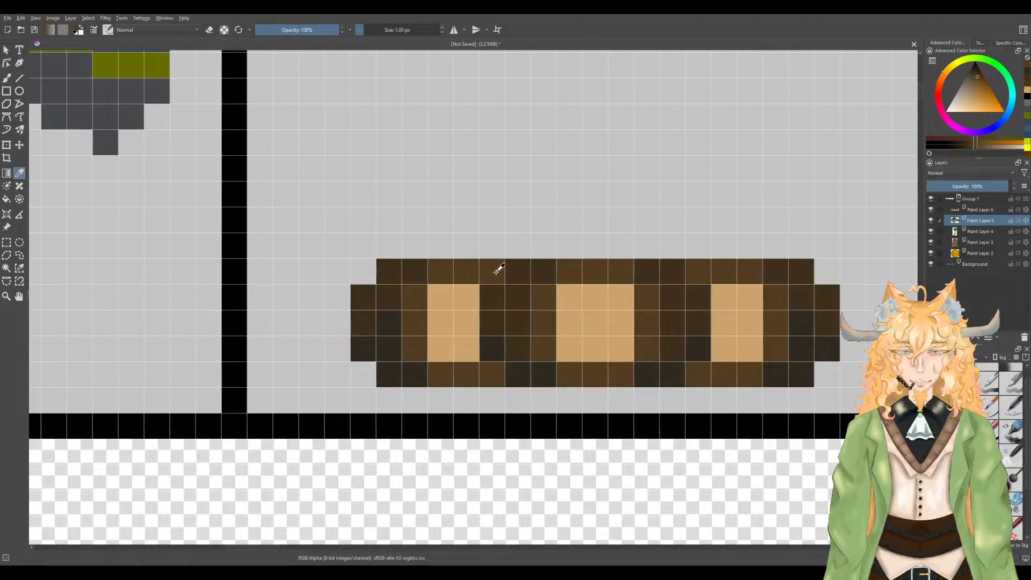
pyautogui.press('b')
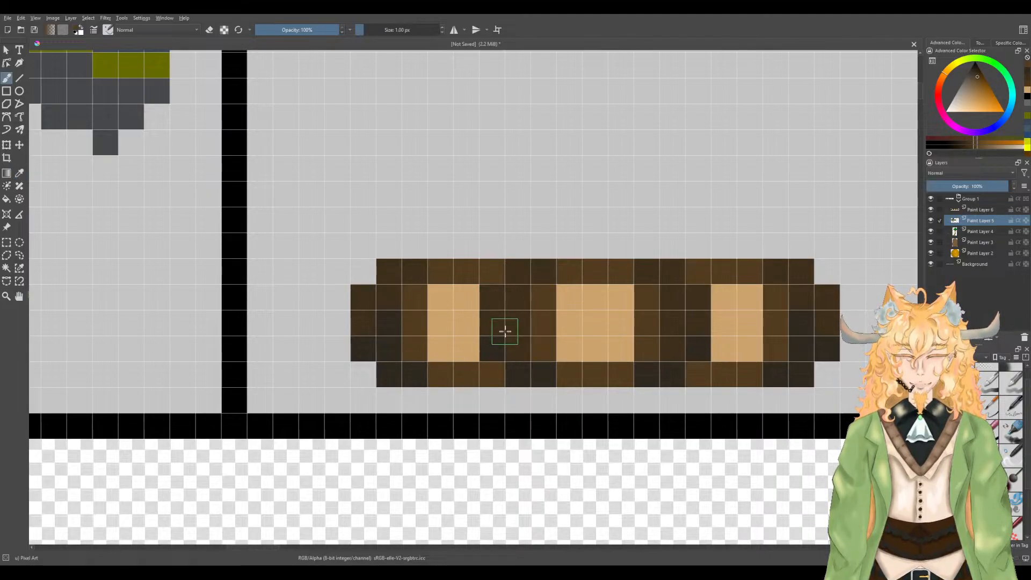
pyautogui.click(931, 220)
pyautogui.click(932, 221)
pyautogui.click(978, 210)
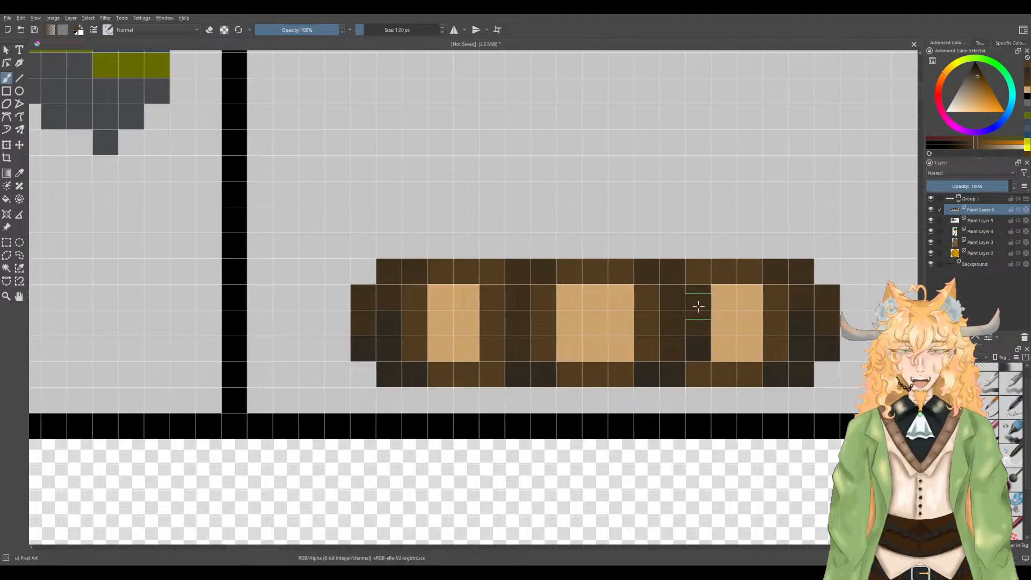
pyautogui.scroll(-1, 737, 368)
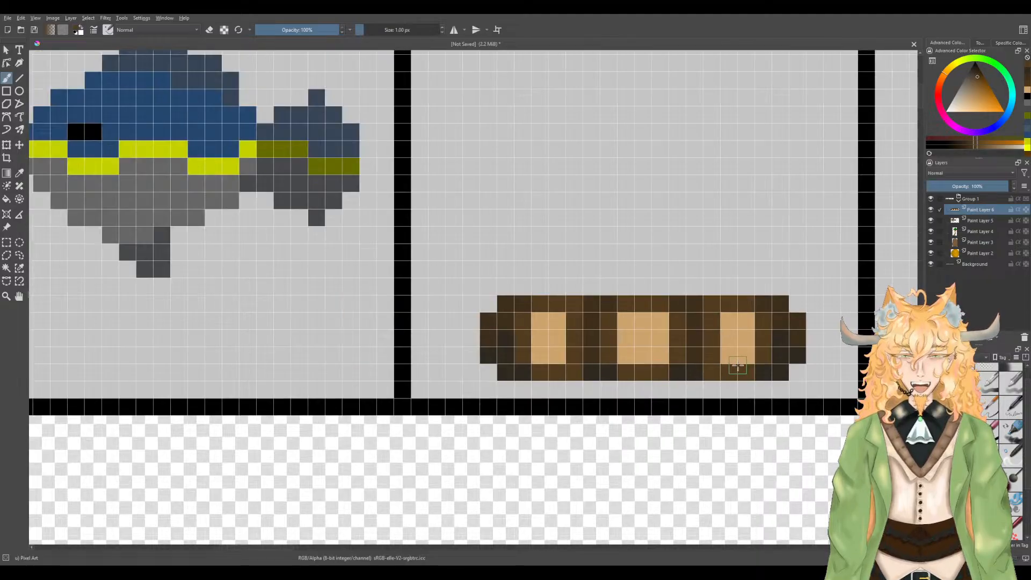
pyautogui.scroll(1, 737, 368)
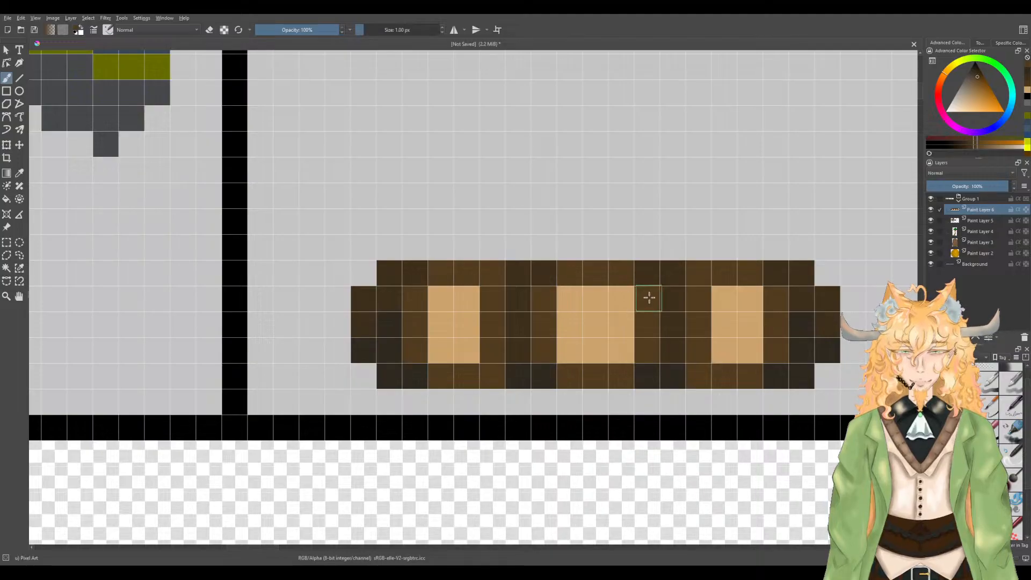
pyautogui.press('i')
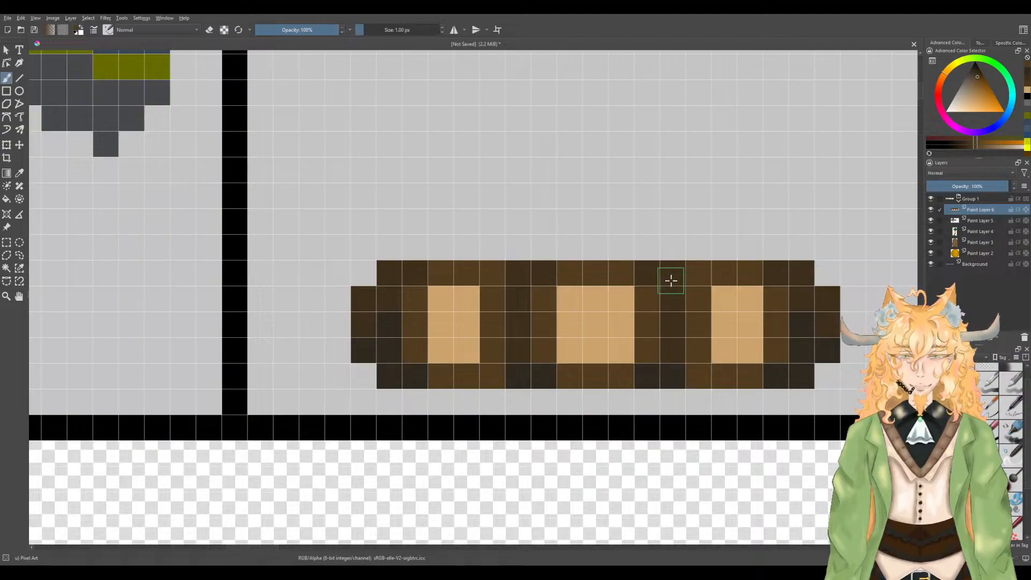
# Step: Sample dark brown for the top edge of both bands, and near-black for their bottom edge and lower centre pixels
pyautogui.keyDown('ctrl'); pyautogui.click(678, 278); pyautogui.keyUp('ctrl')
pyautogui.click(701, 273)
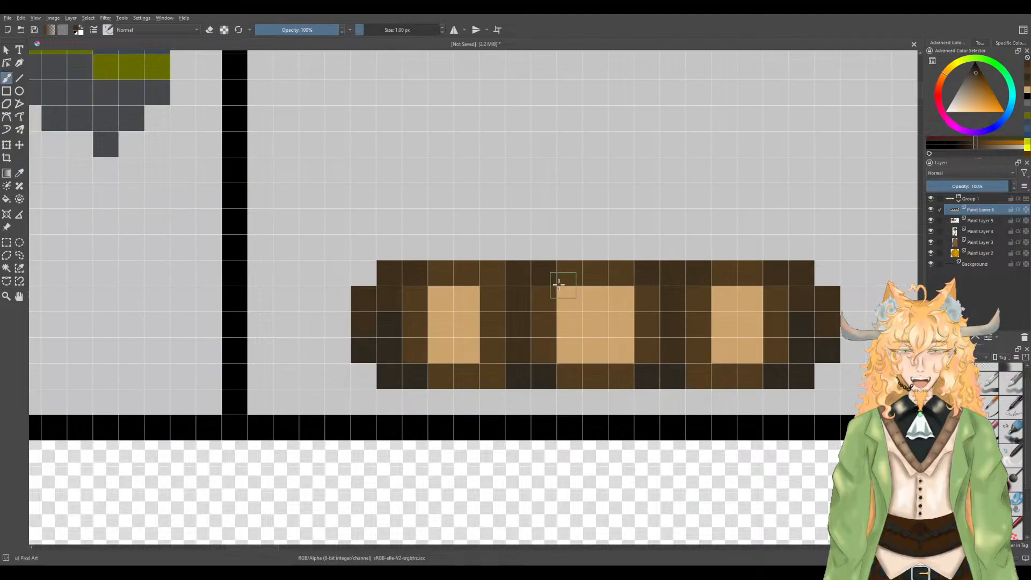
pyautogui.press('p')
pyautogui.click(529, 375)
pyautogui.press('b')
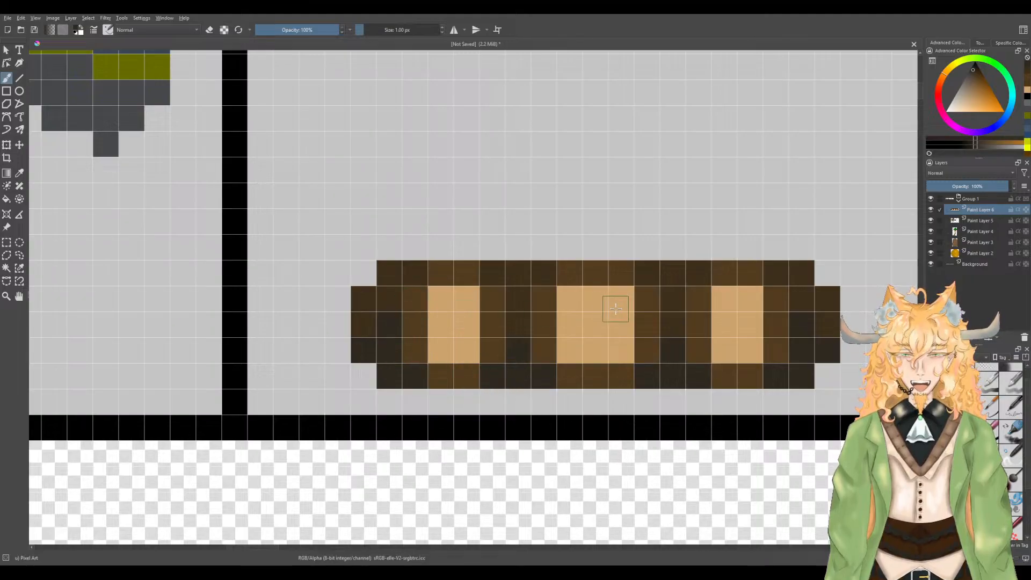
# Step: Sample the medium brown, choose a slightly darker shade and repaint the frame pixels around the two outer tan panels
pyautogui.press('p')
pyautogui.click(495, 313)
pyautogui.press('b')
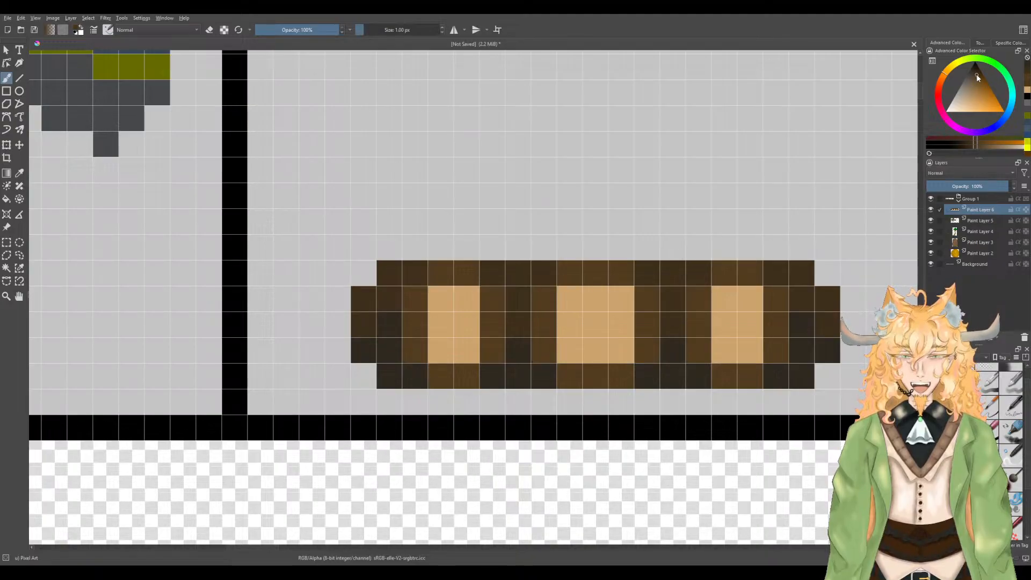
pyautogui.moveTo(492, 301)
pyautogui.mouseDown()
pyautogui.moveTo(488, 350)
pyautogui.moveTo(421, 346)
pyautogui.moveTo(424, 290)
pyautogui.mouseUp()
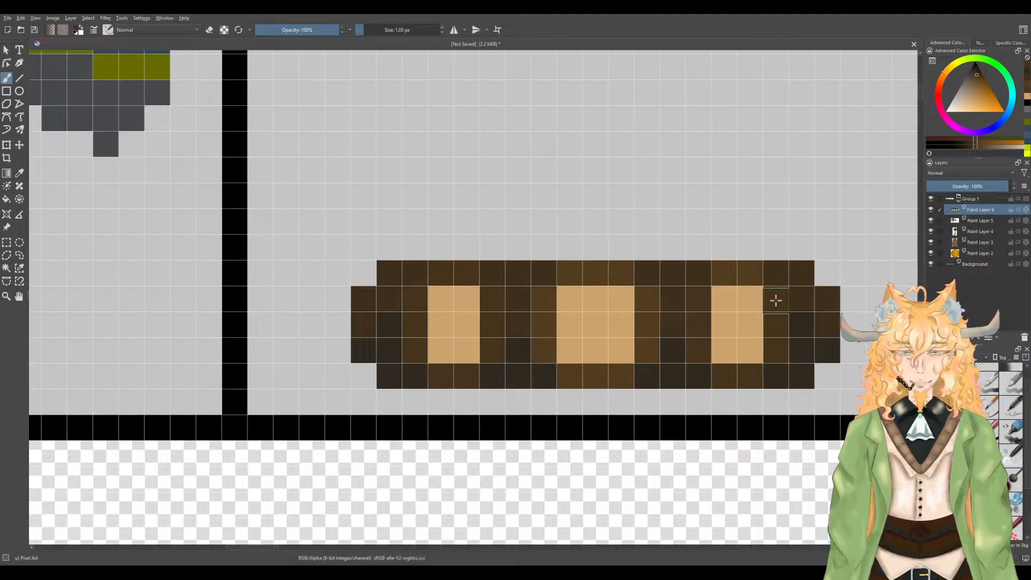
pyautogui.scroll(-4, 654, 304)
pyautogui.scroll(4, 654, 304)
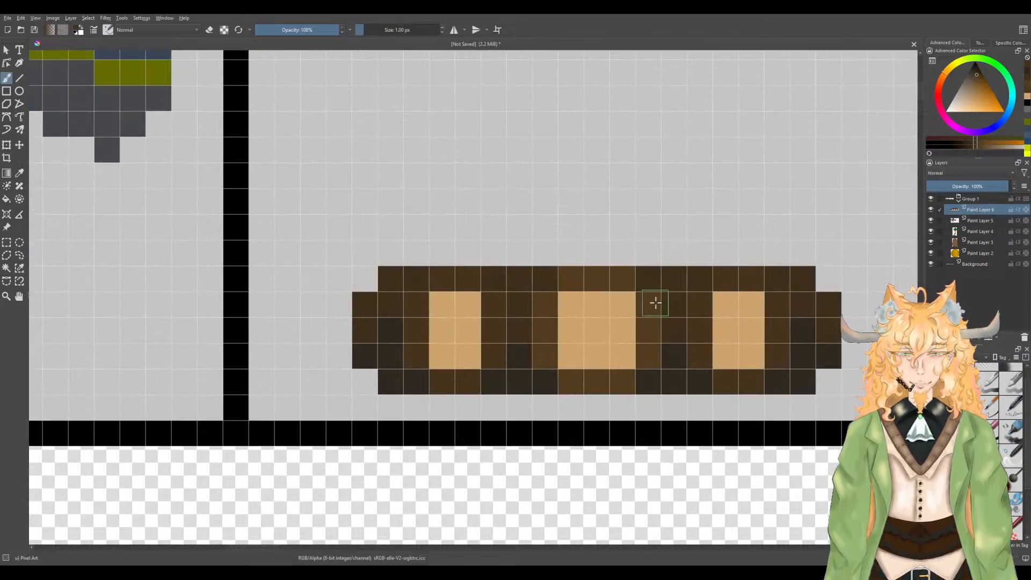
# Step: Sample the tan, choose a slightly darker shade and fill both outer panels with it
pyautogui.press('p')
pyautogui.click(738, 318)
pyautogui.press('b')
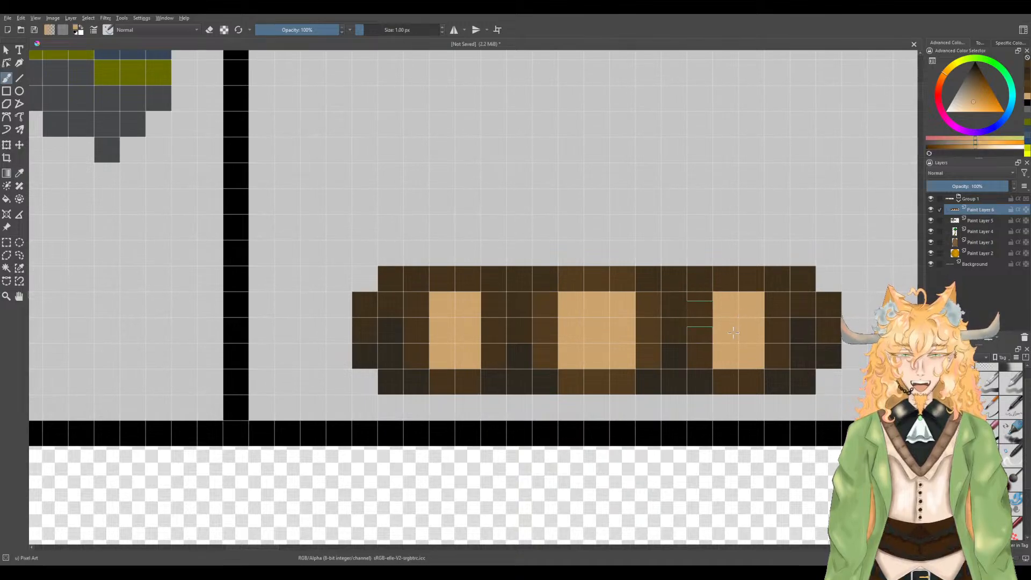
pyautogui.click(975, 97)
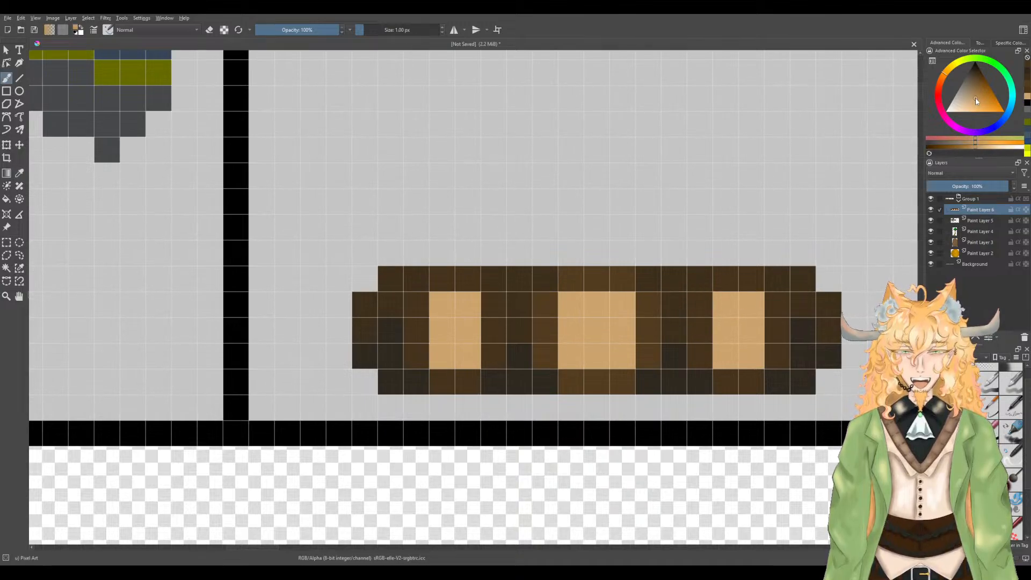
pyautogui.moveTo(742, 302)
pyautogui.mouseDown()
pyautogui.moveTo(736, 345)
pyautogui.moveTo(727, 320)
pyautogui.moveTo(752, 357)
pyautogui.mouseUp()
pyautogui.moveTo(480, 318)
pyautogui.mouseDown()
pyautogui.moveTo(456, 342)
pyautogui.moveTo(443, 317)
pyautogui.moveTo(443, 349)
pyautogui.mouseUp()
# Step: Sample the middle panel's tan and paint the top row and the inner second-row pixel of both outer panels
pyautogui.press('p')
pyautogui.click(578, 326)
pyautogui.press('b')
pyautogui.moveTo(442, 304); pyautogui.dragTo(468, 304)
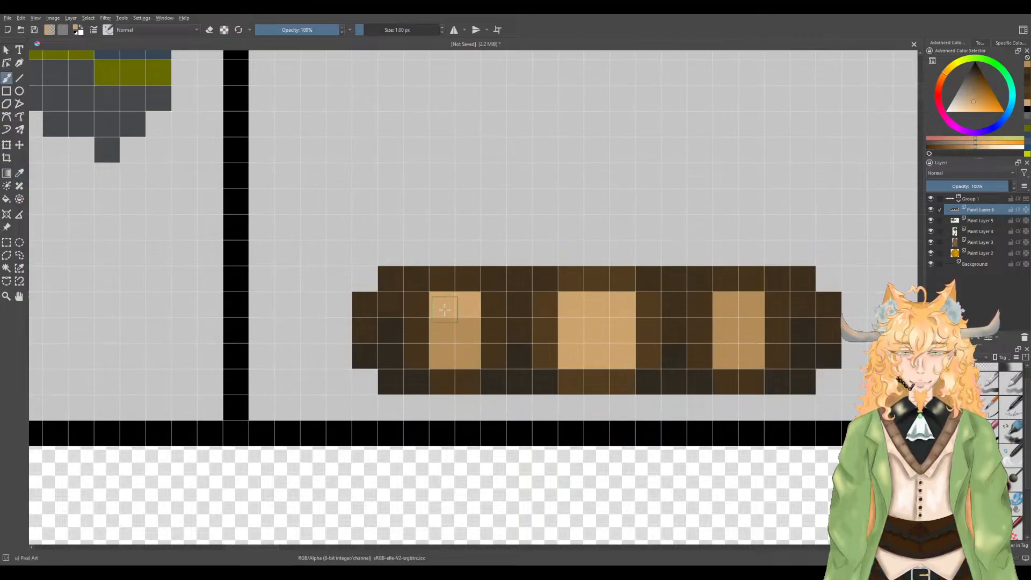
pyautogui.moveTo(725, 304); pyautogui.dragTo(760, 310)
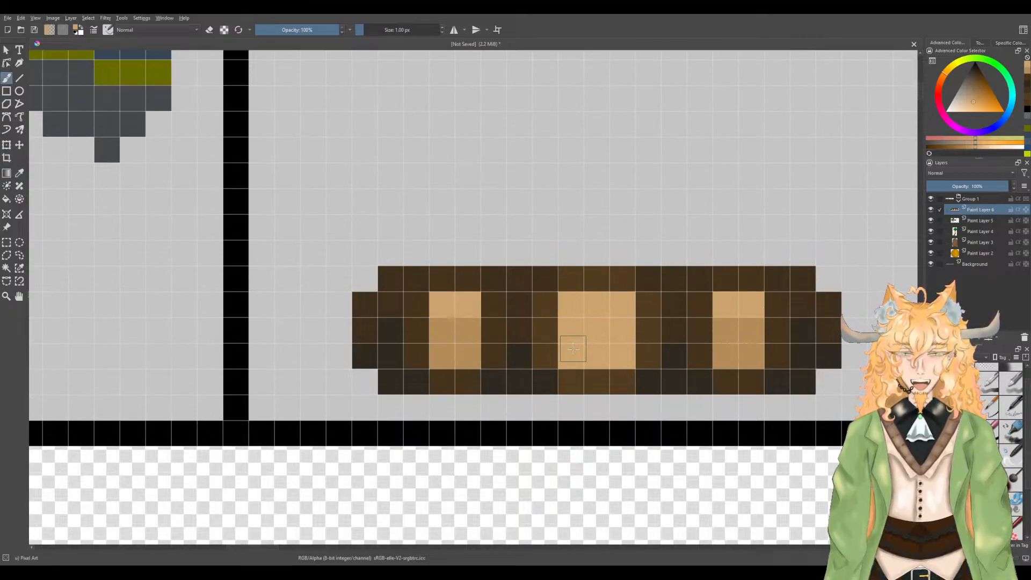
pyautogui.click(726, 322)
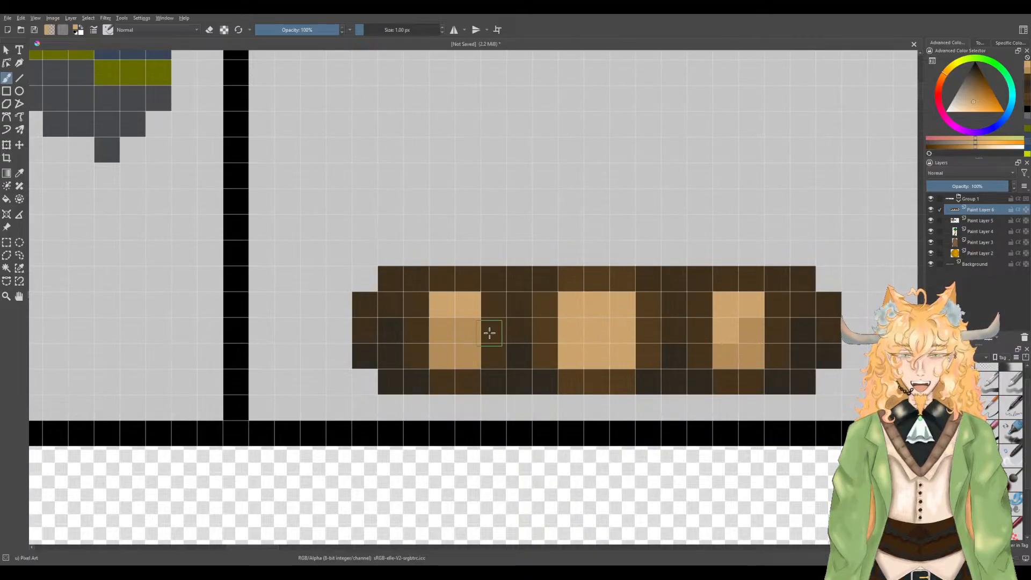
pyautogui.click(468, 331)
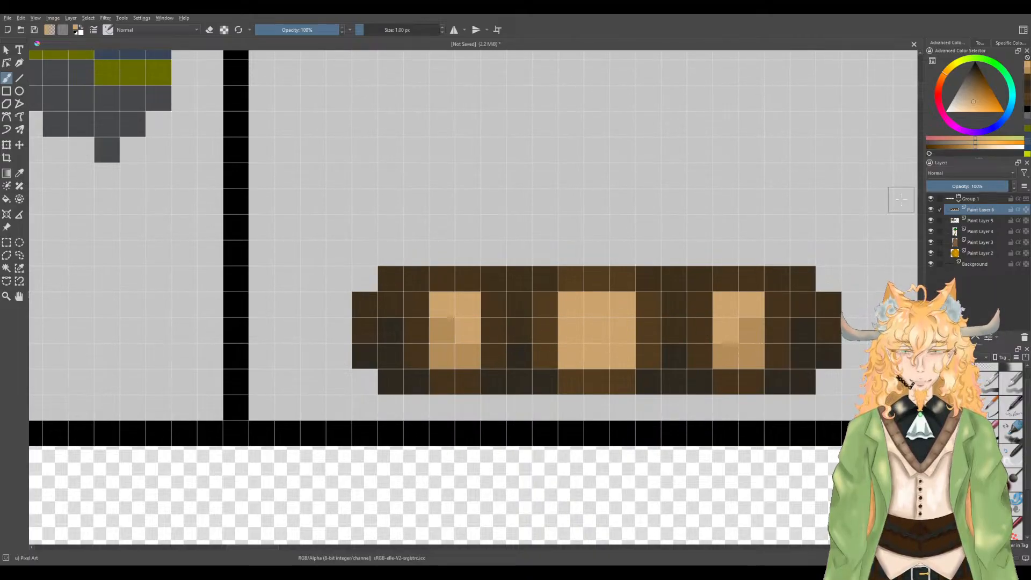
# Step: Choose a lighter tan with a pinkish hue and highlight the middle panel's upper two rows, leaving its centre pixel tan
pyautogui.click(972, 103)
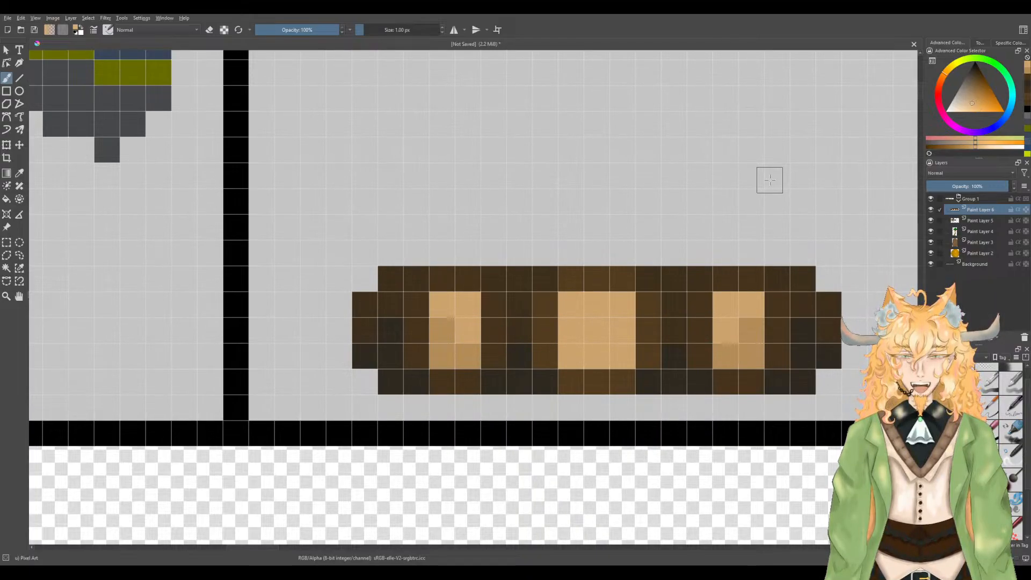
pyautogui.moveTo(571, 329)
pyautogui.mouseDown()
pyautogui.moveTo(585, 306)
pyautogui.moveTo(621, 327)
pyautogui.mouseUp()
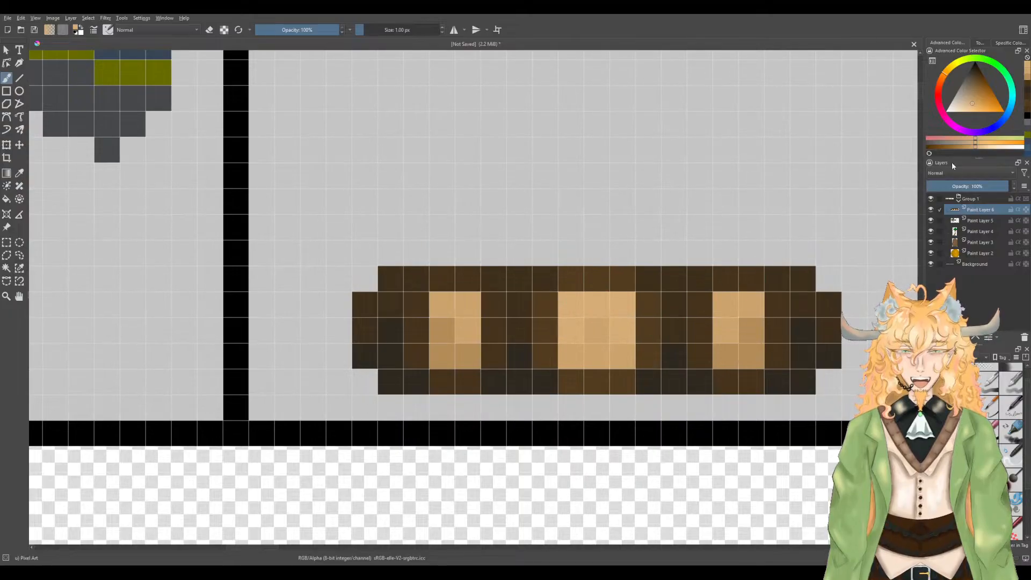
pyautogui.click(943, 80)
pyautogui.moveTo(573, 328)
pyautogui.mouseDown()
pyautogui.moveTo(615, 307)
pyautogui.moveTo(616, 328)
pyautogui.mouseUp()
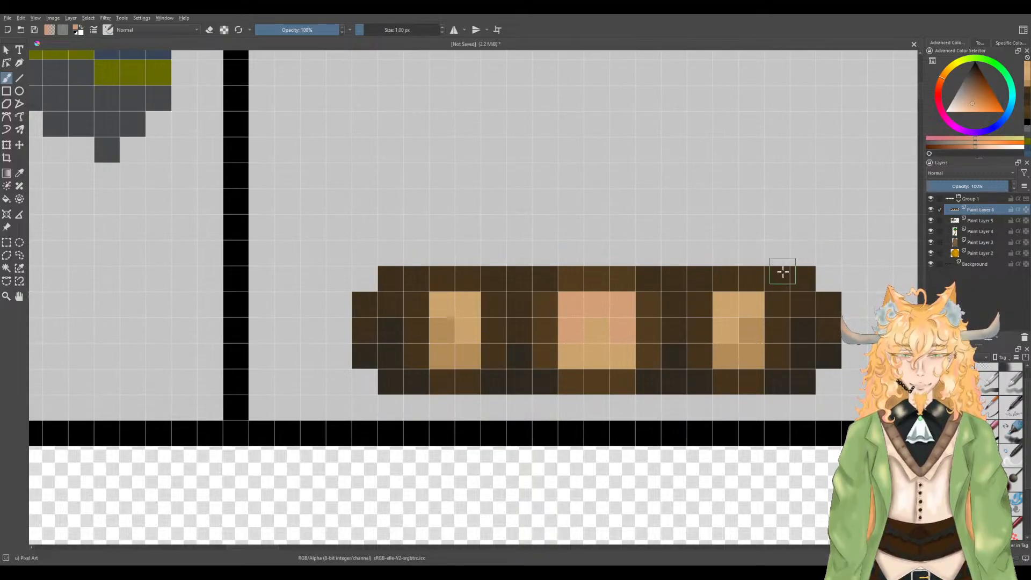
# Step: Sample the outer panels' light tan, shift it toward orange and repaint the highlight pixels of both outer panels
pyautogui.press('p')
pyautogui.click(751, 297)
pyautogui.press('b')
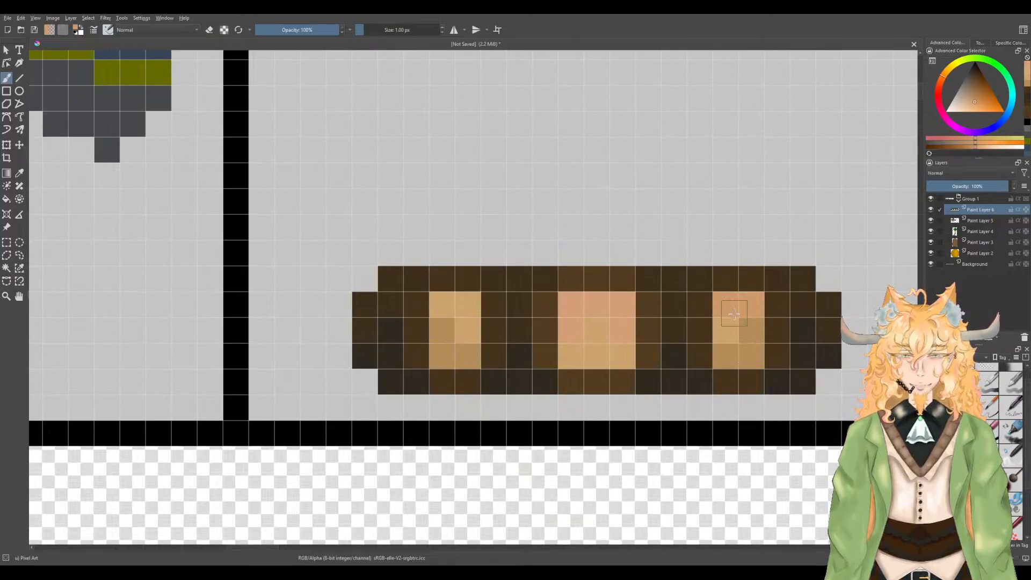
pyautogui.moveTo(454, 306); pyautogui.dragTo(462, 329)
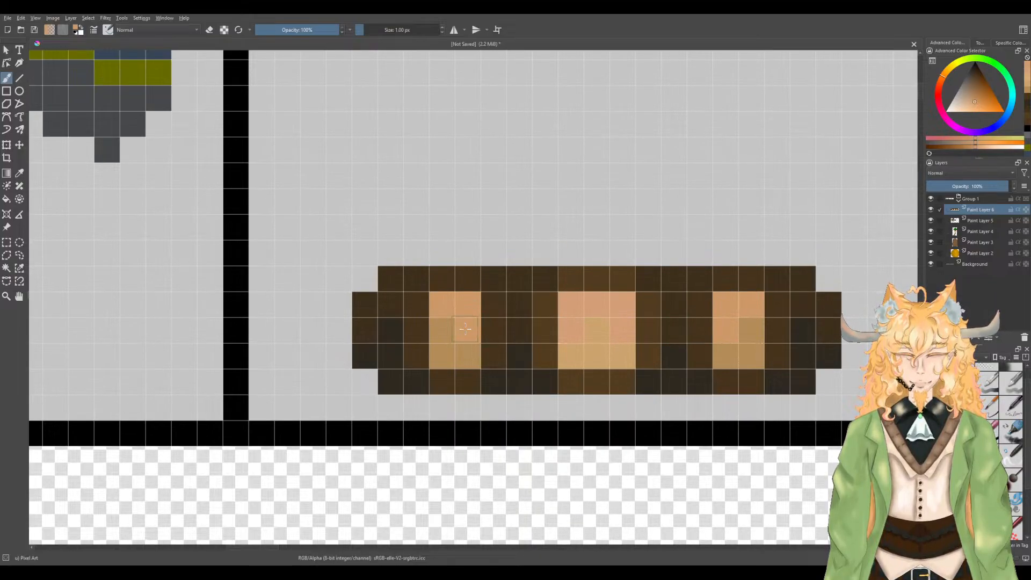
# Step: Sample the brown above the middle panel, choose a redder, lighter shade and paint the panel's top edge and upper side pixels
pyautogui.press('p')
pyautogui.click(597, 281)
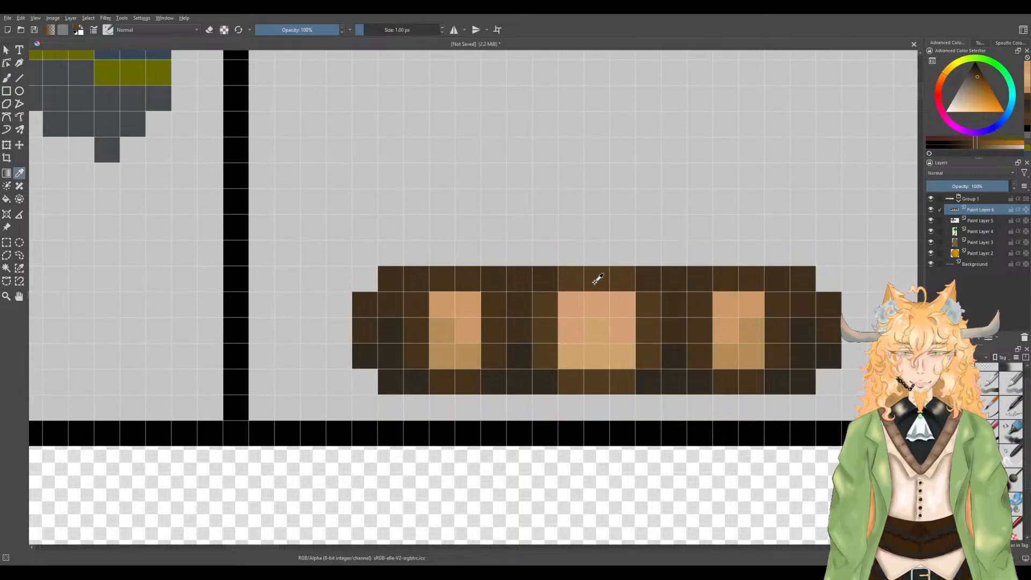
pyautogui.press('b')
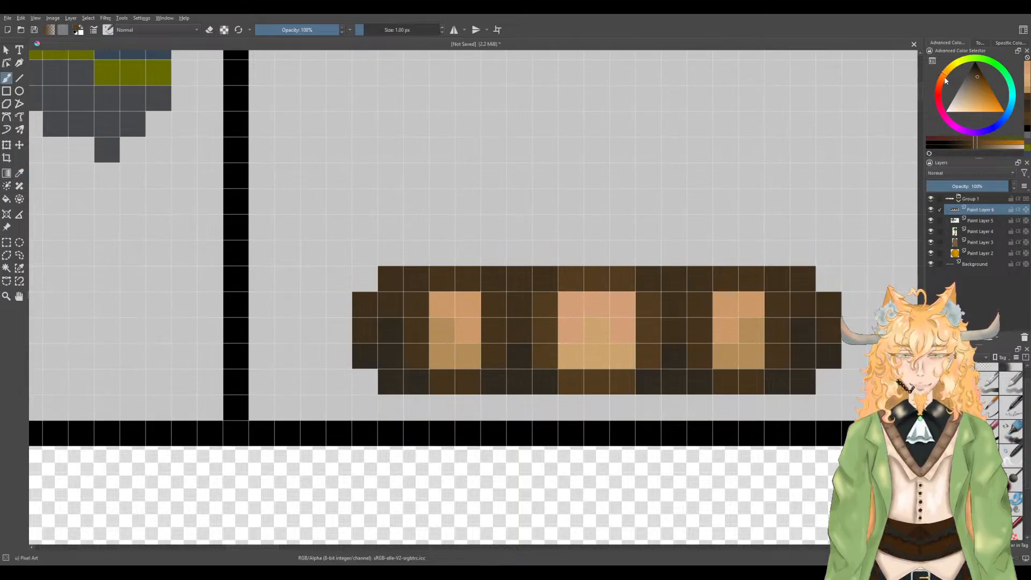
pyautogui.click(979, 84)
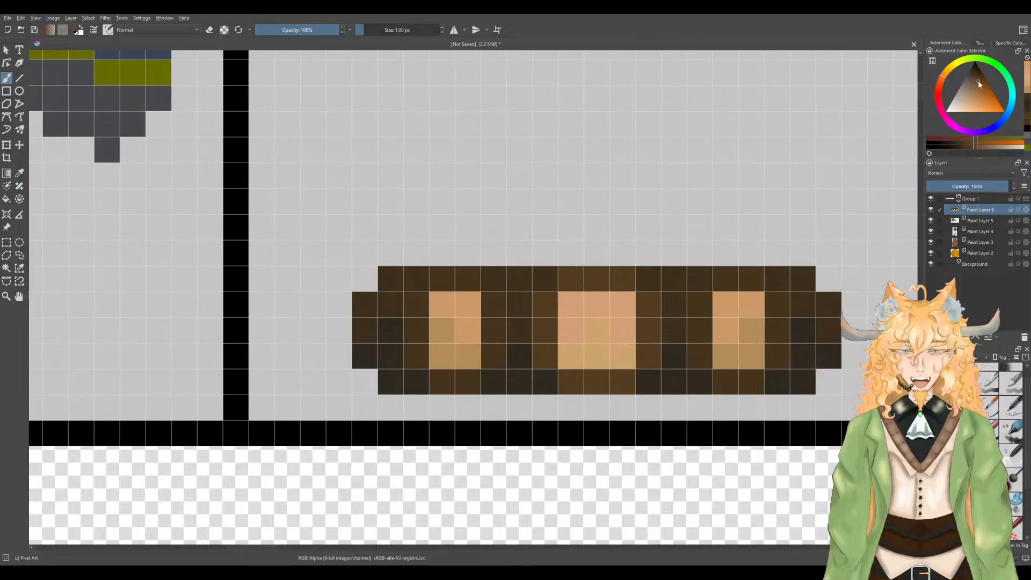
pyautogui.click(644, 305)
pyautogui.click(618, 284)
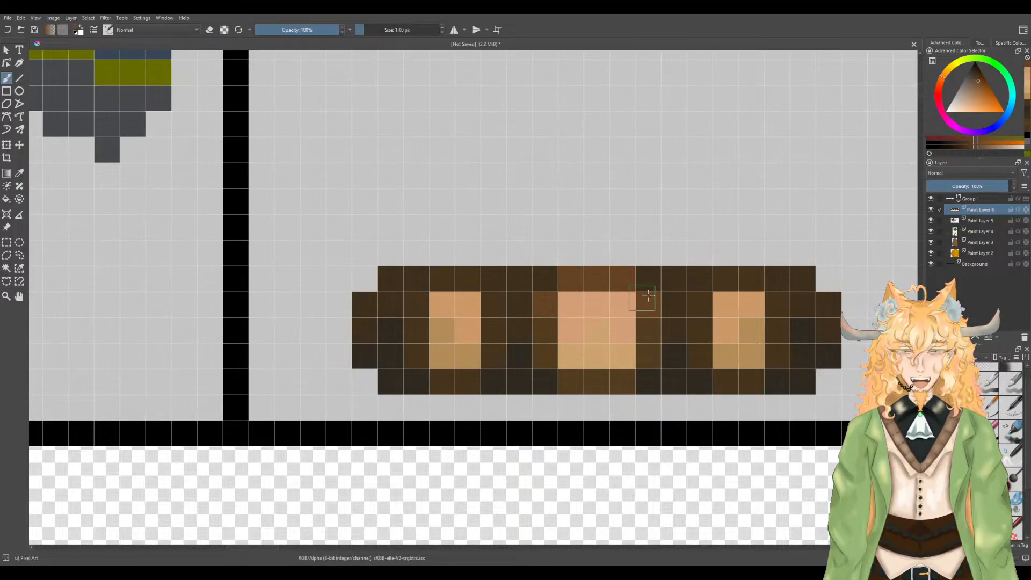
# Step: Sample the outer frame brown, choose a more saturated orange-brown and paint the top edges and upper side pixels of both outer panels
pyautogui.keyDown('ctrl'); pyautogui.click(725, 276); pyautogui.keyUp('ctrl')
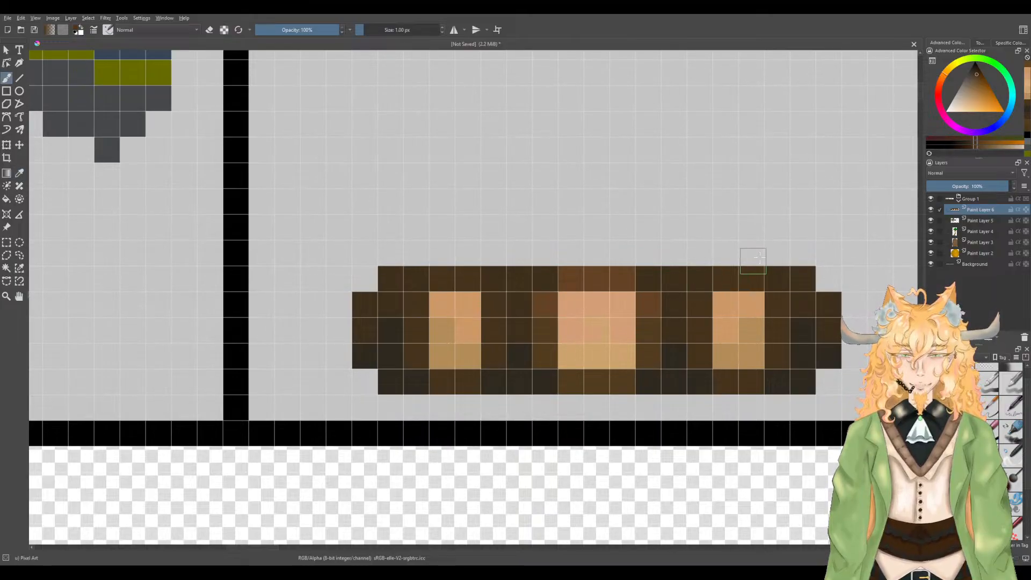
pyautogui.click(944, 76)
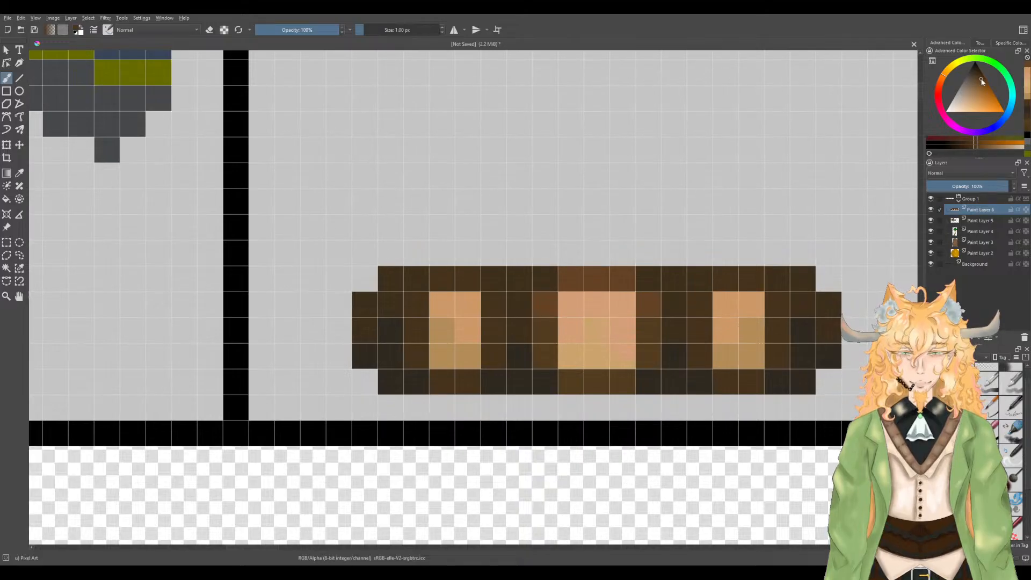
pyautogui.moveTo(733, 274); pyautogui.dragTo(740, 278)
pyautogui.click(698, 305)
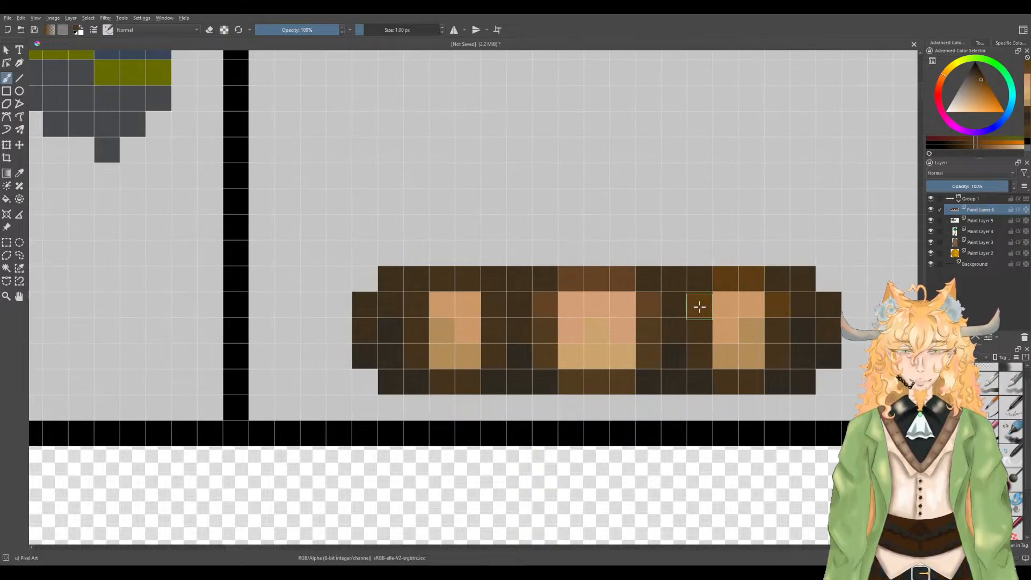
pyautogui.click(473, 283)
pyautogui.click(449, 284)
pyautogui.click(417, 302)
pyautogui.click(499, 305)
# Step: Sample the bands' dark brown, choose a lighter reddish brown and highlight the top edge of the bands and the end caps' upper pixels
pyautogui.press('p')
pyautogui.click(527, 279)
pyautogui.press('b')
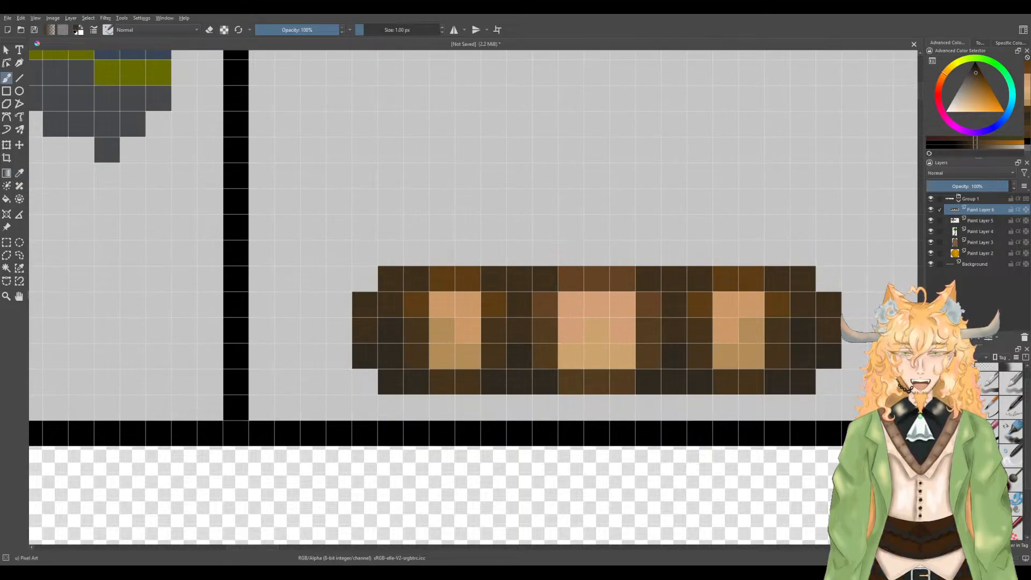
pyautogui.click(977, 78)
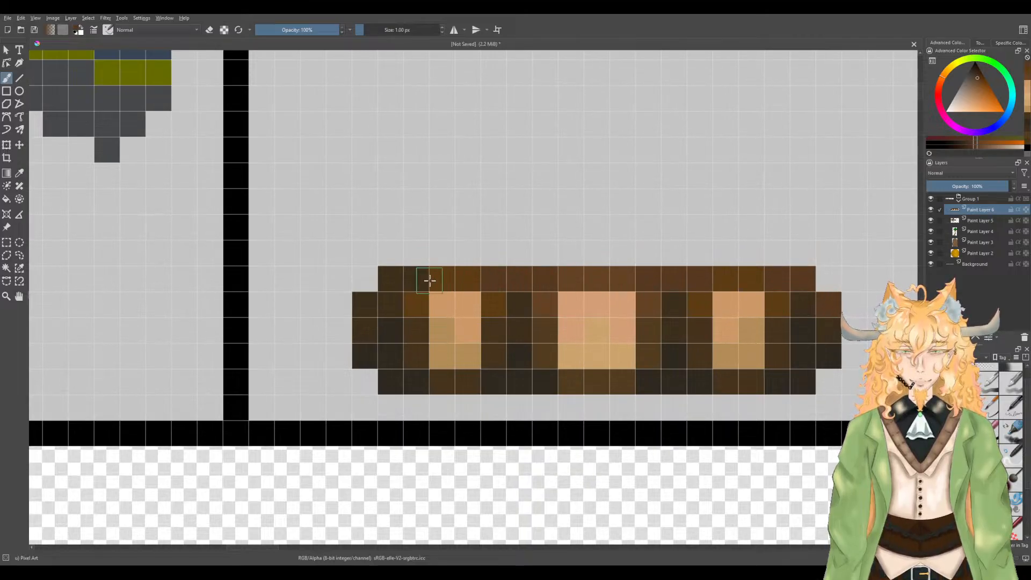
pyautogui.scroll(-2, 520, 331)
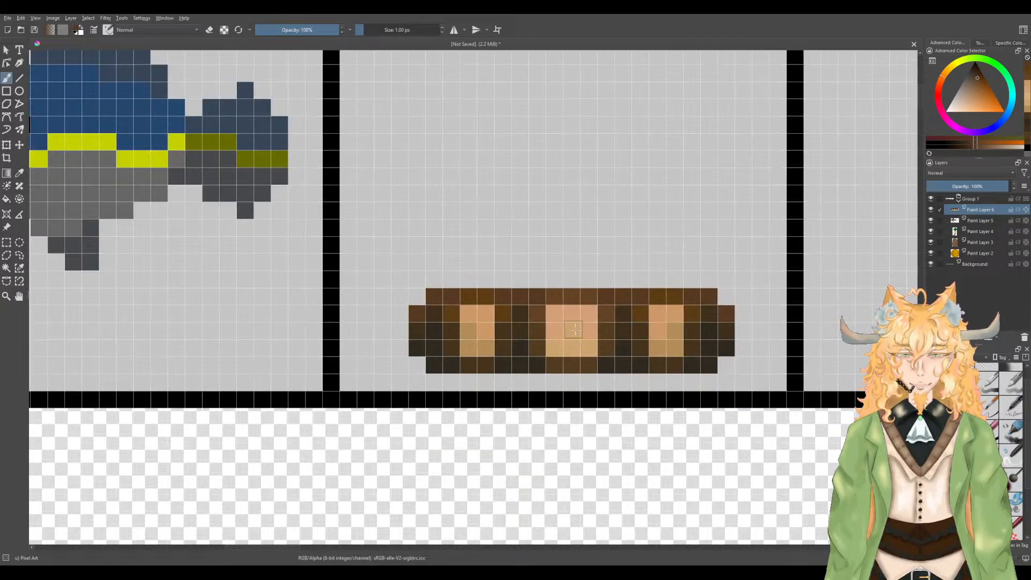
pyautogui.scroll(-2, 569, 329)
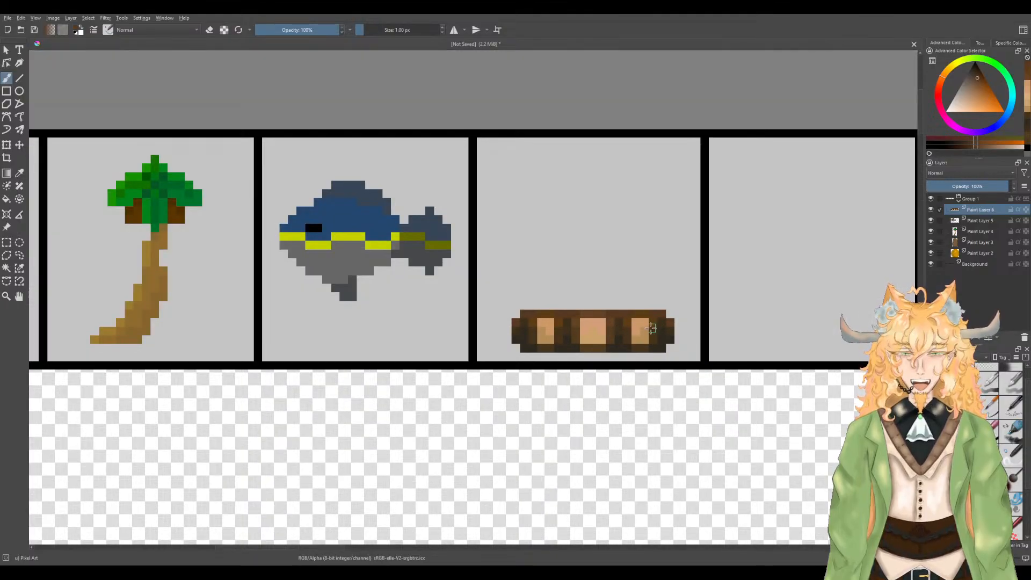
pyautogui.scroll(4, 615, 335)
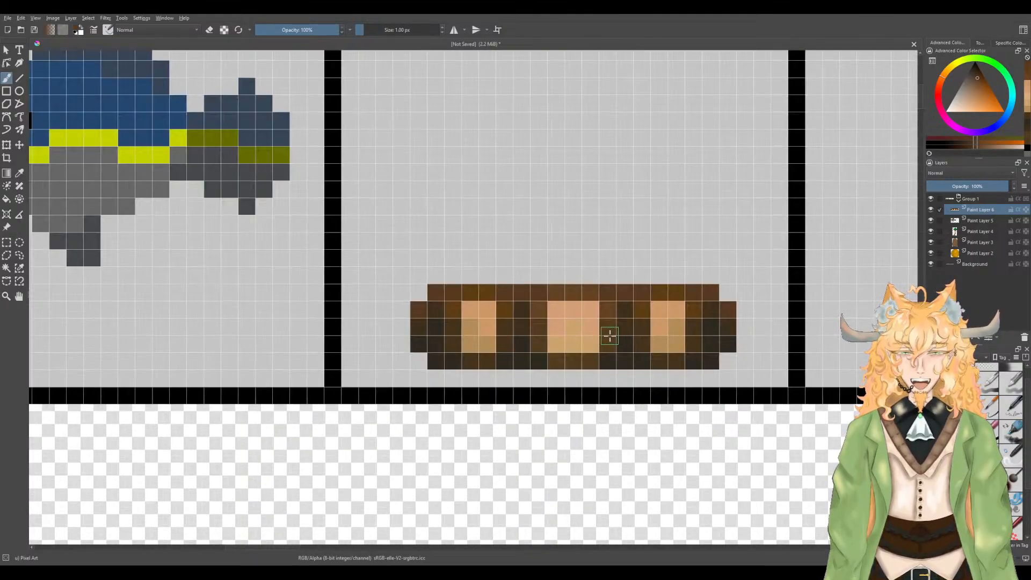
# Step: Repaint the log's central panel in a warmer tan mixed from the colour sampled there
pyautogui.press('p')
pyautogui.click(562, 347)
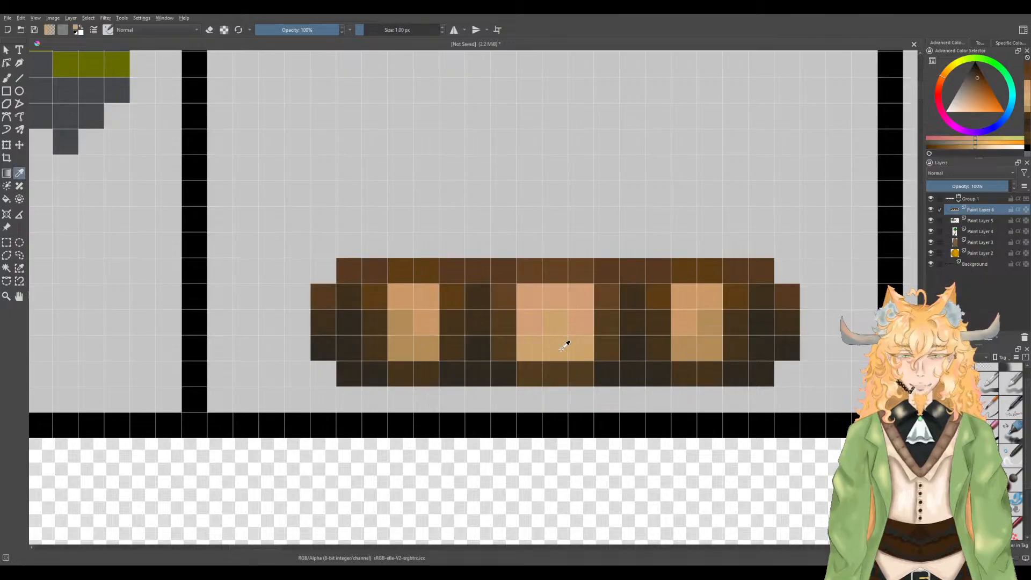
pyautogui.press('b')
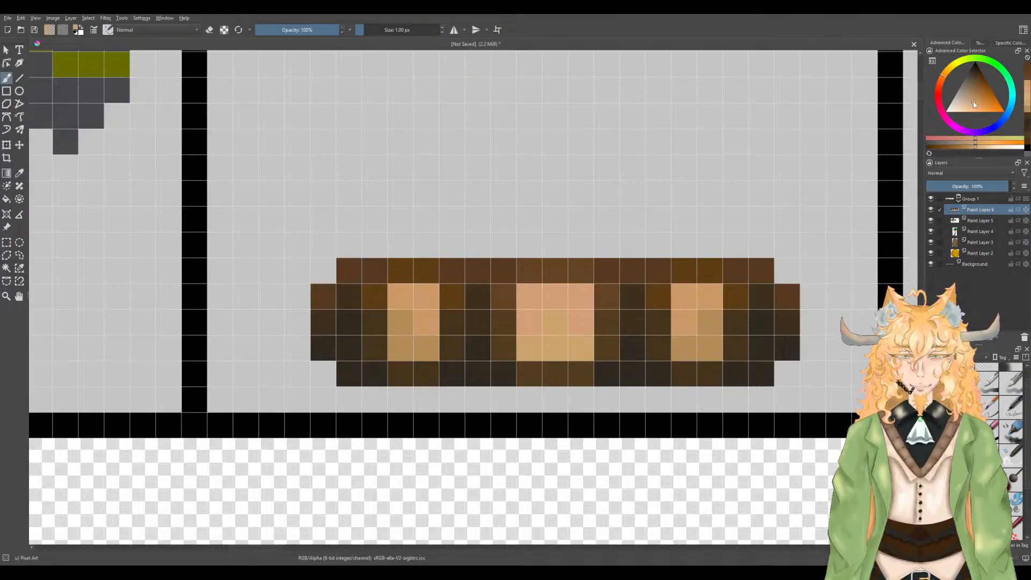
pyautogui.click(976, 106)
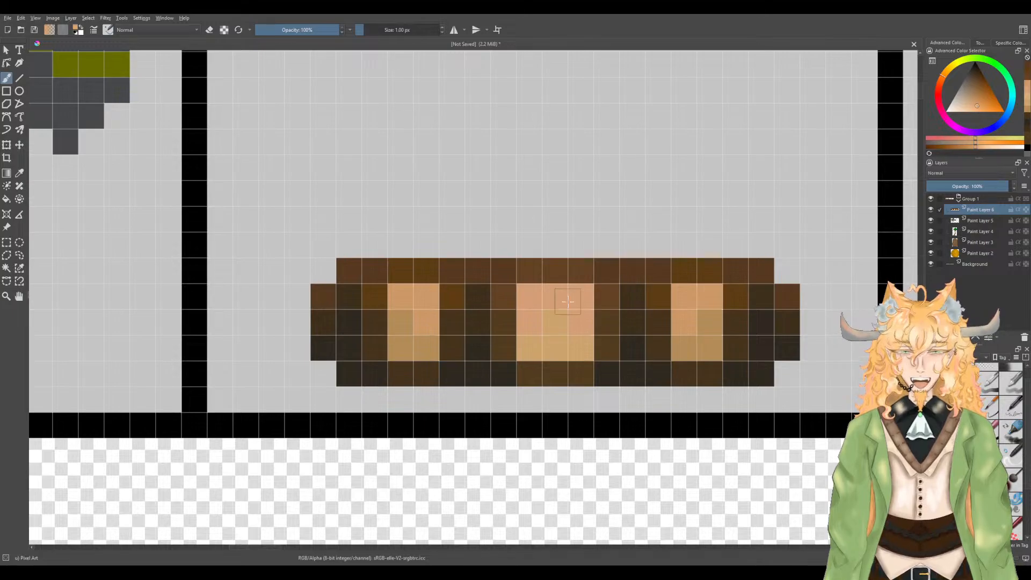
pyautogui.moveTo(529, 318)
pyautogui.mouseDown()
pyautogui.moveTo(542, 301)
pyautogui.moveTo(576, 302)
pyautogui.moveTo(579, 325)
pyautogui.mouseUp()
# Step: Mix a saturated red-orange brush colour for the flames above the log
pyautogui.scroll(-5, 499, 298)
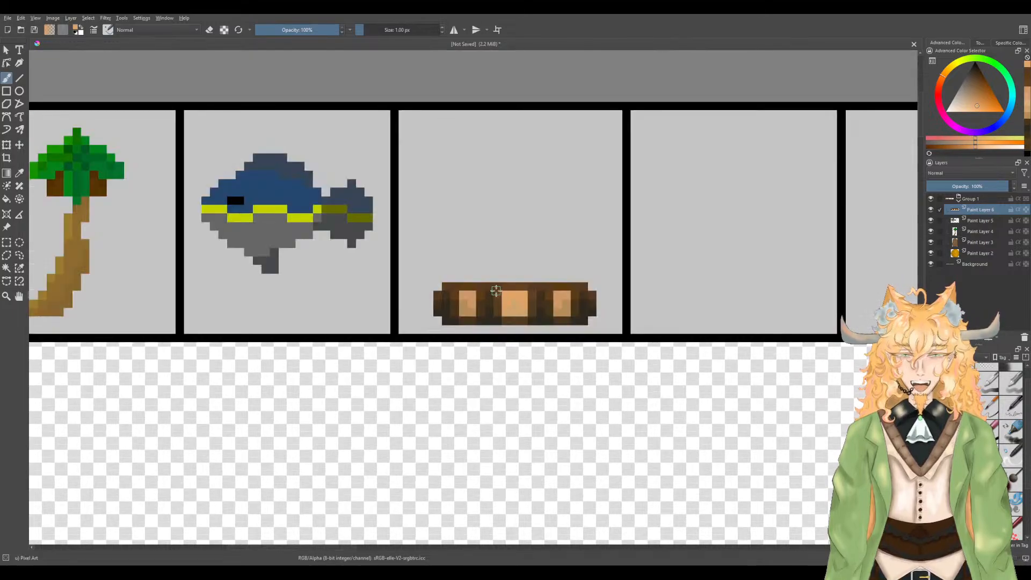
pyautogui.scroll(2, 562, 258)
pyautogui.scroll(-2, 562, 259)
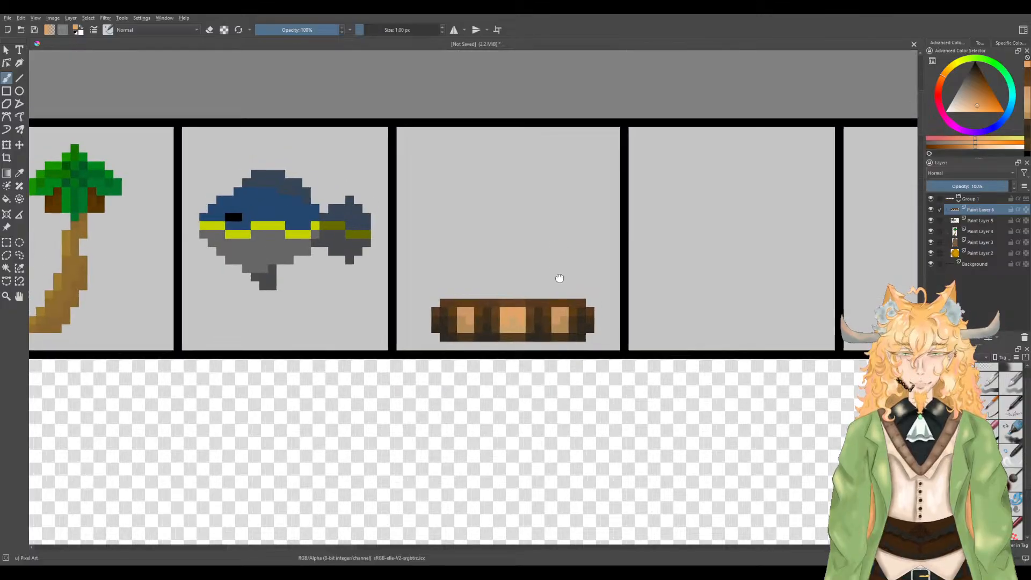
pyautogui.scroll(3, 554, 288)
pyautogui.scroll(-3, 554, 278)
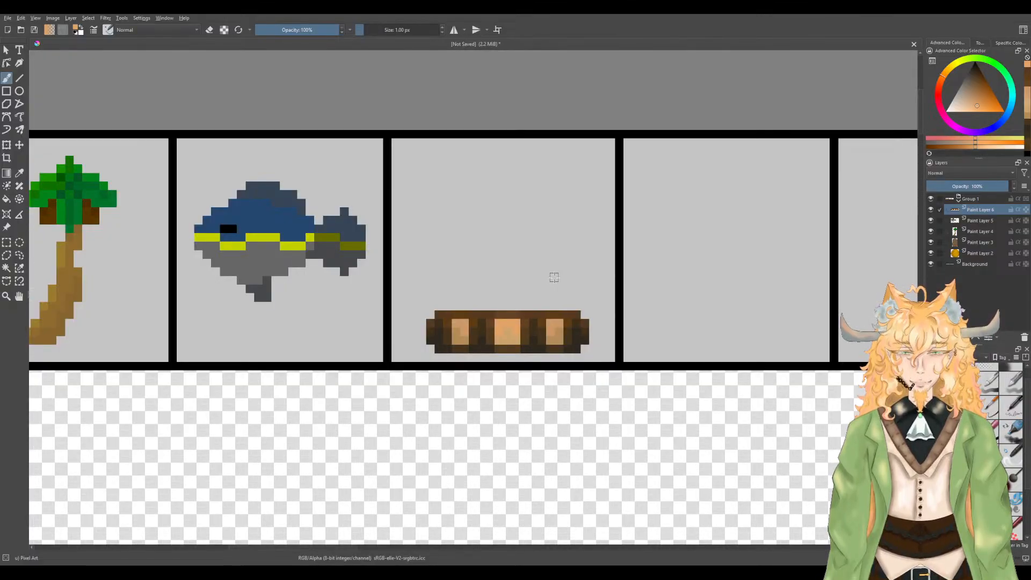
pyautogui.moveTo(984, 100); pyautogui.dragTo(991, 114)
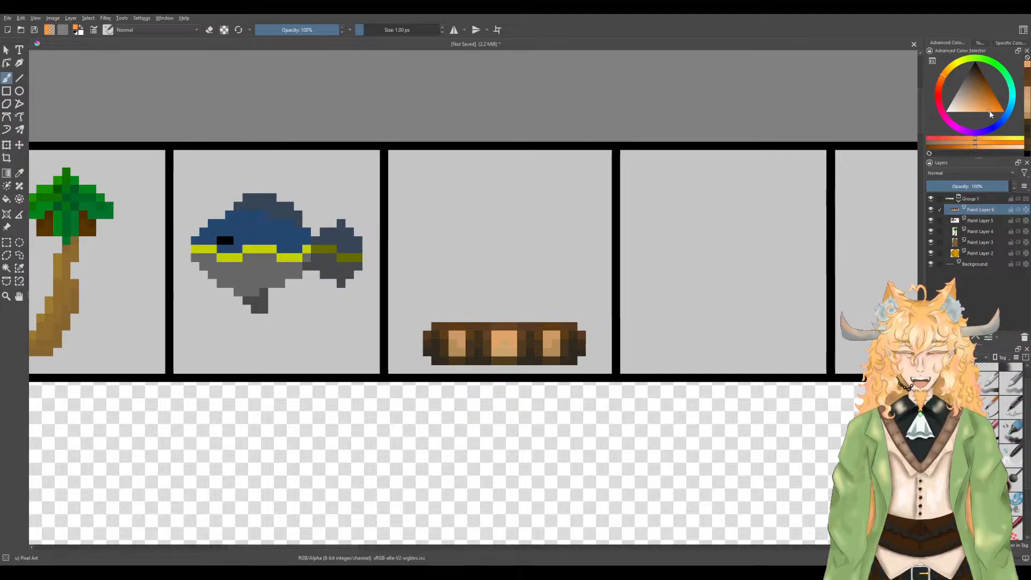
pyautogui.click(939, 92)
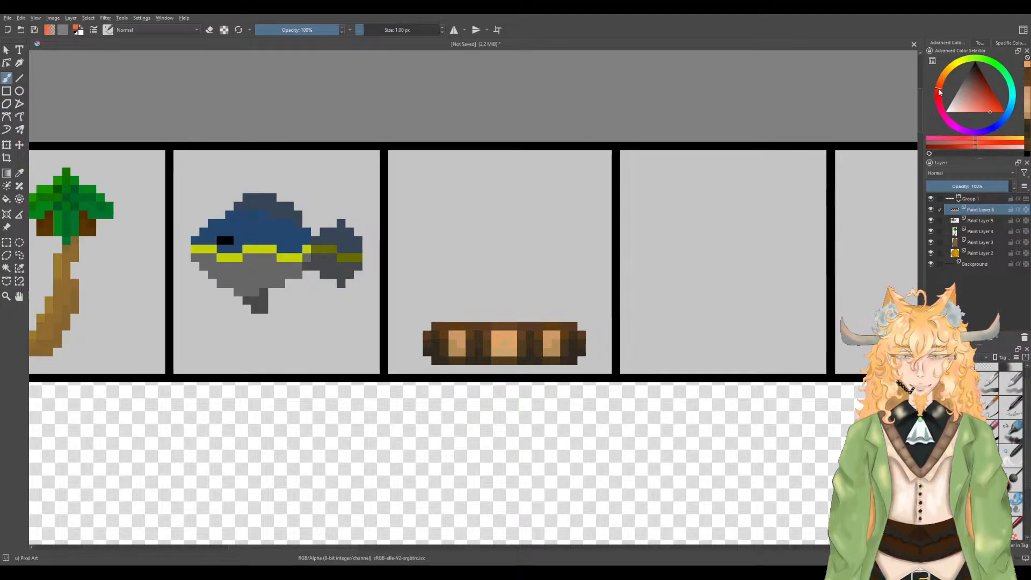
pyautogui.moveTo(939, 86); pyautogui.dragTo(940, 84)
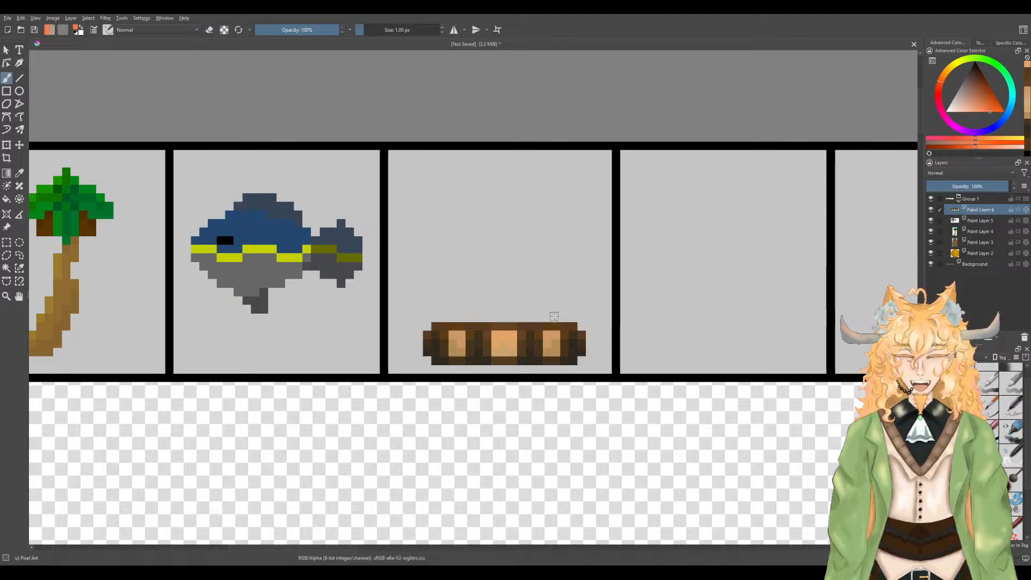
pyautogui.moveTo(558, 318); pyautogui.dragTo(566, 293)
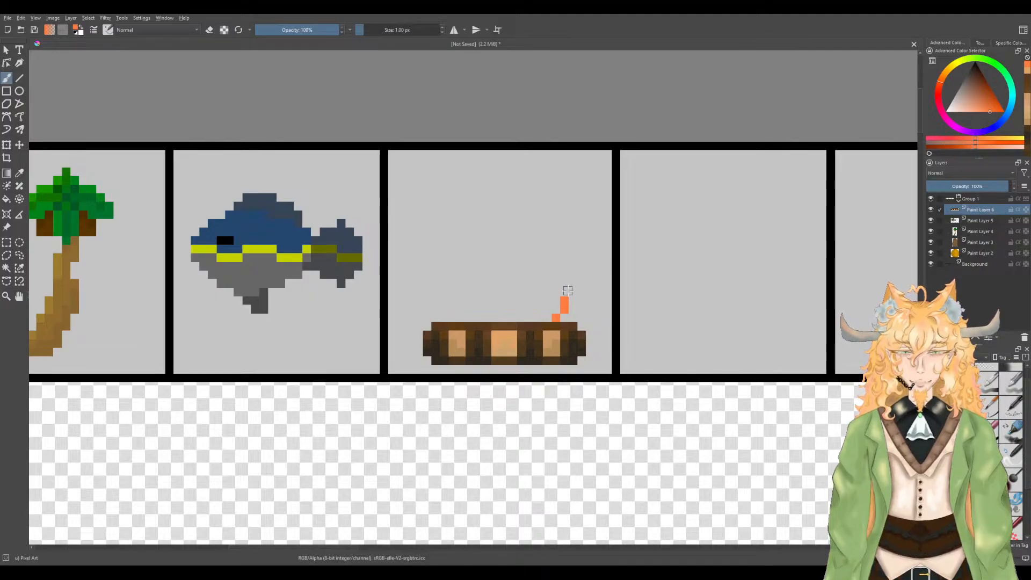
pyautogui.hotkey('ctrl', 'z')
pyautogui.hotkey('ctrl', 'z')
pyautogui.hotkey('ctrl', 'z')
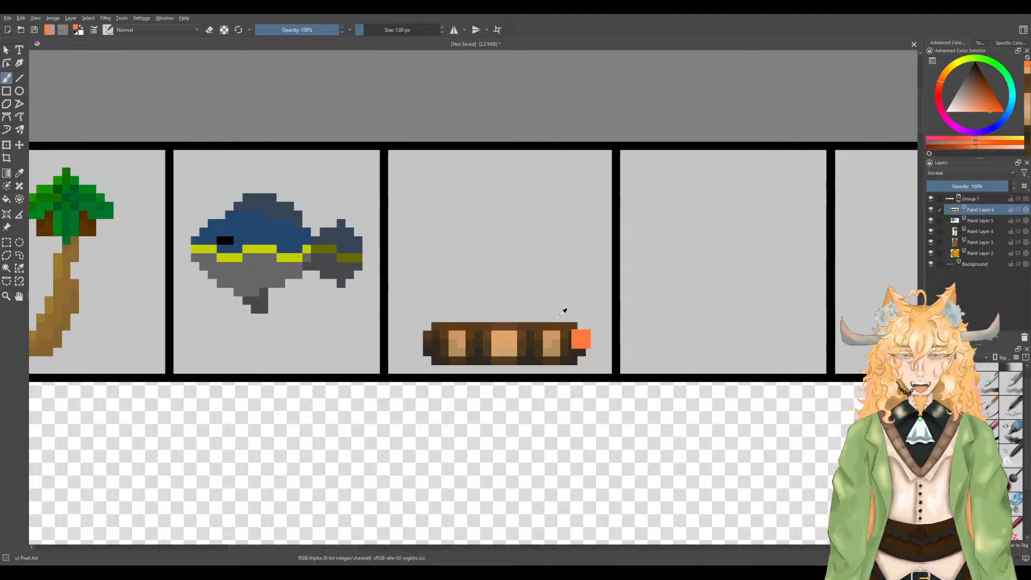
# Step: Paint a solid orange flame with several jagged tongues rising from the top of the log, tallest in the middle
pyautogui.moveTo(563, 319)
pyautogui.mouseDown()
pyautogui.moveTo(547, 314)
pyautogui.moveTo(536, 305)
pyautogui.moveTo(546, 275)
pyautogui.moveTo(534, 264)
pyautogui.moveTo(529, 298)
pyautogui.moveTo(555, 319)
pyautogui.moveTo(535, 303)
pyautogui.mouseUp()
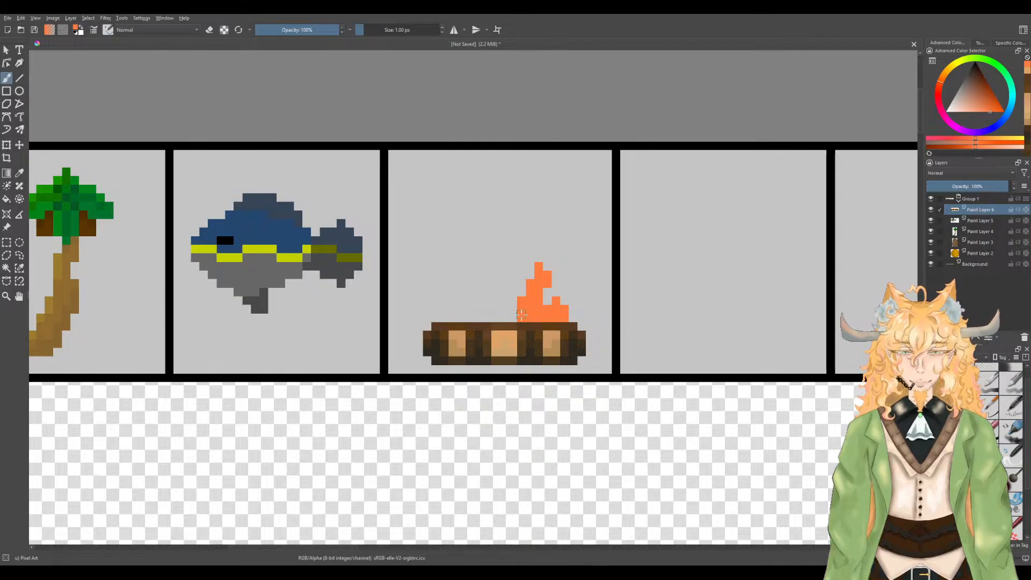
pyautogui.moveTo(514, 302)
pyautogui.mouseDown()
pyautogui.moveTo(520, 254)
pyautogui.moveTo(503, 296)
pyautogui.mouseUp()
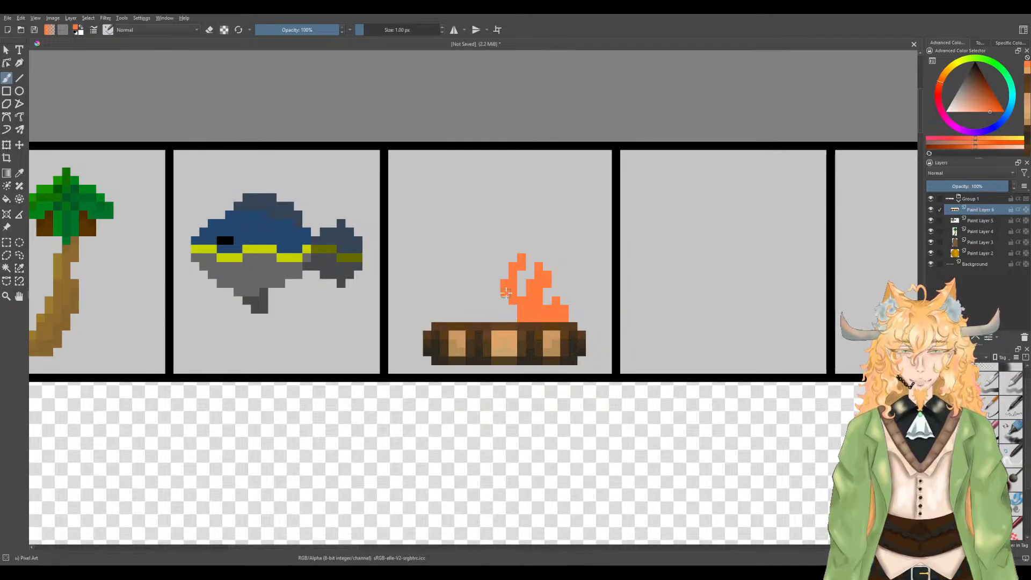
pyautogui.moveTo(511, 250)
pyautogui.mouseDown()
pyautogui.moveTo(493, 238)
pyautogui.moveTo(508, 259)
pyautogui.moveTo(495, 299)
pyautogui.moveTo(508, 317)
pyautogui.moveTo(504, 306)
pyautogui.mouseUp()
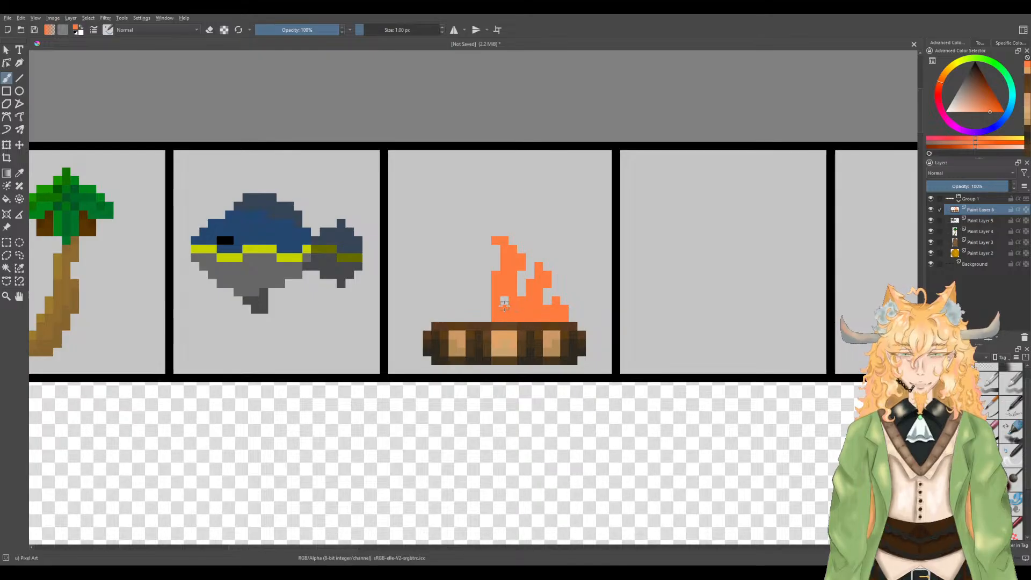
pyautogui.moveTo(444, 319)
pyautogui.mouseDown()
pyautogui.moveTo(461, 293)
pyautogui.moveTo(462, 318)
pyautogui.moveTo(487, 311)
pyautogui.moveTo(479, 285)
pyautogui.moveTo(485, 292)
pyautogui.moveTo(488, 259)
pyautogui.mouseUp()
pyautogui.click(497, 250)
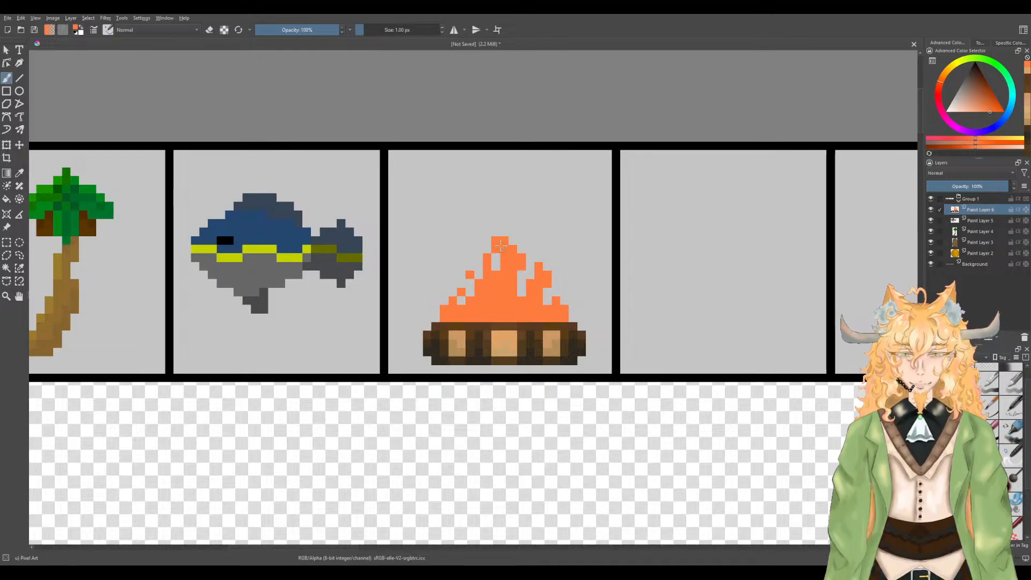
# Step: Reshape the flame's tip and add single orange spark pixels around the tip and right-hand edge
pyautogui.press('e')
pyautogui.click(493, 239)
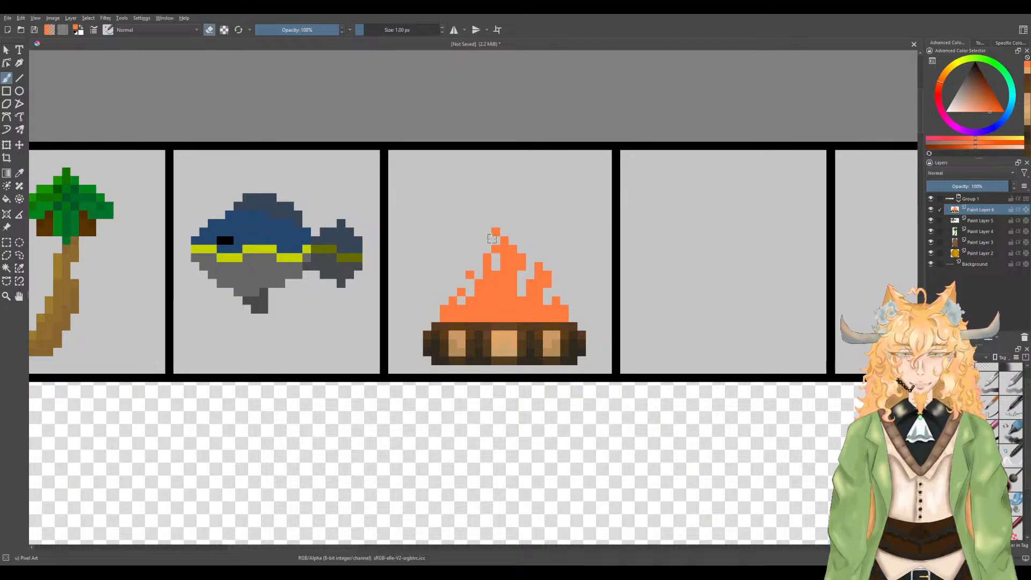
pyautogui.press('e')
pyautogui.click(504, 232)
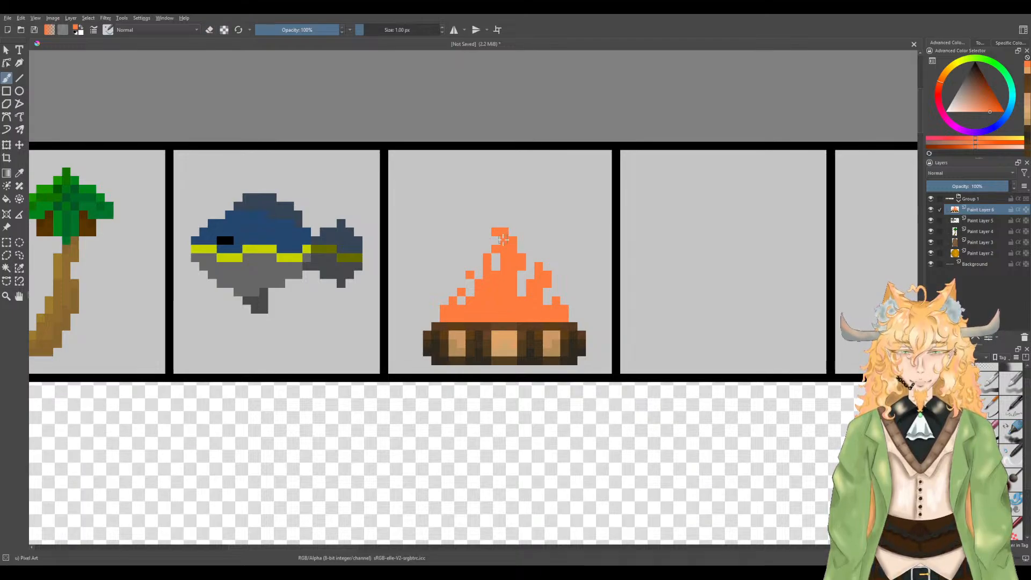
pyautogui.click(487, 223)
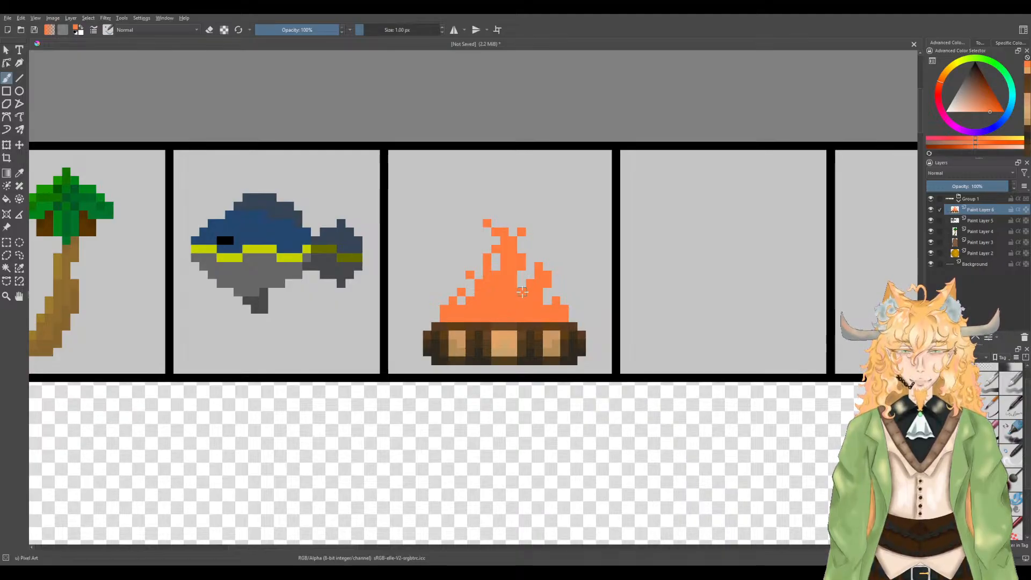
pyautogui.click(531, 250)
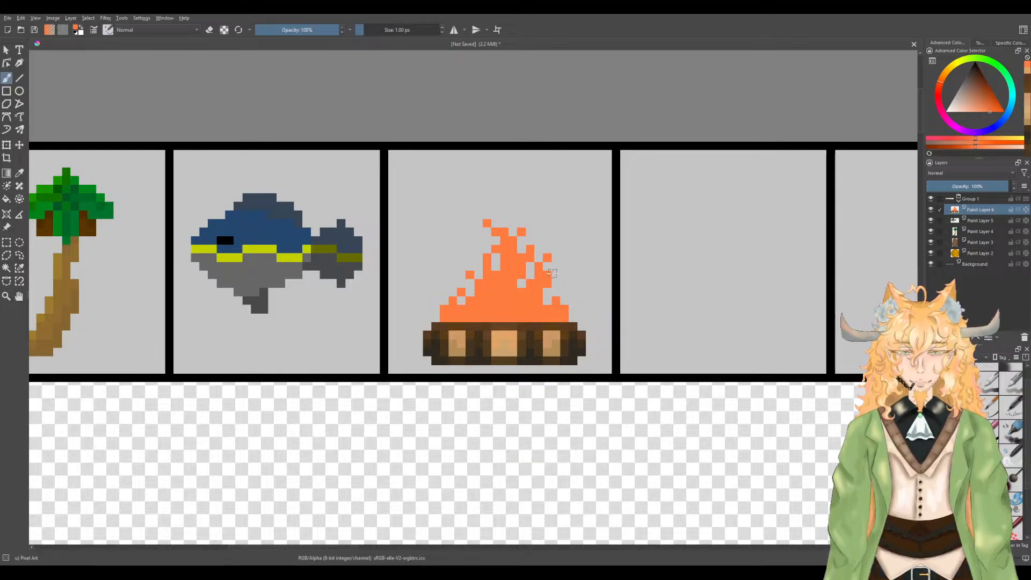
pyautogui.click(565, 293)
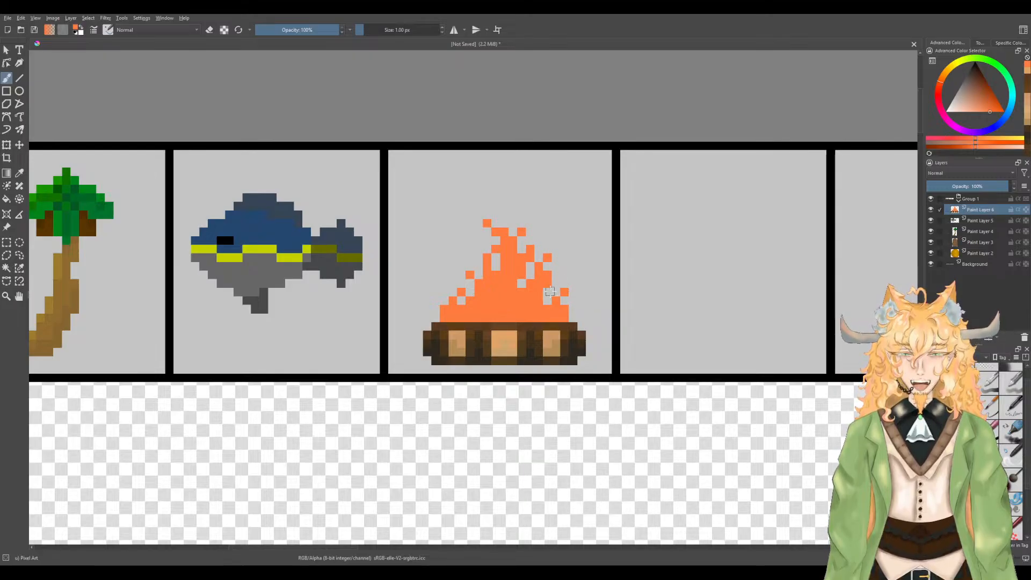
pyautogui.click(556, 266)
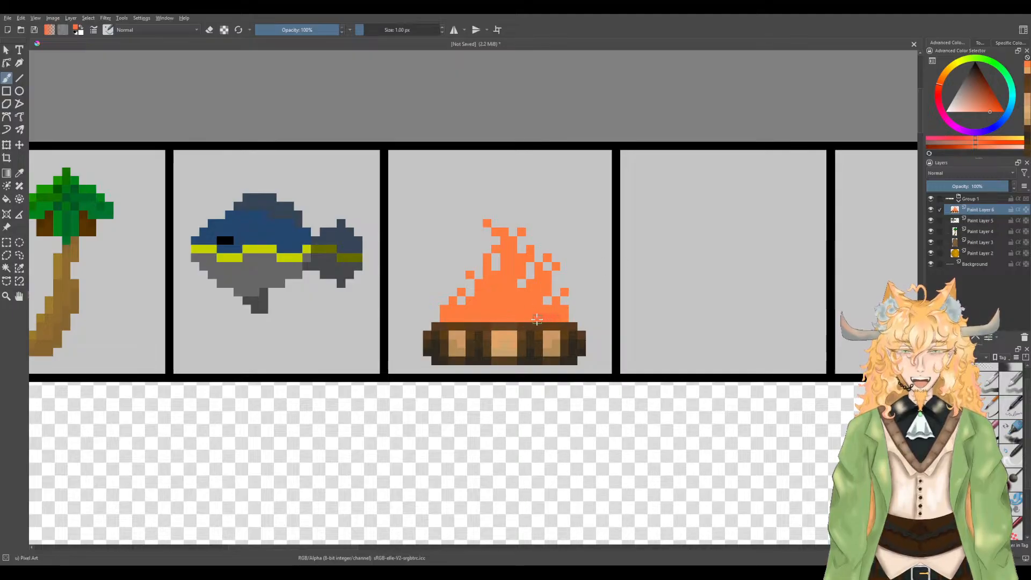
# Step: Shade the flame's inner body in a redder orange and its outer pixels and sparks in a lighter orange
pyautogui.moveTo(529, 314)
pyautogui.mouseDown()
pyautogui.moveTo(497, 315)
pyautogui.moveTo(498, 300)
pyautogui.mouseUp()
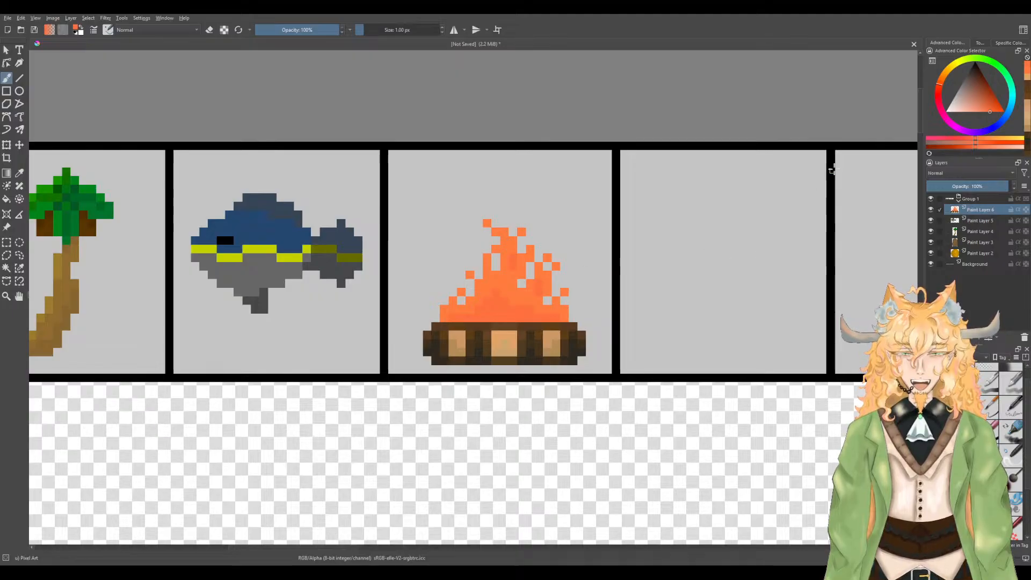
pyautogui.press('p')
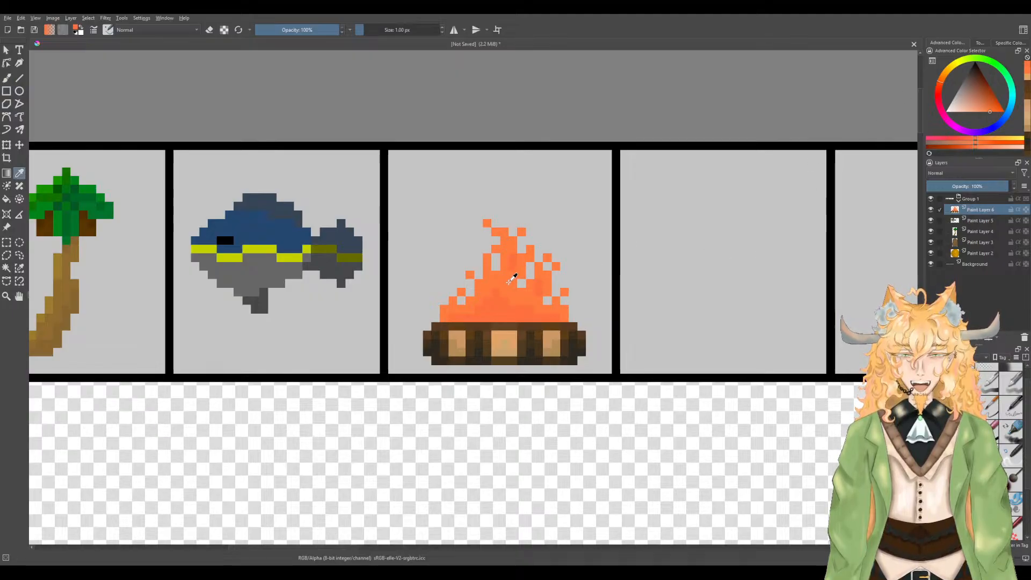
pyautogui.press('b')
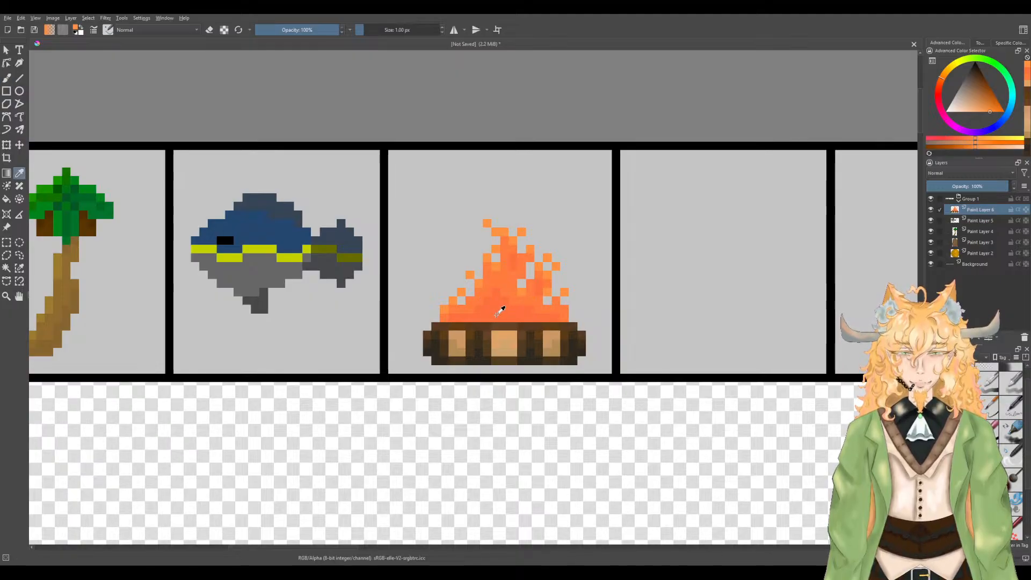
# Step: Refine the flame's shading with the red-orange sampled from its base and the light orange sampled near its right tongue
pyautogui.keyDown('ctrl'); pyautogui.click(495, 312); pyautogui.keyUp('ctrl')
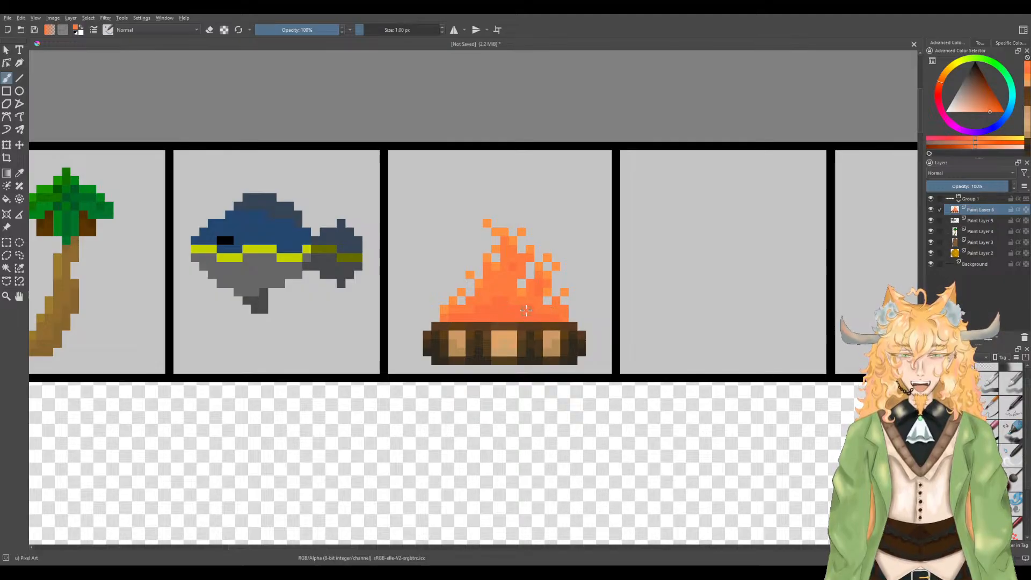
pyautogui.press('p')
pyautogui.click(524, 292)
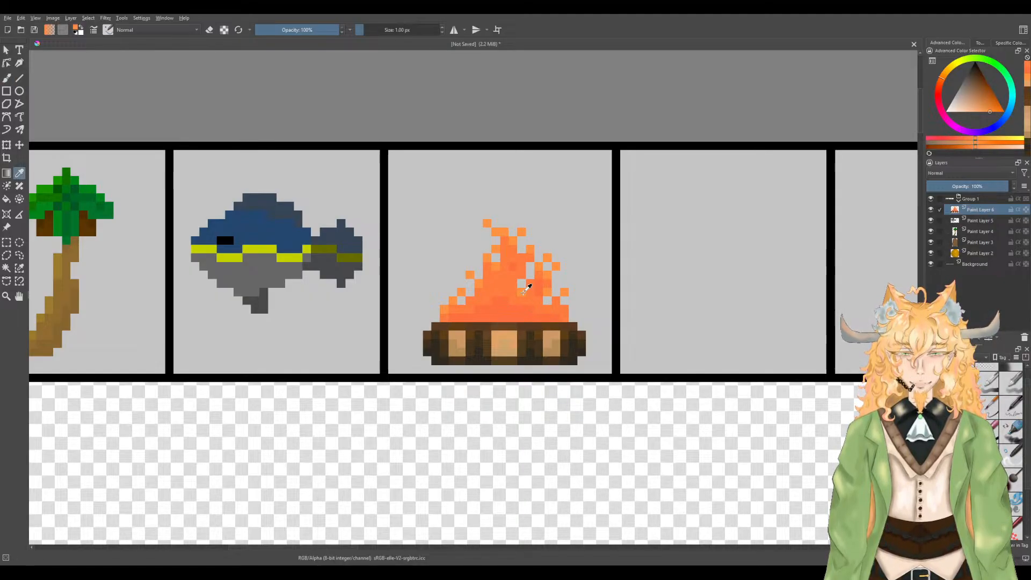
pyautogui.press('b')
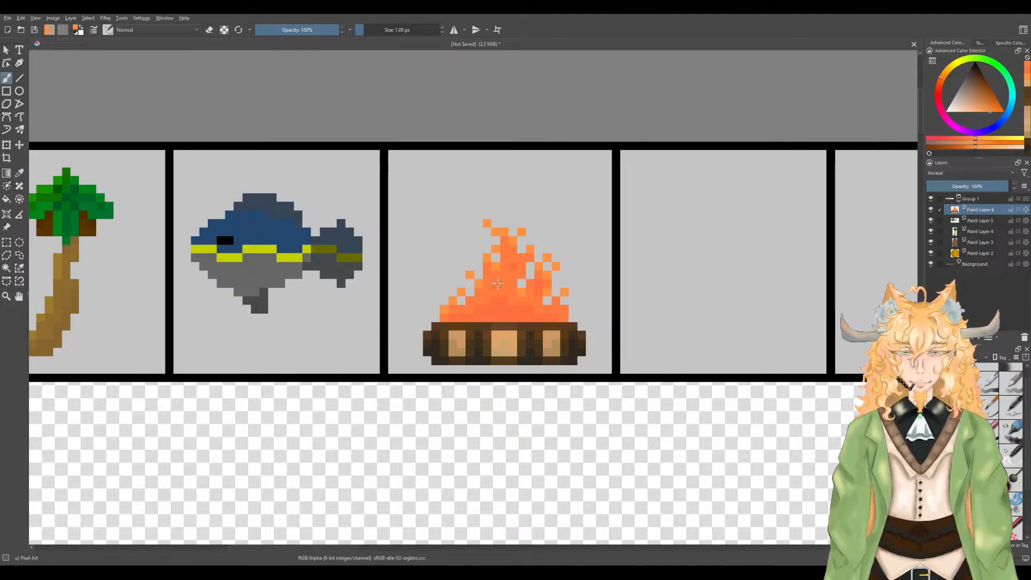
# Step: Even out the middle of the flame using the orange sampled from its core
pyautogui.scroll(-1, 569, 284)
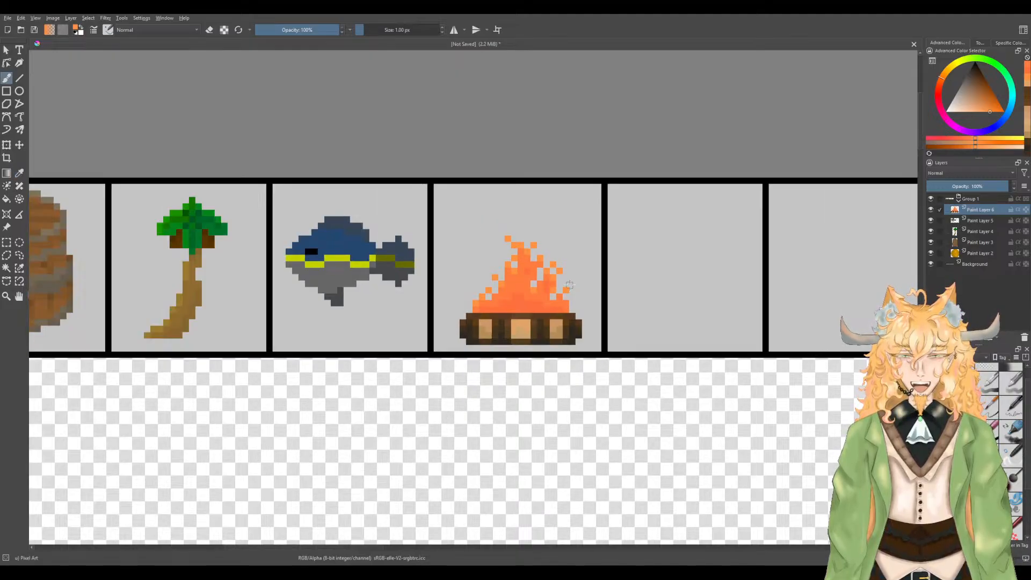
pyautogui.scroll(-2, 569, 285)
pyautogui.scroll(1, 591, 295)
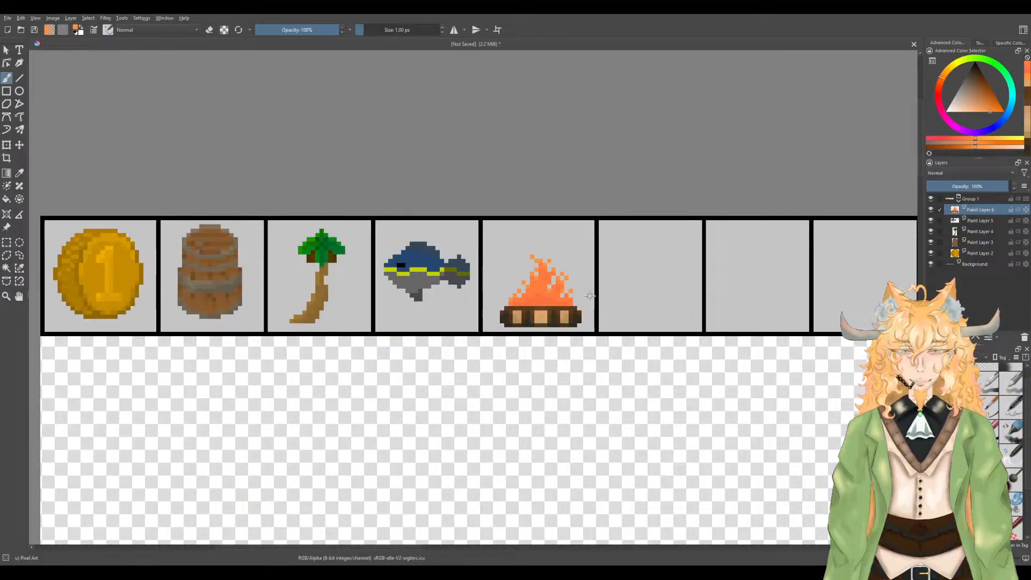
pyautogui.scroll(3, 590, 296)
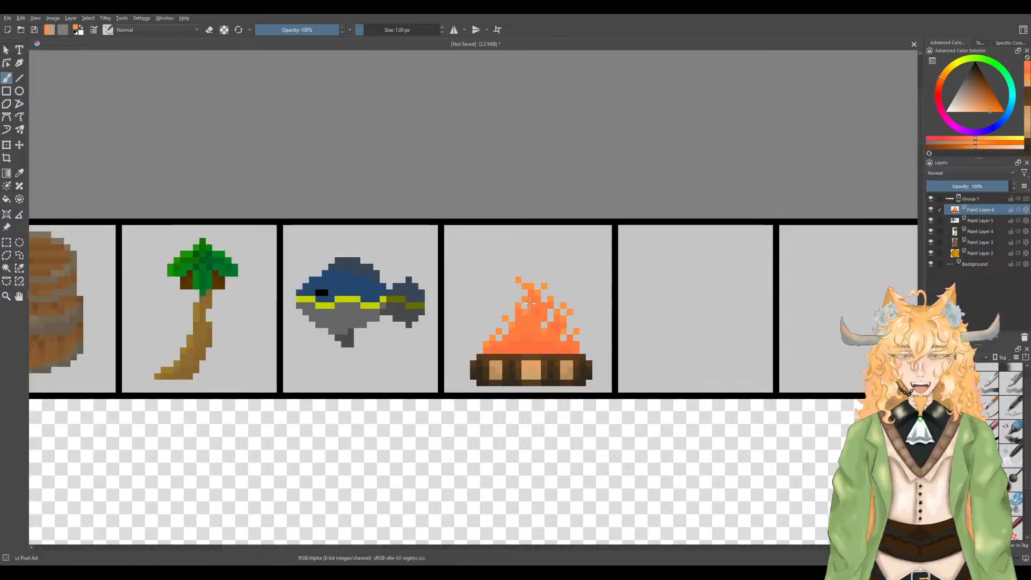
pyautogui.scroll(-3, 521, 292)
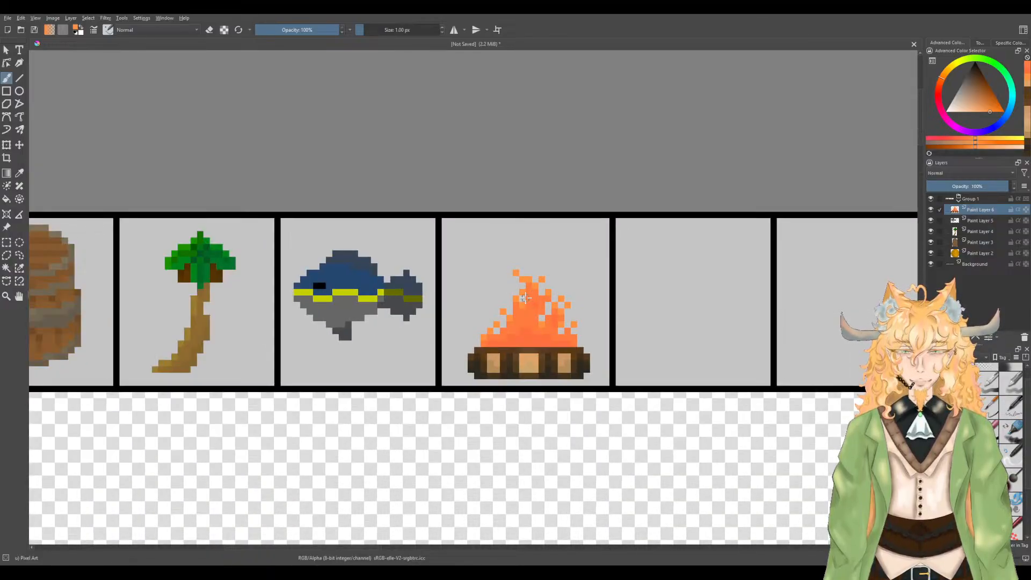
pyautogui.scroll(1, 530, 301)
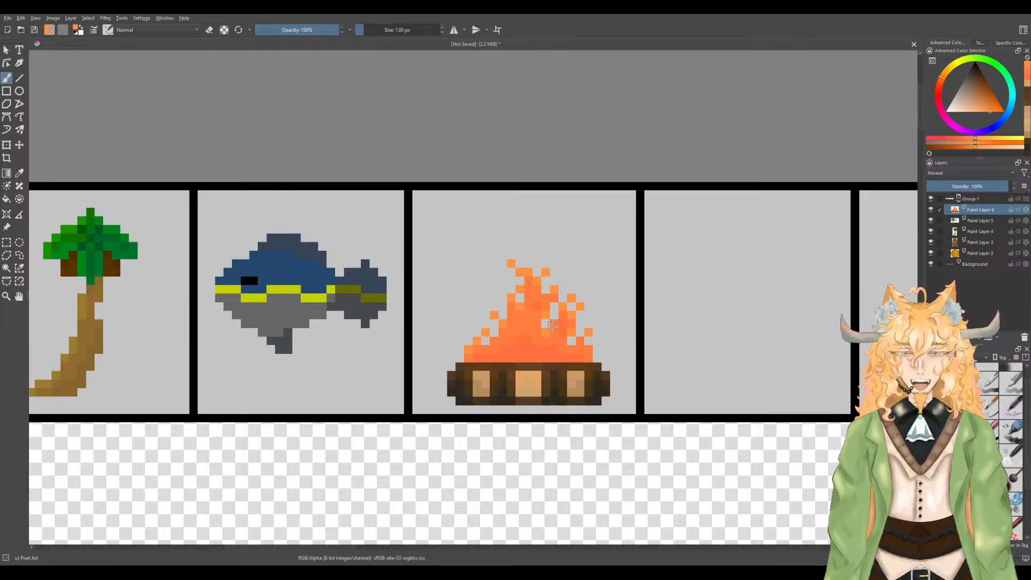
pyautogui.press('p')
pyautogui.click(531, 324)
pyautogui.press('b')
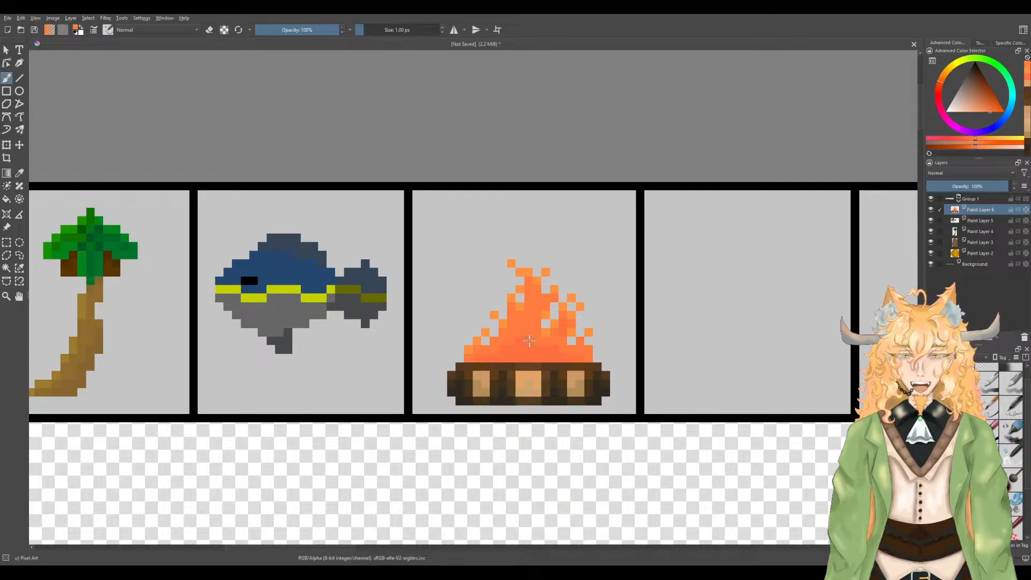
# Step: Blend the flame's core and right tongue using the red-orange sampled from its middle and the lighter orange sampled beside the tongue
pyautogui.press('p')
pyautogui.click(531, 336)
pyautogui.press('b')
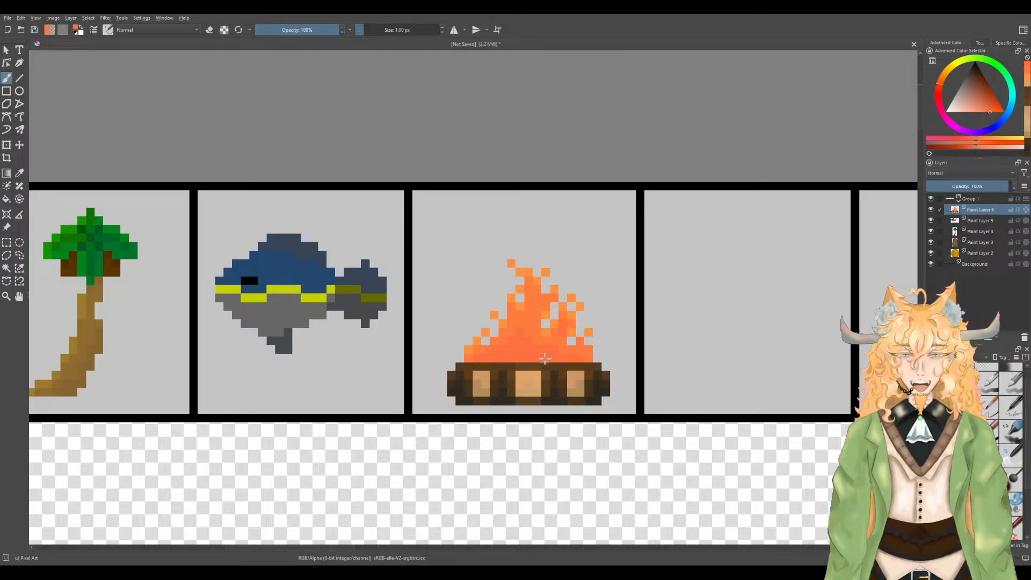
pyautogui.press('p')
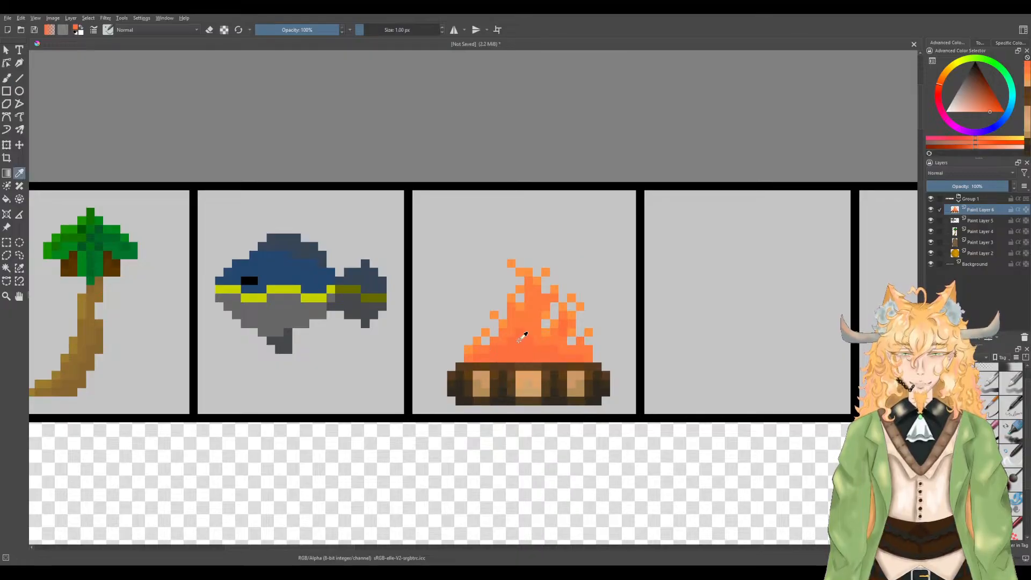
pyautogui.click(549, 311)
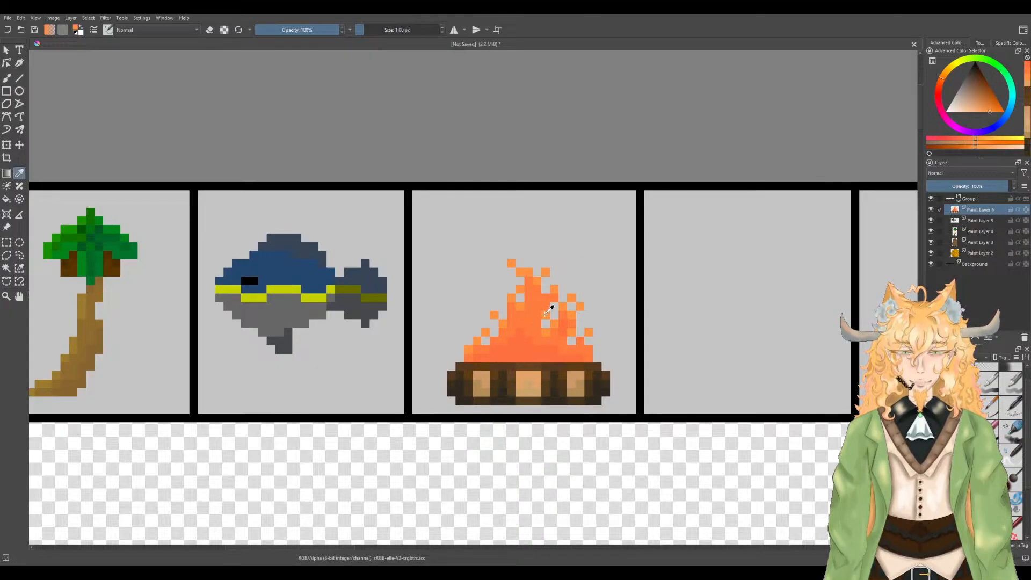
pyautogui.press('b')
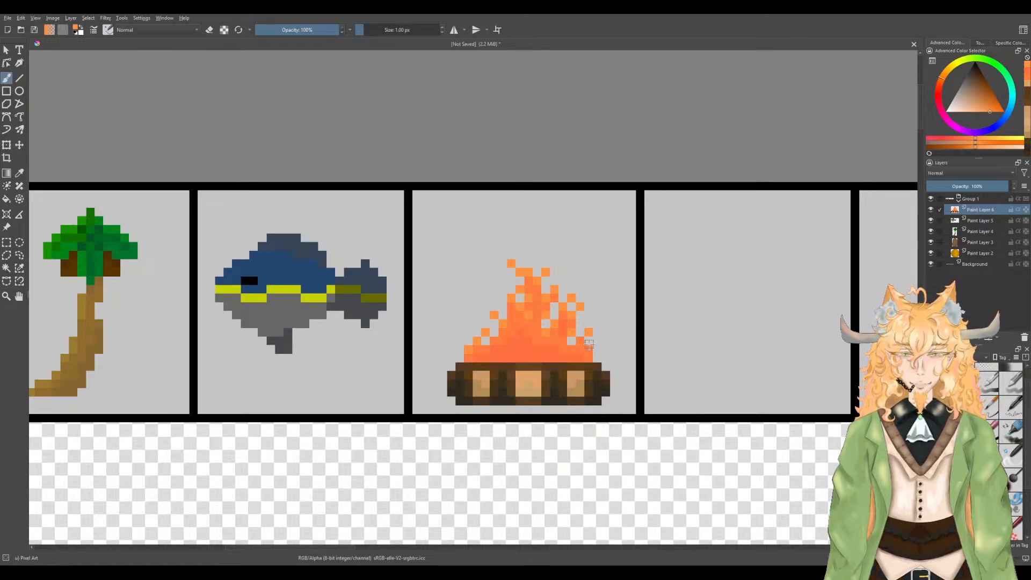
pyautogui.scroll(-2, 589, 343)
pyautogui.scroll(5, 591, 344)
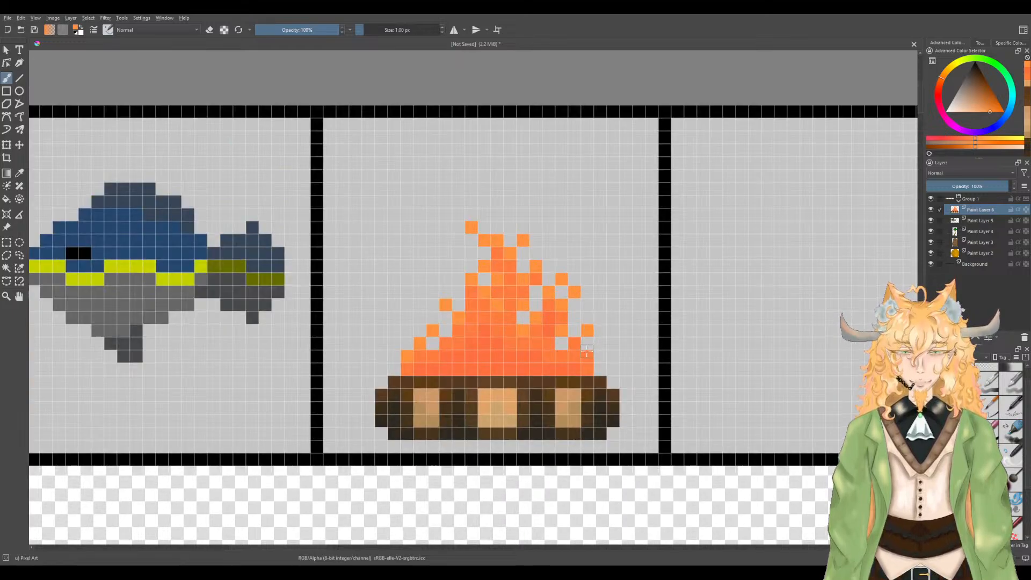
pyautogui.scroll(-5, 586, 363)
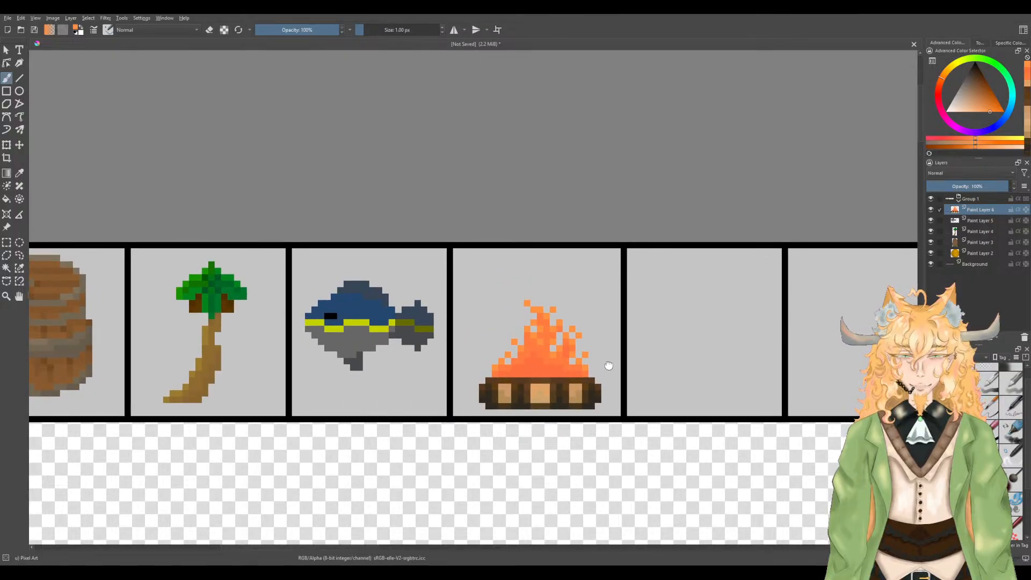
pyautogui.scroll(1, 605, 362)
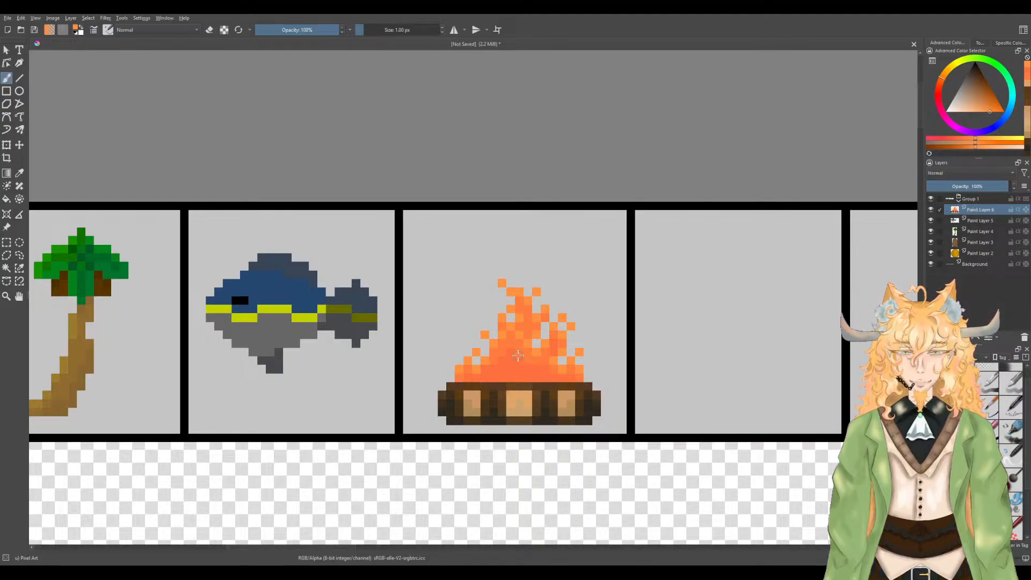
# Step: Touch up the middle of the flame with the red-orange sampled from its core and the eraser
pyautogui.keyDown('ctrl'); pyautogui.click(520, 343); pyautogui.keyUp('ctrl')
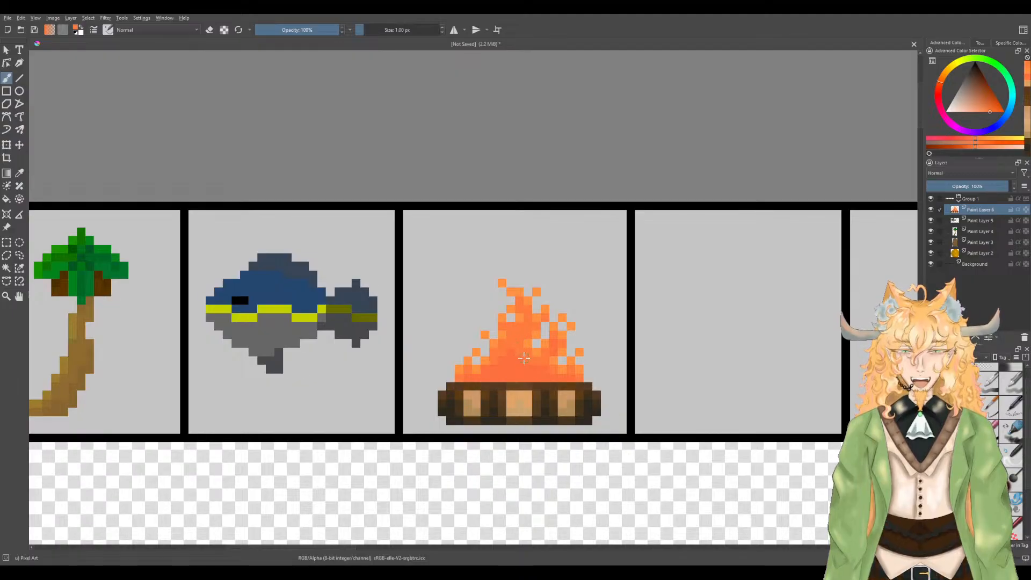
pyautogui.press('e')
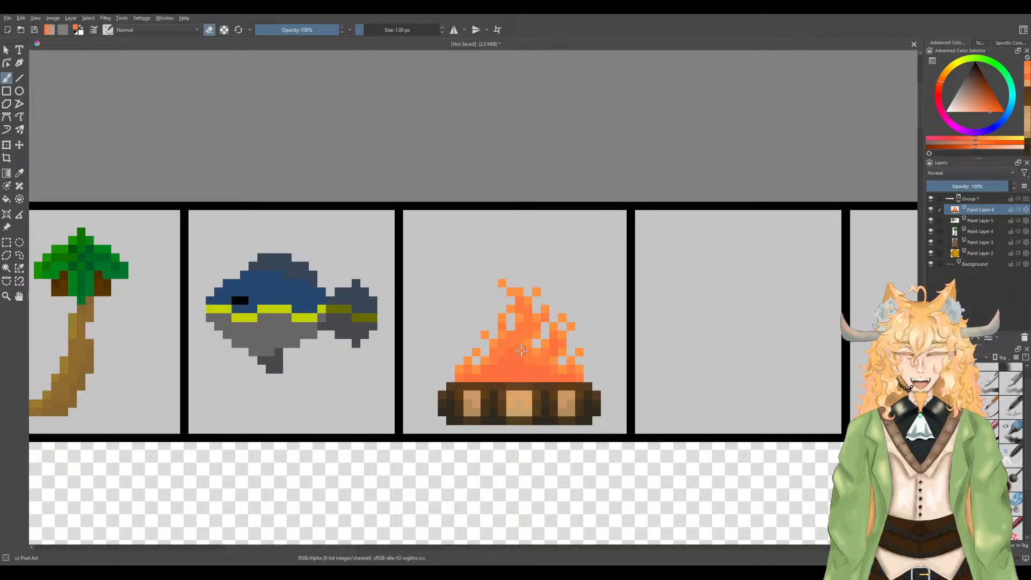
pyautogui.scroll(-2, 521, 351)
pyautogui.scroll(1, 511, 342)
pyautogui.press('p')
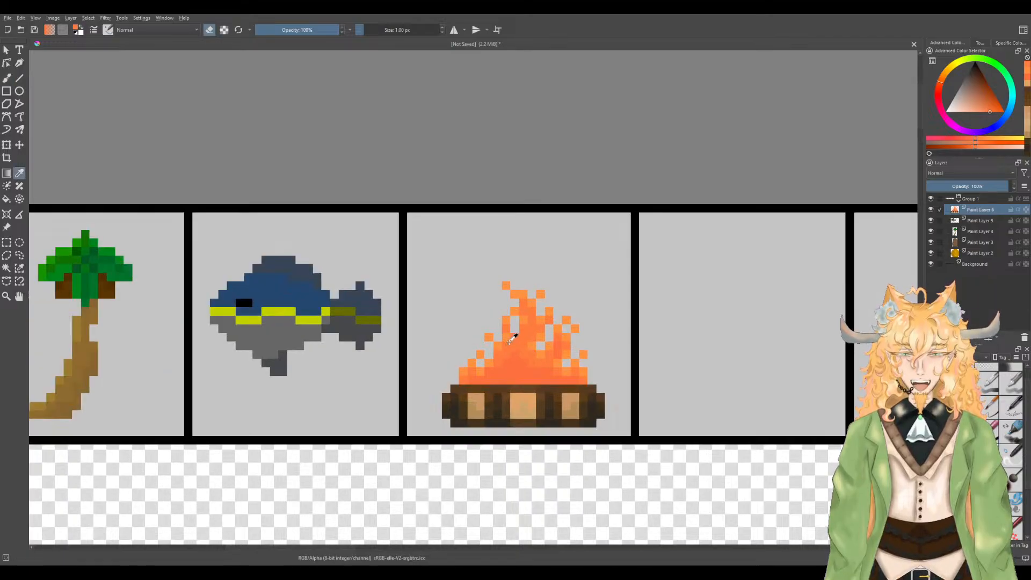
pyautogui.press('b')
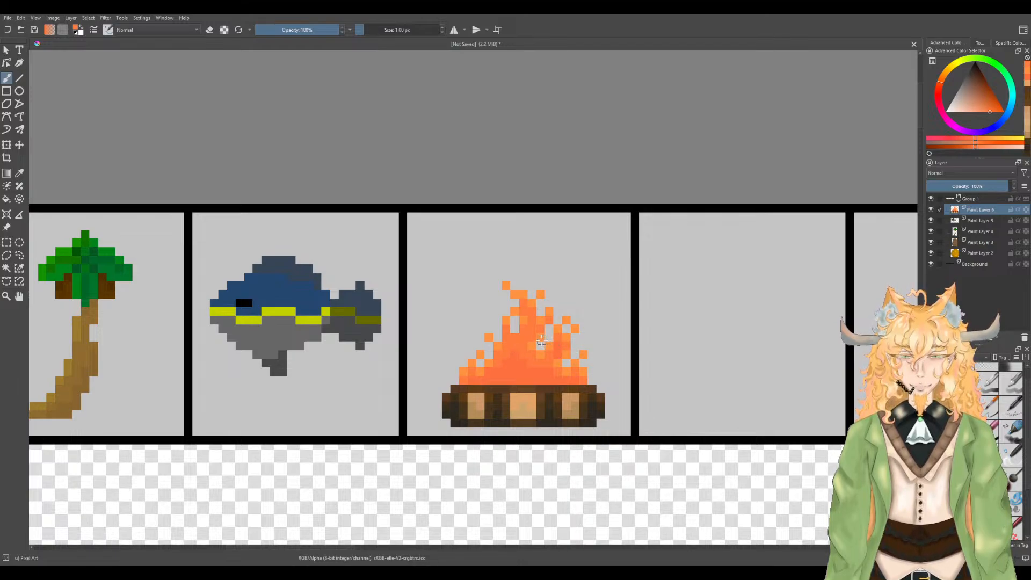
# Step: Sample the orange of the flame's left spark and add another spark pixel along the left edge
pyautogui.press('e')
pyautogui.press('p')
pyautogui.click(490, 336)
pyautogui.press('b')
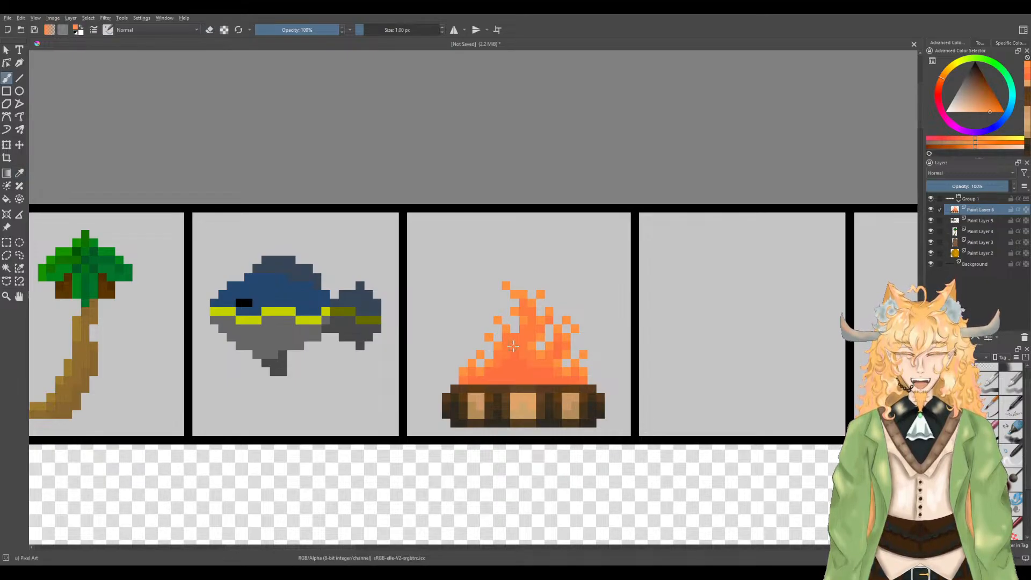
pyautogui.keyDown('ctrl'); pyautogui.scroll(-1, 520, 355); pyautogui.keyUp('ctrl')
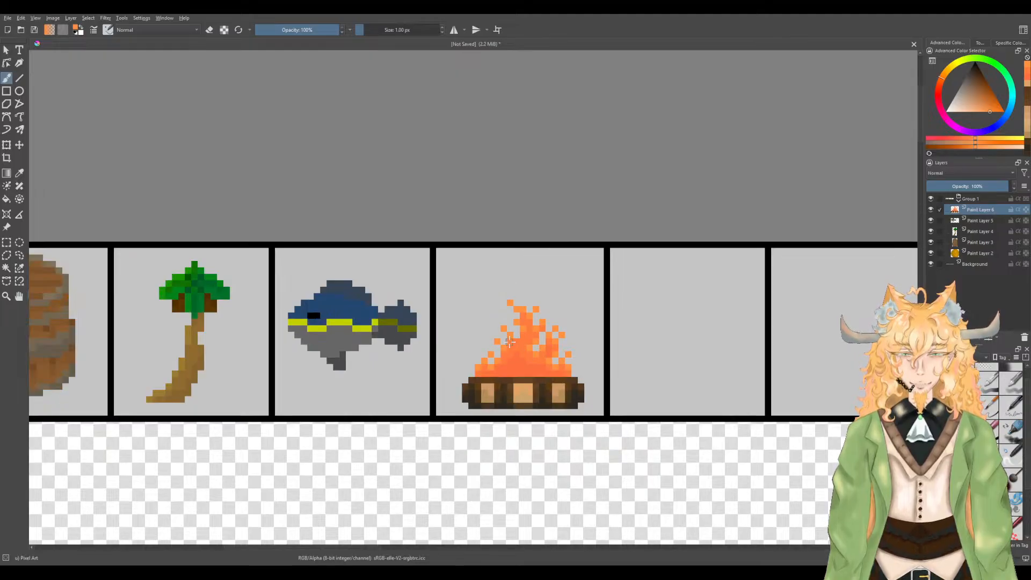
pyautogui.keyDown('ctrl'); pyautogui.scroll(2, 511, 341); pyautogui.keyUp('ctrl')
pyautogui.keyDown('ctrl'); pyautogui.scroll(-1, 510, 341); pyautogui.keyUp('ctrl')
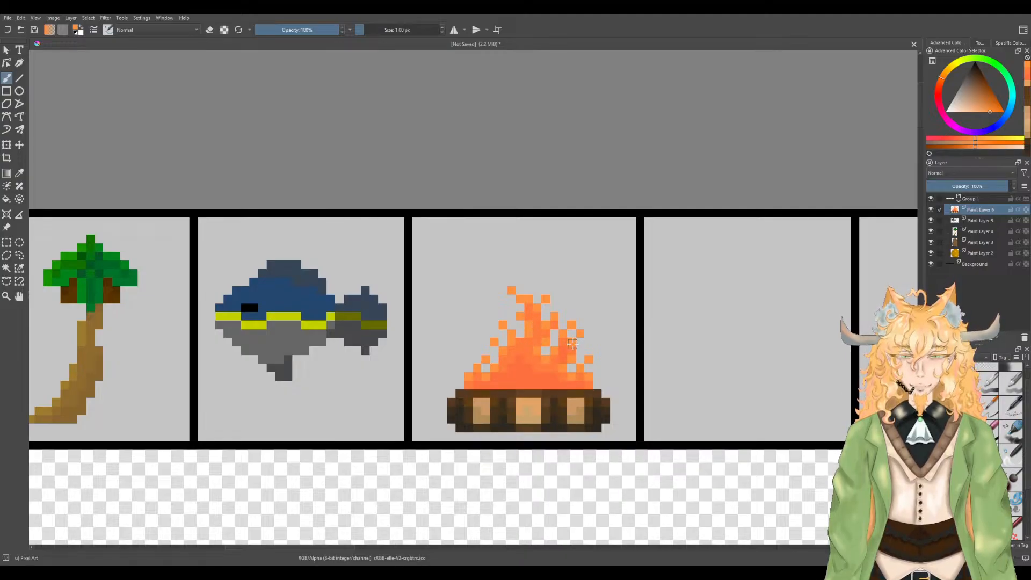
pyautogui.scroll(-1, 572, 344)
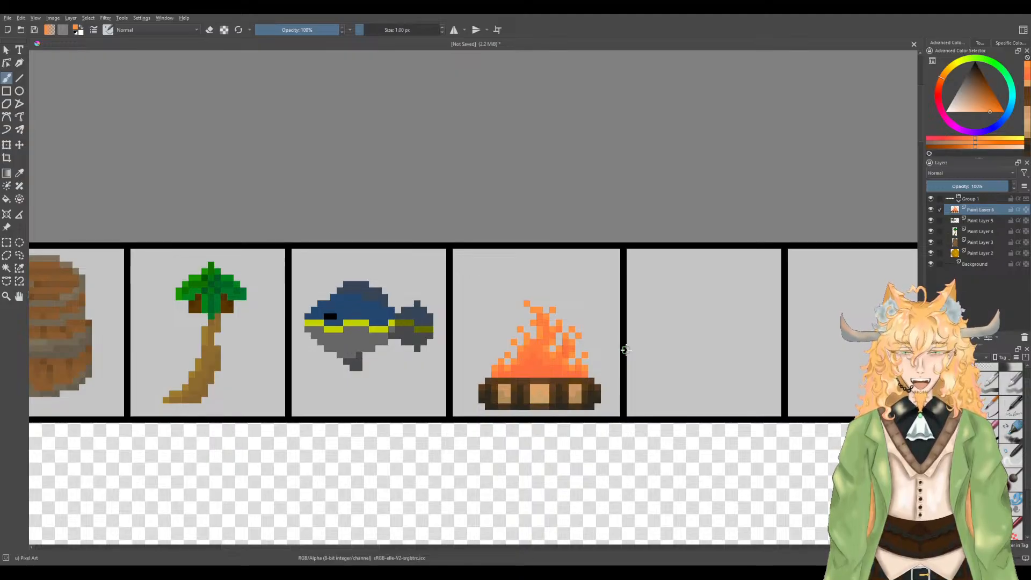
# Step: Move the campfire up in its frame and erase the stray brown stroke below it on Paint Layer 5
pyautogui.press('t')
pyautogui.moveTo(535, 369); pyautogui.dragTo(537, 333)
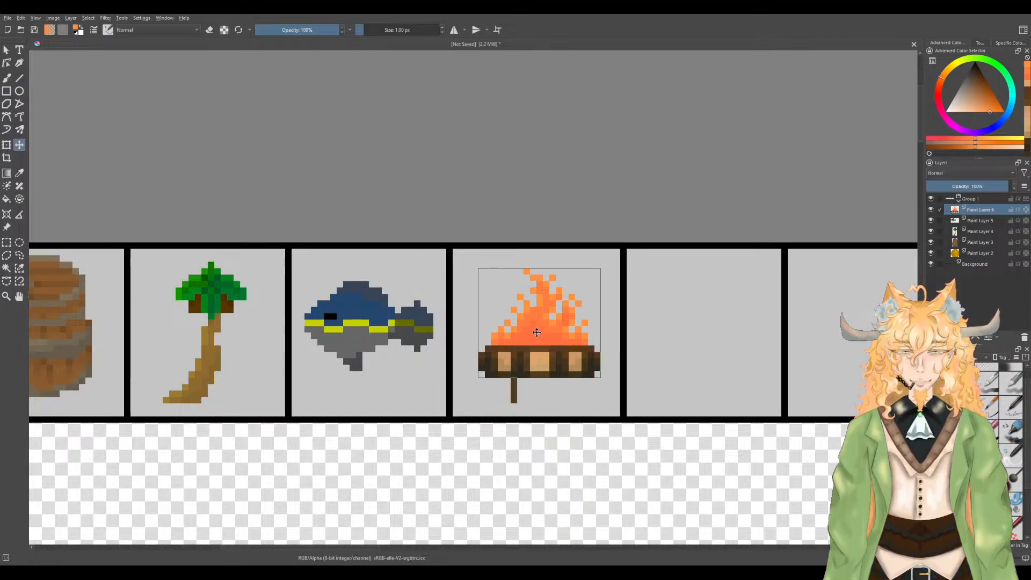
pyautogui.click(979, 222)
pyautogui.press('e')
pyautogui.press('b')
pyautogui.moveTo(513, 379); pyautogui.dragTo(516, 404)
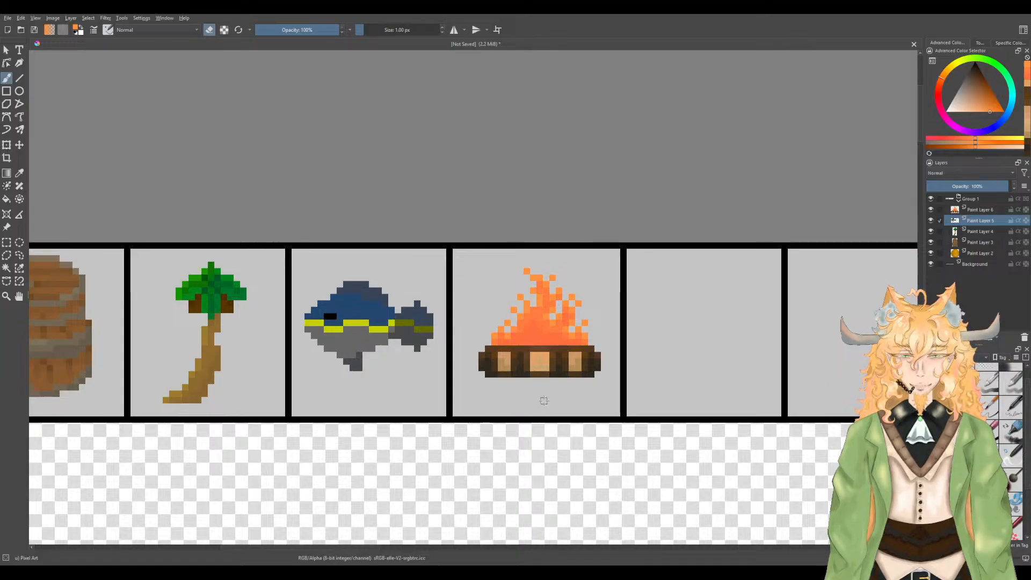
# Step: Move the campfire on Paint Layer 6 slightly down and to the left to center it in its frame
pyautogui.press('t')
pyautogui.click(978, 209)
pyautogui.moveTo(562, 354); pyautogui.dragTo(557, 360)
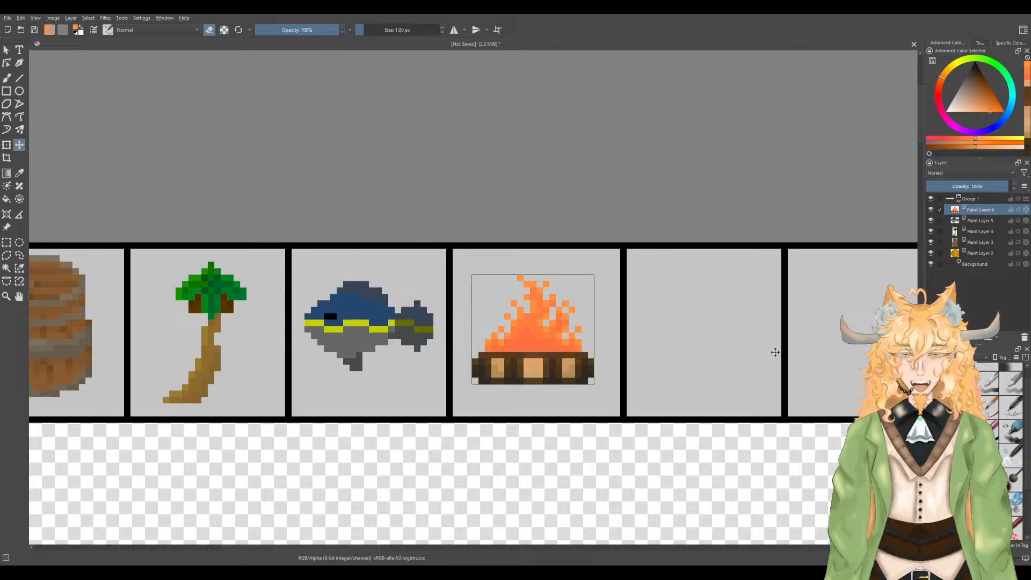
# Step: Add a new paint layer above the campfire's layer and set the brush color to black
pyautogui.press('Insert')
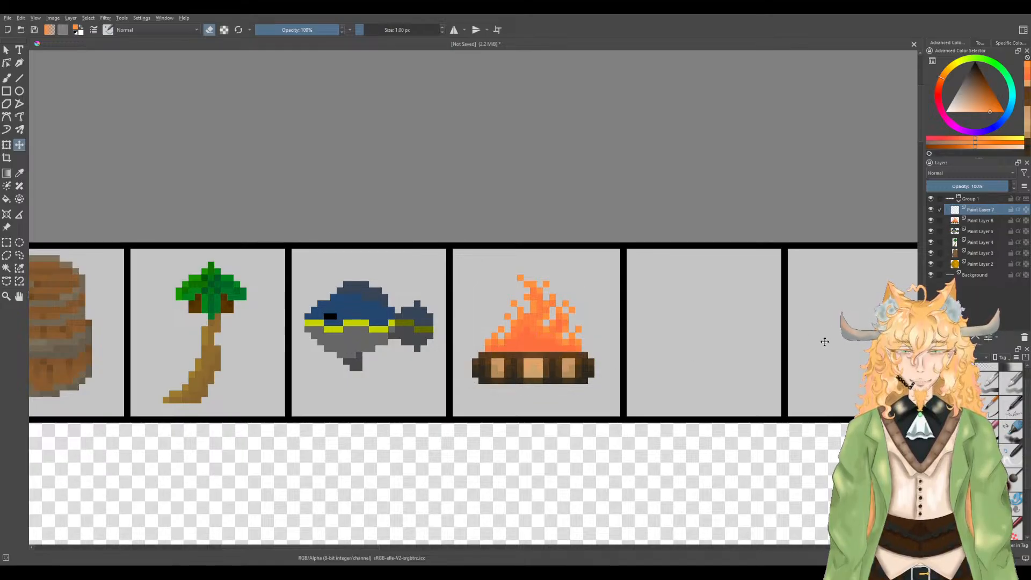
pyautogui.scroll(-2, 595, 341)
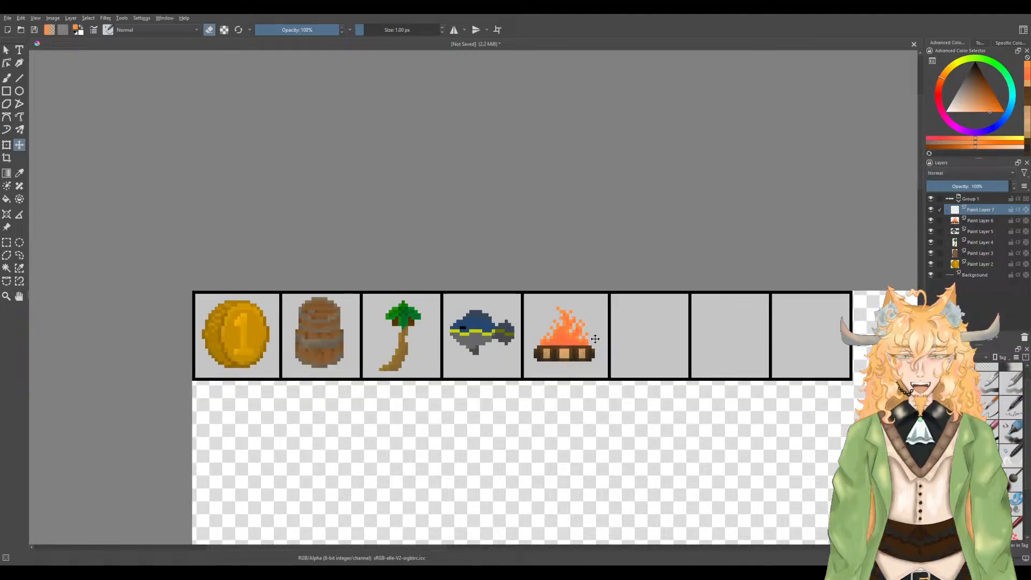
pyautogui.scroll(1, 599, 341)
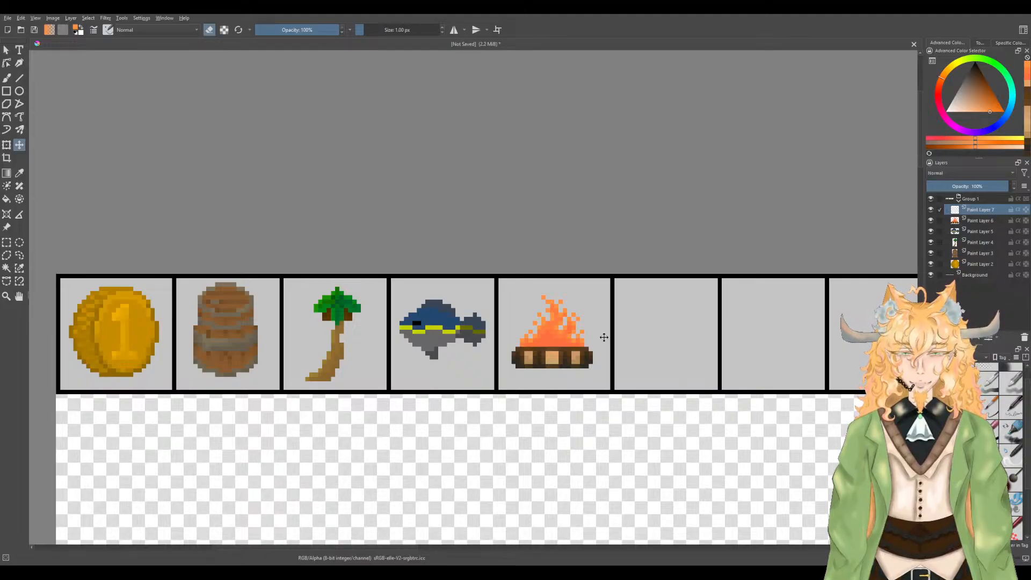
pyautogui.scroll(6, 652, 345)
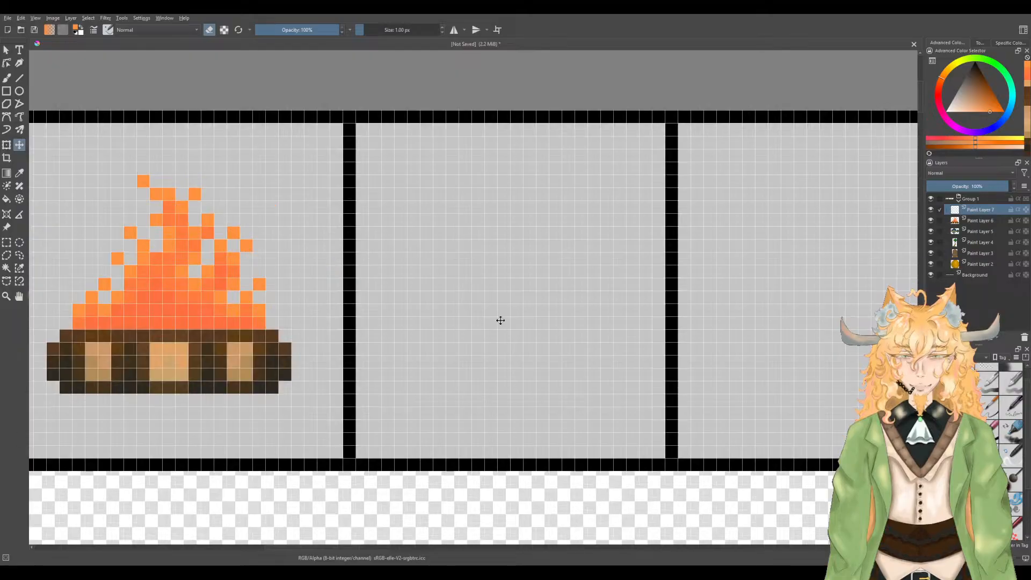
pyautogui.moveTo(520, 315); pyautogui.dragTo(489, 323)
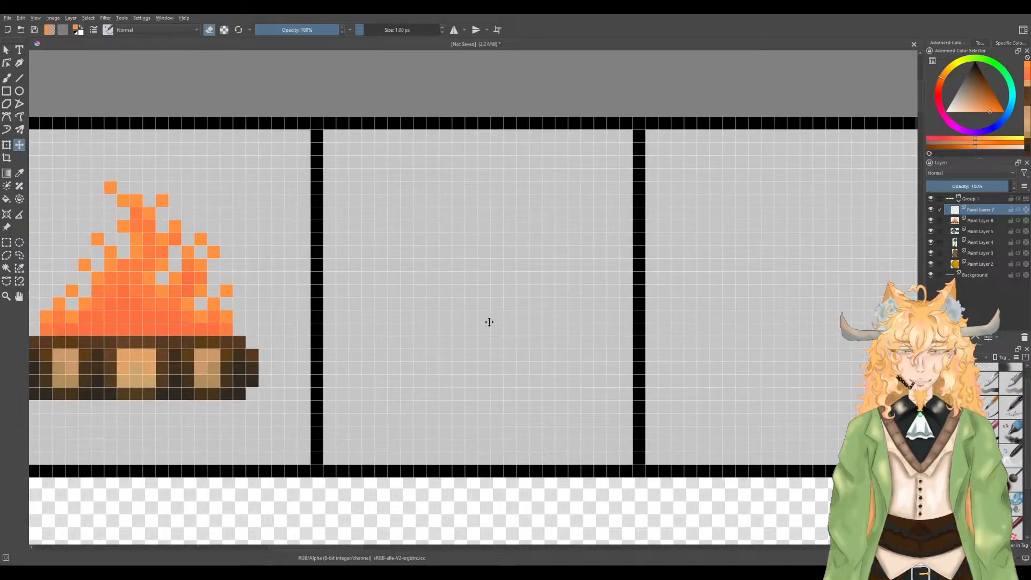
pyautogui.scroll(-2, 489, 321)
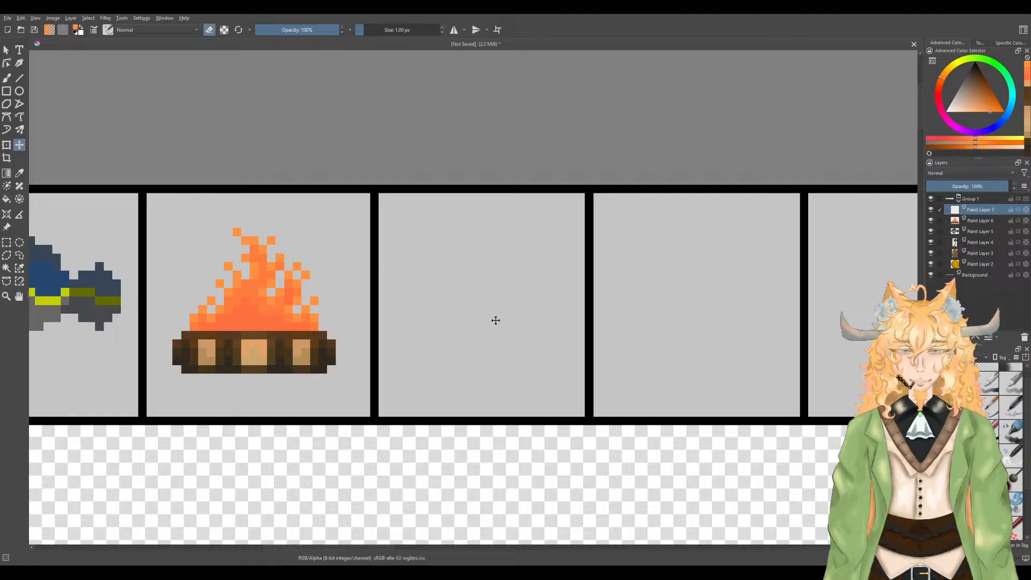
pyautogui.click(975, 63)
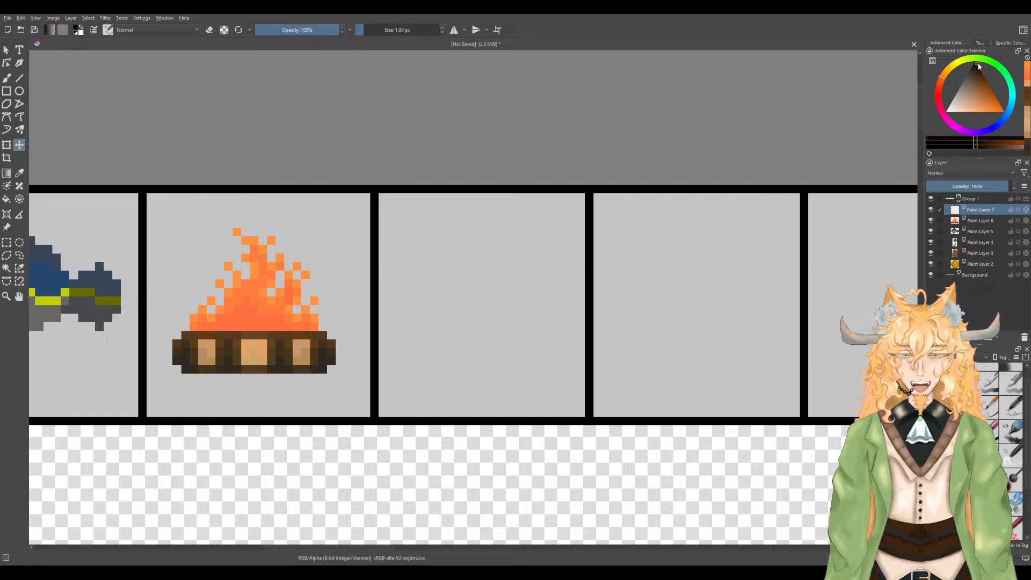
# Step: Outline a flask's rounded lip in black pixels near the top center of the empty sixth frame
pyautogui.scroll(1, 495, 258)
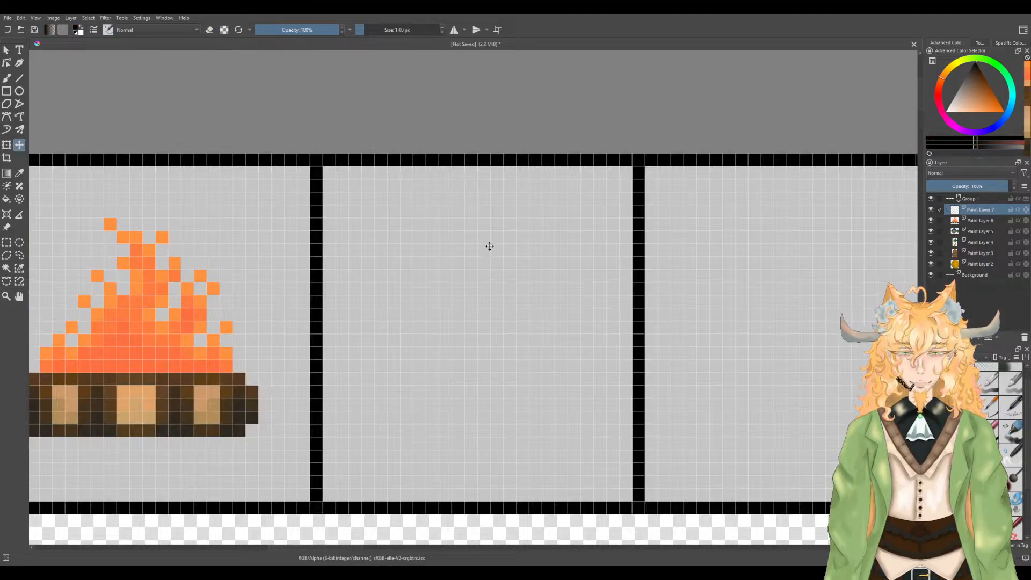
pyautogui.press('b')
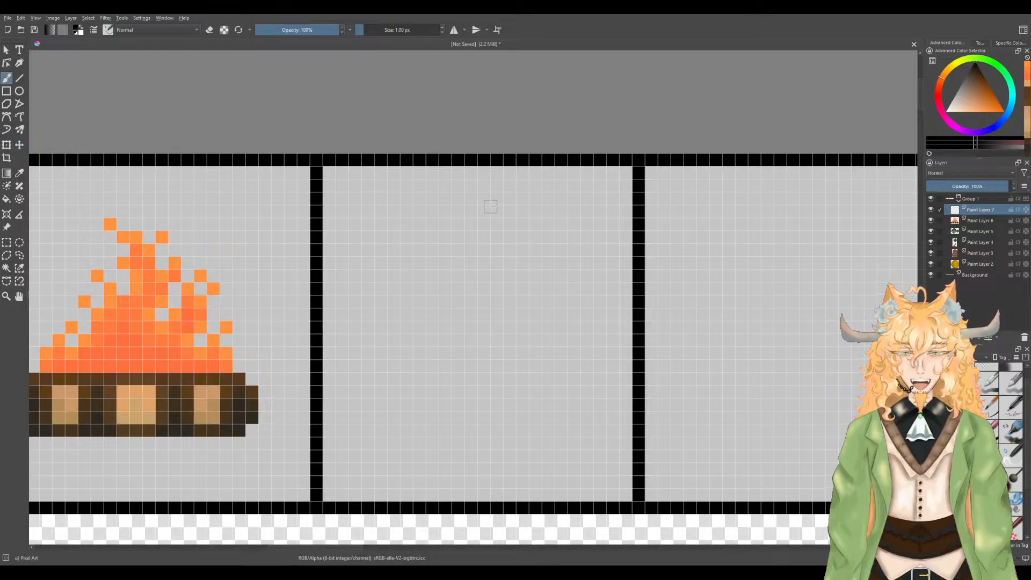
pyautogui.moveTo(455, 199); pyautogui.dragTo(495, 199)
pyautogui.click(497, 211)
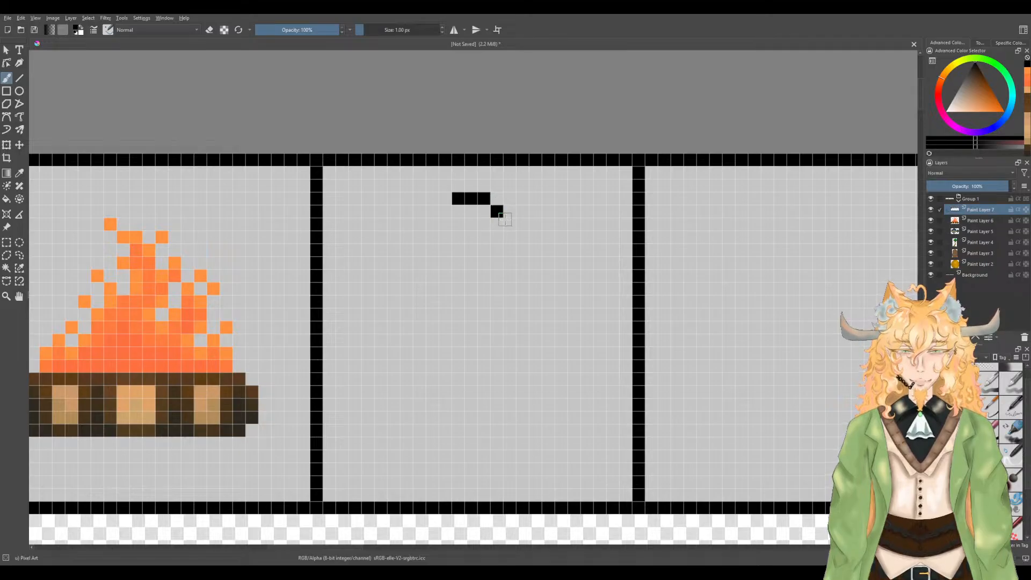
pyautogui.click(445, 211)
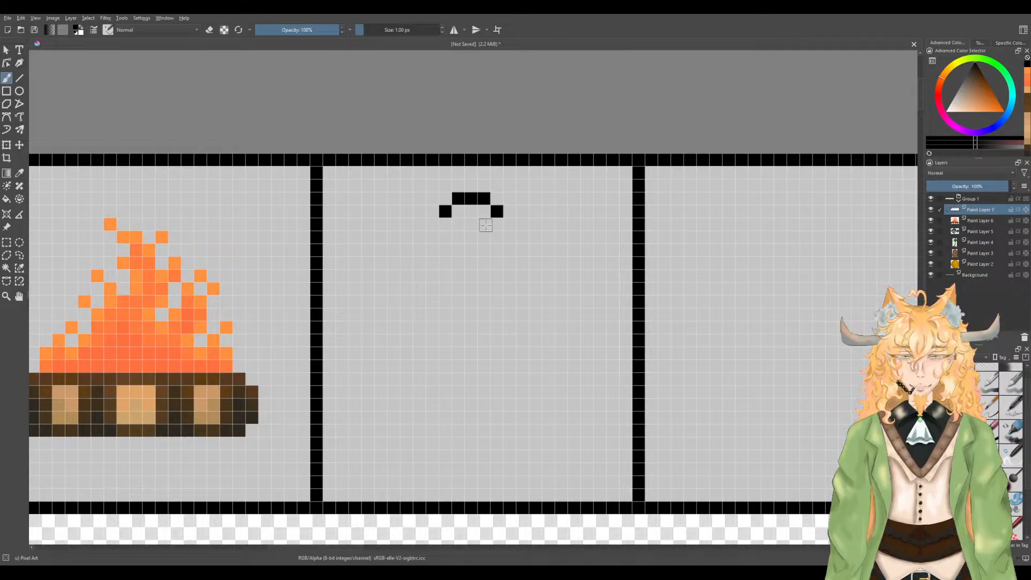
pyautogui.moveTo(455, 223); pyautogui.dragTo(498, 224)
pyautogui.hotkey('ctrl', 'z')
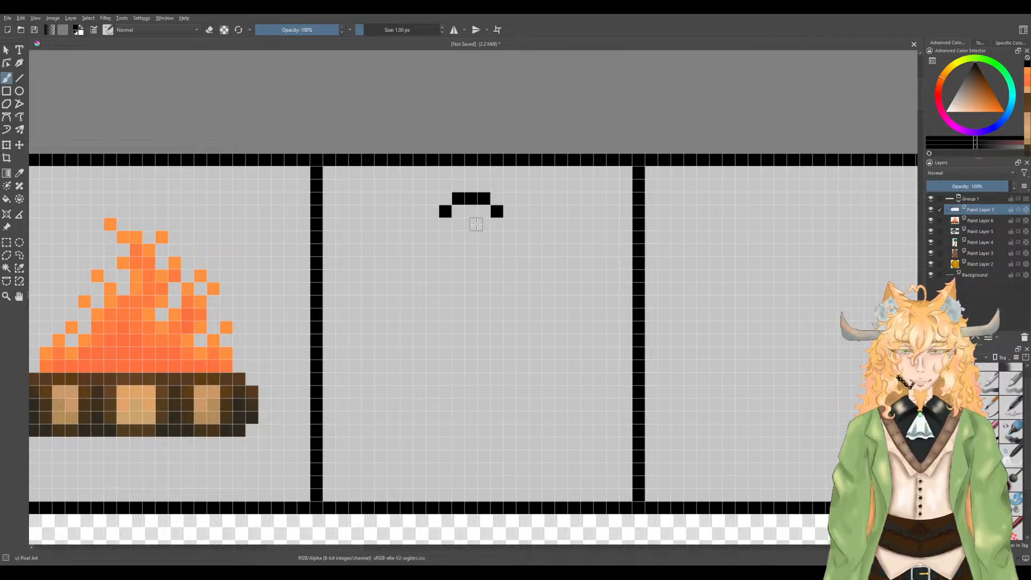
# Step: Outline the flask's narrow neck, symmetrical flared shoulders and curved base in black pixels below the lip
pyautogui.moveTo(459, 224)
pyautogui.mouseDown()
pyautogui.moveTo(458, 250)
pyautogui.moveTo(484, 252)
pyautogui.moveTo(516, 300)
pyautogui.moveTo(546, 314)
pyautogui.mouseUp()
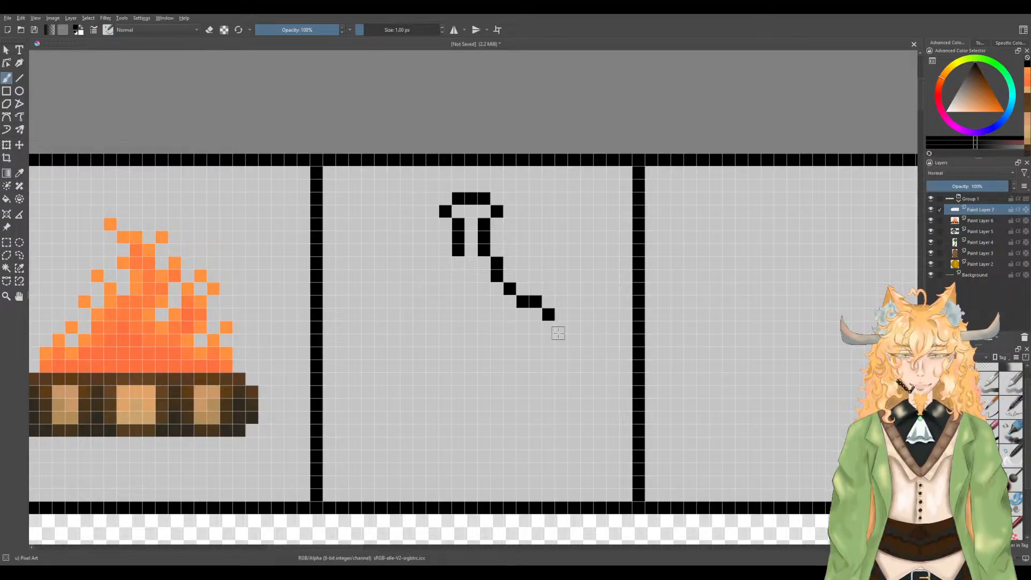
pyautogui.moveTo(445, 263)
pyautogui.mouseDown()
pyautogui.moveTo(445, 276)
pyautogui.moveTo(404, 304)
pyautogui.mouseUp()
pyautogui.click(395, 316)
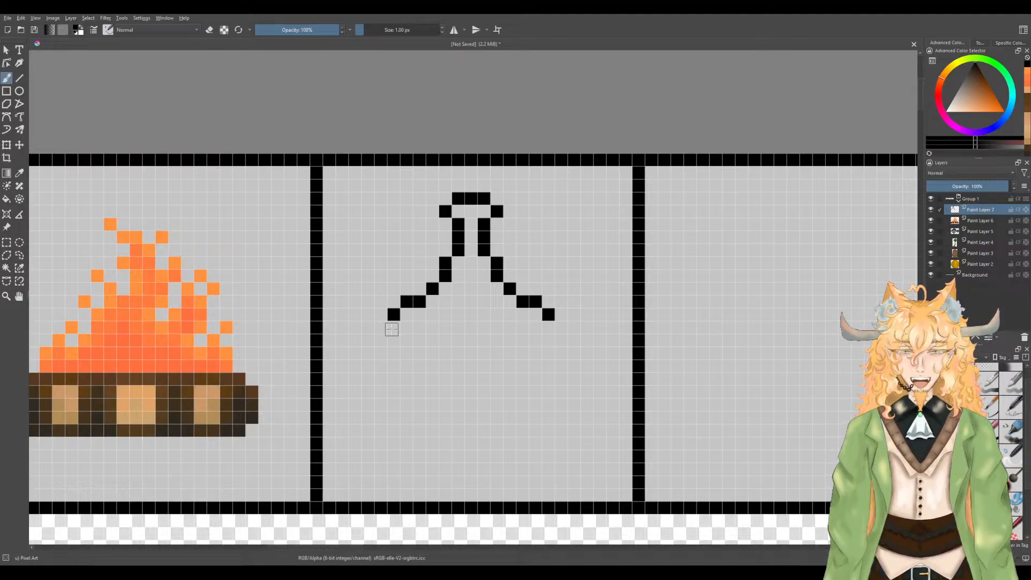
pyautogui.click(404, 329)
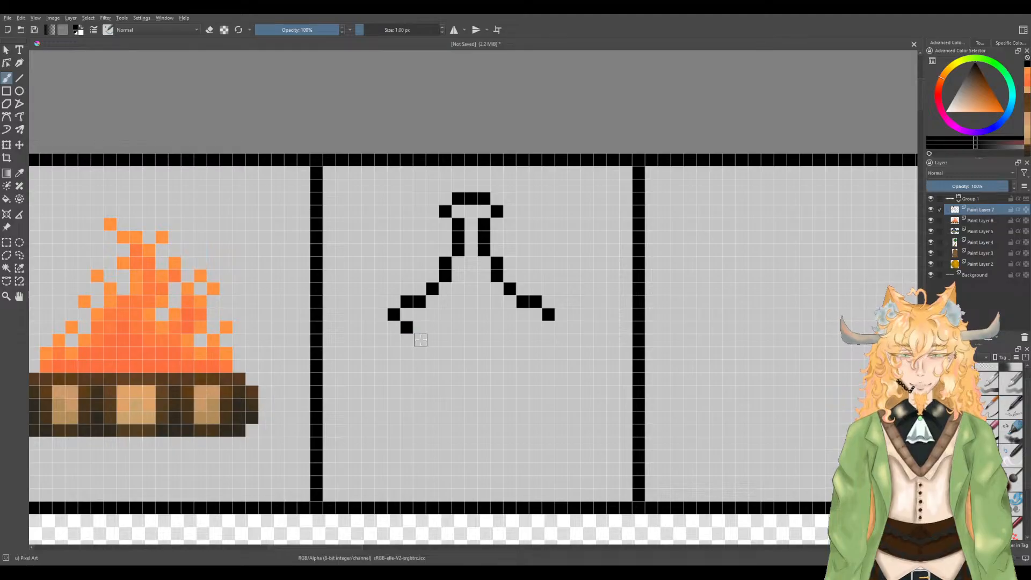
pyautogui.moveTo(421, 341)
pyautogui.mouseDown()
pyautogui.moveTo(452, 354)
pyautogui.moveTo(491, 352)
pyautogui.moveTo(553, 333)
pyautogui.moveTo(478, 353)
pyautogui.mouseUp()
pyautogui.click(536, 327)
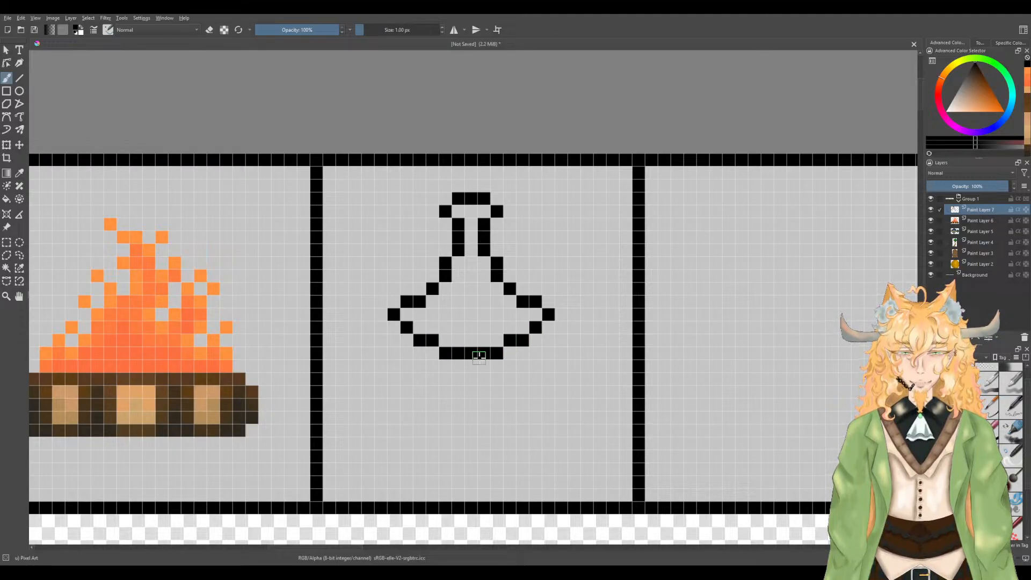
pyautogui.scroll(-2, 480, 328)
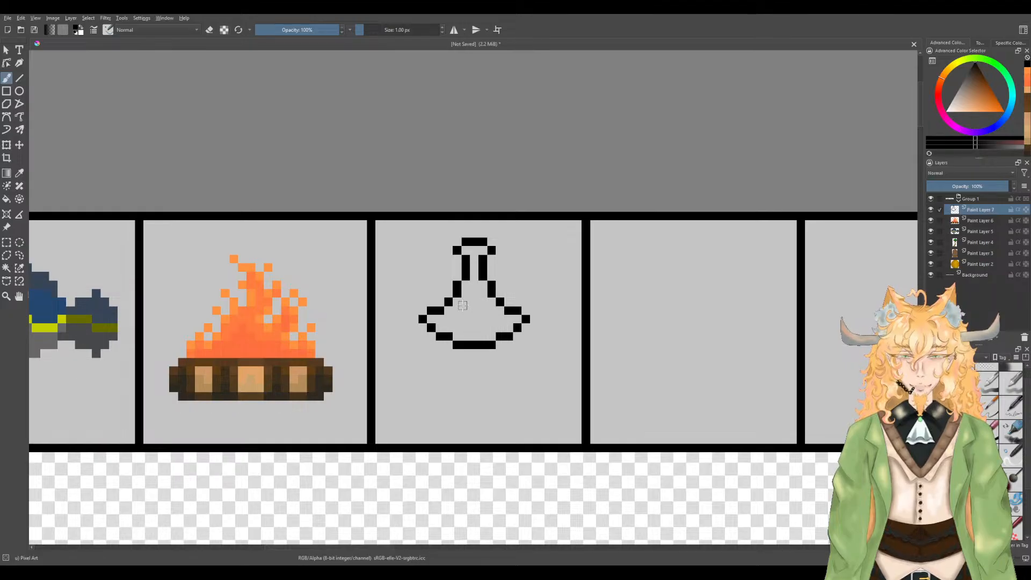
# Step: Outline the flask body's straight vertical sides and curved bottom in black pixels below the shoulders
pyautogui.moveTo(422, 326)
pyautogui.mouseDown()
pyautogui.moveTo(422, 388)
pyautogui.moveTo(431, 389)
pyautogui.mouseUp()
pyautogui.moveTo(517, 328); pyautogui.dragTo(525, 395)
pyautogui.moveTo(422, 390)
pyautogui.mouseDown()
pyautogui.moveTo(425, 402)
pyautogui.moveTo(457, 412)
pyautogui.moveTo(505, 409)
pyautogui.moveTo(449, 415)
pyautogui.moveTo(435, 386)
pyautogui.mouseUp()
# Step: Draw a curved black line above the flask's bottom as the label's lower edge and a small pixel heart centered on the label
pyautogui.press('e')
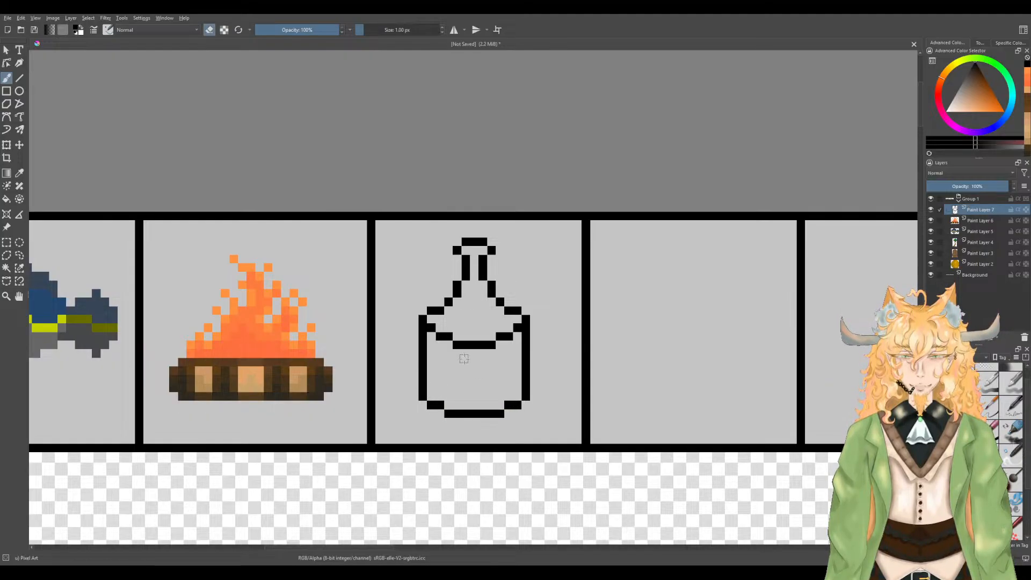
pyautogui.press('p')
pyautogui.press('b')
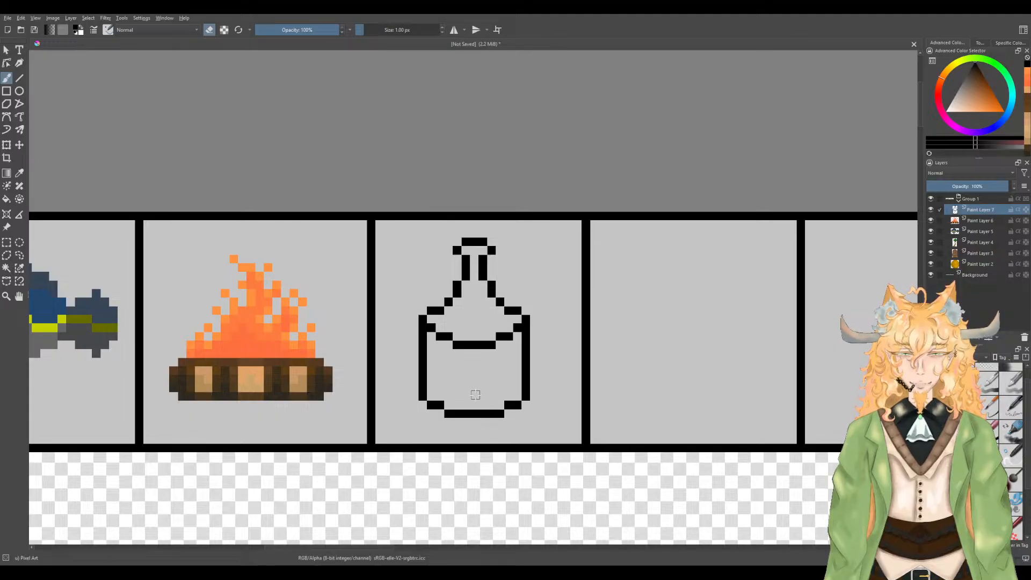
pyautogui.press('p')
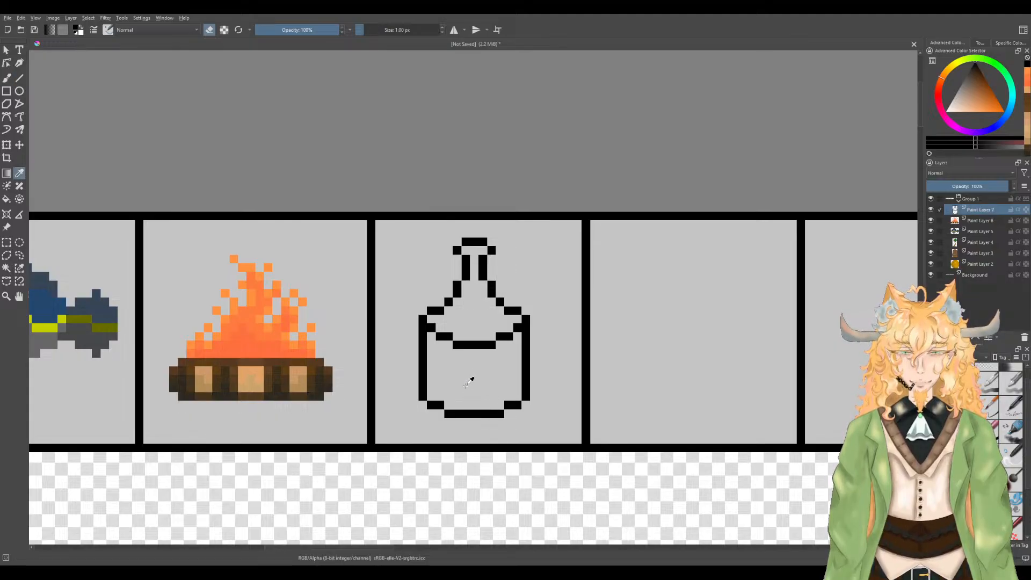
pyautogui.press('e')
pyautogui.press('b')
pyautogui.moveTo(457, 396)
pyautogui.mouseDown()
pyautogui.moveTo(495, 395)
pyautogui.moveTo(514, 380)
pyautogui.moveTo(436, 378)
pyautogui.mouseUp()
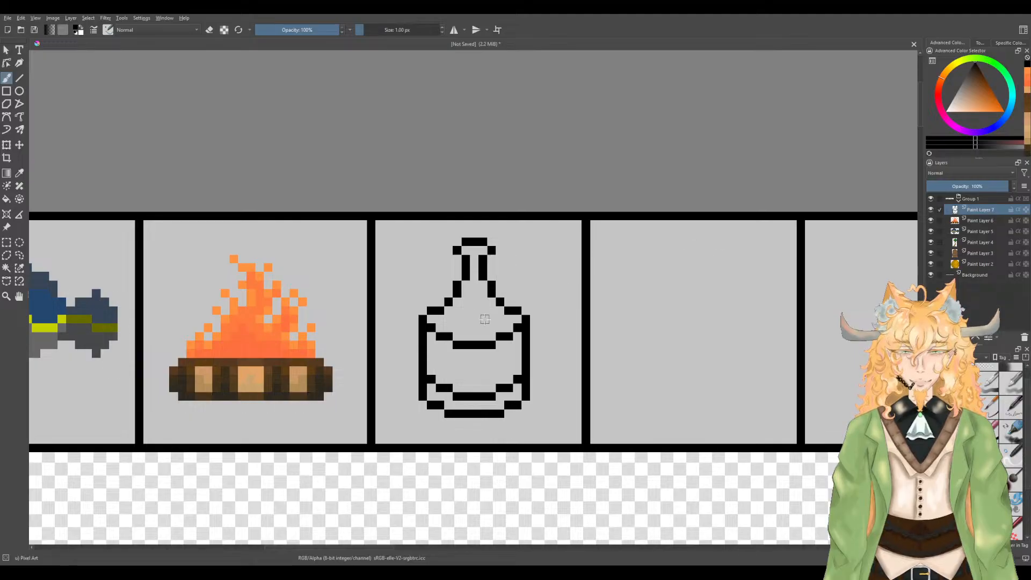
pyautogui.moveTo(483, 363)
pyautogui.mouseDown()
pyautogui.moveTo(472, 378)
pyautogui.moveTo(465, 364)
pyautogui.mouseUp()
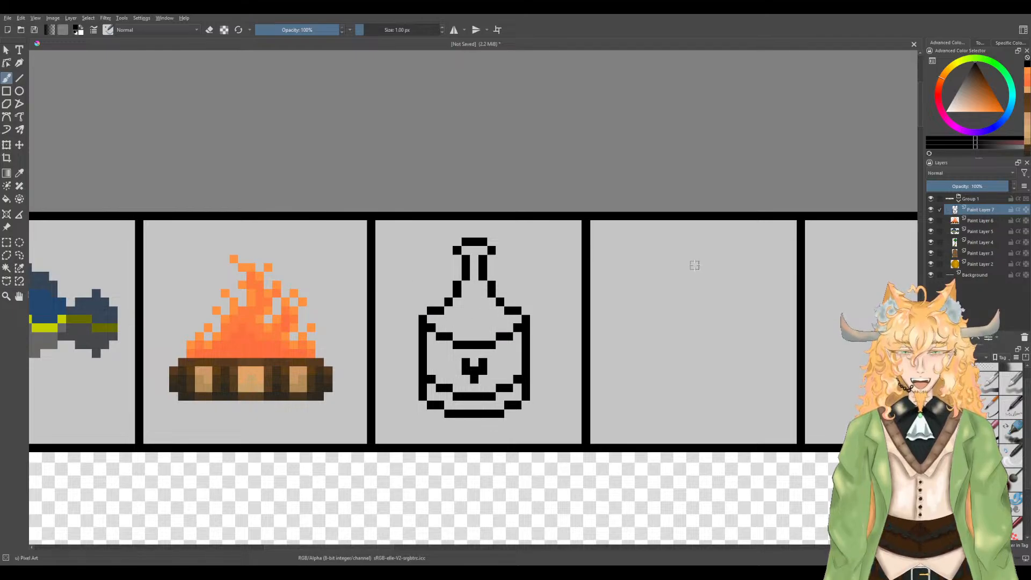
# Step: Choose a bright red and fill the flask's areas above and below the label, including the bottom outline
pyautogui.click(939, 97)
pyautogui.moveTo(975, 97)
pyautogui.mouseDown()
pyautogui.moveTo(1017, 112)
pyautogui.moveTo(1003, 107)
pyautogui.mouseUp()
pyautogui.press('p')
pyautogui.press('f')
pyautogui.click(470, 324)
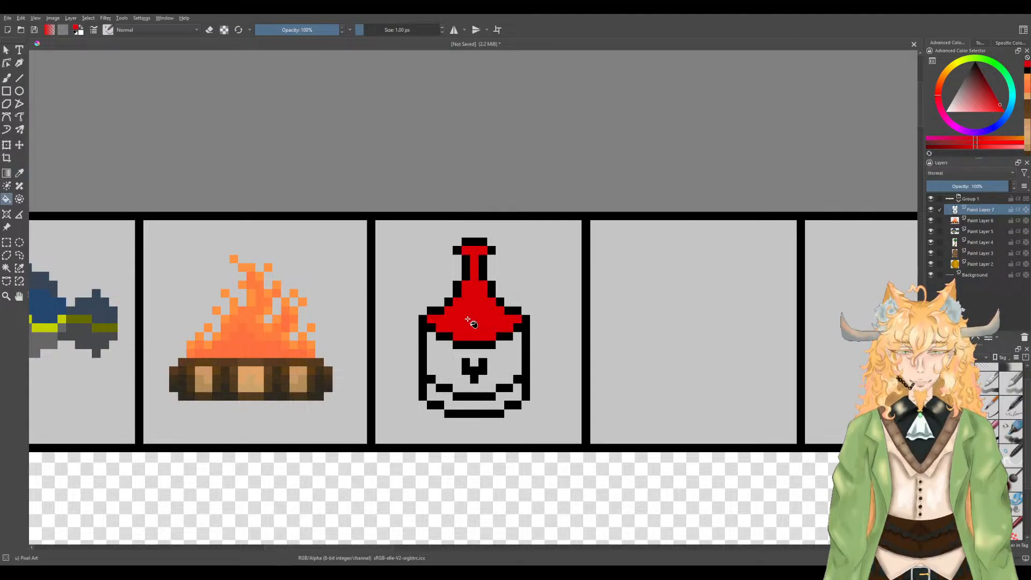
pyautogui.click(485, 412)
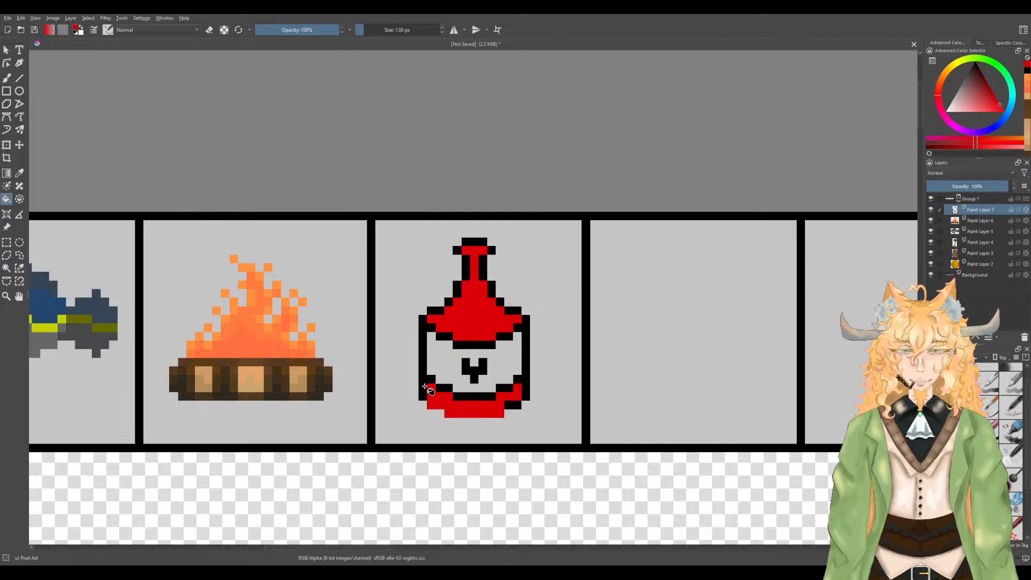
# Step: Recolor the remaining black outline around the flask's body, shoulders, neck and lip with the same red fill
pyautogui.click(514, 410)
pyautogui.click(530, 396)
pyautogui.click(510, 311)
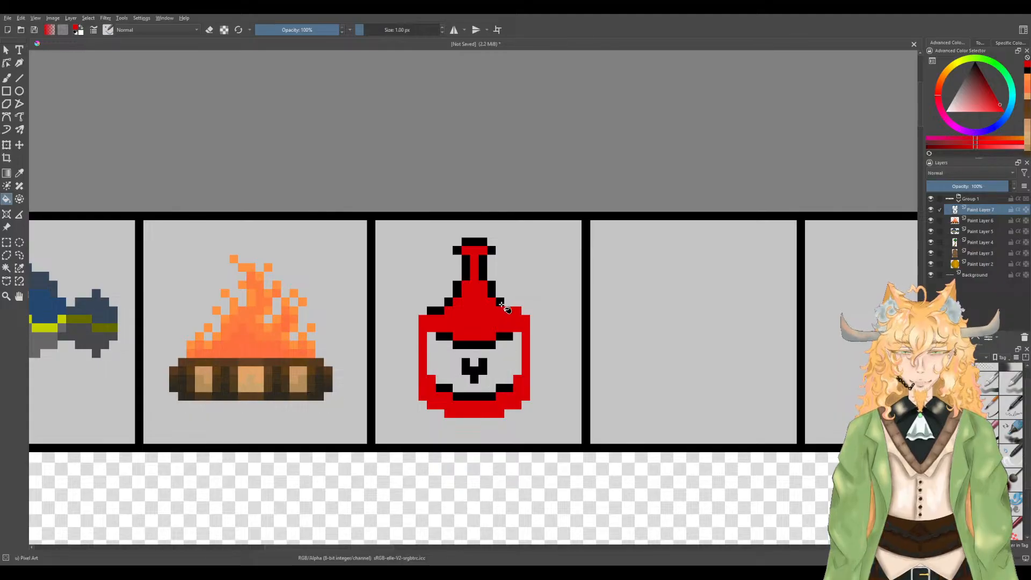
pyautogui.click(487, 283)
pyautogui.click(483, 271)
pyautogui.click(492, 251)
pyautogui.click(475, 243)
pyautogui.click(458, 251)
pyautogui.click(465, 267)
pyautogui.click(457, 289)
pyautogui.click(449, 302)
pyautogui.click(435, 310)
# Step: Fill the black lines along the label's upper and lower edges with the same red
pyautogui.click(446, 338)
pyautogui.click(473, 345)
pyautogui.click(506, 337)
pyautogui.click(445, 388)
pyautogui.click(472, 397)
pyautogui.click(505, 388)
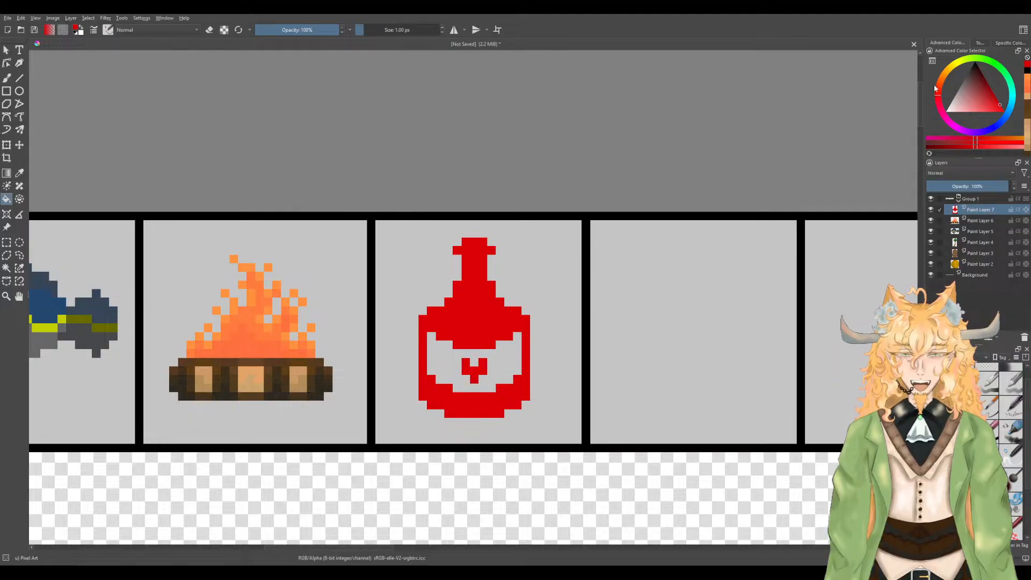
# Step: Fill the label around the heart with white and extend it in white pixels to the flask's side edges and along its lower edge
pyautogui.click(946, 112)
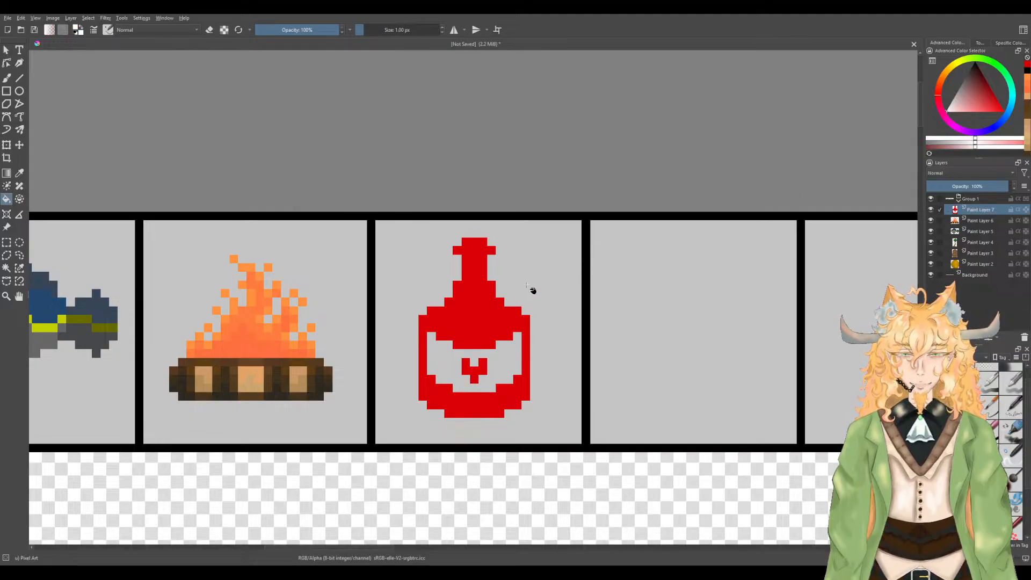
pyautogui.click(511, 370)
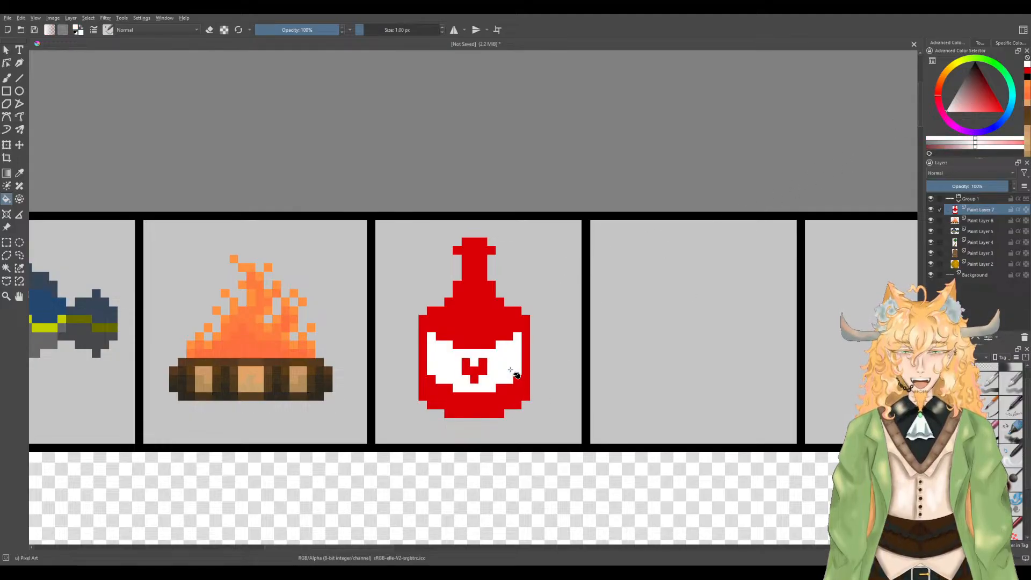
pyautogui.scroll(1, 511, 375)
pyautogui.press('p')
pyautogui.press('b')
pyautogui.moveTo(534, 319); pyautogui.dragTo(533, 373)
pyautogui.moveTo(382, 320)
pyautogui.mouseDown()
pyautogui.moveTo(376, 371)
pyautogui.moveTo(398, 387)
pyautogui.mouseUp()
pyautogui.moveTo(502, 378)
pyautogui.mouseDown()
pyautogui.moveTo(525, 382)
pyautogui.moveTo(499, 396)
pyautogui.moveTo(417, 396)
pyautogui.mouseUp()
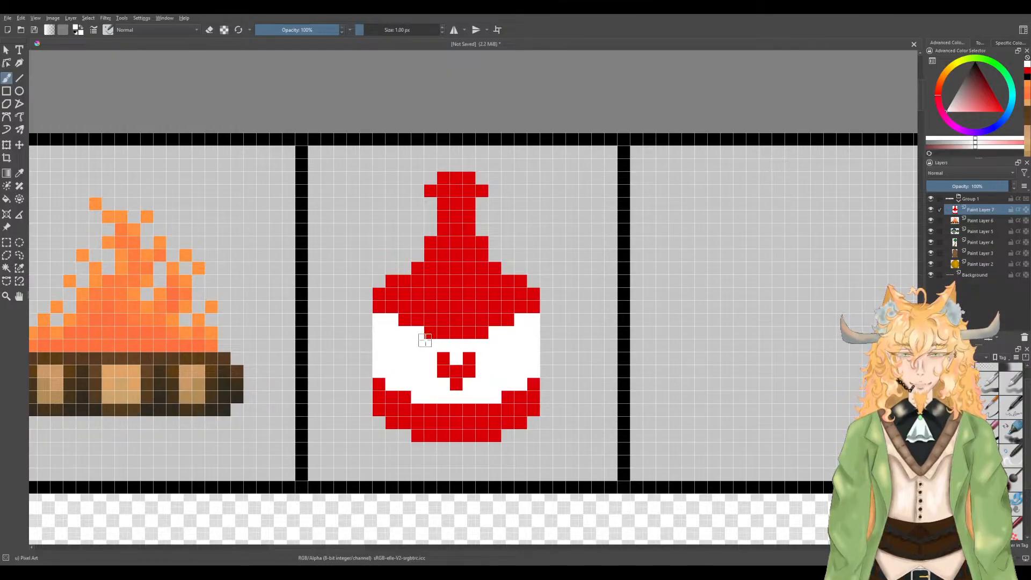
# Step: Sample the flask's red and paint extra pixels along the label's curved upper edge to widen the curve
pyautogui.press('p')
pyautogui.click(450, 301)
pyautogui.press('b')
pyautogui.moveTo(402, 322)
pyautogui.mouseDown()
pyautogui.moveTo(392, 321)
pyautogui.moveTo(458, 332)
pyautogui.moveTo(499, 329)
pyautogui.moveTo(496, 320)
pyautogui.mouseUp()
pyautogui.scroll(-1, 500, 329)
pyautogui.scroll(-1, 498, 338)
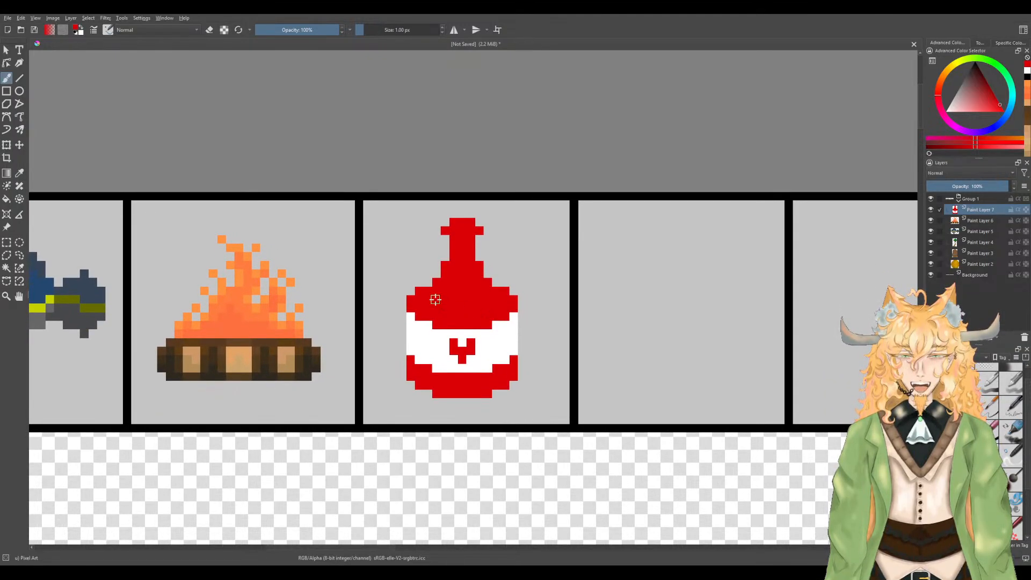
pyautogui.press('p')
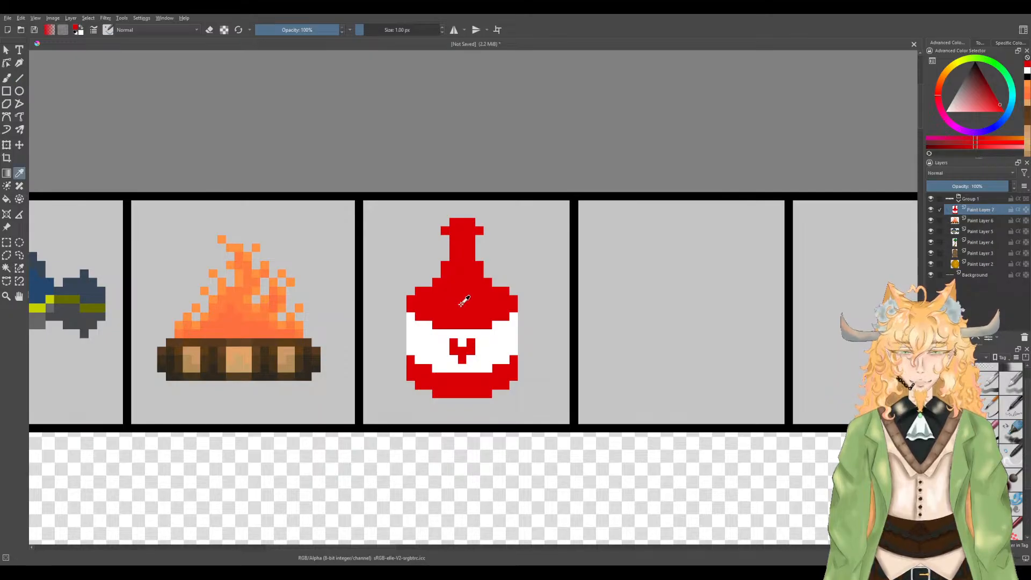
pyautogui.press('e')
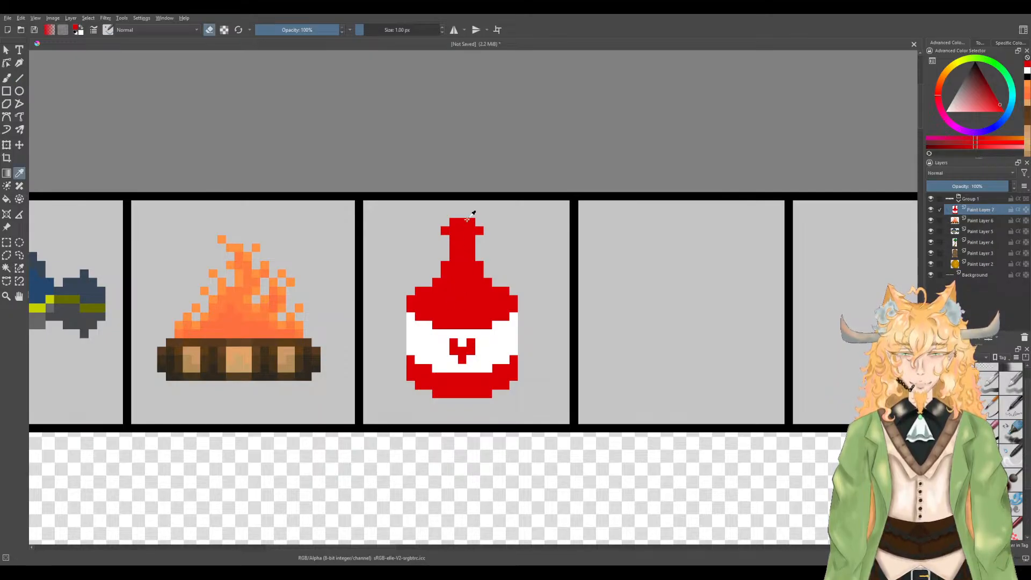
pyautogui.press('b')
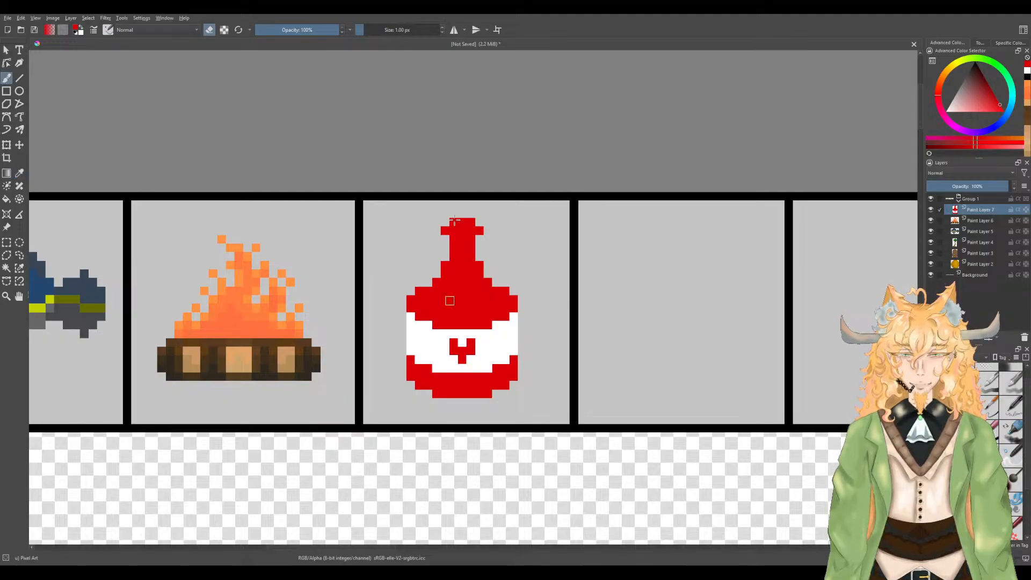
pyautogui.moveTo(454, 221); pyautogui.dragTo(474, 221)
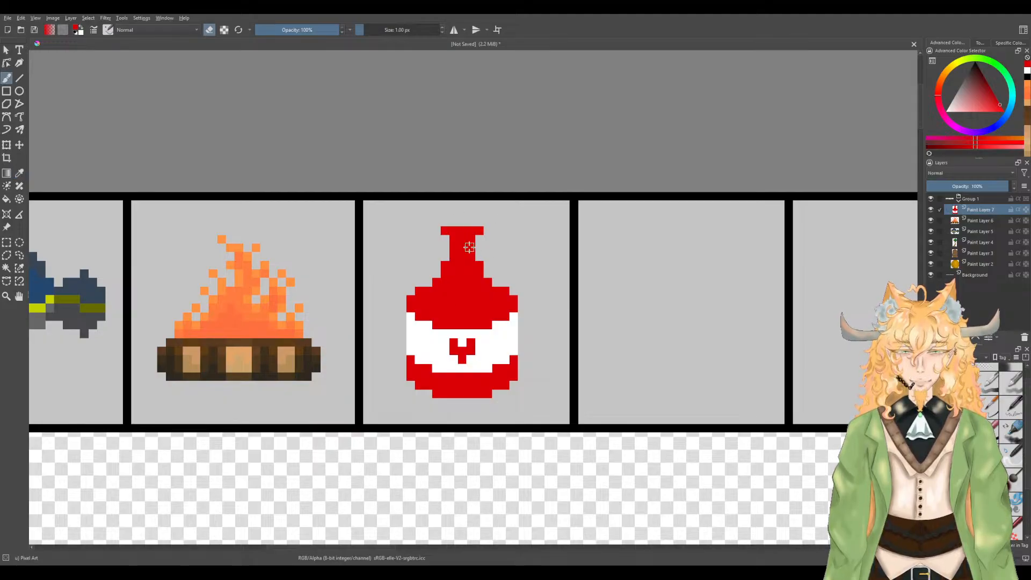
pyautogui.moveTo(454, 230); pyautogui.dragTo(466, 227)
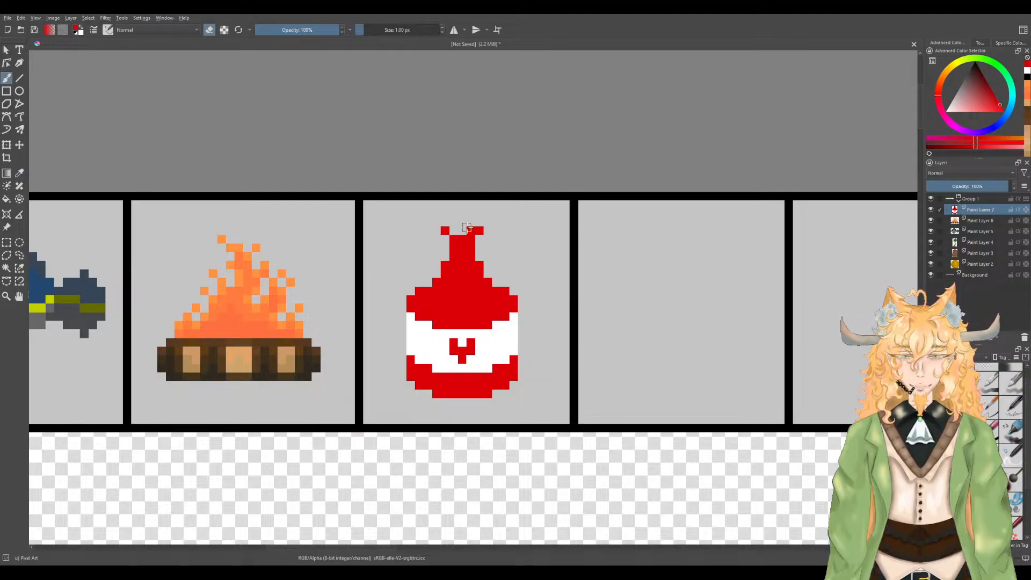
pyautogui.hotkey('ctrl', 'z')
pyautogui.hotkey('ctrl', 'z')
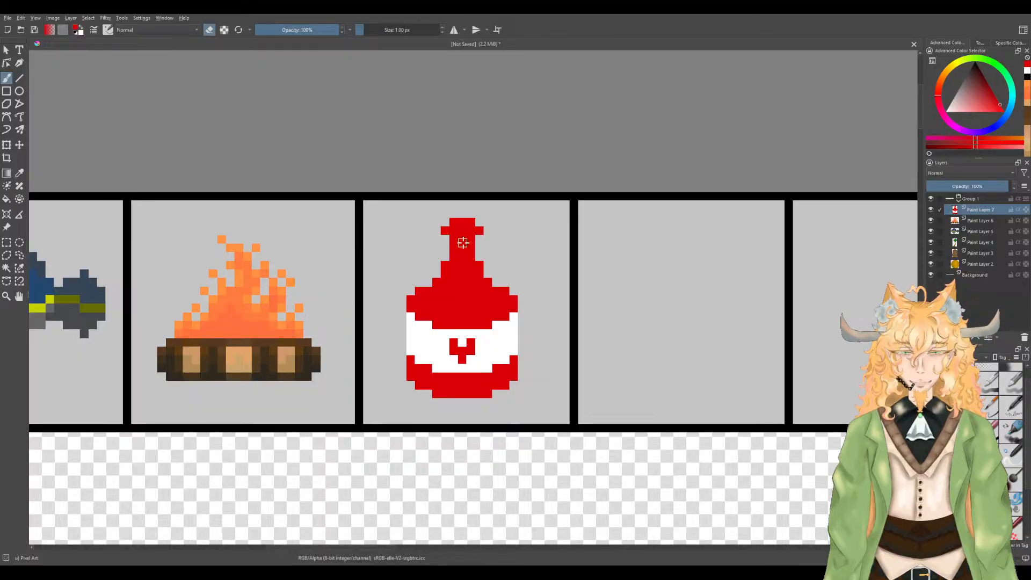
pyautogui.press('p')
pyautogui.press('e')
pyautogui.press('b')
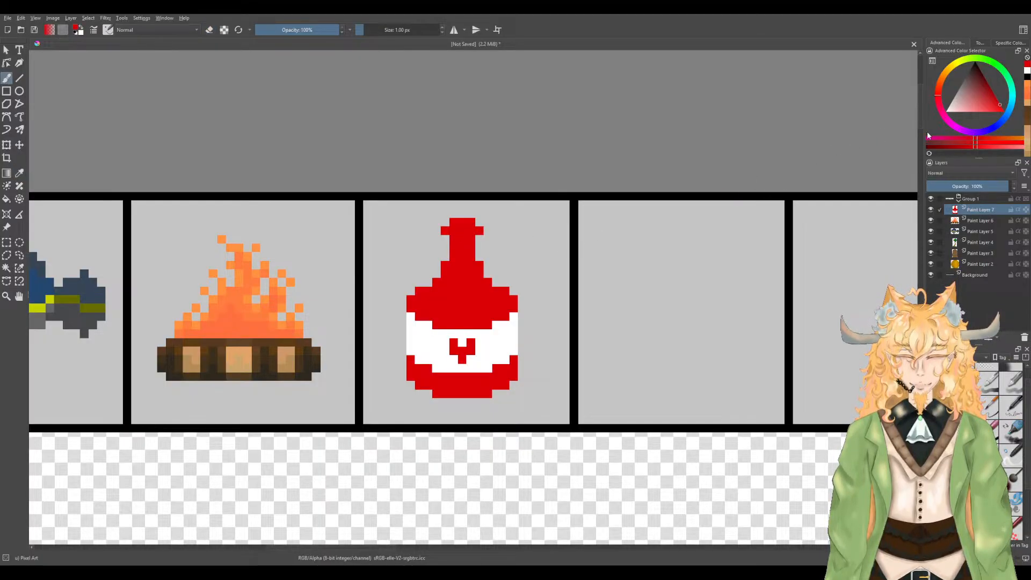
# Step: Choose a lighter, less saturated red and paint highlight pixels across the top and left end of the flask's lip
pyautogui.click(992, 104)
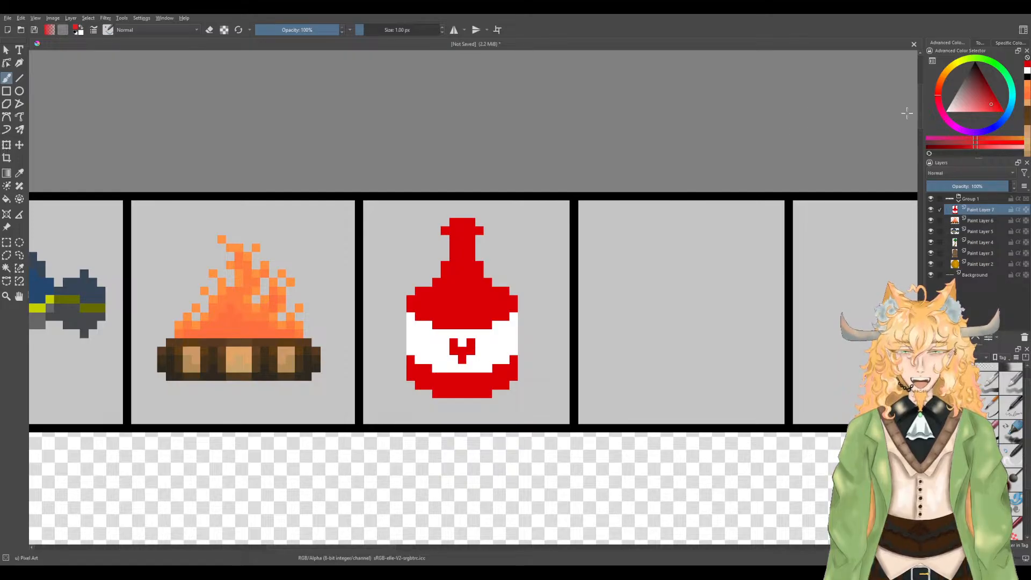
pyautogui.scroll(2, 503, 214)
pyautogui.moveTo(456, 226); pyautogui.dragTo(428, 226)
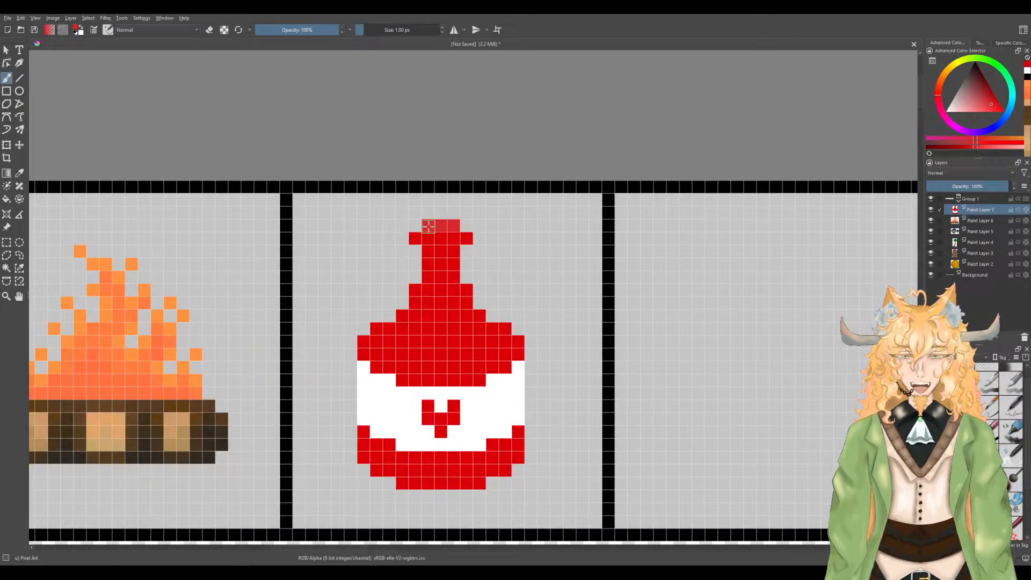
pyautogui.click(416, 238)
pyautogui.scroll(-2, 419, 237)
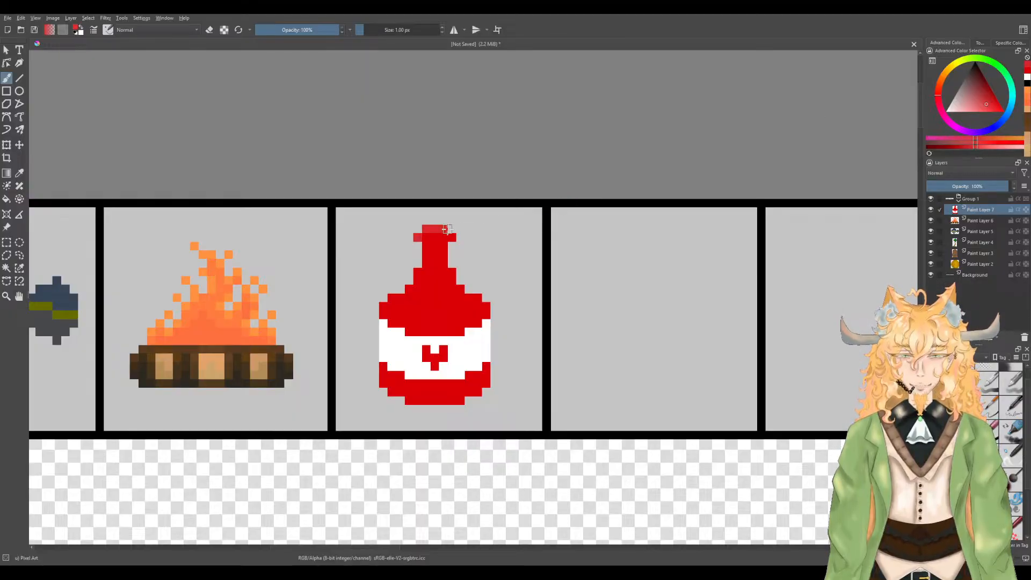
# Step: Paint lighter red highlights down the left side of the flask's neck and shoulder, on the lip's right end and beside the label's lower-left corner
pyautogui.click(438, 247)
pyautogui.moveTo(429, 255)
pyautogui.mouseDown()
pyautogui.moveTo(430, 275)
pyautogui.moveTo(425, 245)
pyautogui.moveTo(437, 246)
pyautogui.moveTo(418, 281)
pyautogui.moveTo(384, 308)
pyautogui.moveTo(418, 299)
pyautogui.mouseUp()
pyautogui.click(452, 239)
pyautogui.click(426, 273)
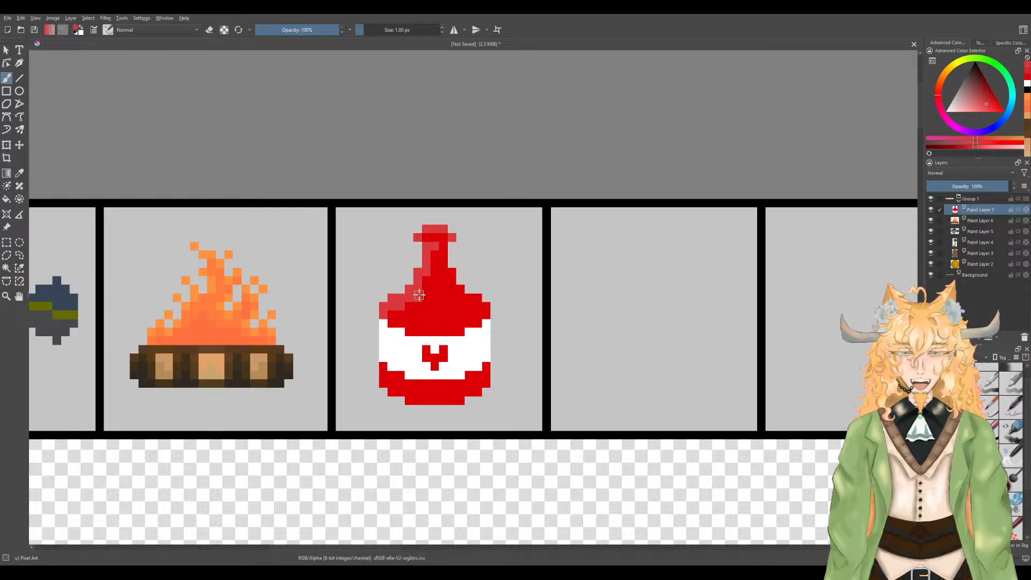
pyautogui.moveTo(386, 313); pyautogui.dragTo(412, 306)
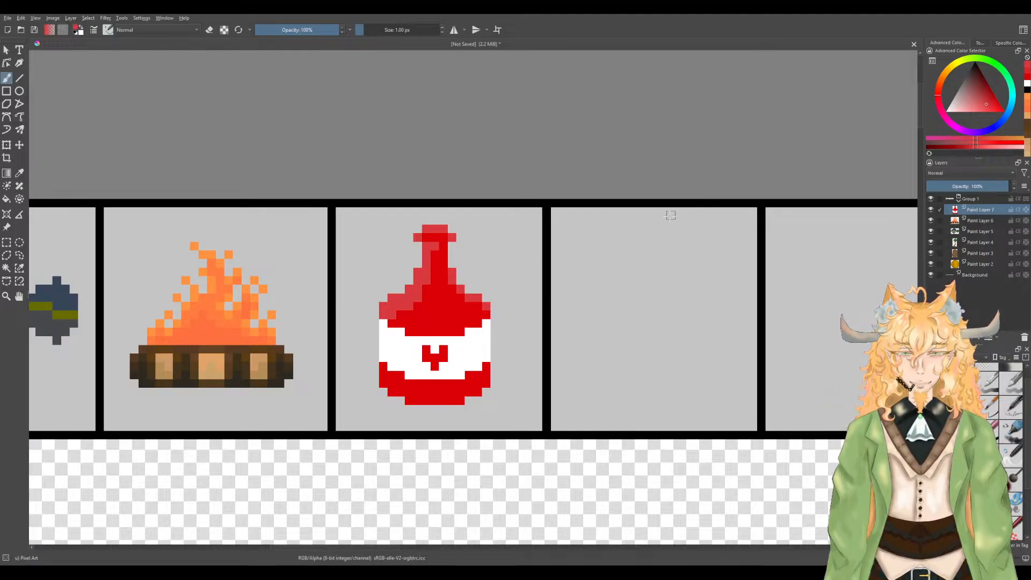
pyautogui.moveTo(384, 370); pyautogui.dragTo(397, 387)
# Step: Sample the flask's base red, darken it and shade the flask's bottom edge and lower-right side
pyautogui.keyDown('ctrl'); pyautogui.click(421, 395); pyautogui.keyUp('ctrl')
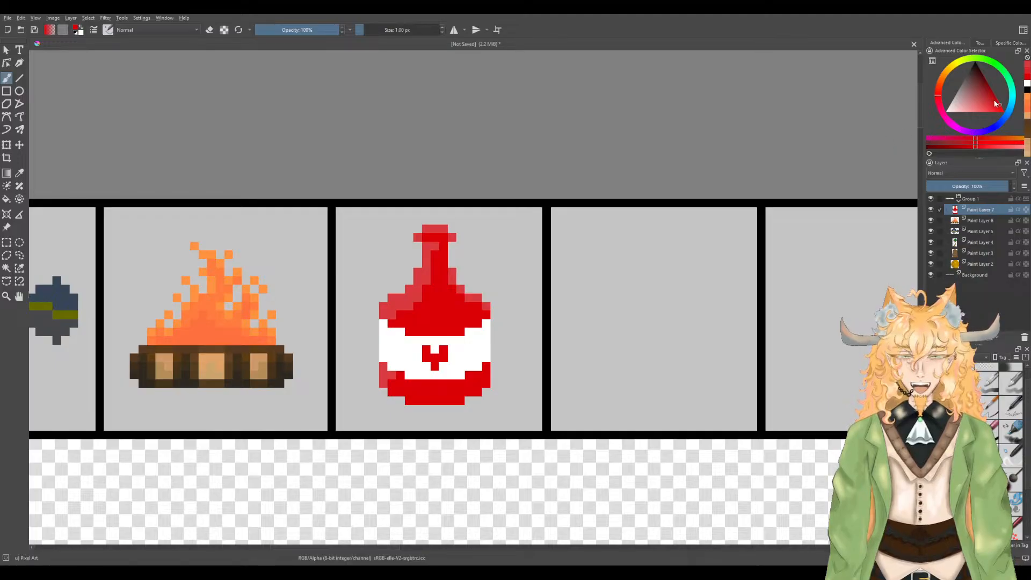
pyautogui.moveTo(1000, 105); pyautogui.dragTo(997, 98)
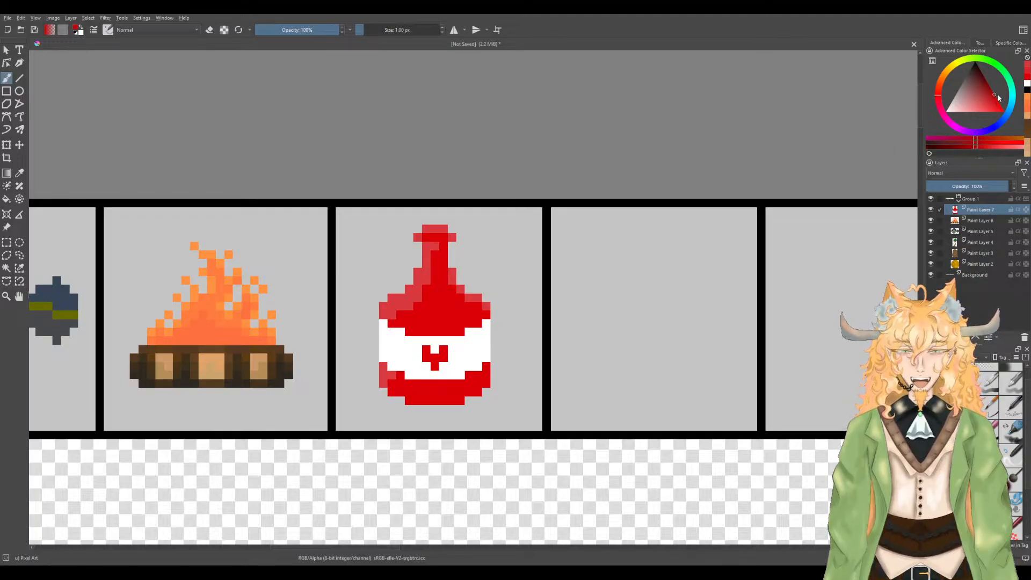
pyautogui.moveTo(409, 400)
pyautogui.mouseDown()
pyautogui.moveTo(460, 400)
pyautogui.moveTo(482, 376)
pyautogui.mouseUp()
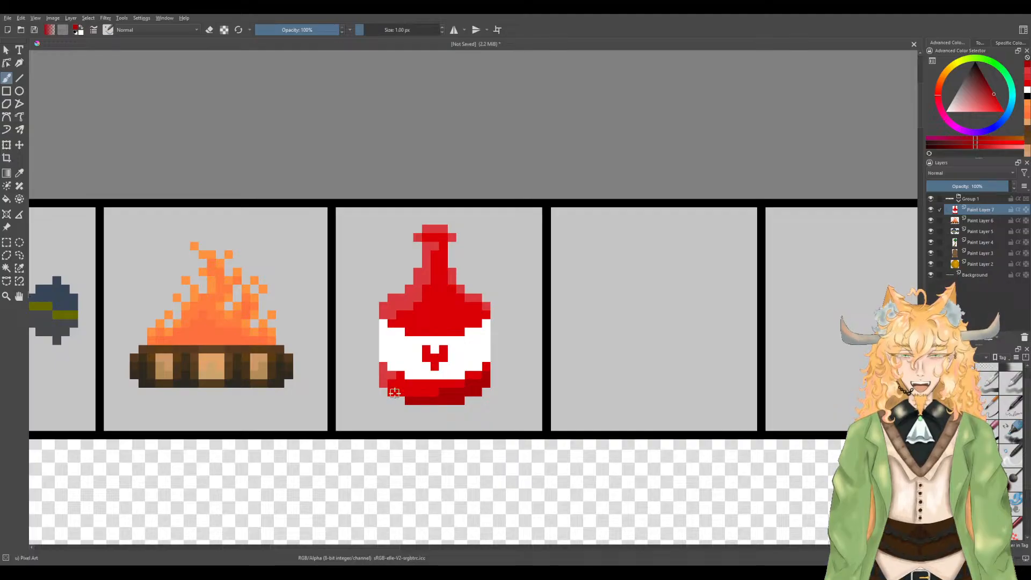
# Step: Paint darker red shadow pixels on the flask's neck and along the underside of the lip
pyautogui.scroll(1, 469, 322)
pyautogui.scroll(-1, 469, 322)
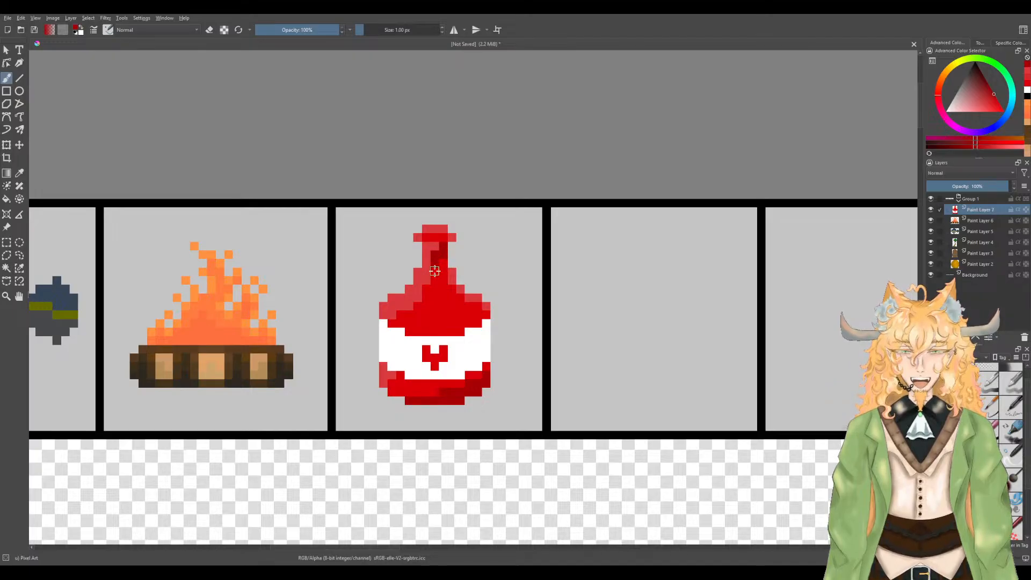
pyautogui.keyDown('ctrl'); pyautogui.click(451, 238); pyautogui.keyUp('ctrl')
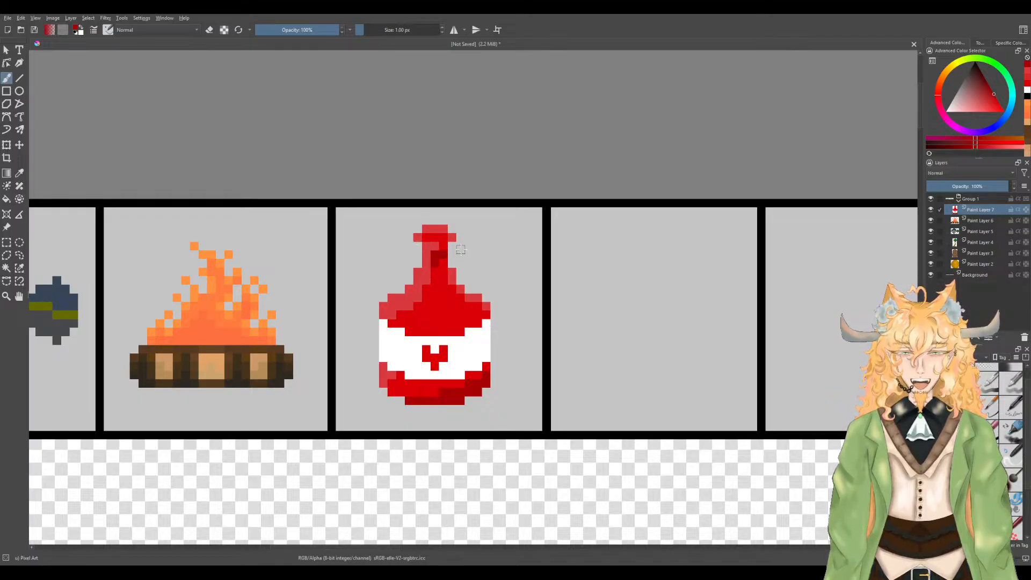
pyautogui.moveTo(443, 237); pyautogui.dragTo(430, 237)
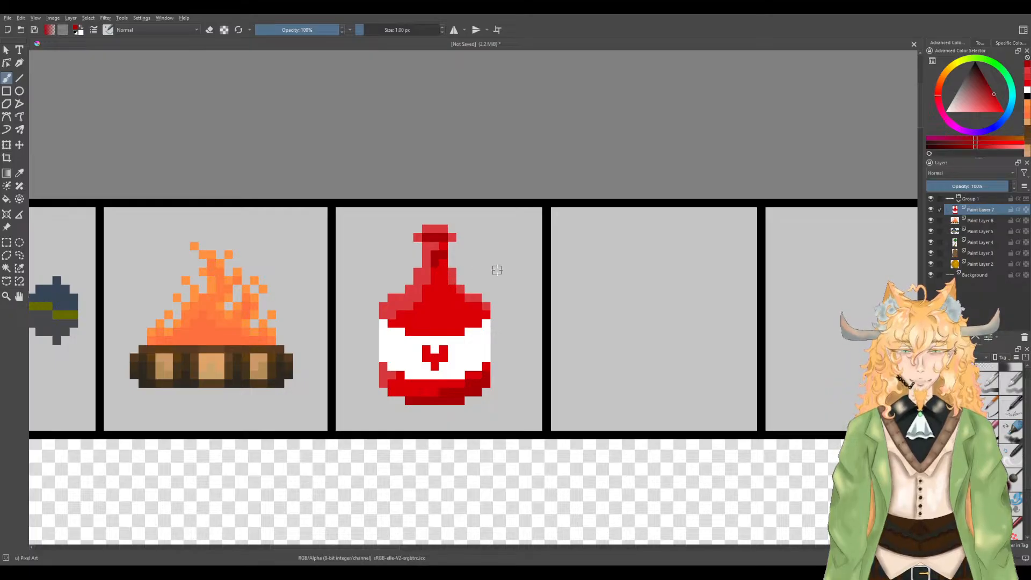
pyautogui.scroll(1, 477, 282)
pyautogui.scroll(-1, 478, 282)
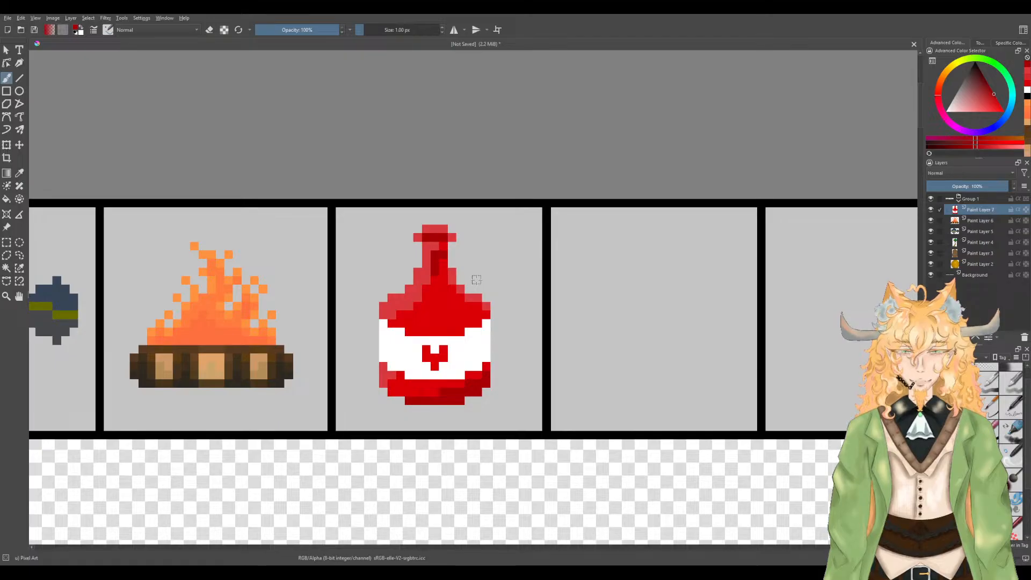
# Step: Sample the label's white, choose a light grey and shade the right side and lower edge of the flask's label
pyautogui.click(486, 316)
pyautogui.keyDown('ctrl'); pyautogui.click(483, 331); pyautogui.keyUp('ctrl')
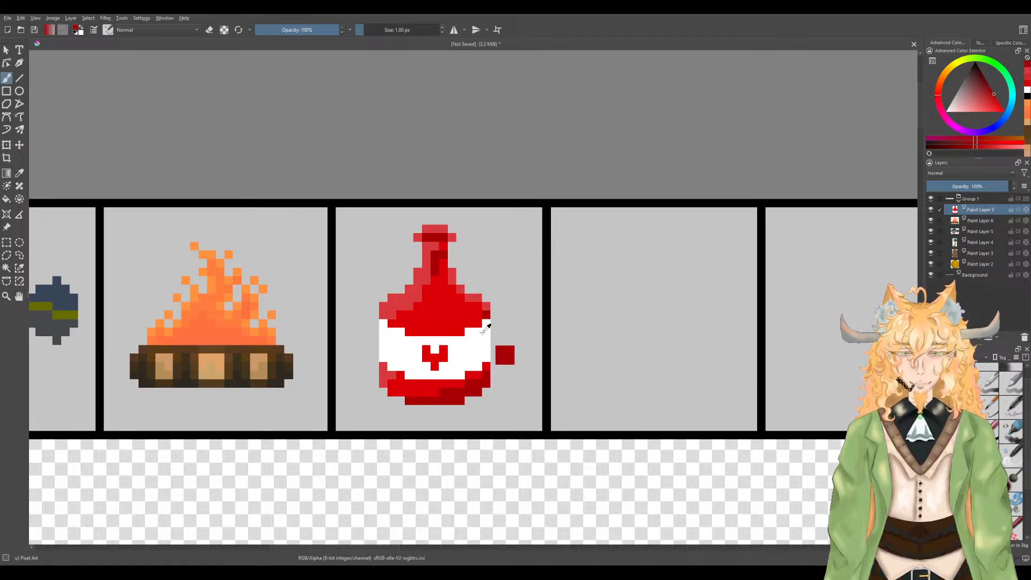
pyautogui.press('p')
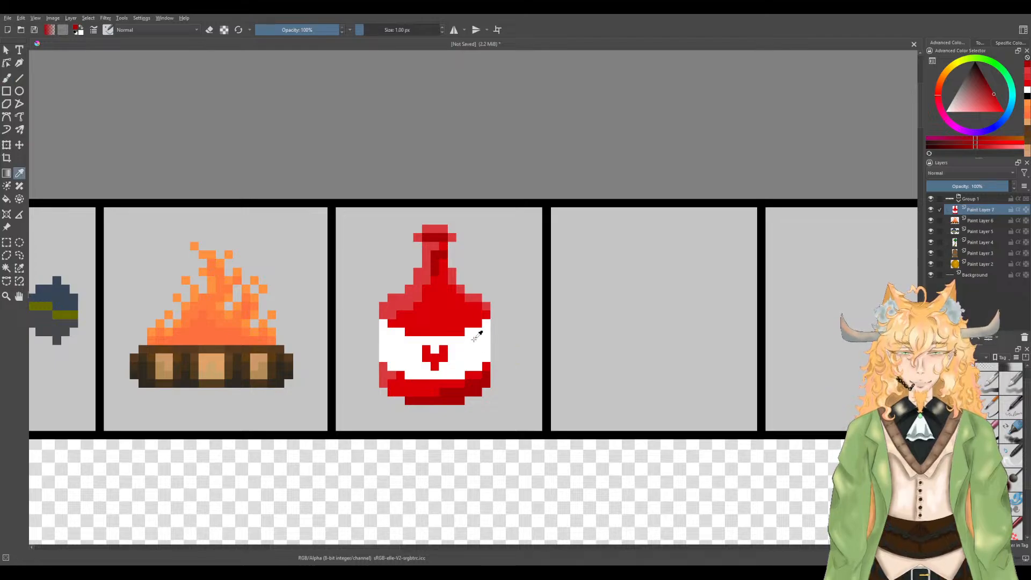
pyautogui.click(476, 337)
pyautogui.press('b')
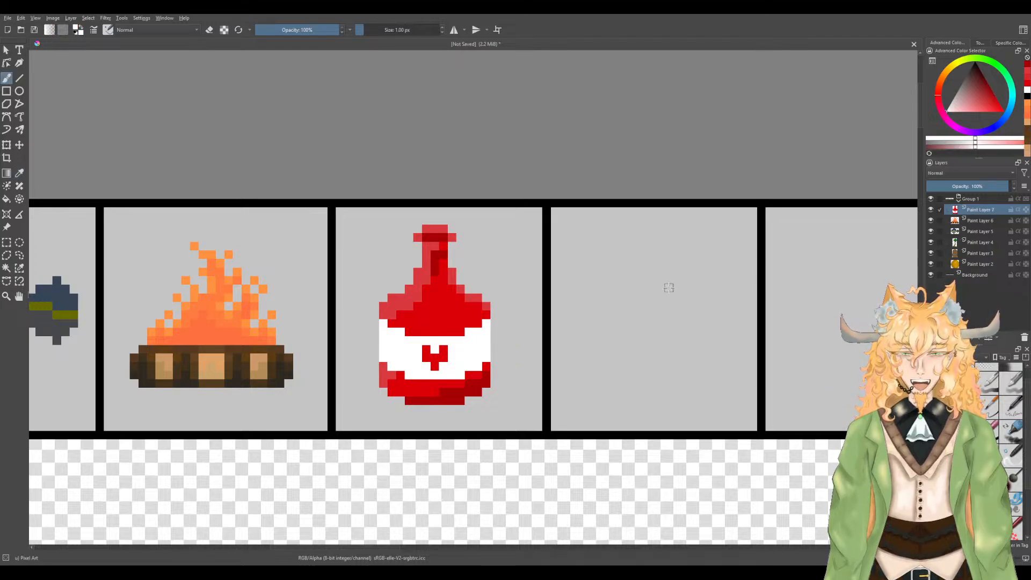
pyautogui.click(954, 101)
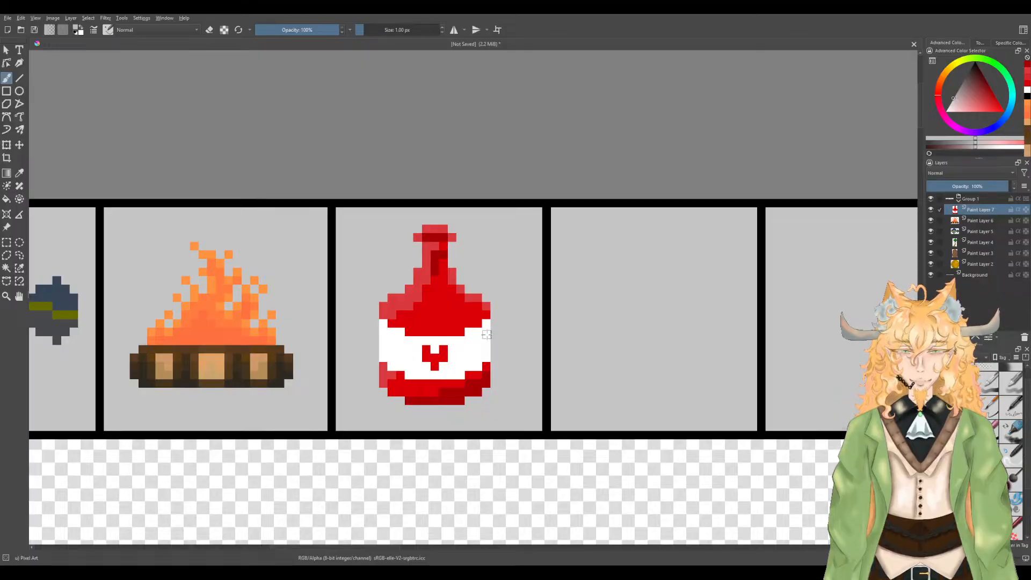
pyautogui.click(477, 354)
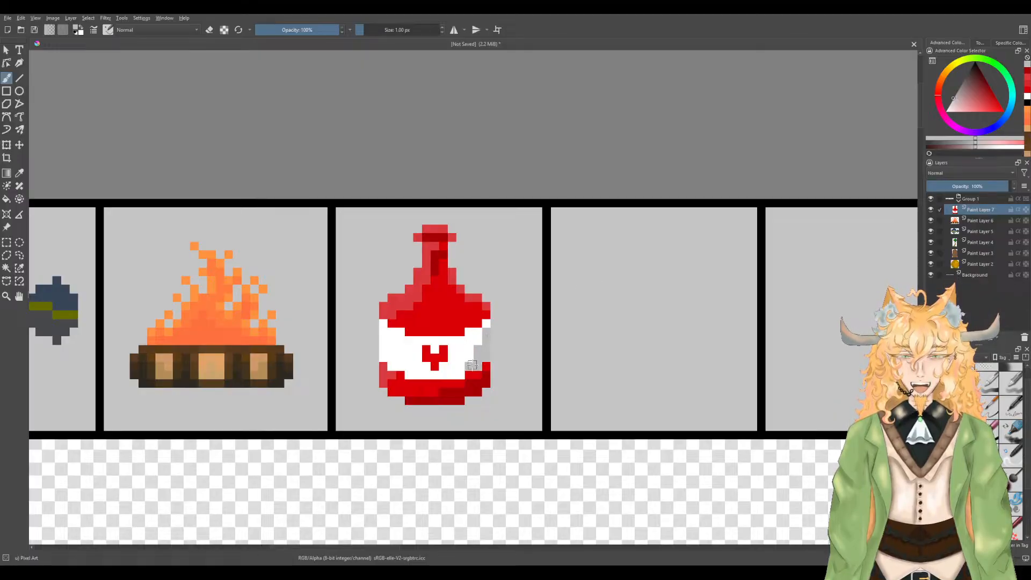
pyautogui.click(950, 106)
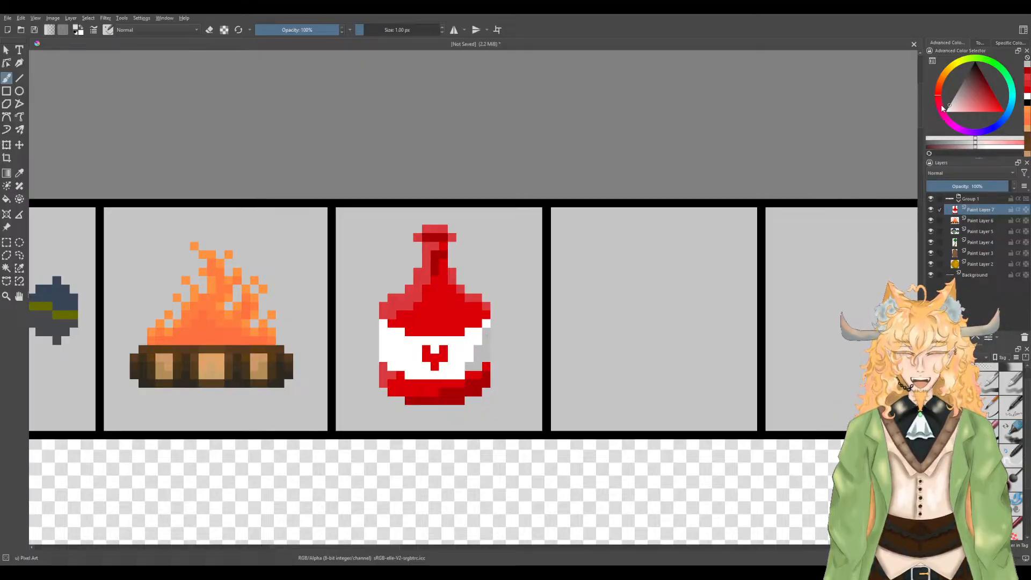
pyautogui.moveTo(486, 333)
pyautogui.mouseDown()
pyautogui.moveTo(477, 364)
pyautogui.moveTo(446, 373)
pyautogui.moveTo(486, 361)
pyautogui.moveTo(472, 361)
pyautogui.moveTo(477, 343)
pyautogui.moveTo(467, 366)
pyautogui.mouseUp()
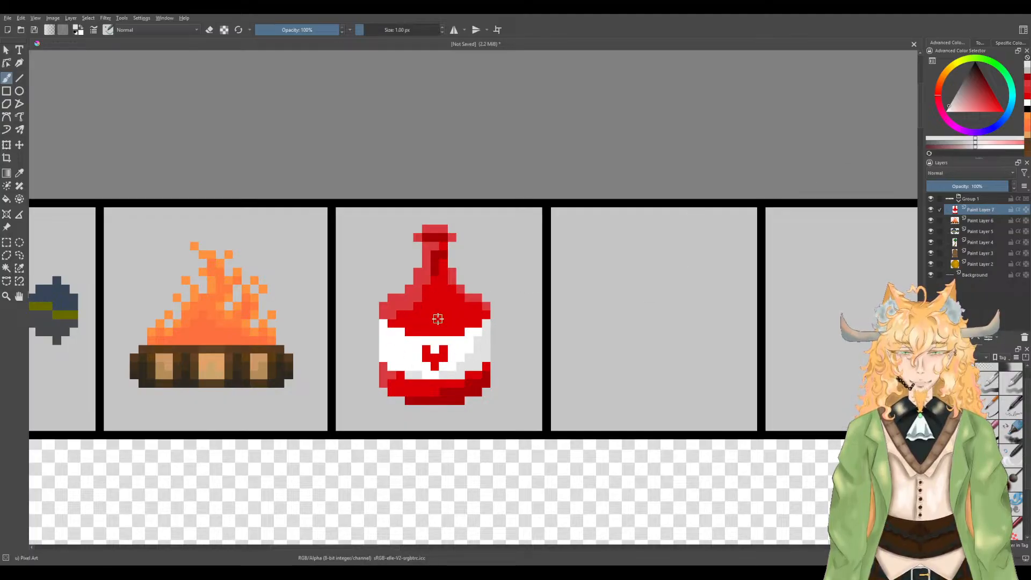
# Step: Sample the flask's highlight red, brighten and saturate it, and paint highlights on the left and centre pixels of the label's heart
pyautogui.keyDown('ctrl'); pyautogui.click(412, 298); pyautogui.keyUp('ctrl')
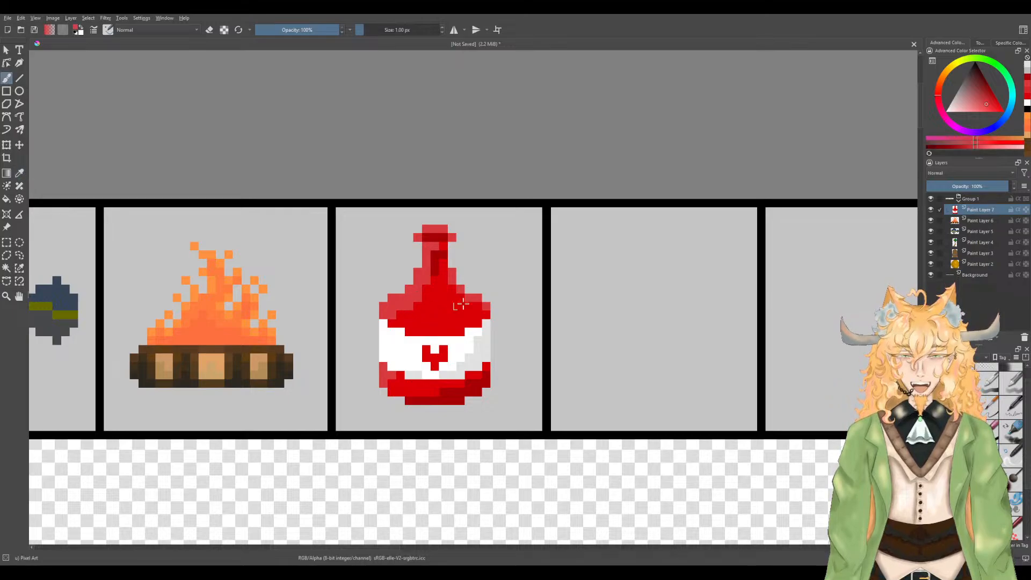
pyautogui.moveTo(989, 106)
pyautogui.mouseDown()
pyautogui.moveTo(1000, 99)
pyautogui.moveTo(999, 114)
pyautogui.moveTo(988, 114)
pyautogui.mouseUp()
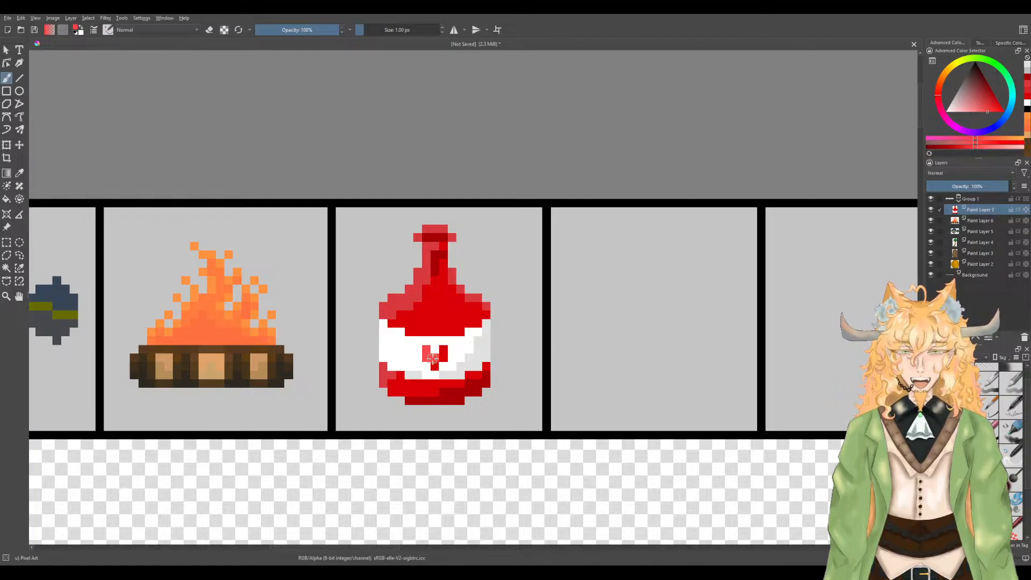
pyautogui.scroll(5, 428, 376)
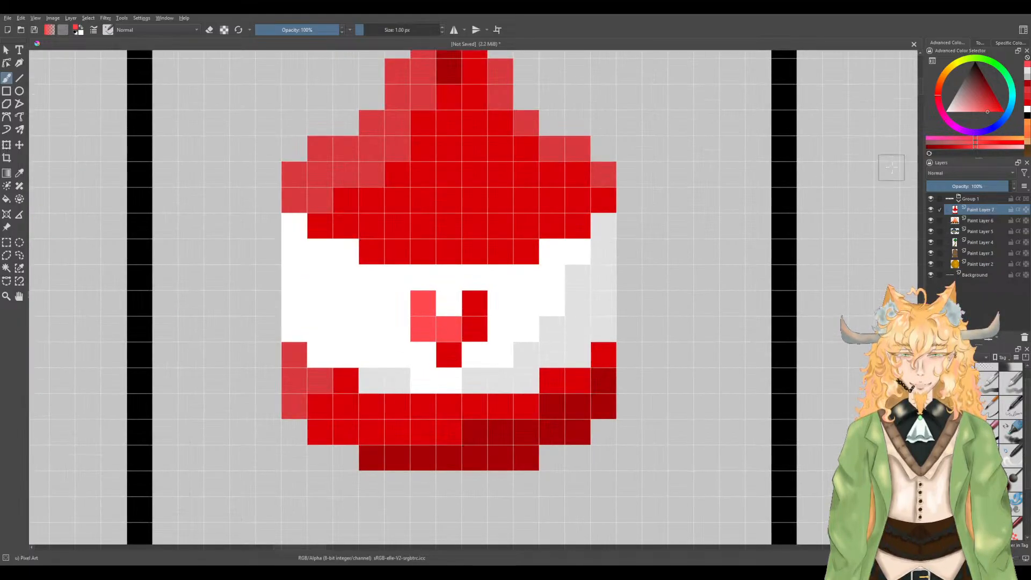
pyautogui.click(994, 113)
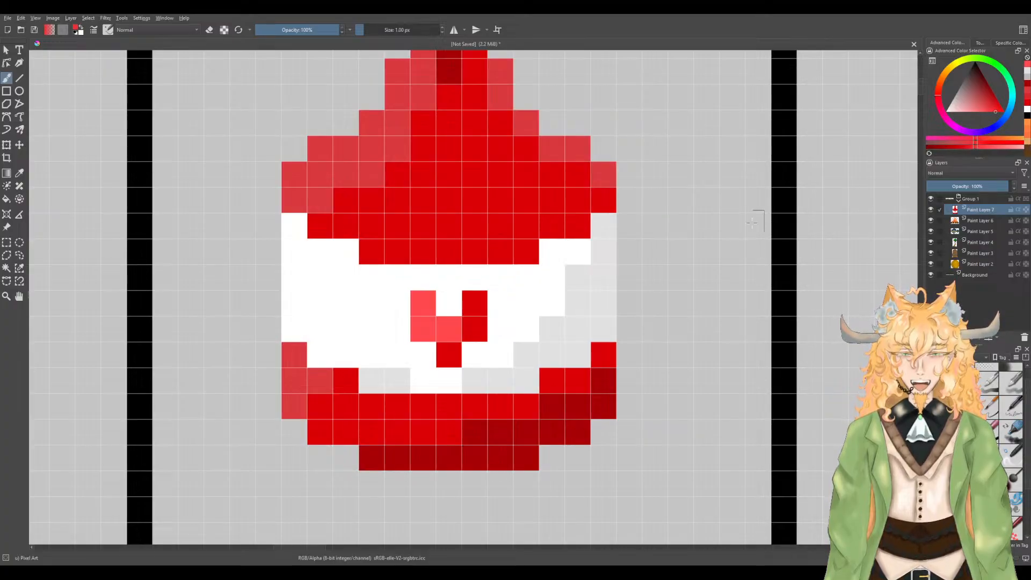
pyautogui.moveTo(424, 303); pyautogui.dragTo(449, 329)
pyautogui.scroll(-6, 485, 344)
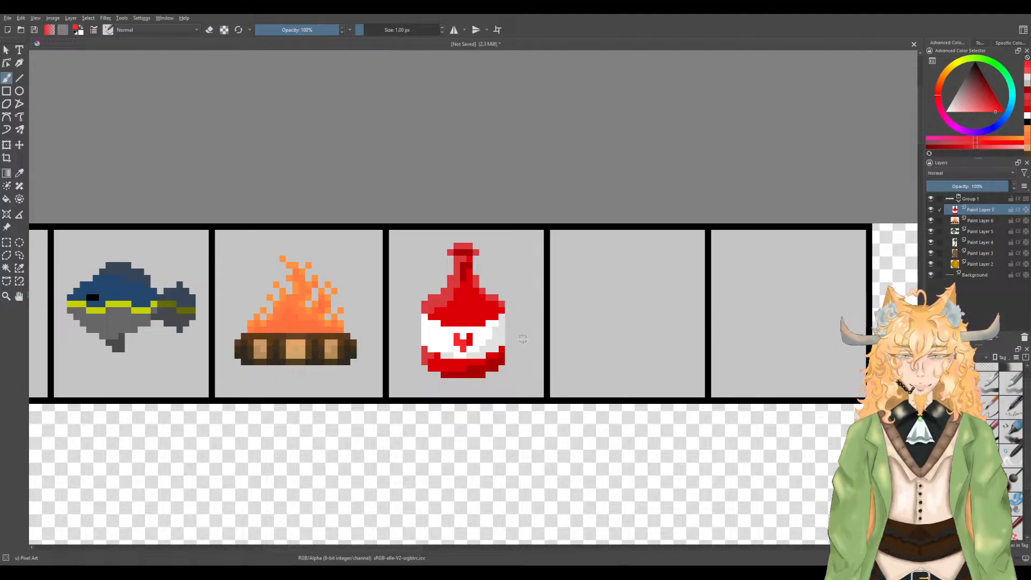
# Step: Undo the last two heart strokes and repaint the bright red highlight on the heart's left side
pyautogui.scroll(6, 523, 338)
pyautogui.hotkey('ctrl', 'z')
pyautogui.hotkey('ctrl', 'z')
pyautogui.moveTo(403, 328)
pyautogui.mouseDown()
pyautogui.moveTo(418, 345)
pyautogui.moveTo(466, 334)
pyautogui.mouseUp()
pyautogui.scroll(-5, 434, 343)
# Step: Choose a slightly darker red and shade the right side and tip of the label's heart
pyautogui.moveTo(997, 115); pyautogui.dragTo(1007, 107)
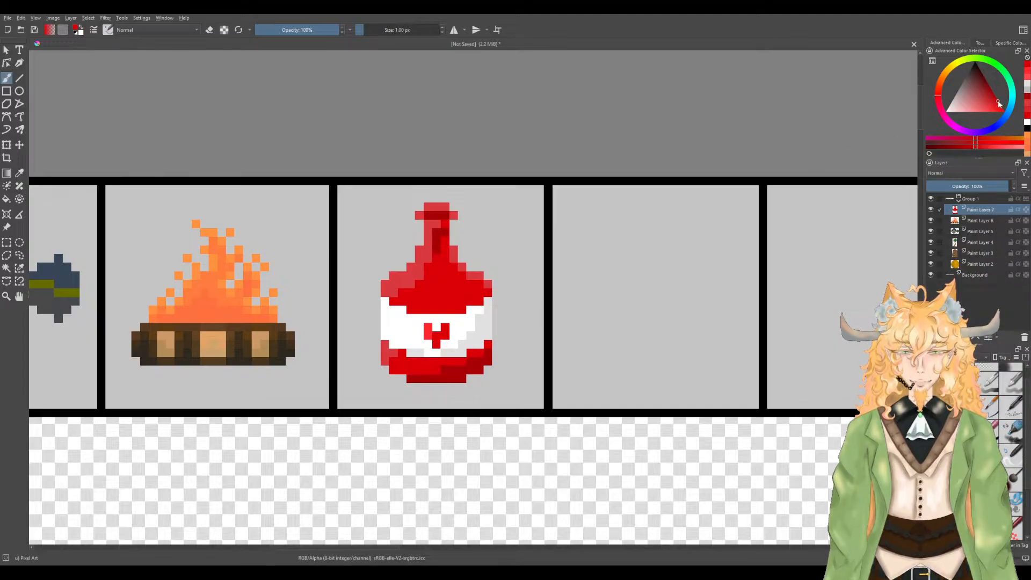
pyautogui.scroll(1, 427, 325)
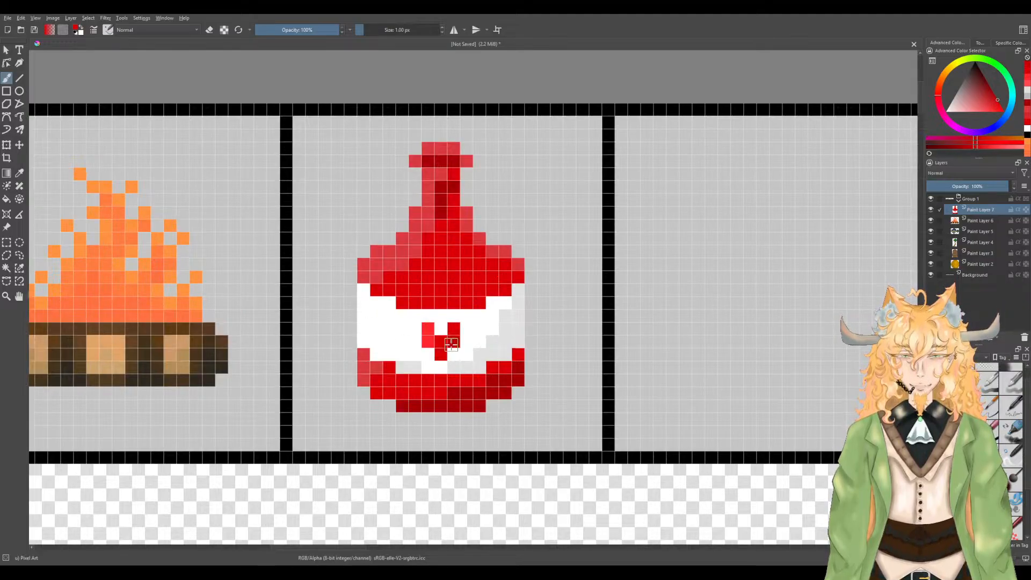
pyautogui.scroll(-2, 482, 342)
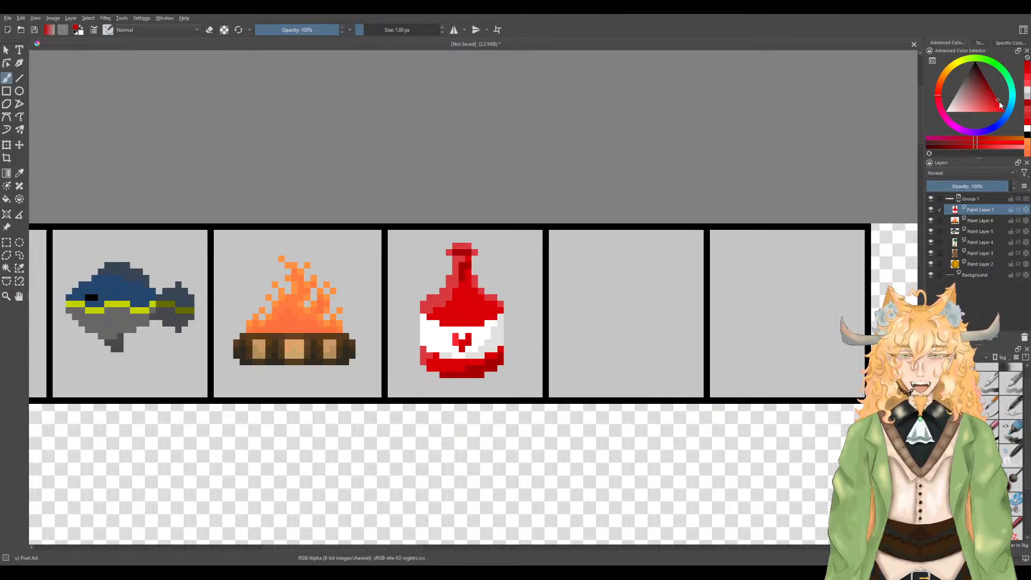
pyautogui.moveTo(996, 99); pyautogui.dragTo(999, 102)
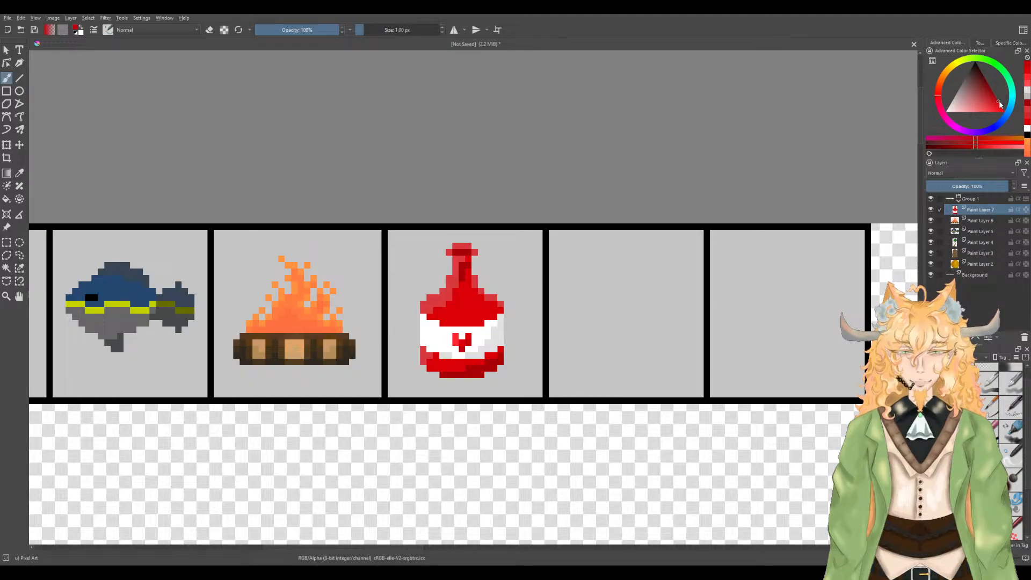
pyautogui.scroll(2, 453, 344)
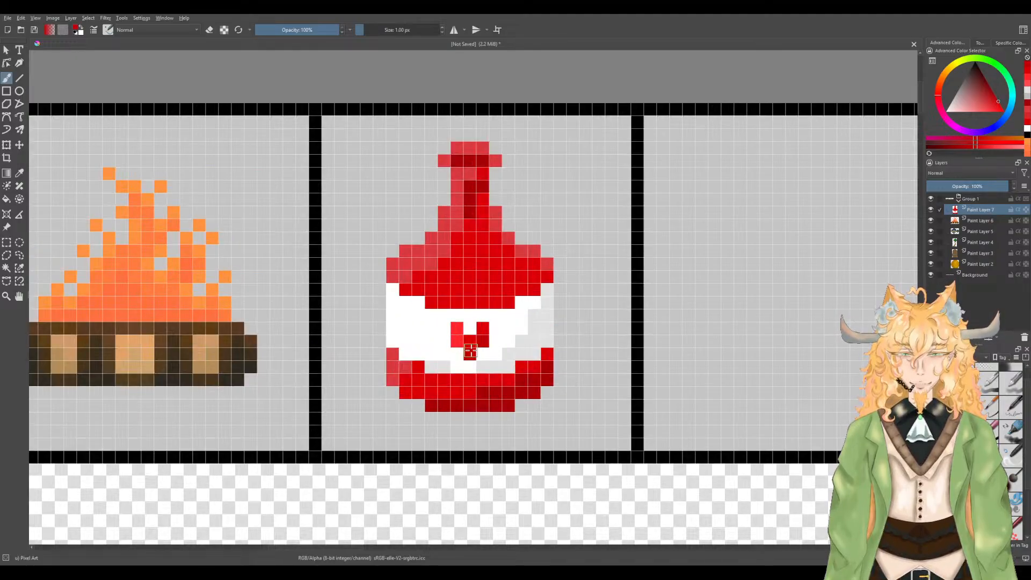
pyautogui.scroll(-2, 486, 343)
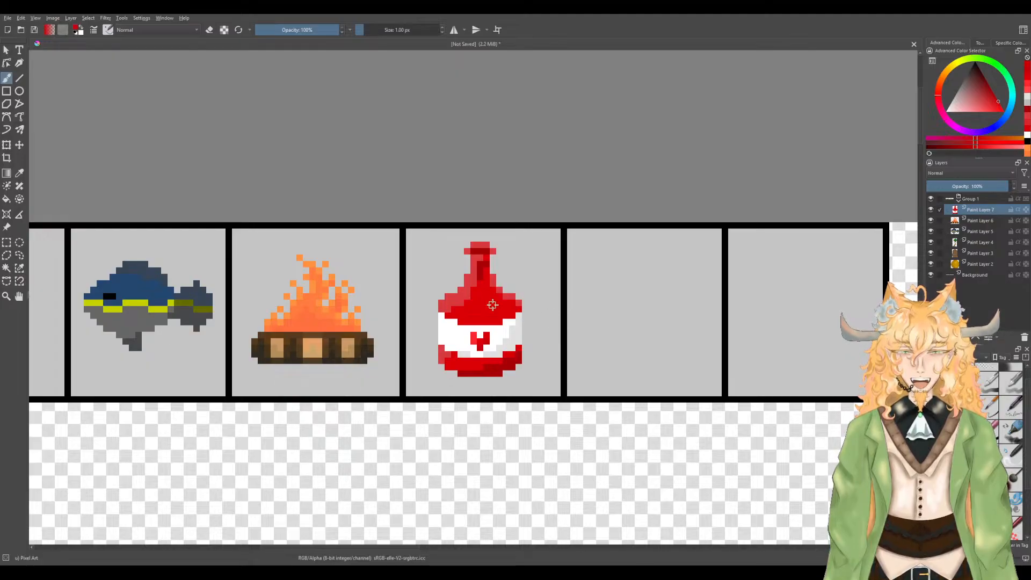
# Step: Sample the flask's lighter red and paint a small highlight patch in the middle of its body above the label
pyautogui.keyDown('ctrl'); pyautogui.click(481, 305); pyautogui.keyUp('ctrl')
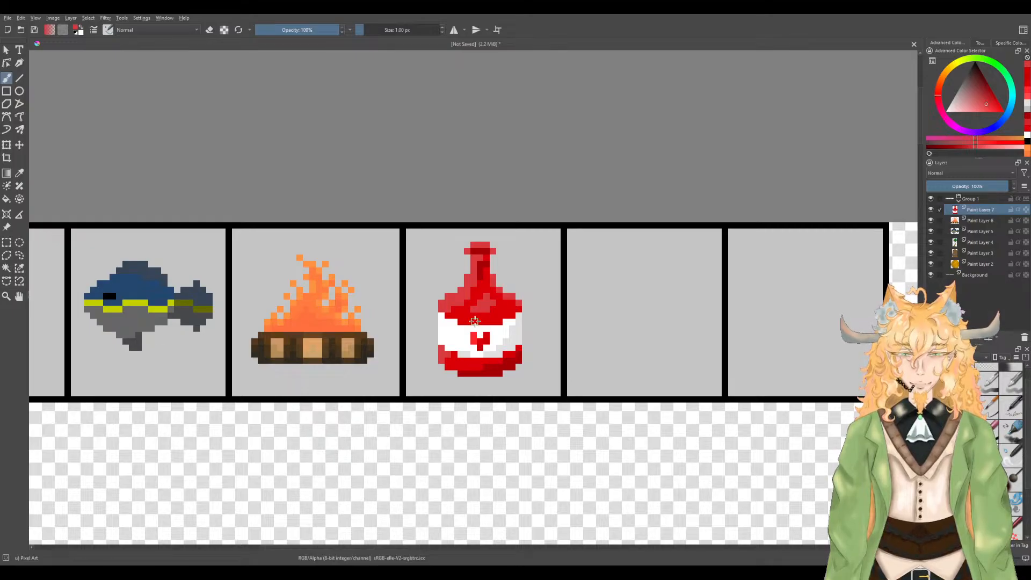
pyautogui.scroll(-2, 517, 316)
pyautogui.scroll(3, 517, 317)
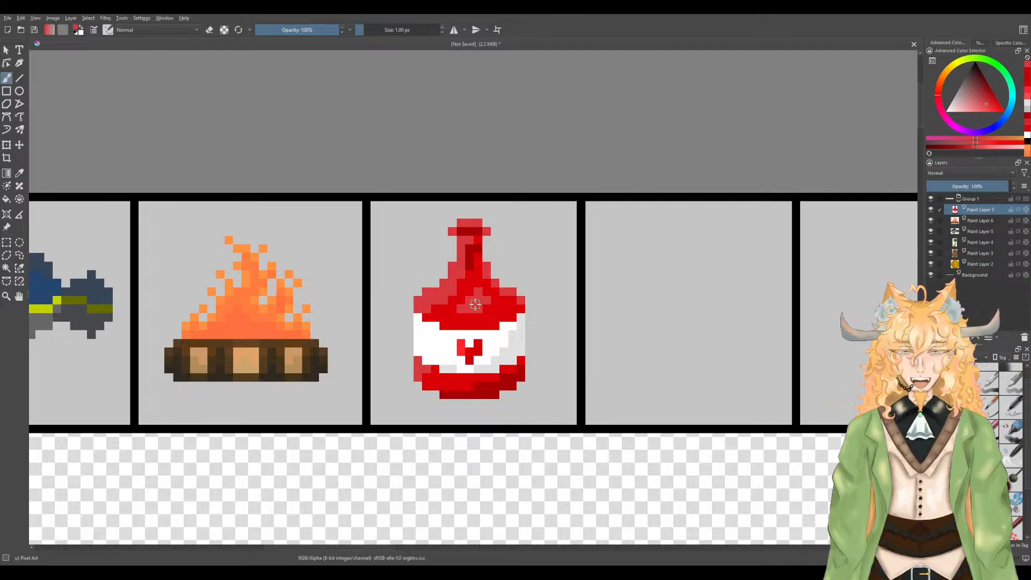
pyautogui.scroll(-4, 475, 305)
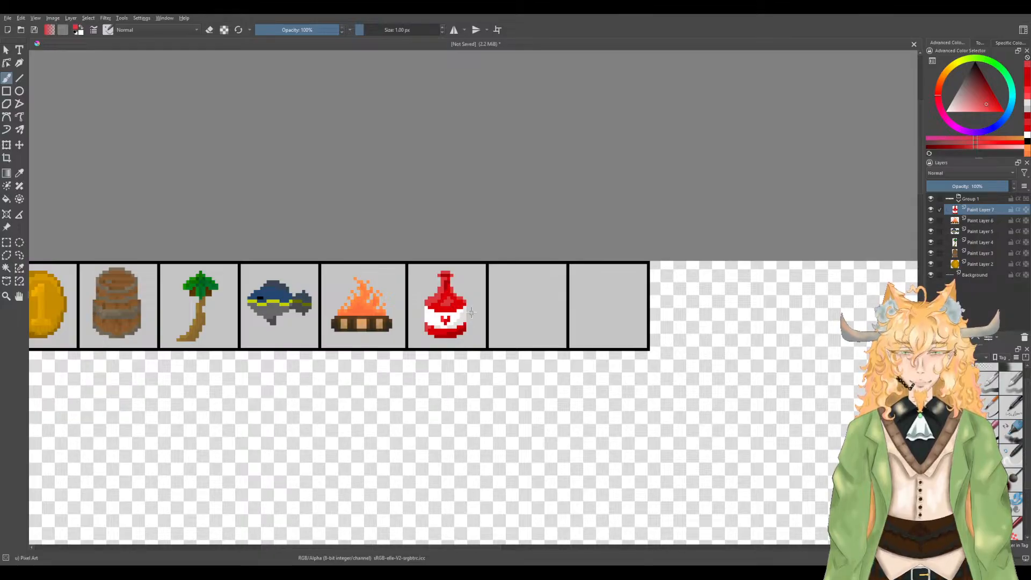
pyautogui.scroll(-2, 447, 298)
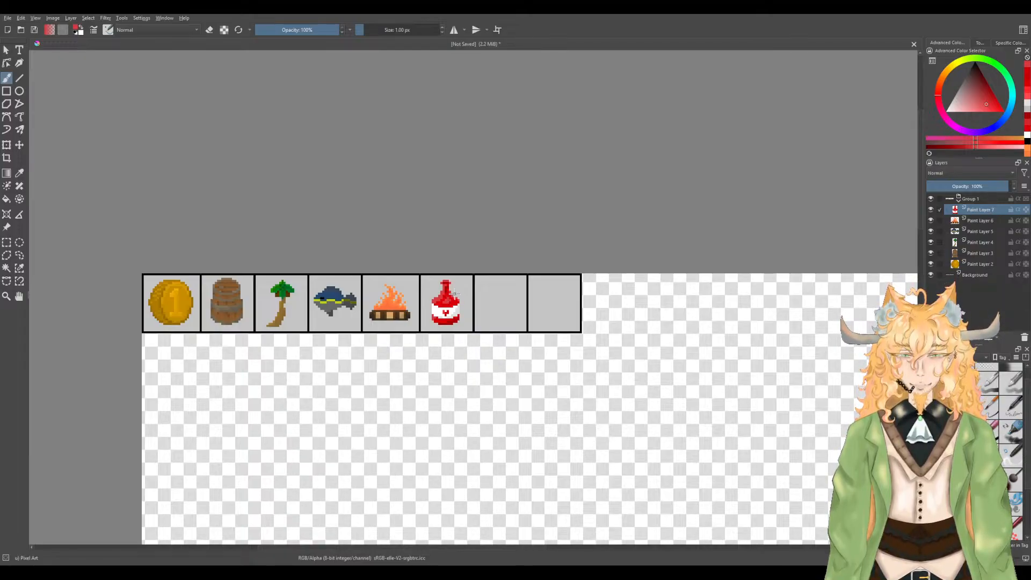
# Step: Choose a muted brown and draw a right-pointing wooden sign board with a notched left end in the upper part of the seventh frame
pyautogui.click(939, 85)
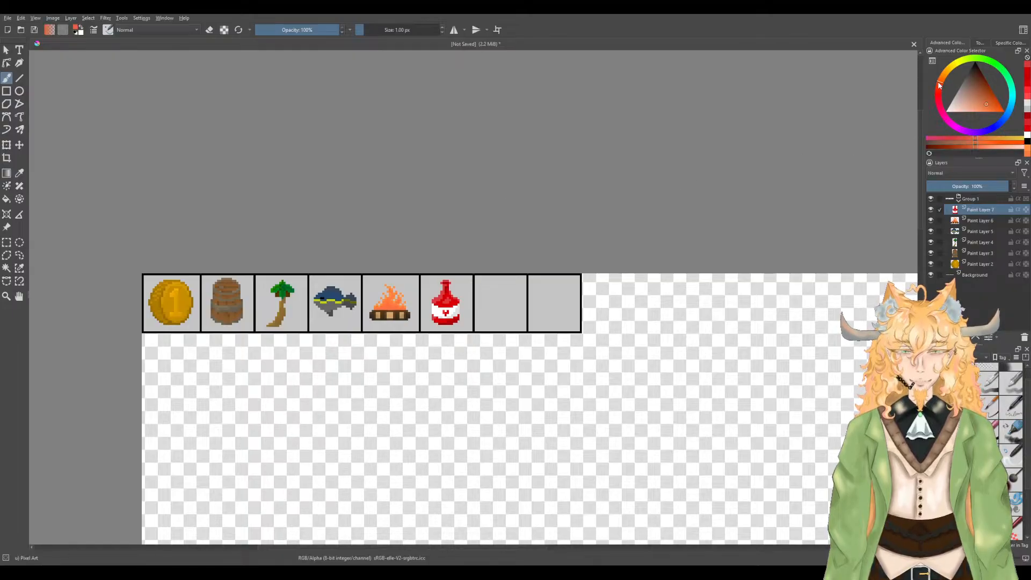
pyautogui.moveTo(965, 91)
pyautogui.mouseDown()
pyautogui.moveTo(988, 86)
pyautogui.moveTo(977, 93)
pyautogui.mouseUp()
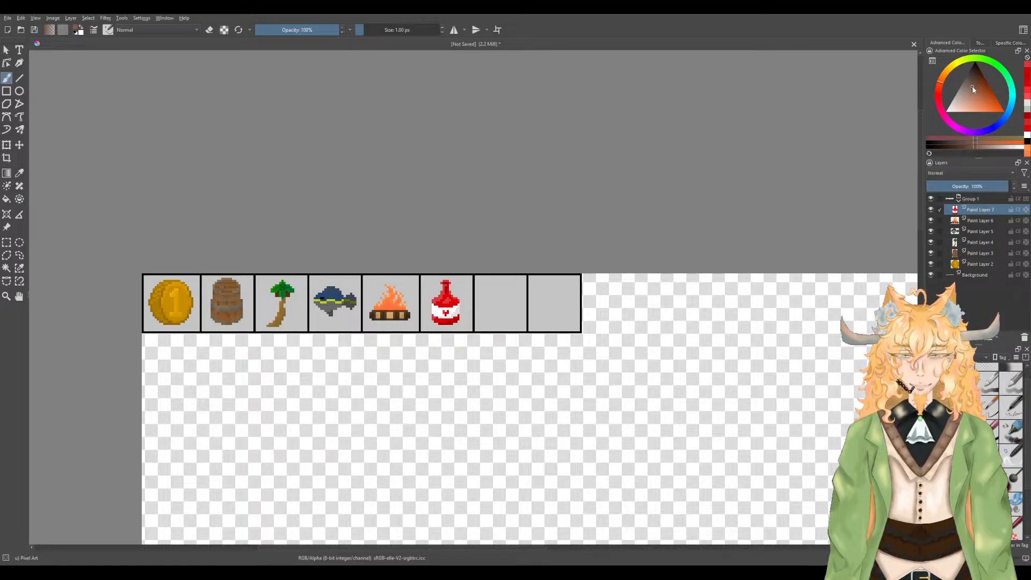
pyautogui.scroll(4, 455, 294)
pyautogui.moveTo(605, 283); pyautogui.dragTo(500, 269)
pyautogui.scroll(2, 500, 269)
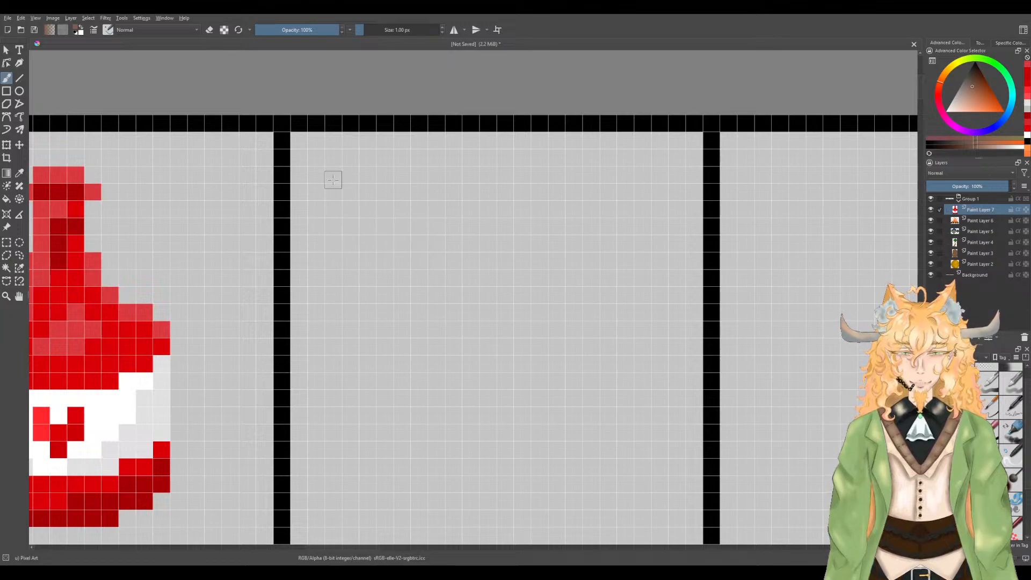
pyautogui.moveTo(332, 226); pyautogui.dragTo(584, 228)
pyautogui.moveTo(623, 243)
pyautogui.mouseDown()
pyautogui.moveTo(665, 269)
pyautogui.moveTo(595, 296)
pyautogui.moveTo(319, 292)
pyautogui.moveTo(347, 278)
pyautogui.moveTo(355, 245)
pyautogui.moveTo(550, 254)
pyautogui.moveTo(346, 263)
pyautogui.moveTo(523, 273)
pyautogui.moveTo(365, 279)
pyautogui.moveTo(637, 266)
pyautogui.moveTo(562, 250)
pyautogui.moveTo(592, 251)
pyautogui.mouseUp()
pyautogui.click(611, 244)
pyautogui.click(661, 260)
pyautogui.click(608, 278)
# Step: Draw a three-pixel-wide brown post from just above the sign board down to near the frame's lower edge
pyautogui.moveTo(488, 212)
pyautogui.mouseDown()
pyautogui.moveTo(487, 192)
pyautogui.moveTo(467, 224)
pyautogui.mouseUp()
pyautogui.scroll(-2, 466, 234)
pyautogui.moveTo(473, 273)
pyautogui.mouseDown()
pyautogui.moveTo(469, 392)
pyautogui.moveTo(477, 272)
pyautogui.mouseUp()
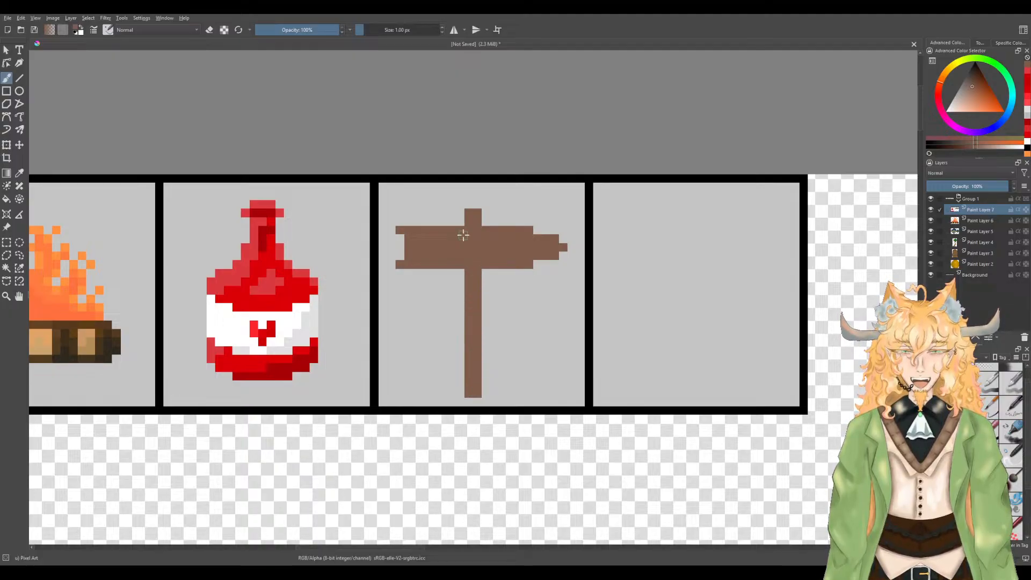
pyautogui.moveTo(458, 212); pyautogui.dragTo(460, 389)
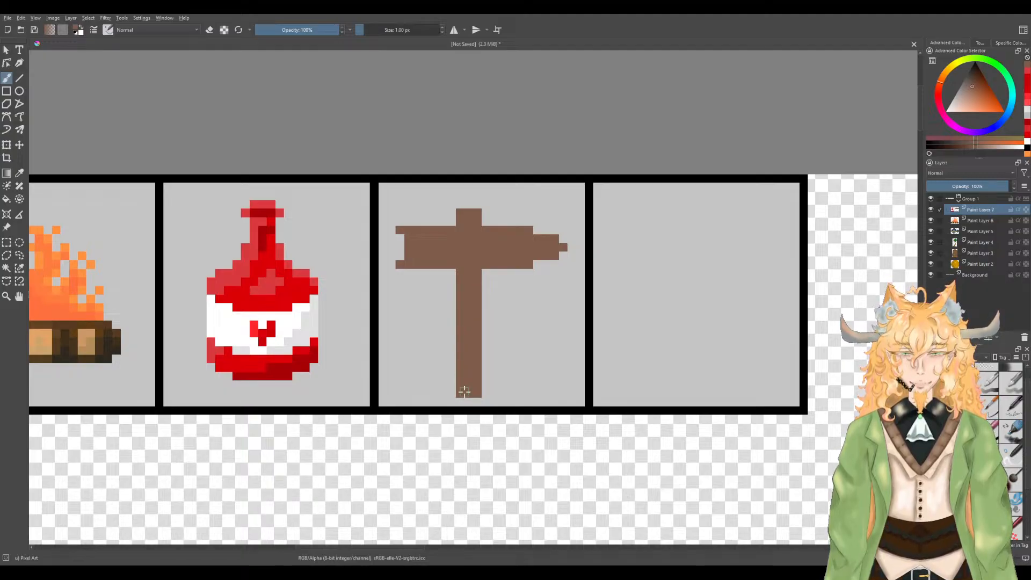
# Step: Select the signpost in the seventh frame, cut it from the flask's layer, paste it onto its own layer and deselect
pyautogui.press('t')
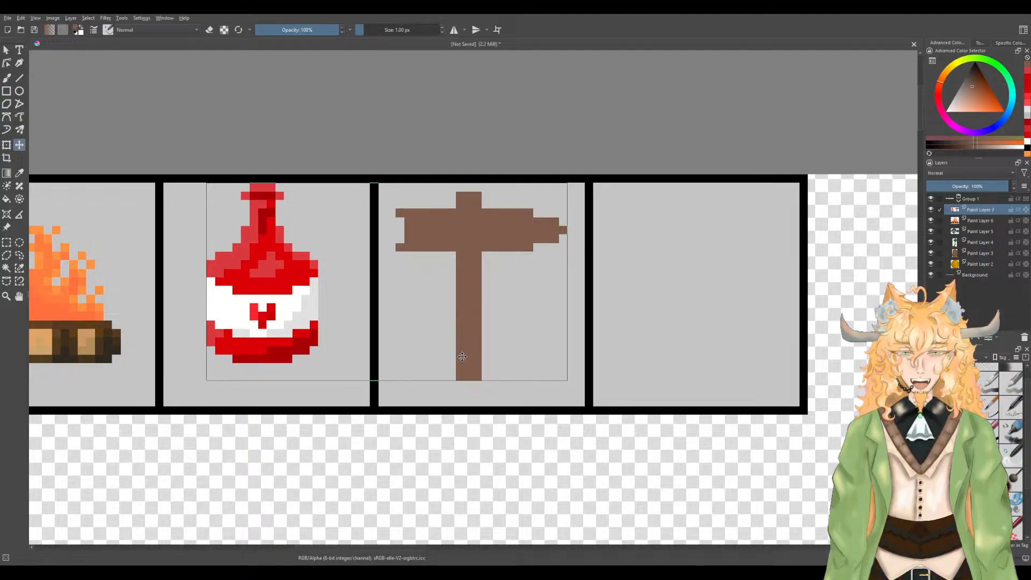
pyautogui.hotkey('ctrl', 'r')
pyautogui.moveTo(378, 183); pyautogui.dragTo(577, 414)
pyautogui.hotkey('ctrl', 'x')
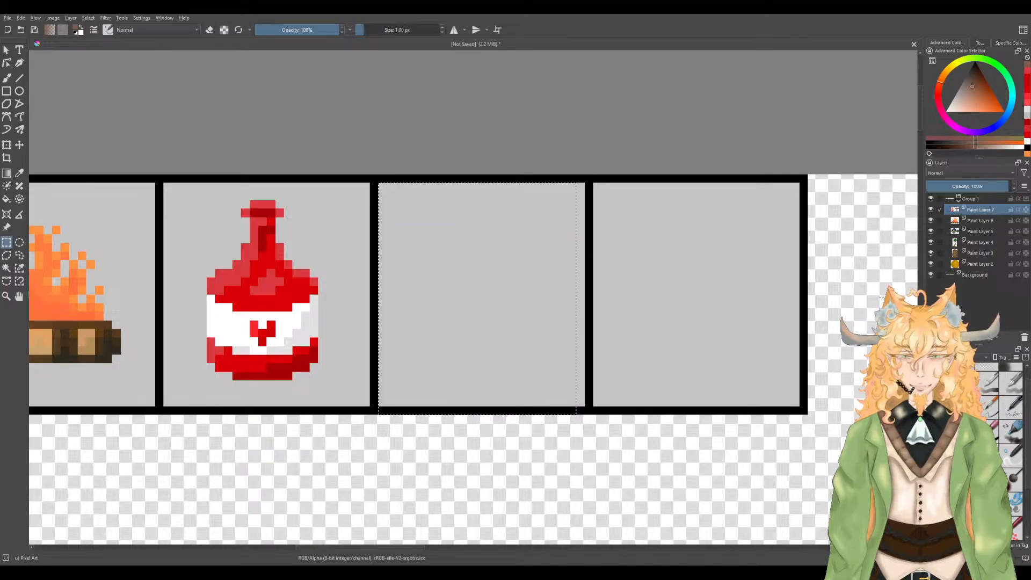
pyautogui.hotkey('ctrl', 'v')
pyautogui.hotkey('ctrl', 'shift', 'a')
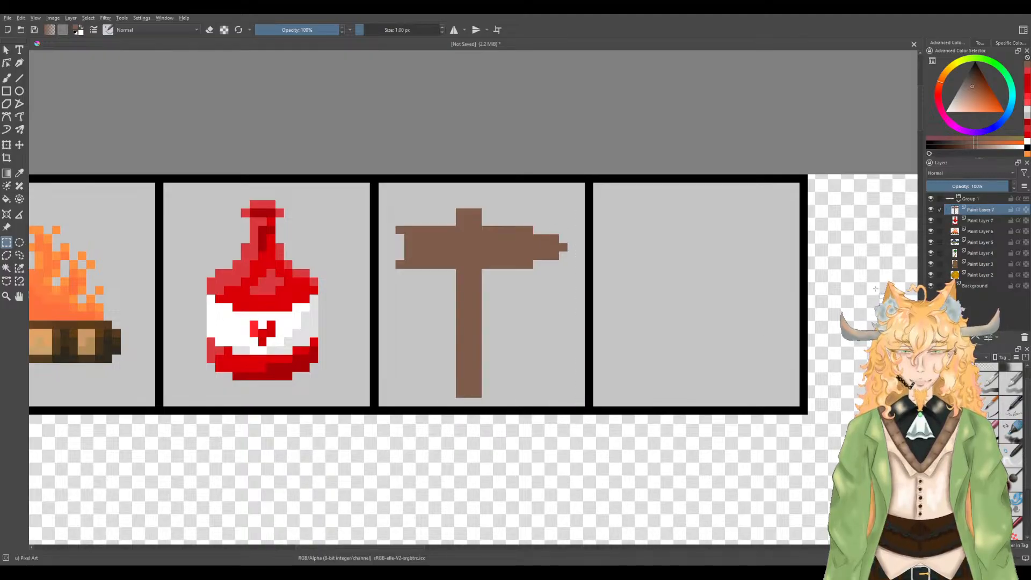
# Step: Rename the signpost's new layer to Paint Layer 8
pyautogui.doubleClick(977, 212)
pyautogui.click(977, 213)
pyautogui.press('BackSpace')
pyautogui.write('8')
pyautogui.press('Return')
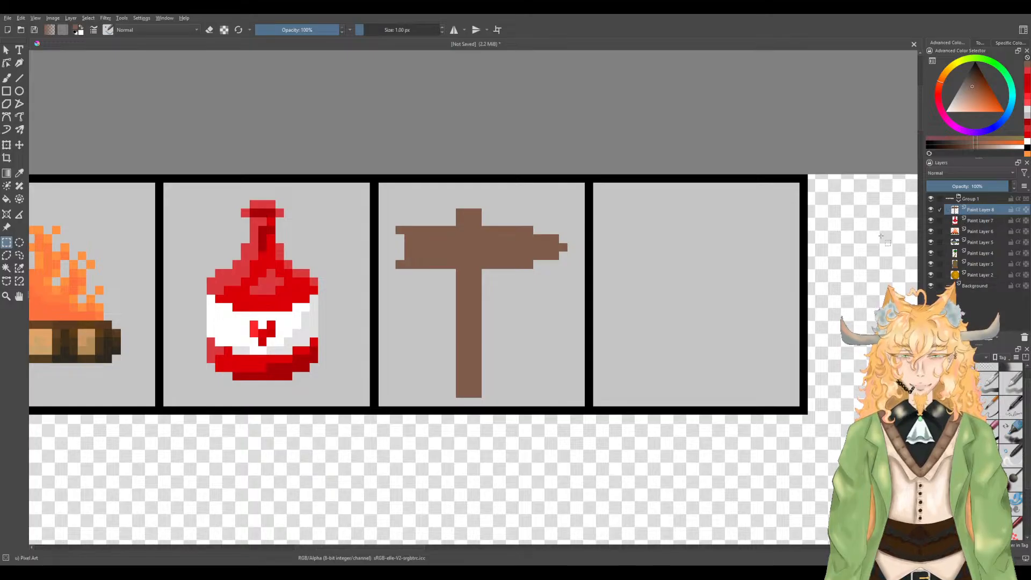
# Step: Move the signpost up by two pixels and extend the foot of its post two pixels downward in the same brown
pyautogui.press('t')
pyautogui.moveTo(506, 260); pyautogui.dragTo(501, 243)
pyautogui.press('b')
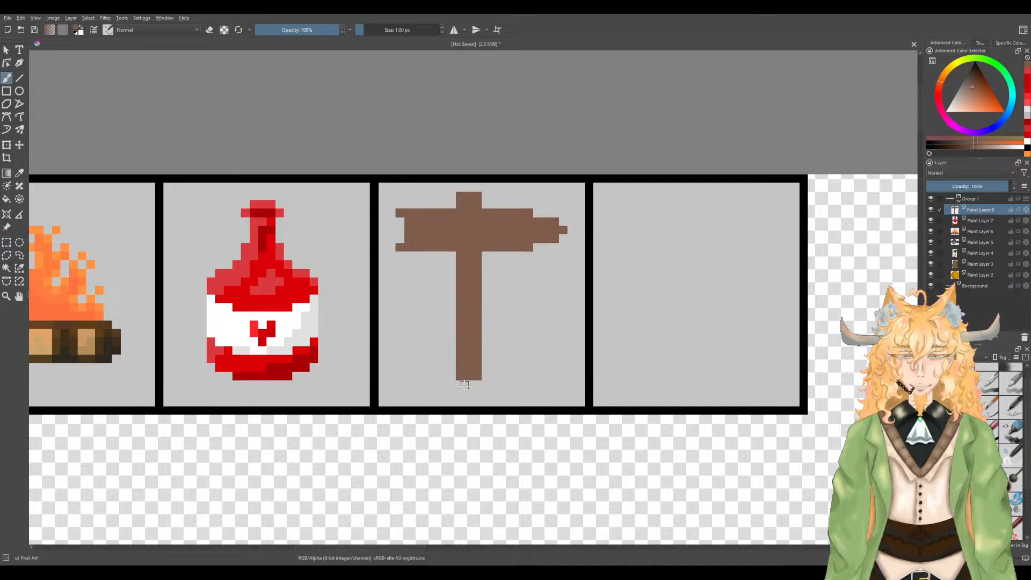
pyautogui.moveTo(468, 386)
pyautogui.mouseDown()
pyautogui.moveTo(460, 394)
pyautogui.moveTo(477, 392)
pyautogui.mouseUp()
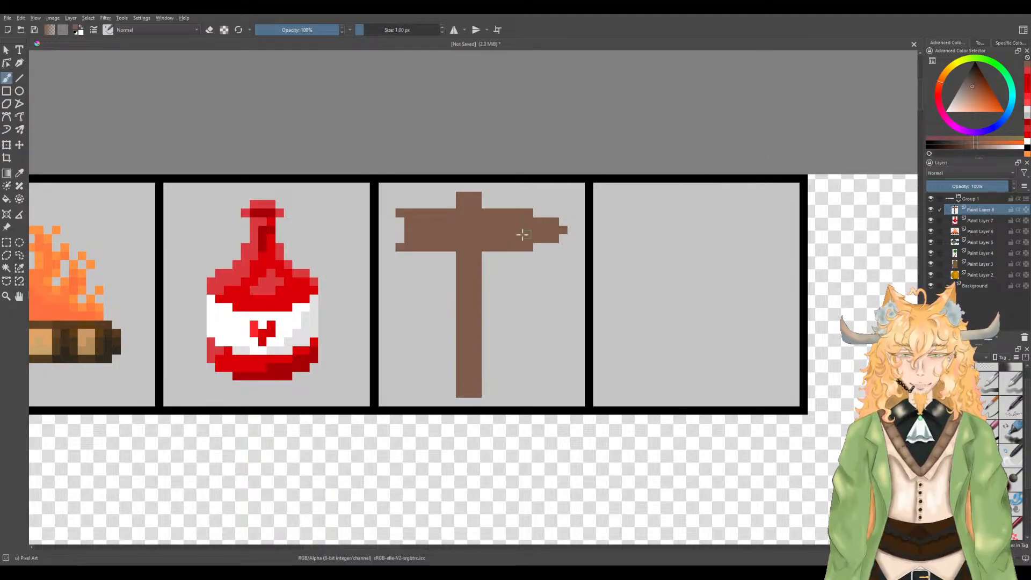
# Step: Erase notches from the sign board's lower edge, the post's upper right side and its lower left side
pyautogui.scroll(2, 535, 229)
pyautogui.moveTo(543, 227)
pyautogui.mouseDown()
pyautogui.moveTo(562, 209)
pyautogui.moveTo(518, 231)
pyautogui.mouseUp()
pyautogui.press('e')
pyautogui.moveTo(483, 295); pyautogui.dragTo(484, 320)
pyautogui.click(484, 283)
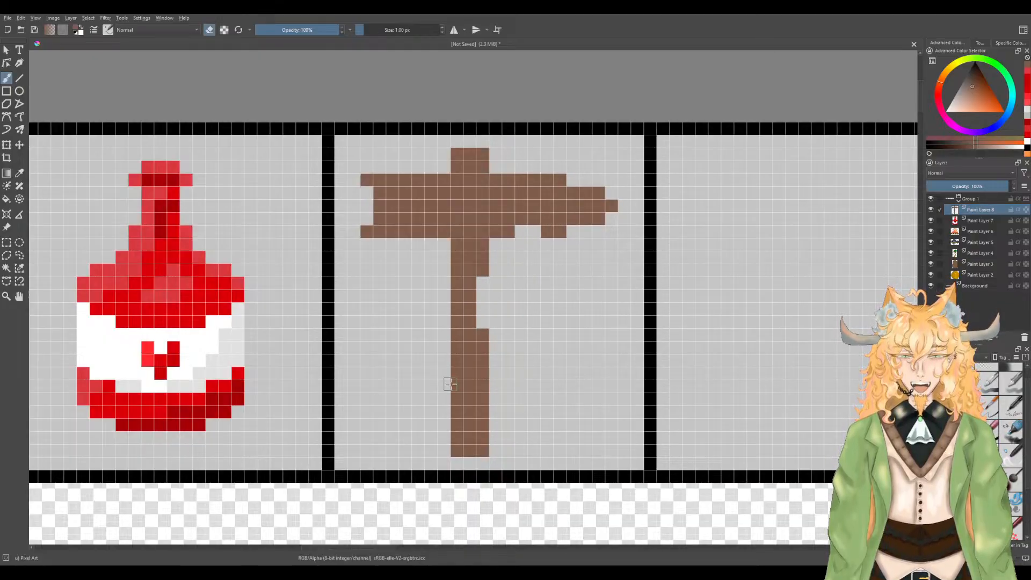
pyautogui.moveTo(456, 398); pyautogui.dragTo(452, 430)
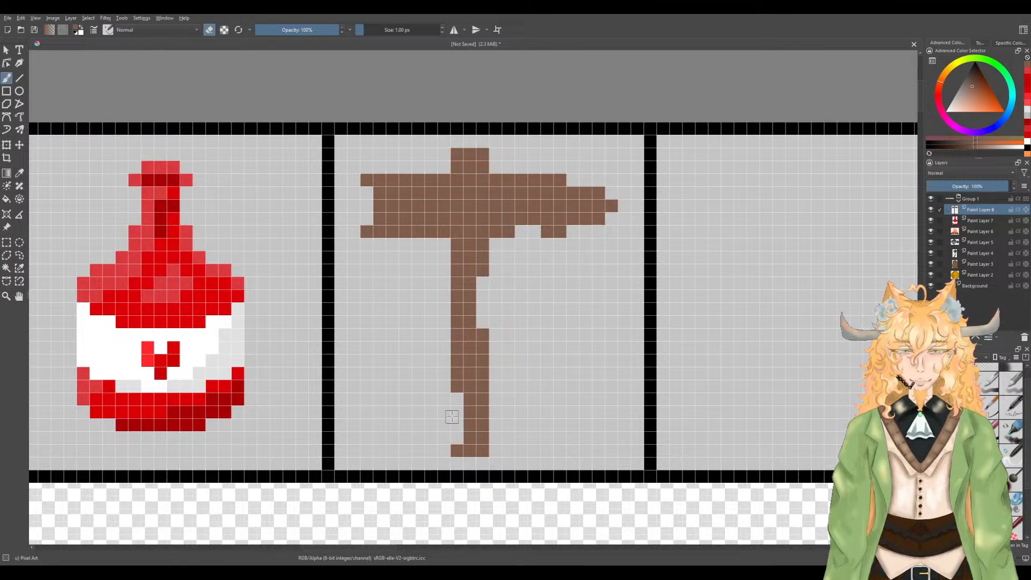
# Step: Erase a shallow notch from the upper edge of the sign board's left half
pyautogui.moveTo(425, 183); pyautogui.dragTo(391, 181)
pyautogui.hotkey('ctrl', 'z')
pyautogui.scroll(1, 449, 194)
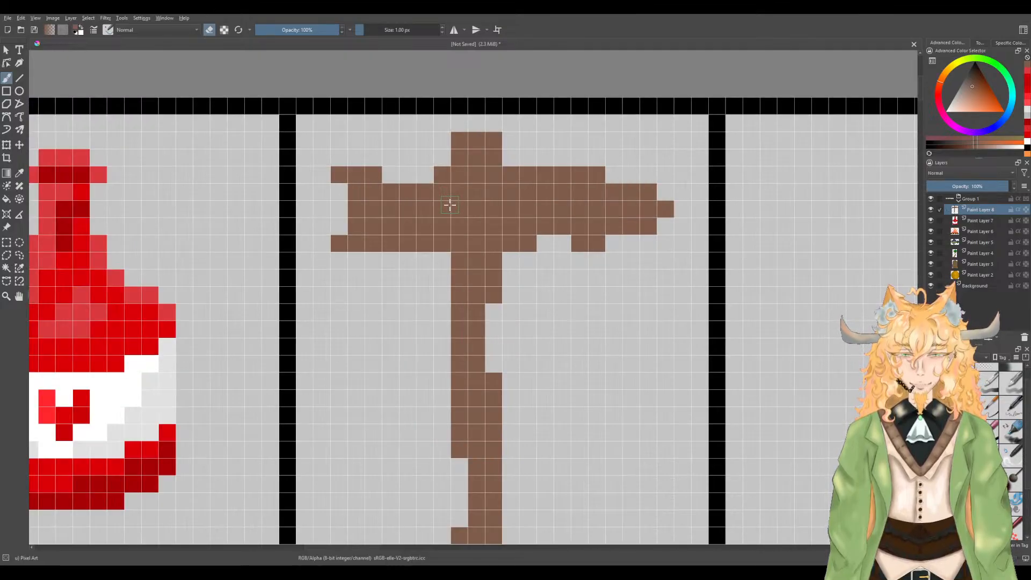
# Step: Choose a darker greyish brown and shade the sign board's upper left edge, post top's left side and board's lower edge
pyautogui.press('e')
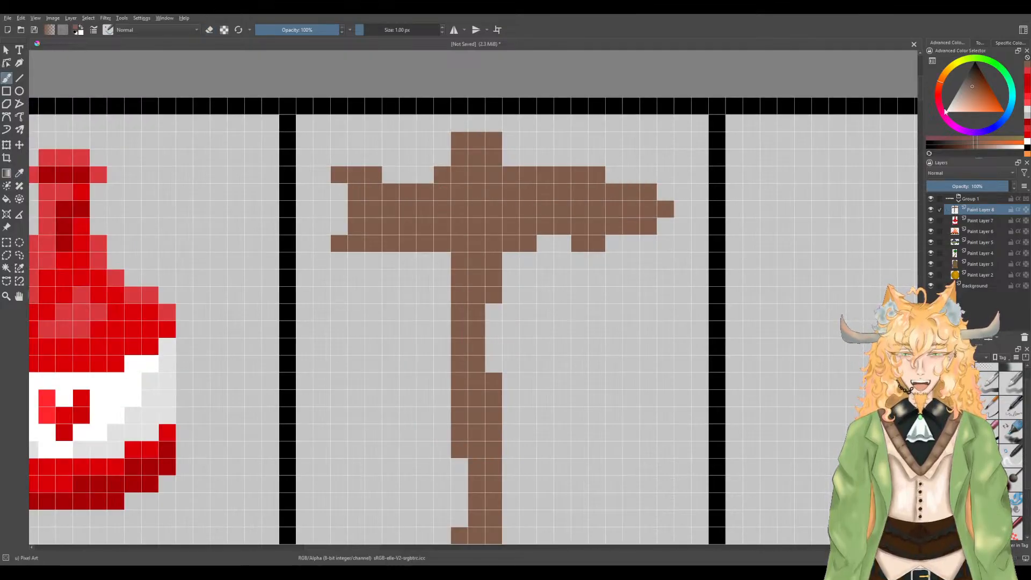
pyautogui.click(973, 85)
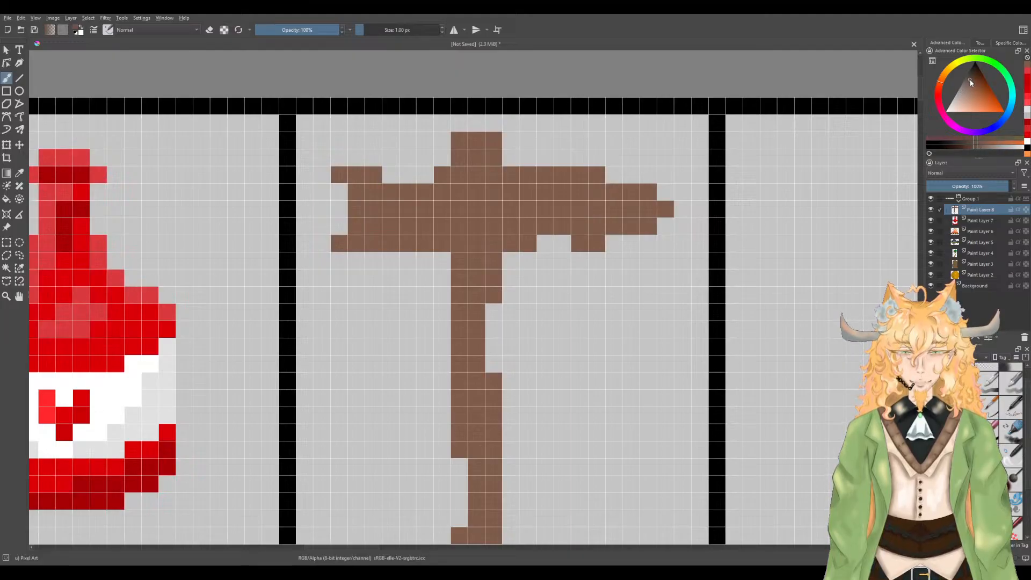
pyautogui.click(969, 84)
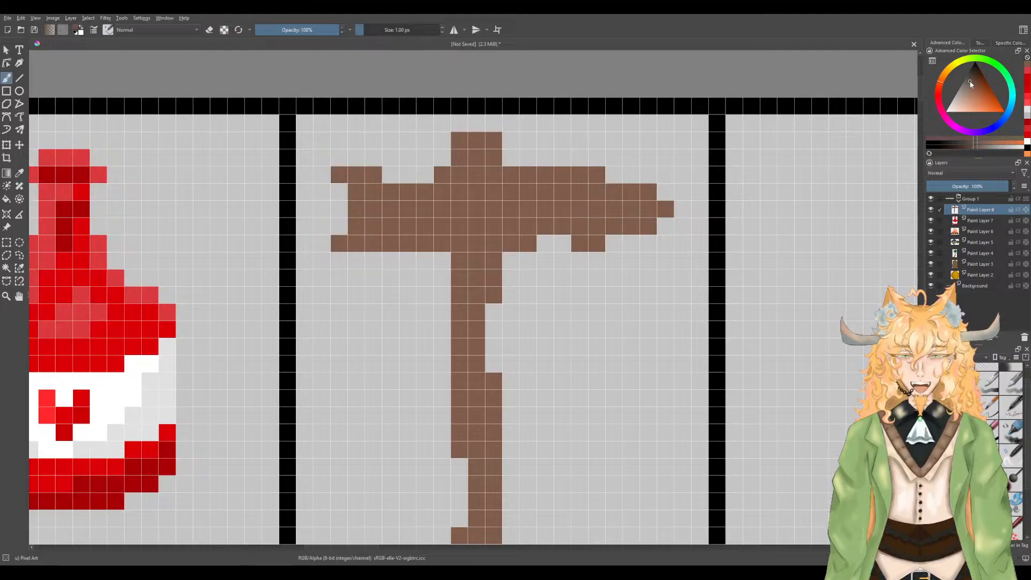
pyautogui.moveTo(373, 175)
pyautogui.mouseDown()
pyautogui.moveTo(359, 176)
pyautogui.moveTo(419, 191)
pyautogui.moveTo(458, 156)
pyautogui.moveTo(460, 139)
pyautogui.mouseUp()
pyautogui.moveTo(519, 243)
pyautogui.mouseDown()
pyautogui.moveTo(564, 226)
pyautogui.moveTo(577, 241)
pyautogui.moveTo(598, 242)
pyautogui.moveTo(633, 227)
pyautogui.moveTo(610, 242)
pyautogui.moveTo(665, 213)
pyautogui.moveTo(644, 226)
pyautogui.mouseUp()
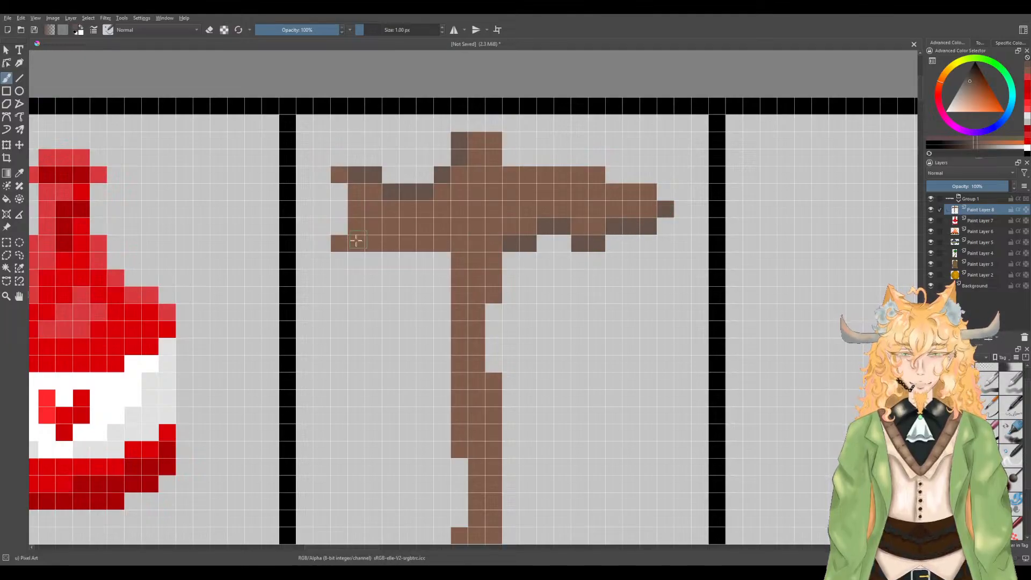
pyautogui.moveTo(365, 242)
pyautogui.mouseDown()
pyautogui.moveTo(444, 248)
pyautogui.moveTo(460, 258)
pyautogui.moveTo(460, 295)
pyautogui.mouseUp()
pyautogui.hotkey('ctrl', 'z')
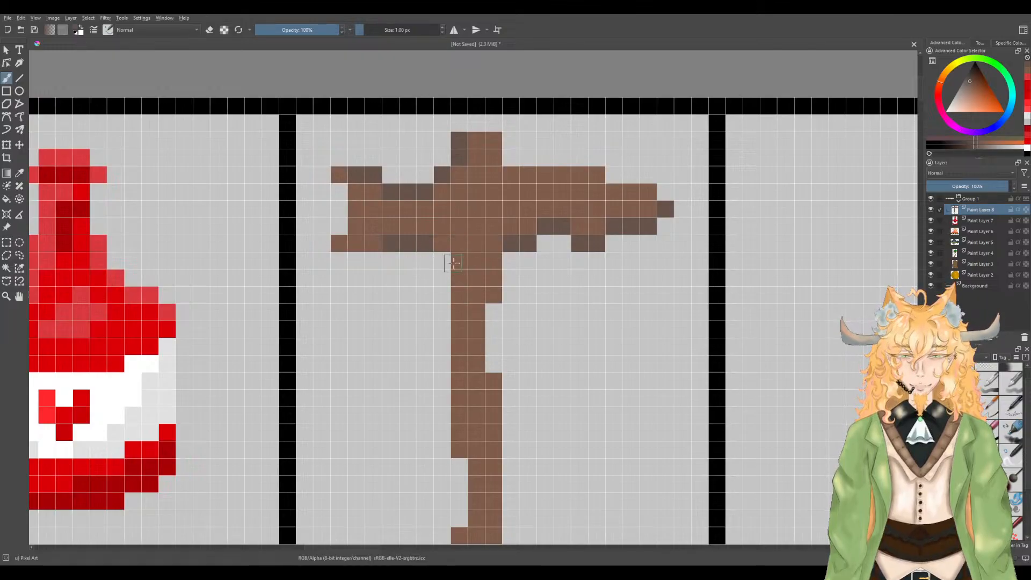
# Step: Shade the notched upper right side of the post and its lower left side with the dark greyish brown
pyautogui.moveTo(491, 296)
pyautogui.mouseDown()
pyautogui.moveTo(476, 362)
pyautogui.moveTo(493, 381)
pyautogui.mouseUp()
pyautogui.moveTo(492, 380); pyautogui.dragTo(478, 258)
pyautogui.moveTo(452, 315)
pyautogui.mouseDown()
pyautogui.moveTo(469, 395)
pyautogui.moveTo(451, 413)
pyautogui.mouseUp()
pyautogui.scroll(-1, 463, 340)
pyautogui.moveTo(456, 298); pyautogui.dragTo(458, 365)
# Step: Darken the two protruding tips and the inner edge at the sign board's left end with the same greyish brown
pyautogui.scroll(4, 456, 273)
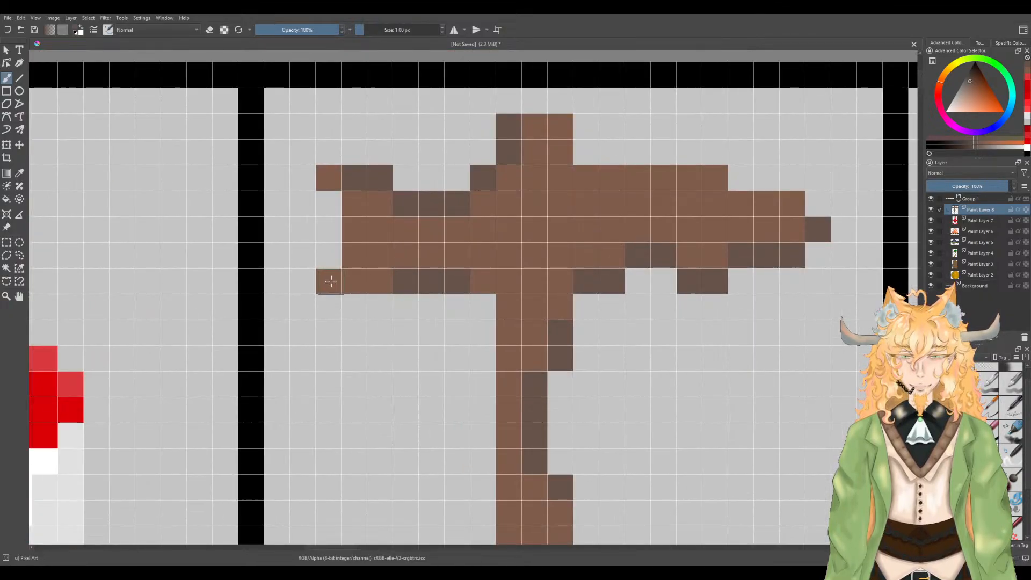
pyautogui.moveTo(331, 281)
pyautogui.mouseDown()
pyautogui.moveTo(350, 229)
pyautogui.moveTo(329, 195)
pyautogui.mouseUp()
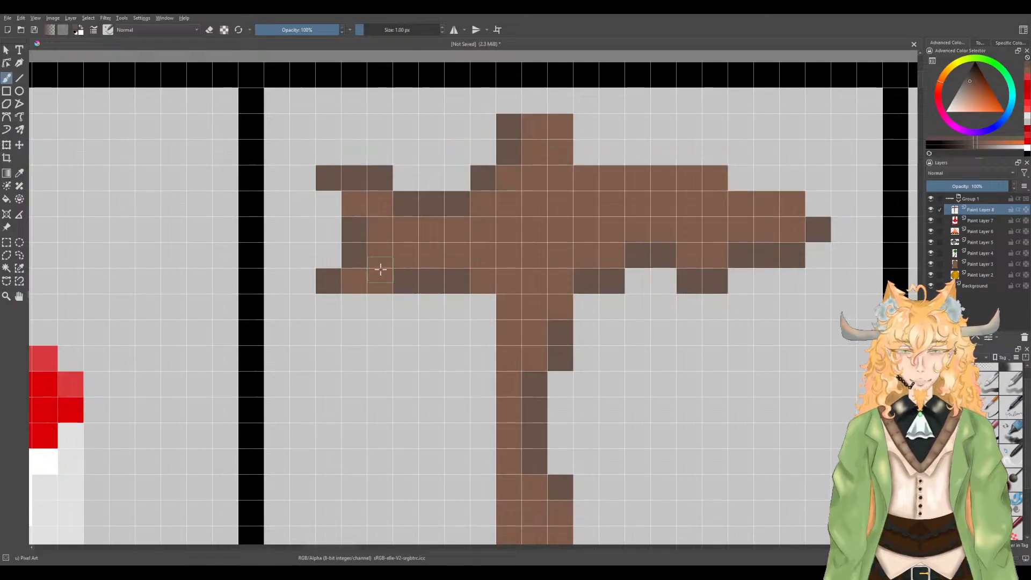
pyautogui.click(489, 287)
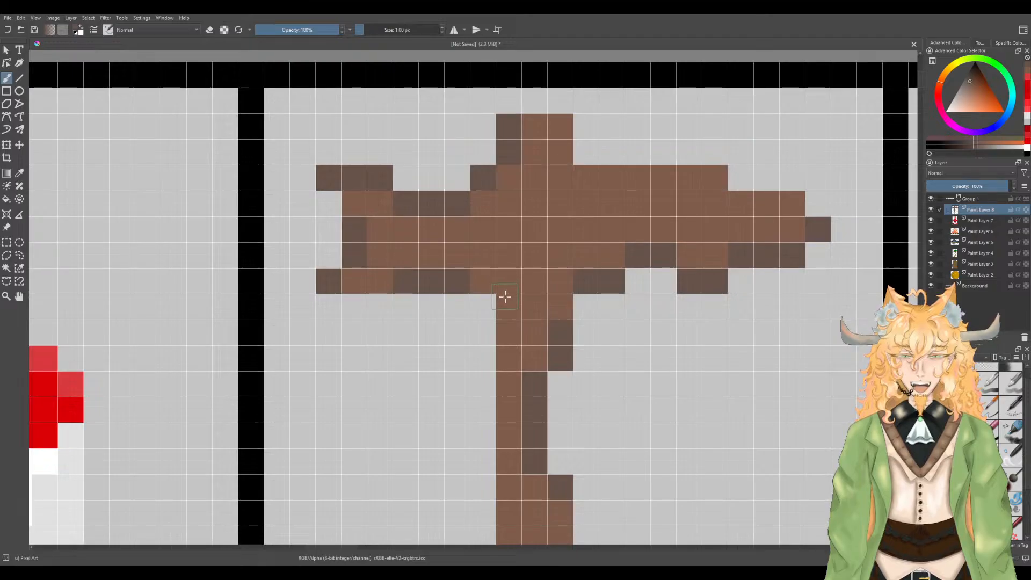
# Step: Sample the post's brown, choose a slightly darker warm shade and paint shadows on the post just beneath and above the sign board
pyautogui.press('p')
pyautogui.click(515, 326)
pyautogui.press('b')
pyautogui.click(972, 85)
pyautogui.moveTo(560, 315); pyautogui.dragTo(517, 314)
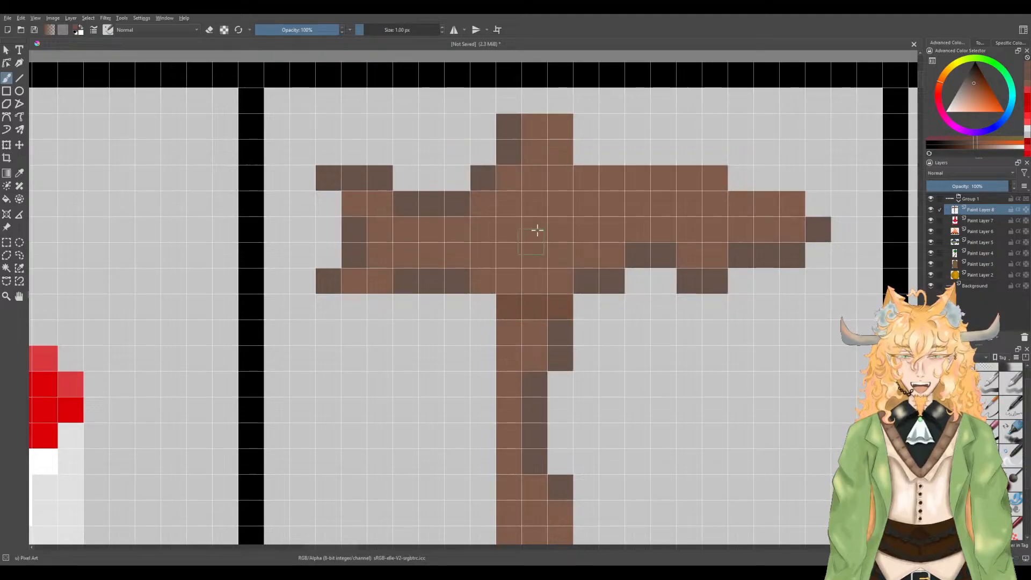
pyautogui.click(559, 153)
pyautogui.click(534, 153)
pyautogui.moveTo(536, 330); pyautogui.dragTo(518, 332)
pyautogui.click(536, 358)
pyautogui.click(537, 132)
pyautogui.scroll(-3, 547, 186)
pyautogui.moveTo(575, 239)
pyautogui.mouseDown()
pyautogui.moveTo(543, 330)
pyautogui.moveTo(543, 315)
pyautogui.mouseUp()
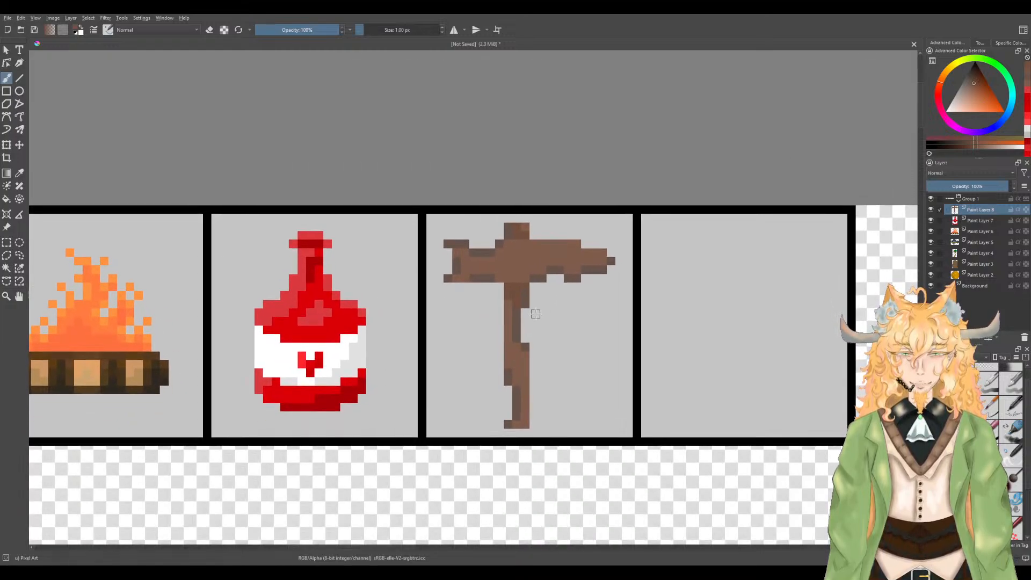
pyautogui.scroll(2, 533, 313)
pyautogui.scroll(-2, 533, 313)
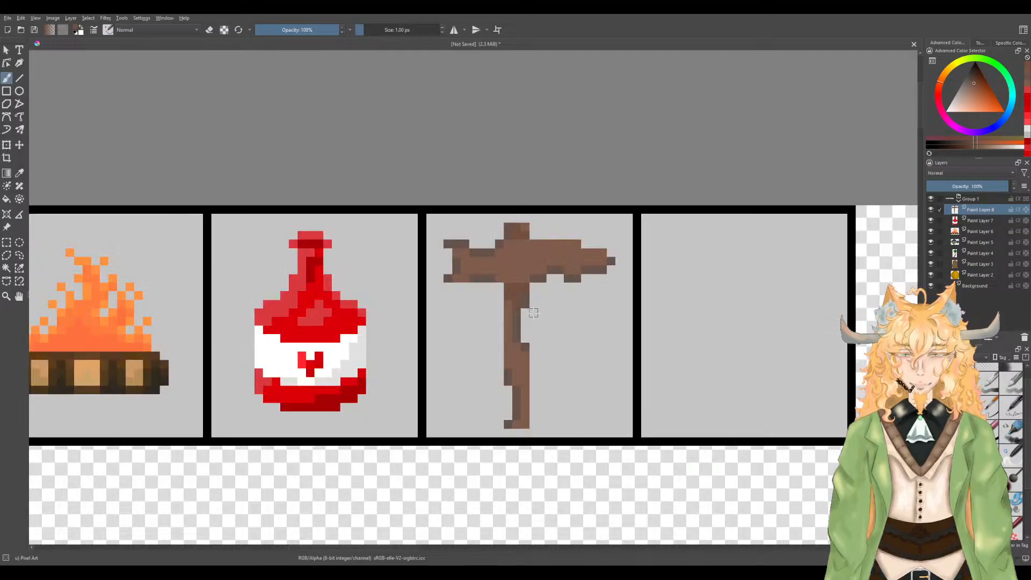
pyautogui.press('p')
pyautogui.click(514, 266)
pyautogui.press('b')
pyautogui.click(973, 85)
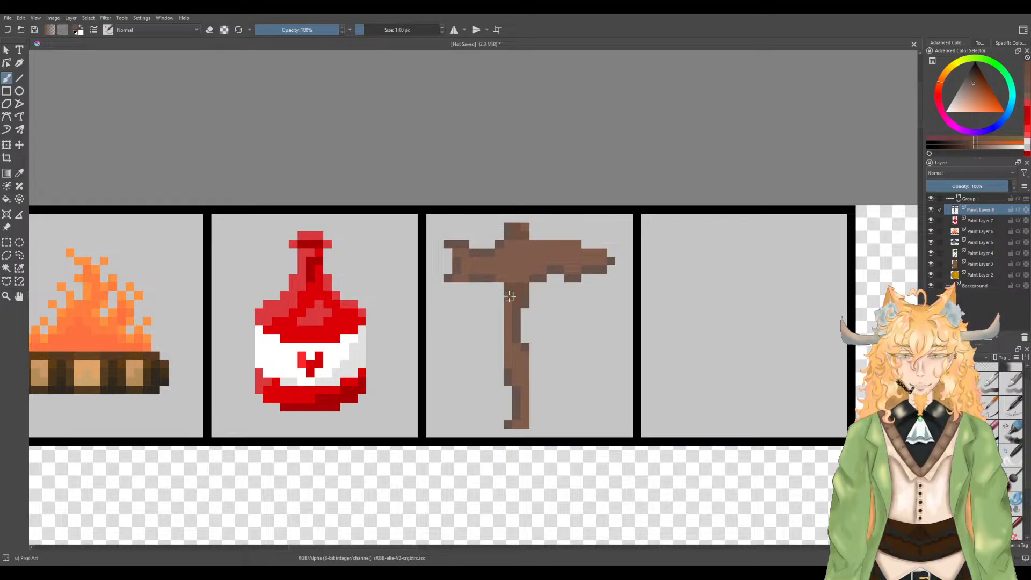
pyautogui.click(975, 87)
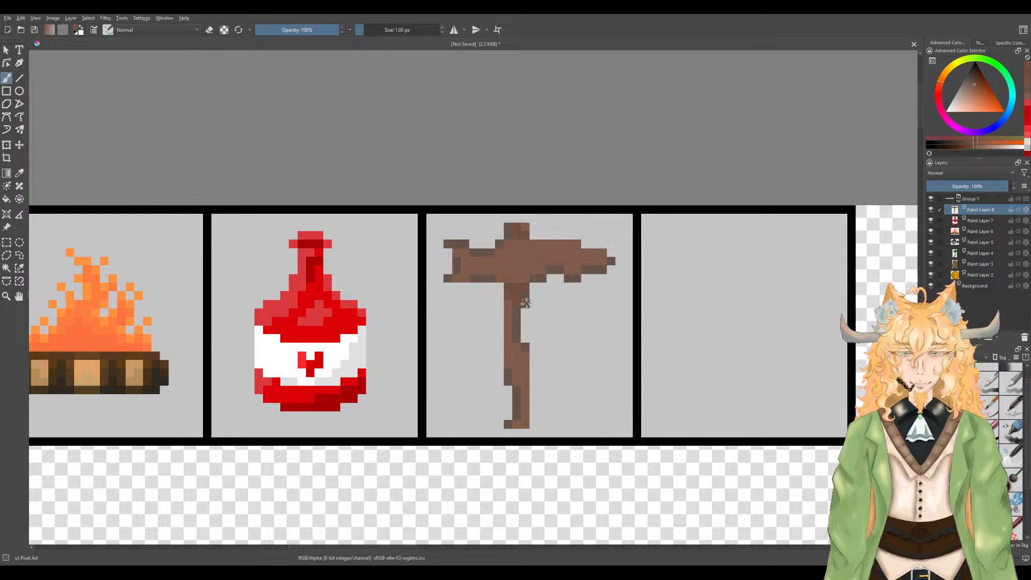
pyautogui.scroll(1, 525, 304)
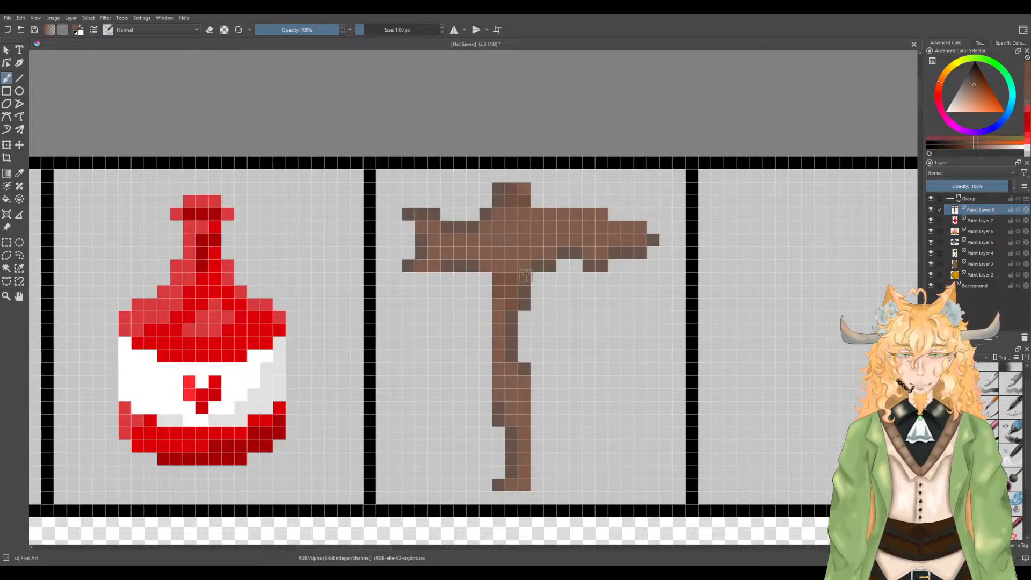
pyautogui.scroll(-1, 530, 216)
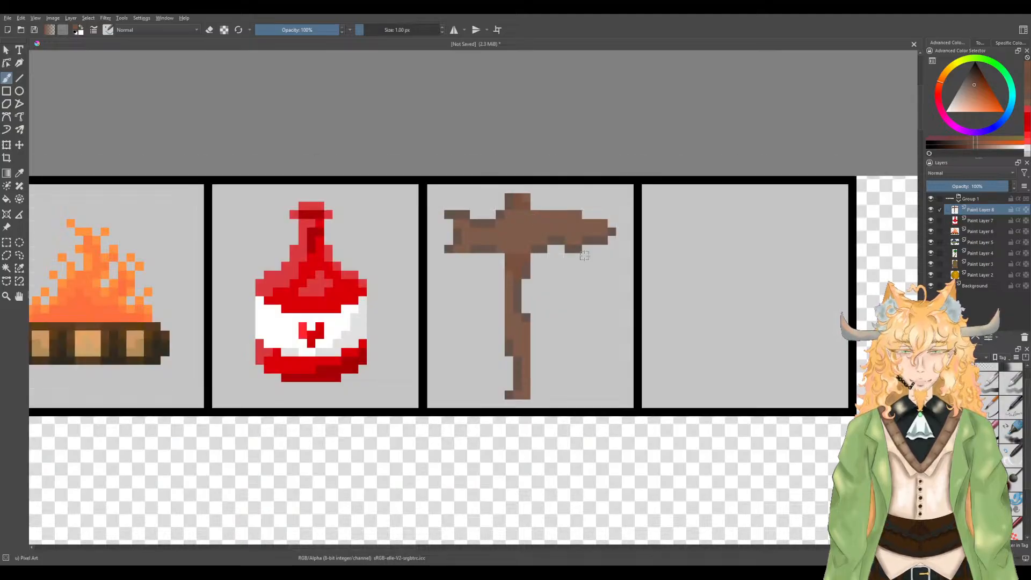
pyautogui.moveTo(604, 270); pyautogui.dragTo(610, 285)
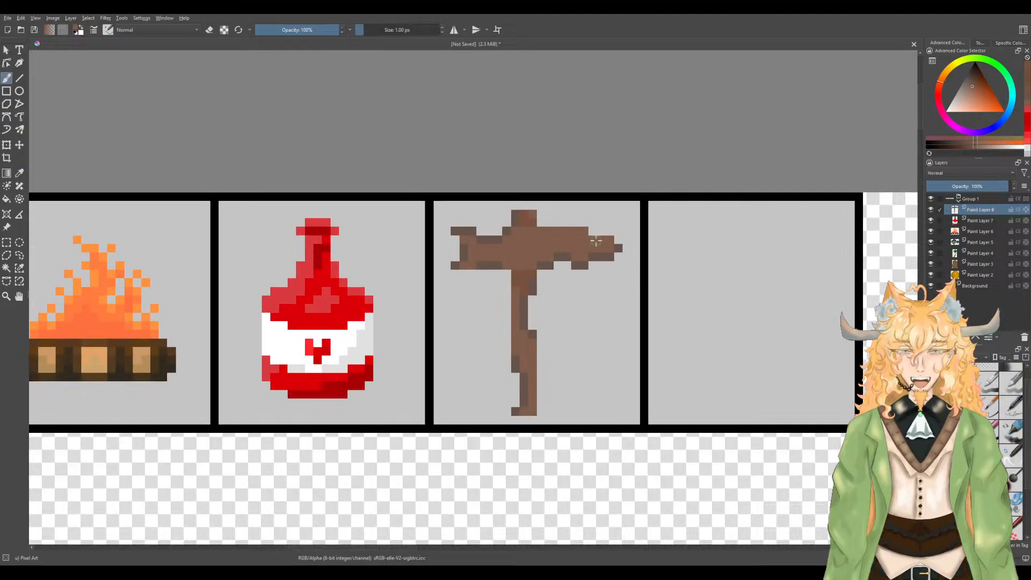
# Step: Choose a darker brown and paint horizontal wood-grain streaks along the sign board
pyautogui.scroll(1, 591, 236)
pyautogui.click(972, 84)
pyautogui.scroll(1, 624, 252)
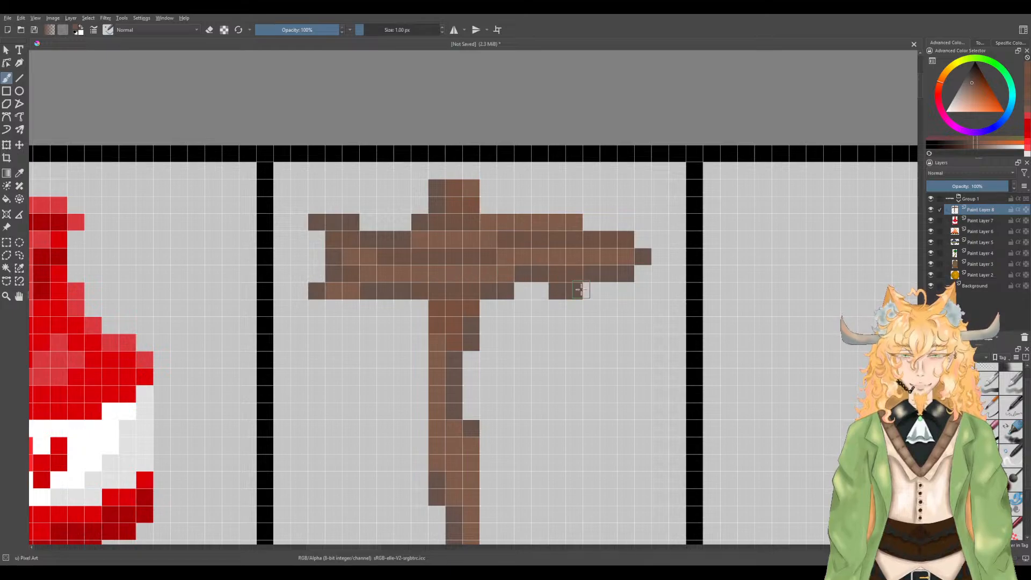
pyautogui.scroll(-5, 578, 289)
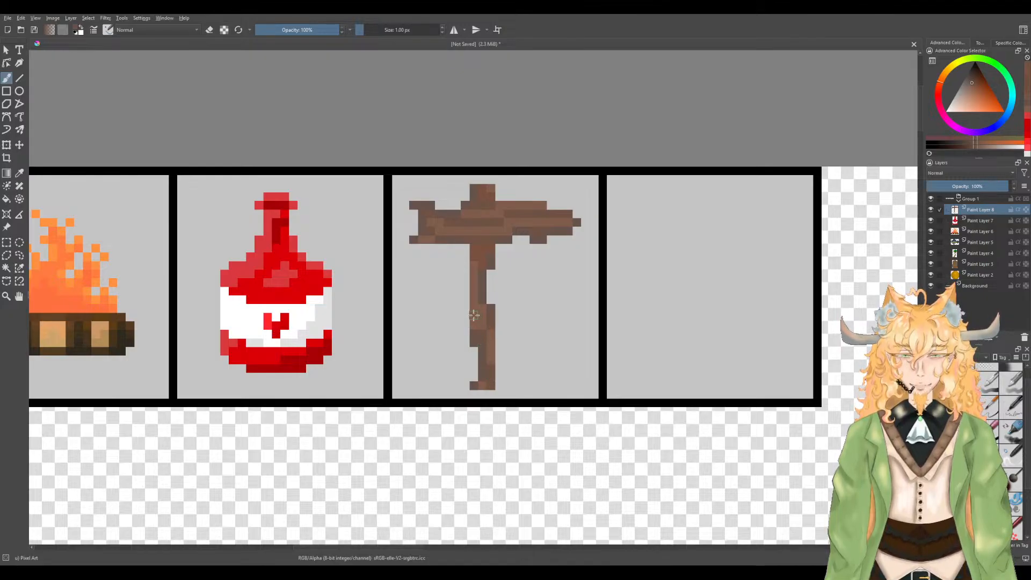
# Step: Undo the last wood-grain strokes painted on the post
pyautogui.scroll(1, 510, 295)
pyautogui.scroll(-1, 511, 295)
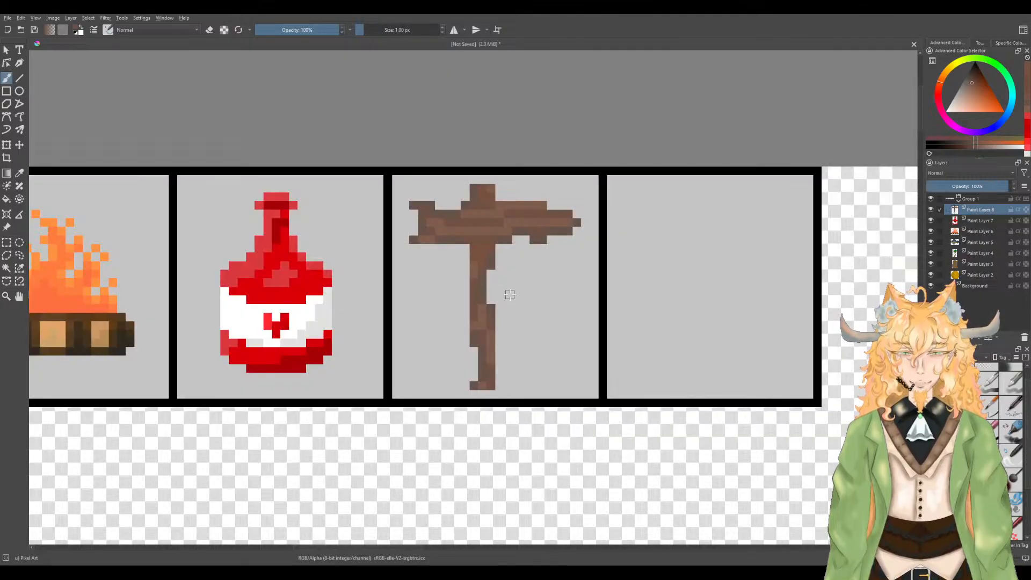
pyautogui.hotkey('ctrl', 'z')
pyautogui.hotkey('ctrl', 'z')
pyautogui.hotkey('ctrl', 'z')
pyautogui.hotkey('ctrl', 'z')
pyautogui.hotkey('ctrl', 'z')
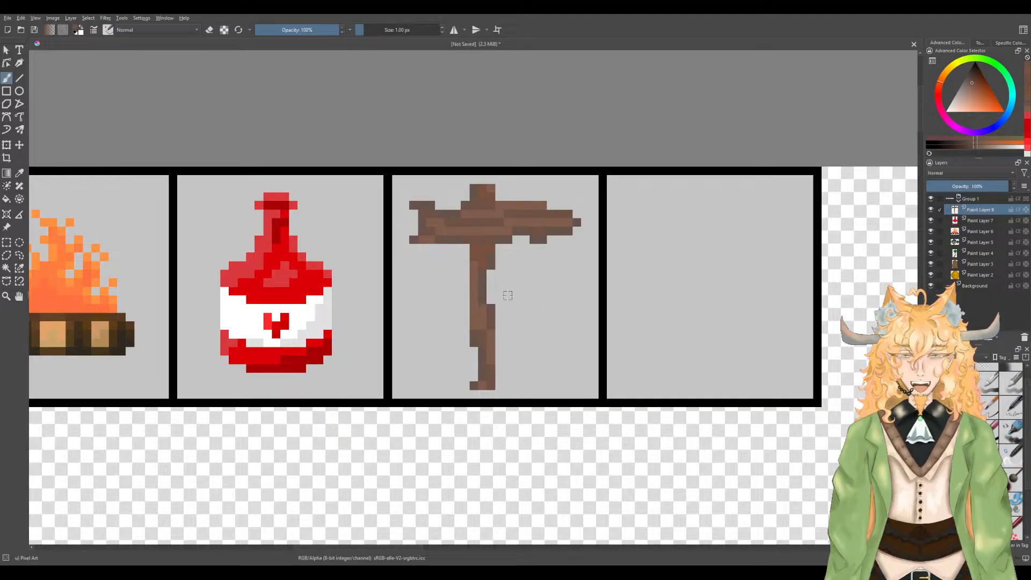
pyautogui.hotkey('ctrl', 'z')
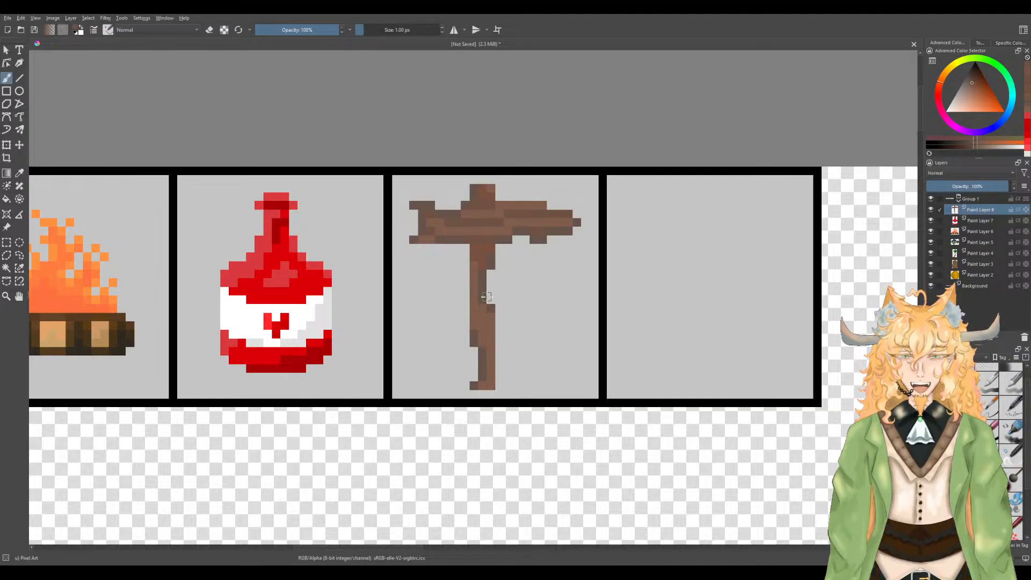
# Step: Try filling the board's wood grain with a slightly darker shade of the sampled brown, and undo the fill
pyautogui.press('p')
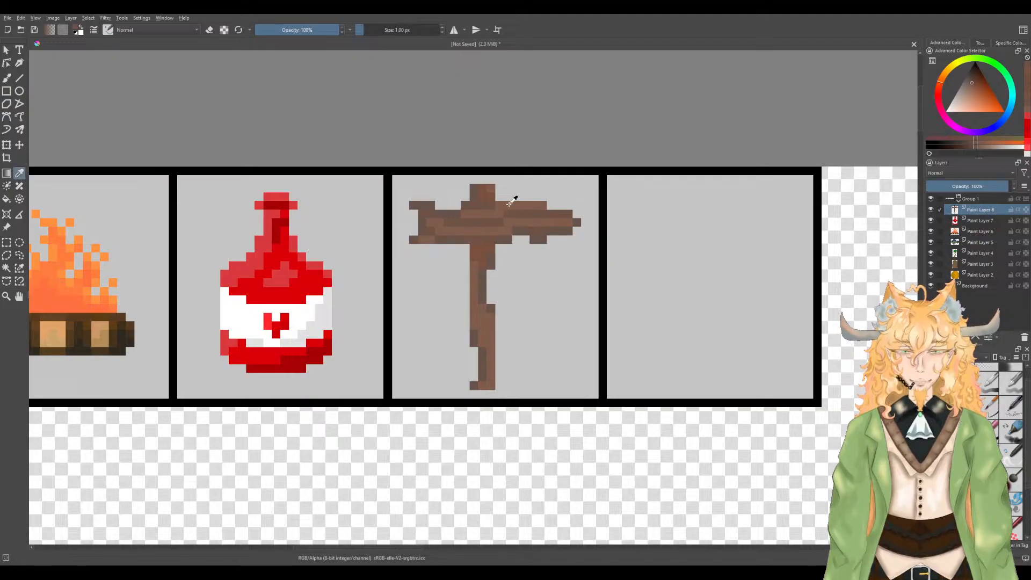
pyautogui.click(510, 204)
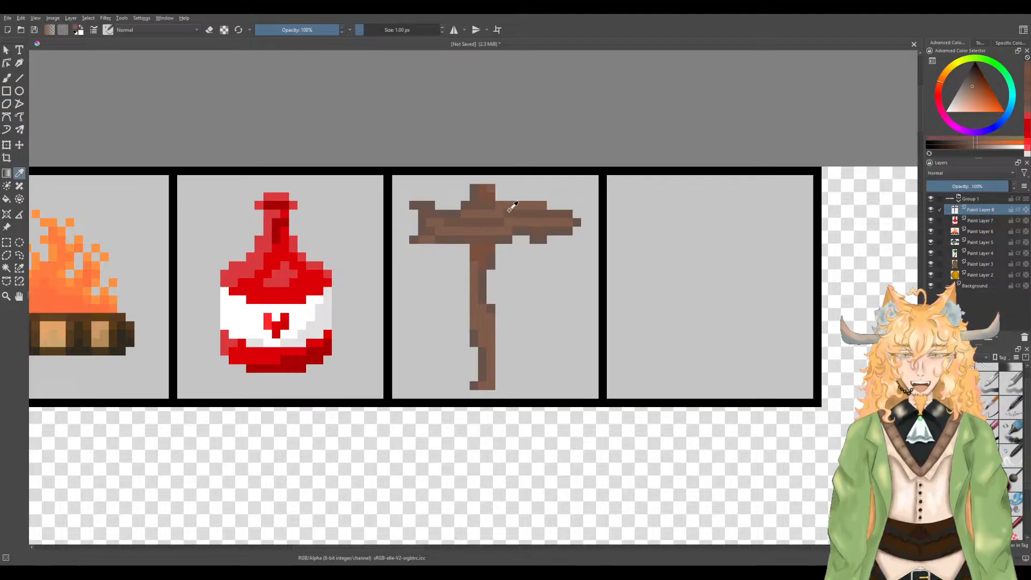
pyautogui.press('b')
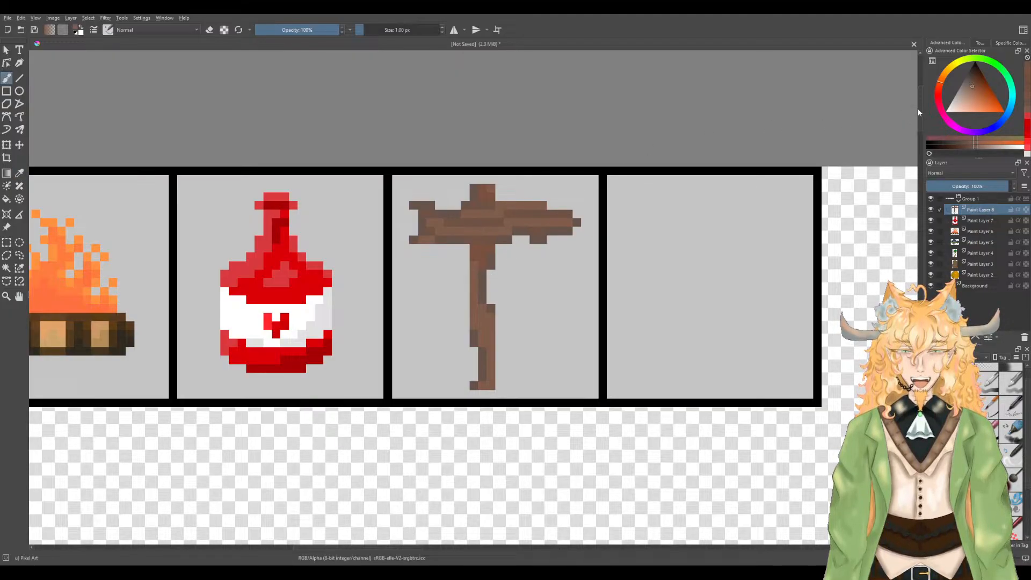
pyautogui.click(973, 85)
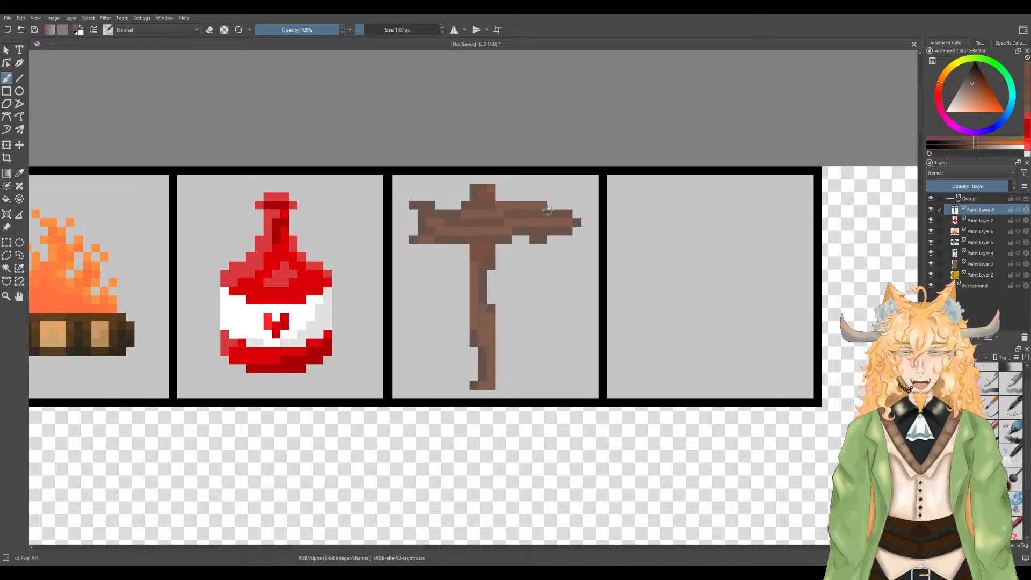
pyautogui.press('f')
pyautogui.click(524, 213)
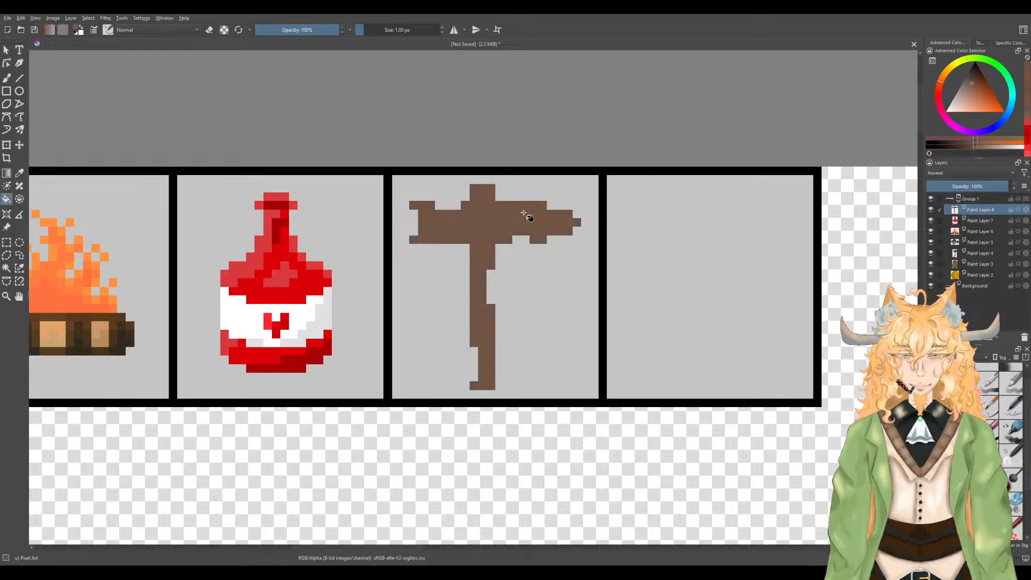
pyautogui.hotkey('ctrl', 'z')
pyautogui.press('b')
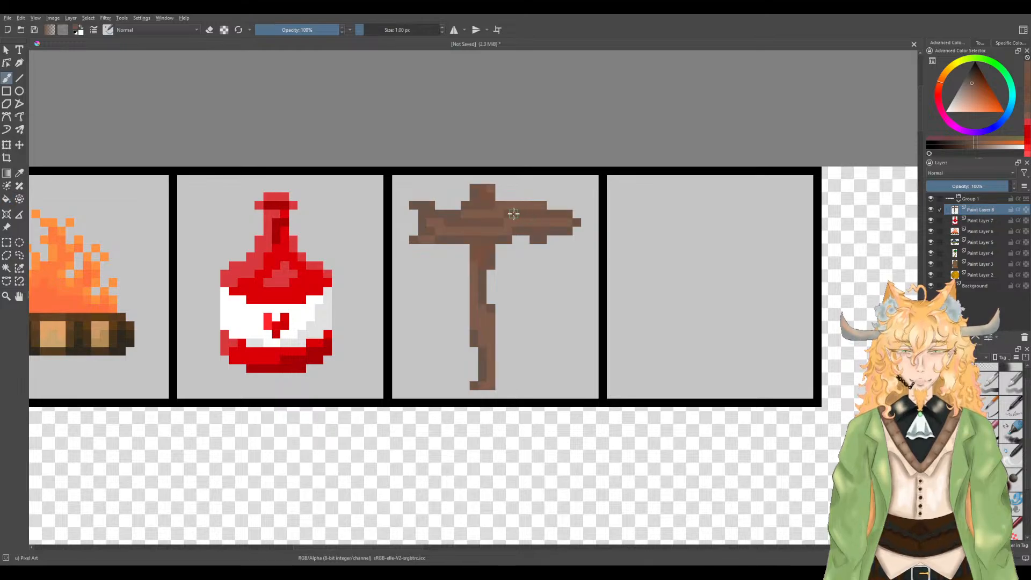
# Step: Repaint the sign board's wood-grain streaks in a softer brown close to the base colour and add matching streaks to the post
pyautogui.scroll(1, 548, 211)
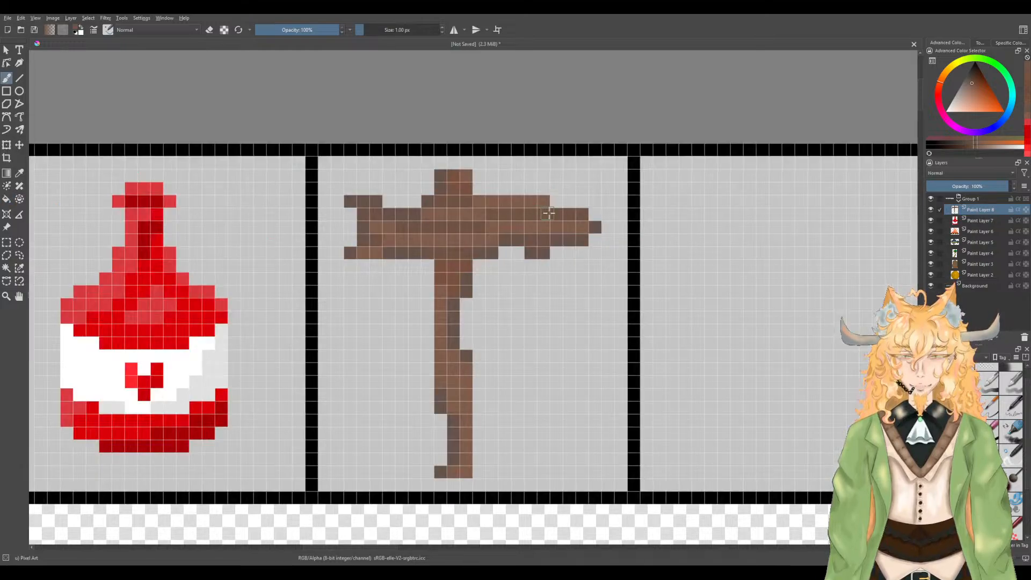
pyautogui.scroll(-1, 591, 203)
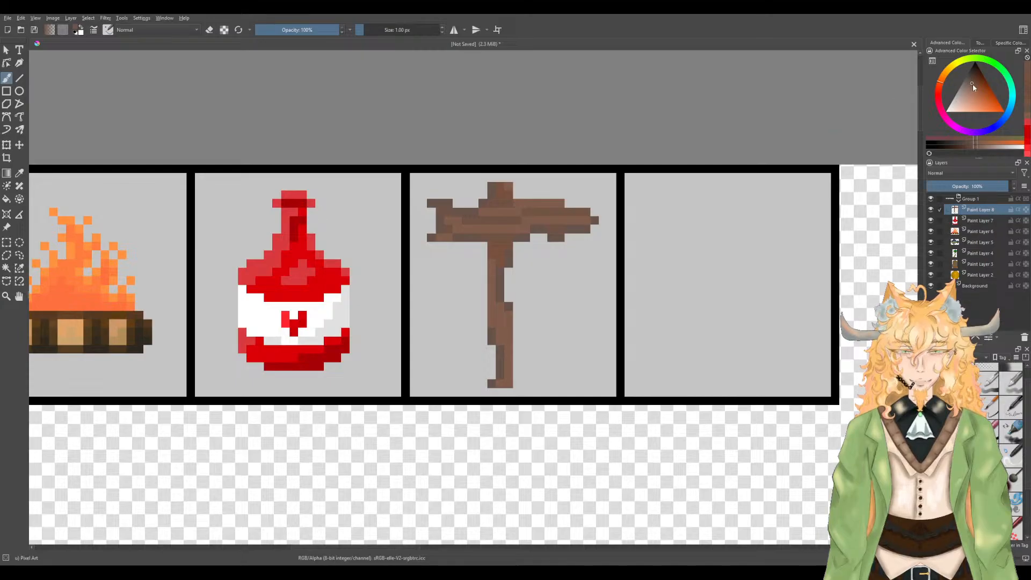
pyautogui.scroll(1, 577, 220)
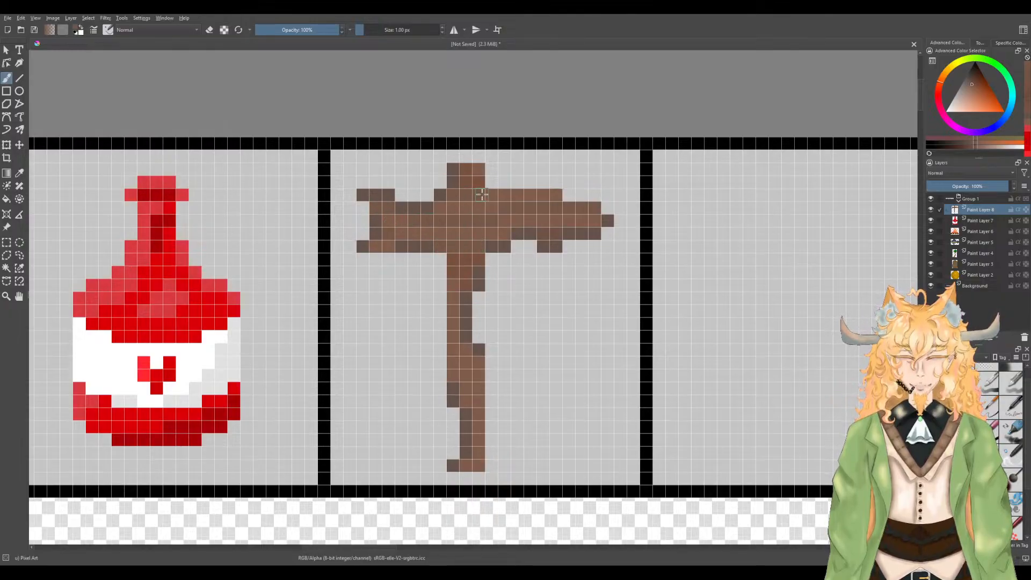
pyautogui.scroll(-1, 505, 194)
pyautogui.moveTo(482, 300); pyautogui.dragTo(488, 354)
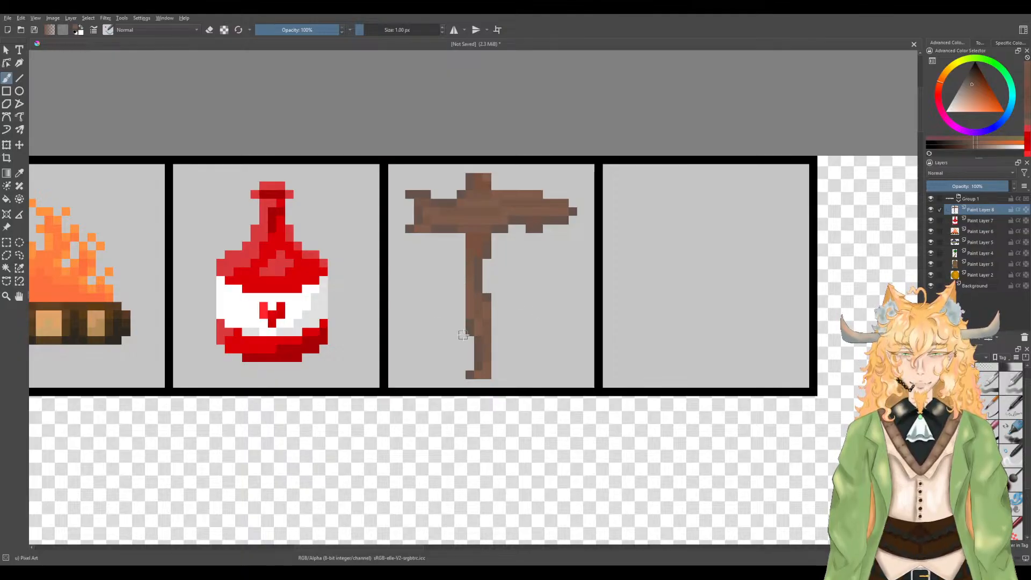
pyautogui.scroll(-1, 457, 322)
pyautogui.scroll(1, 456, 322)
pyautogui.scroll(2, 463, 288)
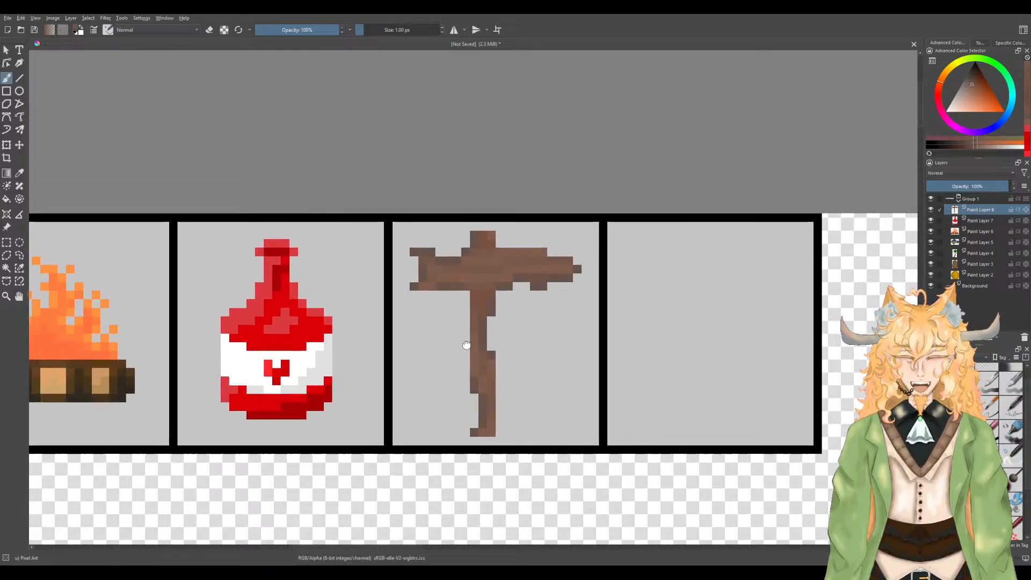
# Step: Mix a slightly lighter brown and paint highlights along the sign board's upper edge and the post's left side
pyautogui.scroll(2, 463, 289)
pyautogui.press('p')
pyautogui.press('b')
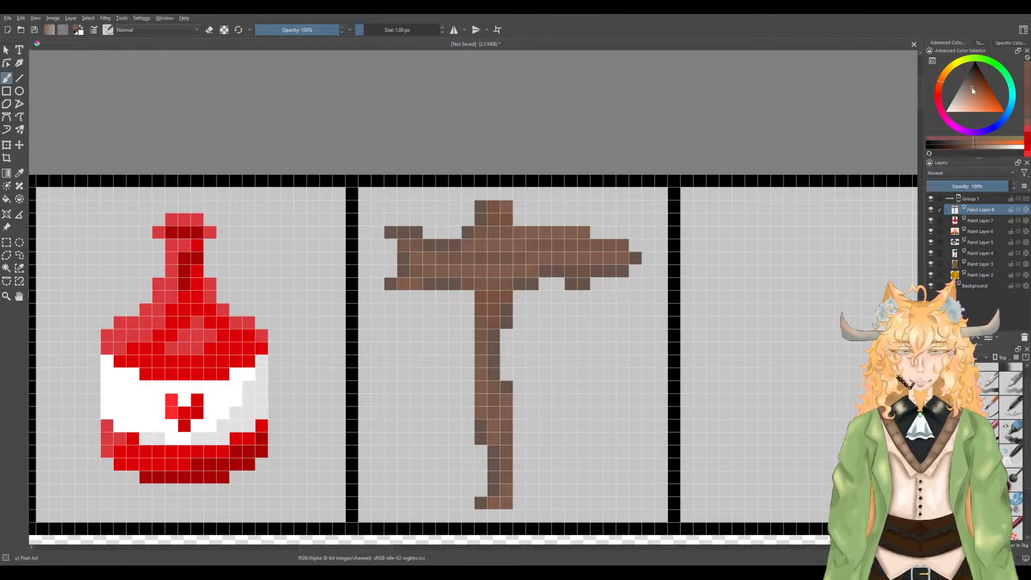
pyautogui.moveTo(974, 90); pyautogui.dragTo(975, 88)
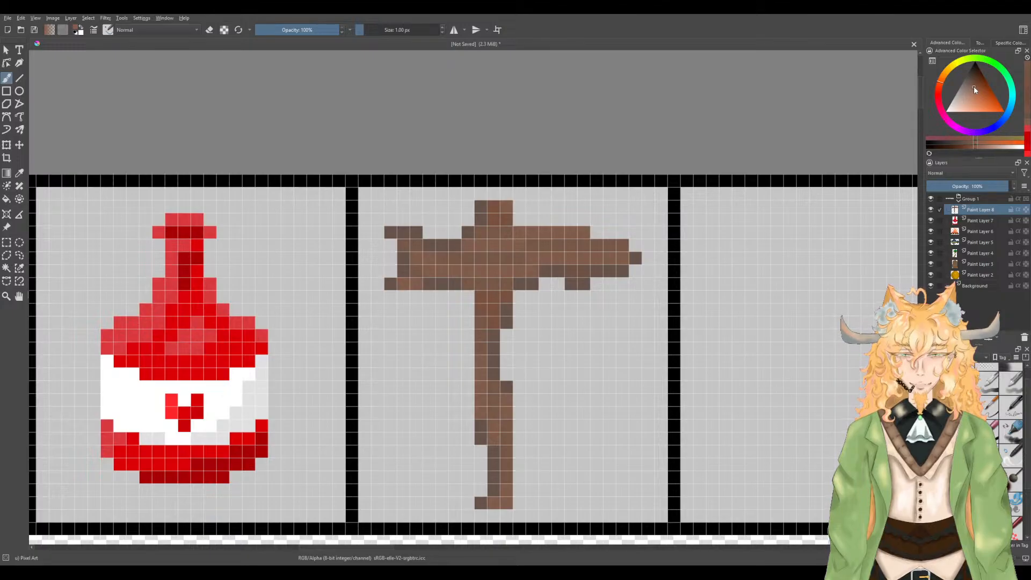
pyautogui.scroll(1, 623, 210)
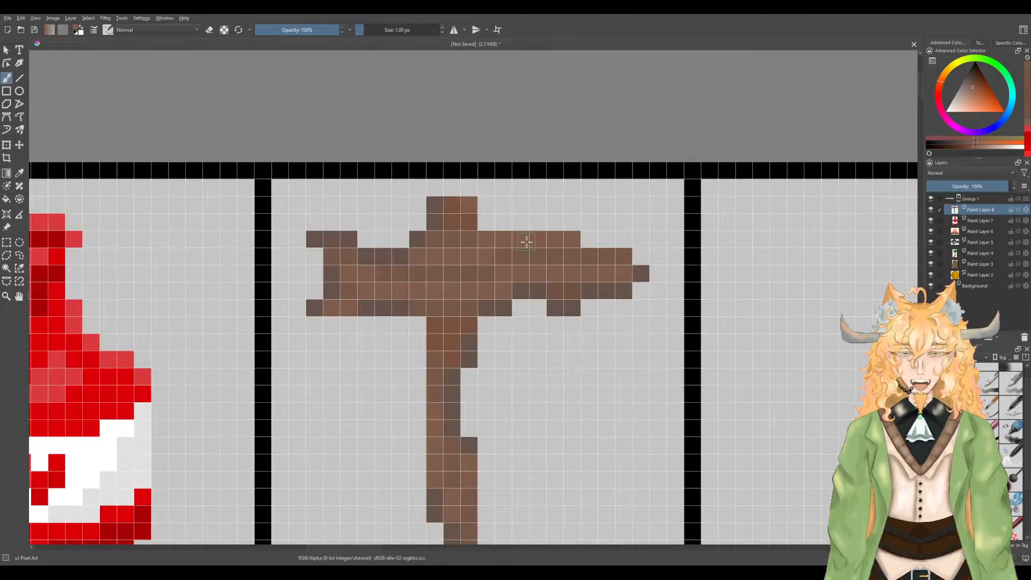
pyautogui.scroll(-2, 519, 245)
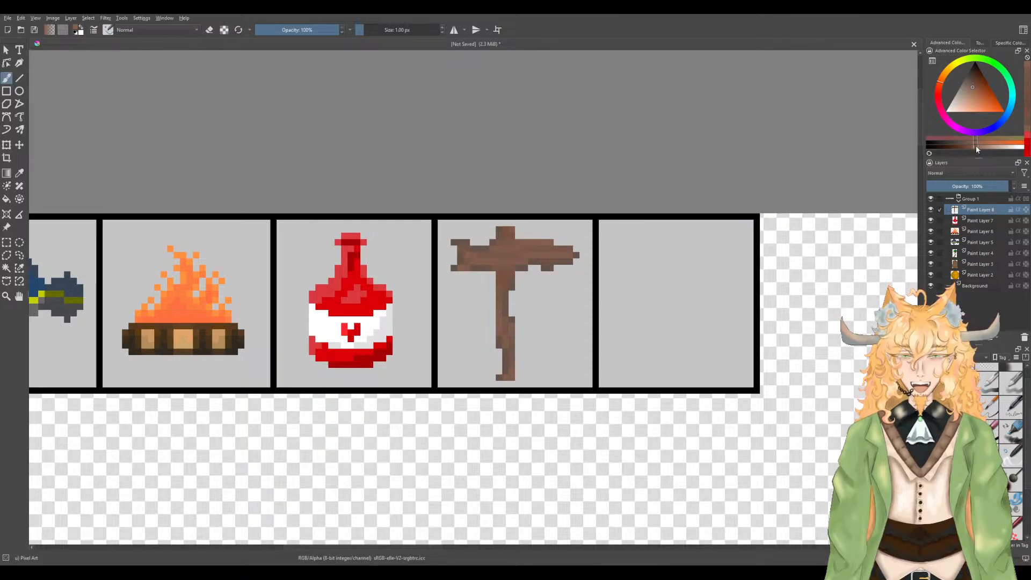
pyautogui.scroll(3, 523, 237)
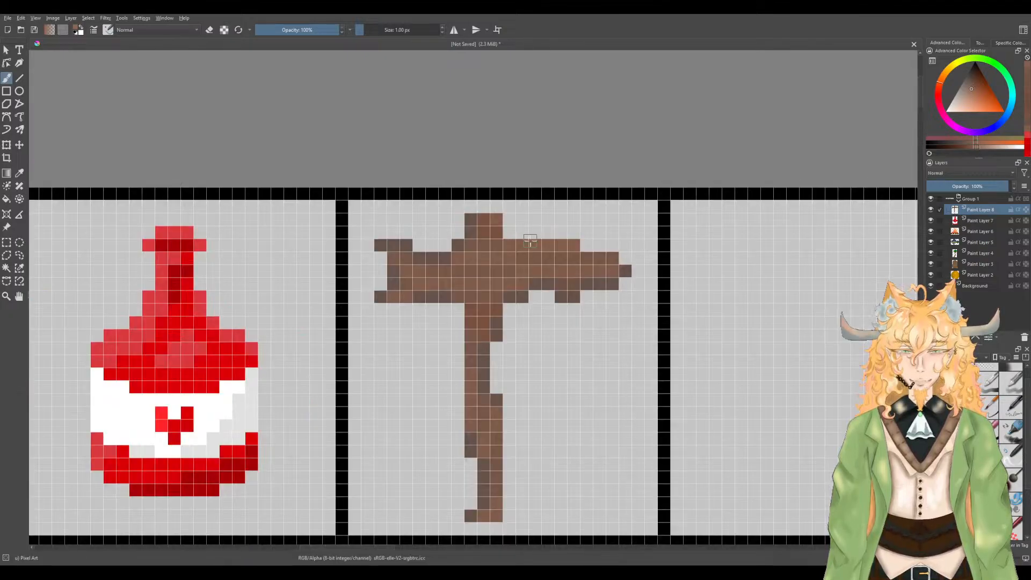
pyautogui.scroll(-2, 563, 248)
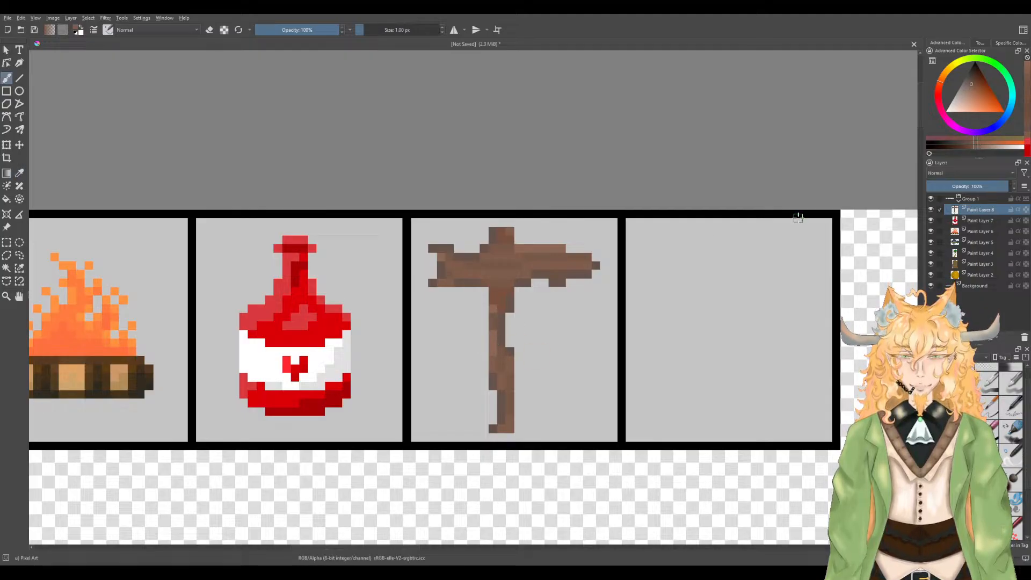
pyautogui.click(978, 146)
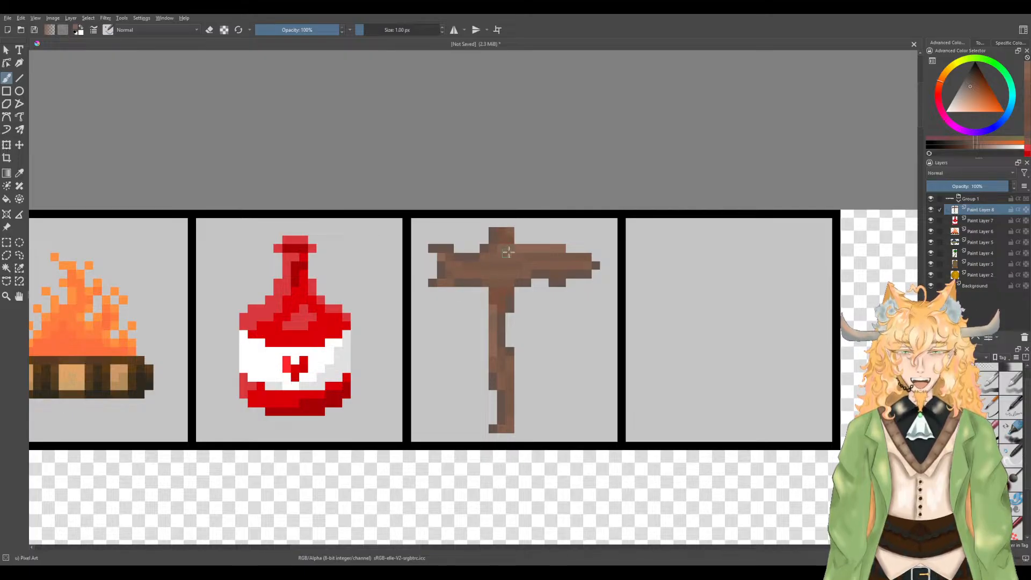
# Step: Sample the sign's own browns and retouch its grain, highlights and the grey-brown edge pixels at the board's left end
pyautogui.press('p')
pyautogui.click(535, 246)
pyautogui.press('b')
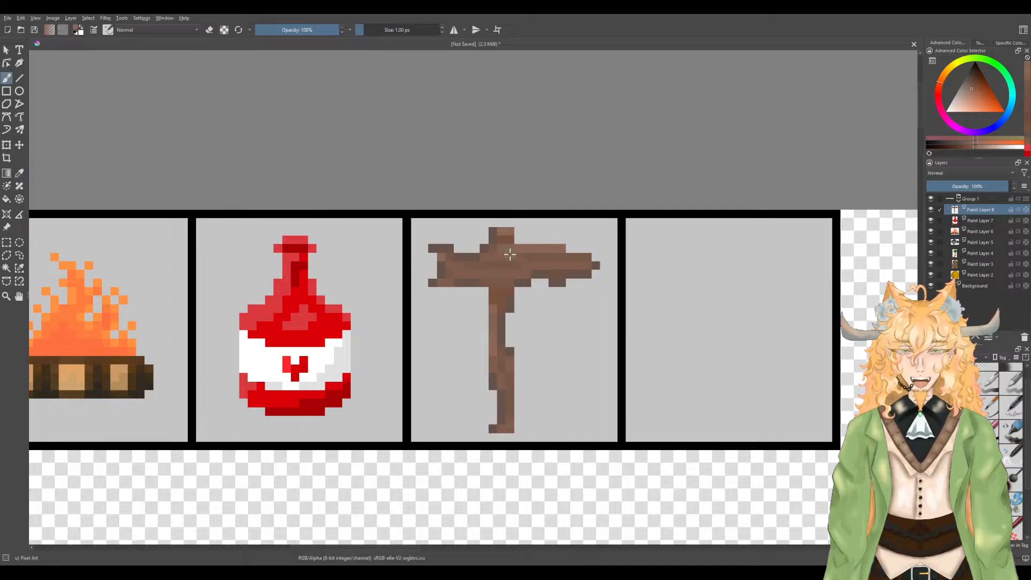
pyautogui.press('p')
pyautogui.click(528, 271)
pyautogui.press('b')
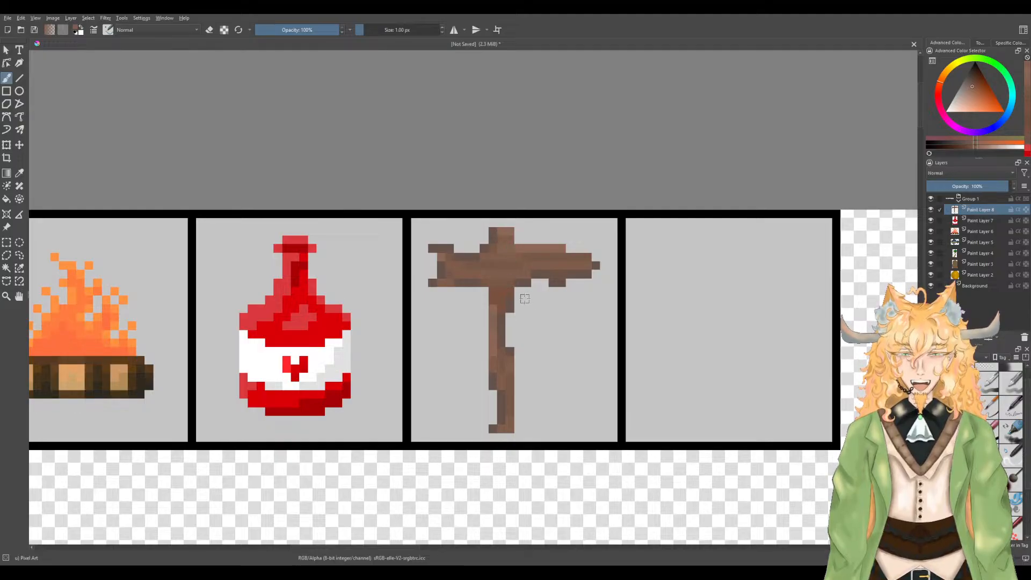
pyautogui.press('p')
pyautogui.click(446, 247)
pyautogui.press('b')
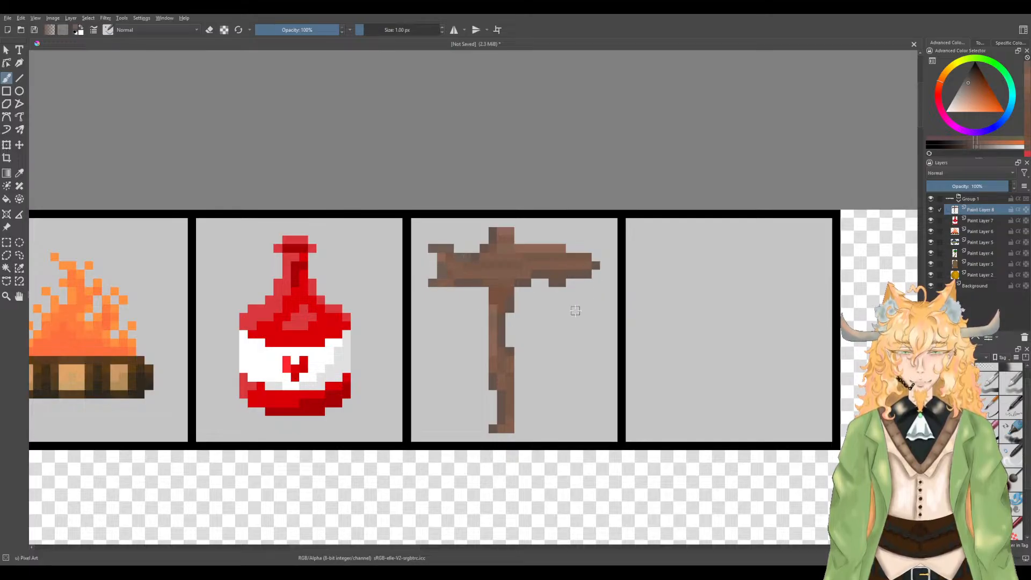
pyautogui.press('p')
pyautogui.press('b')
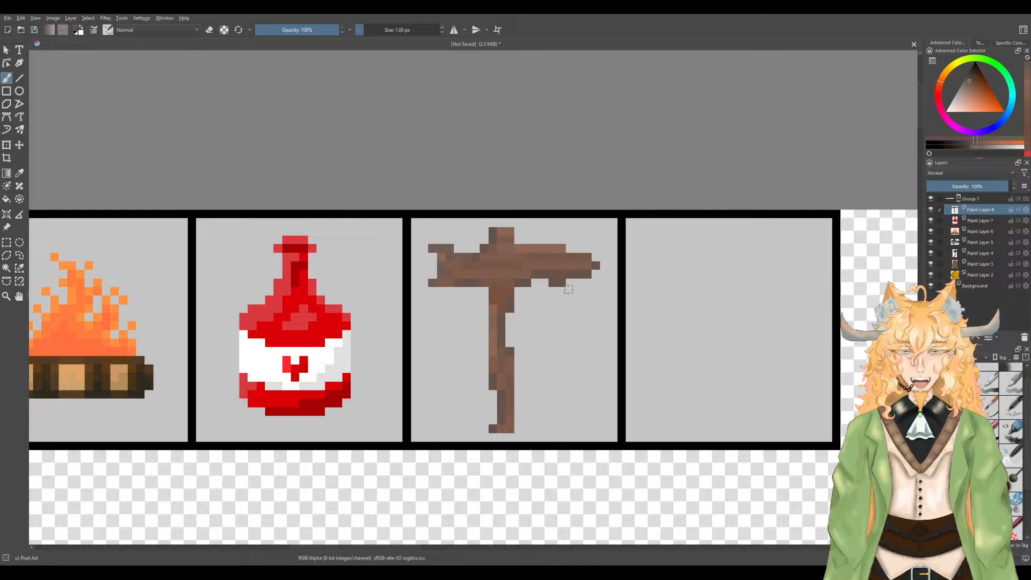
# Step: Choose a darker brown and deepen the shadow pixels along the board's lower right edge and the post's edges
pyautogui.scroll(3, 584, 285)
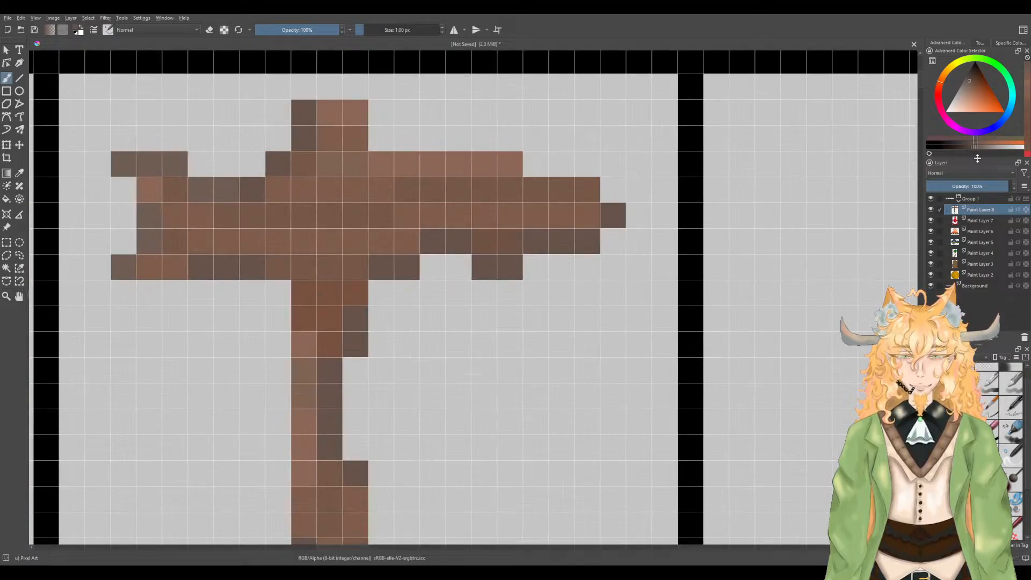
pyautogui.click(971, 147)
pyautogui.moveTo(491, 269); pyautogui.dragTo(588, 239)
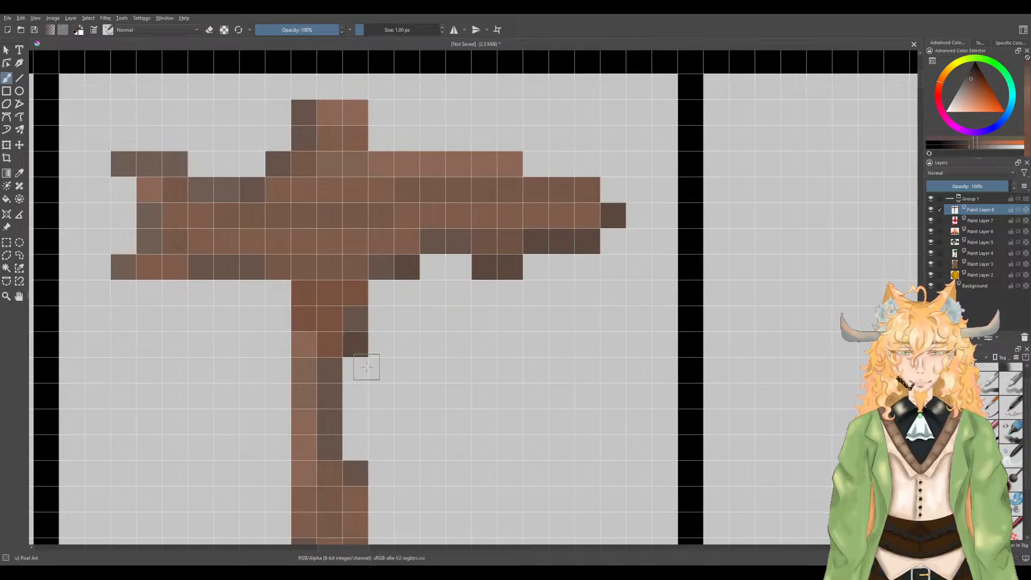
pyautogui.scroll(-2, 358, 362)
pyautogui.moveTo(388, 378); pyautogui.dragTo(394, 263)
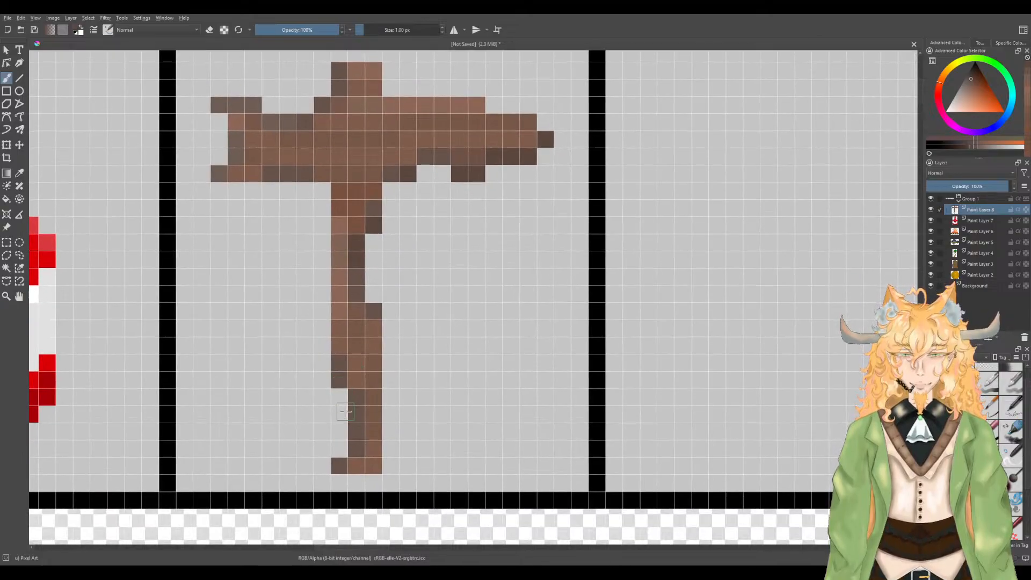
pyautogui.click(341, 382)
pyautogui.moveTo(355, 401); pyautogui.dragTo(355, 416)
# Step: Sample the grey-brown of the board's left tip and a brown from the post to blend the shading on the lower post
pyautogui.press('p')
pyautogui.click(252, 101)
pyautogui.press('b')
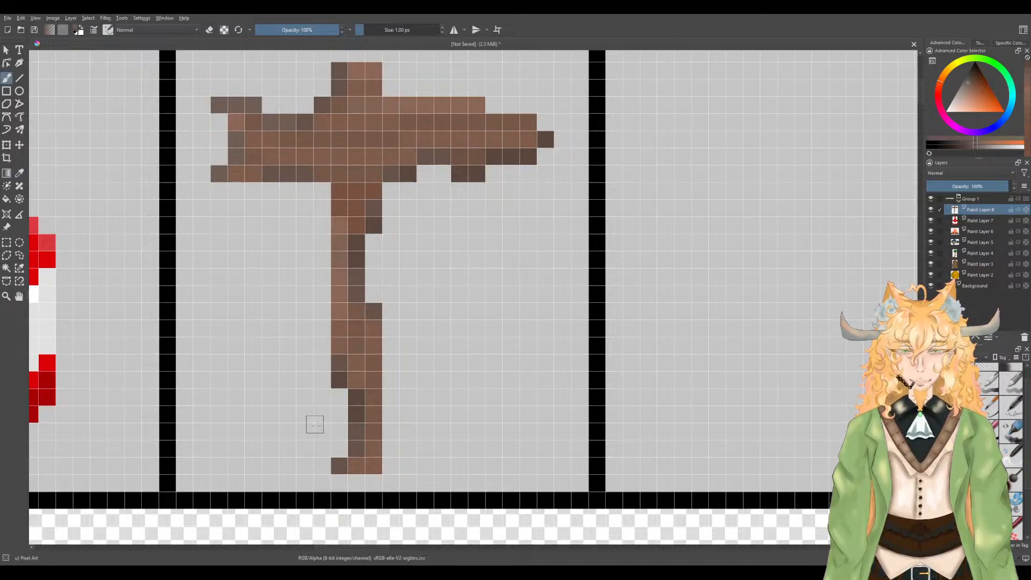
pyautogui.scroll(-4, 352, 453)
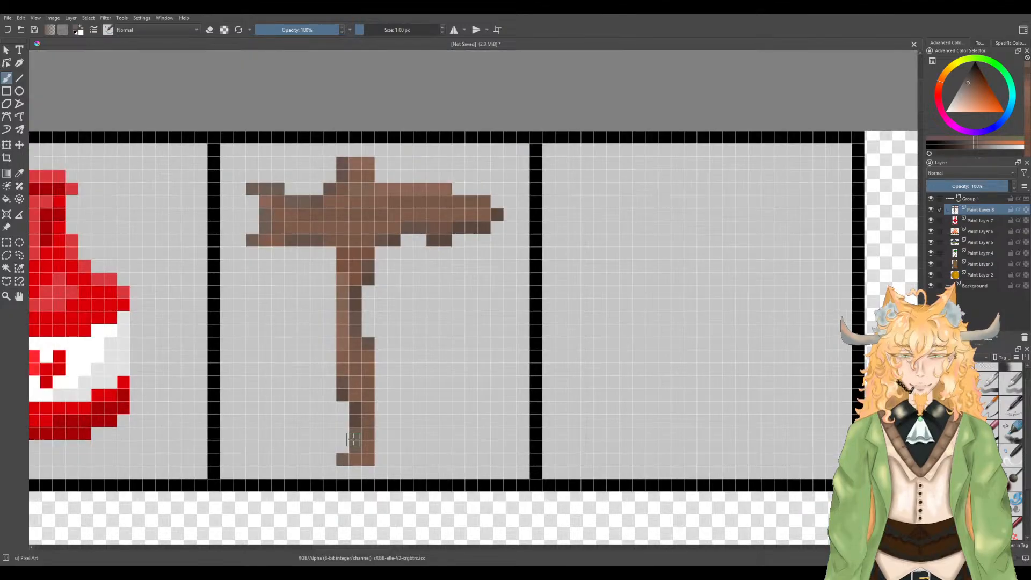
pyautogui.scroll(1, 379, 435)
pyautogui.scroll(1, 379, 435)
pyautogui.press('p')
pyautogui.click(331, 370)
pyautogui.press('b')
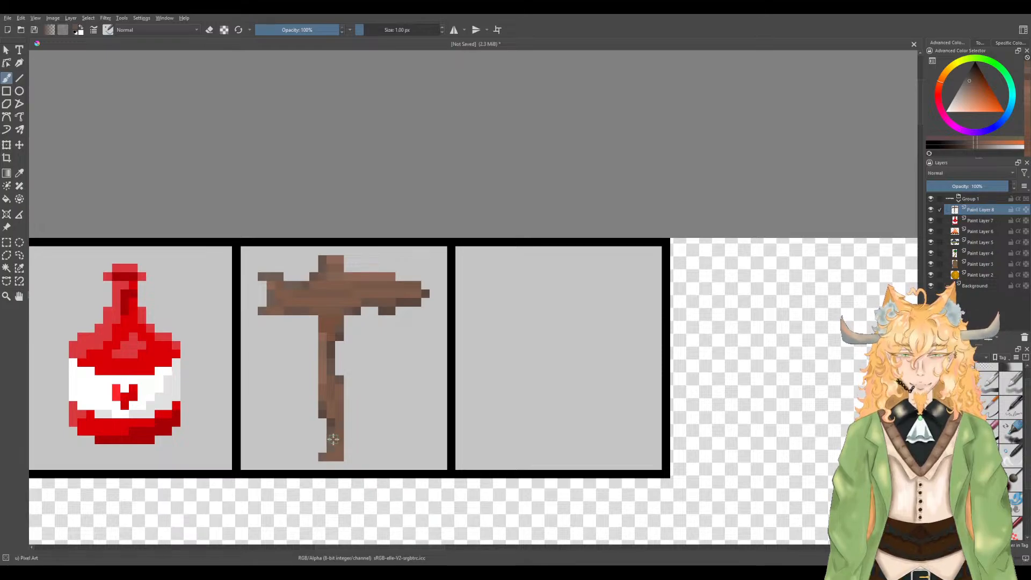
# Step: Erase pixels at the left side of the post's top and repaint them in the grey-brown sampled from the board's left tip
pyautogui.scroll(-1, 393, 423)
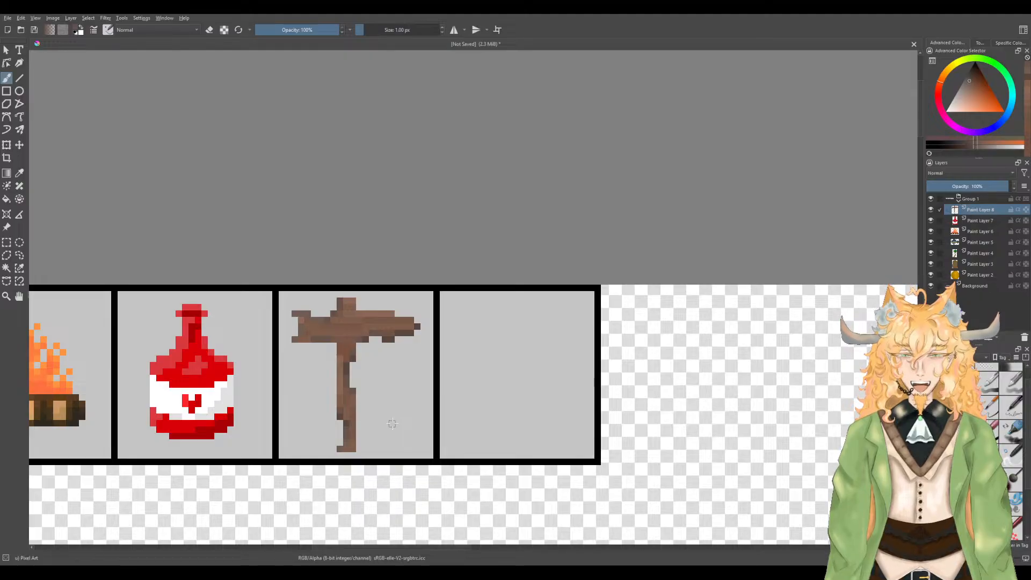
pyautogui.press('e')
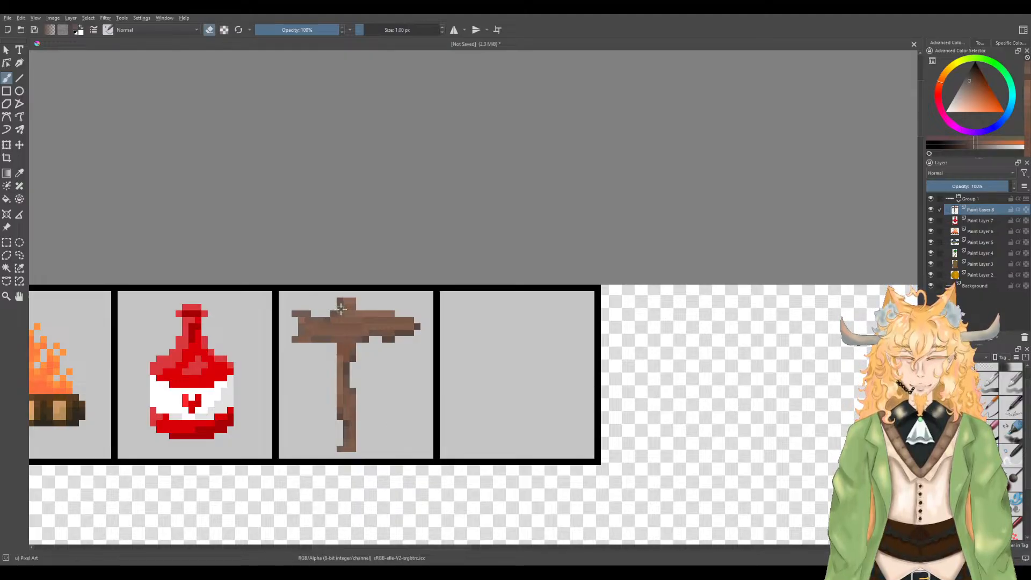
pyautogui.scroll(2, 332, 308)
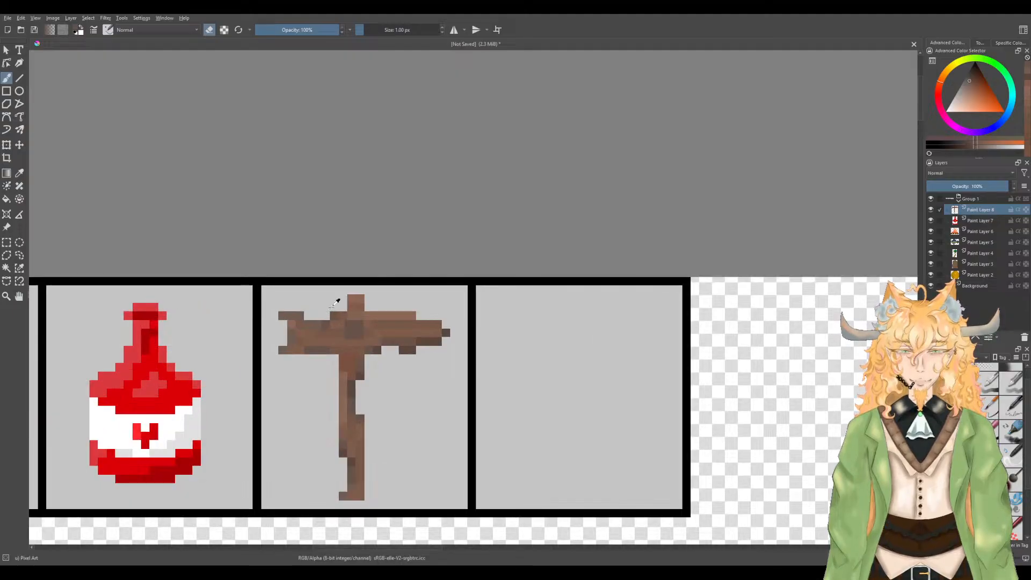
pyautogui.scroll(-1, 332, 307)
pyautogui.press('p')
pyautogui.click(297, 315)
pyautogui.press('b')
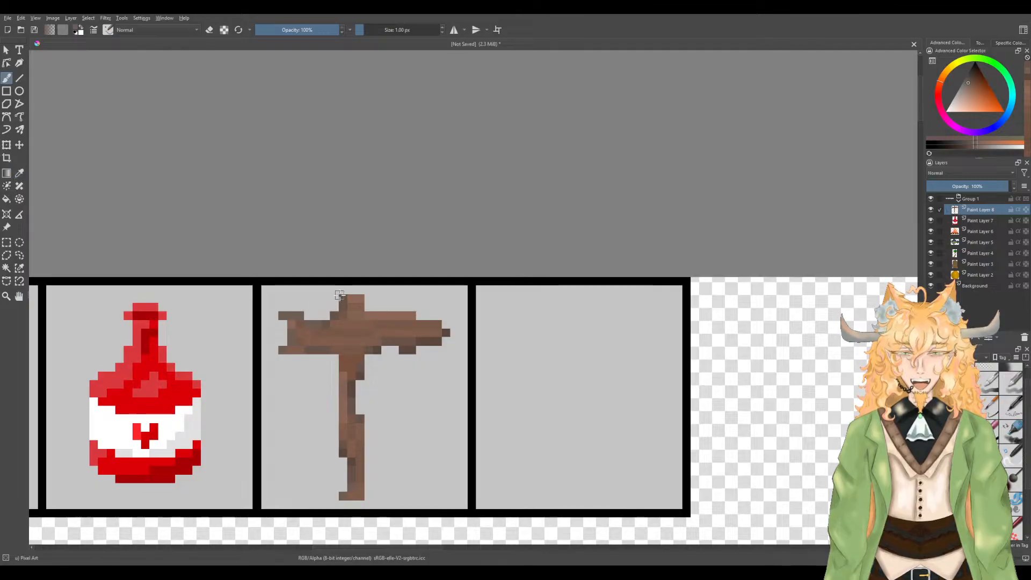
pyautogui.scroll(-2, 324, 340)
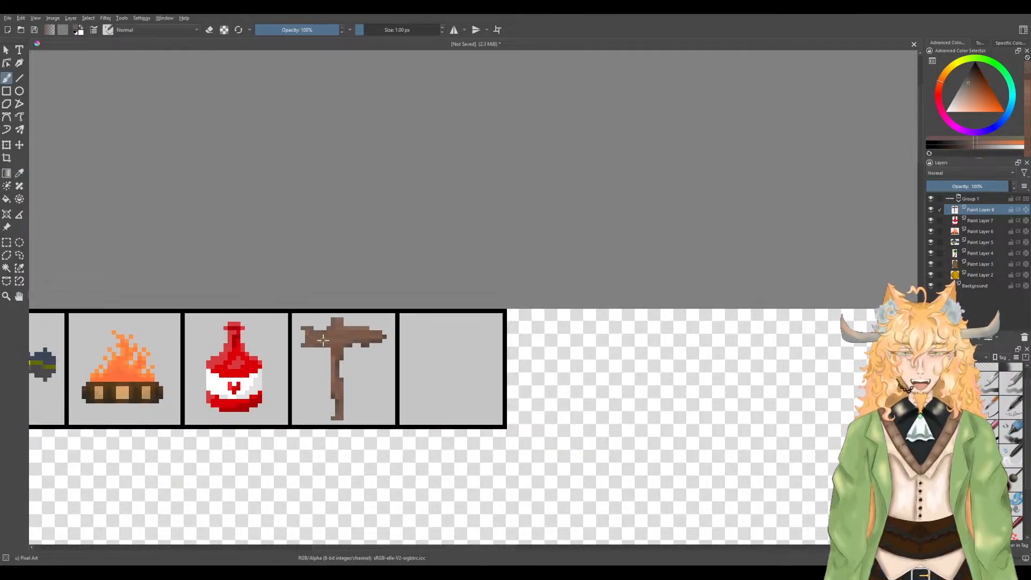
pyautogui.scroll(2, 304, 348)
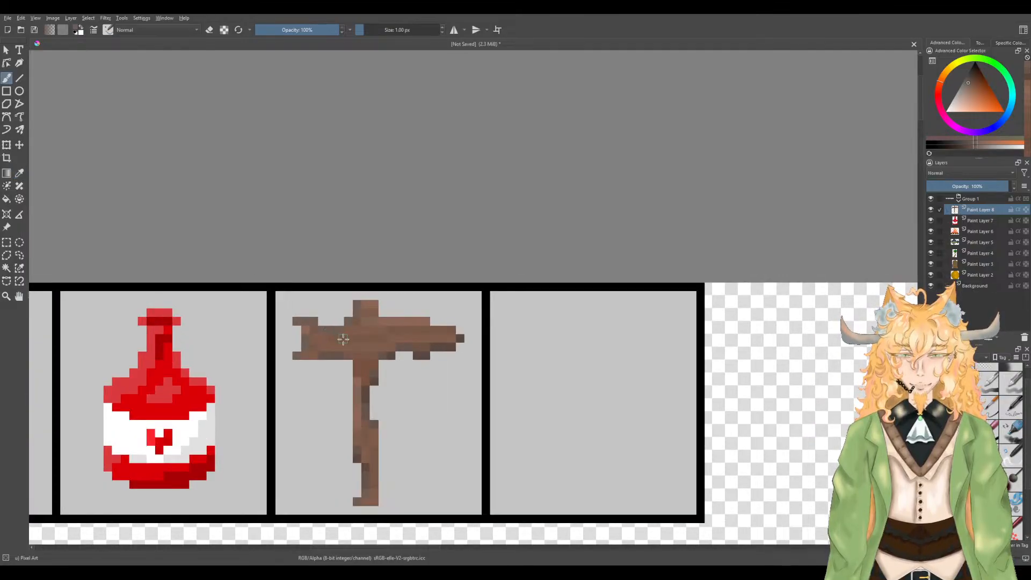
pyautogui.scroll(-2, 340, 338)
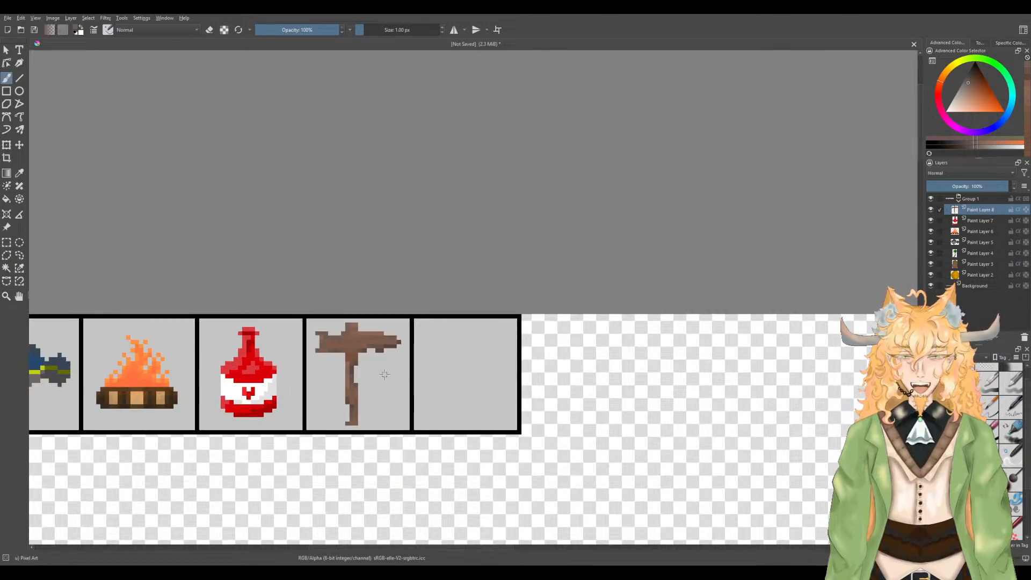
# Step: Choose a dark grey and draw the upper-left contour of a rock in the empty last frame
pyautogui.moveTo(433, 379); pyautogui.dragTo(364, 361)
pyautogui.scroll(2, 403, 369)
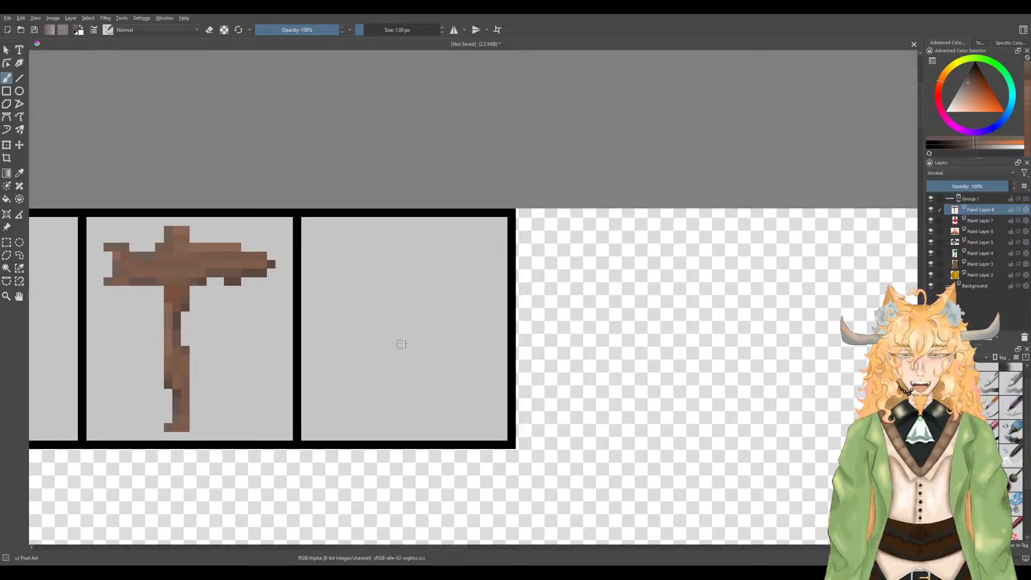
pyautogui.click(965, 76)
pyautogui.moveTo(957, 80); pyautogui.dragTo(959, 84)
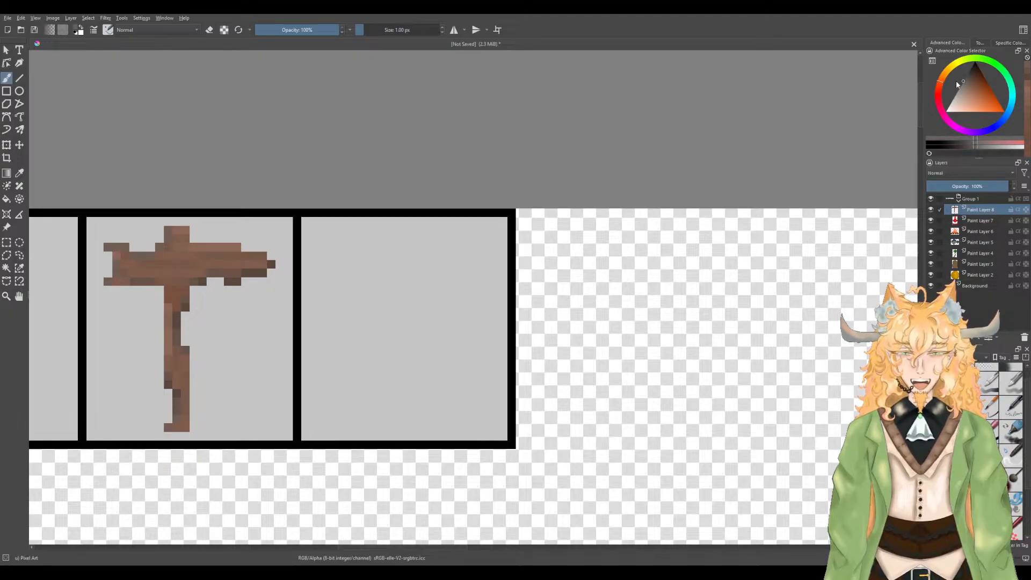
pyautogui.scroll(3, 412, 282)
pyautogui.moveTo(403, 288)
pyautogui.mouseDown()
pyautogui.moveTo(300, 339)
pyautogui.moveTo(275, 394)
pyautogui.moveTo(277, 293)
pyautogui.mouseUp()
pyautogui.click(236, 318)
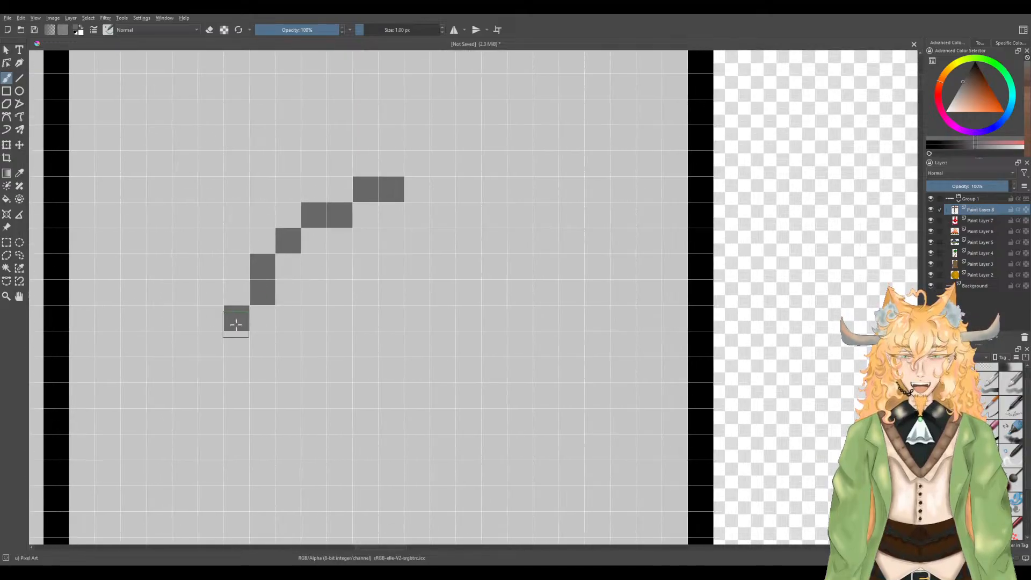
# Step: Complete the rock's outline around its base and right side and fill the shape with the same dark grey
pyautogui.click(236, 344)
pyautogui.click(211, 369)
pyautogui.click(245, 397)
pyautogui.moveTo(244, 397); pyautogui.dragTo(290, 397)
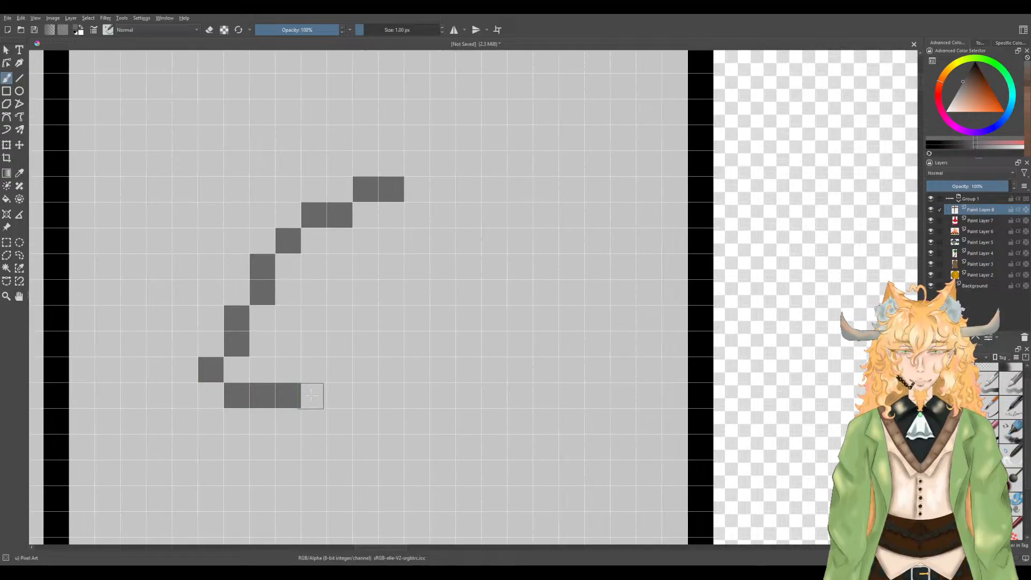
pyautogui.click(414, 218)
pyautogui.click(443, 243)
pyautogui.moveTo(443, 250)
pyautogui.mouseDown()
pyautogui.moveTo(444, 284)
pyautogui.moveTo(463, 292)
pyautogui.moveTo(469, 323)
pyautogui.moveTo(454, 354)
pyautogui.moveTo(451, 336)
pyautogui.moveTo(462, 354)
pyautogui.moveTo(400, 374)
pyautogui.moveTo(394, 396)
pyautogui.moveTo(250, 382)
pyautogui.moveTo(294, 353)
pyautogui.moveTo(252, 340)
pyautogui.moveTo(268, 325)
pyautogui.moveTo(326, 322)
pyautogui.moveTo(327, 370)
pyautogui.moveTo(373, 330)
pyautogui.moveTo(408, 333)
pyautogui.moveTo(412, 285)
pyautogui.moveTo(391, 228)
pyautogui.moveTo(387, 239)
pyautogui.moveTo(395, 235)
pyautogui.moveTo(370, 226)
pyautogui.moveTo(383, 298)
pyautogui.moveTo(303, 265)
pyautogui.moveTo(346, 263)
pyautogui.moveTo(329, 253)
pyautogui.moveTo(304, 398)
pyautogui.moveTo(288, 415)
pyautogui.moveTo(356, 420)
pyautogui.moveTo(412, 390)
pyautogui.moveTo(457, 394)
pyautogui.mouseUp()
pyautogui.scroll(-3, 457, 394)
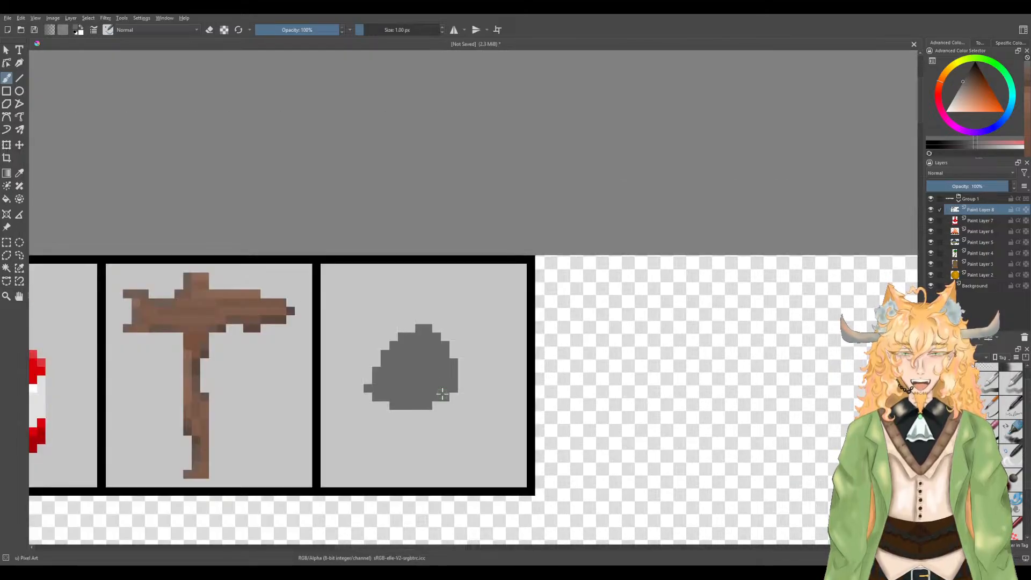
# Step: Cut the grey rock out of the signpost's layer, paste it onto its own layer and name that layer Paint Layer 9
pyautogui.hotkey('ctrl', 'r')
pyautogui.moveTo(328, 272); pyautogui.dragTo(494, 455)
pyautogui.hotkey('ctrl', 'x')
pyautogui.hotkey('ctrl', 'v')
pyautogui.hotkey('ctrl', 'shift', 'a')
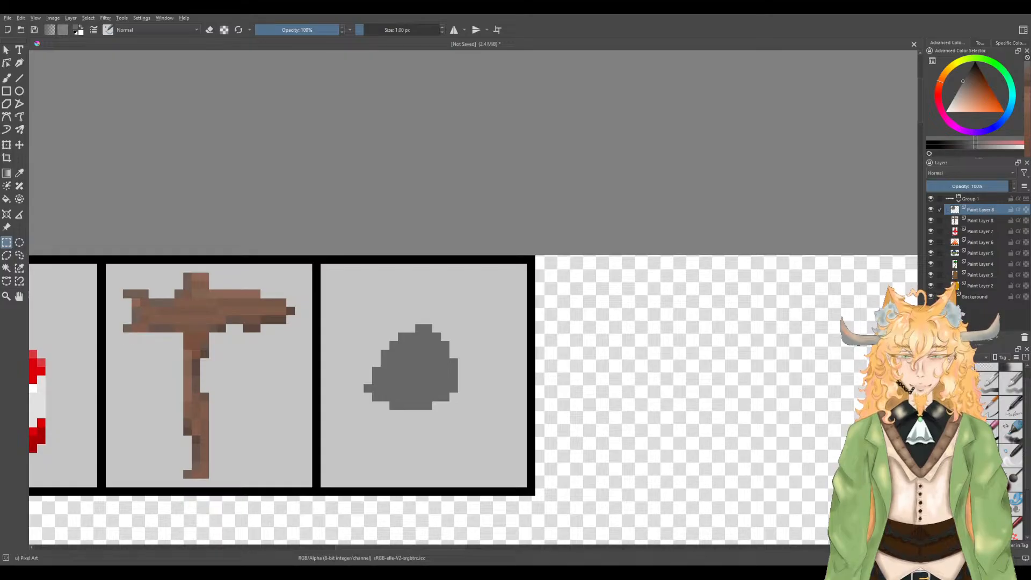
pyautogui.press('F2')
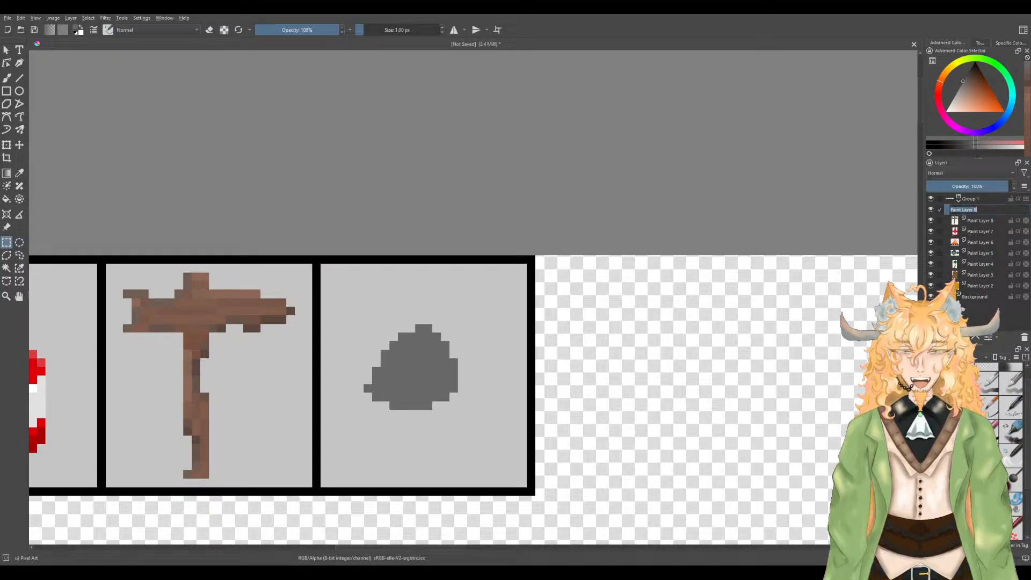
pyautogui.press('Return')
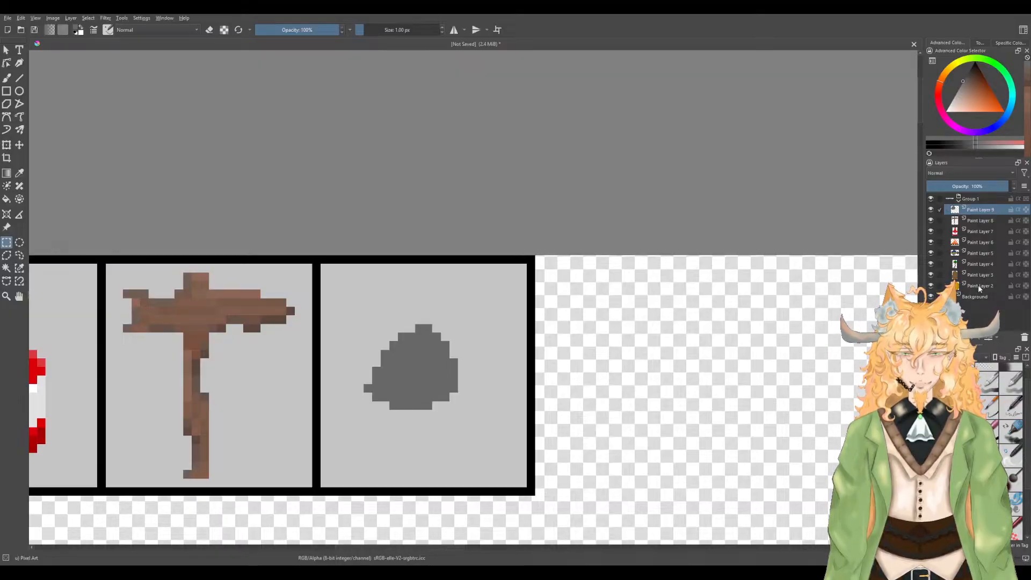
pyautogui.scroll(3, 549, 419)
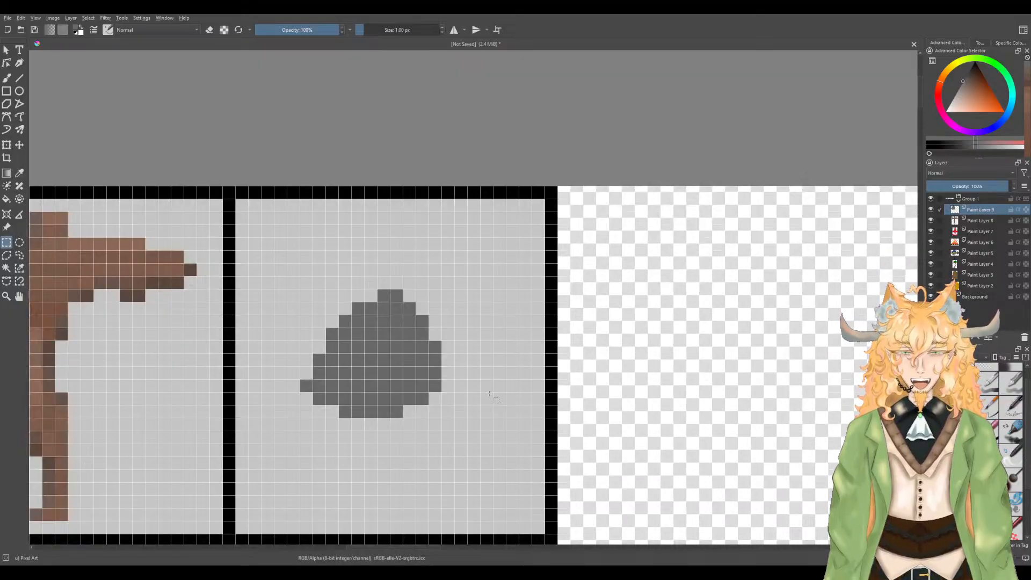
pyautogui.press('b')
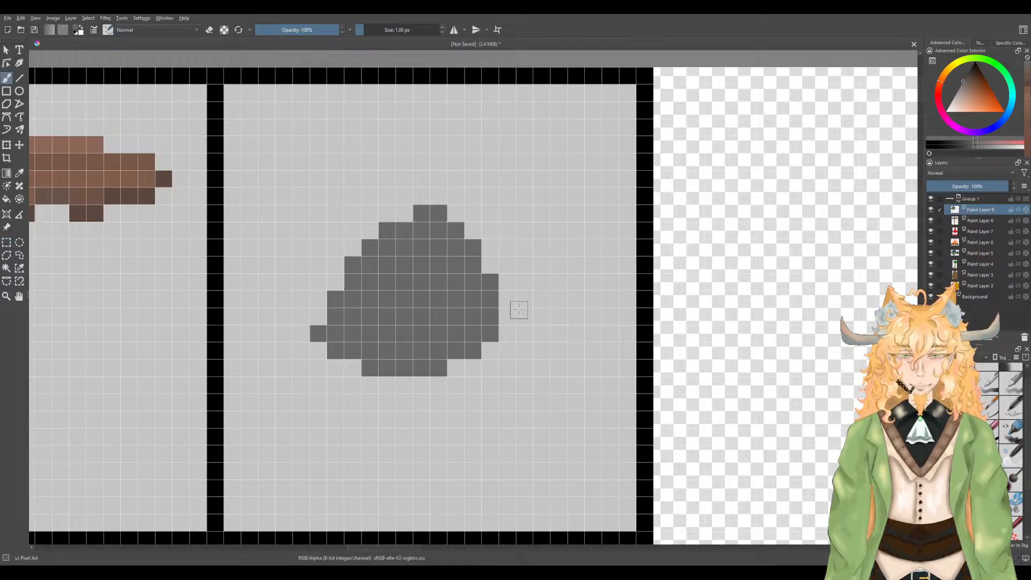
pyautogui.scroll(-1, 478, 249)
pyautogui.scroll(-2, 457, 223)
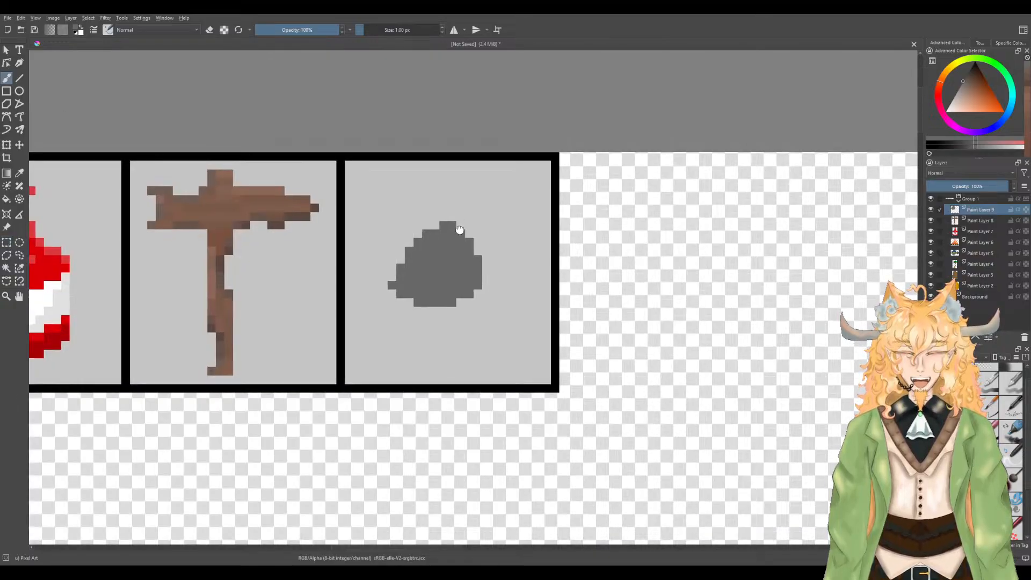
# Step: Choose a bright magenta and draw a one-pixel-wide spiral rune across the face of the grey rock
pyautogui.click(958, 127)
pyautogui.click(979, 112)
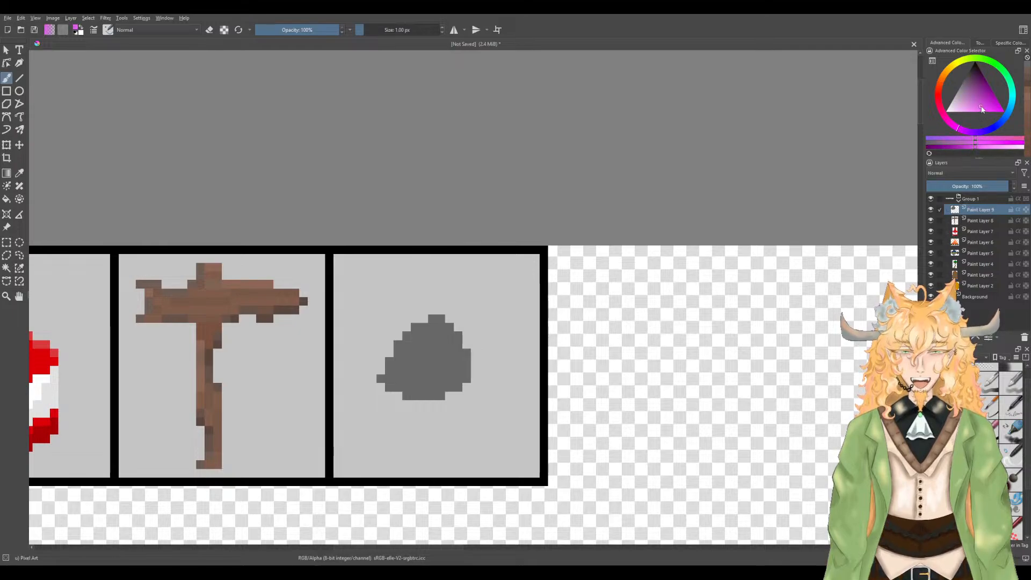
pyautogui.click(983, 109)
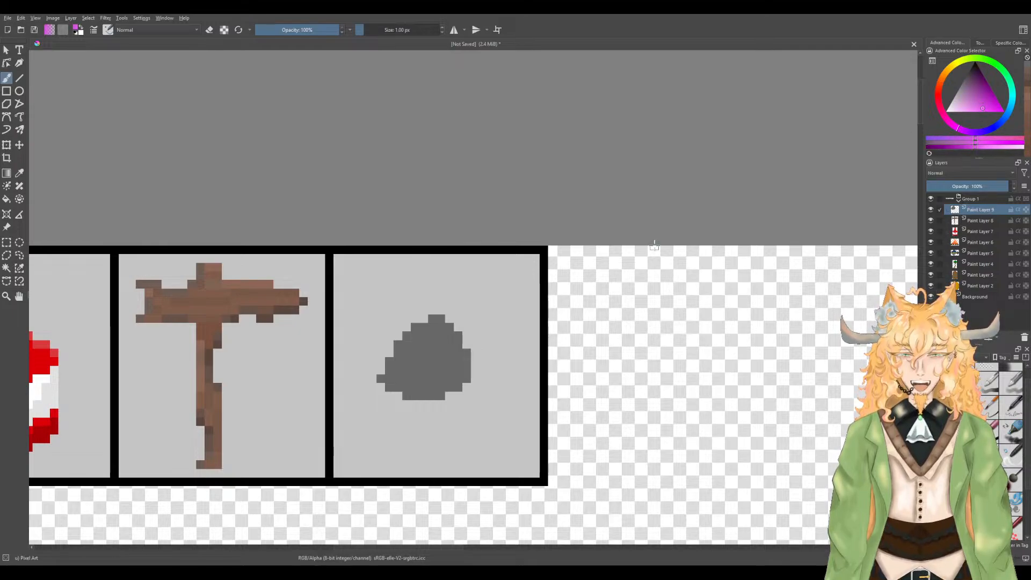
pyautogui.scroll(3, 440, 344)
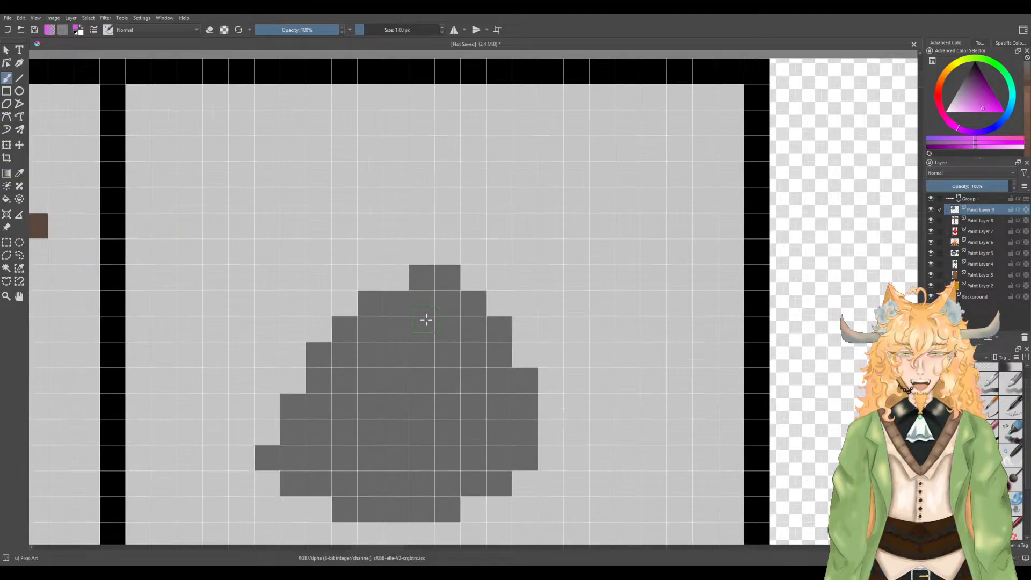
pyautogui.moveTo(445, 326)
pyautogui.mouseDown()
pyautogui.moveTo(407, 341)
pyautogui.moveTo(397, 331)
pyautogui.moveTo(334, 406)
pyautogui.moveTo(323, 444)
pyautogui.moveTo(331, 460)
pyautogui.moveTo(373, 487)
pyautogui.moveTo(425, 488)
pyautogui.moveTo(498, 427)
pyautogui.moveTo(499, 400)
pyautogui.moveTo(465, 380)
pyautogui.moveTo(413, 383)
pyautogui.moveTo(413, 434)
pyautogui.mouseUp()
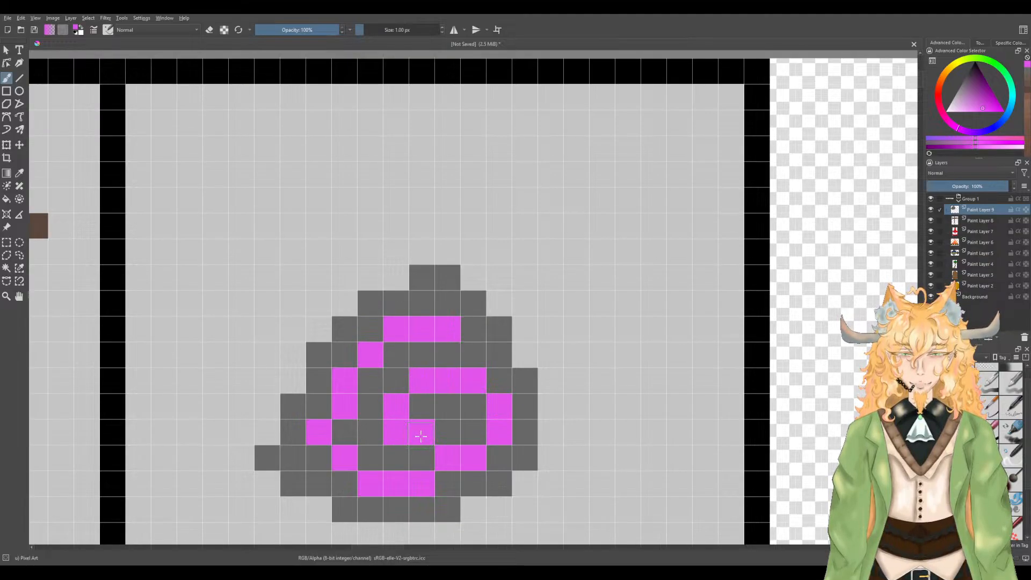
pyautogui.moveTo(452, 485); pyautogui.dragTo(450, 485)
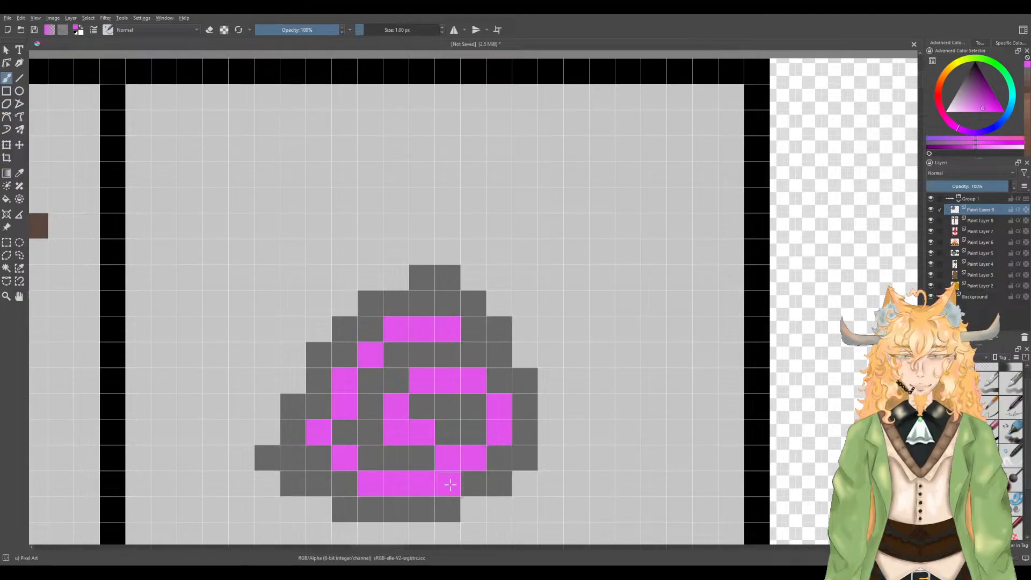
# Step: Sample the rock's grey and paint over stray magenta pixels at the spiral's inner end and the end of its bottom arc
pyautogui.keyDown('ctrl'); pyautogui.click(453, 428); pyautogui.keyUp('ctrl')
pyautogui.click(449, 455)
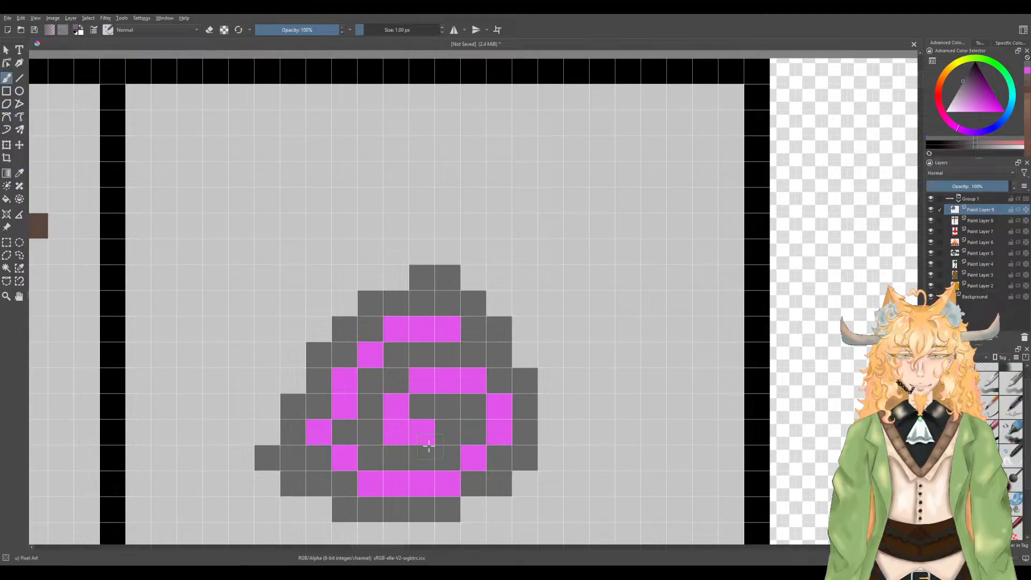
pyautogui.click(400, 438)
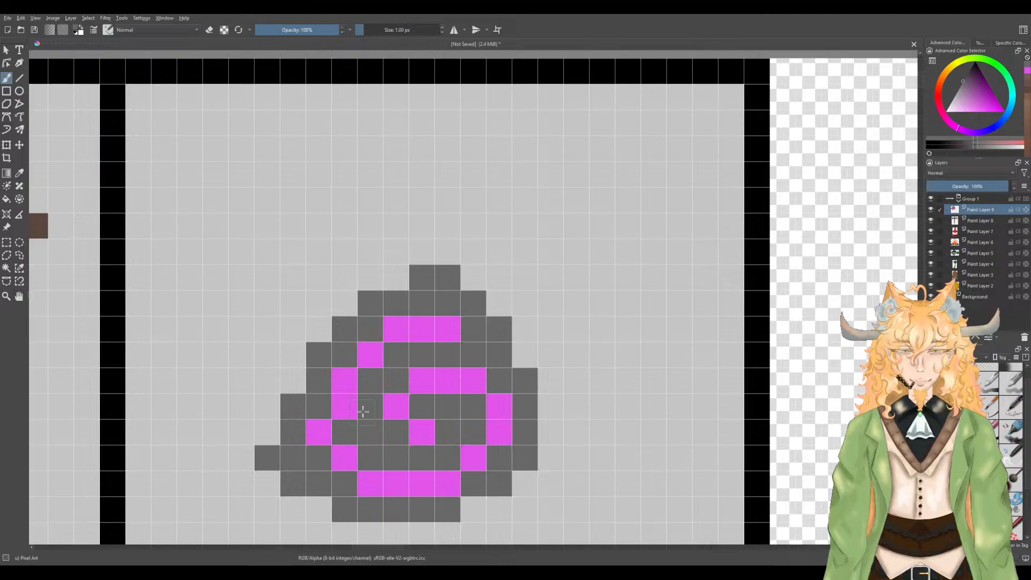
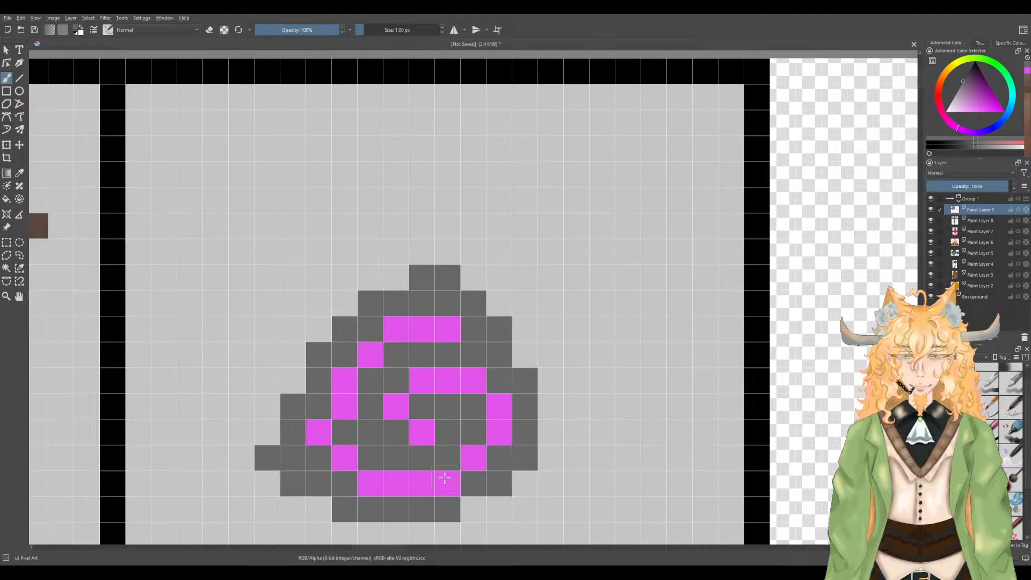
pyautogui.click(423, 441)
pyautogui.click(445, 478)
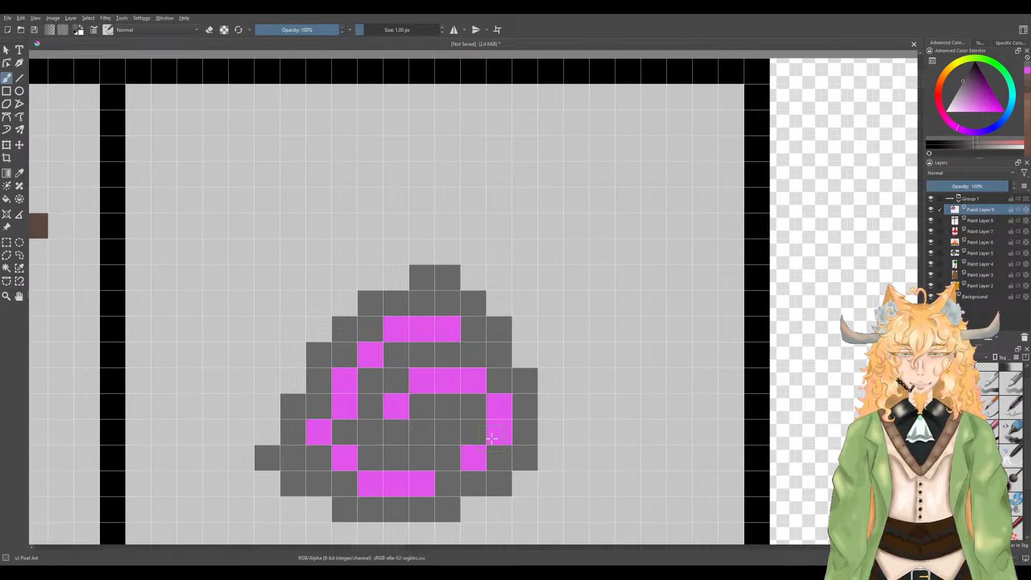
# Step: Sample the magenta and repaint the lower pixel of the inner hook and the pixel joining the lower-right curve
pyautogui.press('p')
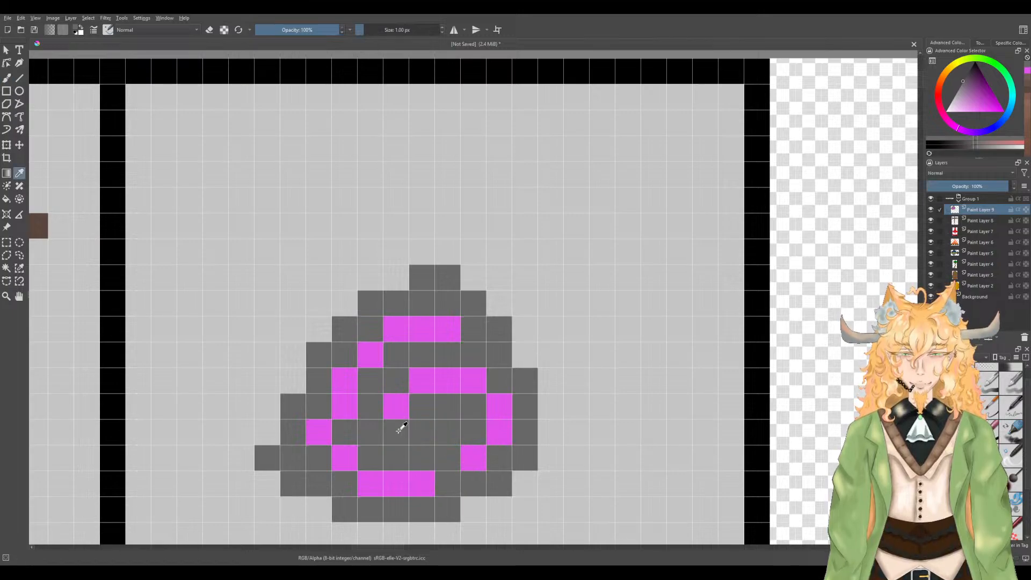
pyautogui.click(397, 412)
pyautogui.press('b')
pyautogui.click(397, 431)
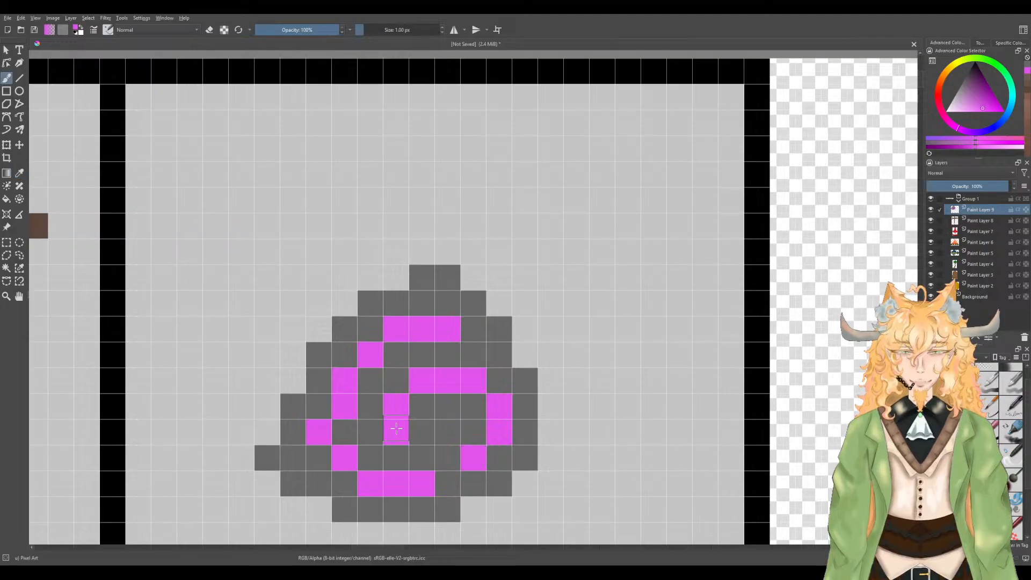
pyautogui.click(448, 460)
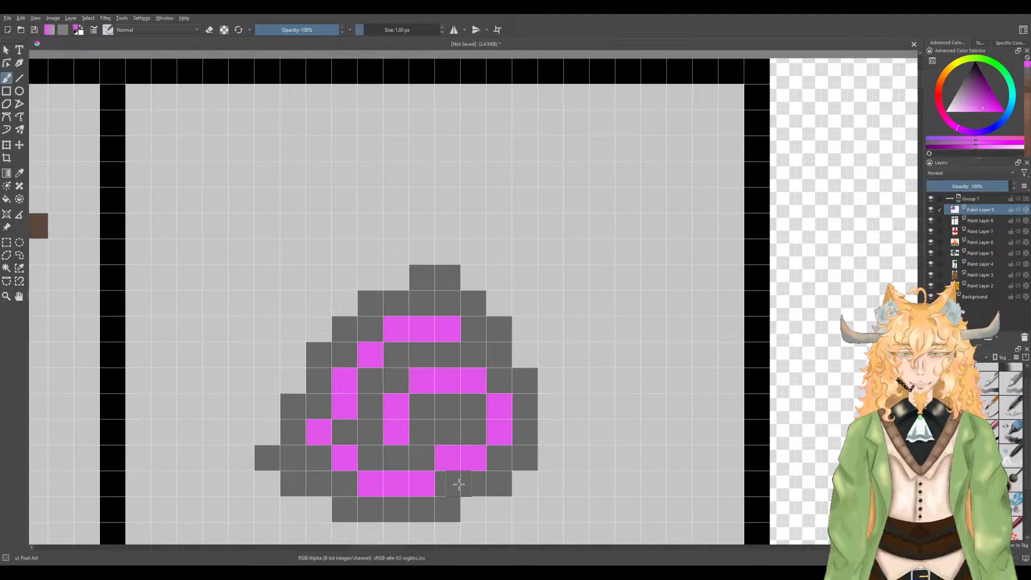
# Step: Reshape the spiral's lower-right curve into a diagonal run of magenta pixels and cover the surplus ones with the rock's grey
pyautogui.click(469, 441)
pyautogui.press('e')
pyautogui.moveTo(476, 458)
pyautogui.mouseDown()
pyautogui.moveTo(496, 443)
pyautogui.moveTo(478, 488)
pyautogui.moveTo(495, 442)
pyautogui.mouseUp()
pyautogui.press('p')
pyautogui.click(480, 483)
pyautogui.press('e')
pyautogui.press('b')
pyautogui.scroll(-1, 483, 442)
pyautogui.scroll(1, 448, 429)
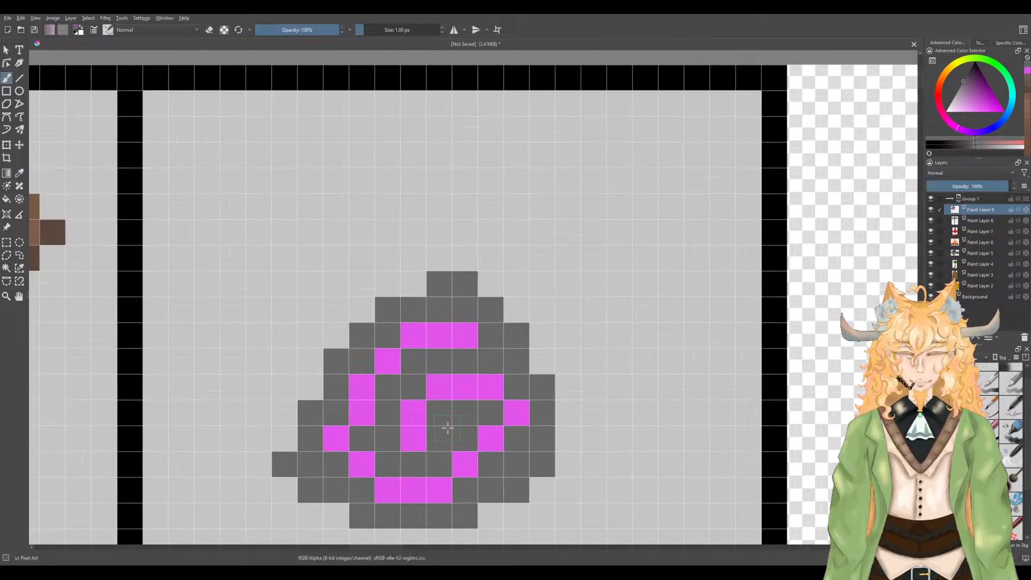
# Step: Try the spiral's inner hook as a diagonal by greying out its corner pixels and adding a magenta pixel beside them
pyautogui.moveTo(432, 400); pyautogui.dragTo(419, 409)
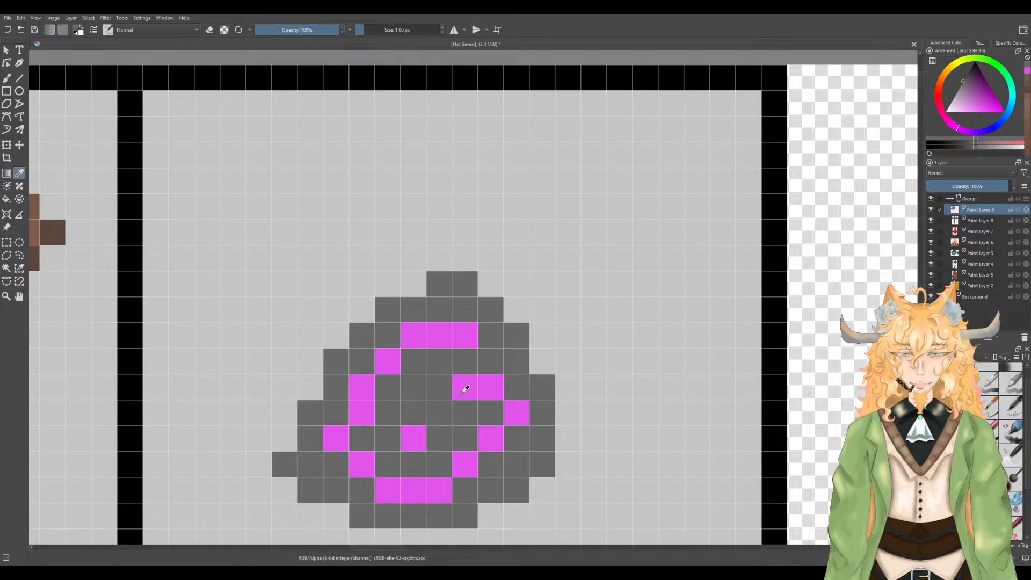
pyautogui.keyDown('ctrl'); pyautogui.click(462, 389); pyautogui.keyUp('ctrl')
pyautogui.click(437, 414)
pyautogui.scroll(-1, 451, 460)
pyautogui.scroll(-3, 451, 460)
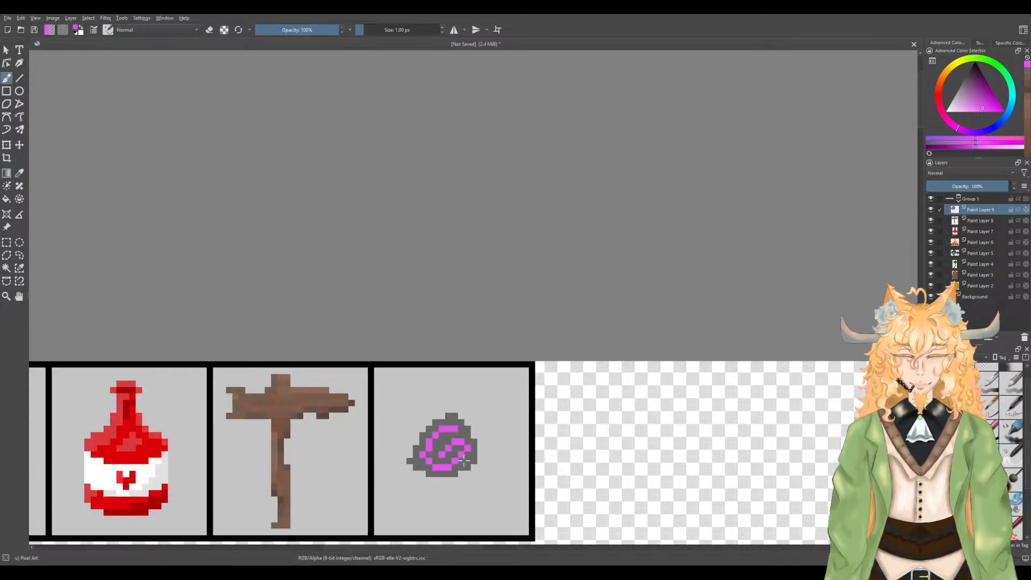
pyautogui.scroll(3, 478, 459)
pyautogui.scroll(1, 452, 450)
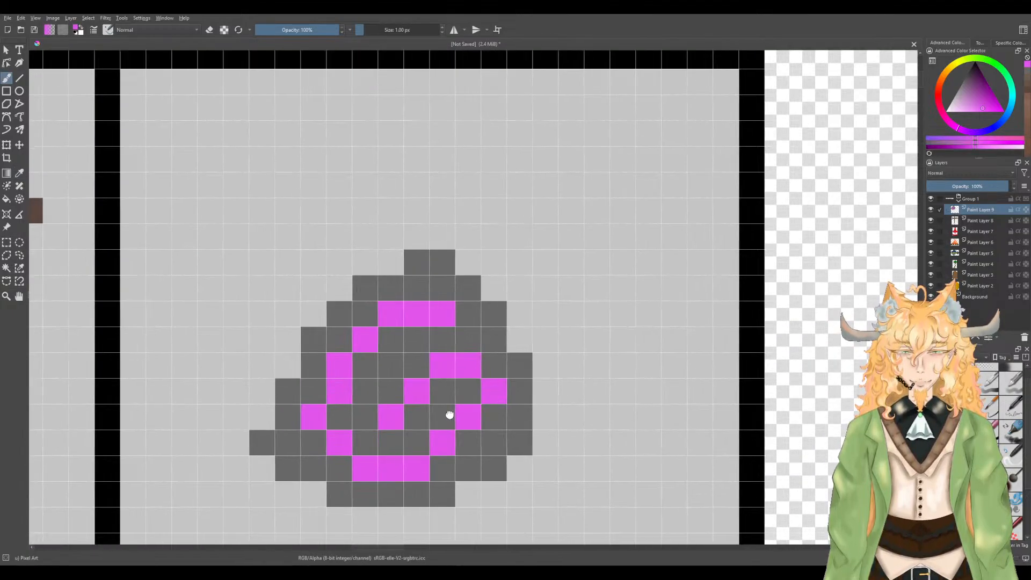
# Step: Return the spiral's inner hook to a two-pixel vertical with magenta and grey out the diagonal pixel beside it
pyautogui.click(423, 400)
pyautogui.click(440, 376)
pyautogui.press('p')
pyautogui.click(471, 419)
pyautogui.press('b')
pyautogui.click(449, 400)
pyautogui.scroll(-5, 456, 407)
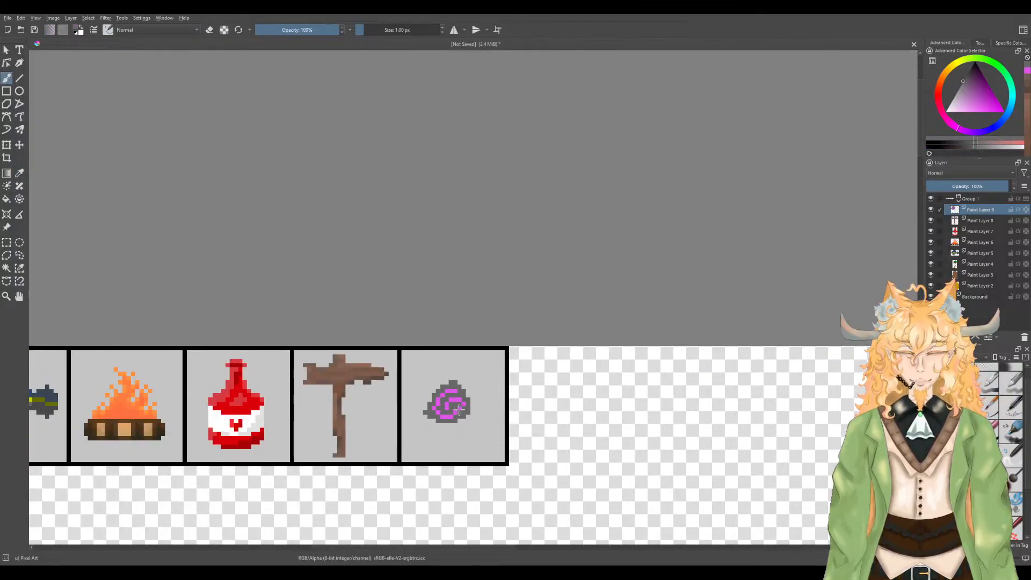
pyautogui.scroll(-1, 476, 419)
pyautogui.scroll(5, 476, 419)
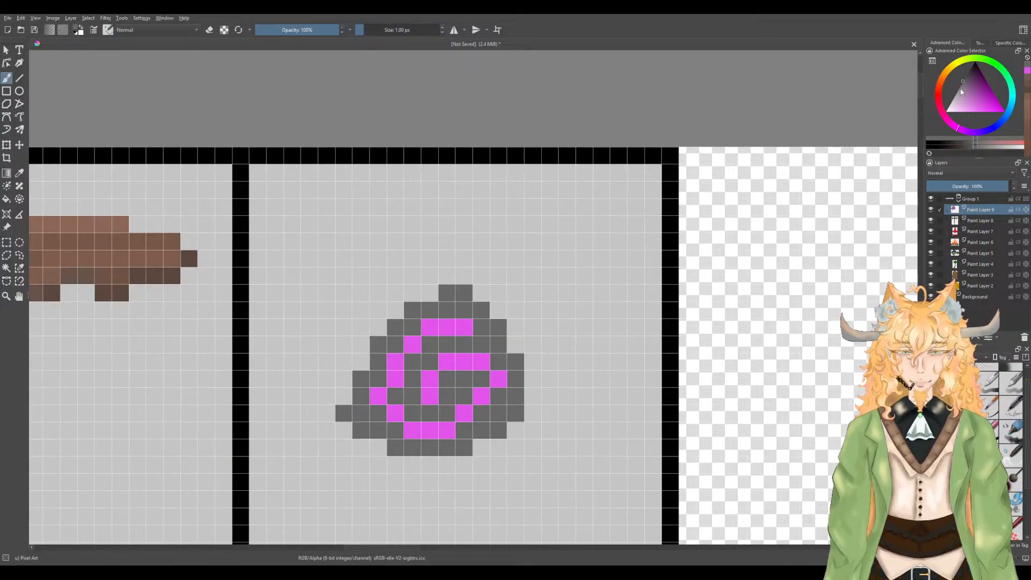
# Step: Sample the spiral's magenta, lighten it slightly and repaint the pixels of its upper-left arc
pyautogui.keyDown('ctrl'); pyautogui.click(471, 358); pyautogui.keyUp('ctrl')
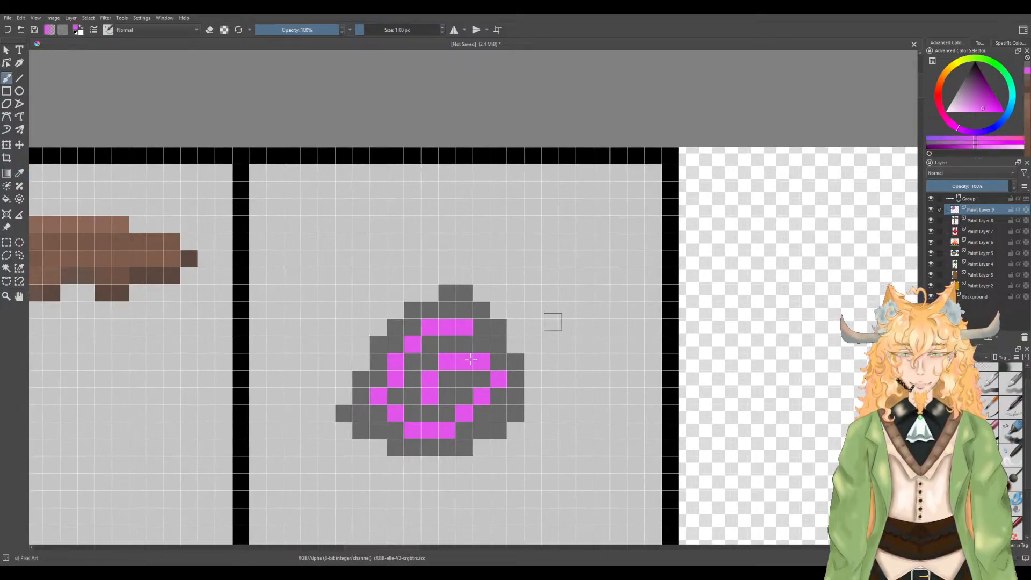
pyautogui.moveTo(981, 110); pyautogui.dragTo(977, 110)
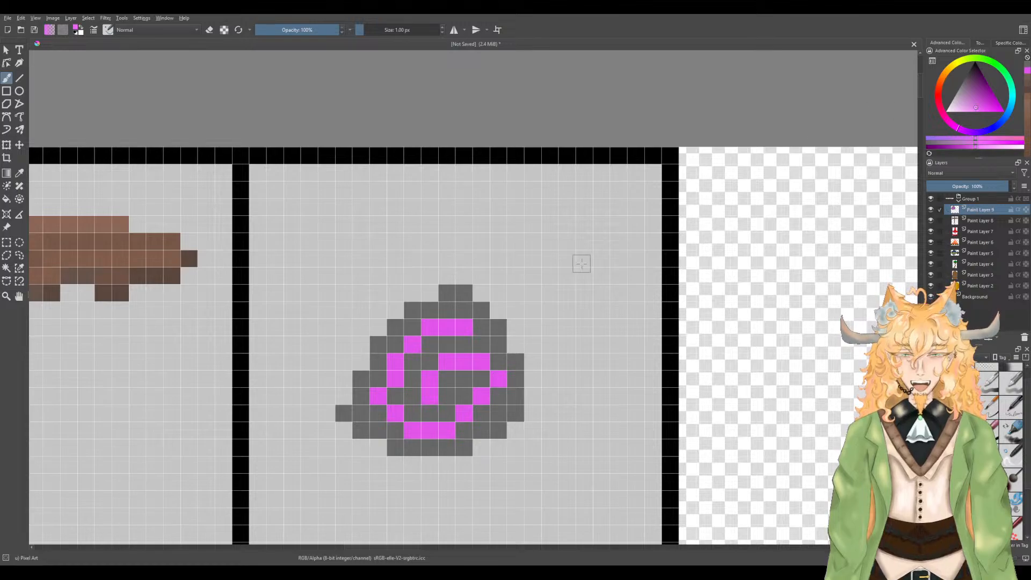
pyautogui.moveTo(464, 327); pyautogui.dragTo(429, 328)
pyautogui.click(412, 345)
pyautogui.moveTo(400, 365); pyautogui.dragTo(398, 379)
# Step: Choose a lighter pink and recolour the whole spiral rune with it
pyautogui.moveTo(977, 109); pyautogui.dragTo(974, 110)
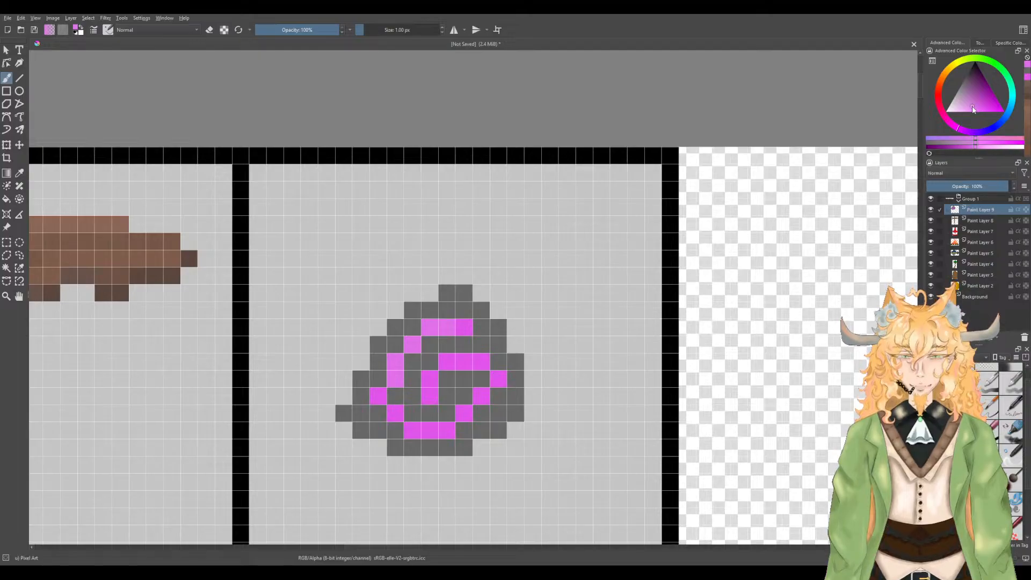
pyautogui.scroll(1, 425, 343)
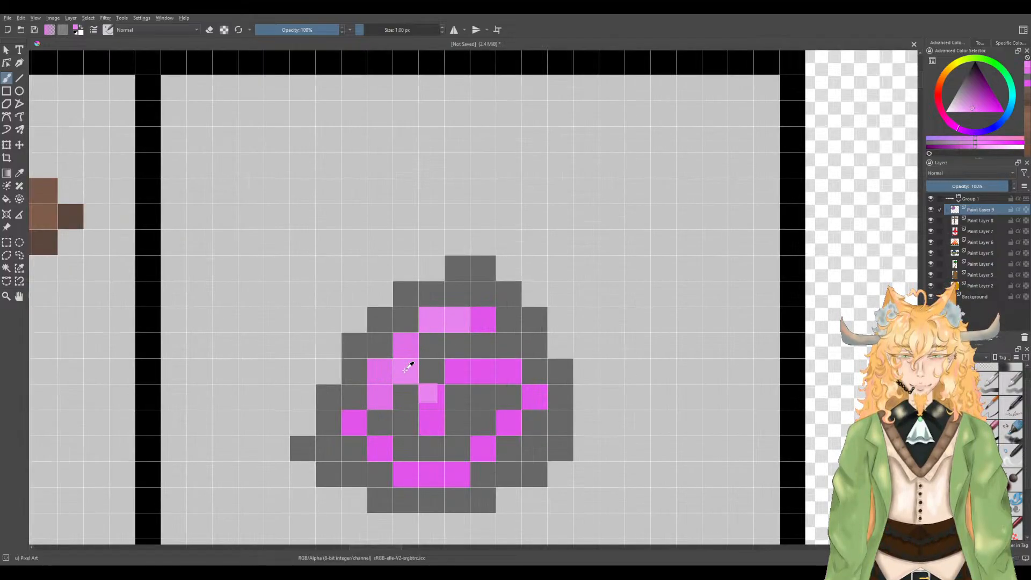
pyautogui.moveTo(377, 375)
pyautogui.mouseDown()
pyautogui.moveTo(379, 398)
pyautogui.moveTo(356, 428)
pyautogui.moveTo(412, 469)
pyautogui.moveTo(451, 470)
pyautogui.moveTo(539, 403)
pyautogui.moveTo(504, 378)
pyautogui.moveTo(465, 371)
pyautogui.moveTo(439, 398)
pyautogui.moveTo(439, 437)
pyautogui.moveTo(437, 402)
pyautogui.mouseUp()
pyautogui.click(510, 423)
pyautogui.hotkey('ctrl', 'z')
pyautogui.click(494, 322)
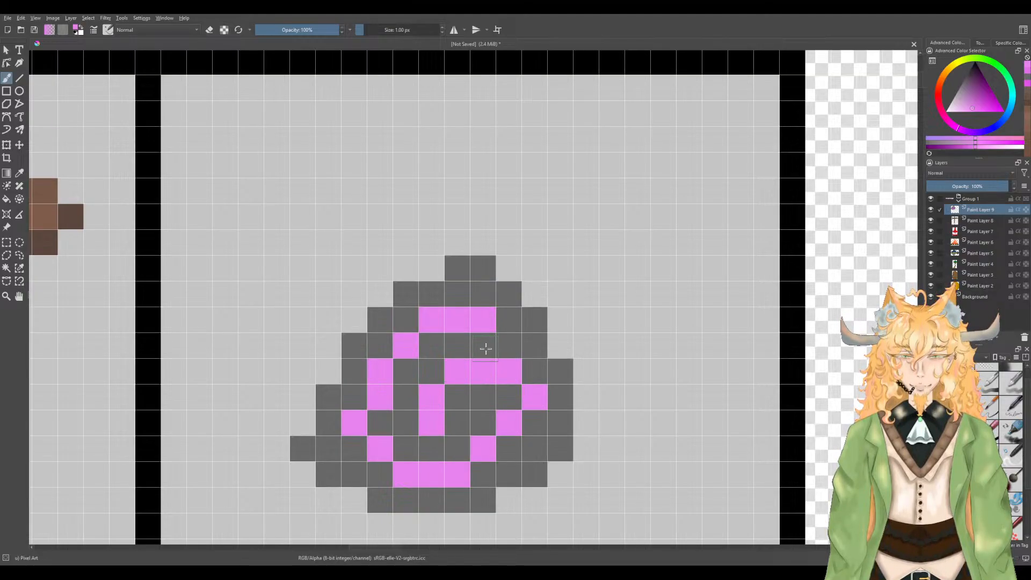
# Step: Sample the rock's grey, darken it slightly and shade the rock's lower-right and lower-left edge pixels
pyautogui.press('p')
pyautogui.click(504, 352)
pyautogui.press('b')
pyautogui.click(965, 81)
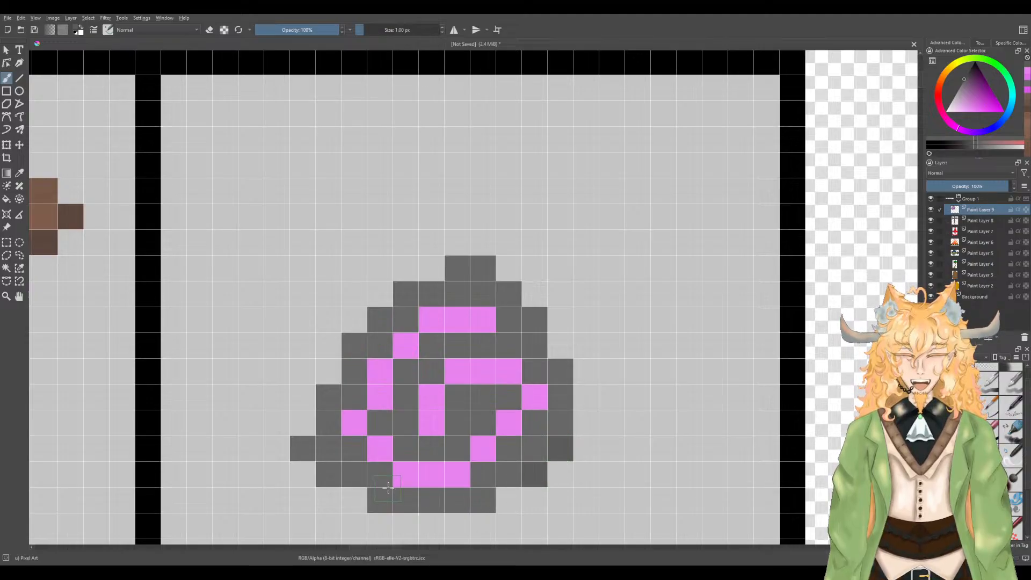
pyautogui.click(337, 482)
# Step: Choose a lighter grey and highlight the rock's peak and the stepped edge pixels down its upper left and upper right
pyautogui.press('p')
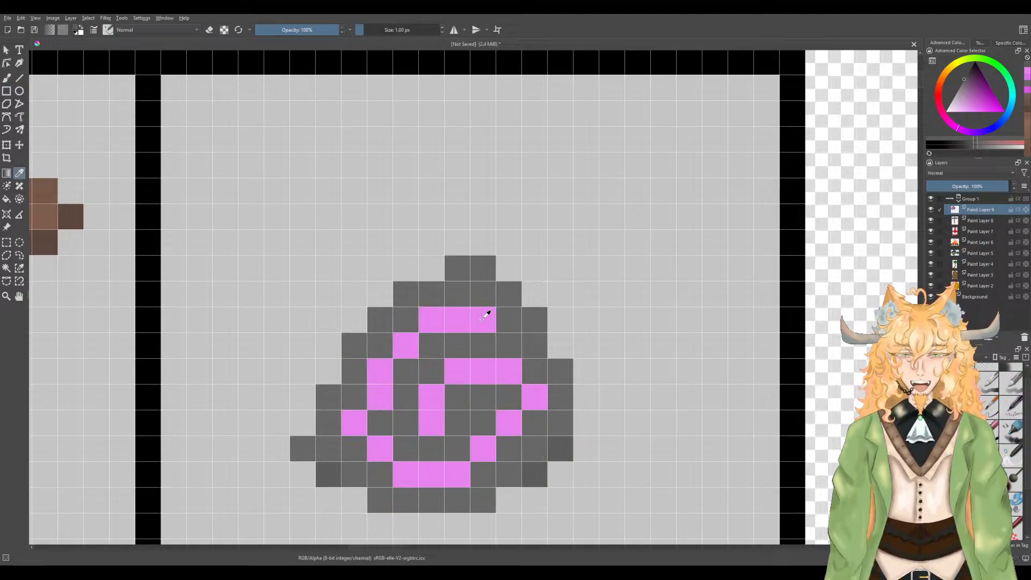
pyautogui.press('b')
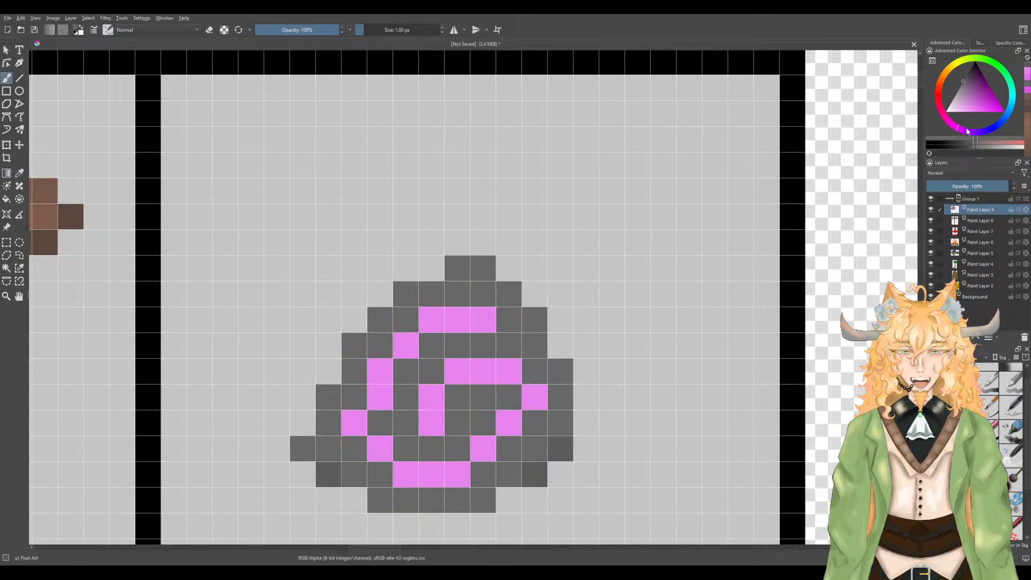
pyautogui.click(965, 86)
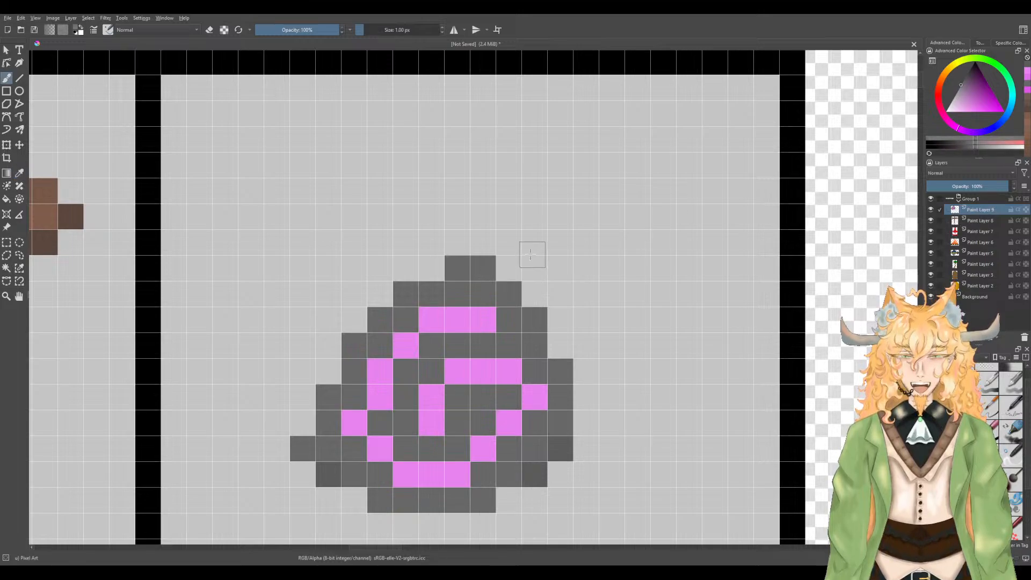
pyautogui.moveTo(471, 271); pyautogui.dragTo(456, 275)
pyautogui.click(406, 295)
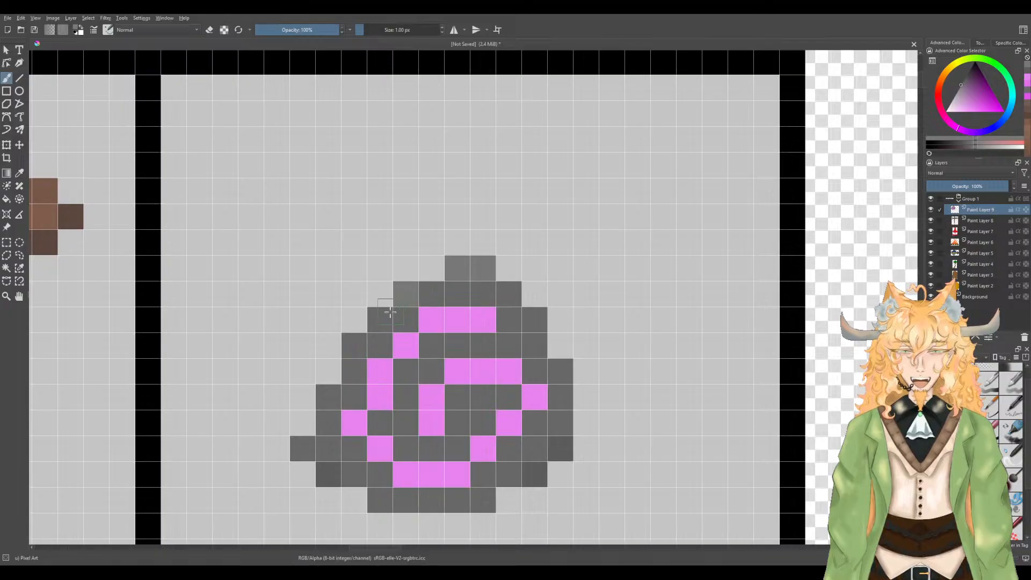
pyautogui.click(379, 320)
pyautogui.click(509, 294)
pyautogui.click(535, 320)
pyautogui.click(361, 350)
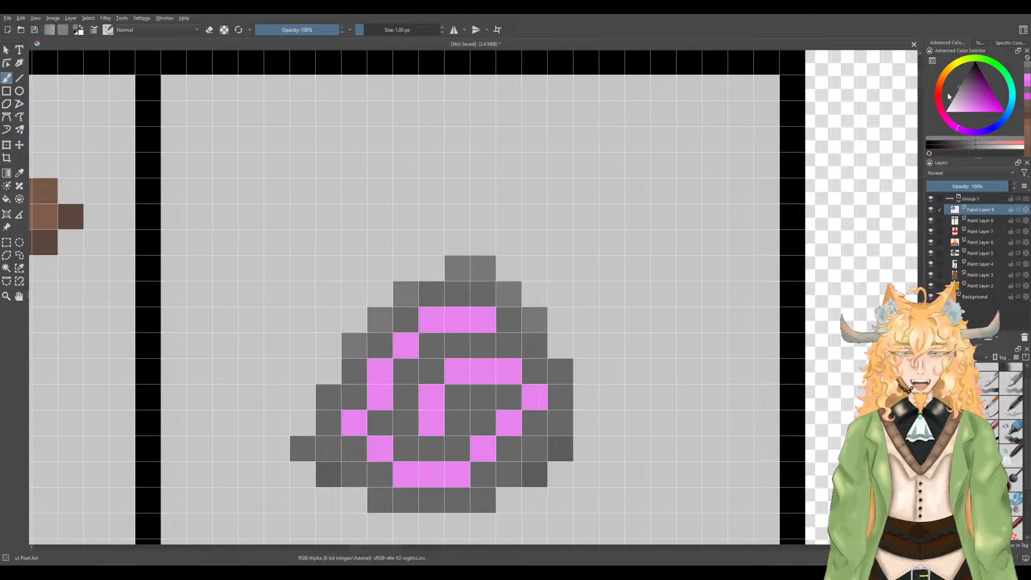
pyautogui.moveTo(483, 271); pyautogui.dragTo(470, 272)
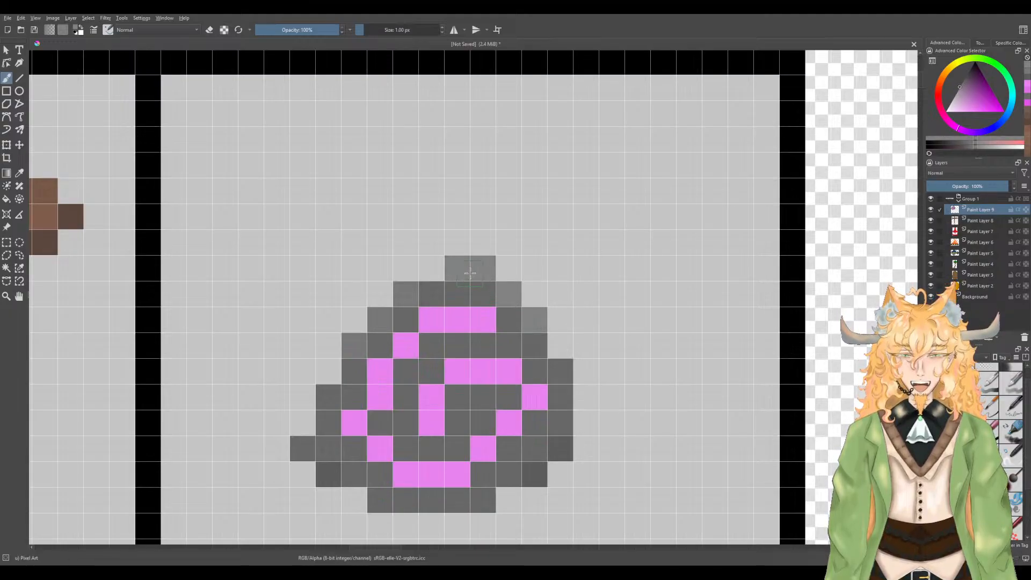
# Step: Sample the rock's grey, shift it to a muted purple and tint the two pixels between the peak and the spiral's top arc
pyautogui.scroll(-4, 457, 344)
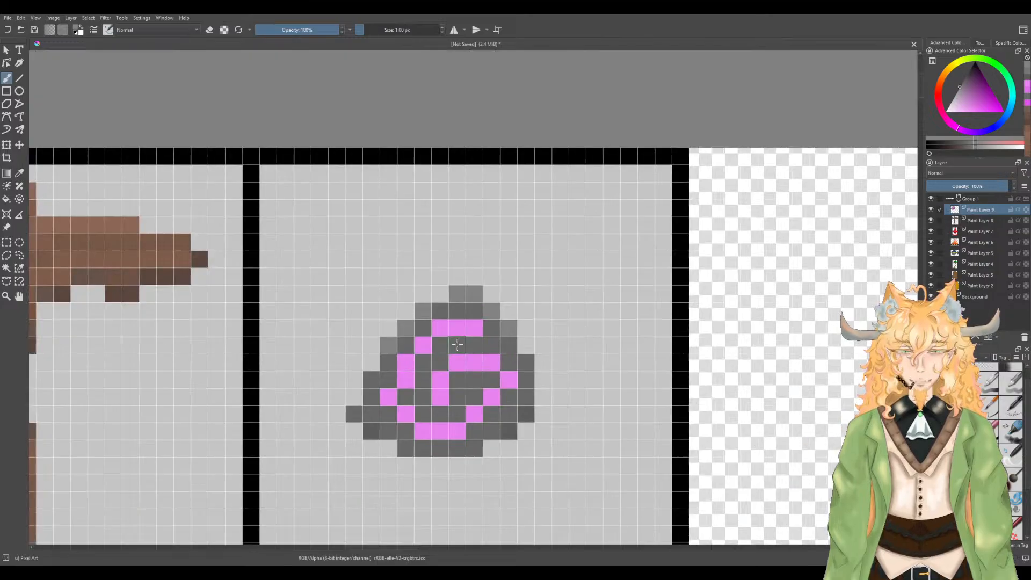
pyautogui.scroll(-1, 457, 344)
pyautogui.scroll(4, 480, 358)
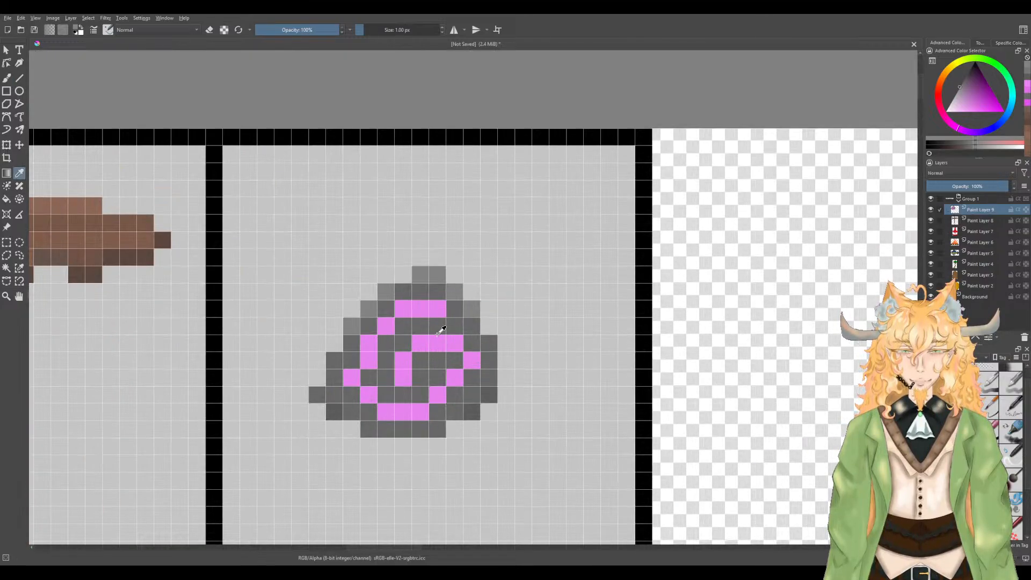
pyautogui.keyDown('ctrl'); pyautogui.click(438, 327); pyautogui.keyUp('ctrl')
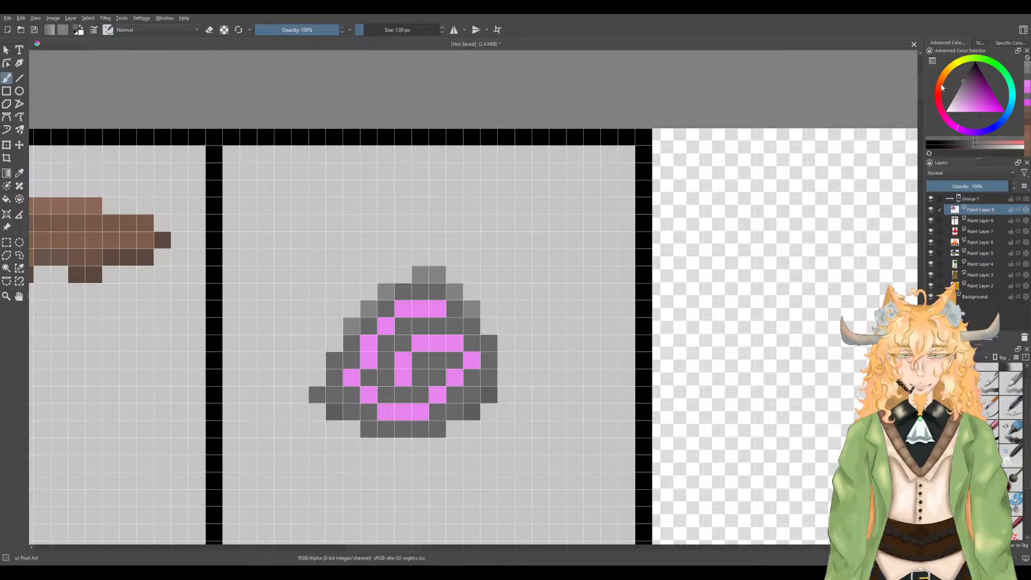
pyautogui.moveTo(968, 85); pyautogui.dragTo(968, 86)
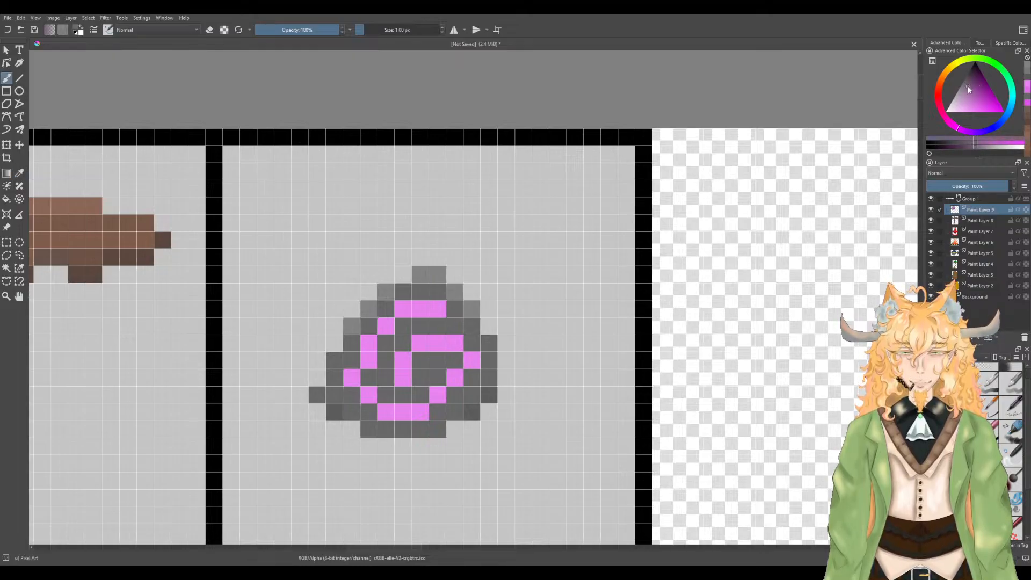
pyautogui.scroll(2, 480, 329)
pyautogui.click(390, 276)
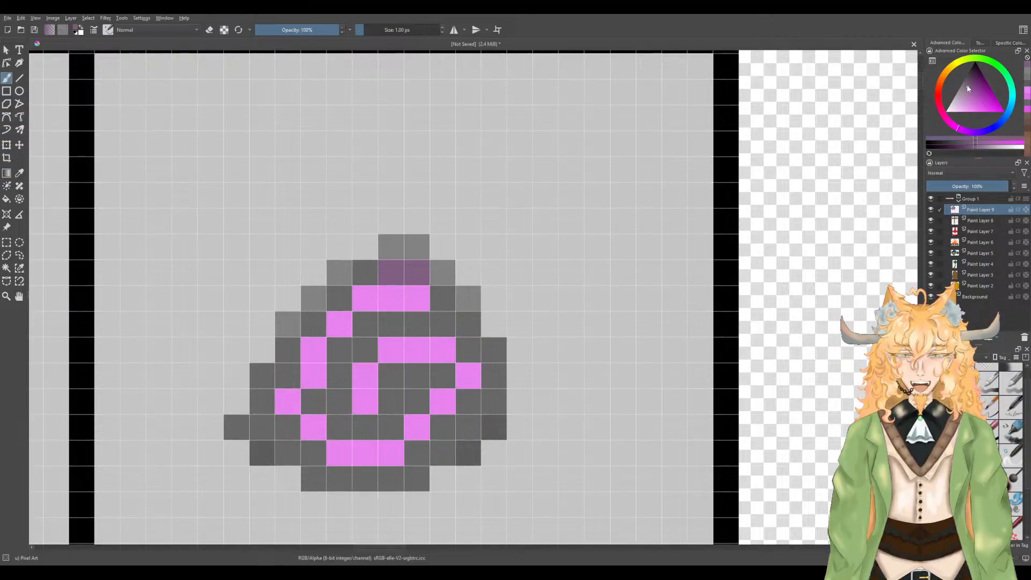
# Step: Choose a greyer muted purple and tint the rock pixels above the spiral's top arc and down its outer left side
pyautogui.moveTo(409, 278); pyautogui.dragTo(389, 280)
pyautogui.moveTo(964, 94); pyautogui.dragTo(963, 92)
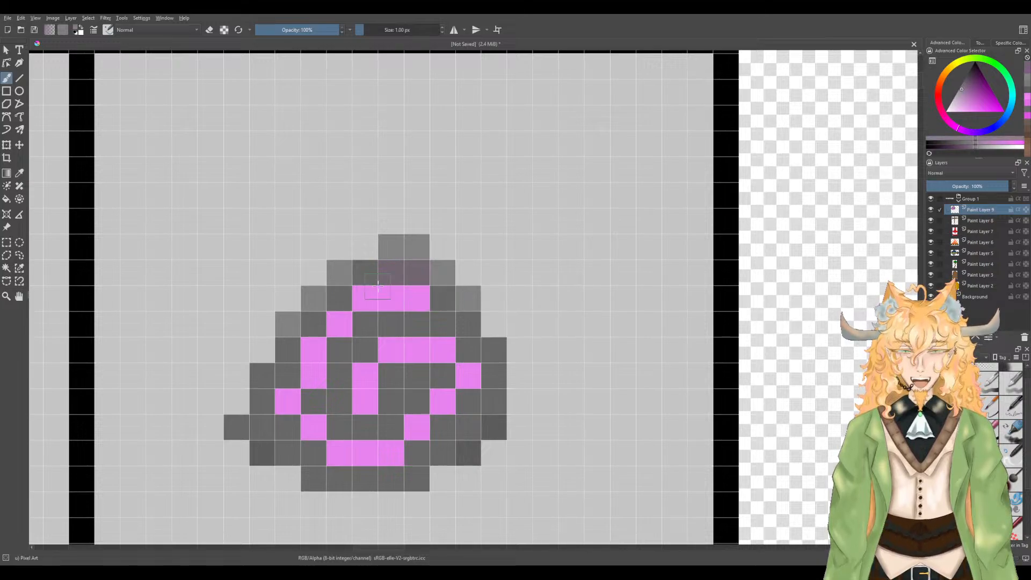
pyautogui.moveTo(409, 275); pyautogui.dragTo(388, 276)
pyautogui.click(360, 283)
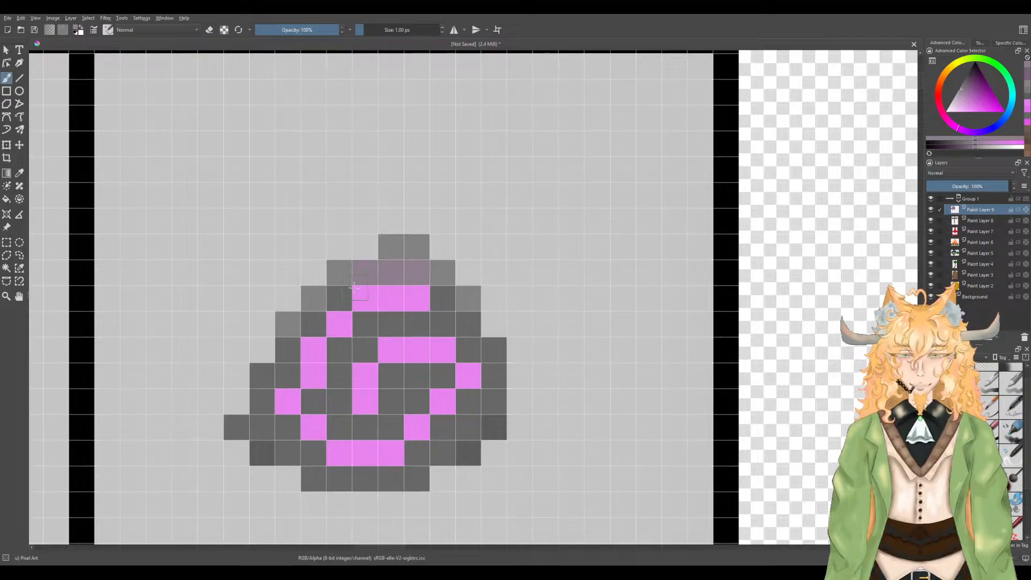
pyautogui.click(344, 301)
pyautogui.click(318, 326)
pyautogui.click(292, 352)
pyautogui.click(290, 378)
pyautogui.click(271, 409)
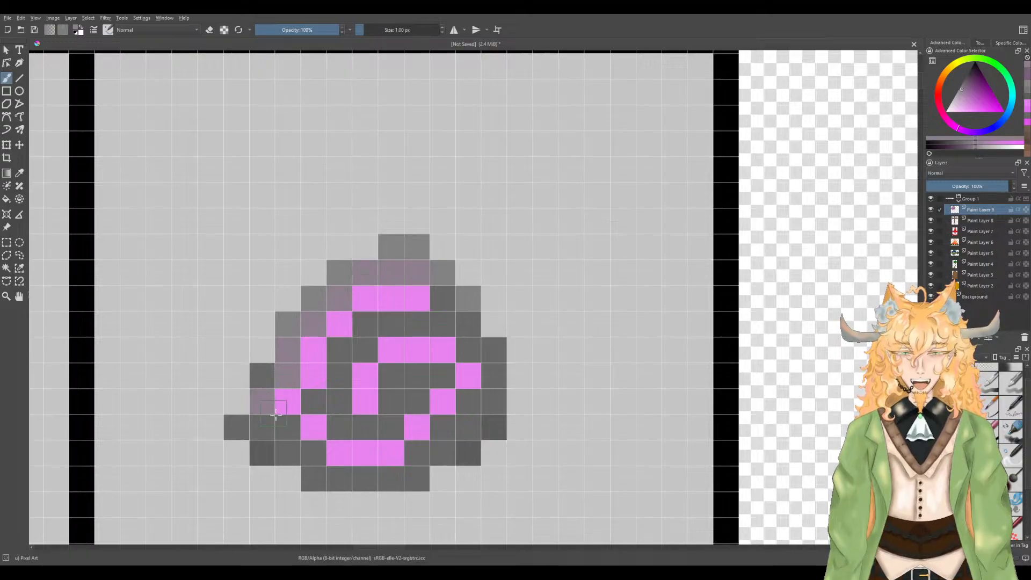
# Step: Continue the muted purple glow around the spiral's lower-left corner, along its underside and up to its lower-right diagonal
pyautogui.click(287, 427)
pyautogui.click(313, 453)
pyautogui.click(339, 479)
pyautogui.click(365, 478)
pyautogui.click(391, 478)
pyautogui.click(416, 454)
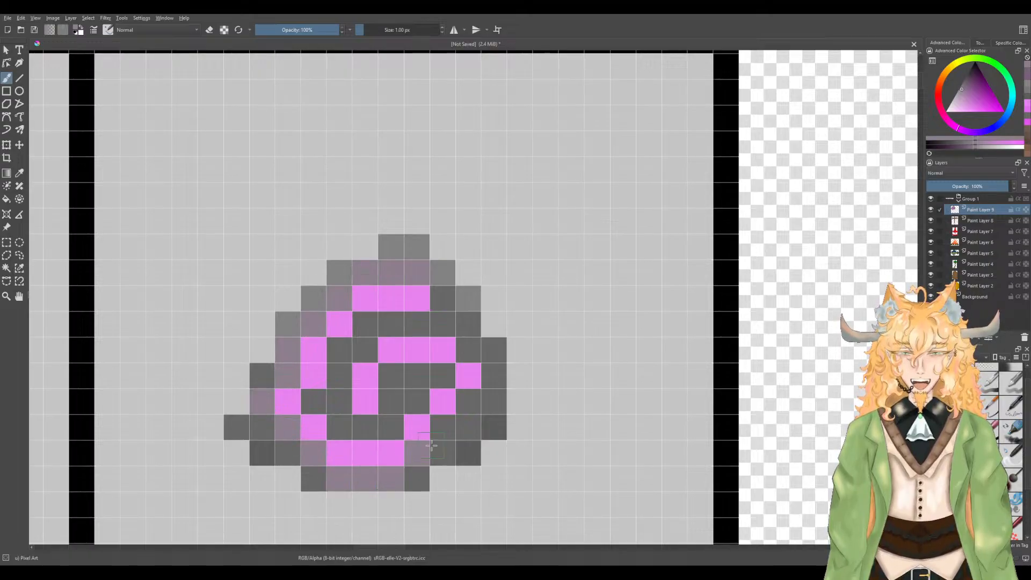
pyautogui.moveTo(442, 427); pyautogui.dragTo(462, 416)
pyautogui.hotkey('ctrl', 'z')
pyautogui.click(444, 428)
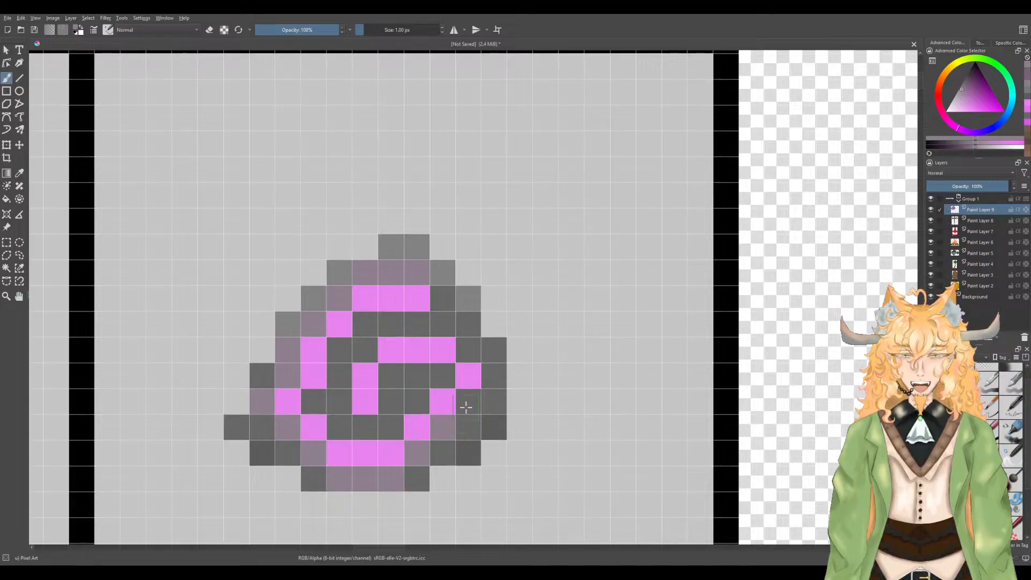
# Step: Tint the rock pixels along the spiral's right side, up to the right end of its top arc, with the muted purple
pyautogui.click(466, 404)
pyautogui.click(494, 375)
pyautogui.click(469, 350)
pyautogui.click(442, 325)
pyautogui.click(416, 325)
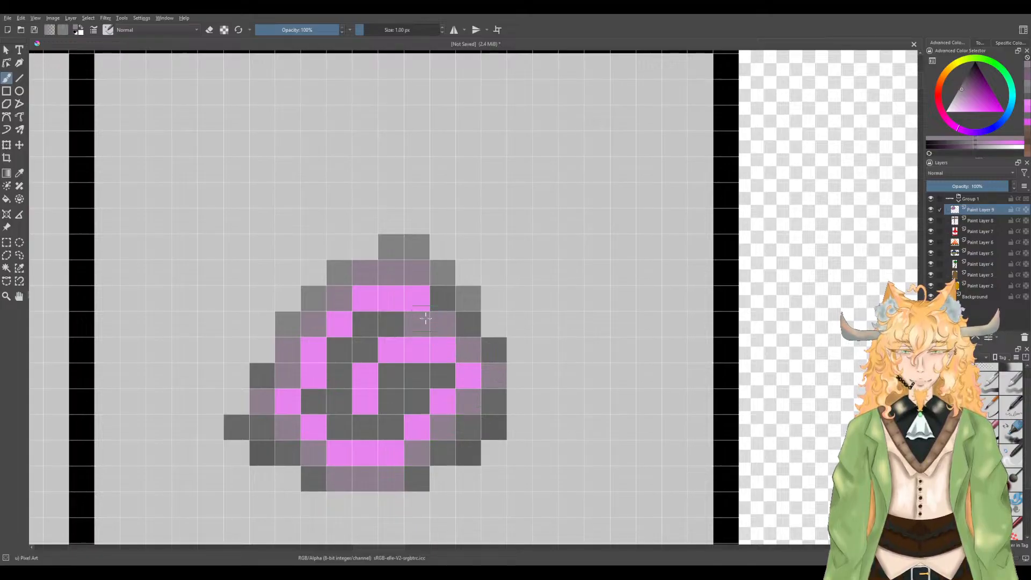
pyautogui.click(443, 298)
# Step: Fill the remaining grey gaps between the spiral's arms with the muted purple
pyautogui.click(391, 324)
pyautogui.click(365, 324)
pyautogui.moveTo(361, 355)
pyautogui.mouseDown()
pyautogui.moveTo(343, 396)
pyautogui.moveTo(322, 404)
pyautogui.moveTo(347, 429)
pyautogui.moveTo(385, 428)
pyautogui.moveTo(424, 390)
pyautogui.moveTo(400, 378)
pyautogui.mouseUp()
pyautogui.click(321, 404)
pyautogui.scroll(-4, 400, 379)
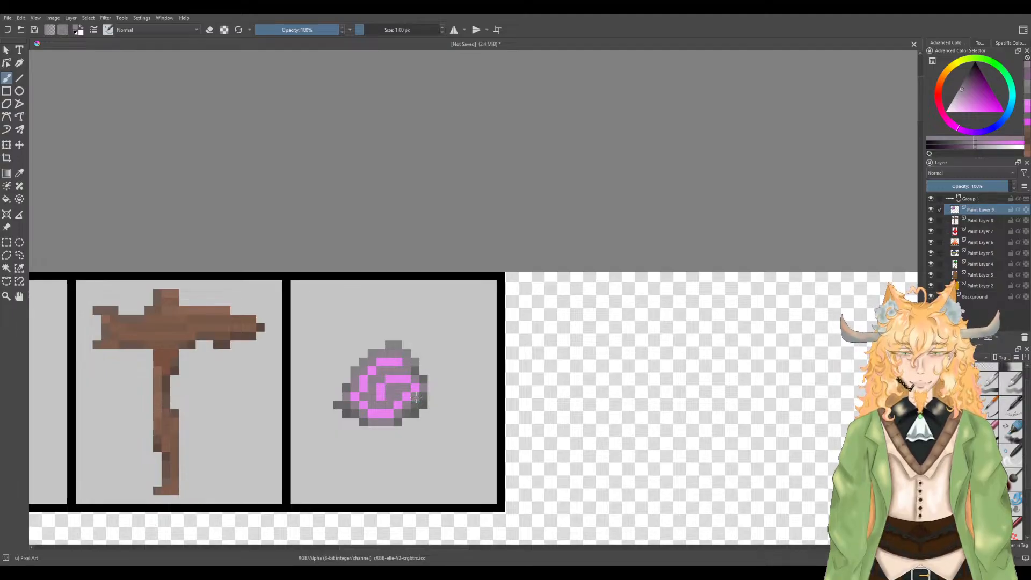
pyautogui.scroll(4, 415, 396)
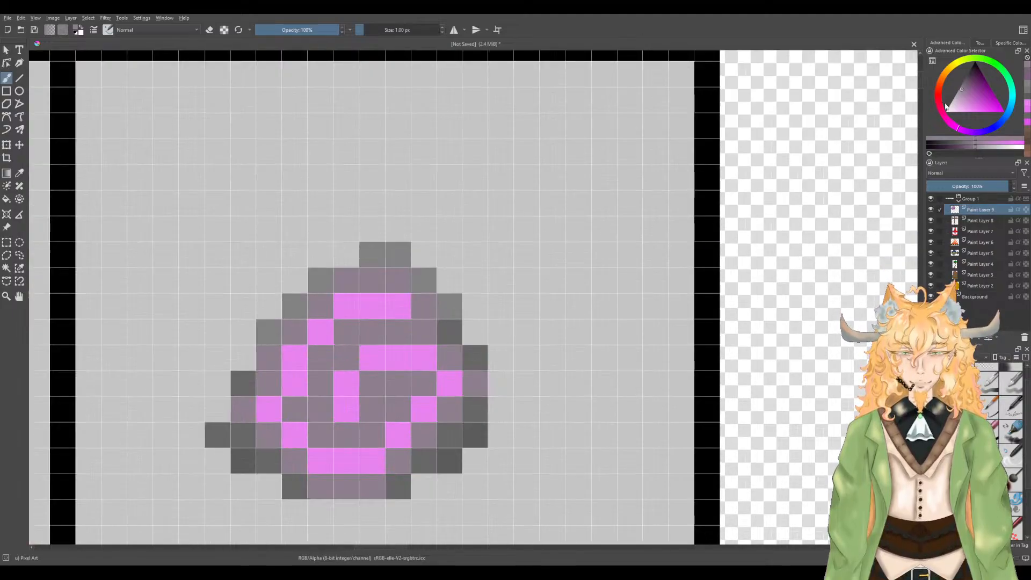
# Step: Choose slightly lighter muted purples and repaint the gaps between the spiral's arms and at its centre
pyautogui.click(962, 94)
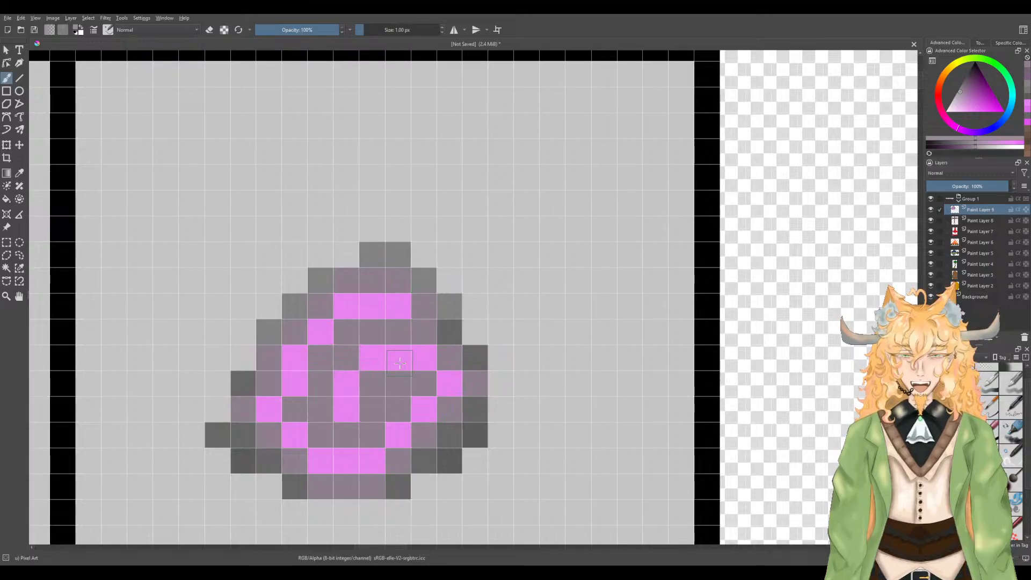
pyautogui.moveTo(399, 383); pyautogui.dragTo(370, 384)
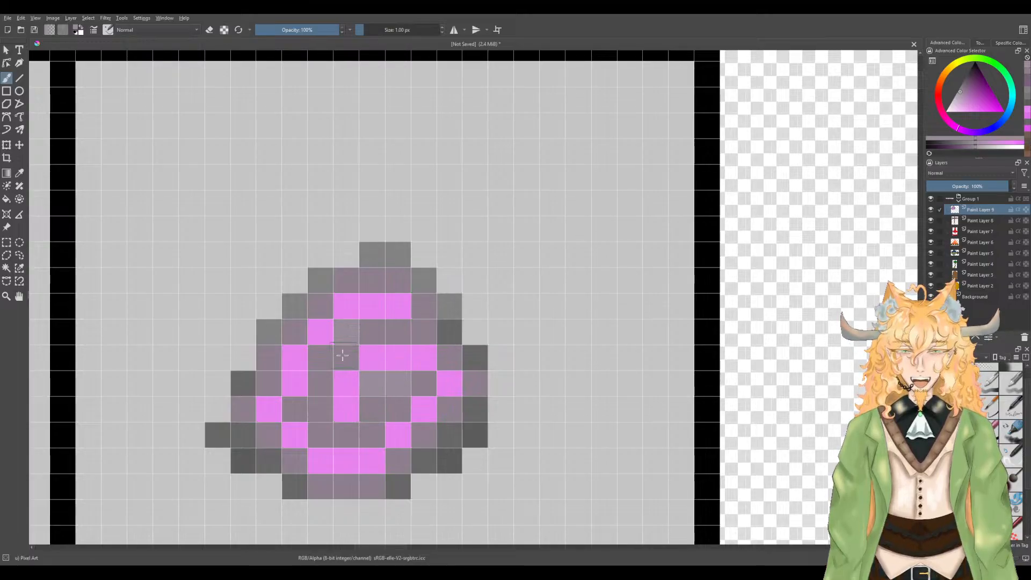
pyautogui.click(377, 334)
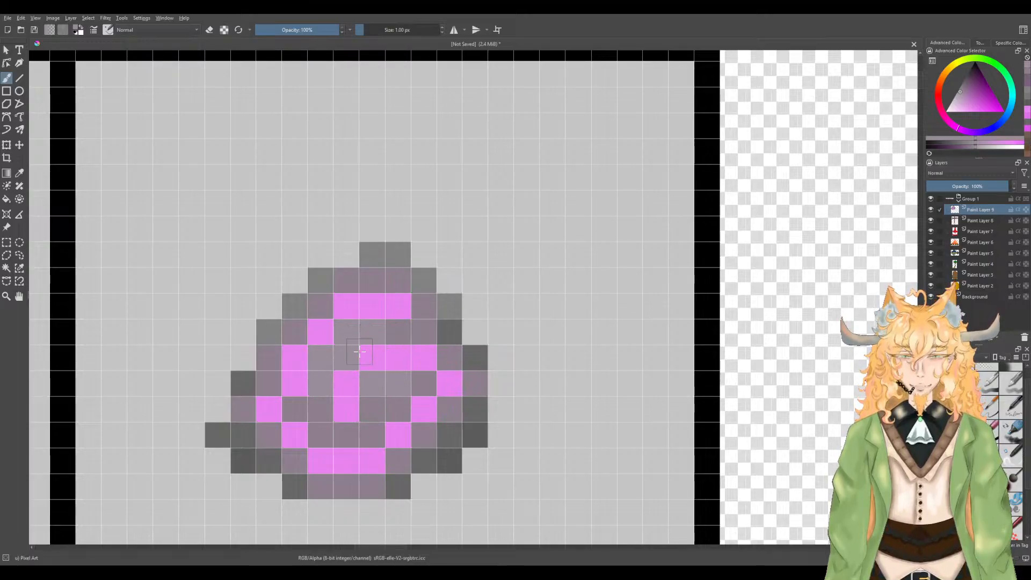
pyautogui.click(395, 334)
pyautogui.moveTo(298, 410)
pyautogui.mouseDown()
pyautogui.moveTo(325, 434)
pyautogui.moveTo(366, 431)
pyautogui.moveTo(424, 383)
pyautogui.mouseUp()
pyautogui.scroll(-3, 420, 381)
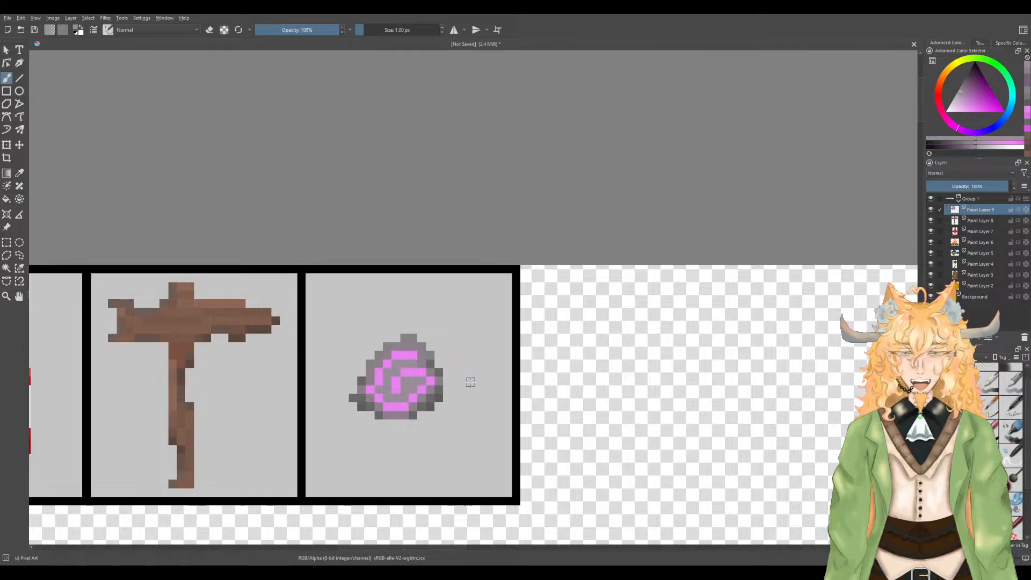
pyautogui.click(961, 94)
pyautogui.scroll(3, 409, 344)
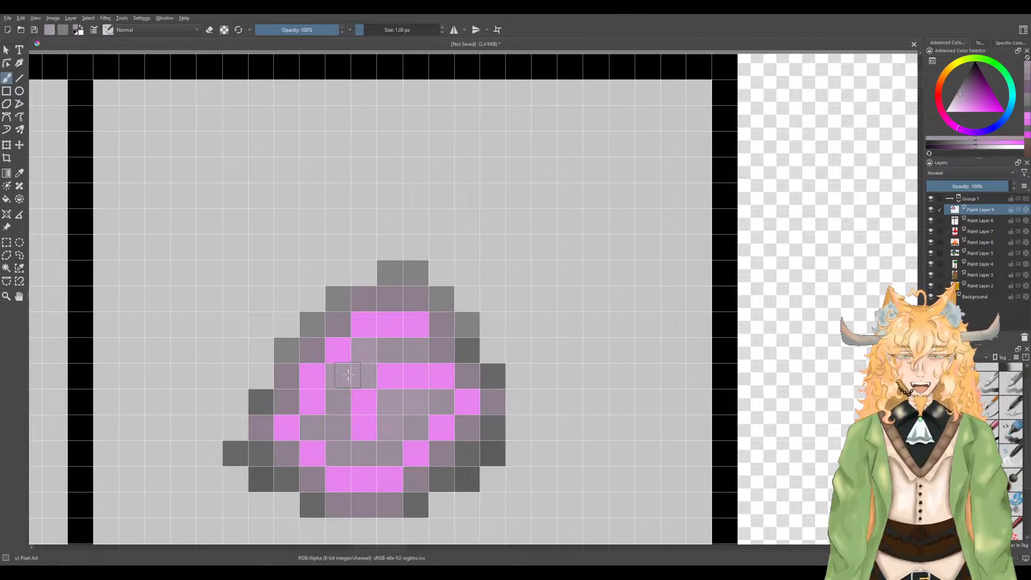
pyautogui.scroll(-4, 377, 380)
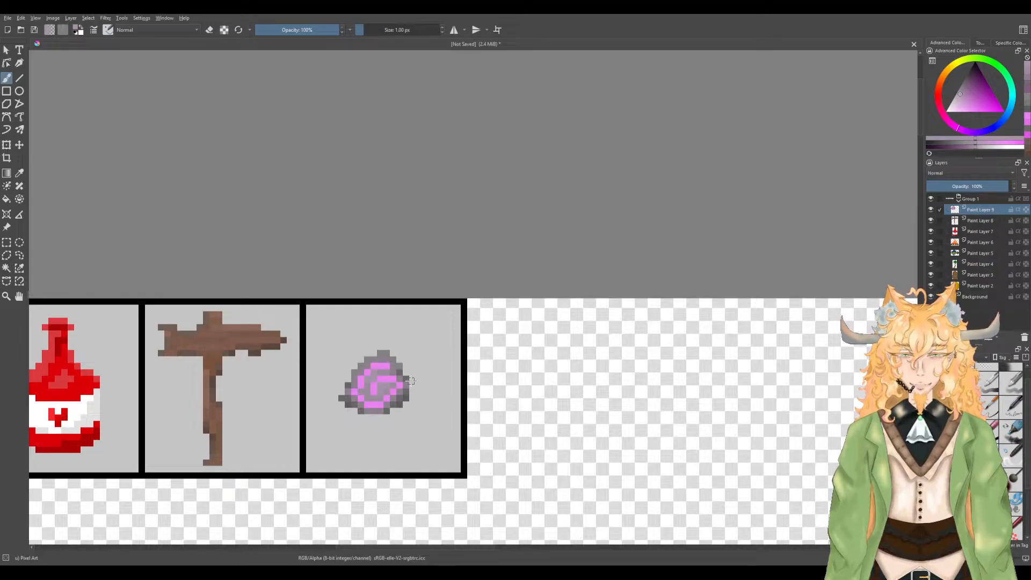
pyautogui.scroll(4, 369, 379)
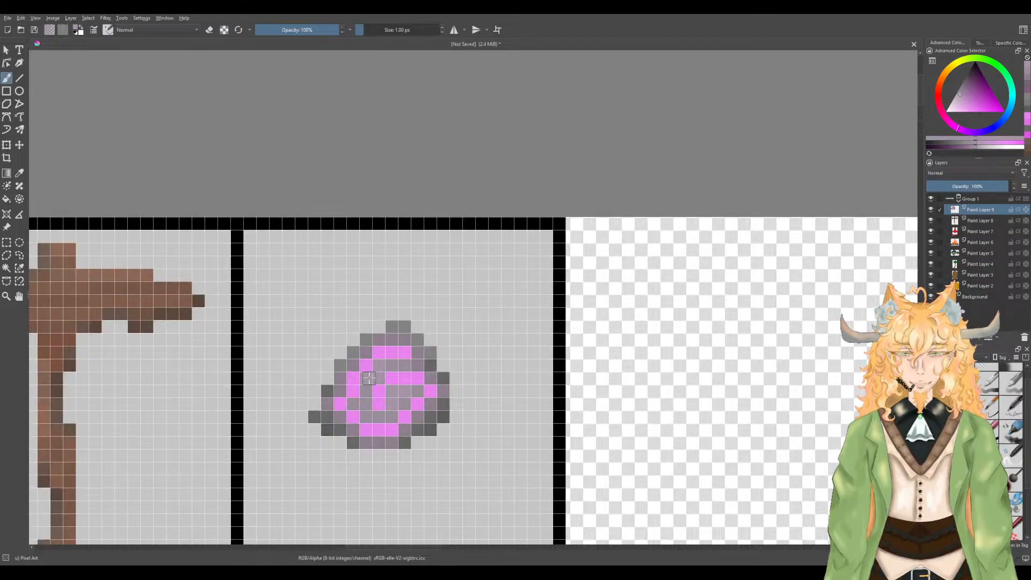
# Step: Try two lighter pinkish tints on the middle pixel above the spiral's top arc
pyautogui.moveTo(961, 102); pyautogui.dragTo(962, 107)
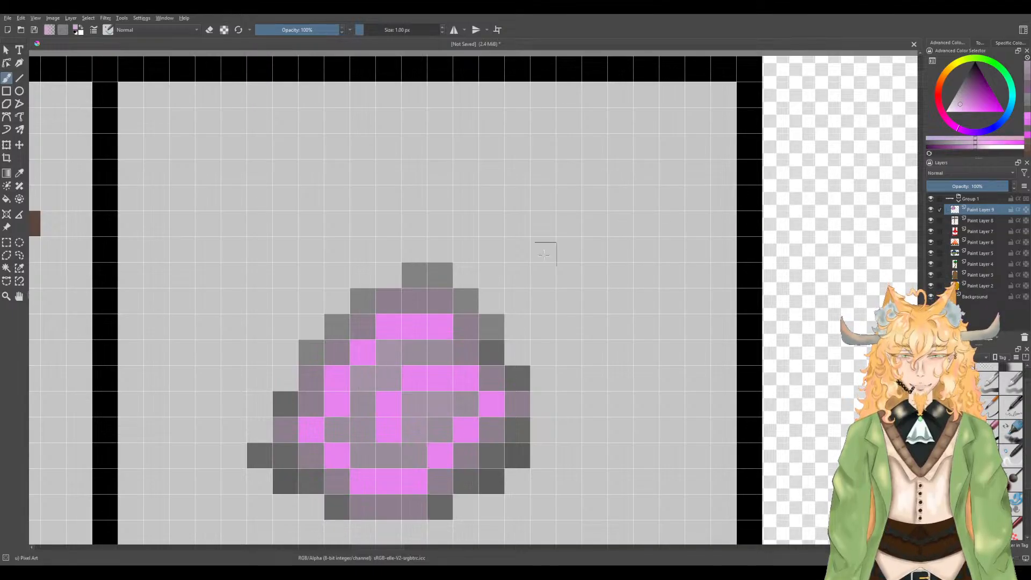
pyautogui.click(415, 306)
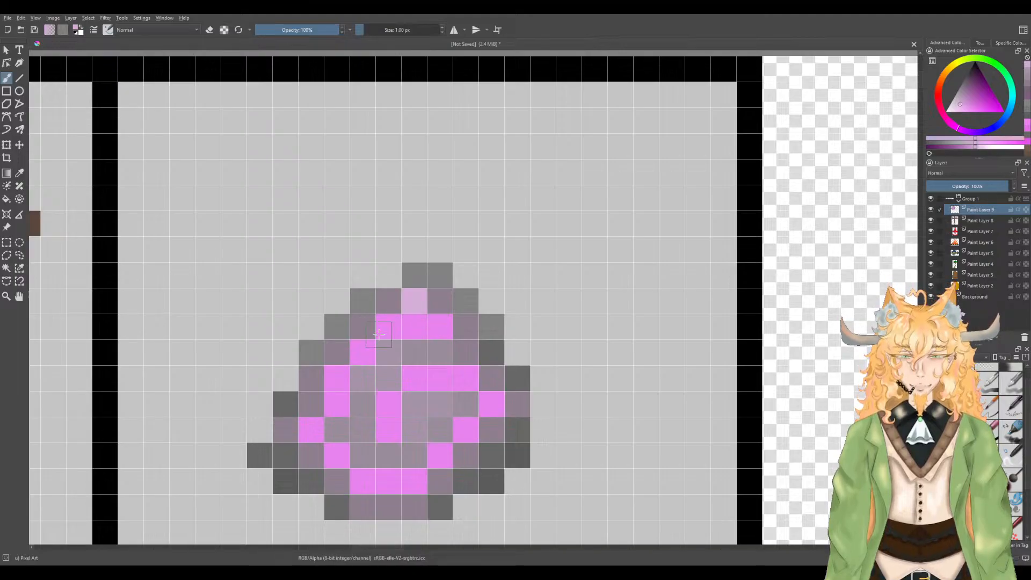
pyautogui.click(961, 104)
pyautogui.click(420, 301)
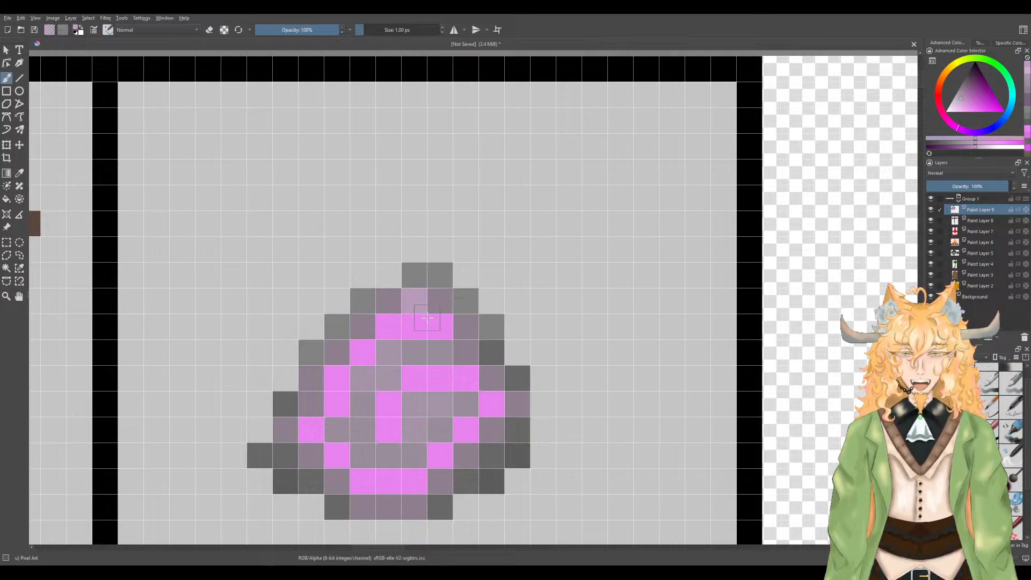
pyautogui.scroll(-2, 433, 311)
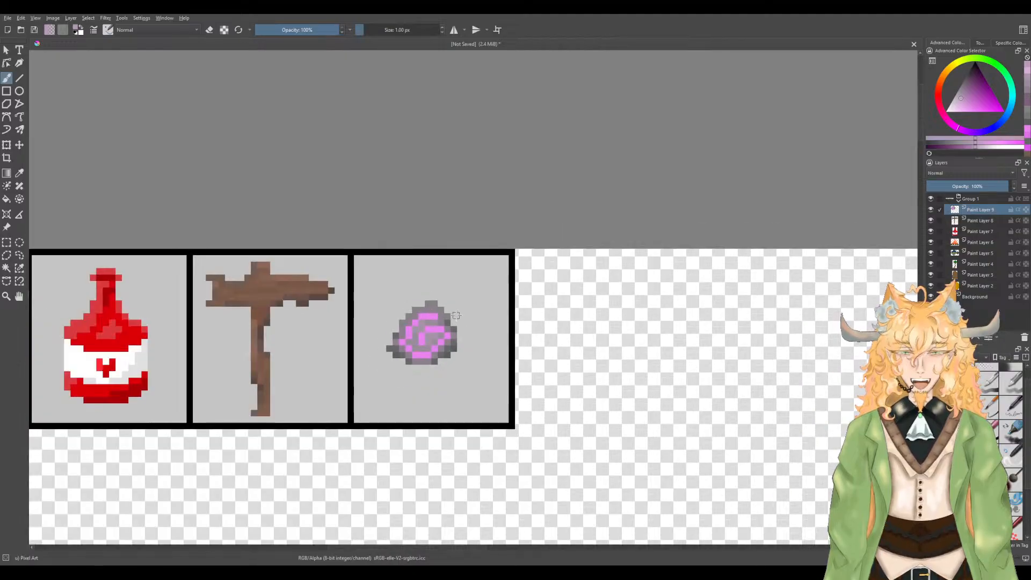
pyautogui.scroll(3, 463, 312)
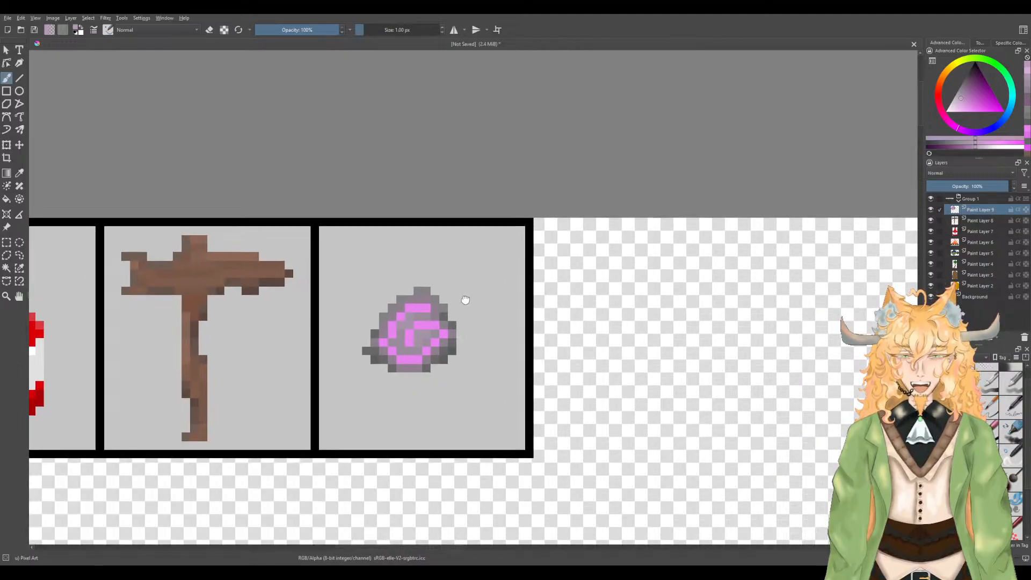
# Step: Move the rune rock slightly down and to the right inside its frame
pyautogui.press('t')
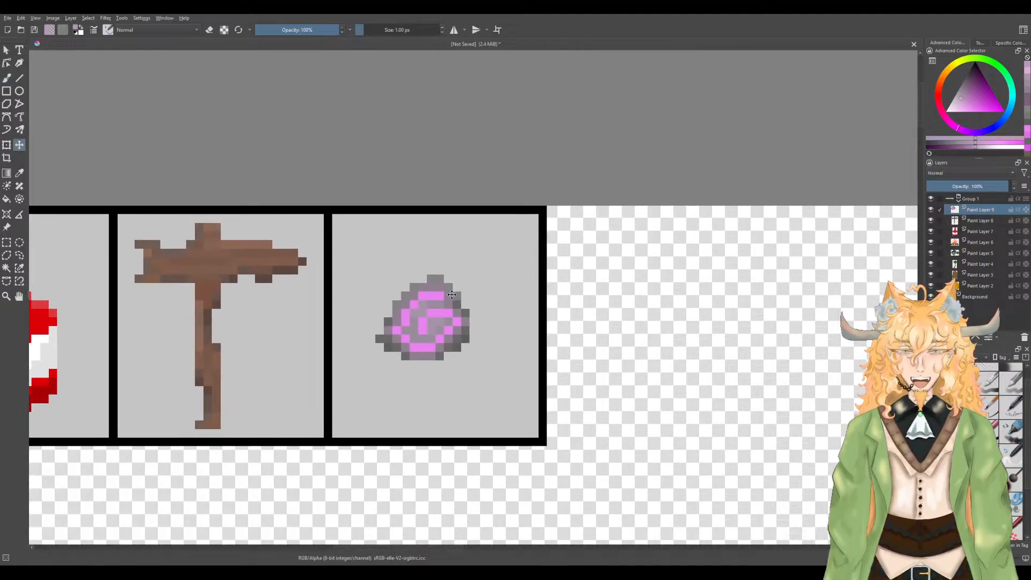
pyautogui.moveTo(435, 309); pyautogui.dragTo(446, 318)
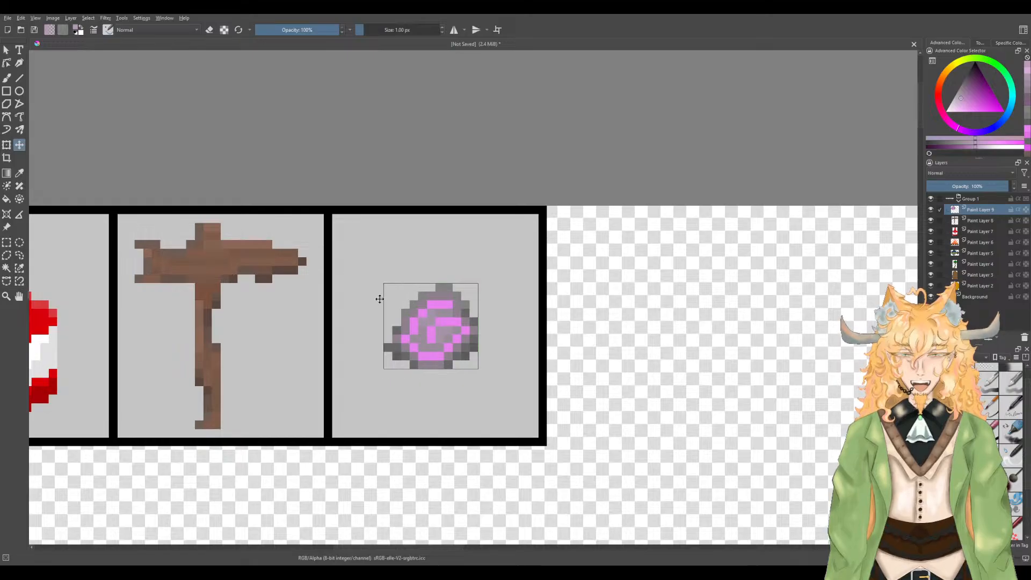
pyautogui.scroll(1, 438, 299)
pyautogui.scroll(-1, 439, 300)
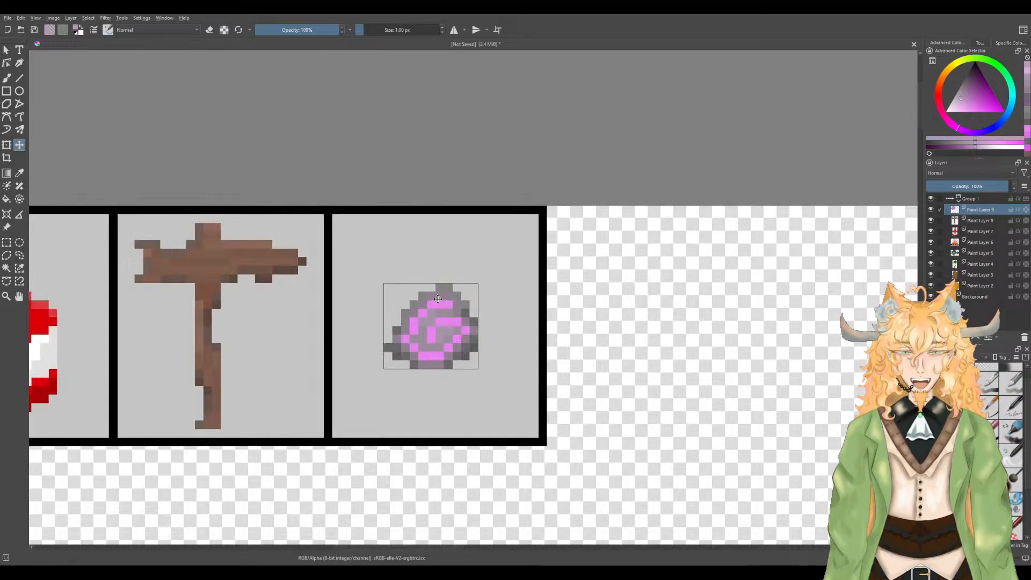
# Step: Sample the rock's edge grey, lighten it and highlight the peak and the stepped edge pixels on the upper right
pyautogui.scroll(2, 438, 298)
pyautogui.press('p')
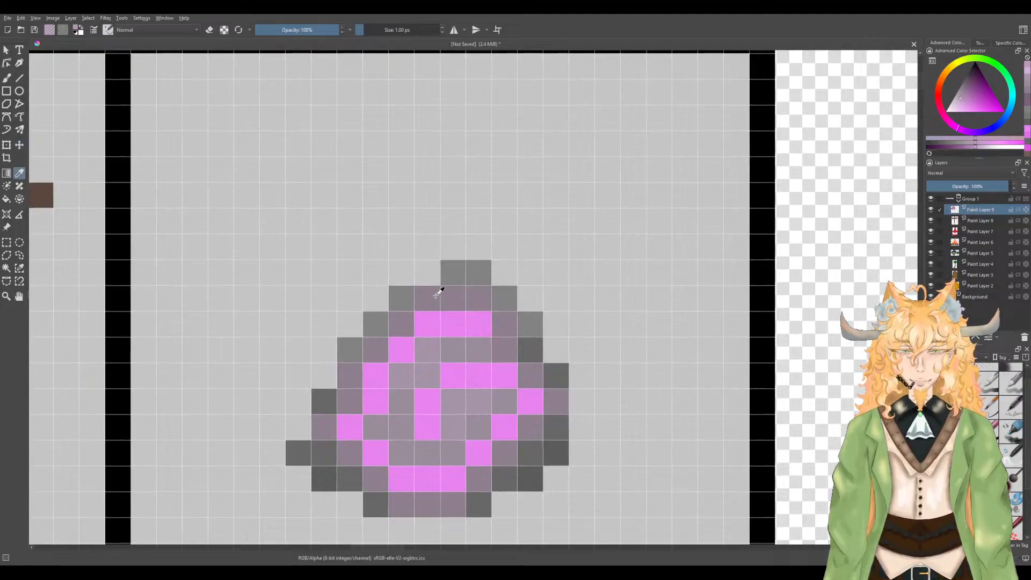
pyautogui.click(439, 291)
pyautogui.click(407, 294)
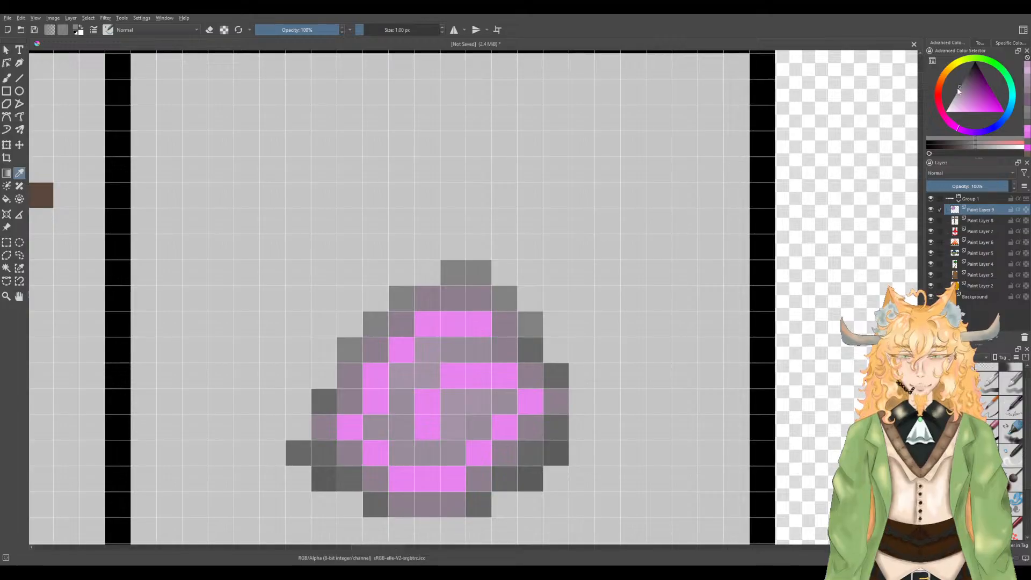
pyautogui.click(958, 91)
pyautogui.press('b')
pyautogui.click(479, 273)
pyautogui.click(453, 273)
pyautogui.click(505, 298)
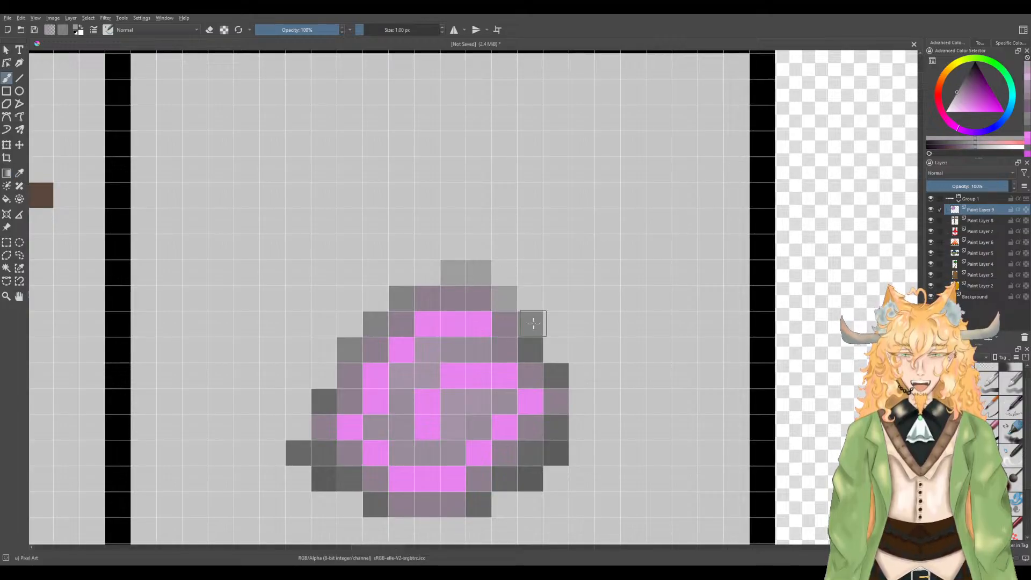
pyautogui.click(530, 324)
# Step: Highlight the stepped edge pixels down the rock's left side and its protruding lower-left tip with the lighter grey
pyautogui.click(401, 298)
pyautogui.click(375, 324)
pyautogui.click(349, 350)
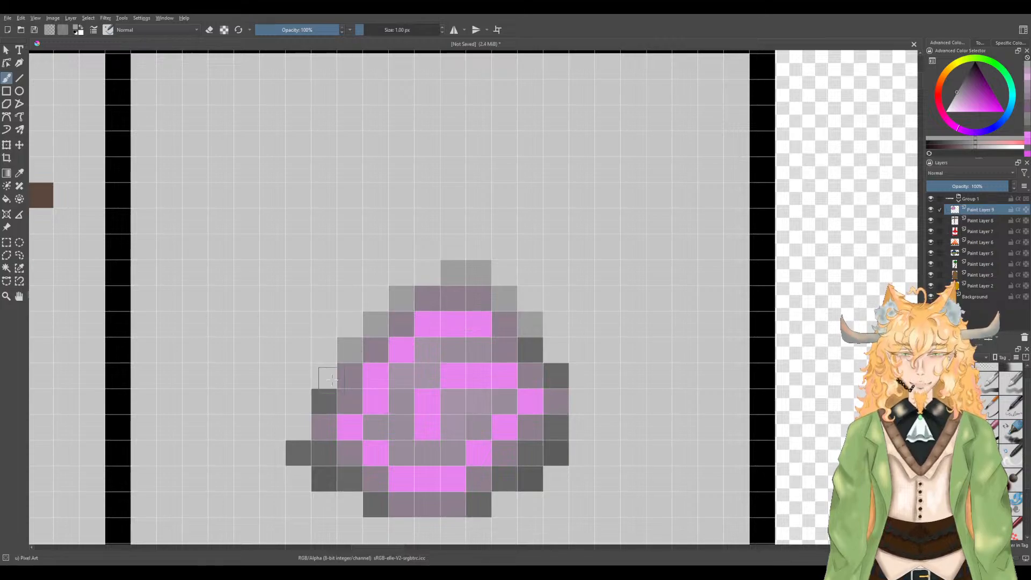
pyautogui.click(324, 401)
pyautogui.click(350, 375)
pyautogui.scroll(-3, 333, 375)
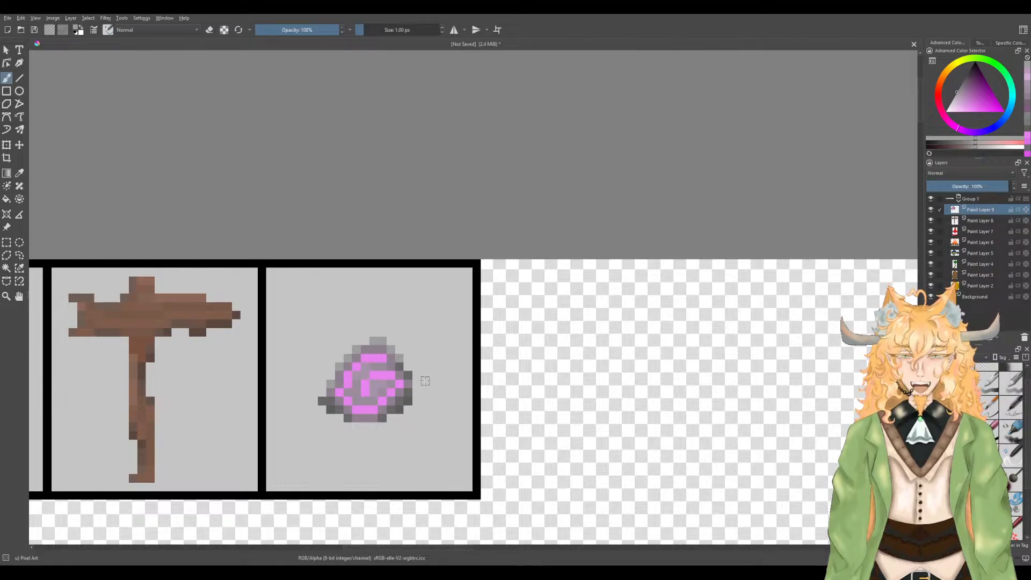
pyautogui.scroll(3, 328, 402)
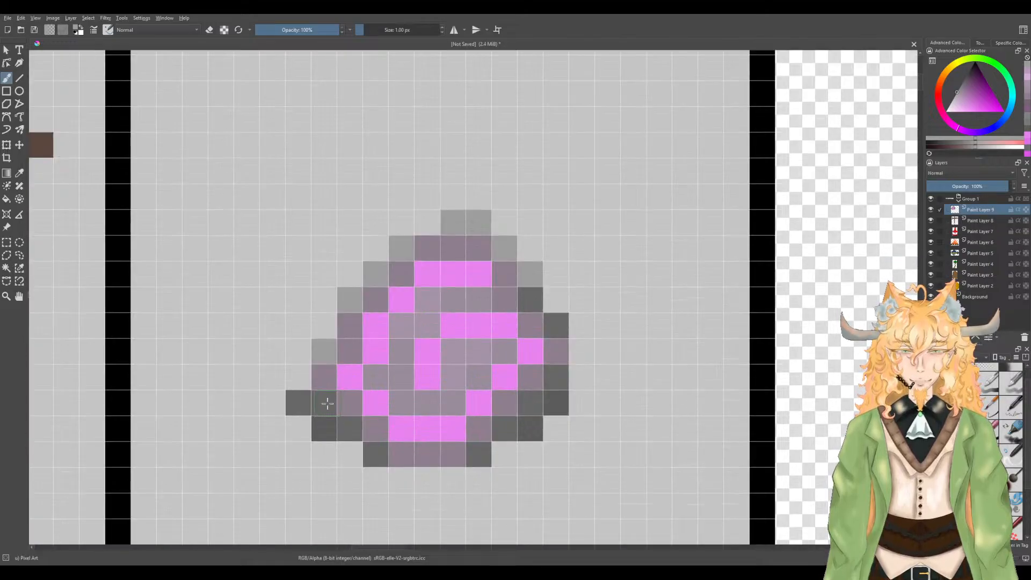
pyautogui.click(299, 403)
pyautogui.scroll(-3, 299, 403)
pyautogui.scroll(3, 316, 402)
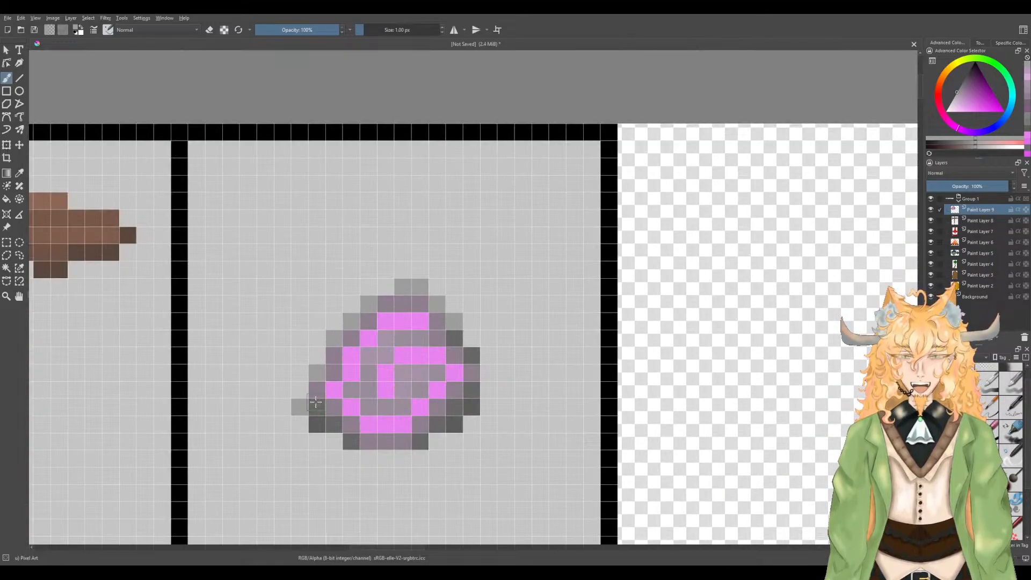
pyautogui.scroll(2, 316, 402)
pyautogui.click(959, 92)
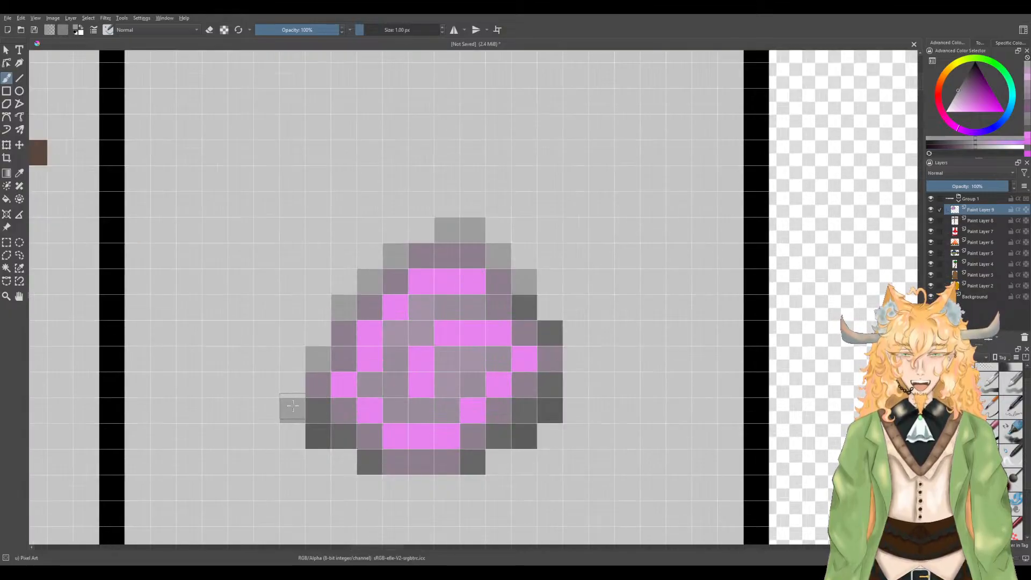
# Step: Review the whole row of sprites, from the coin to the rune rock
pyautogui.scroll(-3, 318, 437)
pyautogui.moveTo(343, 447); pyautogui.dragTo(529, 372)
pyautogui.scroll(-4, 529, 372)
pyautogui.moveTo(434, 395); pyautogui.dragTo(584, 341)
pyautogui.scroll(2, 506, 385)
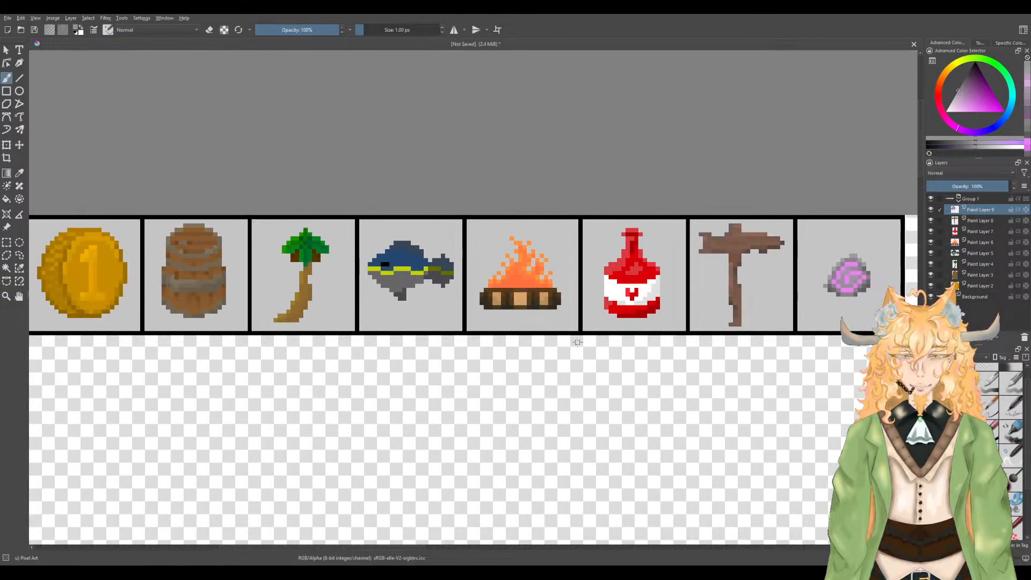
pyautogui.scroll(-1, 580, 339)
pyautogui.scroll(1, 579, 337)
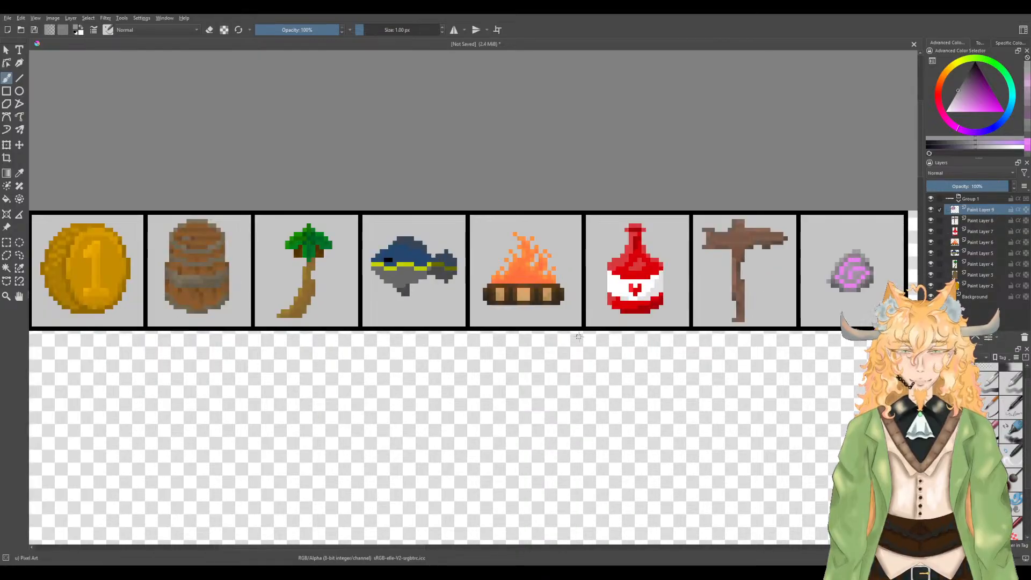
pyautogui.moveTo(582, 341); pyautogui.dragTo(585, 337)
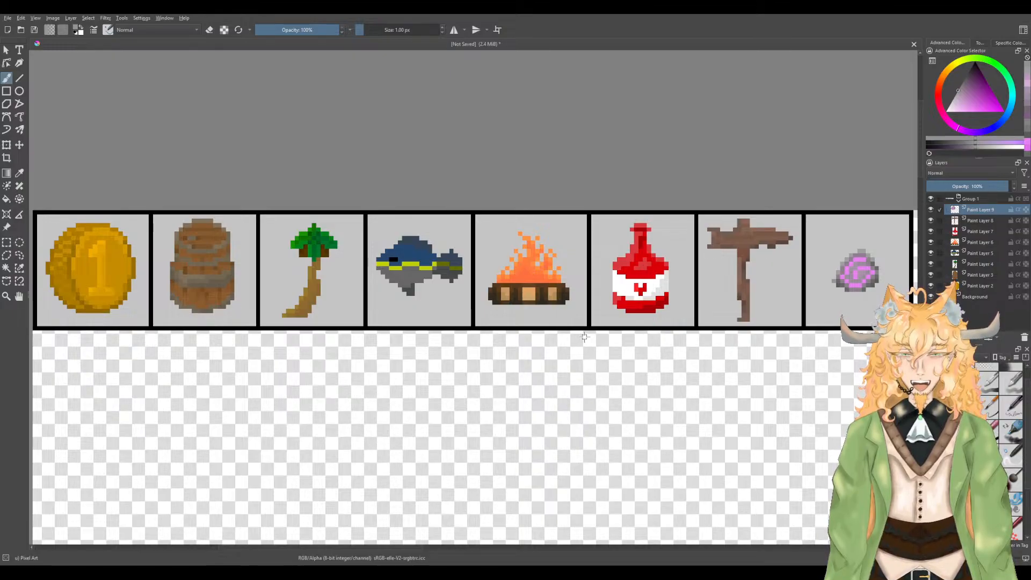
pyautogui.scroll(-1, 585, 337)
pyautogui.moveTo(604, 338); pyautogui.dragTo(617, 184)
pyautogui.scroll(1, 497, 224)
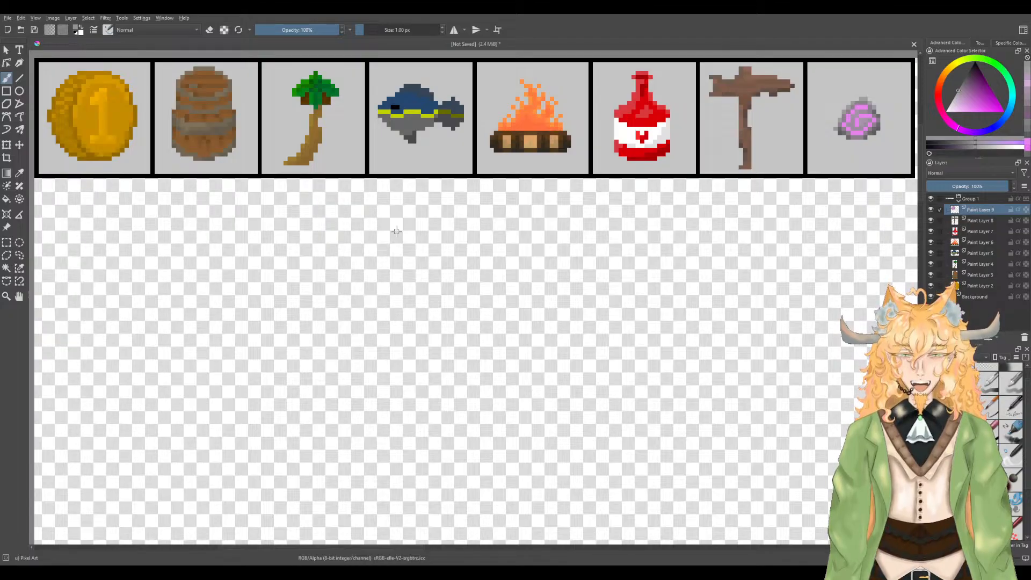
# Step: Try a solid grey block, 3 pixels wide and 4 pixels high, beside the palm trunk's base, and undo it
pyautogui.scroll(5, 322, 116)
pyautogui.moveTo(346, 250)
pyautogui.mouseDown()
pyautogui.moveTo(373, 340)
pyautogui.moveTo(393, 253)
pyautogui.moveTo(379, 284)
pyautogui.mouseUp()
pyautogui.click(381, 305)
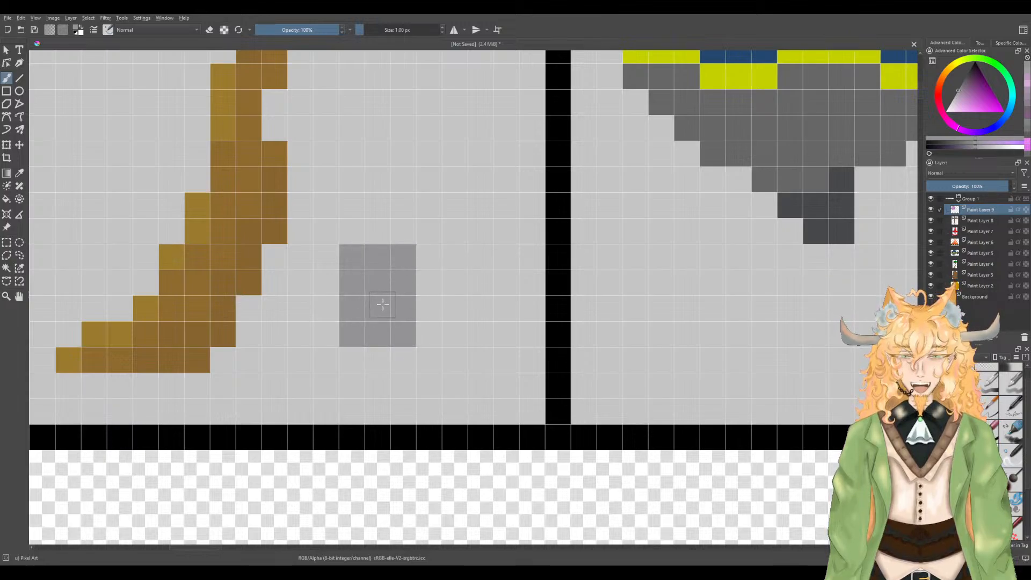
pyautogui.scroll(-5, 381, 302)
pyautogui.scroll(-3, 382, 302)
pyautogui.scroll(2, 381, 301)
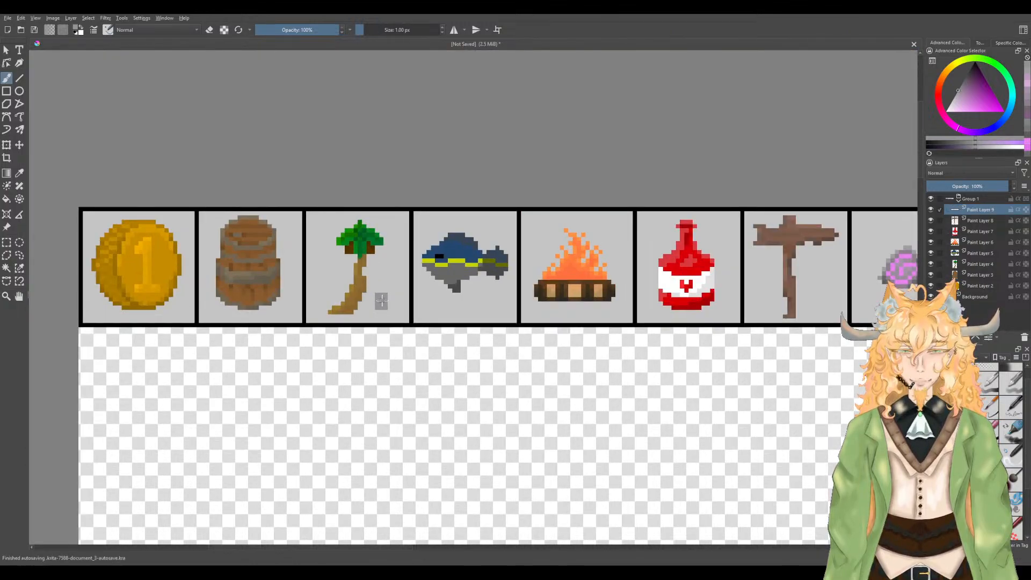
pyautogui.scroll(-1, 381, 301)
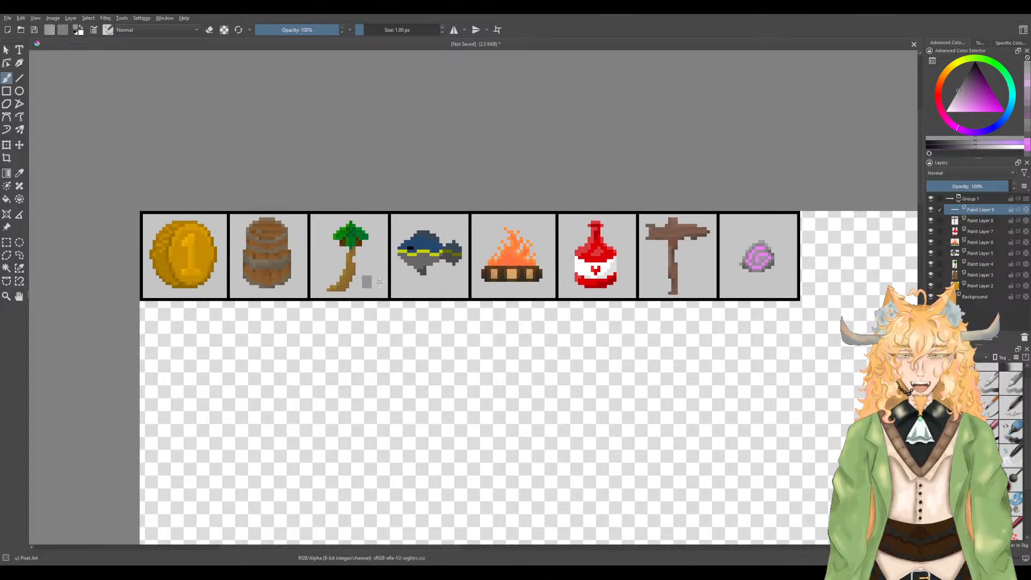
pyautogui.moveTo(379, 283)
pyautogui.mouseDown()
pyautogui.moveTo(362, 278)
pyautogui.moveTo(349, 231)
pyautogui.moveTo(353, 145)
pyautogui.mouseUp()
pyautogui.scroll(1, 362, 278)
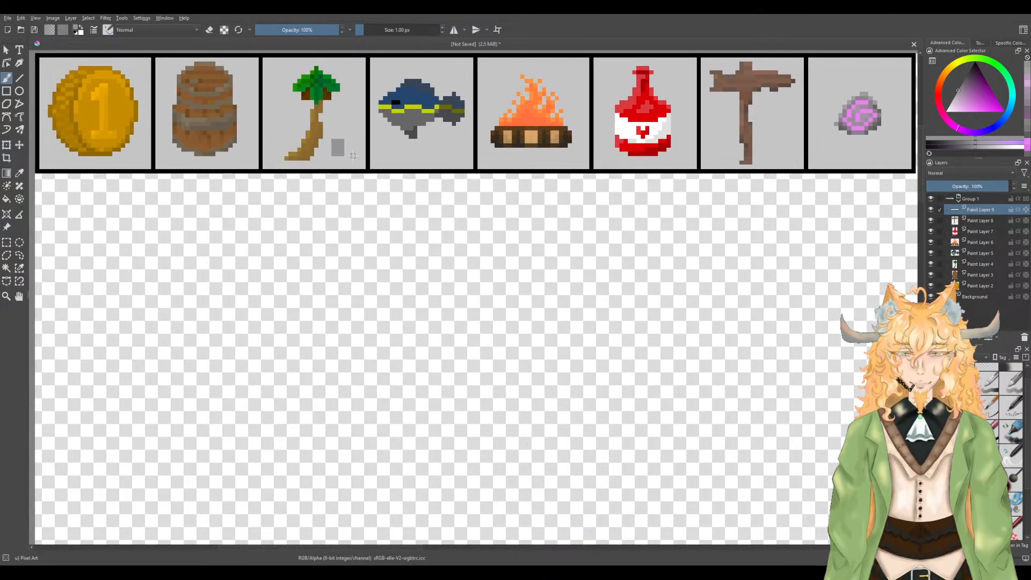
pyautogui.hotkey('ctrl', 'z')
pyautogui.hotkey('ctrl', 'z')
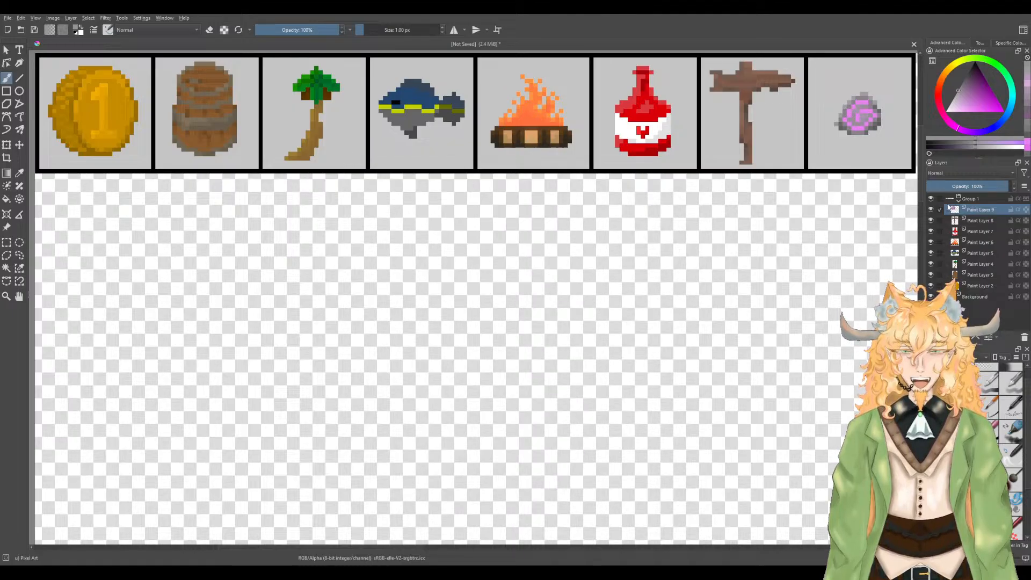
# Step: Select the Group 1 layer group and collapse it to hide its sprite layers in the layer list
pyautogui.click(969, 199)
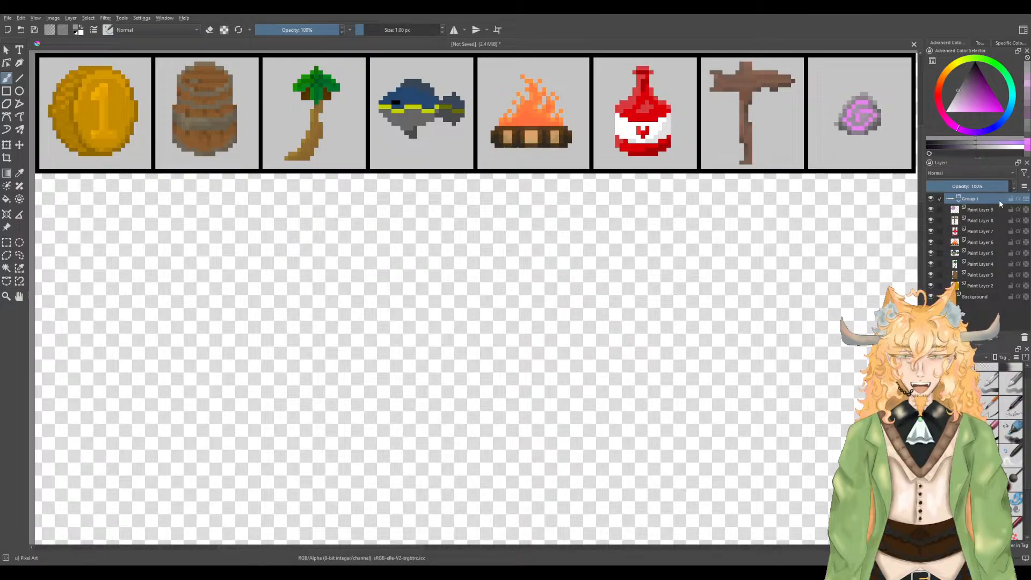
pyautogui.click(958, 200)
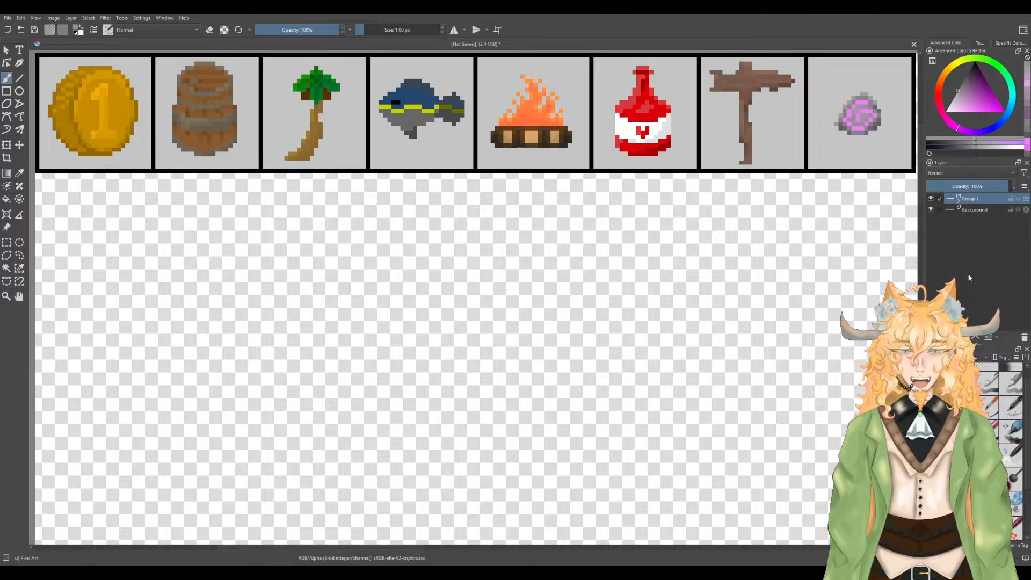